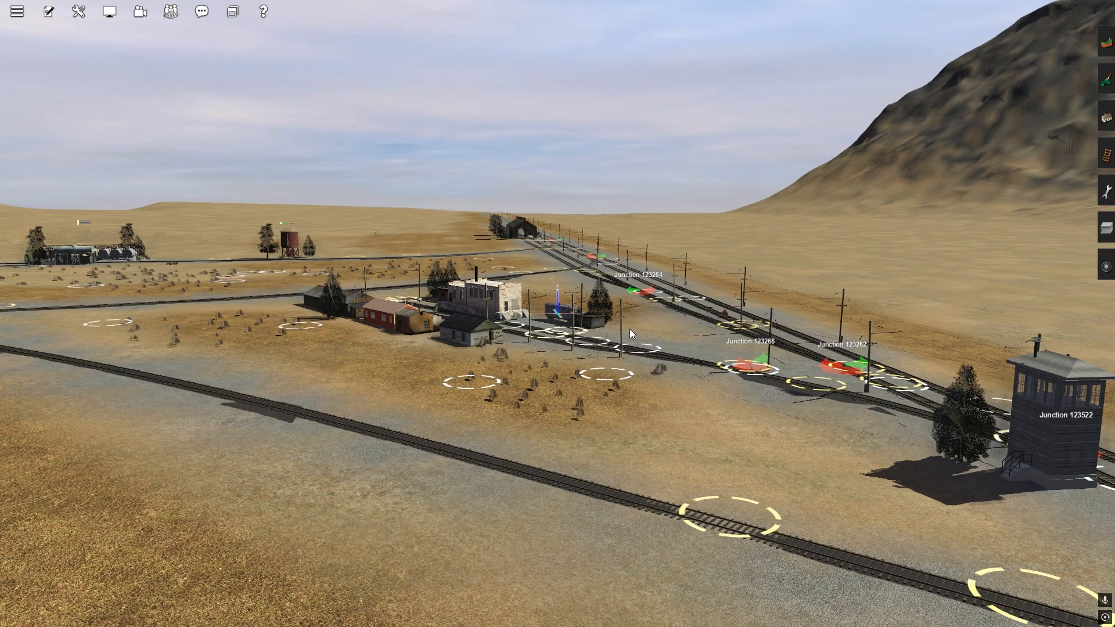
Follow the main line out past the depot and examine the existing iPortal at the end of the track
right_click_drag(624, 338, 557, 260)
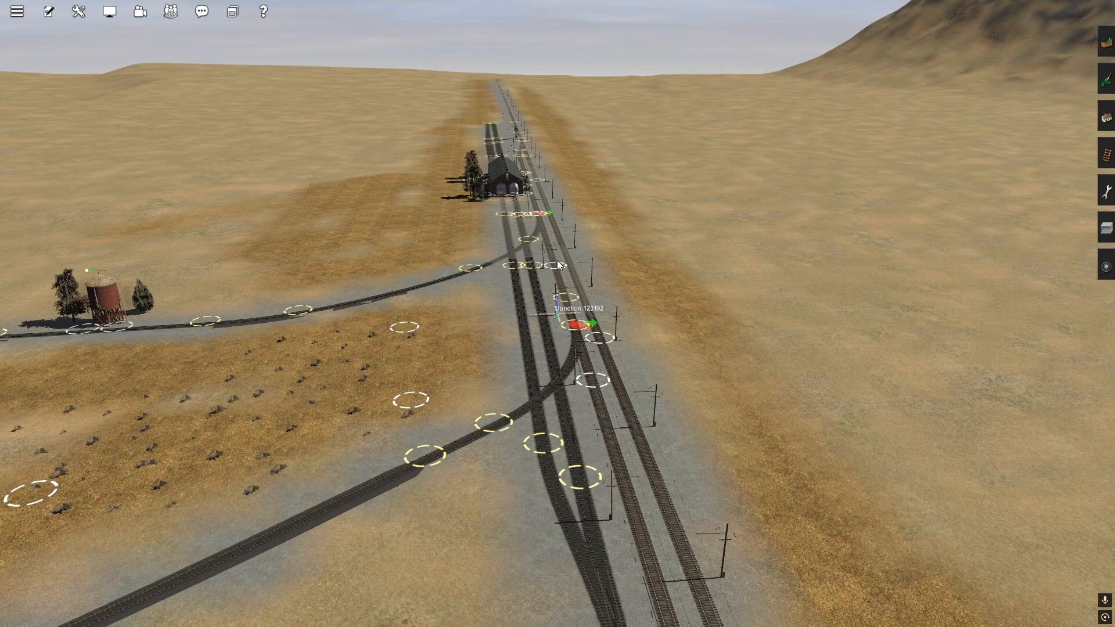
right_click(517, 207)
right_click(602, 255)
right_click(544, 198)
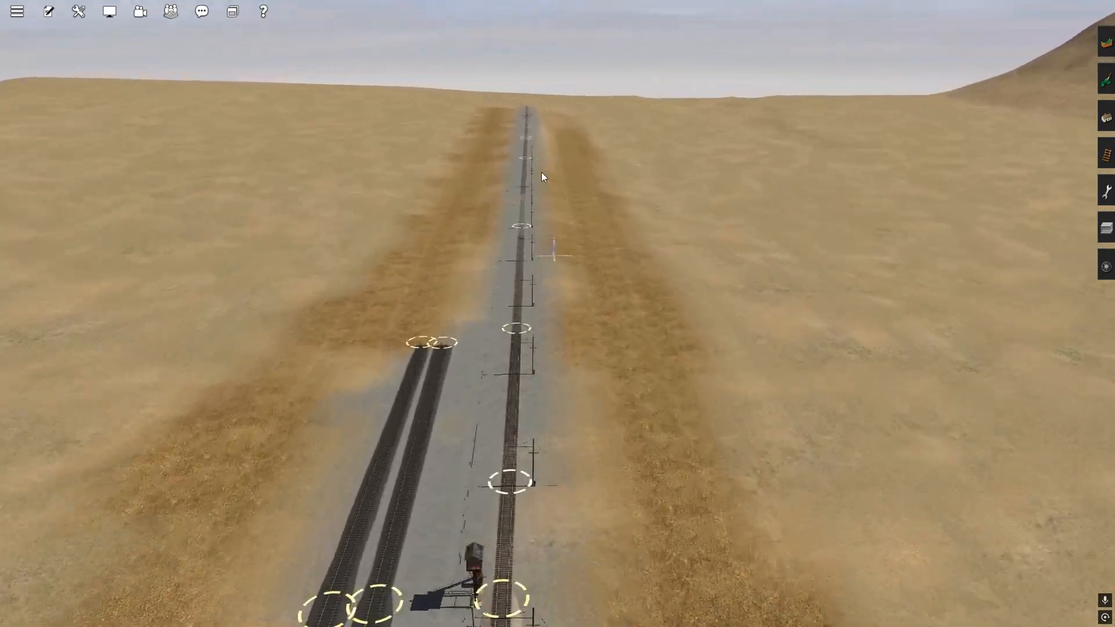
right_click(570, 238)
right_click(570, 222)
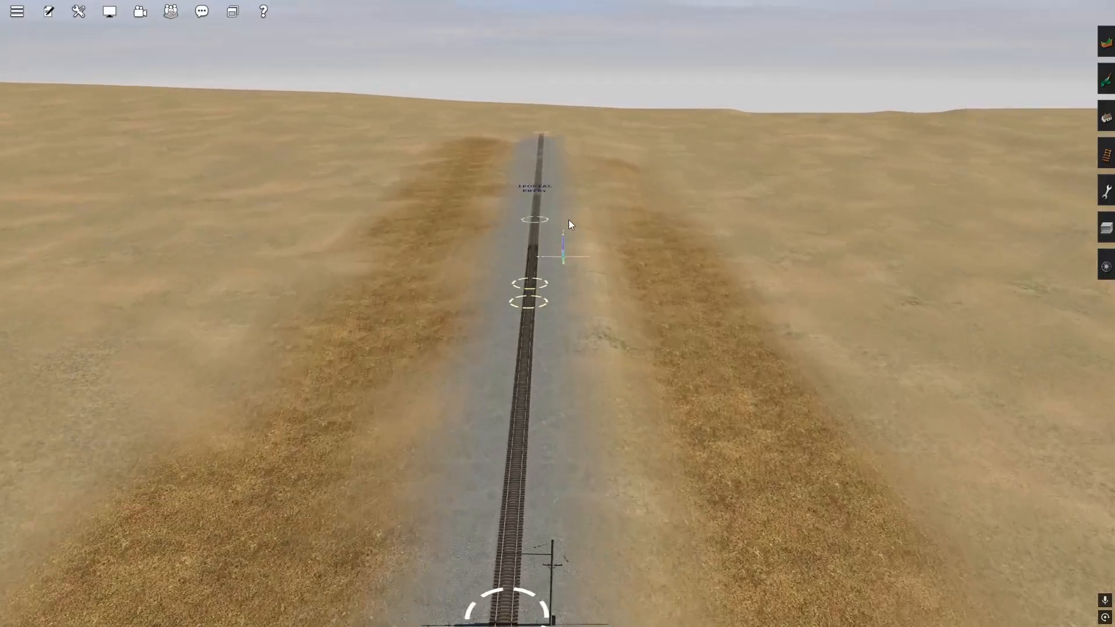
right_click(550, 242)
right_click(576, 315)
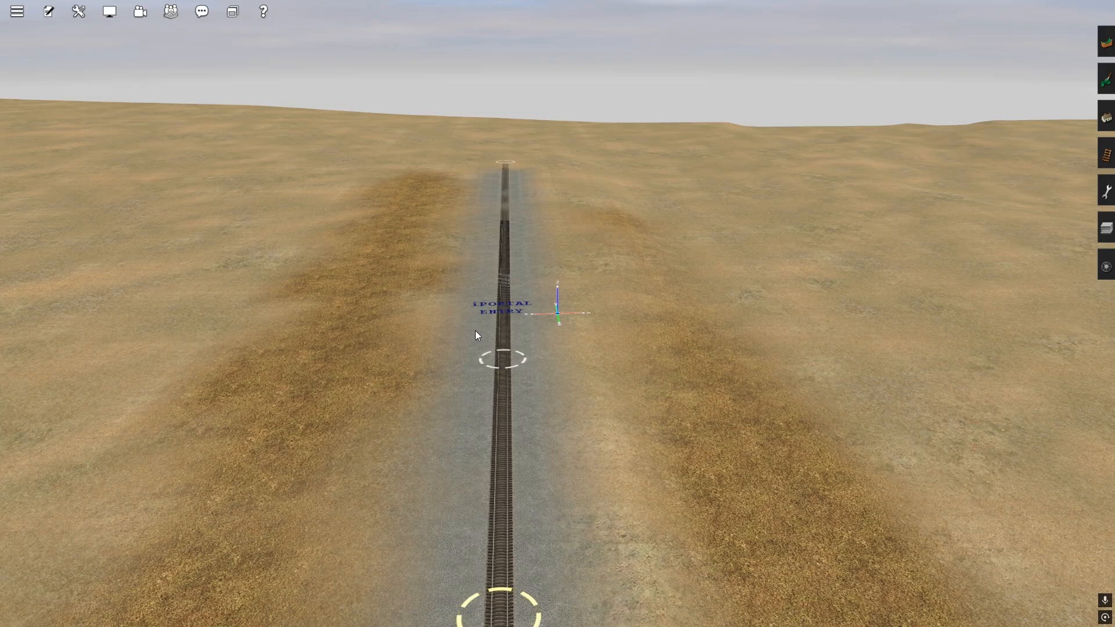
Pick up the iPortalBasic object from the existing portal and place a copy on each side of the main line
left_click(1097, 115)
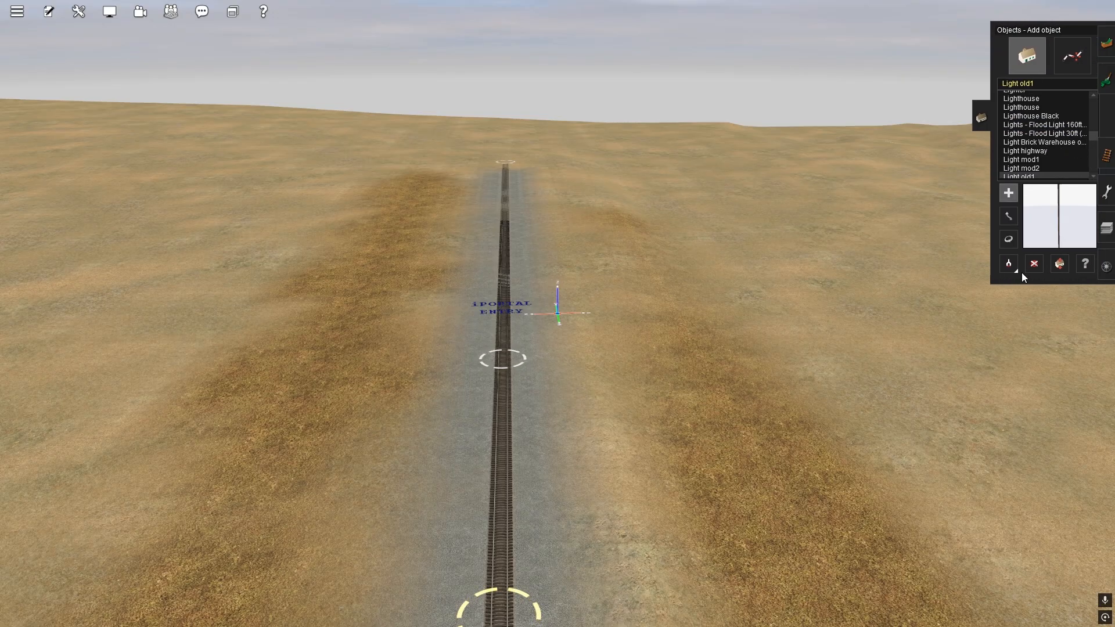
left_click(1004, 265)
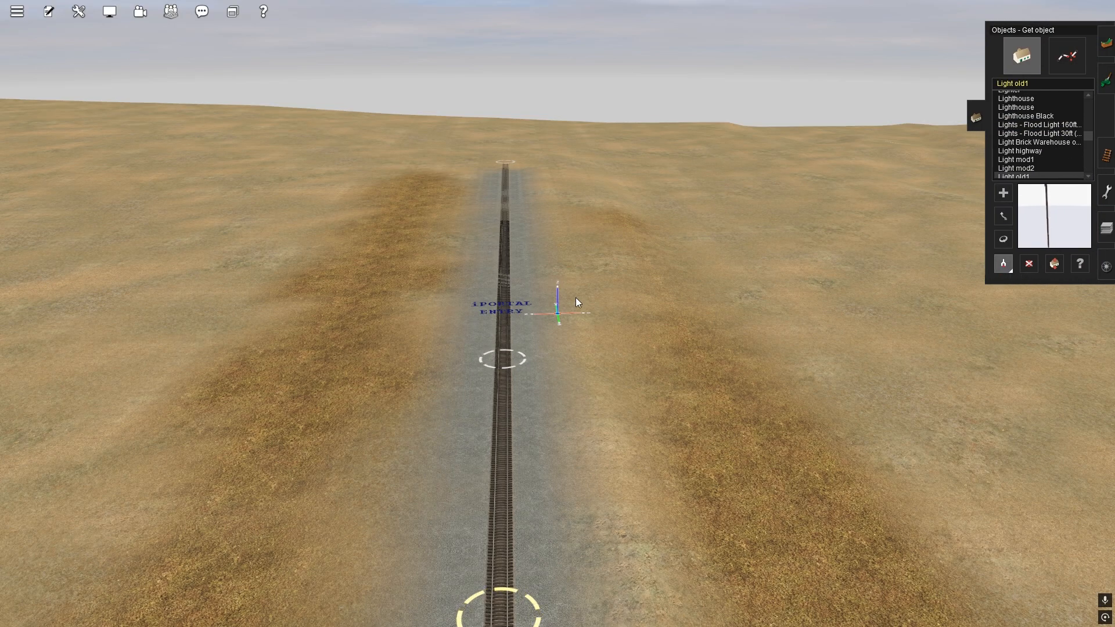
left_click(504, 278)
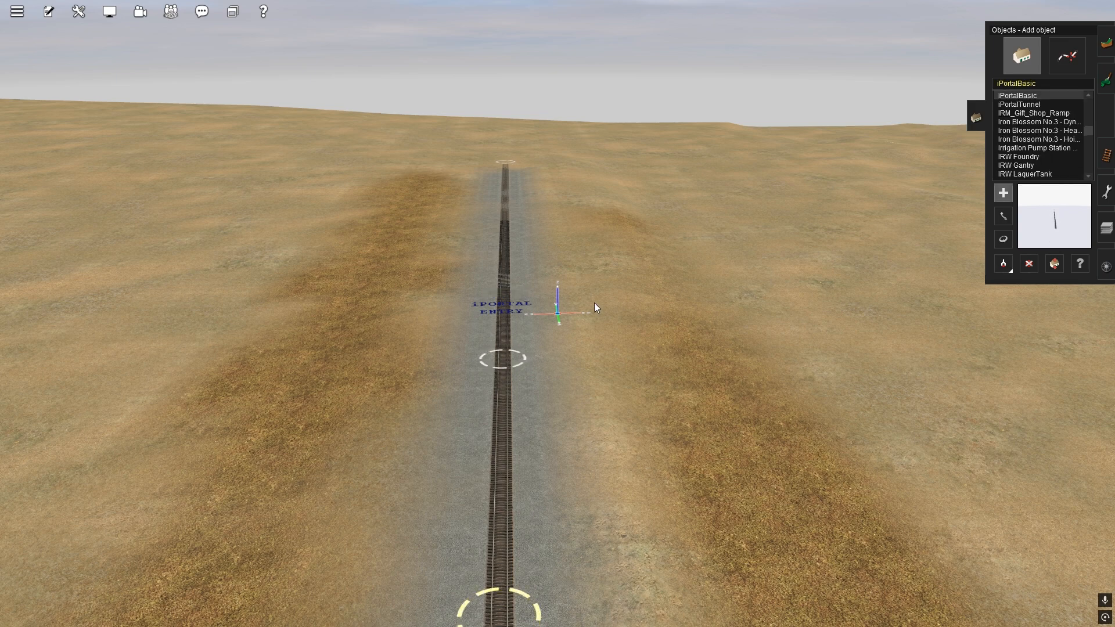
left_click(568, 292)
left_click(409, 287)
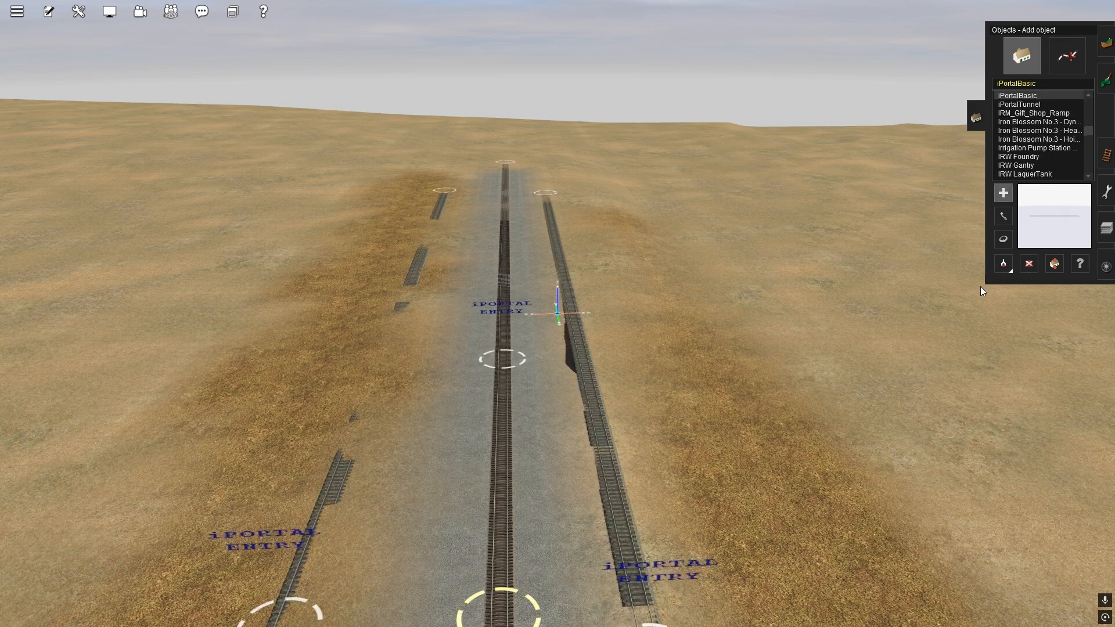
Move the two new iPortals so they sit alongside the existing portal on either side of the main track
left_click(1003, 216)
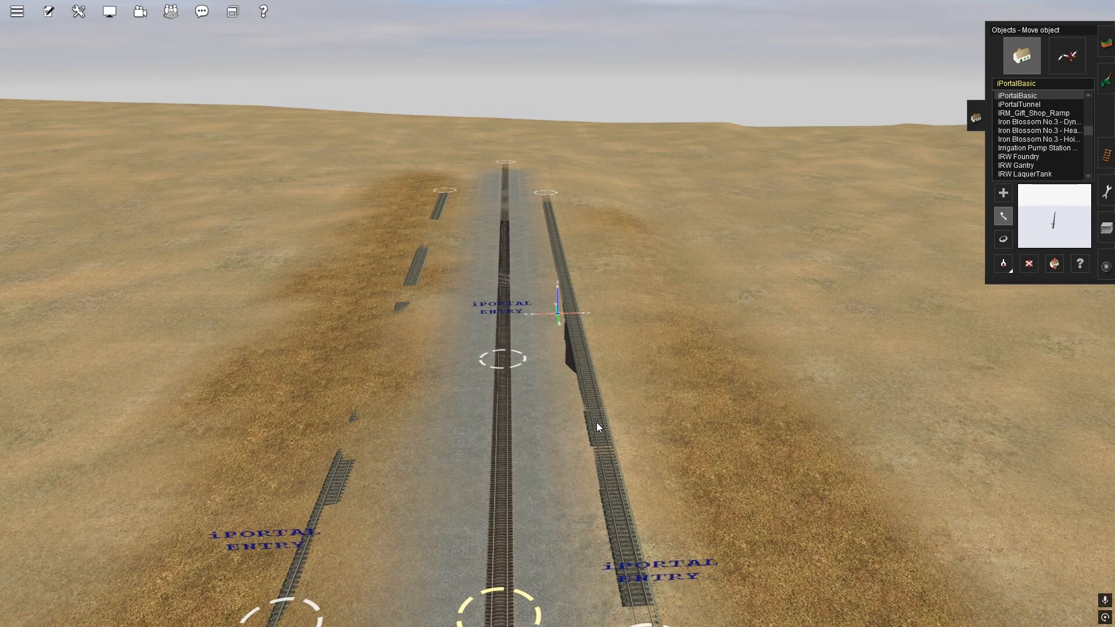
left_click_drag(597, 422, 577, 353)
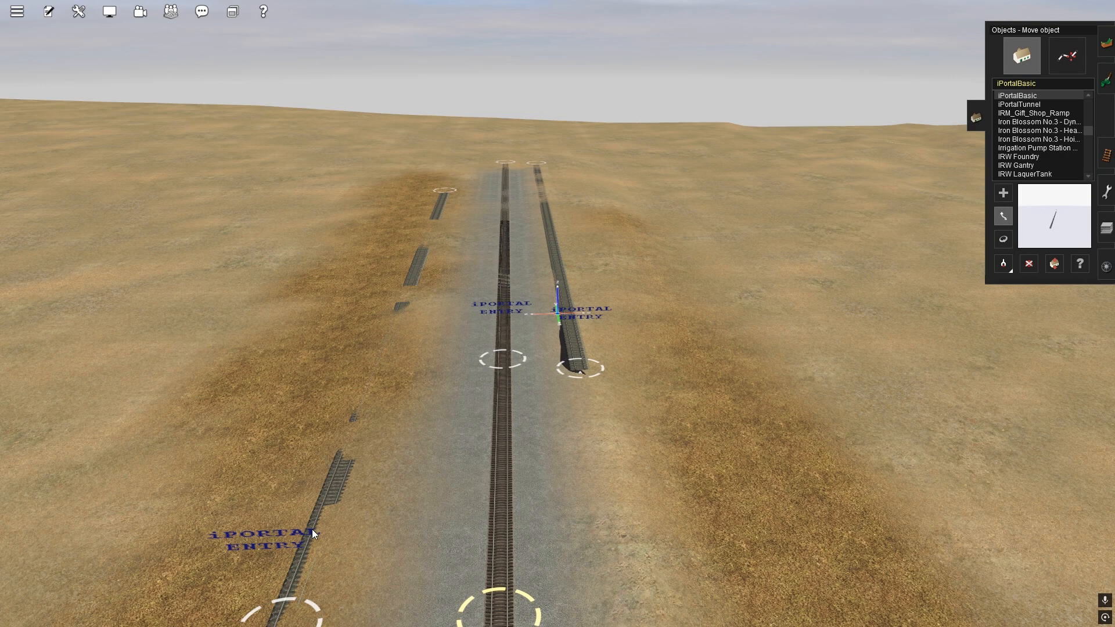
left_click_drag(312, 528, 363, 469)
Sample the main line's ST 132# Jointed Rail Track and lay it from one new portal to a junction on the main line
right_click_drag(482, 290, 1004, 261)
key("F4")
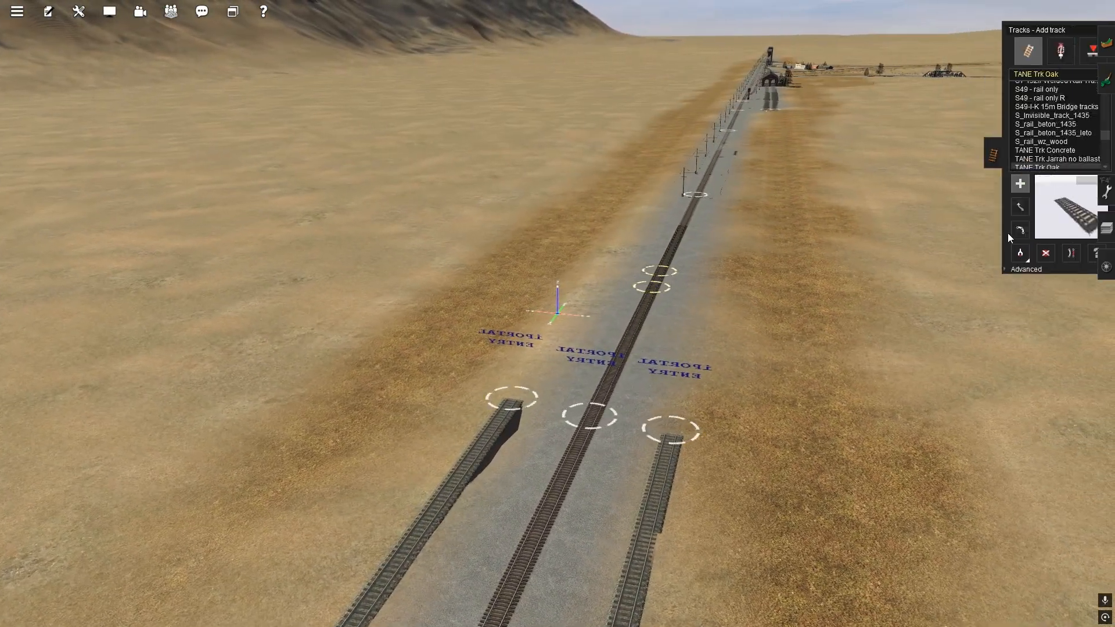
left_click(1004, 253)
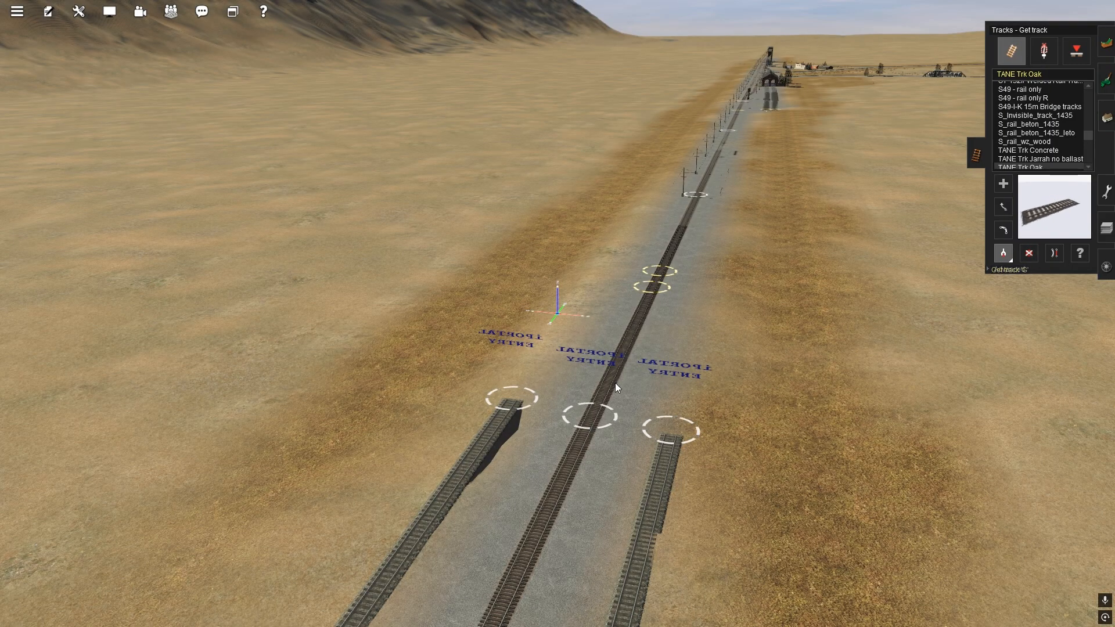
left_click(629, 343)
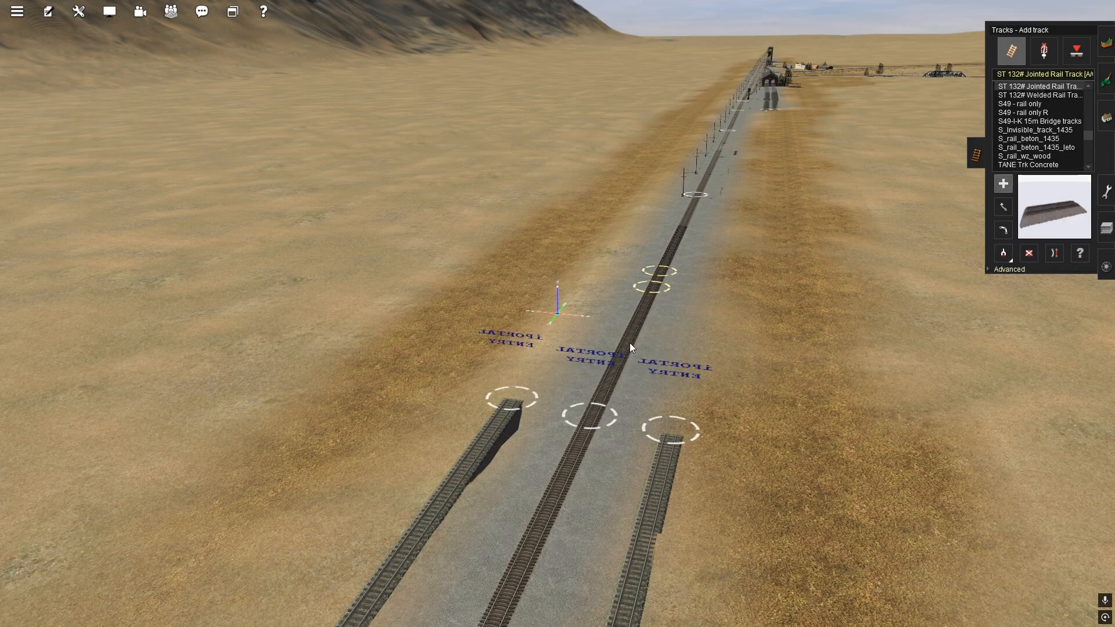
left_click(671, 432)
right_click_drag(682, 353, 601, 308)
key("Up")
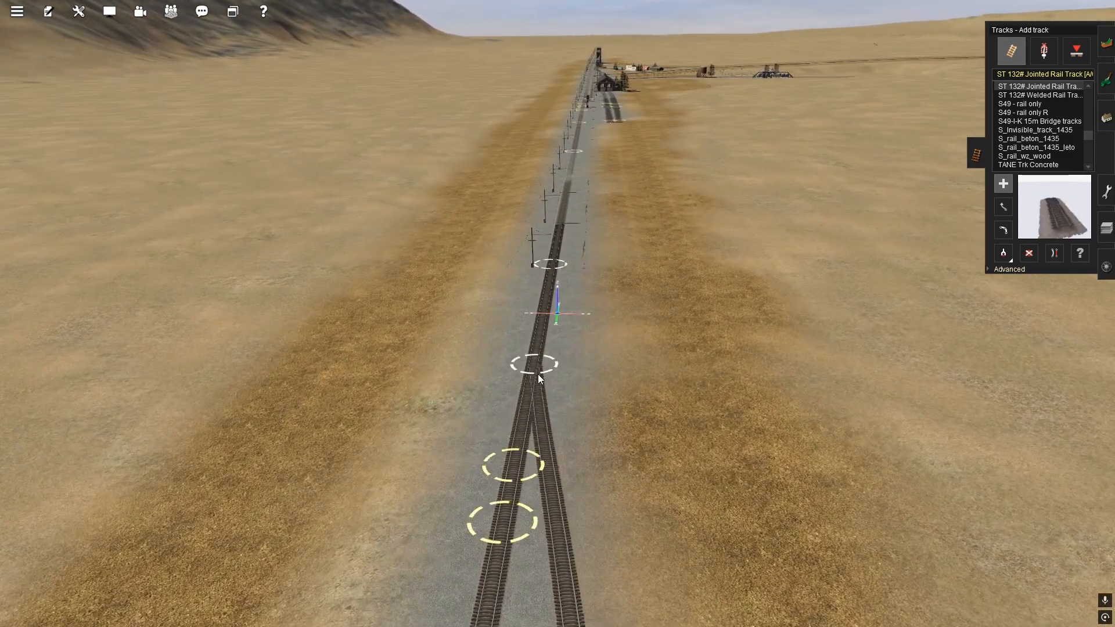
left_click(534, 376)
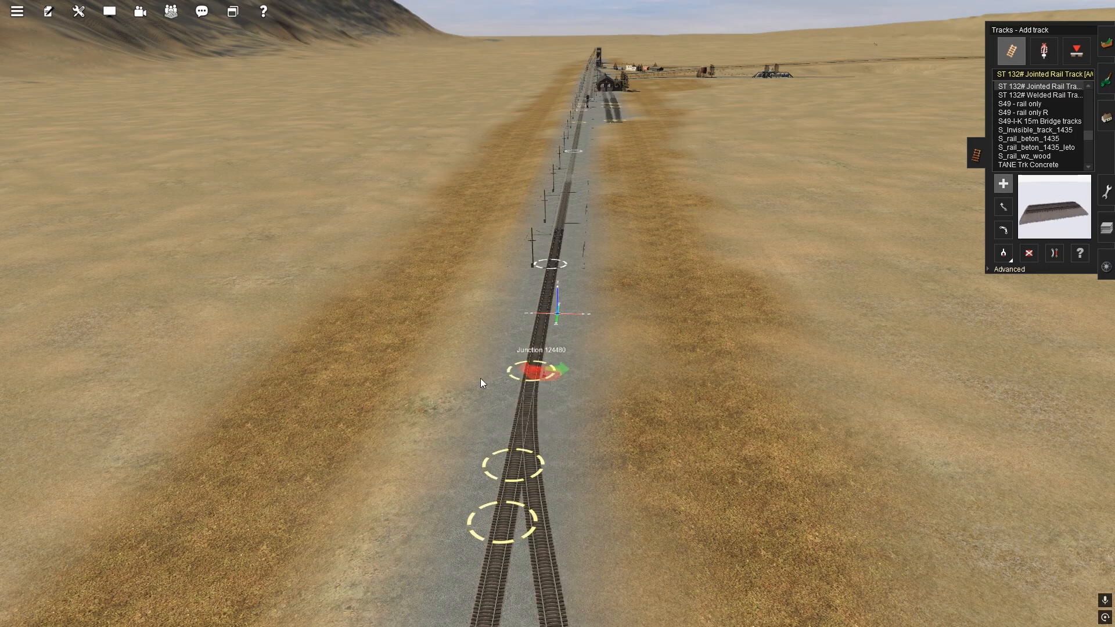
Connect the other new portal to the same junction with track and straighten the main line section leading into it
mouse_move(480, 377)
right_mouse_down()
mouse_move(461, 300)
mouse_move(479, 290)
mouse_move(444, 325)
mouse_move(481, 331)
mouse_move(542, 304)
mouse_move(513, 308)
mouse_move(698, 465)
right_mouse_up()
left_click_drag(699, 465, 199, 340)
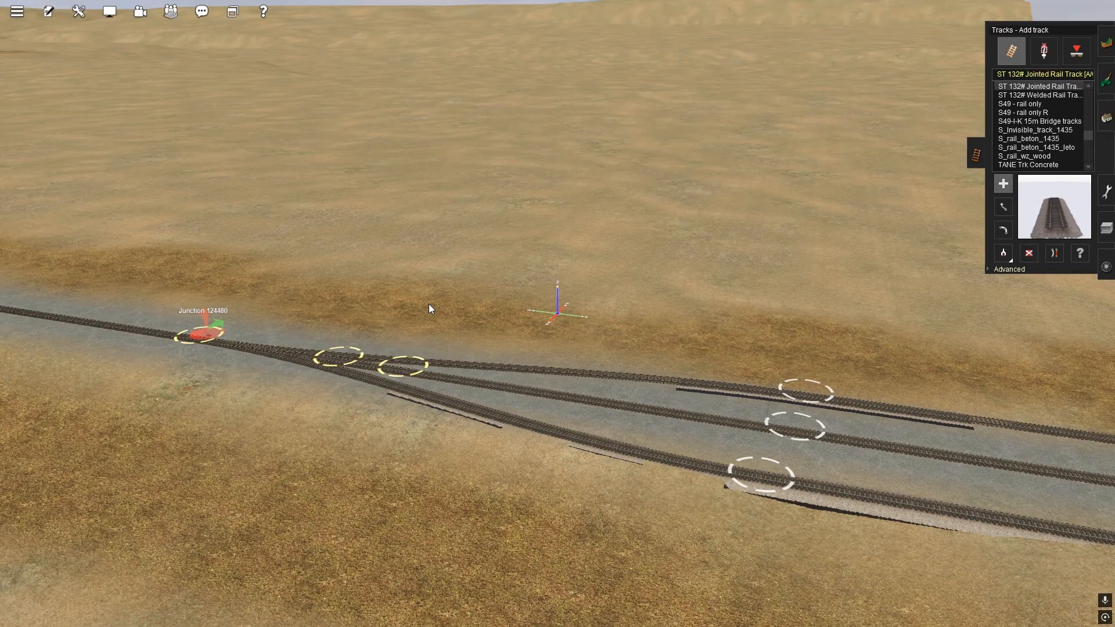
right_click_drag(428, 304, 628, 262)
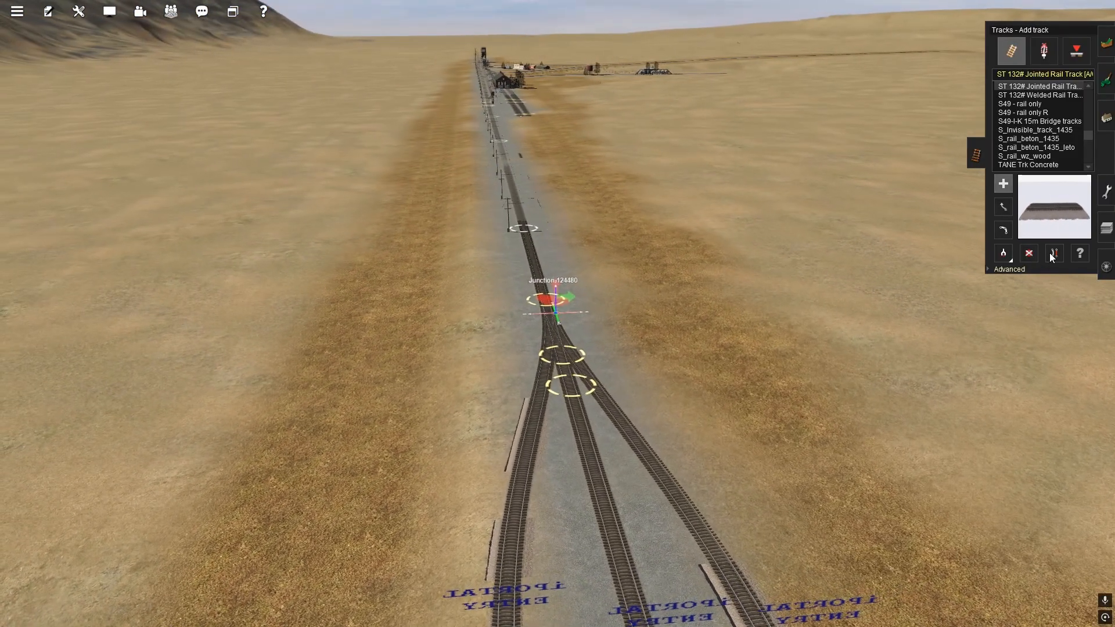
key("b")
left_click(539, 273)
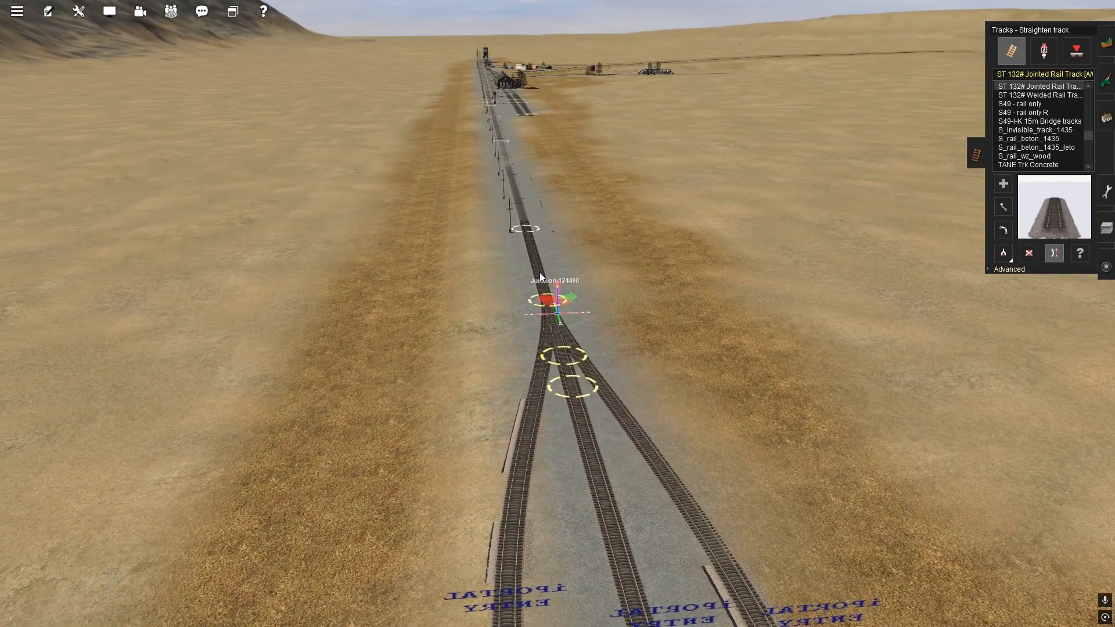
Flatten the ground along the curved track between the junction and the outer portal using the Flatten spline tool
right_click_drag(539, 273, 1074, 288)
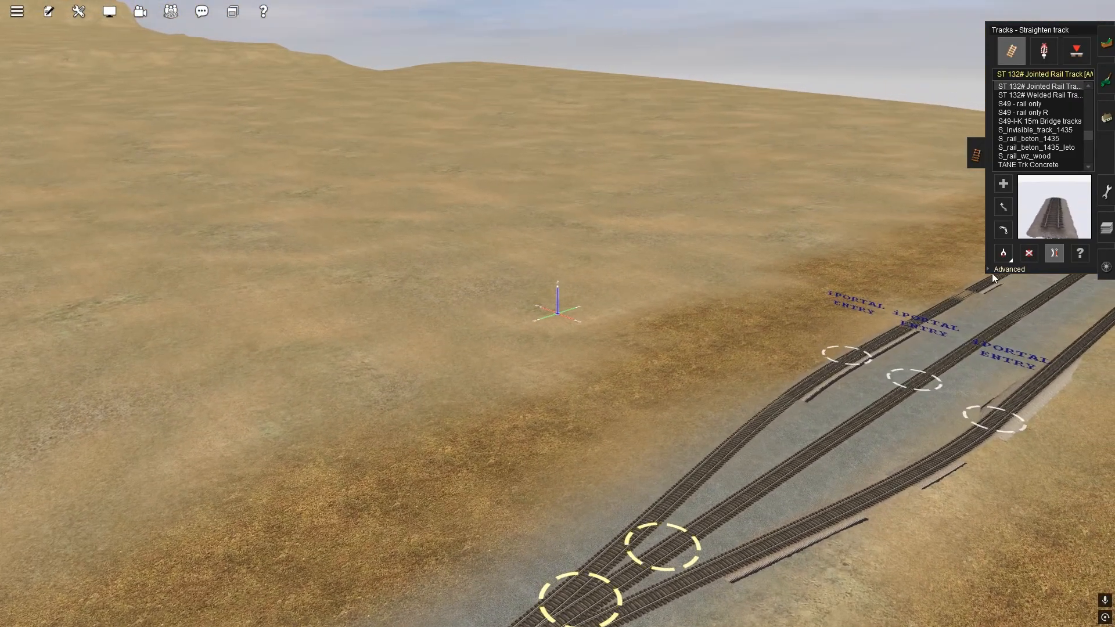
left_click(1005, 270)
left_click(1080, 287)
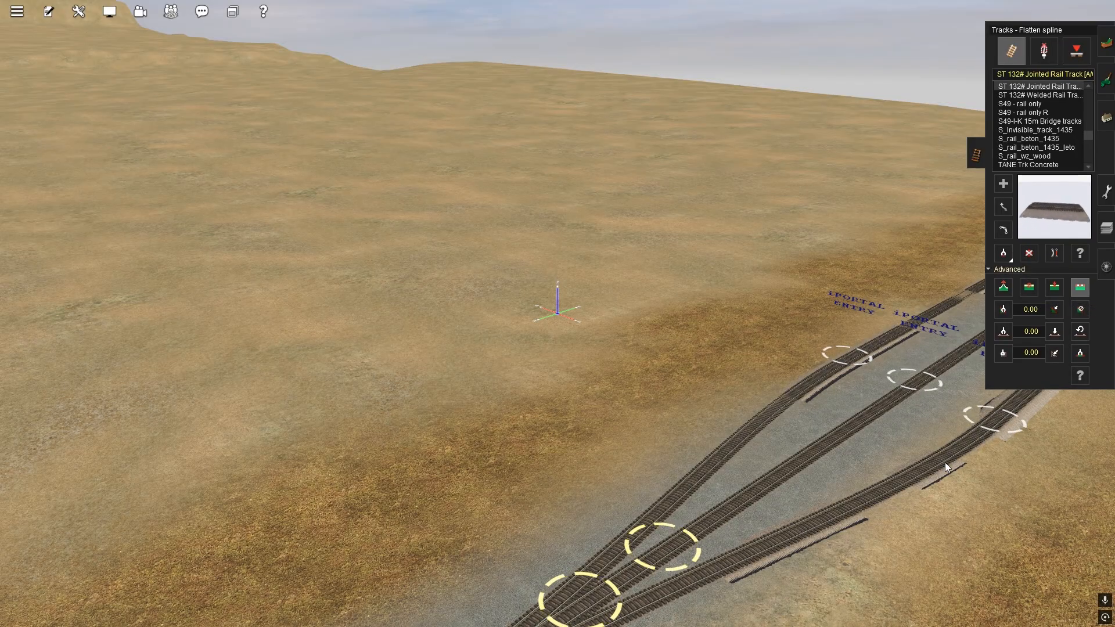
left_click(921, 452)
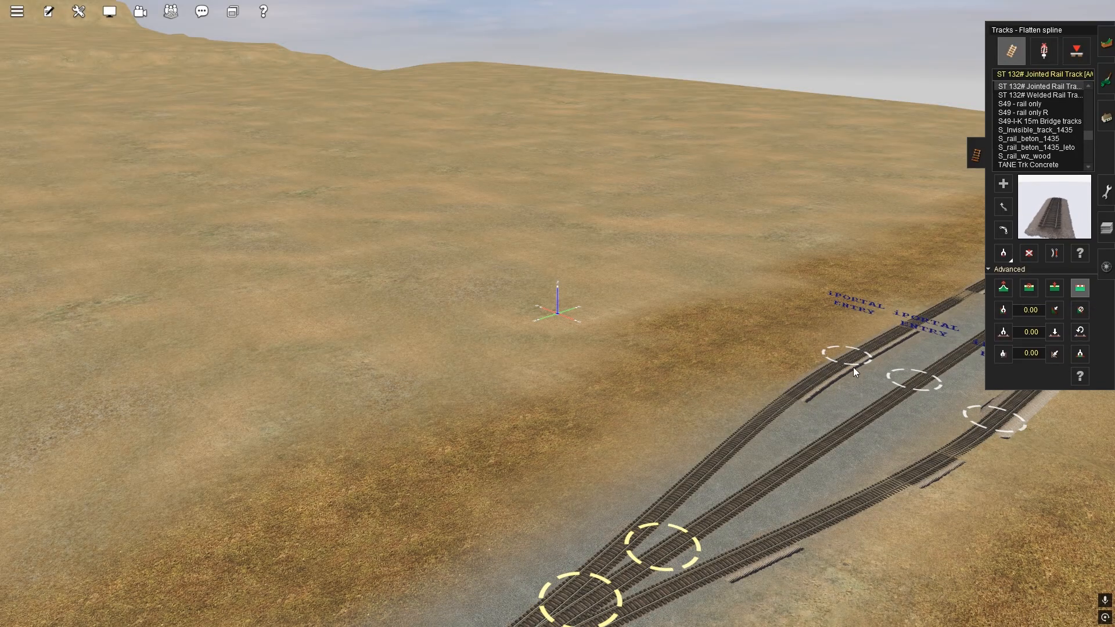
Sample the grey gravel ground texture beside the main line and paint it around all three portal tracks
right_click_drag(887, 343, 480, 323)
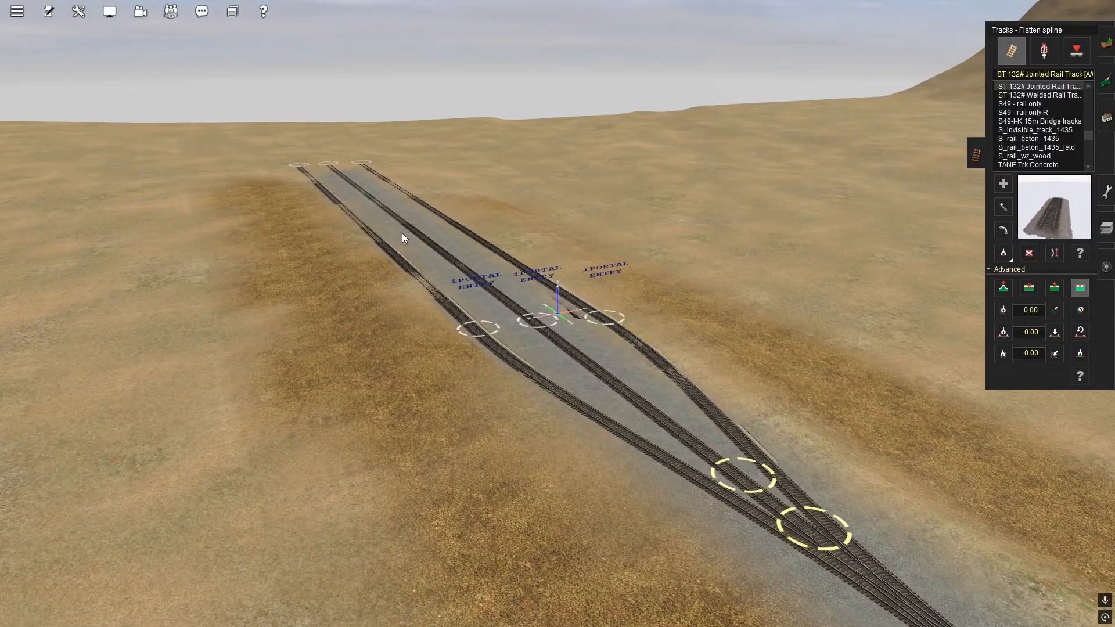
left_click(1106, 82)
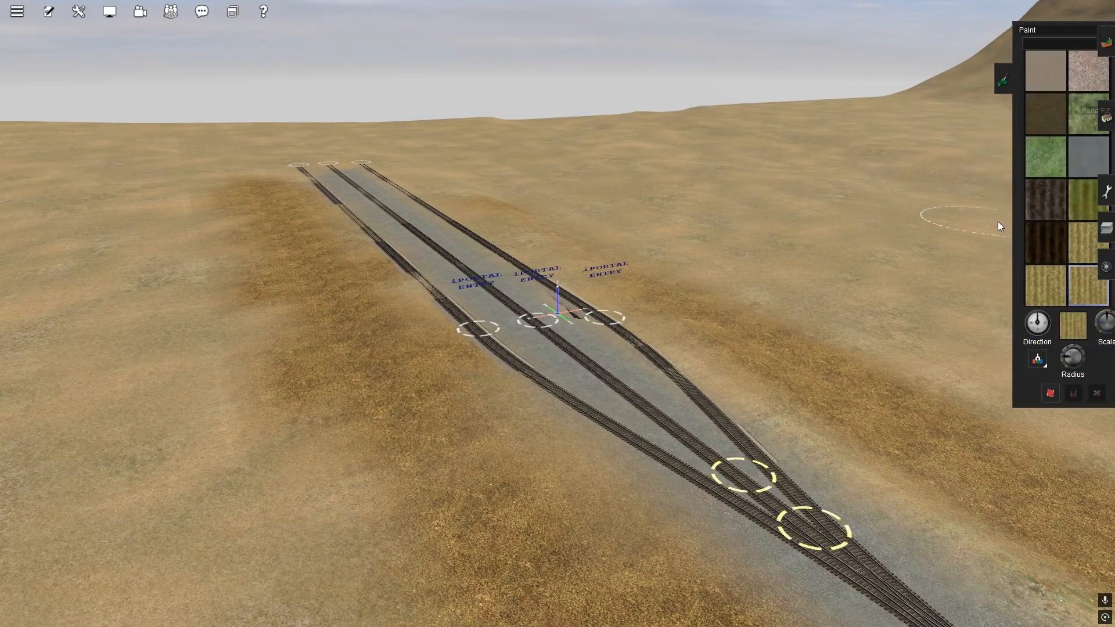
left_click(1009, 360)
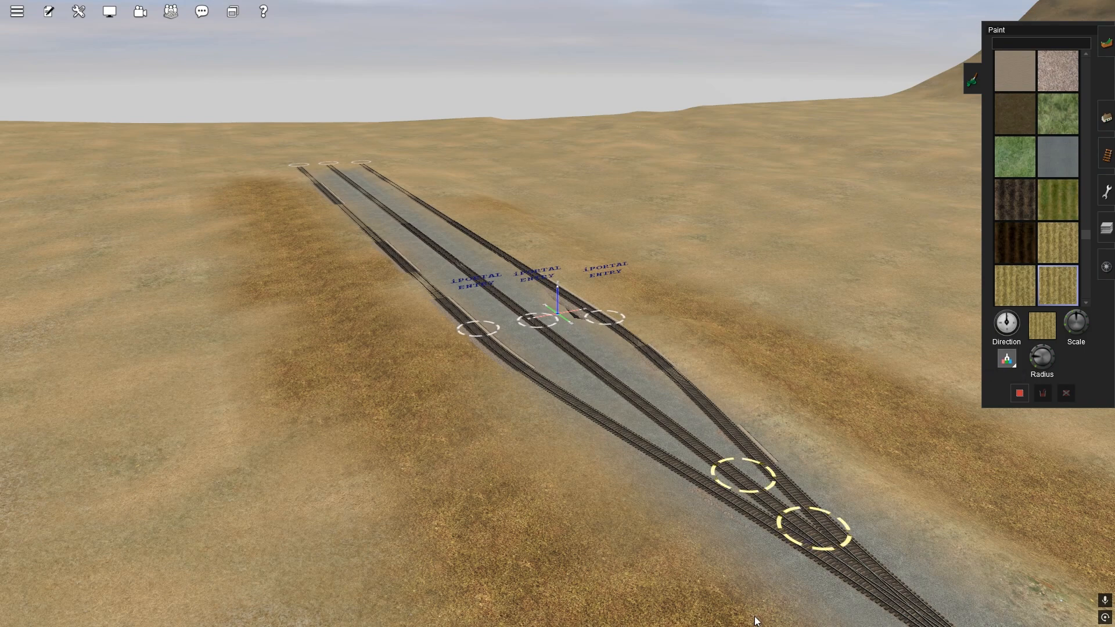
left_click(830, 588)
scroll(533, 329, "down", 4)
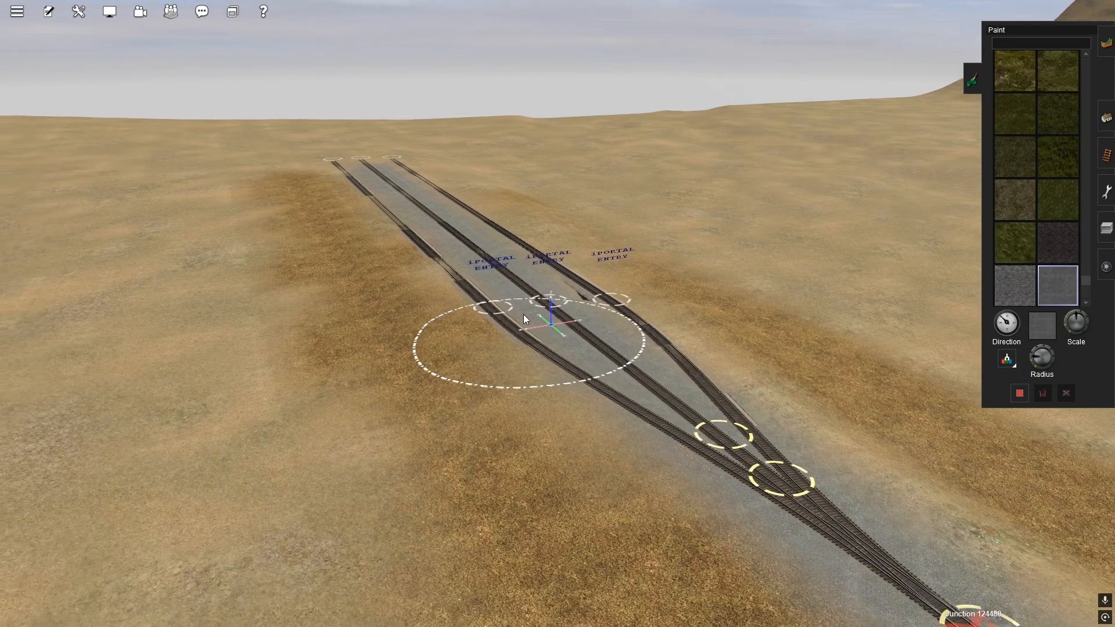
right_click_drag(457, 269, 473, 280)
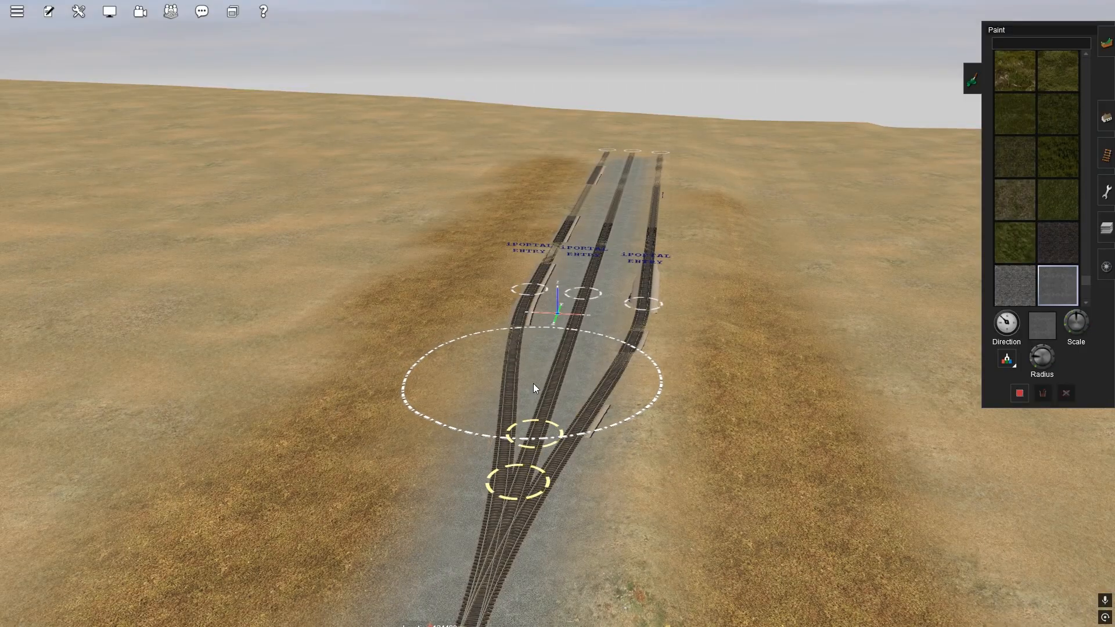
key("bracketleft")
mouse_move(522, 379)
left_mouse_down()
mouse_move(529, 301)
mouse_move(614, 155)
mouse_move(635, 153)
left_mouse_up()
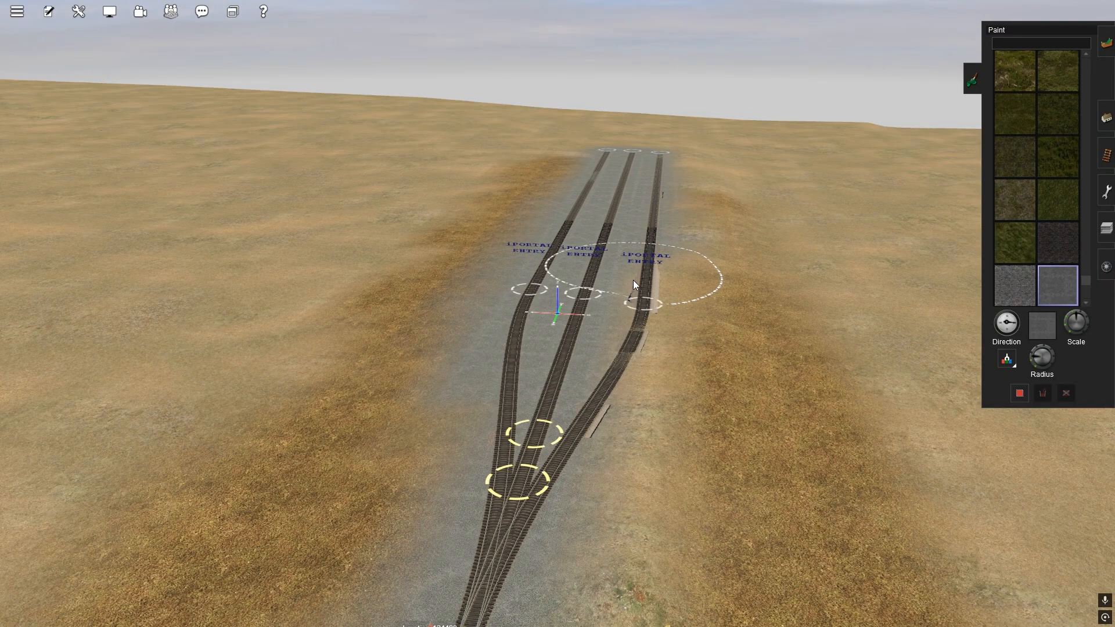
mouse_move(616, 344)
left_mouse_down()
mouse_move(573, 410)
mouse_move(557, 461)
mouse_move(654, 297)
left_mouse_up()
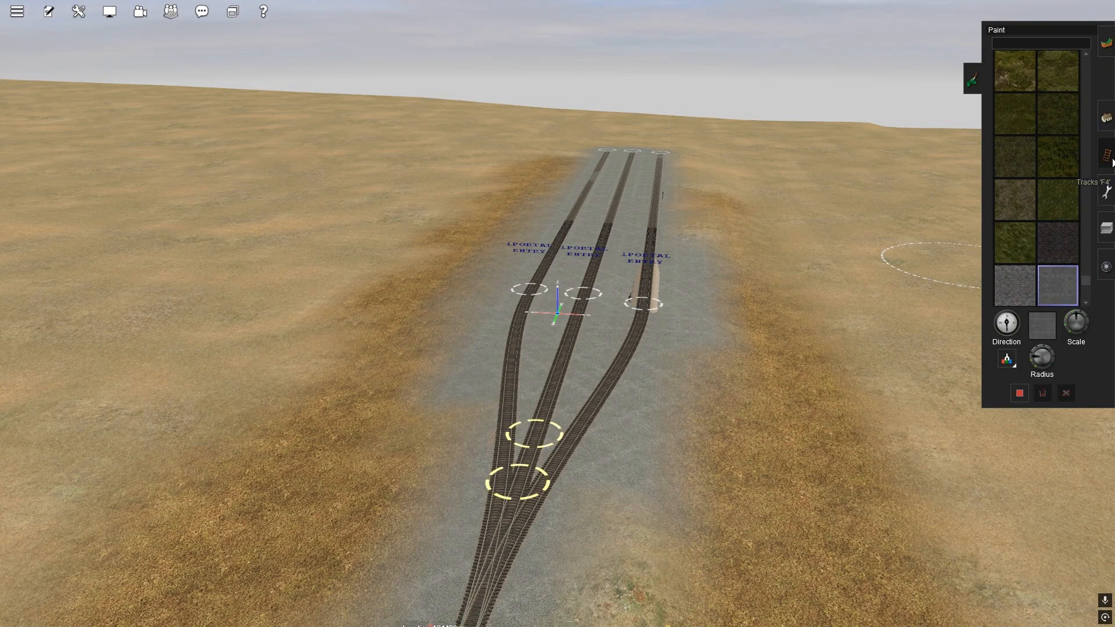
Flatten the ground along the remaining raised section at the outer portal with the Flatten spline tool
left_click(1106, 153)
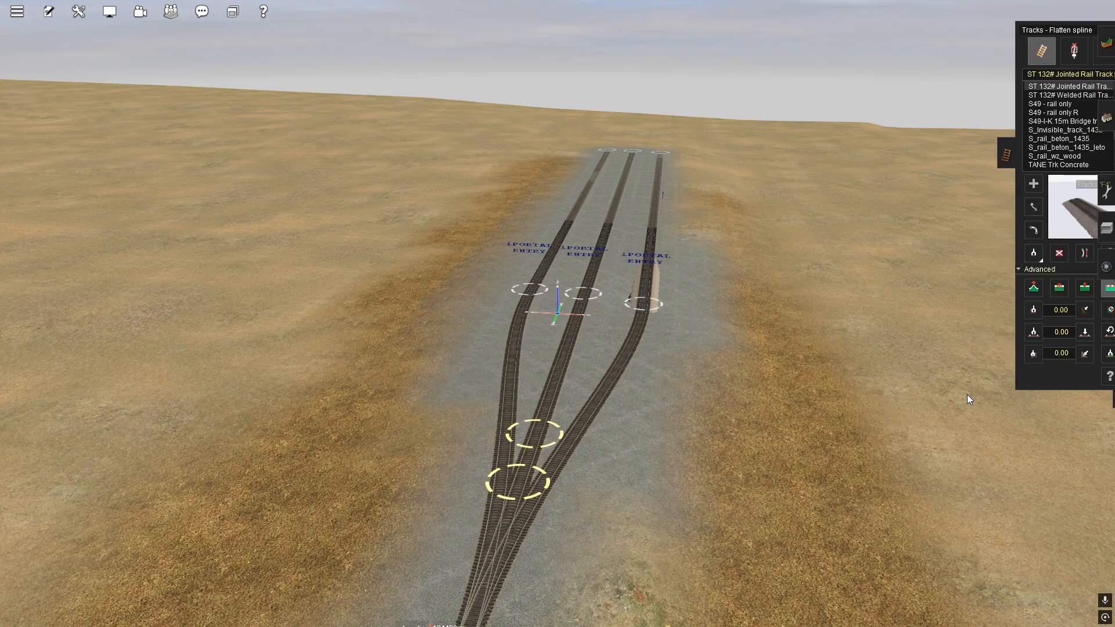
left_click(645, 291)
right_click(569, 322)
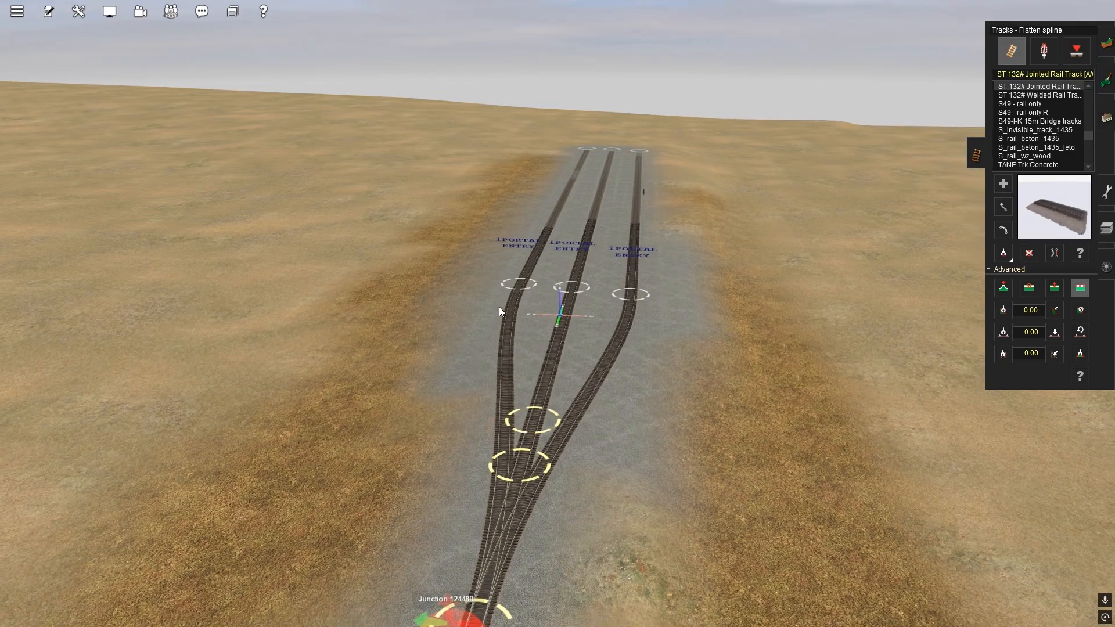
Open the editable details of the middle iPortal
right_click(506, 283)
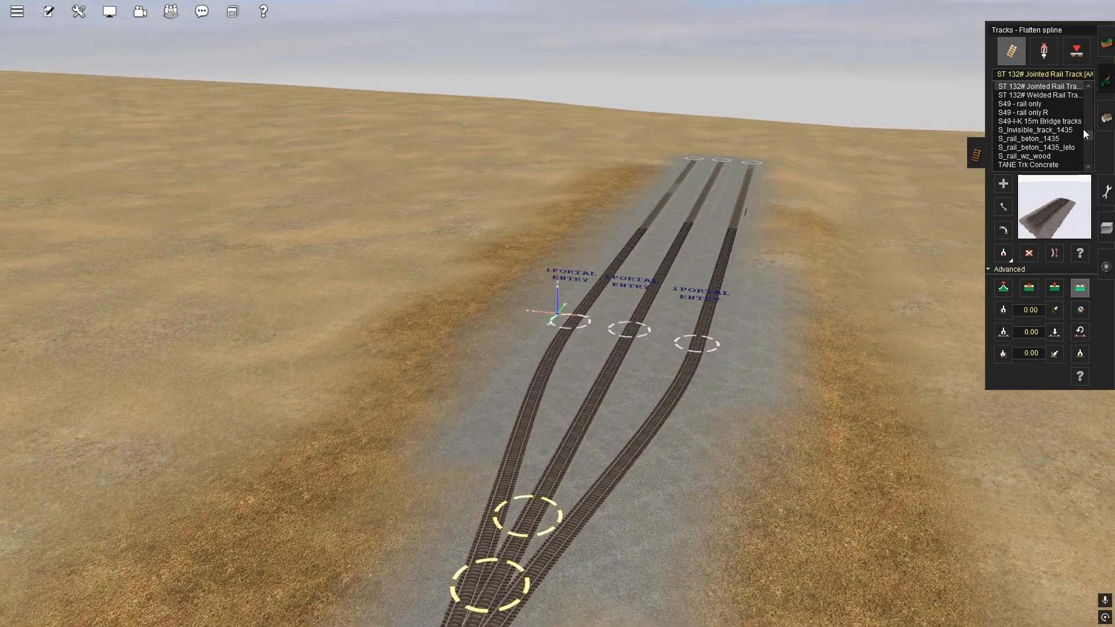
left_click(1107, 119)
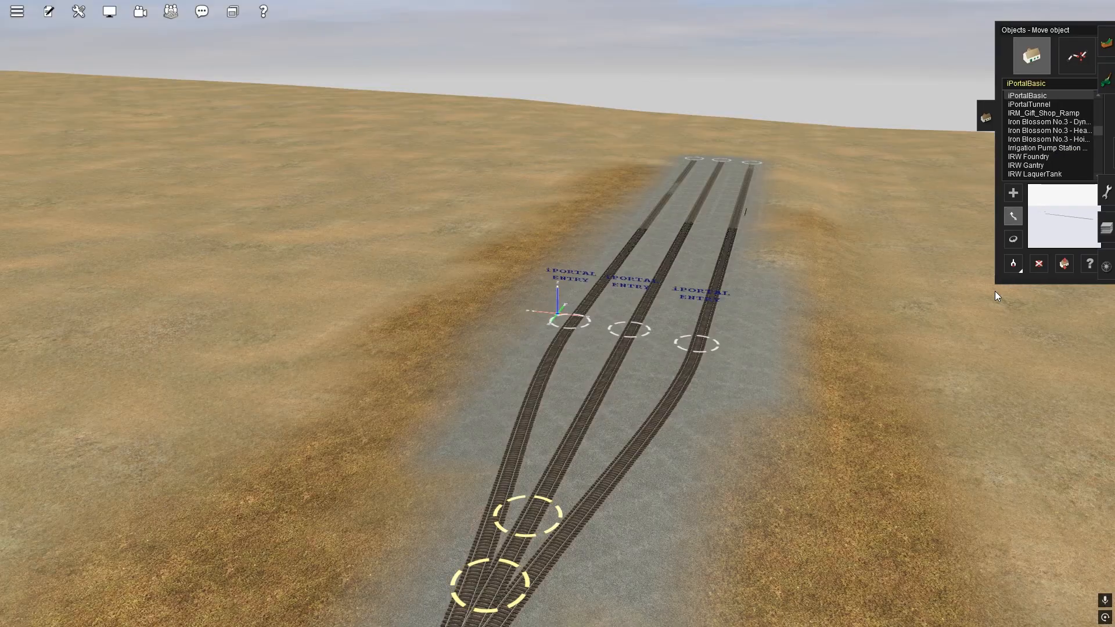
left_click(1079, 264)
left_click(630, 333)
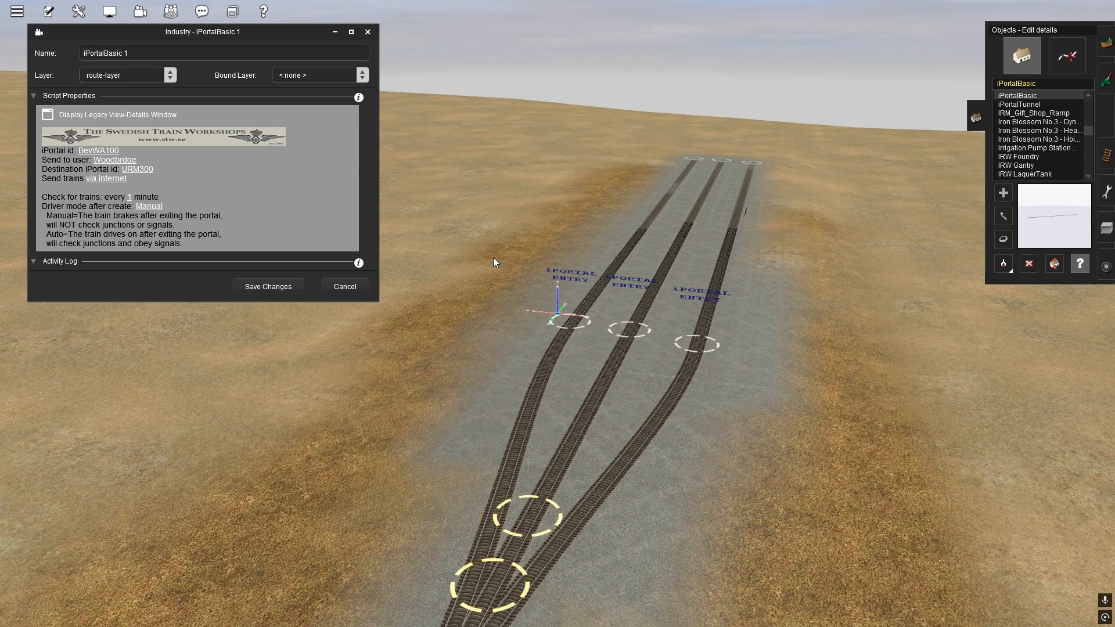
Capture the middle iPortal's details window with Snipping Tool, set the capture aside and close the iPortal's details without changes
key("alt+Return")
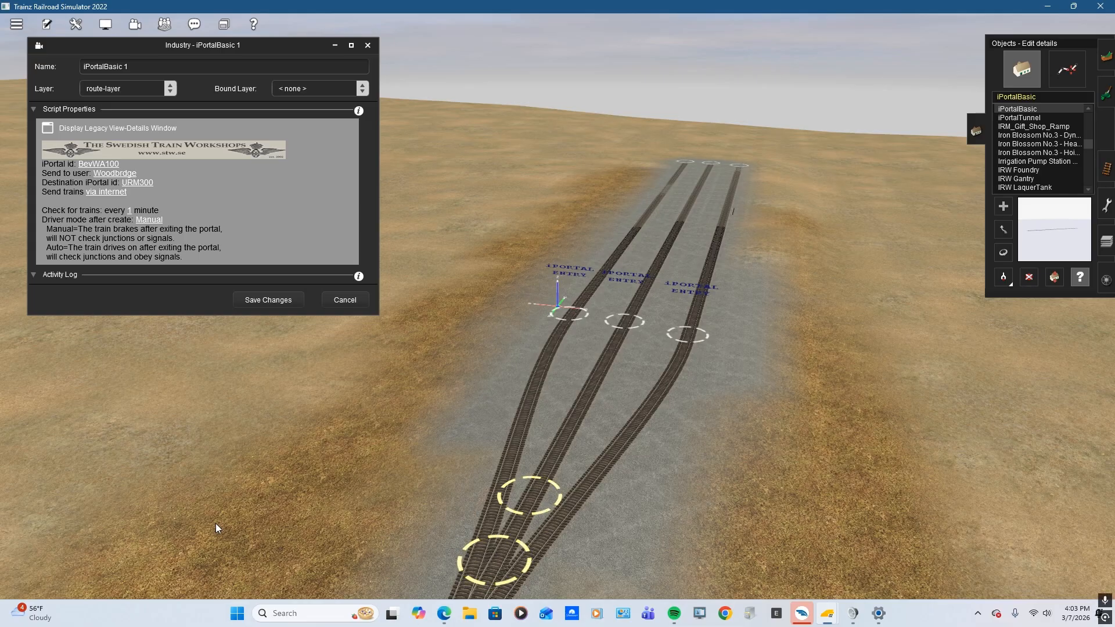
left_click(314, 615)
left_click(315, 137)
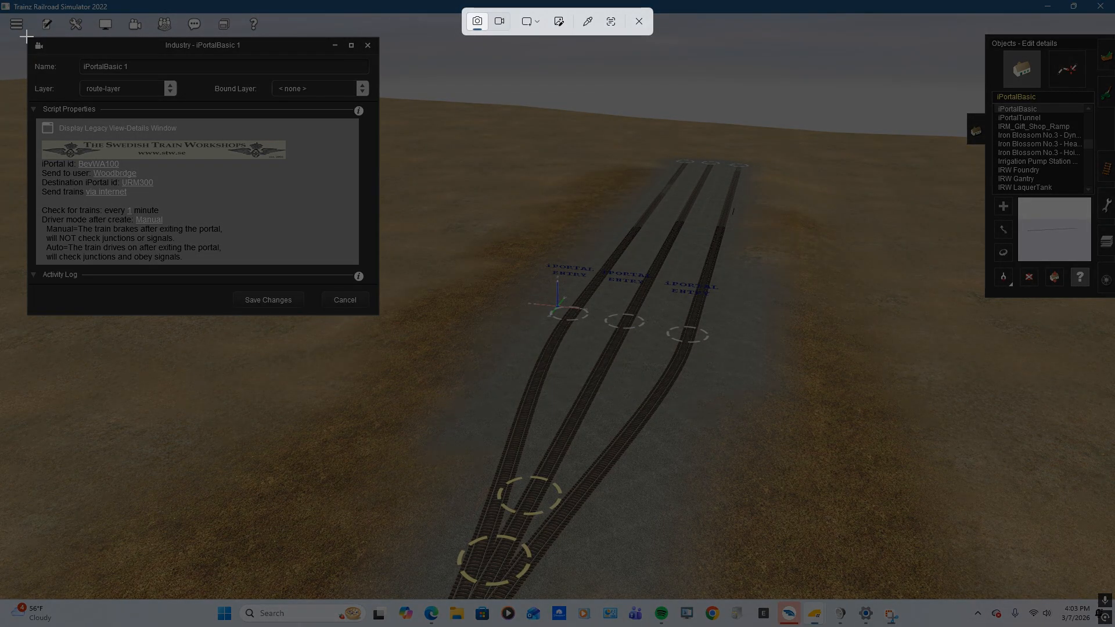
left_click_drag(26, 36, 375, 314)
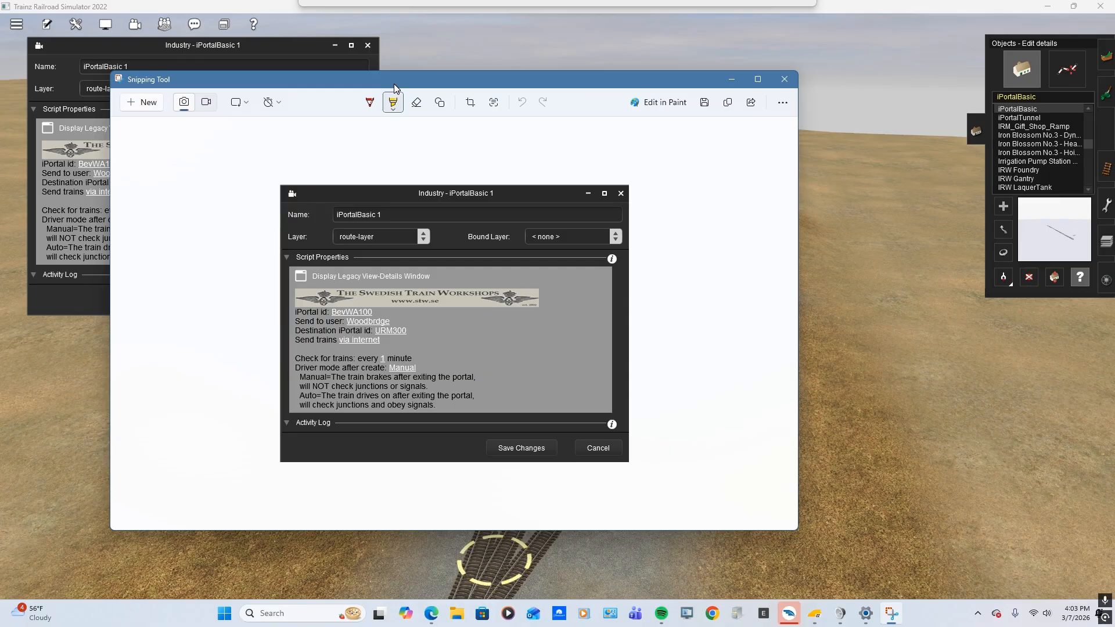
left_click_drag(394, 85, 0, 105)
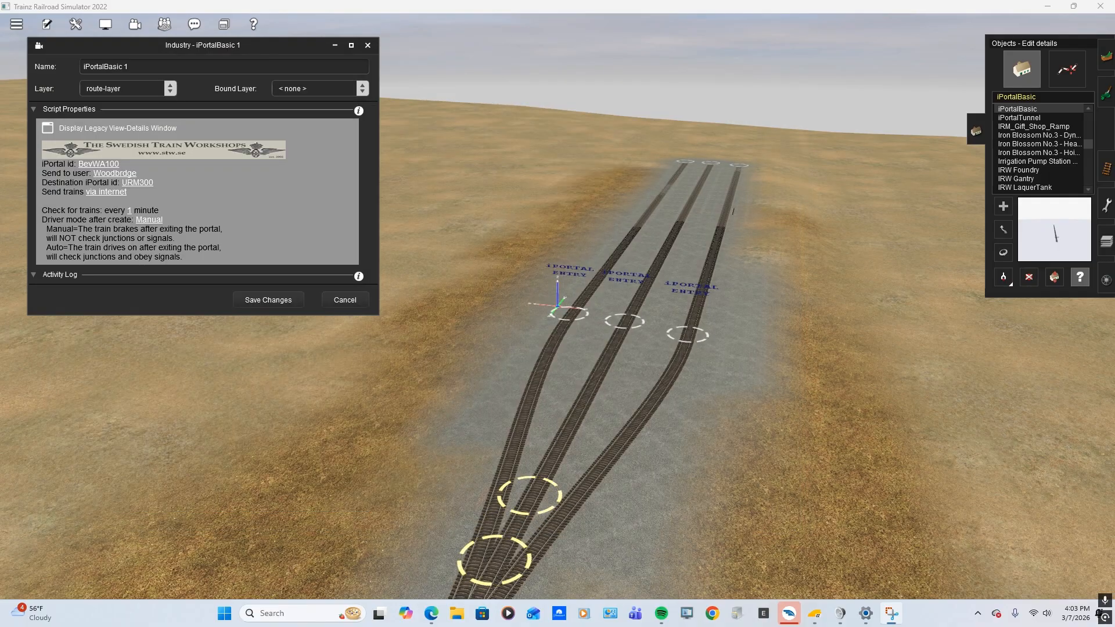
left_click(483, 3)
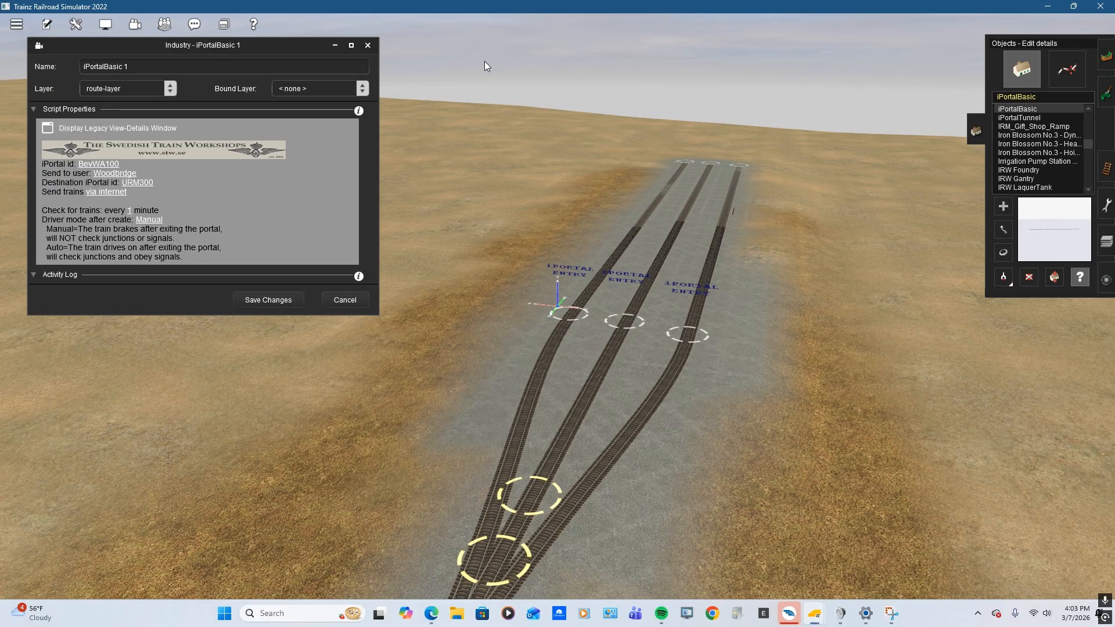
key("alt+Return")
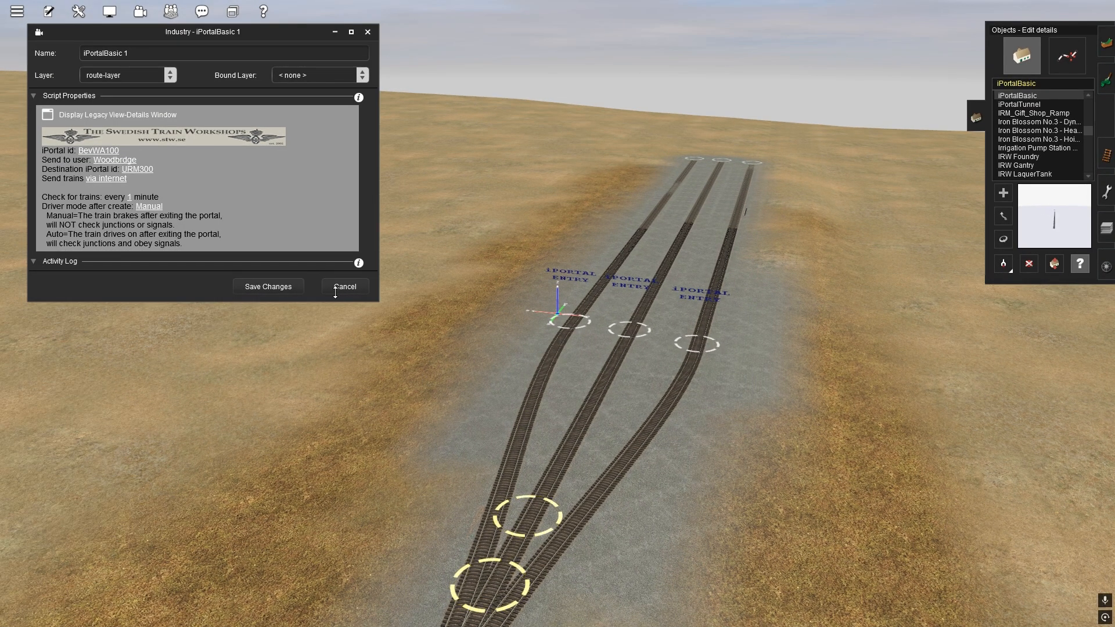
left_click(338, 287)
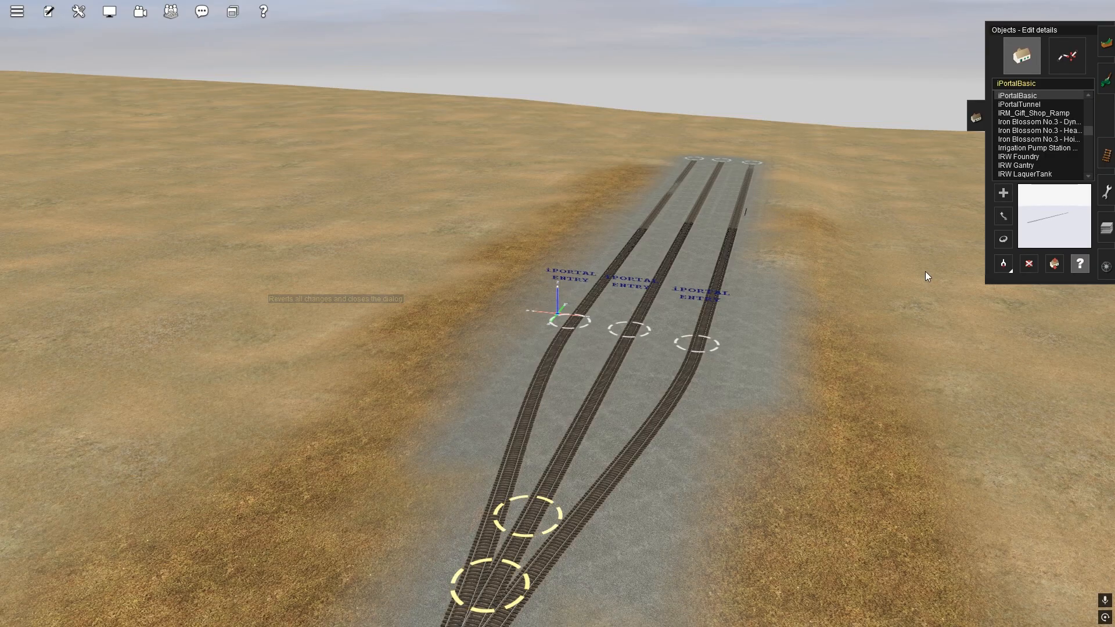
Rename the iPortal on the right-hand track to "To Spokane URM" and save its details
left_click(704, 325)
left_click_drag(218, 35, 579, 115)
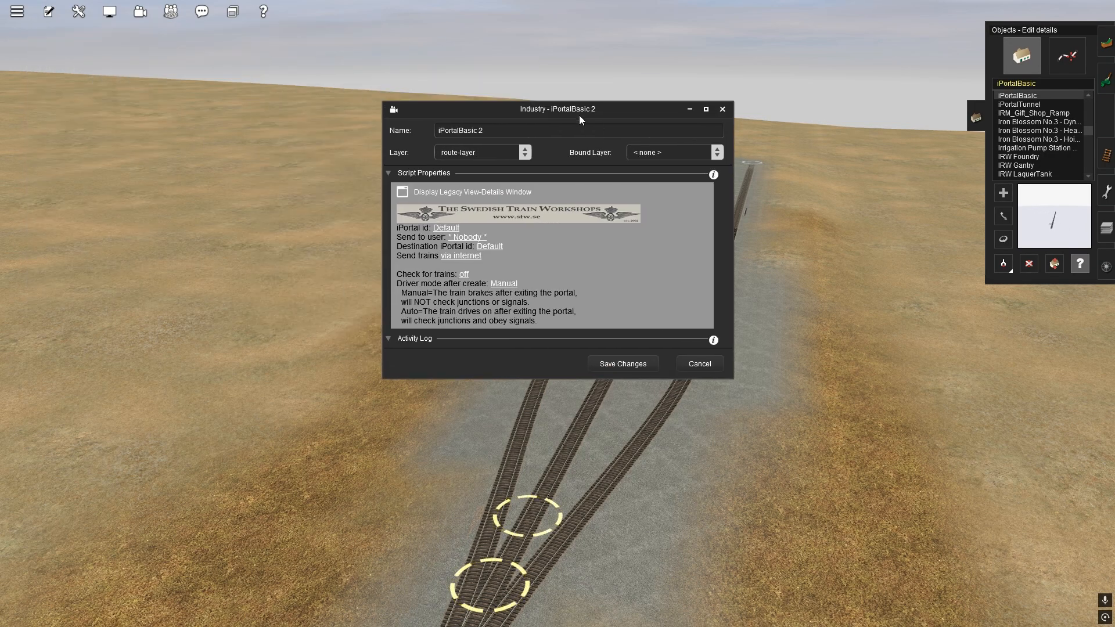
left_click(497, 133)
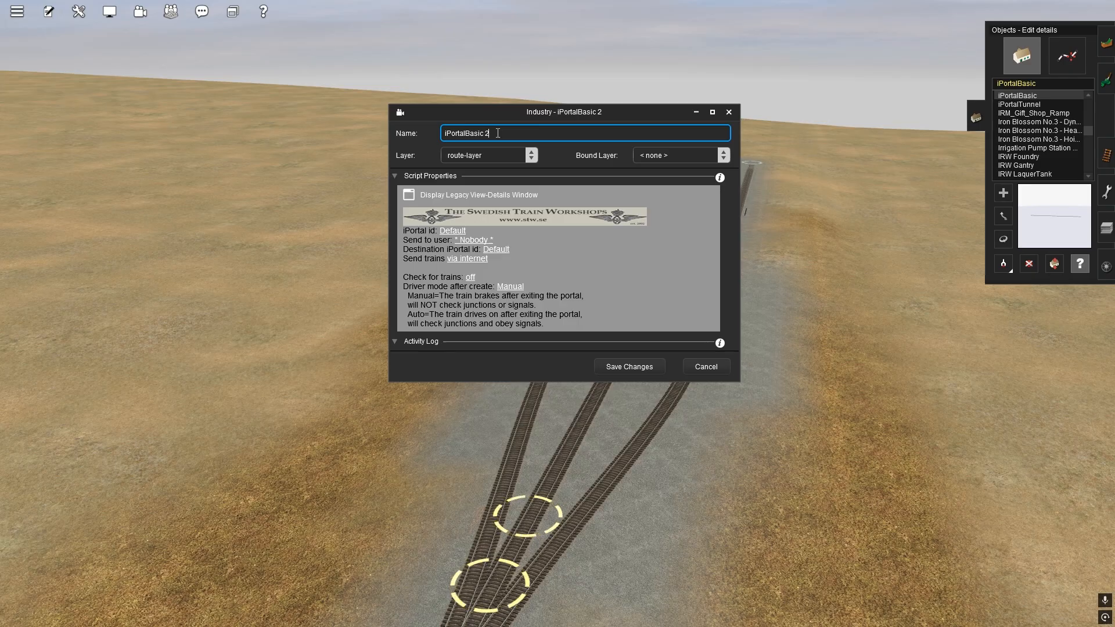
left_click_drag(497, 133, 391, 125)
type("To")
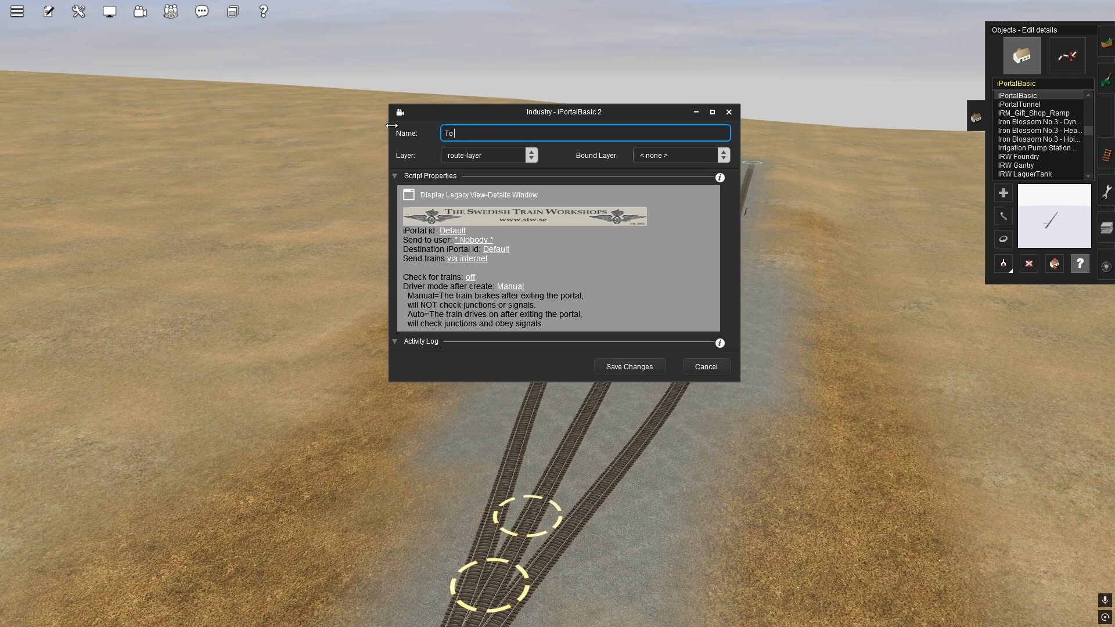
type(" S")
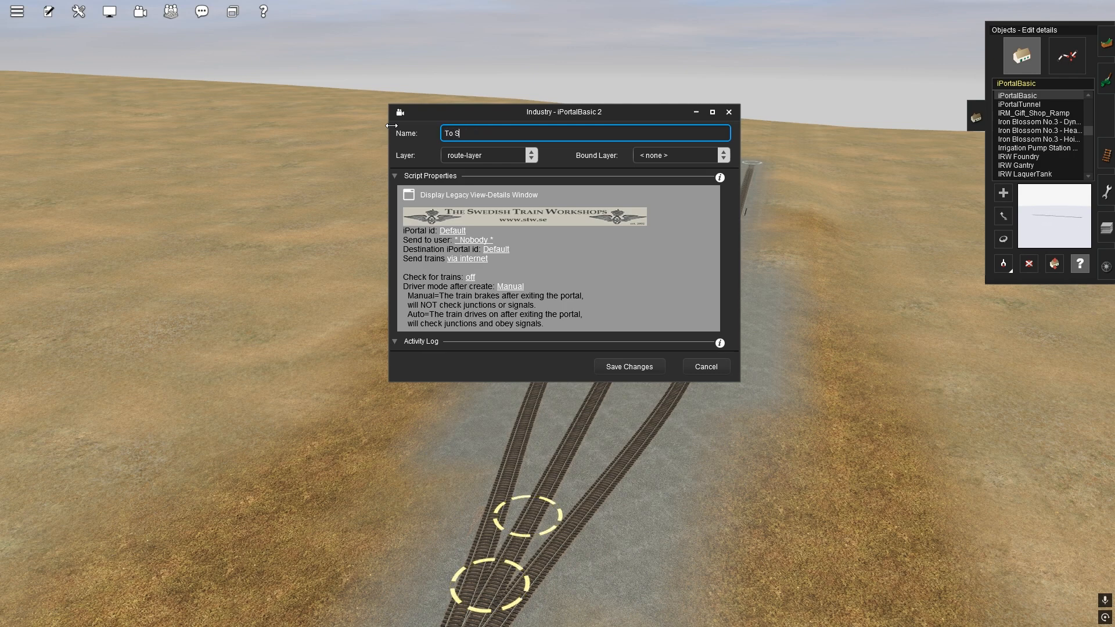
type("pokane")
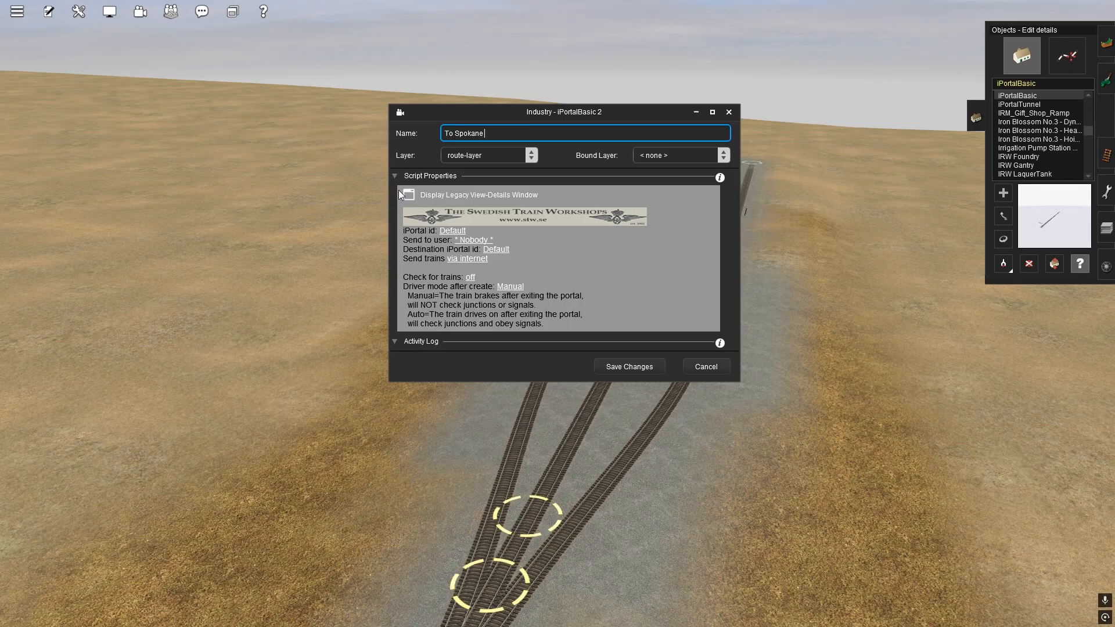
type("URM")
left_click(622, 366)
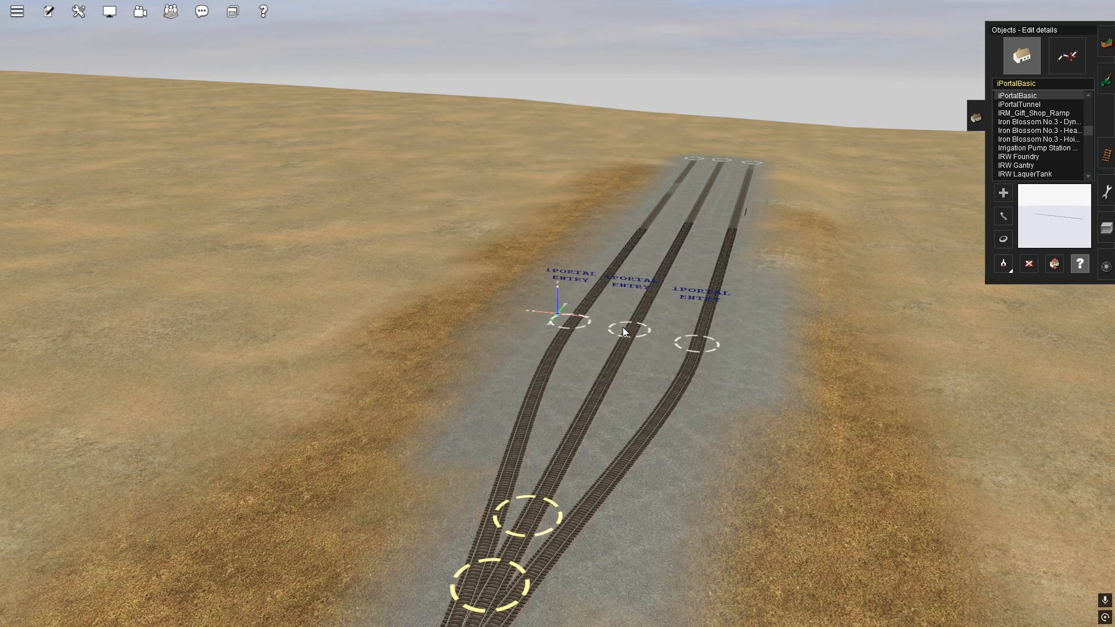
Rename the middle iPortal to "From Spokane URM" and save its details
left_click(624, 331)
left_click_drag(492, 133, 406, 135)
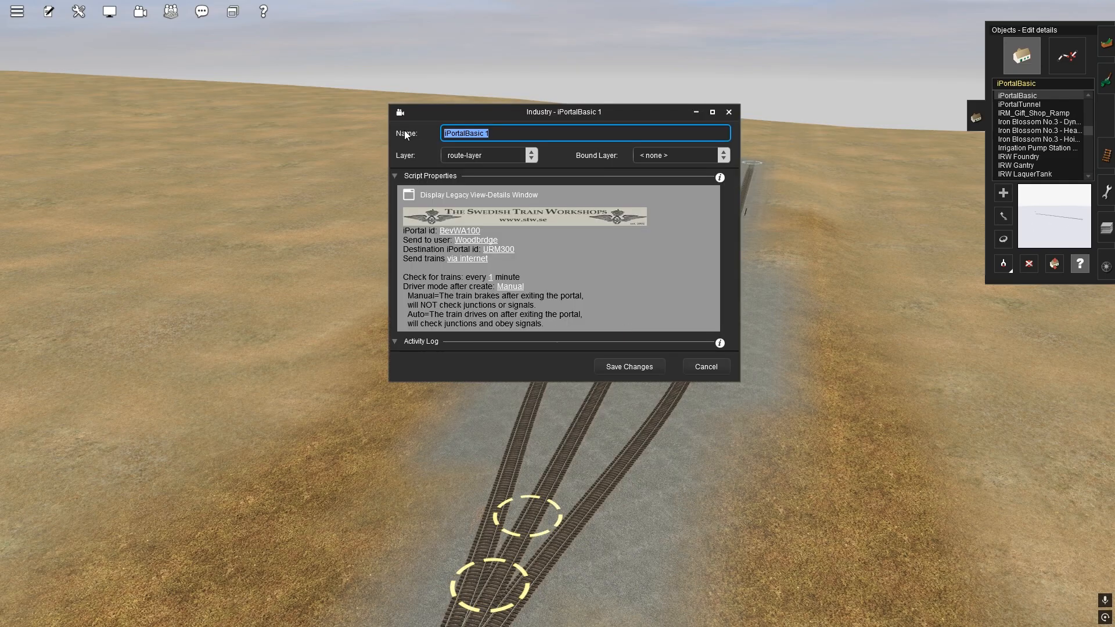
type("From Spo")
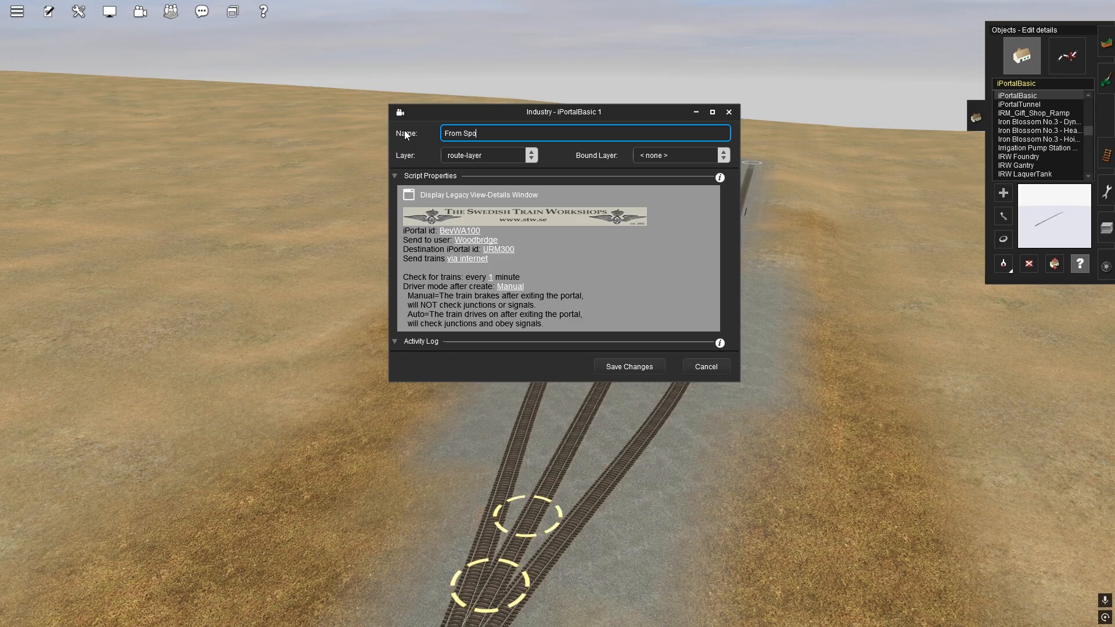
type("kane URM")
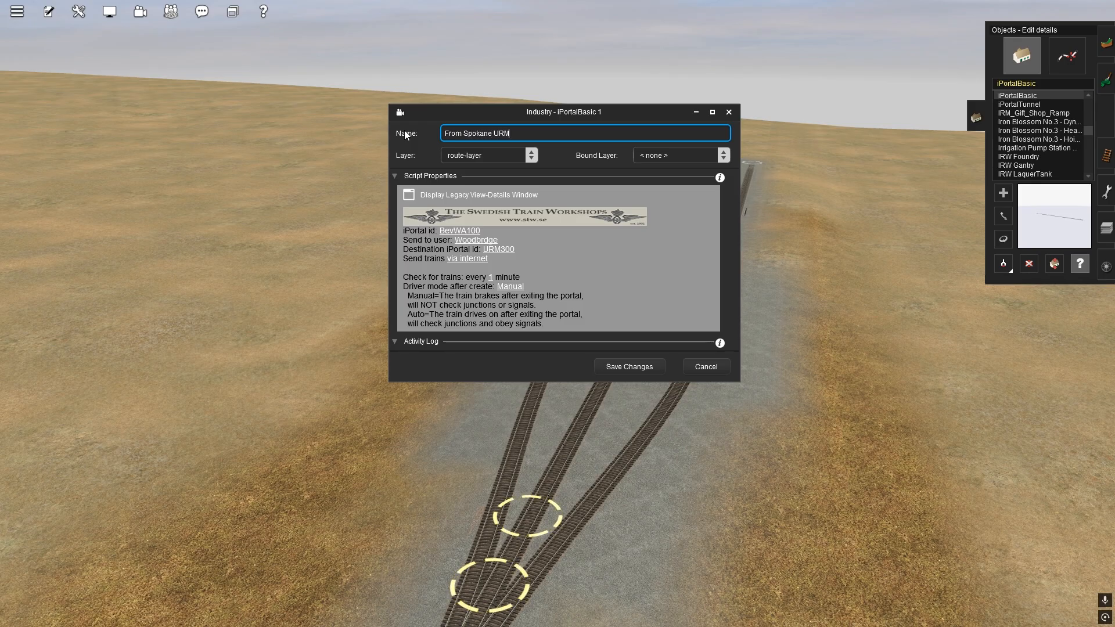
left_click(639, 367)
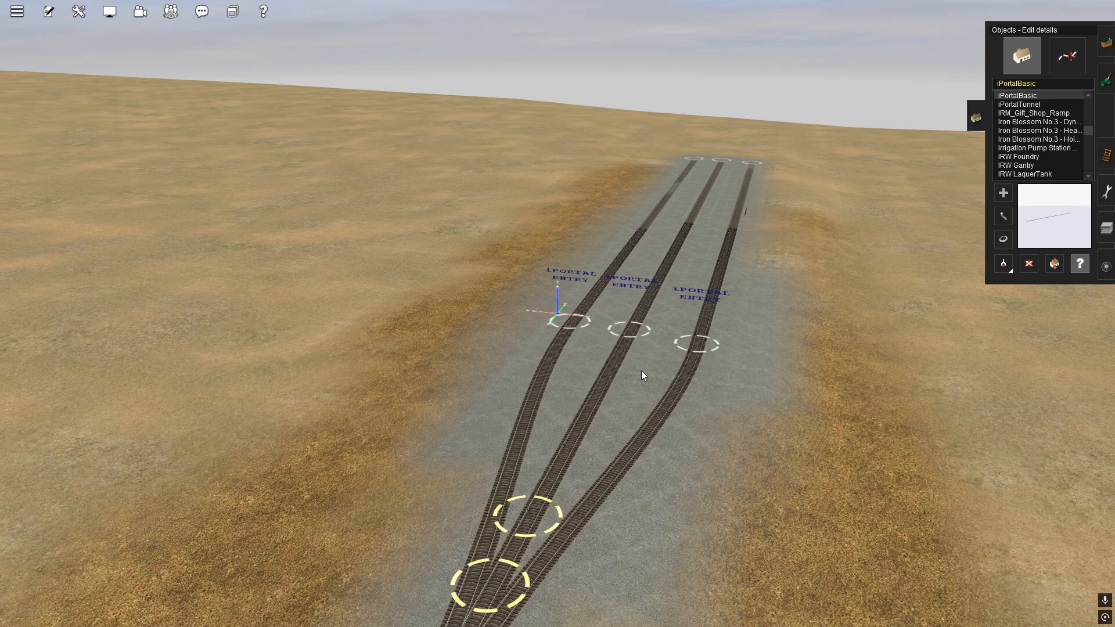
Try to rename the iPortal on the left-hand track to "Avery MILW"
left_click(582, 306)
left_click(395, 133)
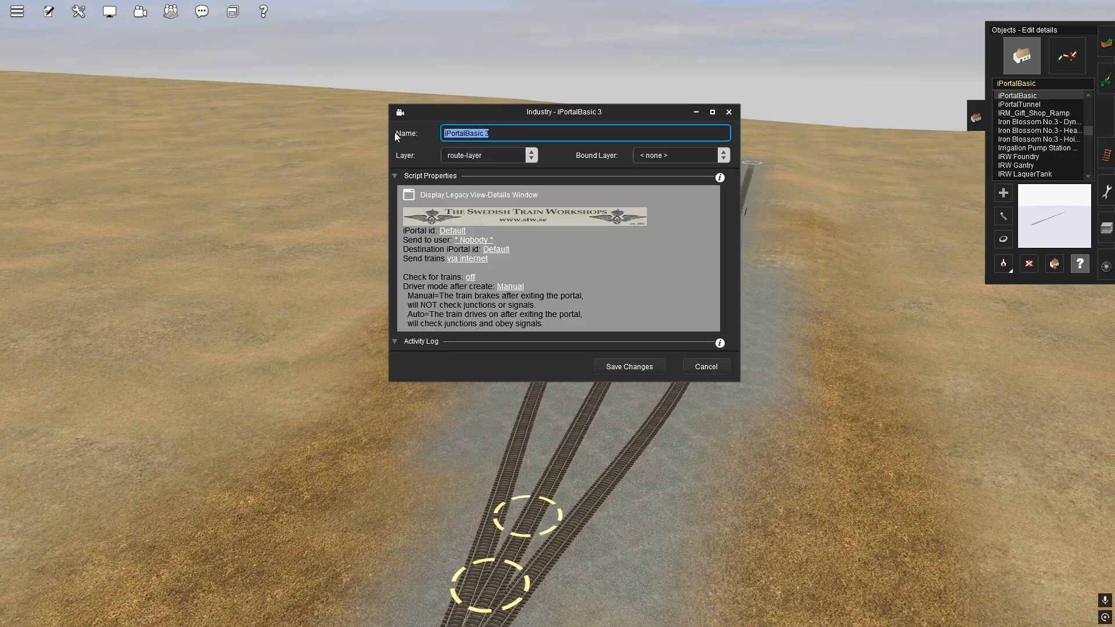
type("Ato")
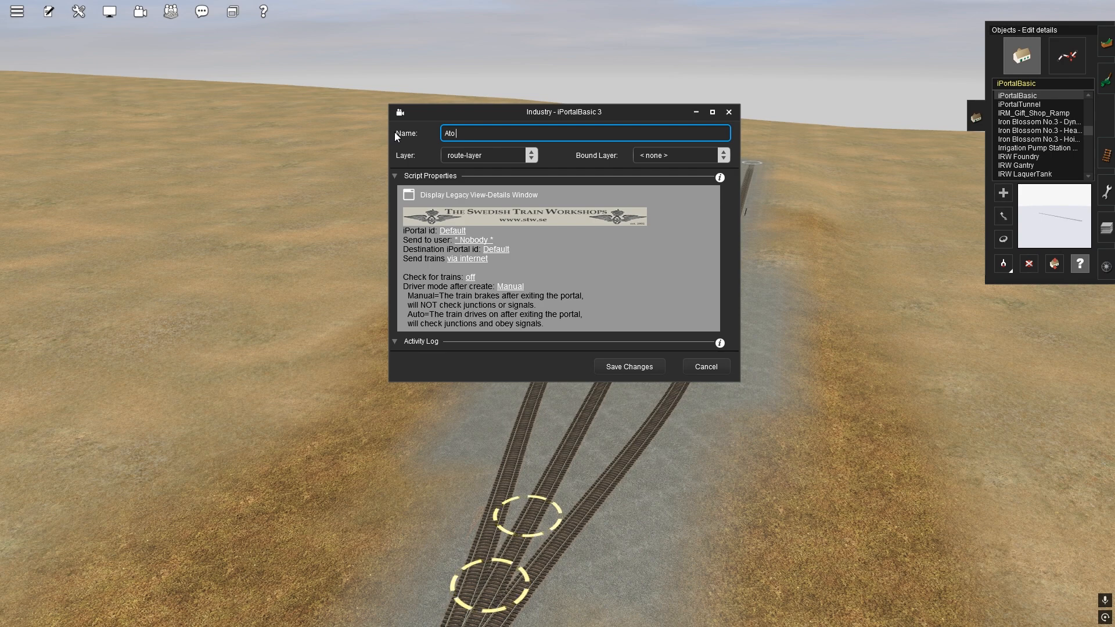
key("BackSpace")
key("BackSpace")
key("BackSpace")
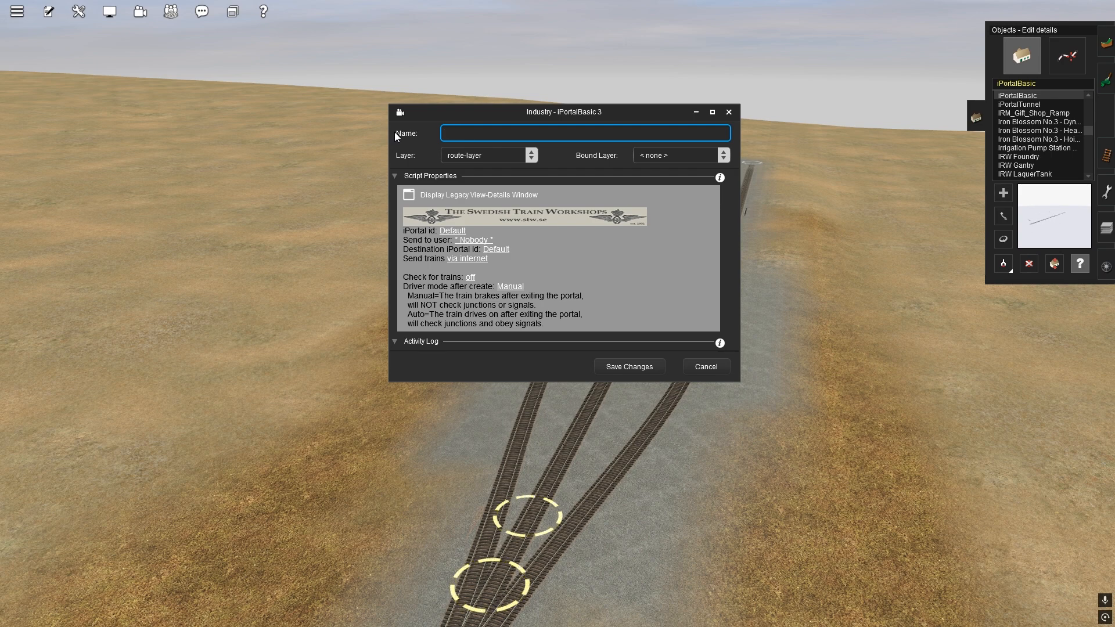
type("T")
key("BackSpace")
type("Ave")
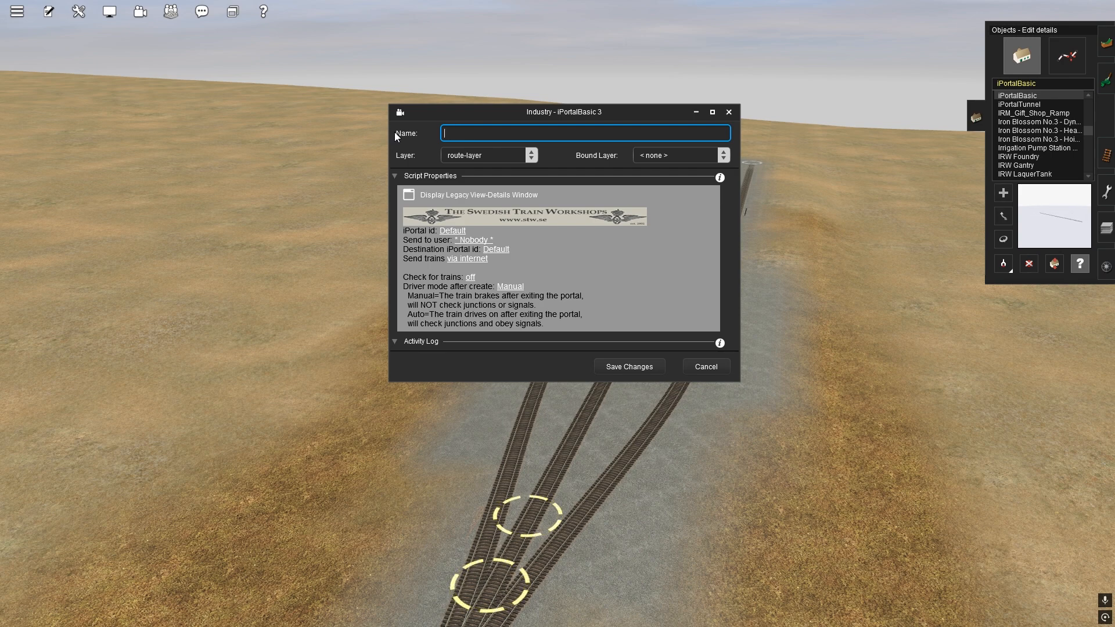
type("ry")
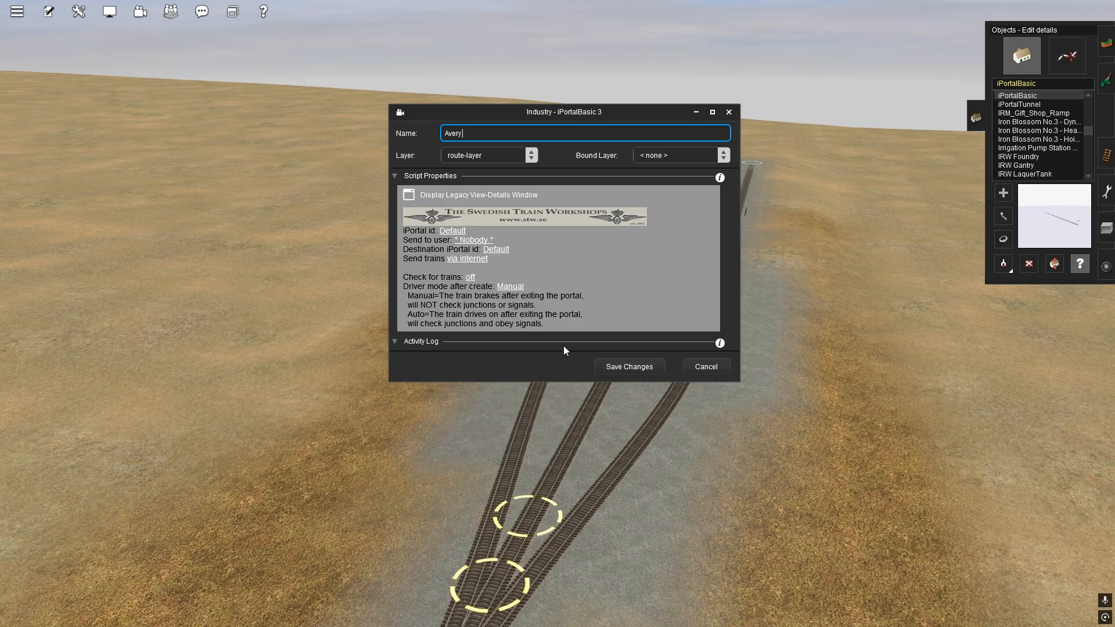
type("MIL")
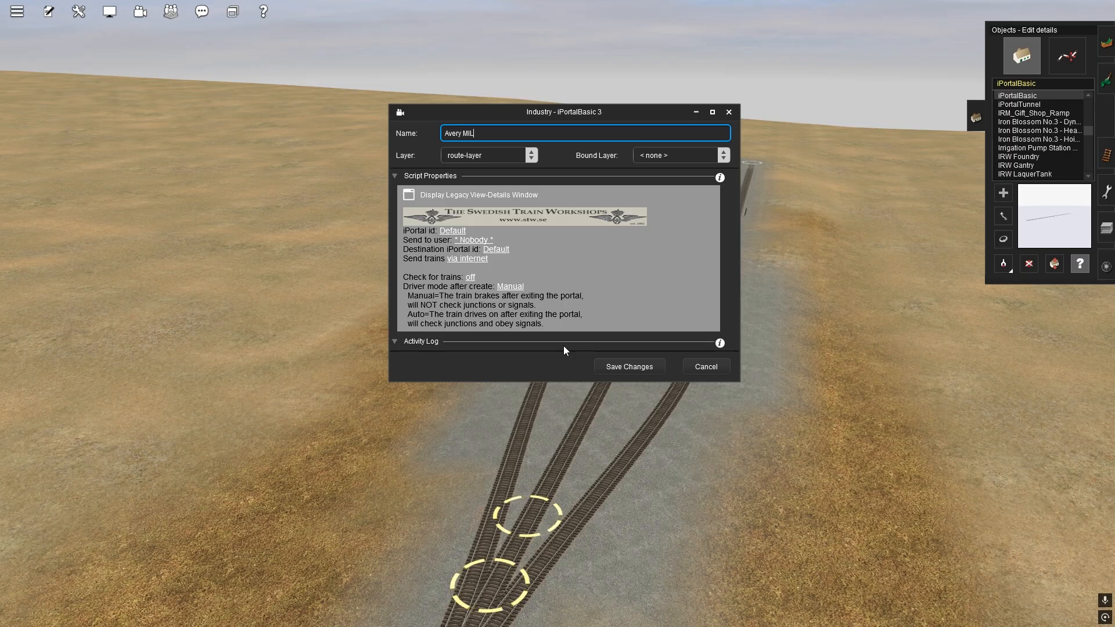
type("W")
left_click(451, 231)
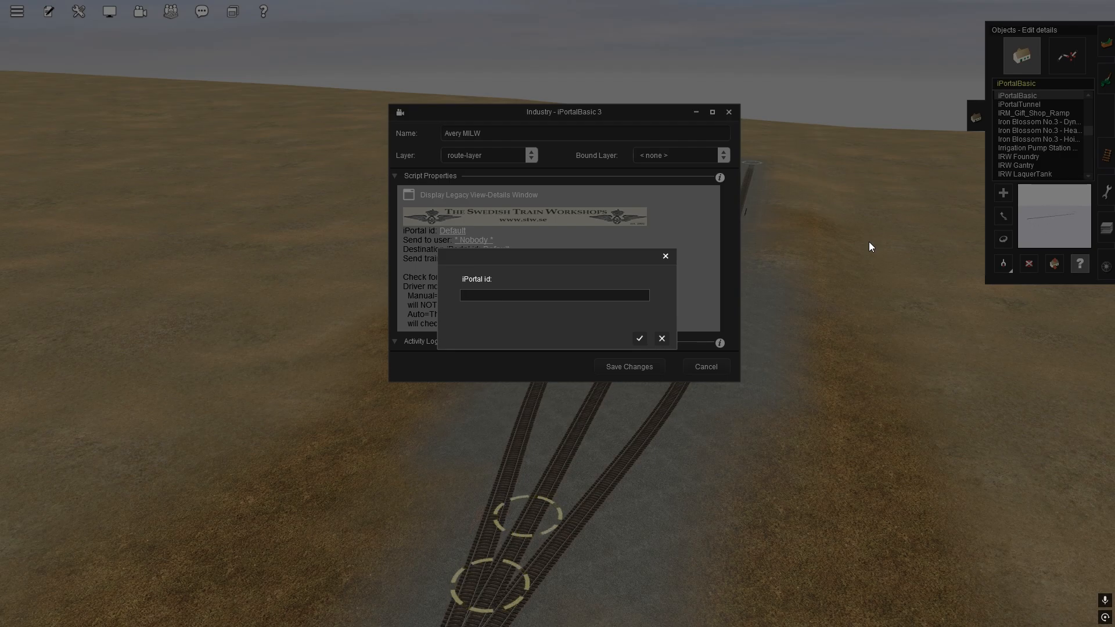
type("MILW")
type("100")
key("BackSpace")
key("BackSpace")
key("BackSpace")
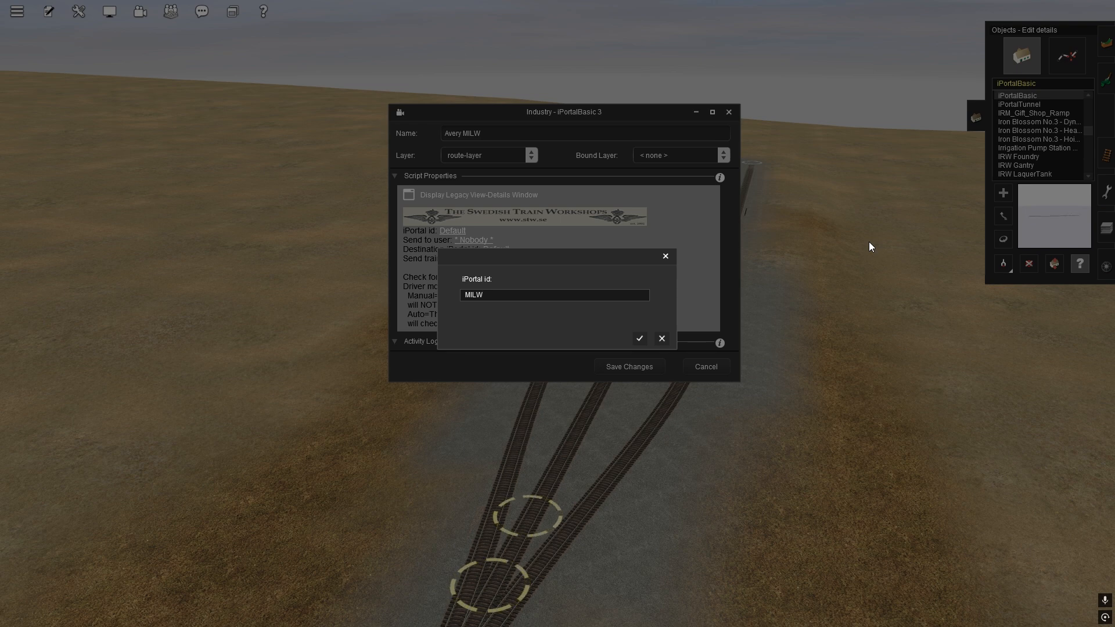
key("BackSpace")
key("BackSpace")
key("BackSpace")
key("BackSpace")
left_click(662, 339)
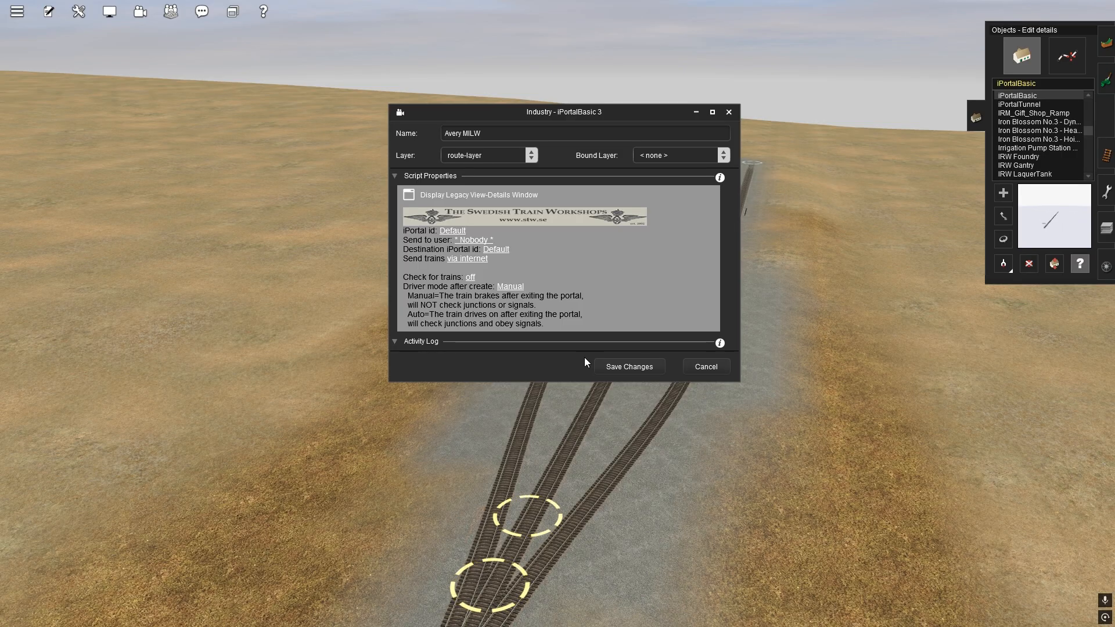
left_click(616, 366)
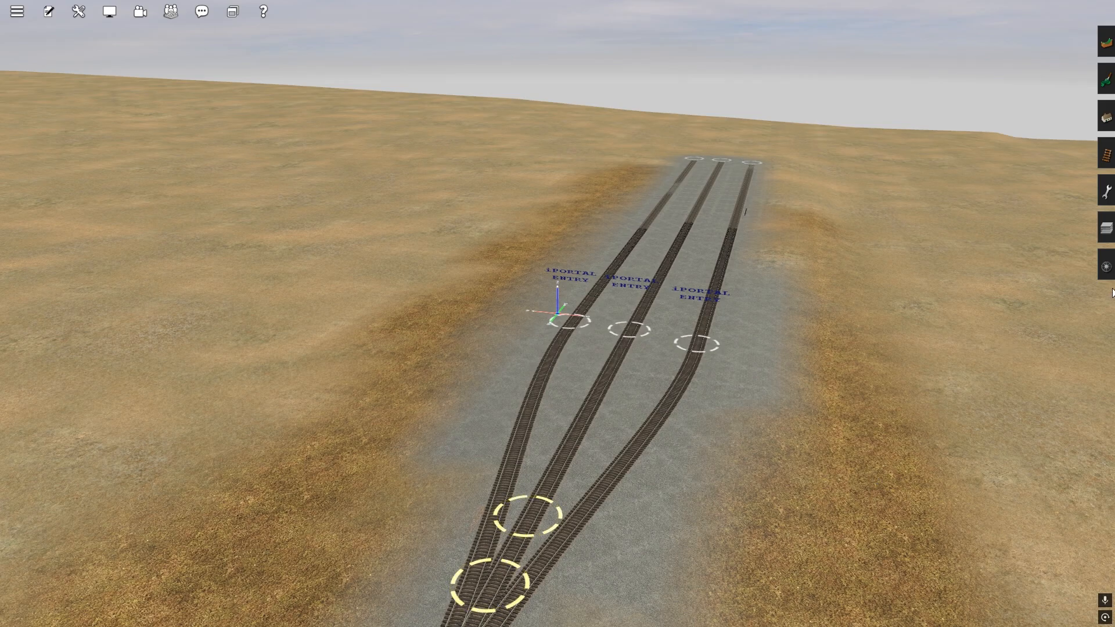
left_click(1103, 123)
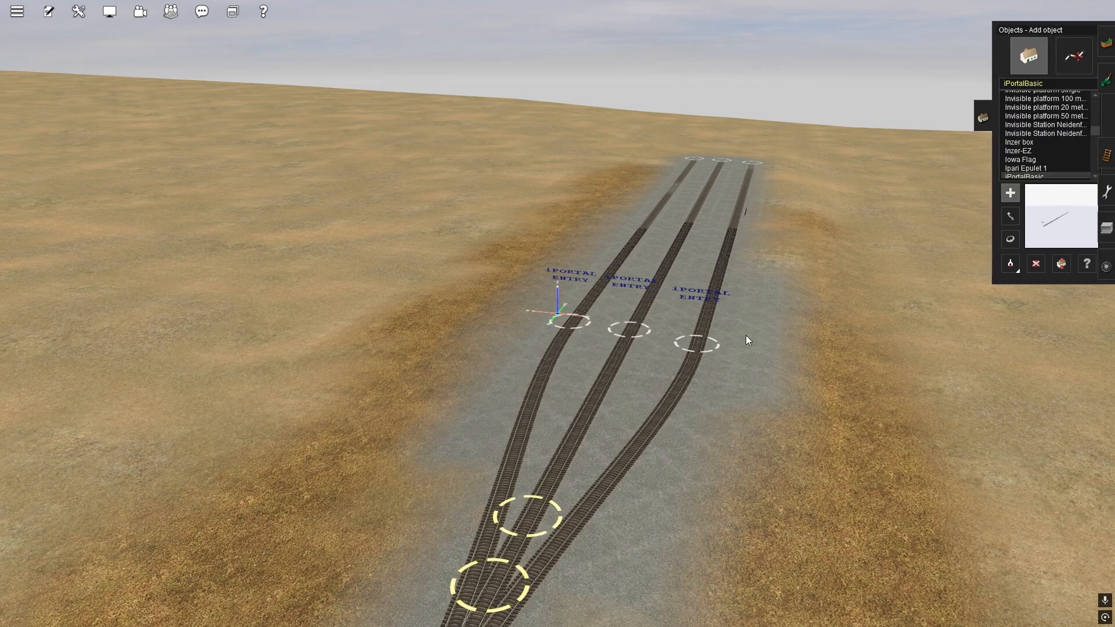
left_click(574, 322)
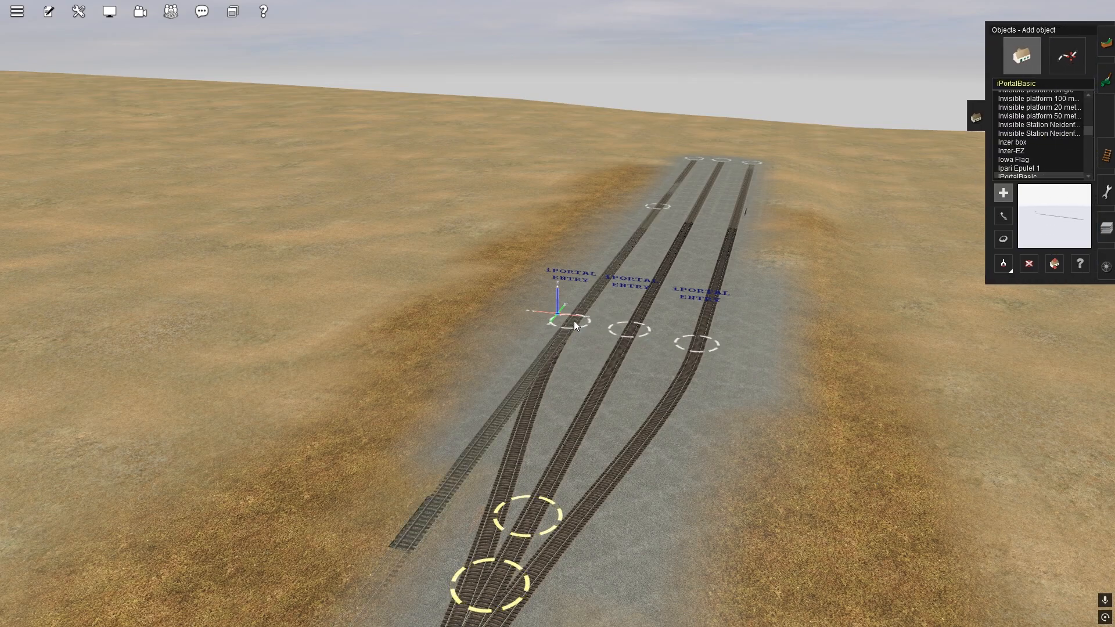
key("ctrl+z")
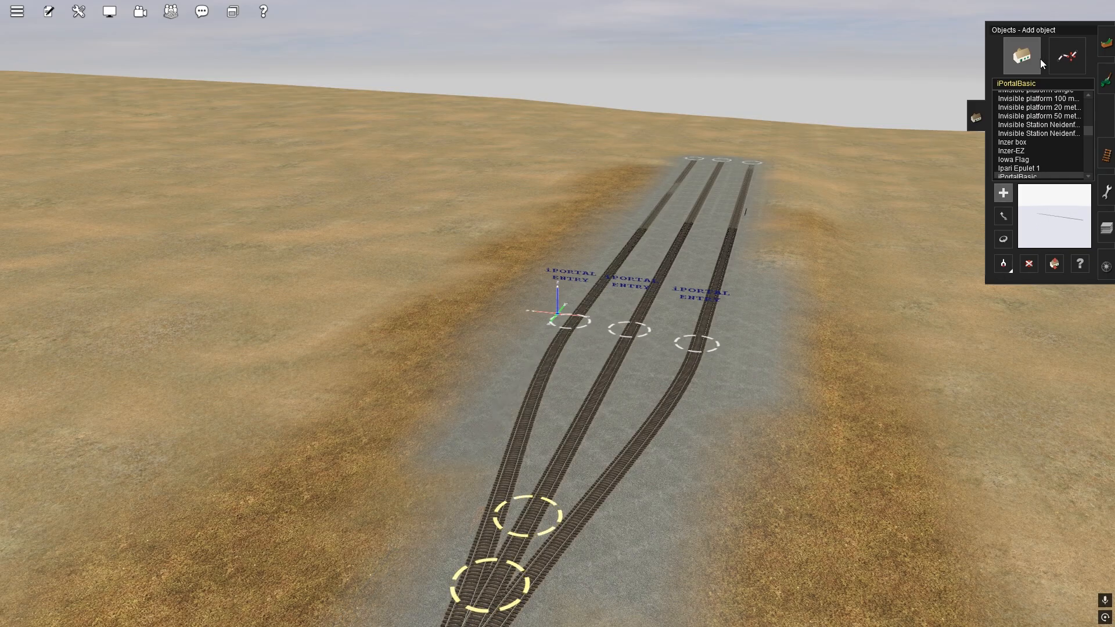
Open the details of the iPortal on the left-hand track and set its iPortal id to MILW200
left_click(1080, 266)
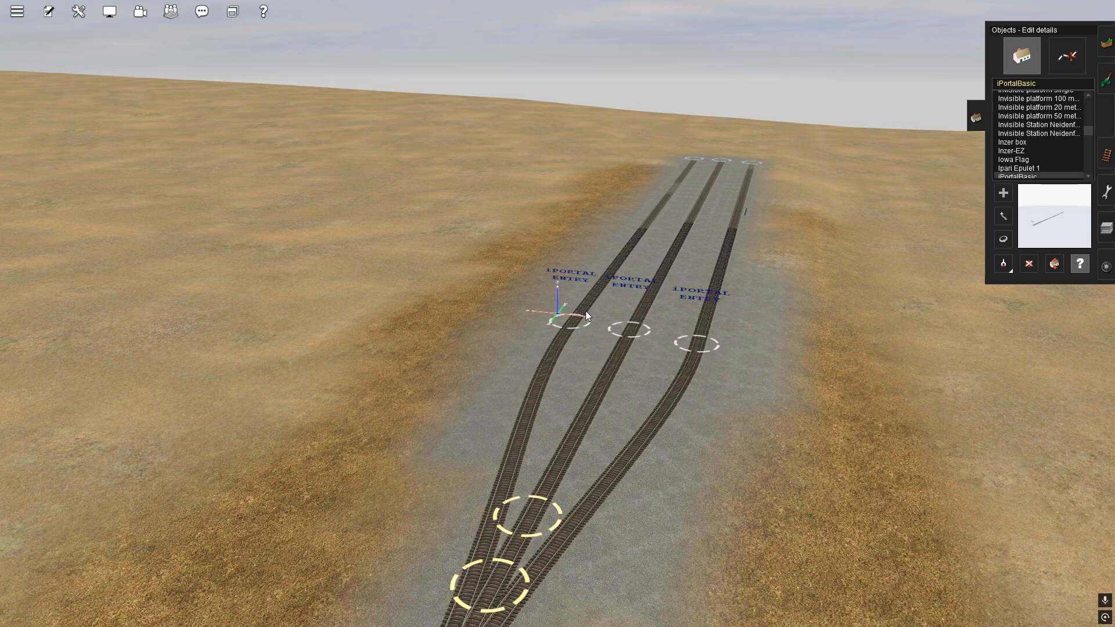
left_click(585, 311)
left_click(453, 231)
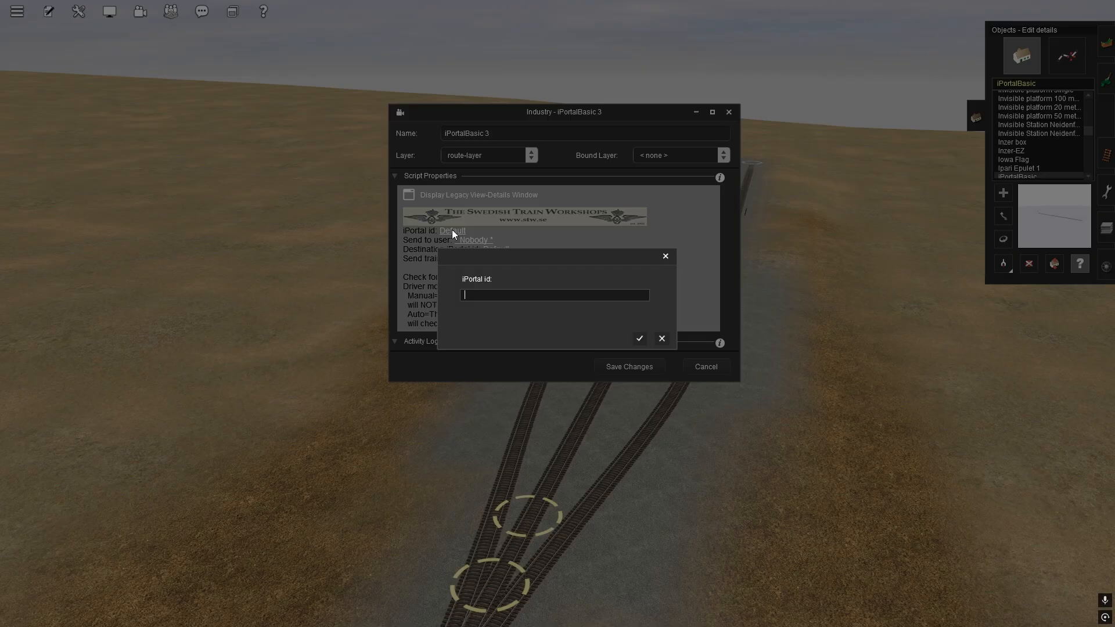
type("M")
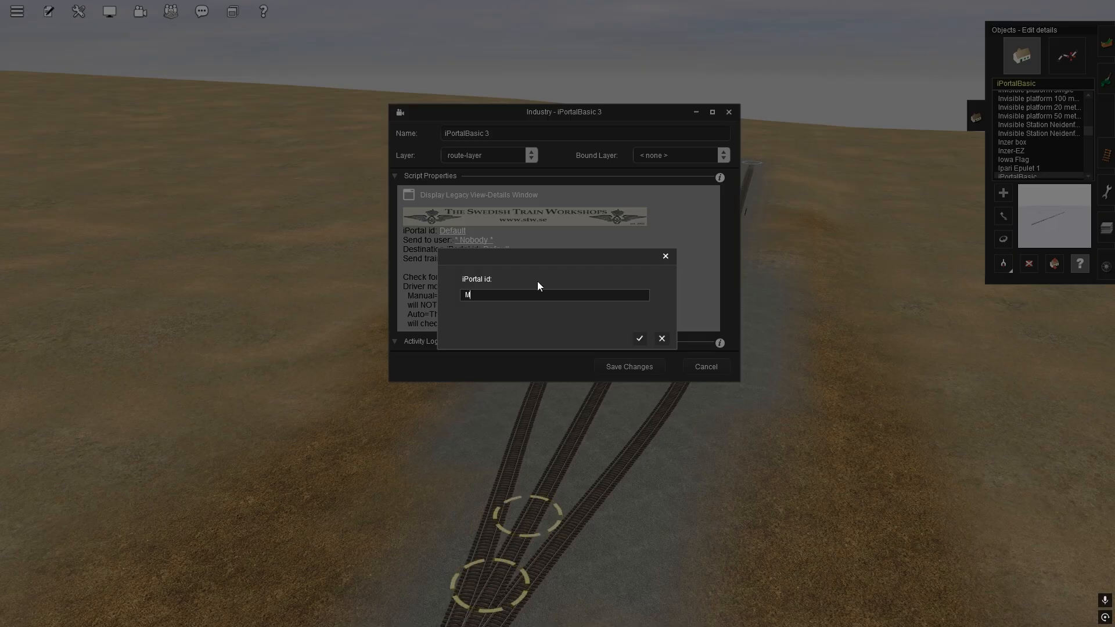
type("ILW200")
left_click(639, 339)
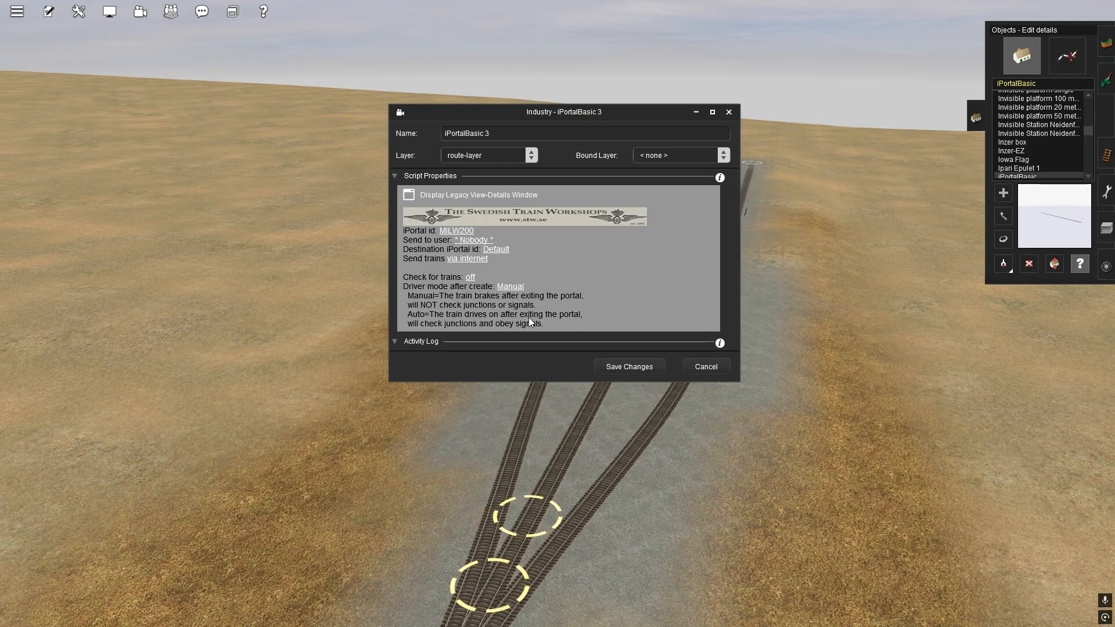
Rename the iPortal on the left-hand track to "Avery" and enter the recipient's user name for sending trains
left_click(505, 134)
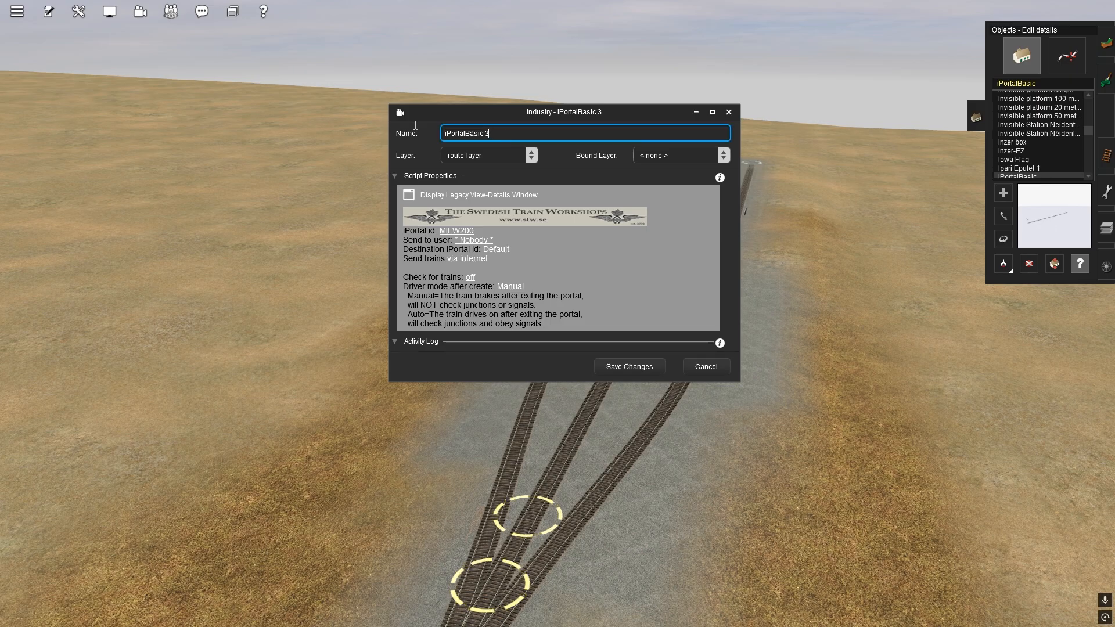
key("ctrl+a")
type("Avery")
left_click(476, 239)
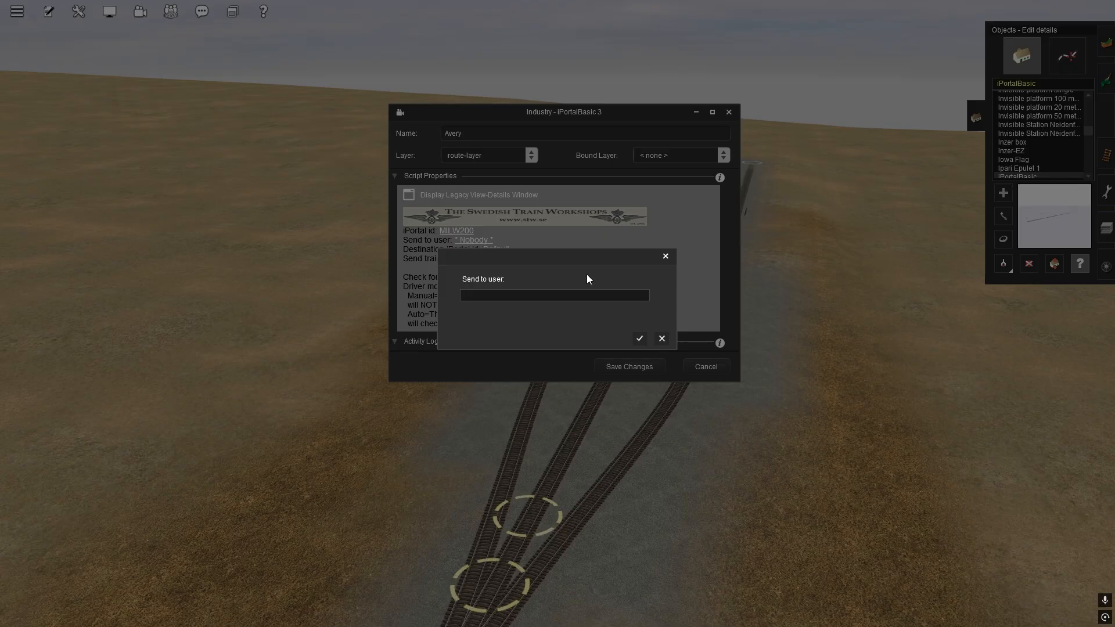
type("Wood")
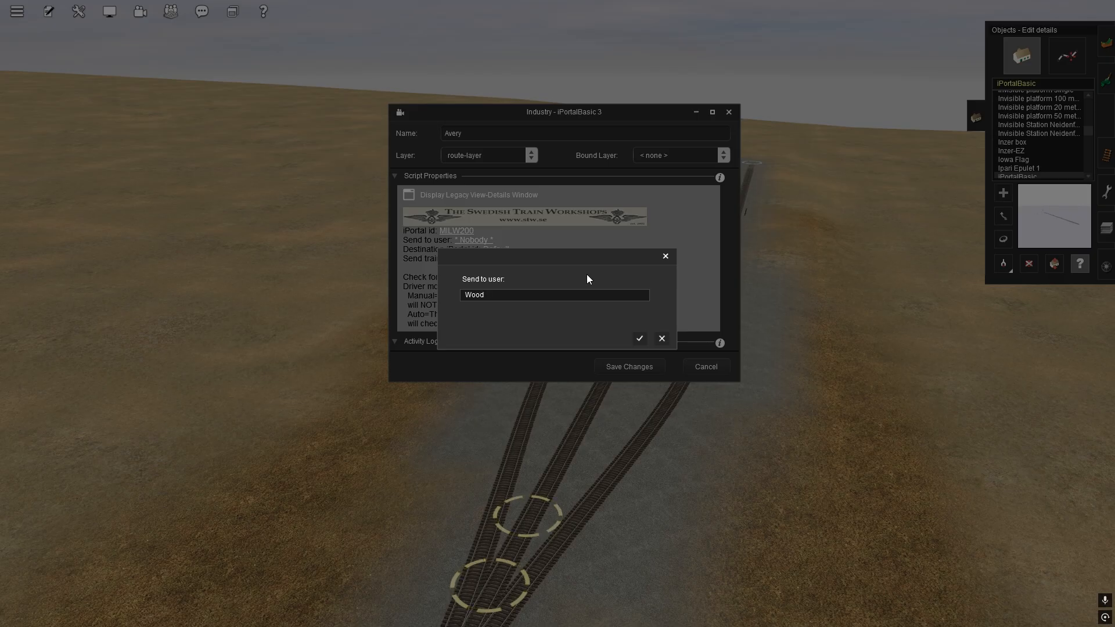
type("brdge")
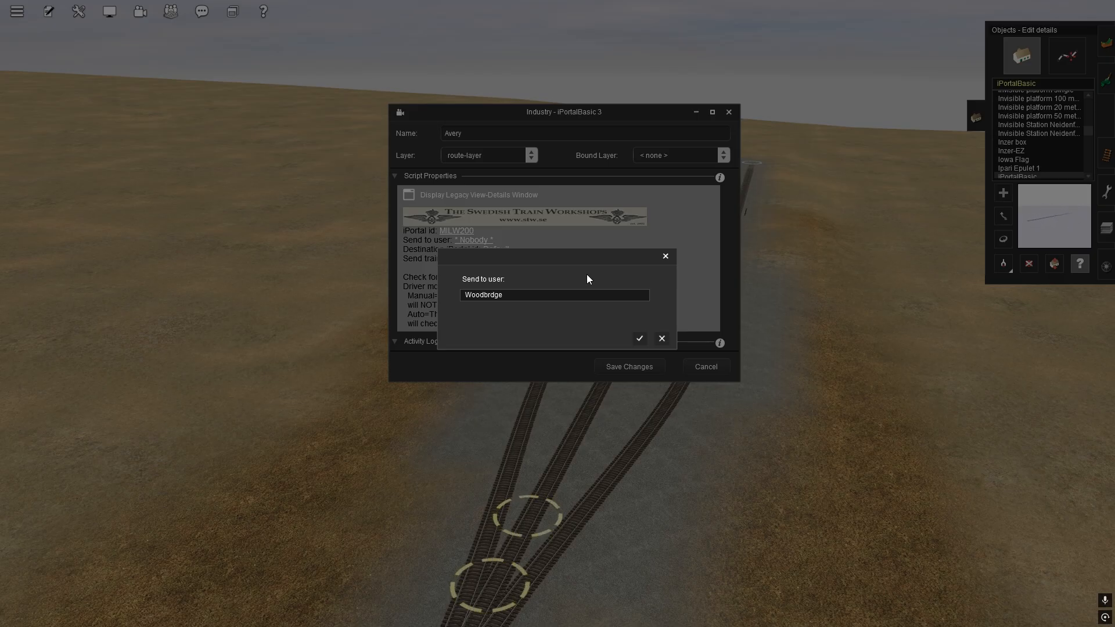
left_click(639, 339)
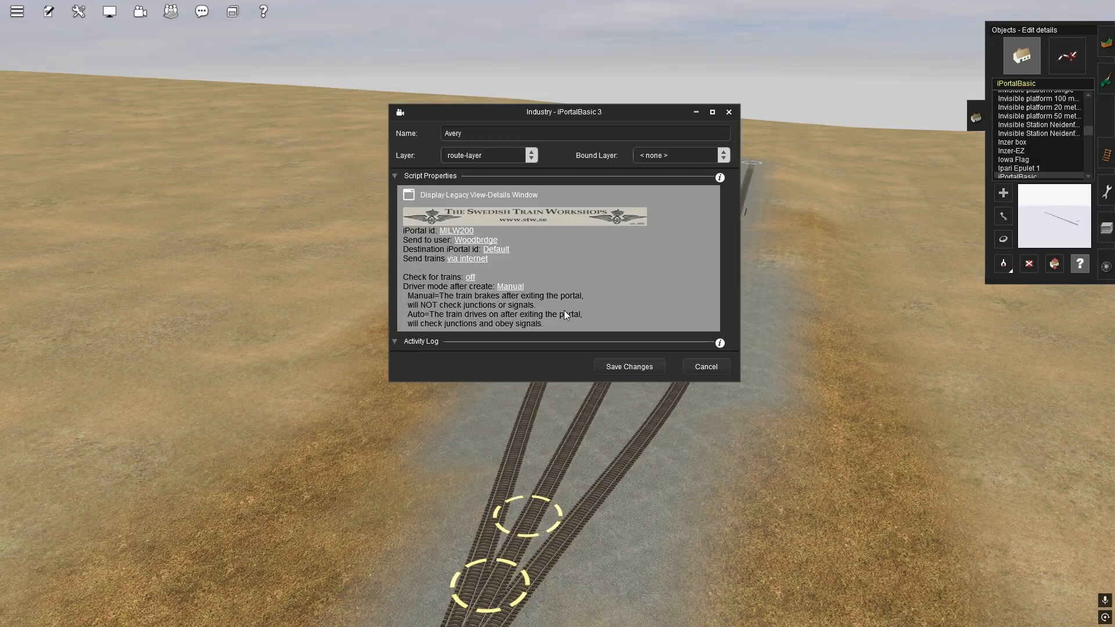
Set the destination iPortal id of the Avery iPortal to MILW200
left_click(494, 248)
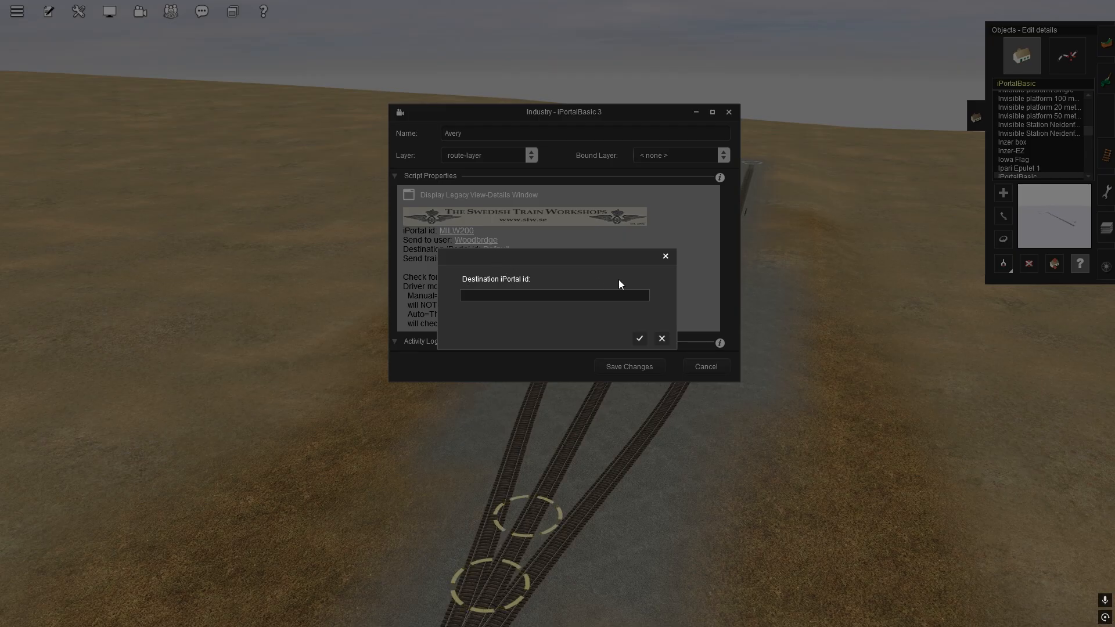
type("MILW")
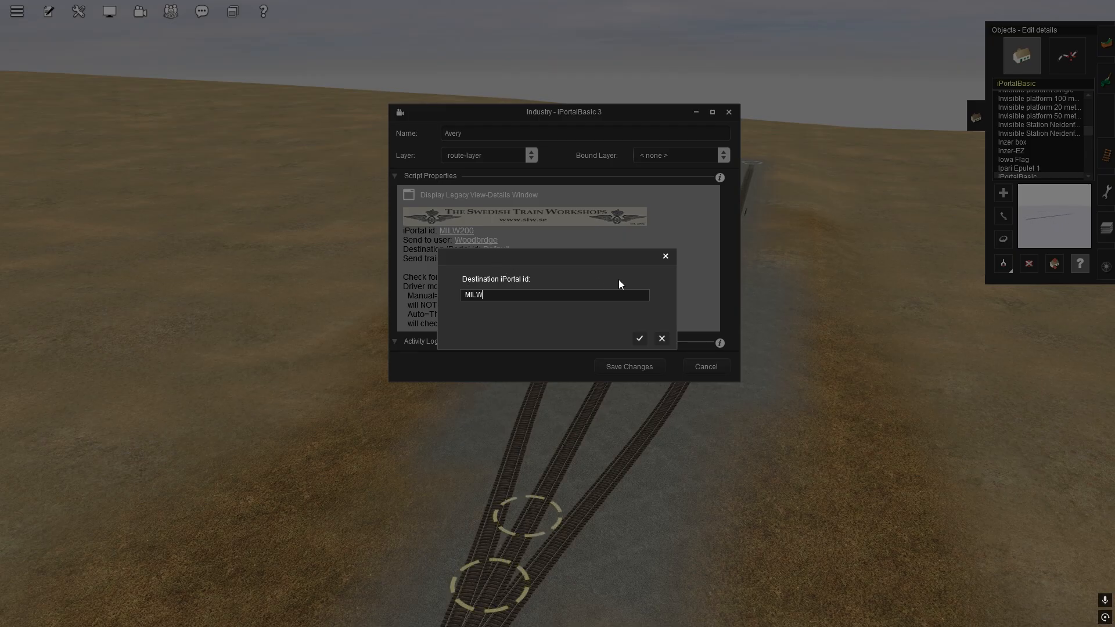
type("200")
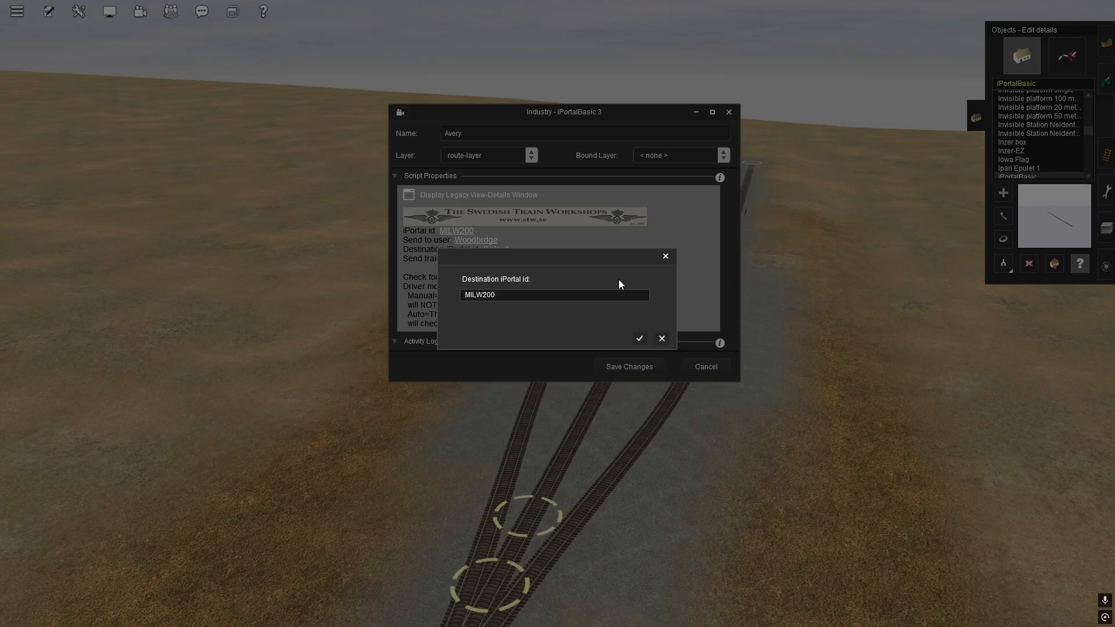
left_click(638, 338)
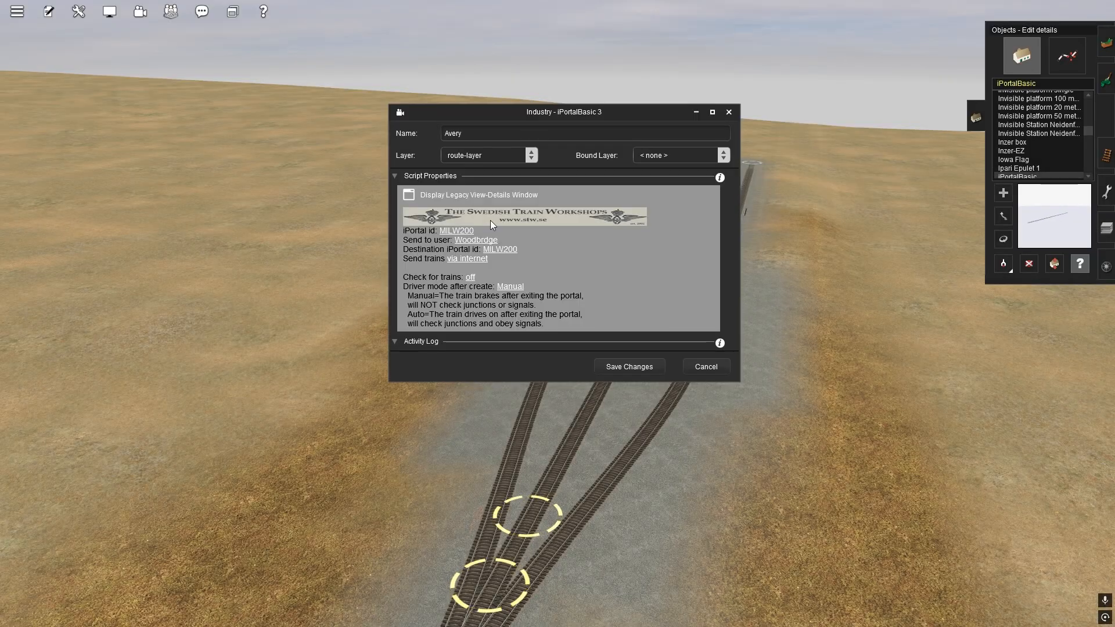
Change the Avery iPortal's own iPortal id to BEVKIT100
left_click(457, 231)
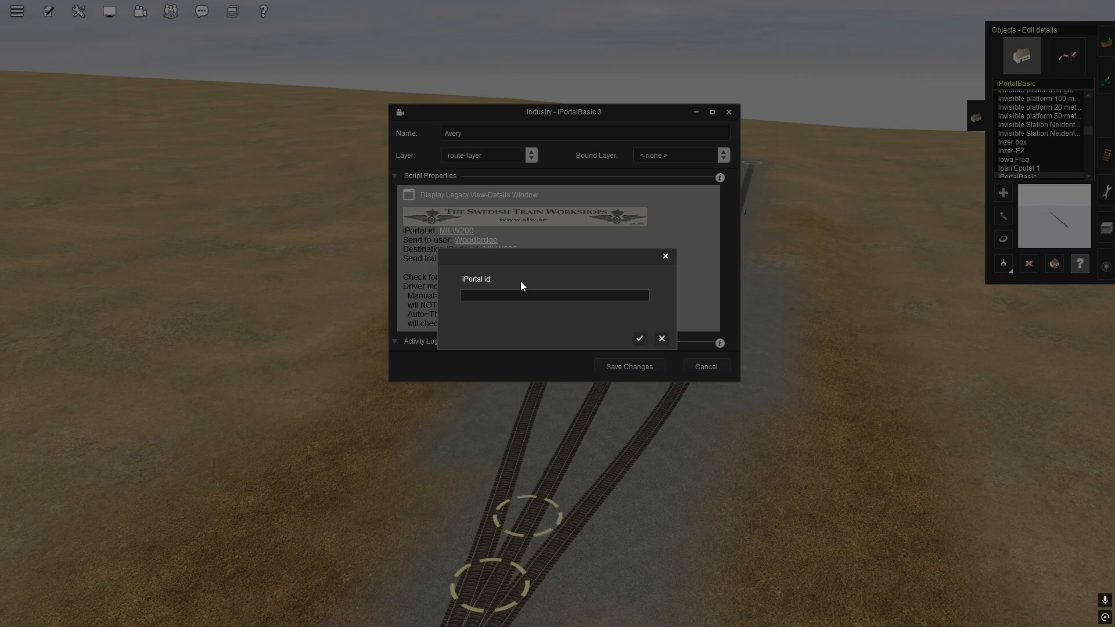
type("Be")
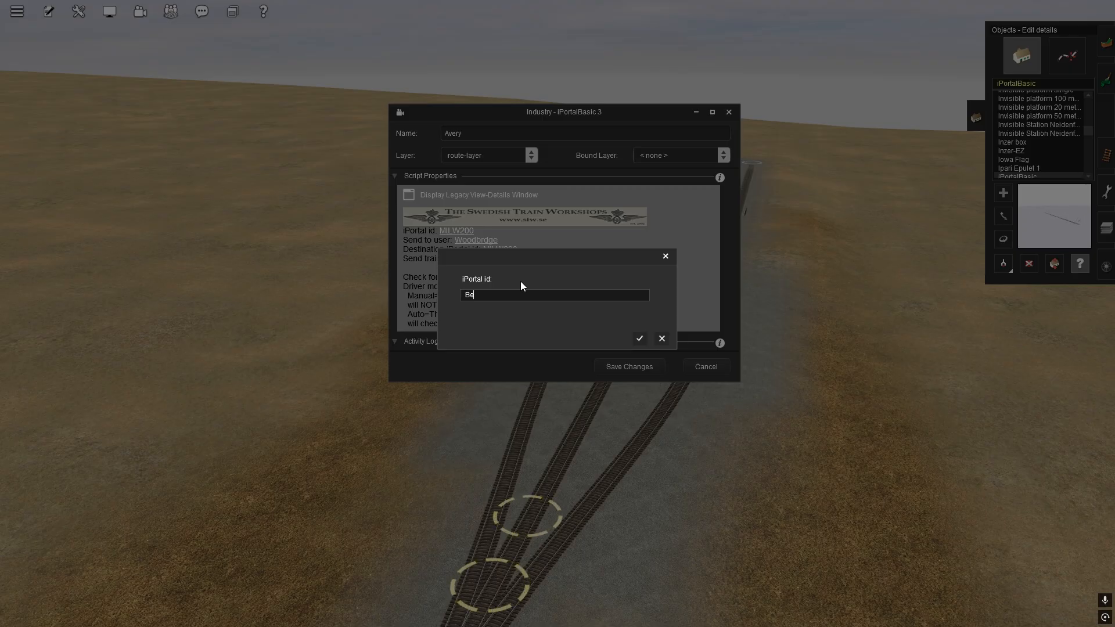
key("BackSpace")
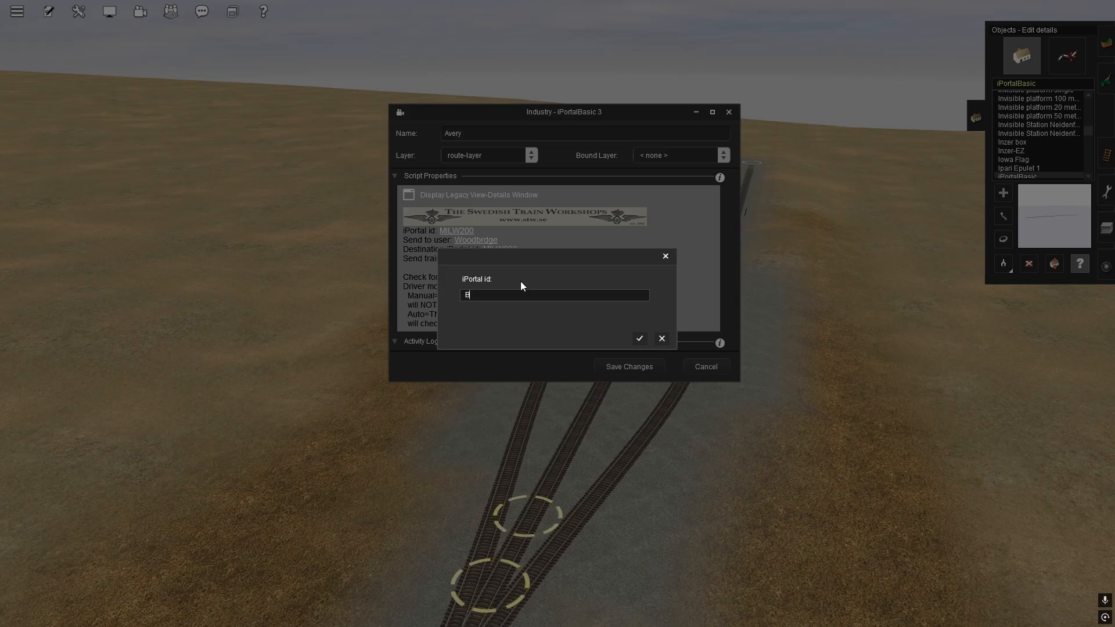
key("BackSpace")
key("Caps_Lock")
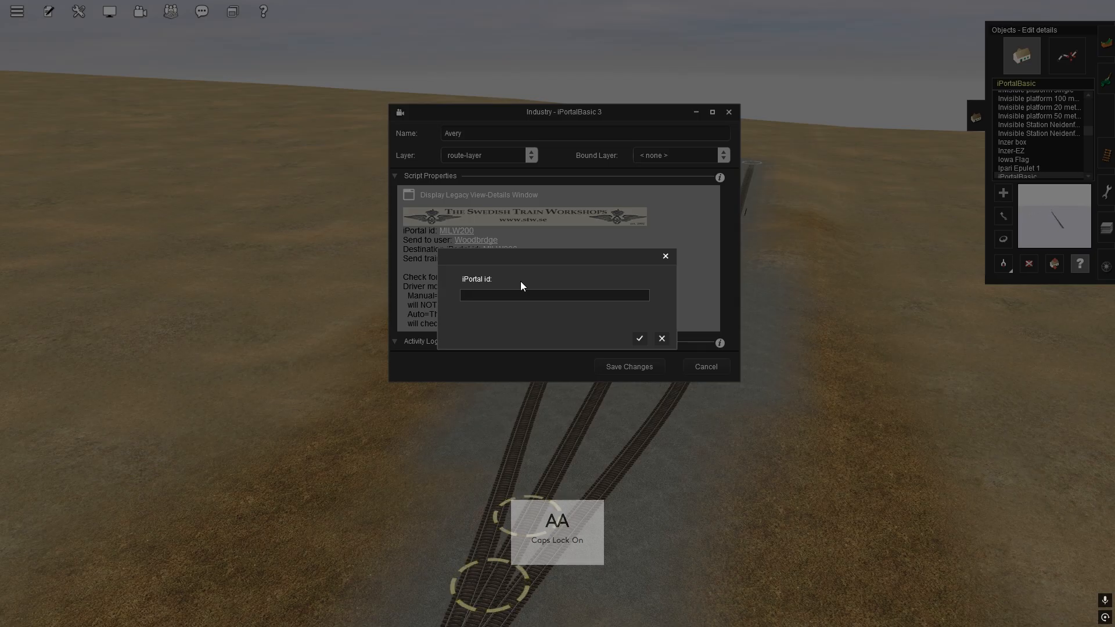
type("BEV")
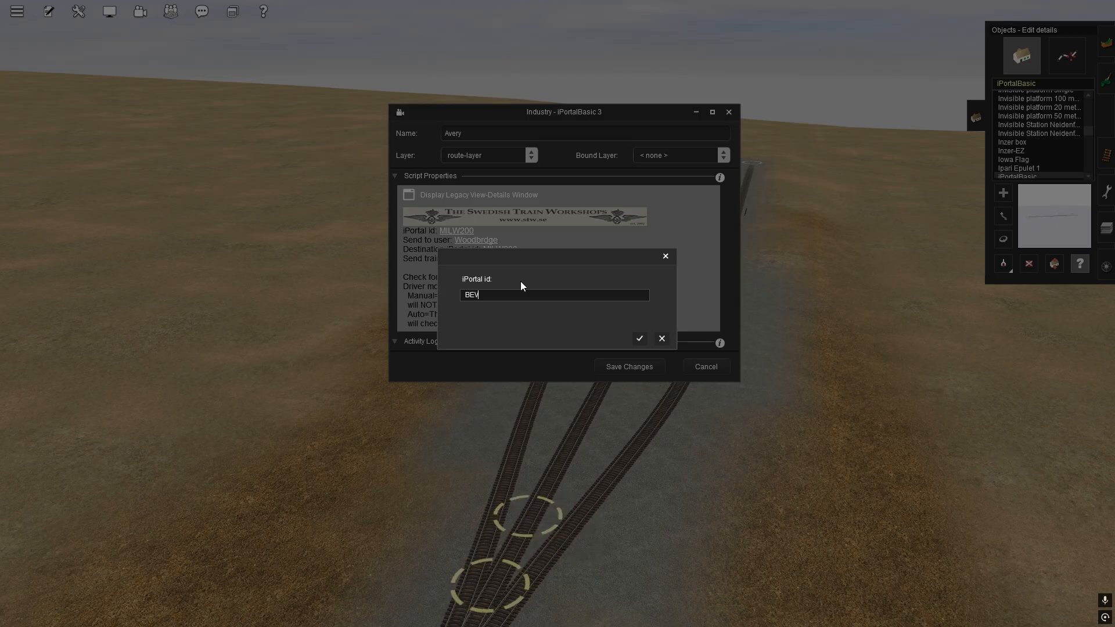
type("KIT")
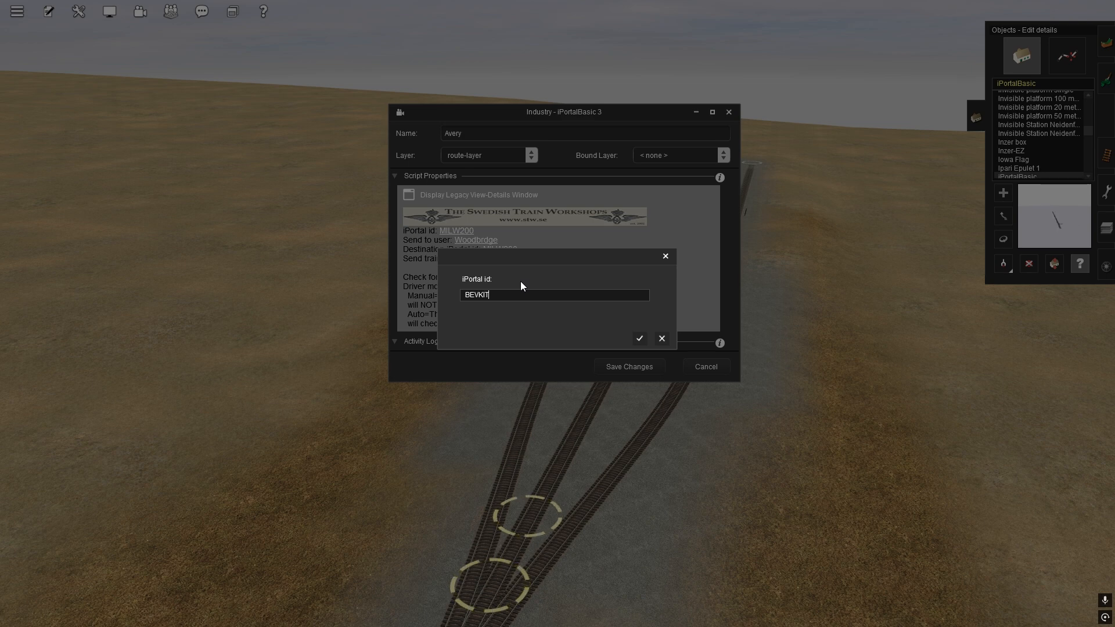
key("Caps_Lock")
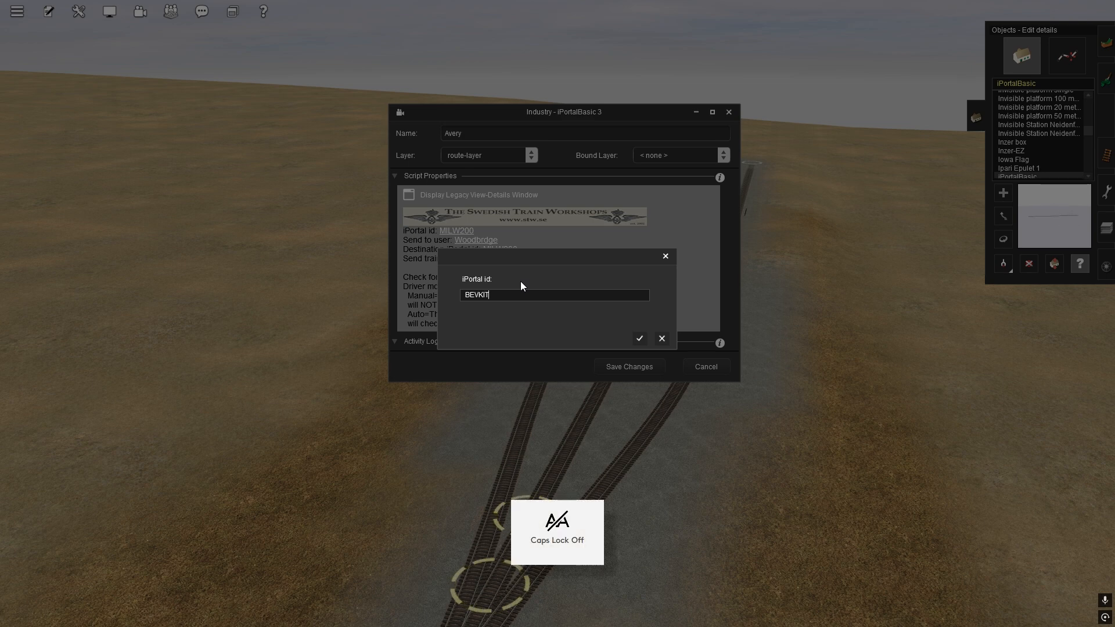
type("1")
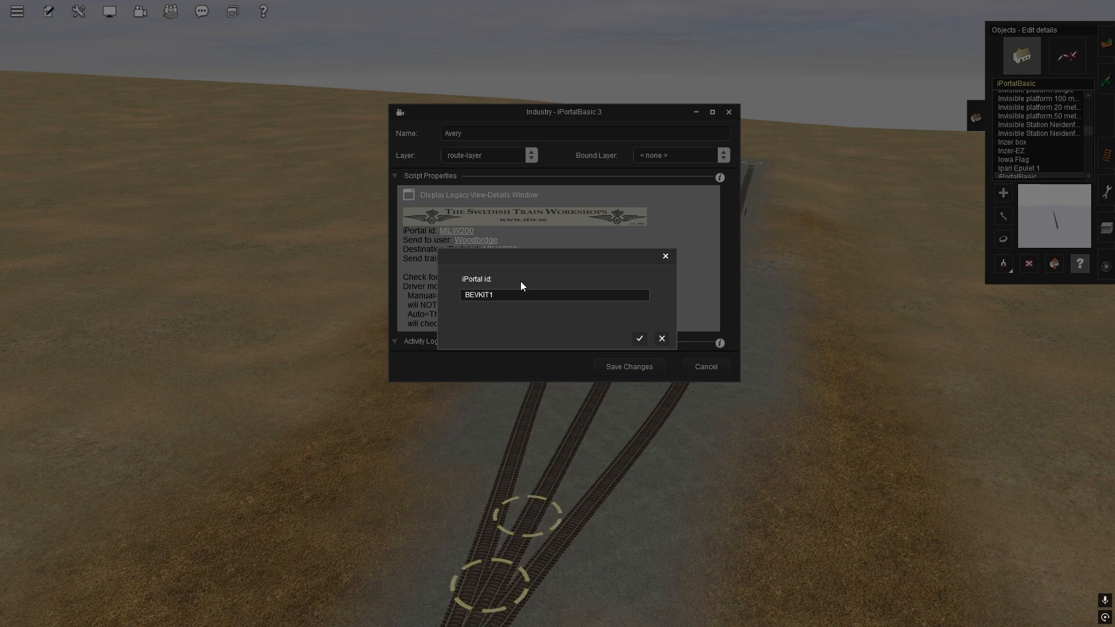
type("00")
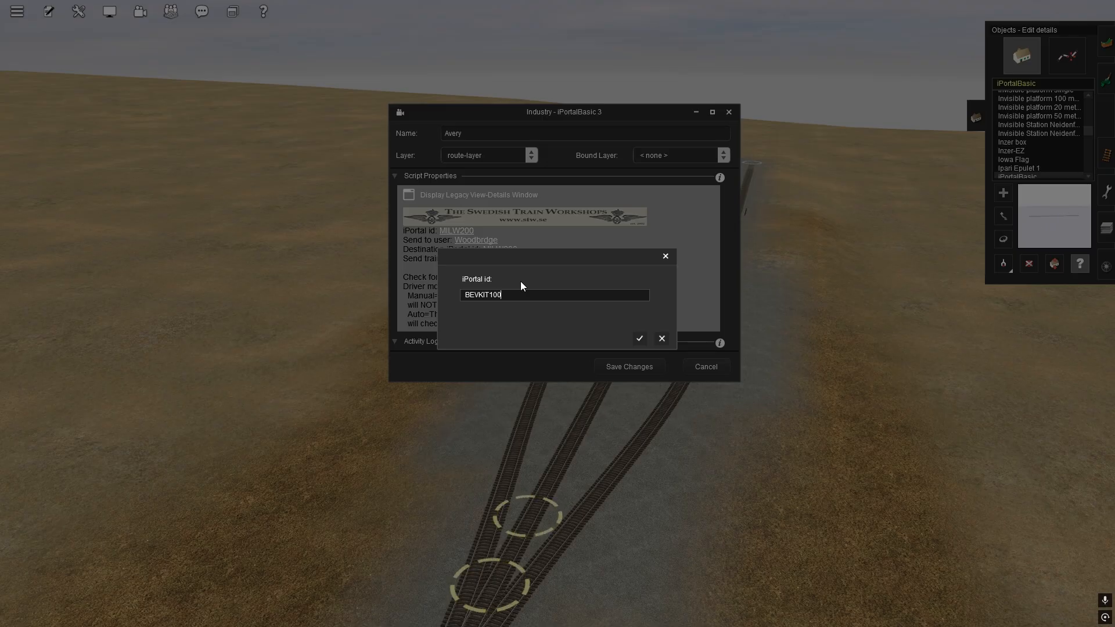
left_click(640, 339)
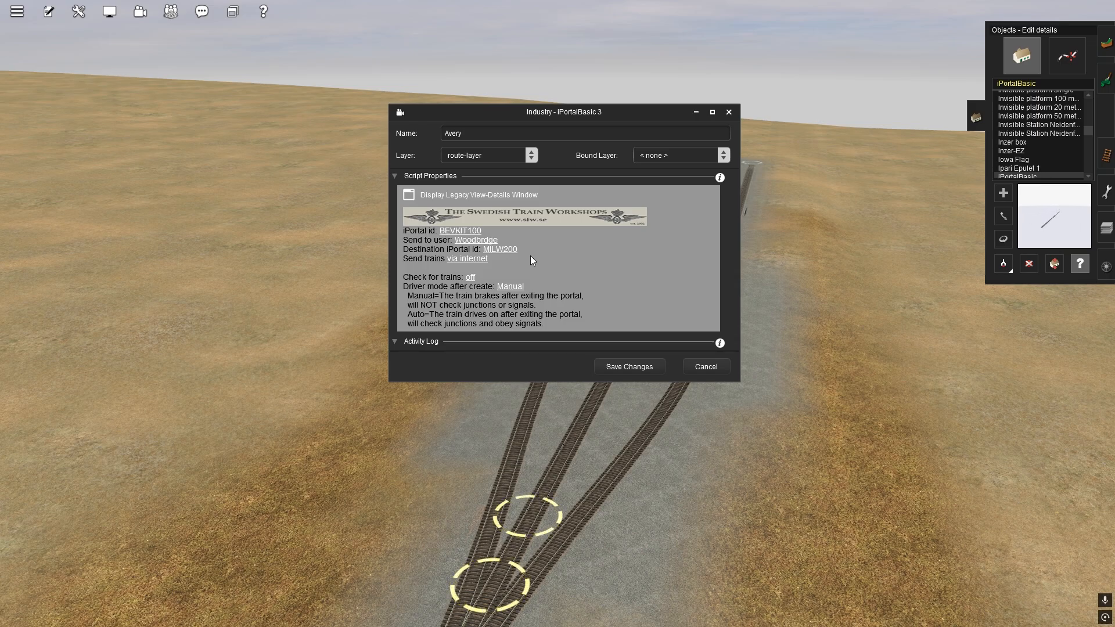
Set the Avery iPortal to check for trains every 1 minute and save its details
left_click(469, 277)
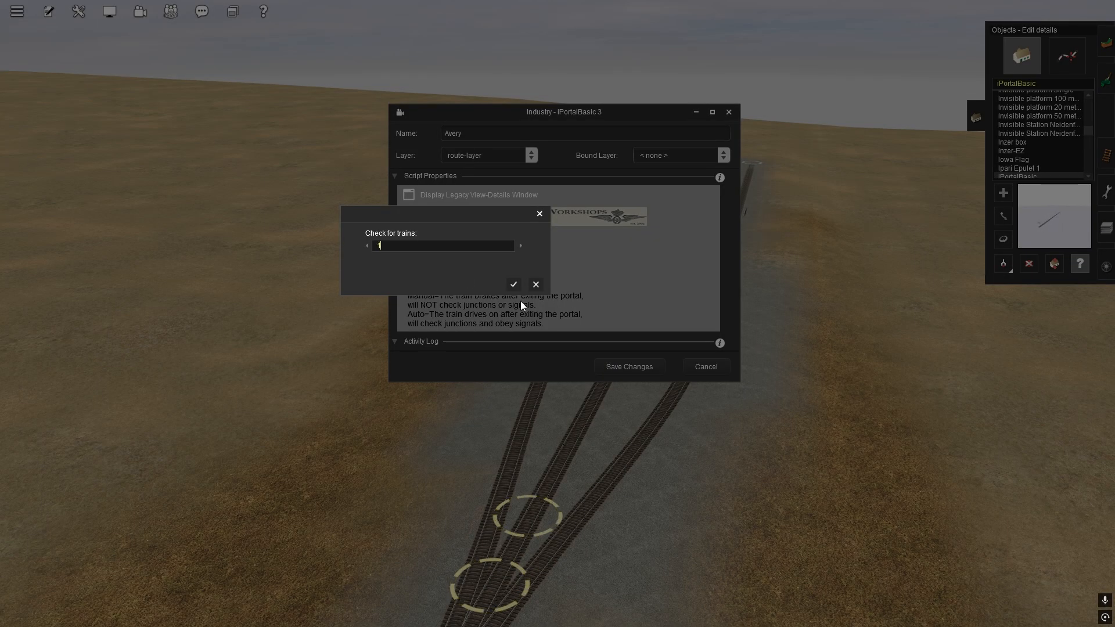
left_click(514, 284)
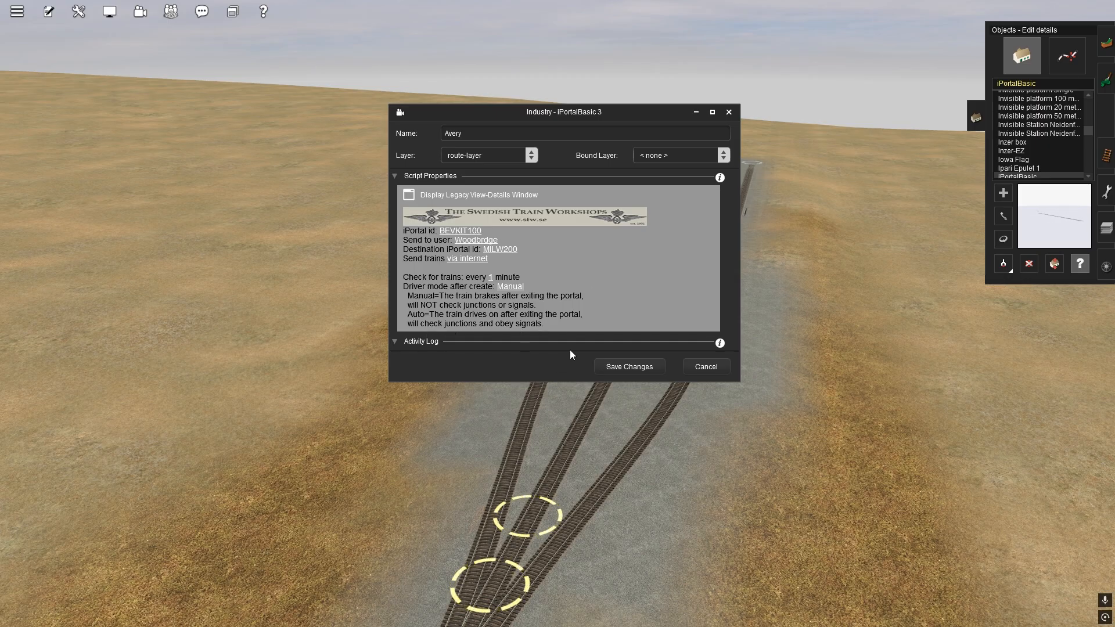
left_click(618, 371)
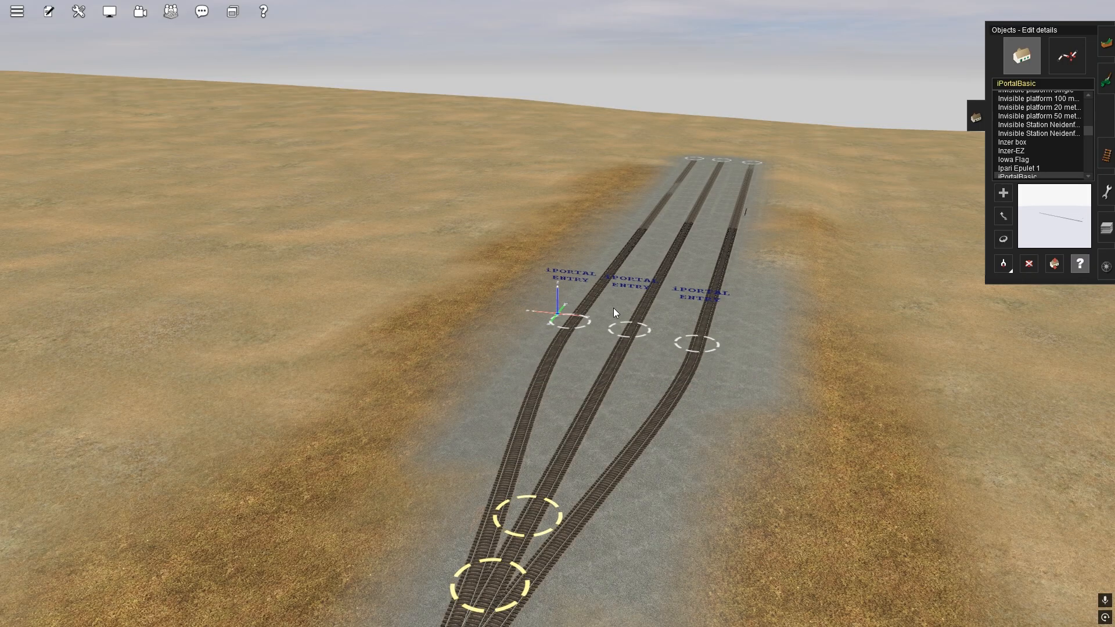
Open the details of the "To Spokane URM" iPortal on the right-hand track
left_click(708, 315)
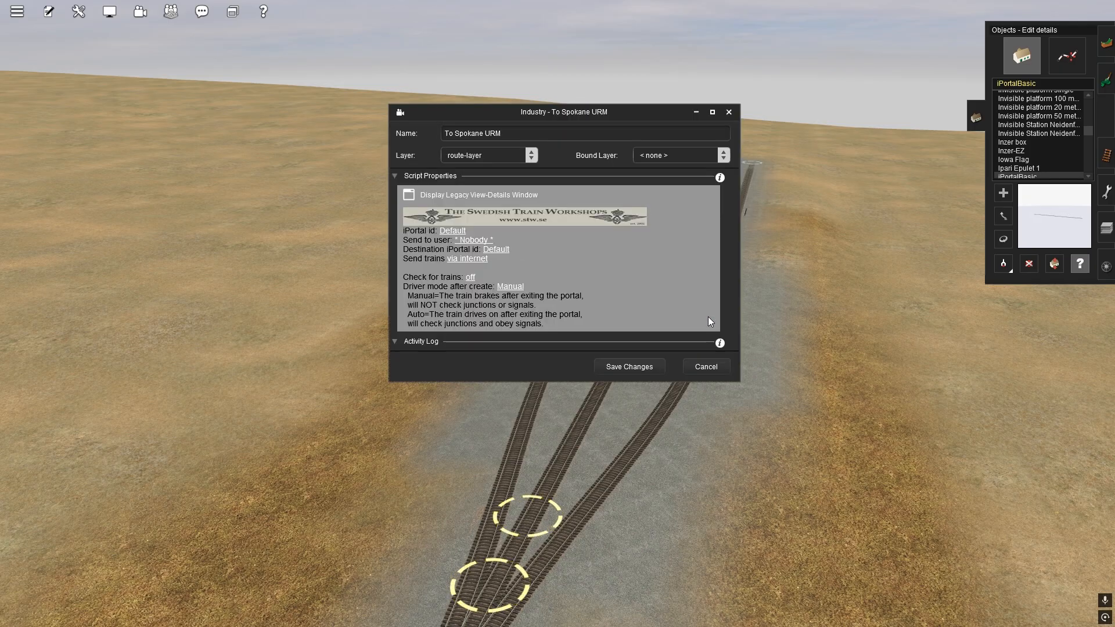
left_click(451, 231)
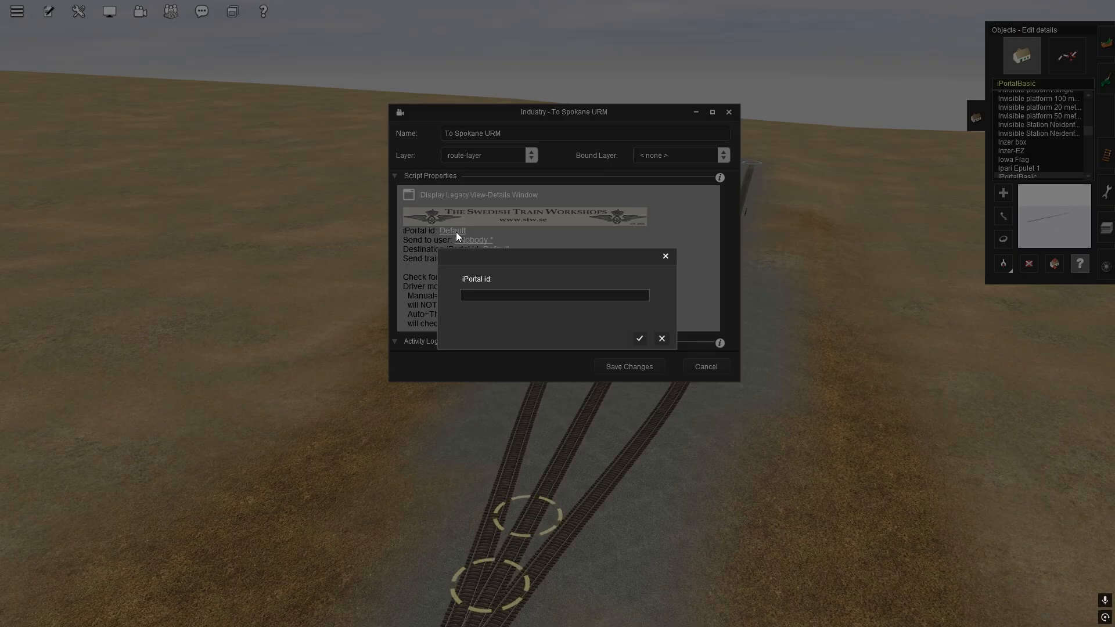
type("BEVKIT")
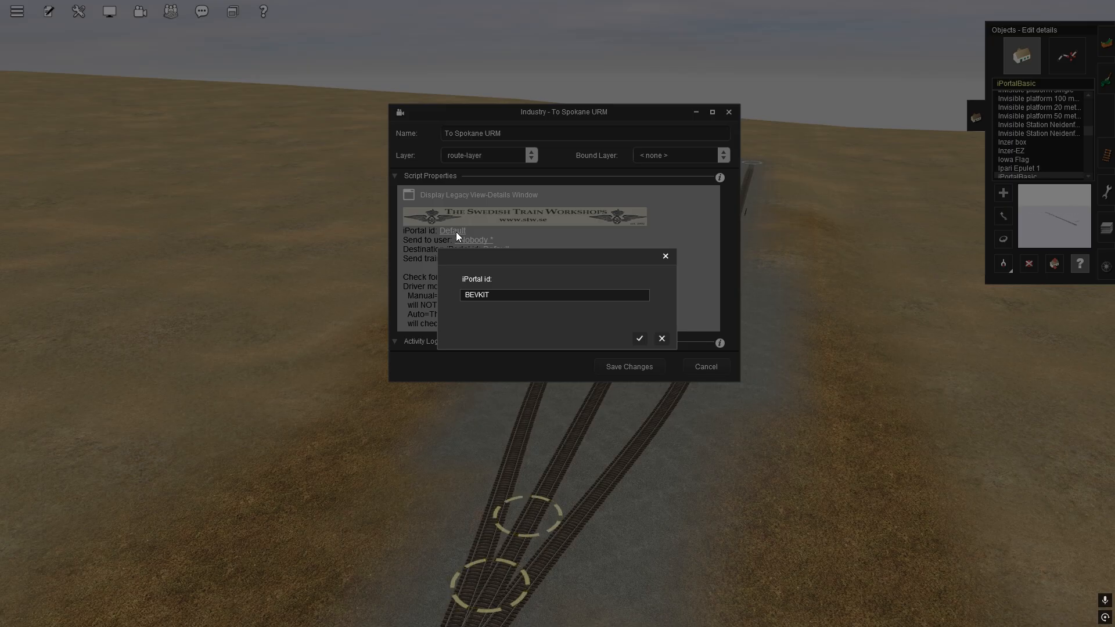
type("3")
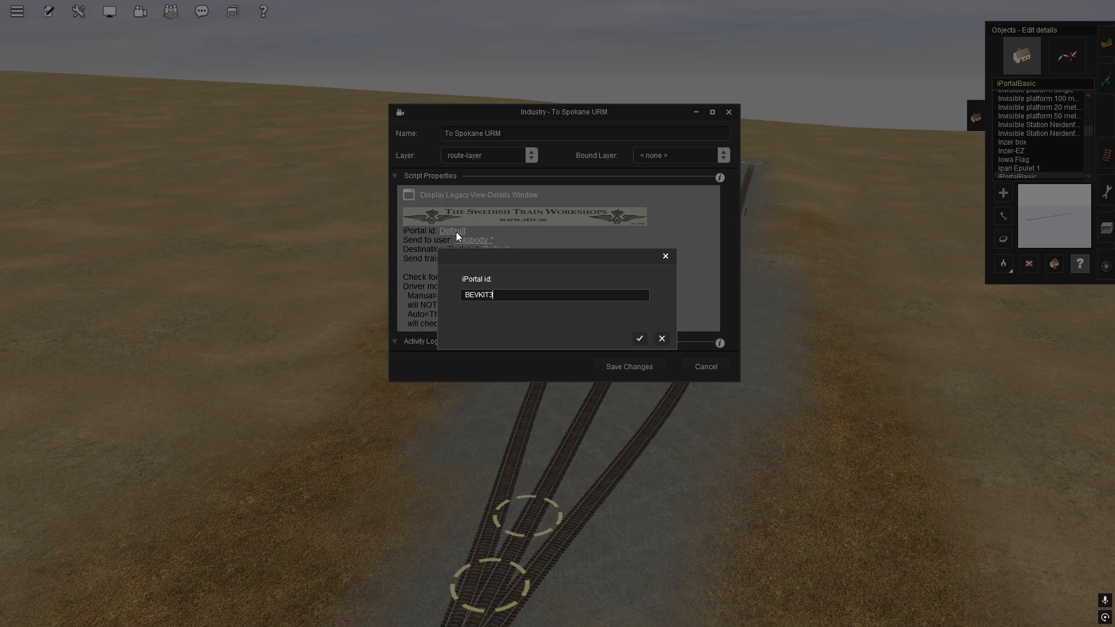
type("00")
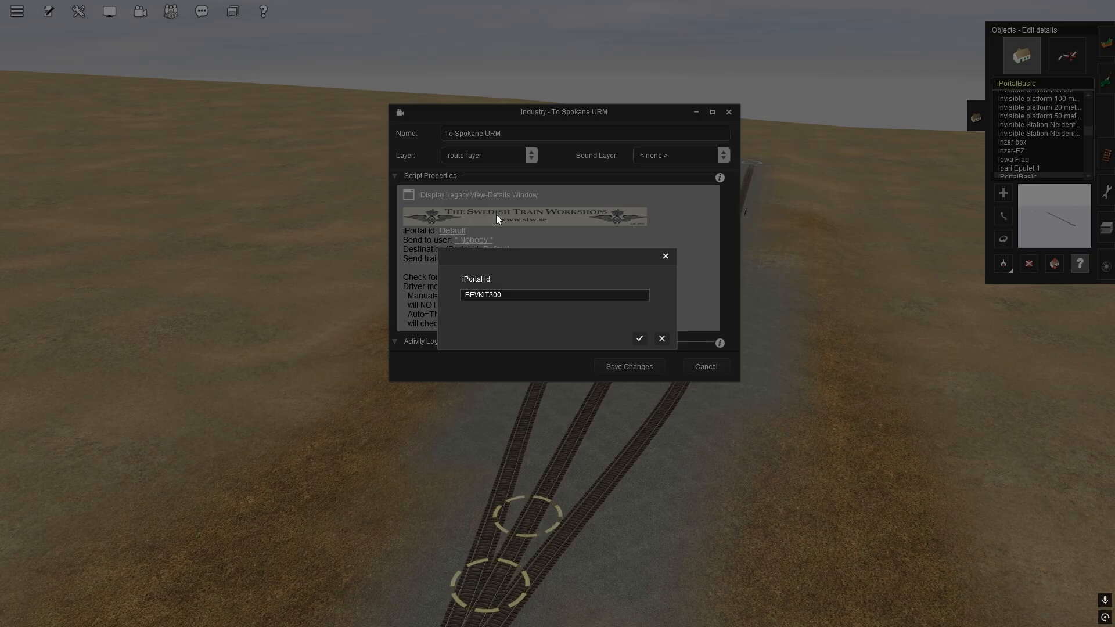
left_click(663, 339)
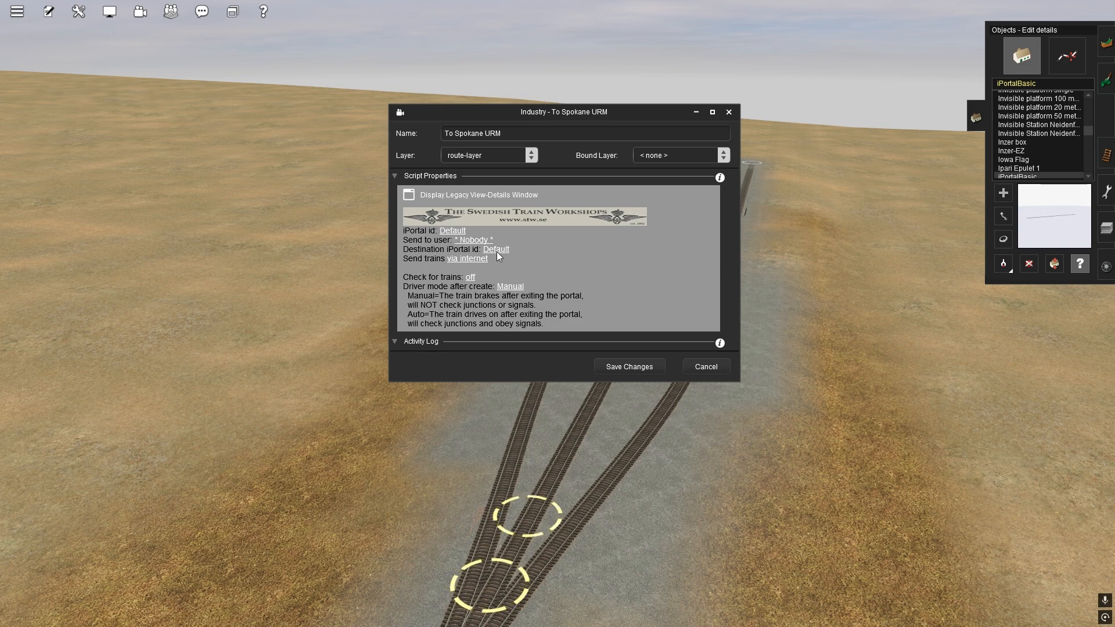
Set the iPortal id of the "To Spokane URM" iPortal to BevWA200
left_click(457, 232)
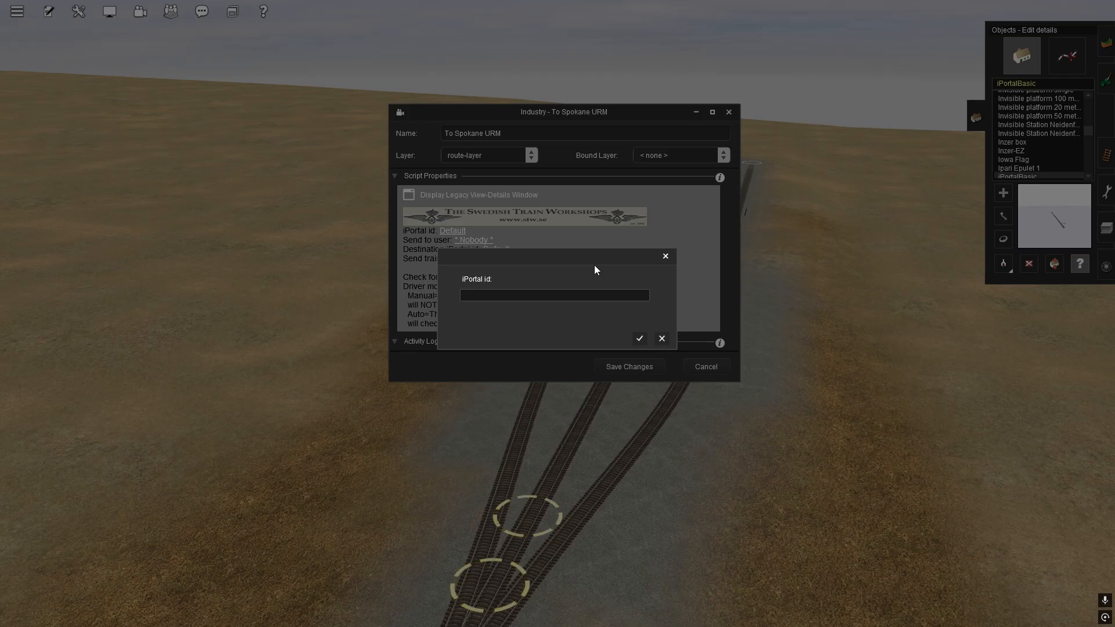
type("BevWA")
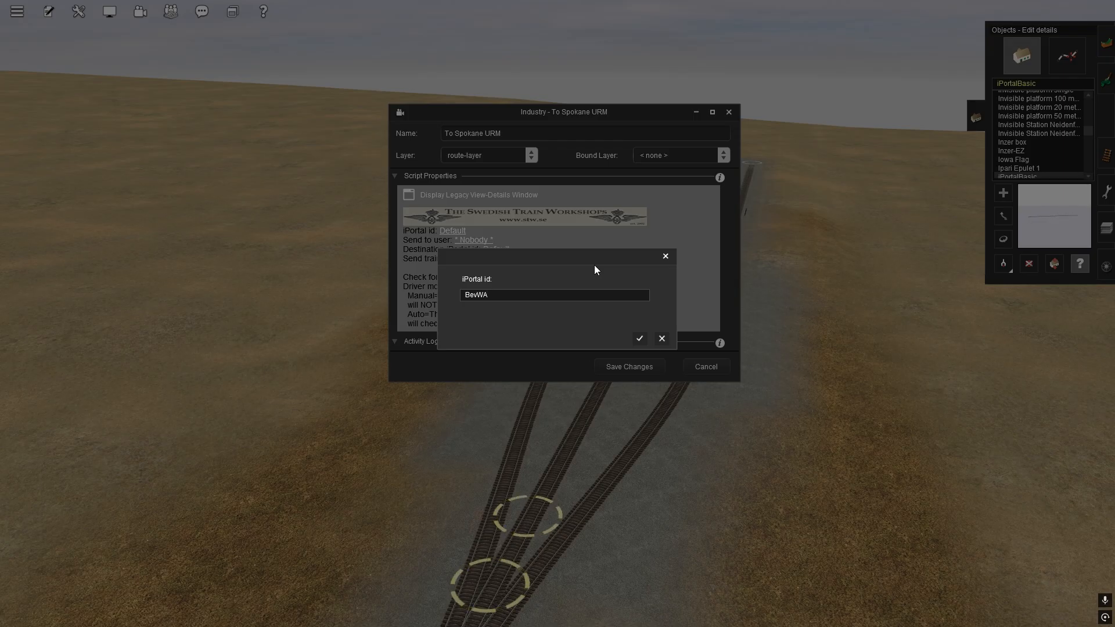
type("200")
left_click(640, 339)
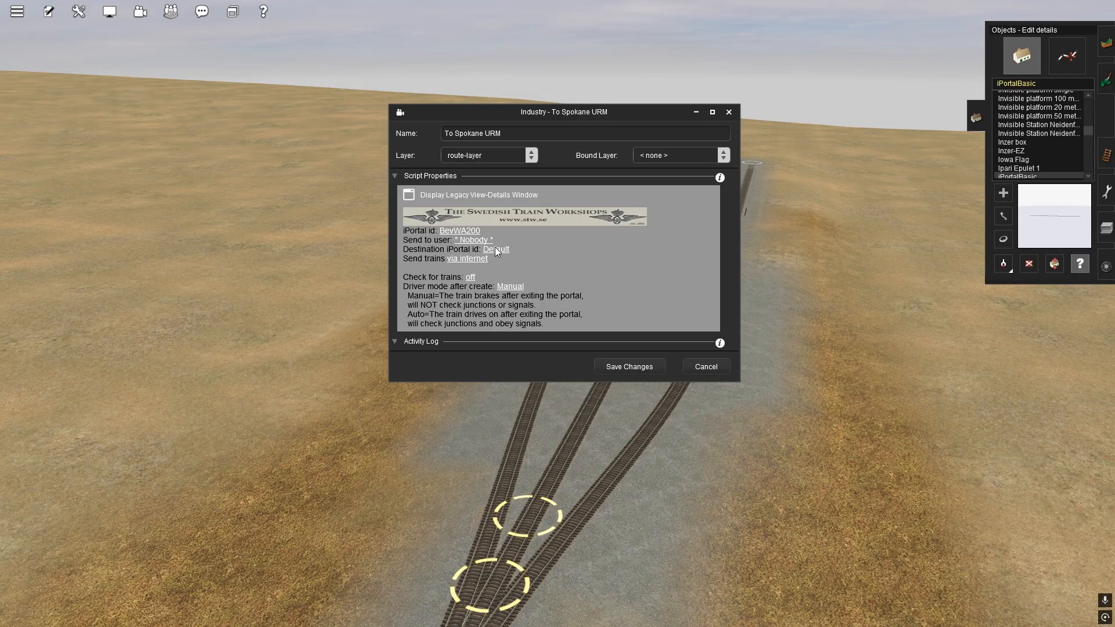
Enter the recipient's user name as the send-to user of the "To Spokane URM" iPortal
left_click(469, 241)
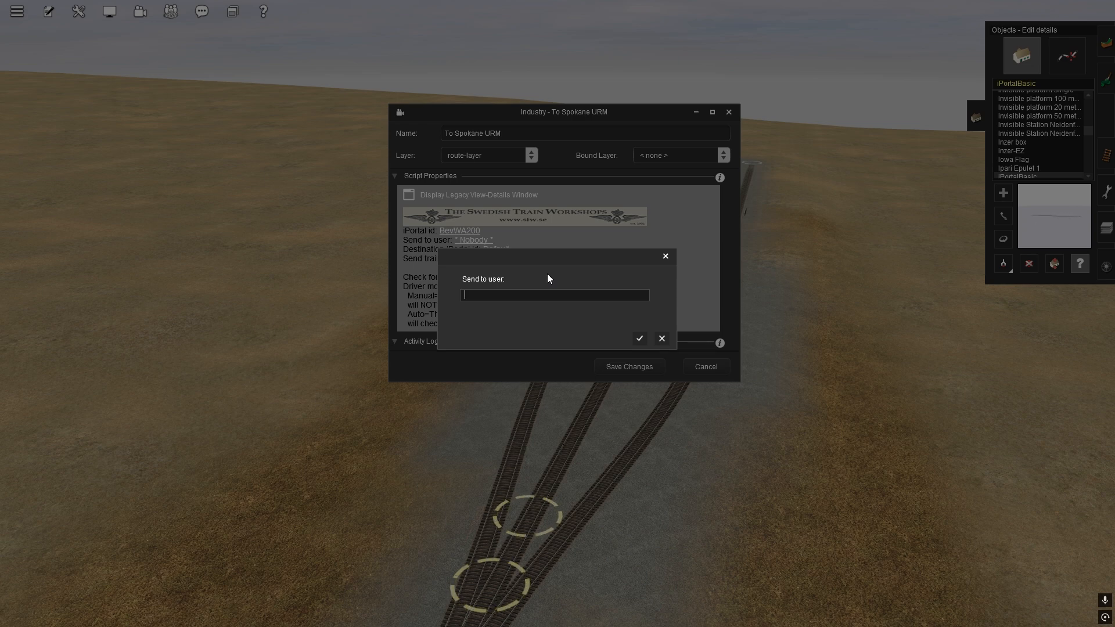
type("Woo")
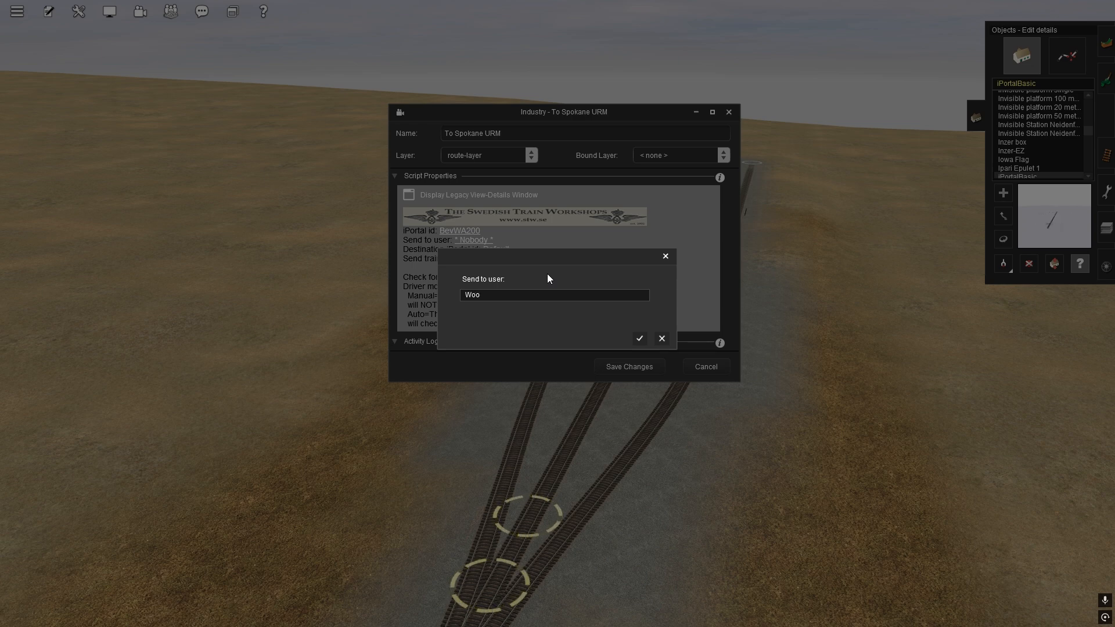
type("d")
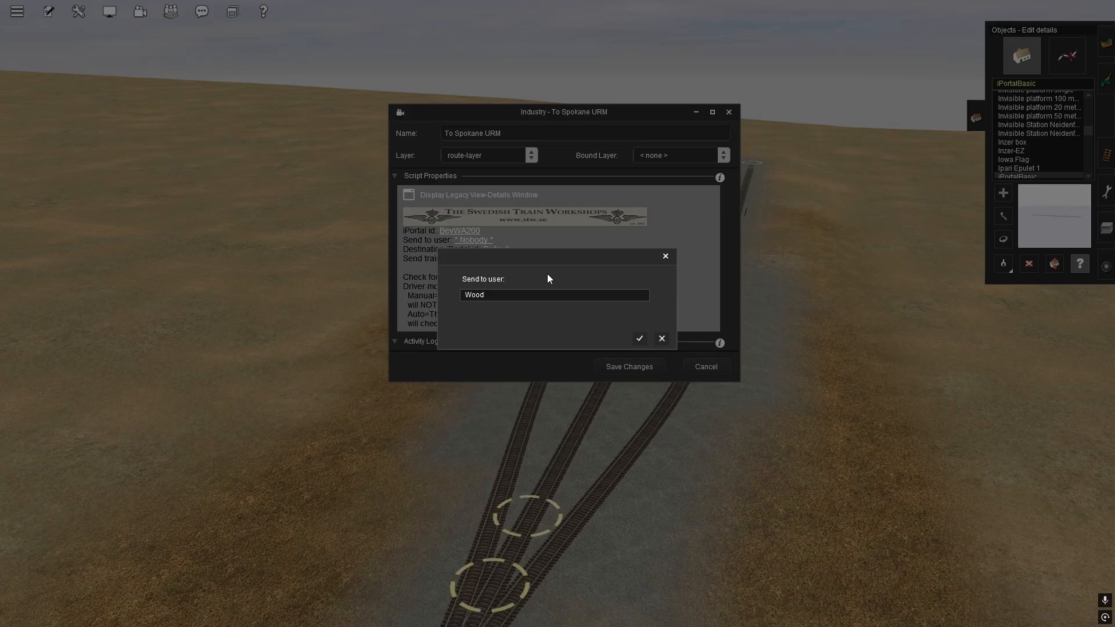
type("b")
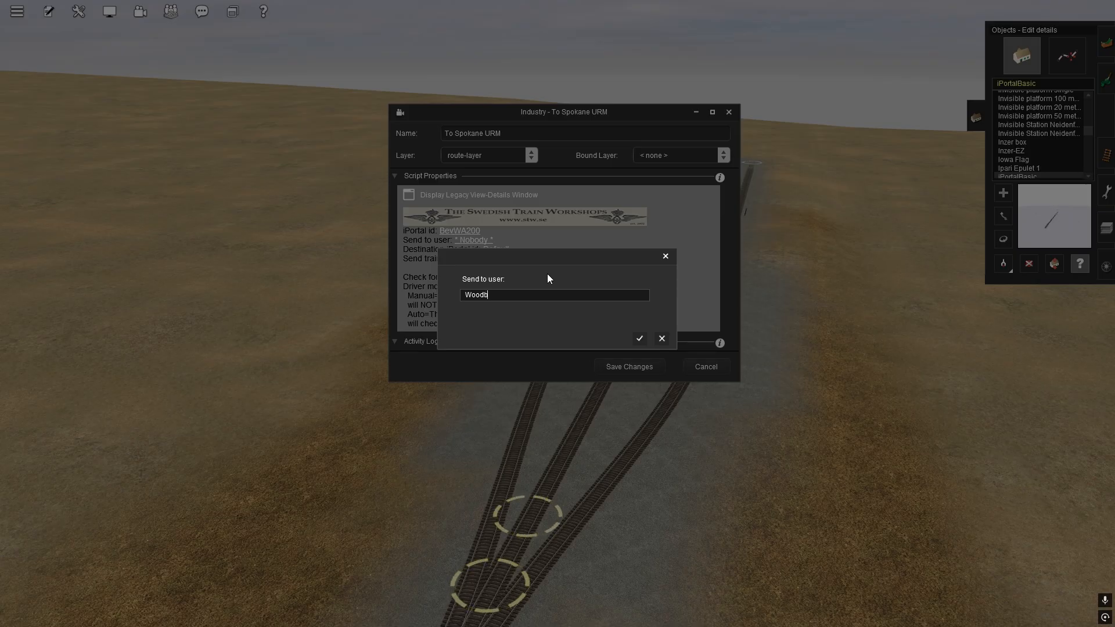
type("rog")
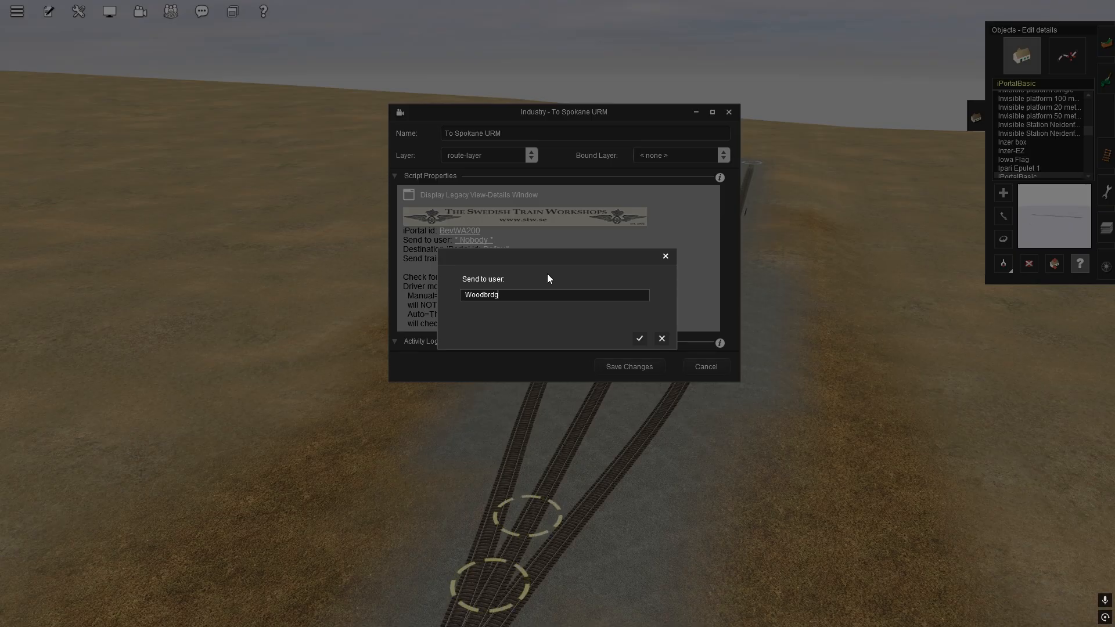
type("e")
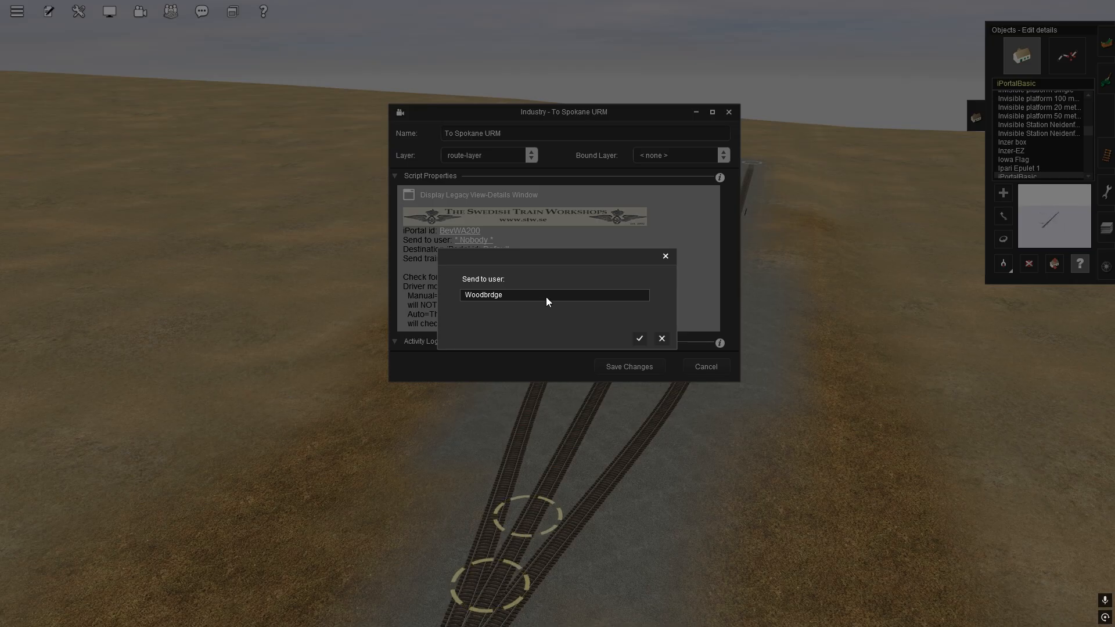
left_click(639, 339)
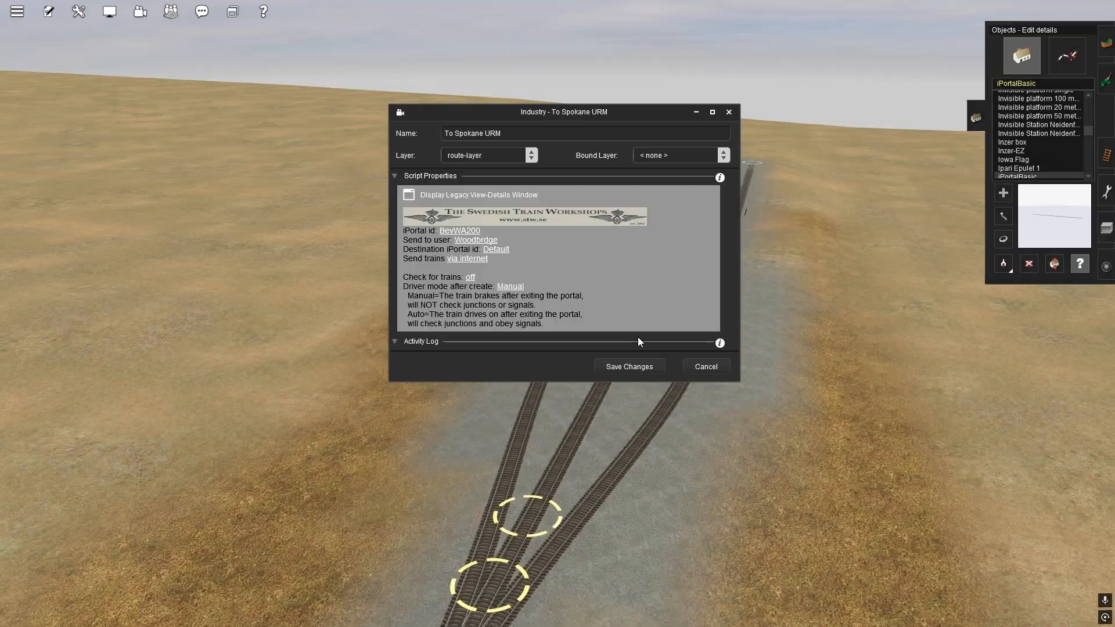
Set the destination iPortal id of the "To Spokane URM" iPortal to URM400
left_click(496, 249)
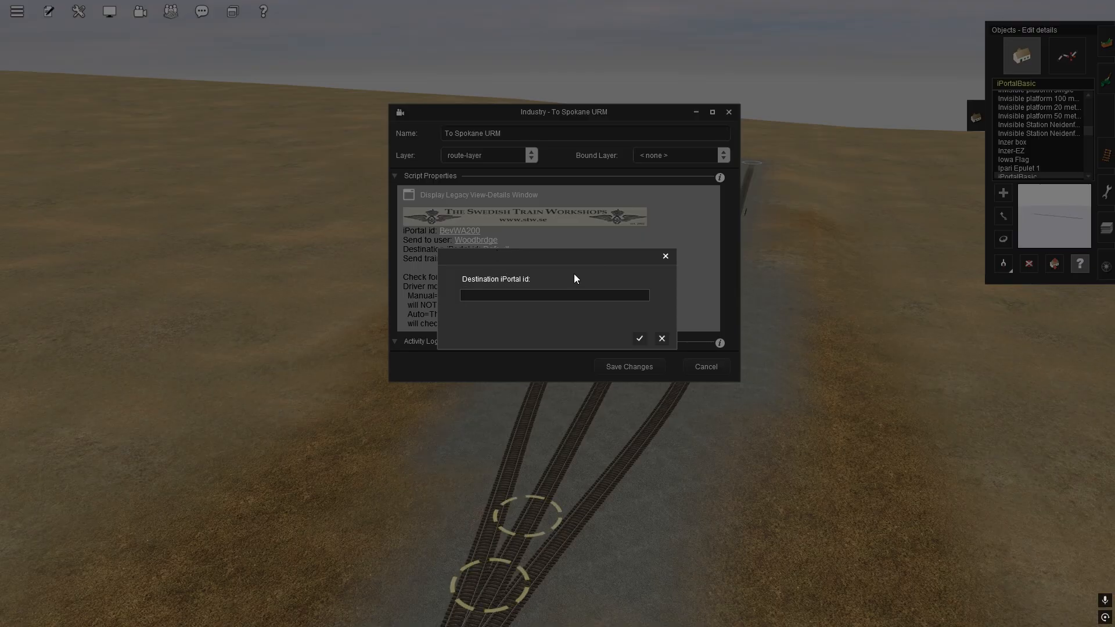
type("URM")
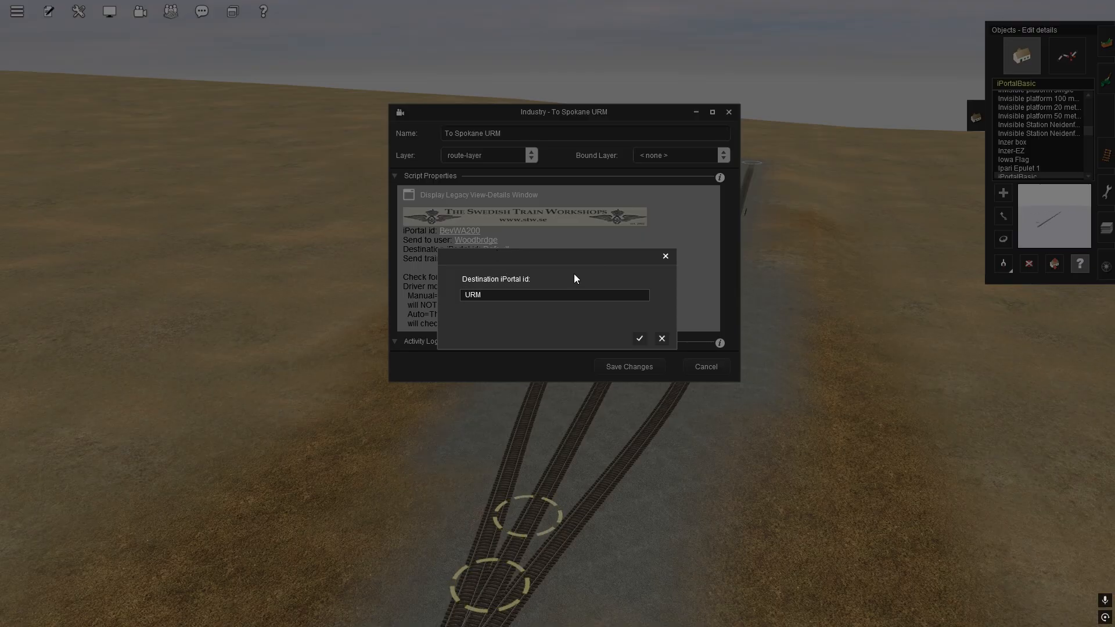
type("4")
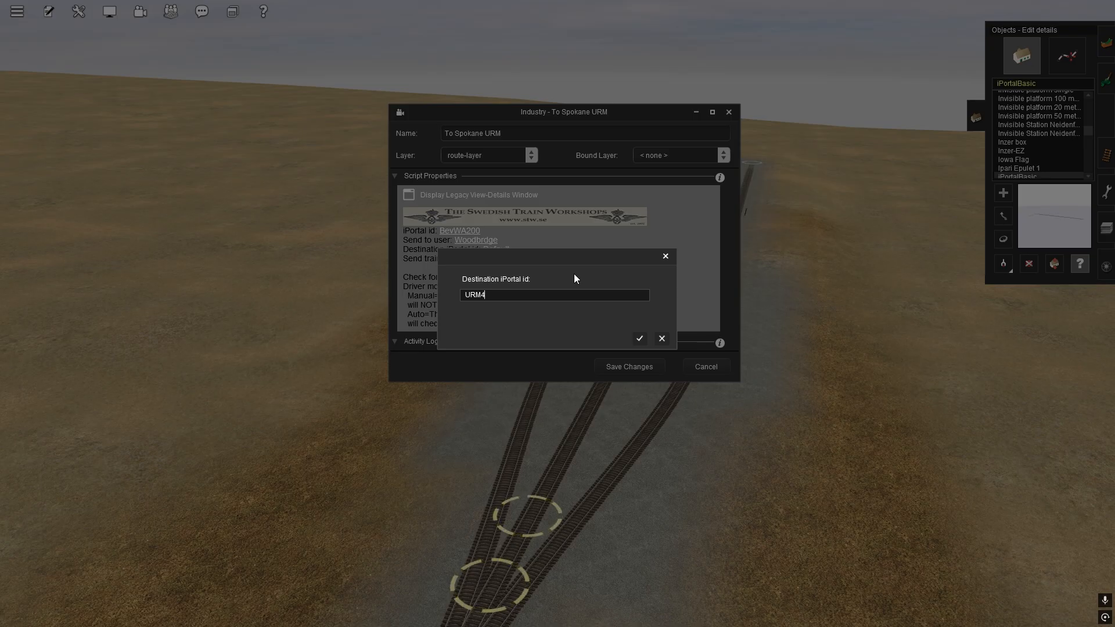
type("00")
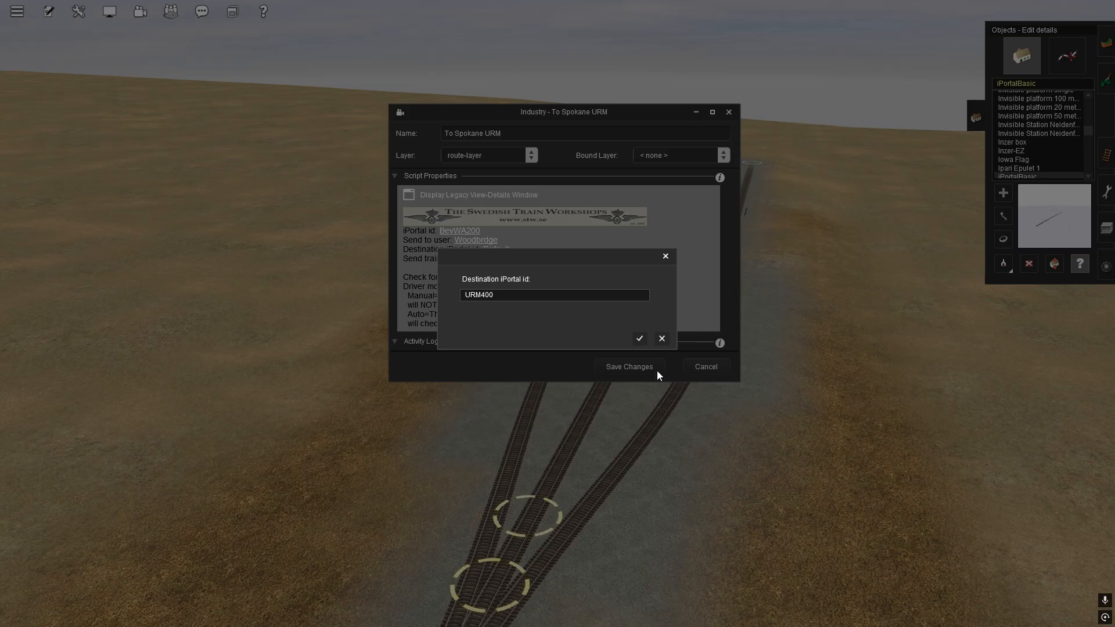
left_click(638, 339)
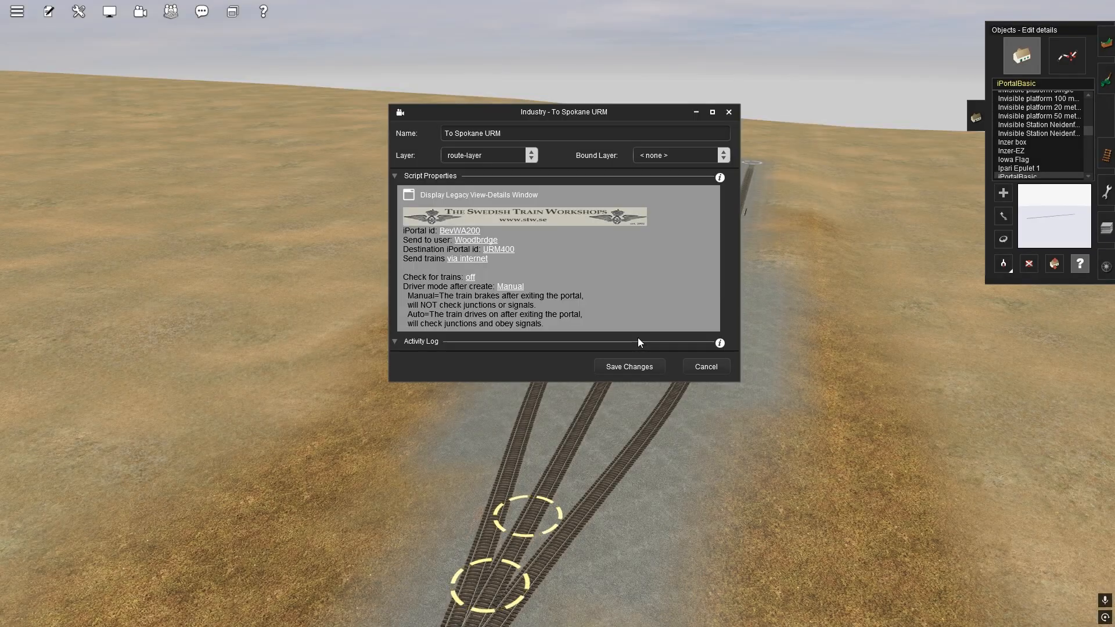
Set the "To Spokane URM" iPortal to check for trains every 1 minute and save its changes
left_click(468, 277)
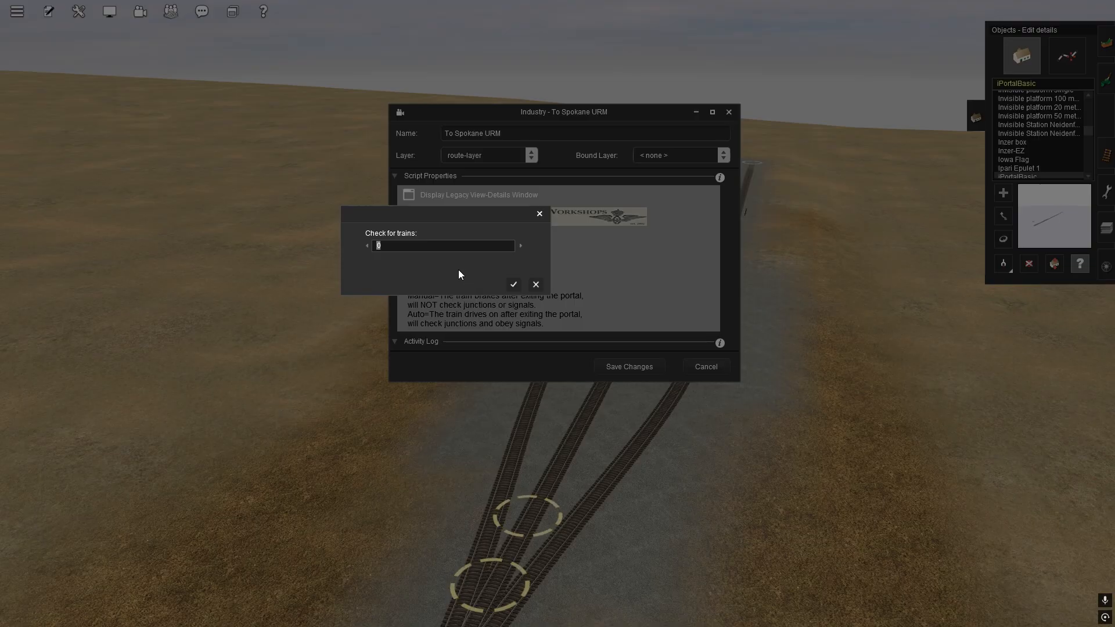
type("1")
left_click(513, 284)
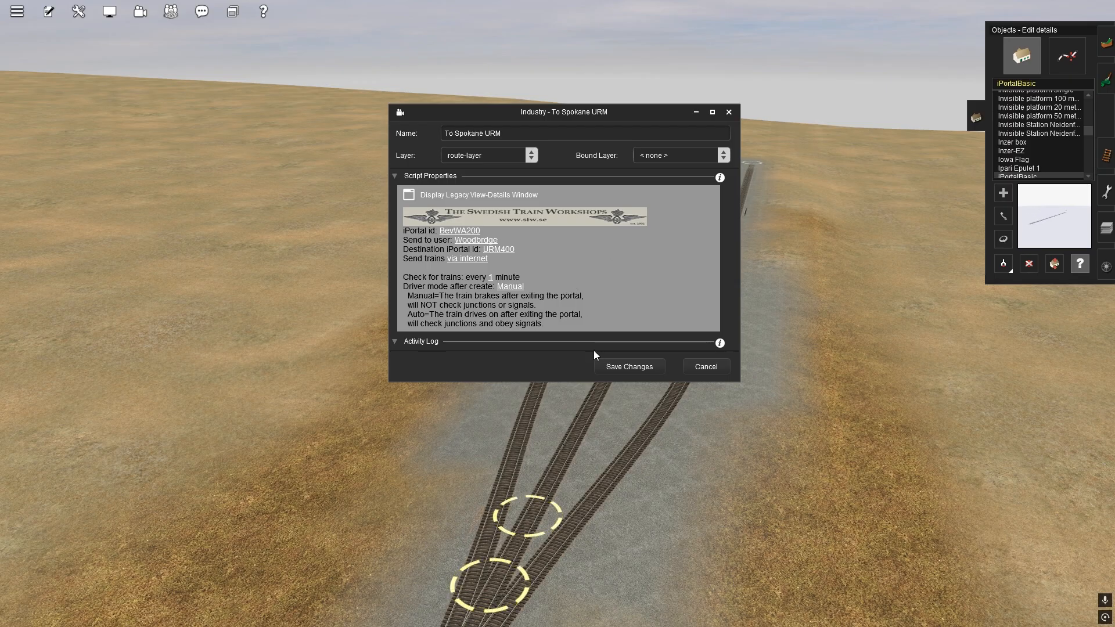
left_click(621, 366)
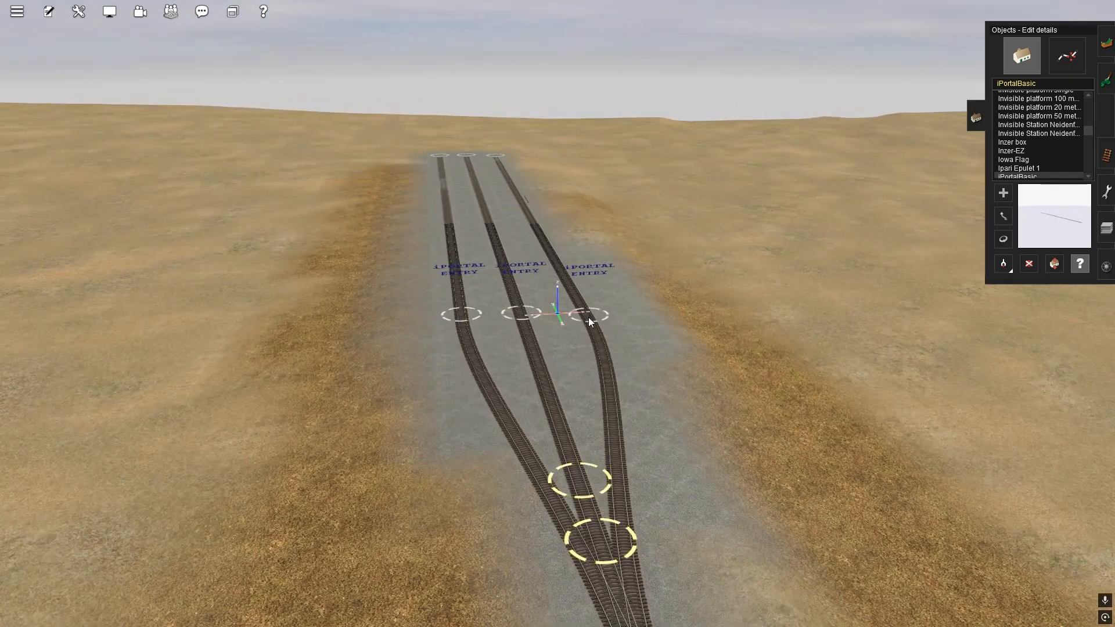
Review the saved details of the To Spokane URM, From Spokane URM and Avery iPortals without changing them
left_click(590, 319)
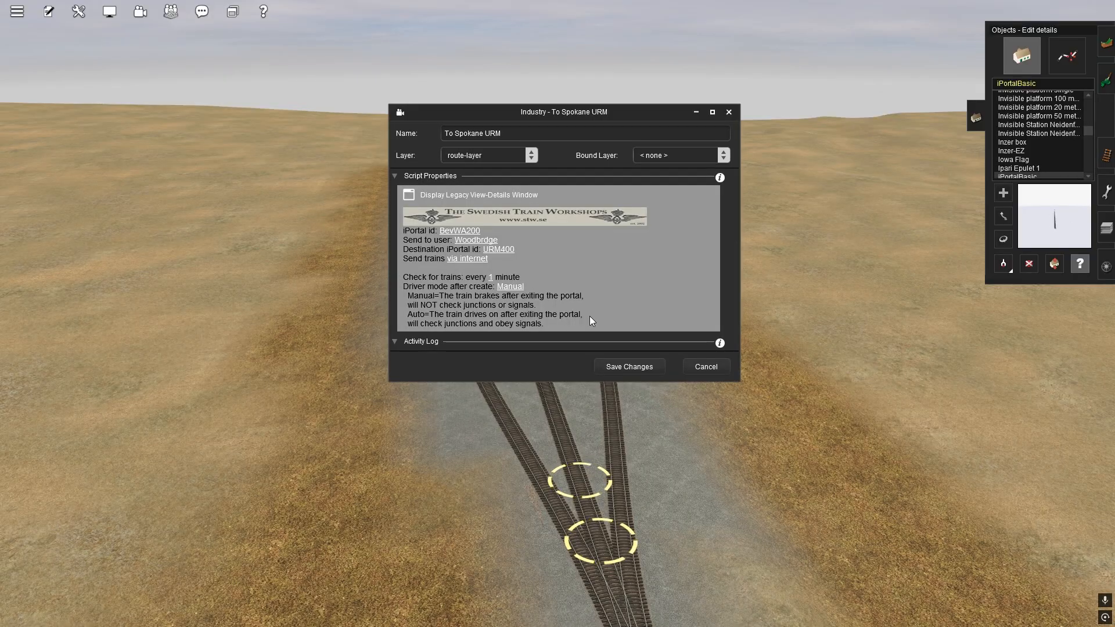
left_click(714, 367)
left_click(531, 314)
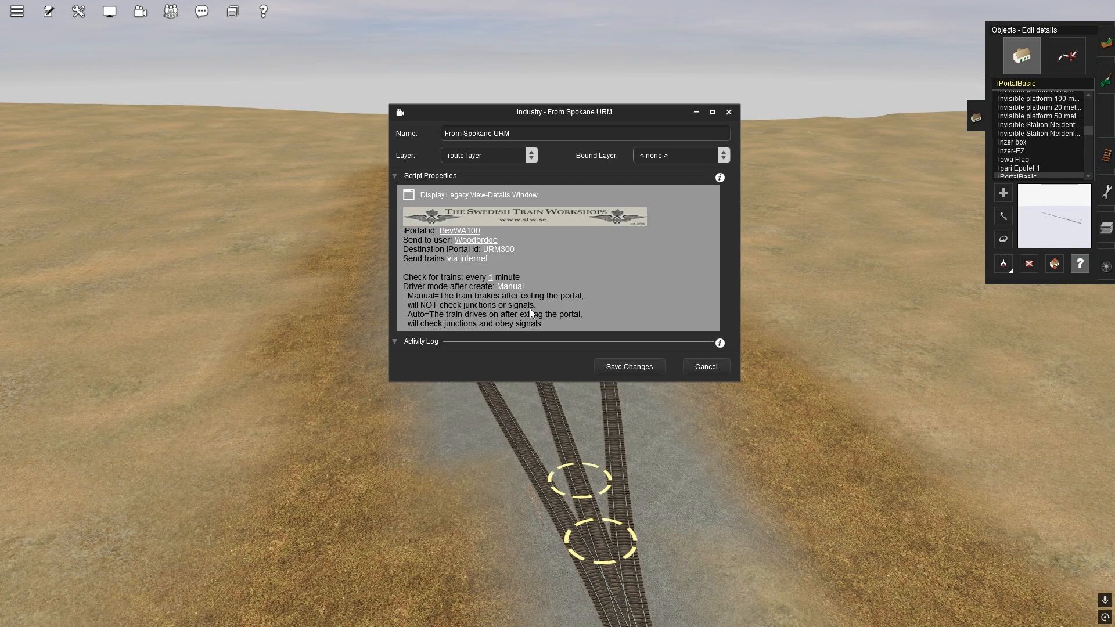
left_click(707, 366)
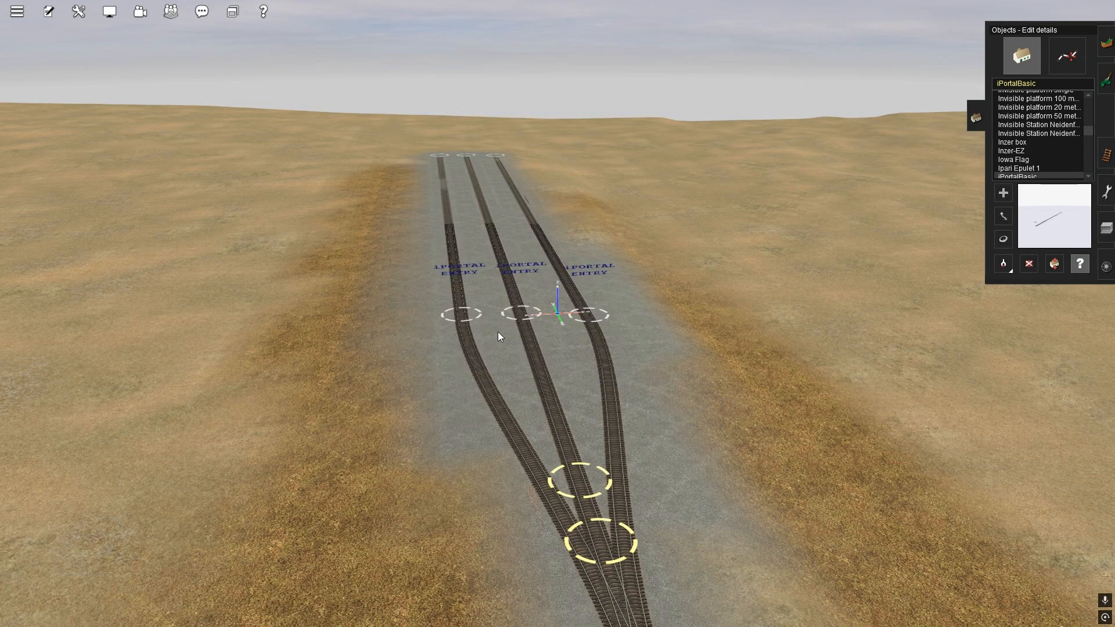
left_click(463, 318)
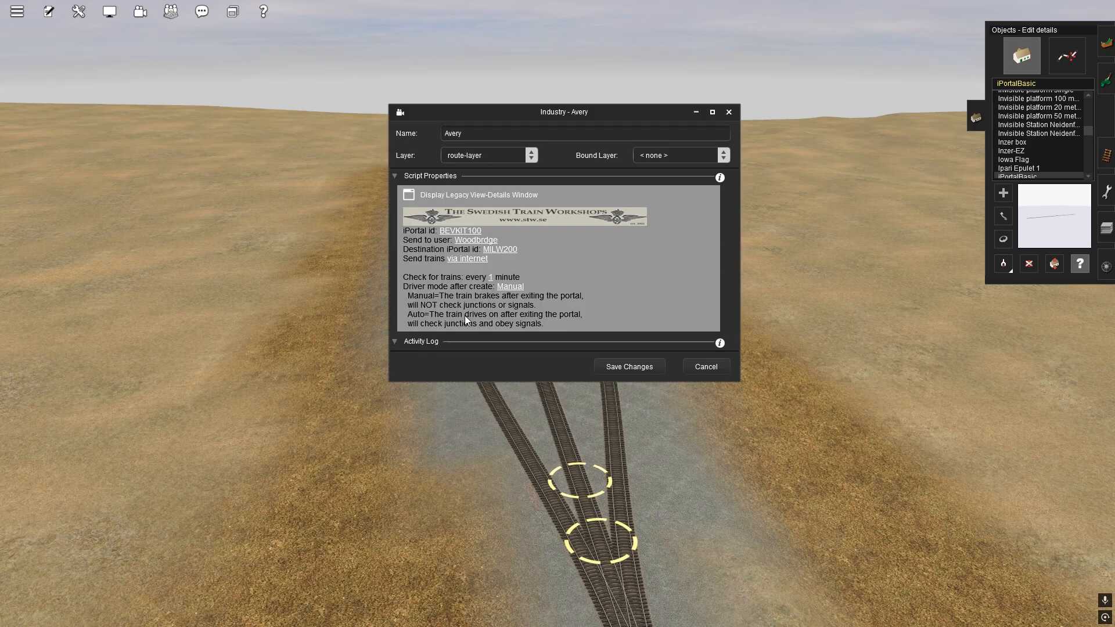
left_click(713, 368)
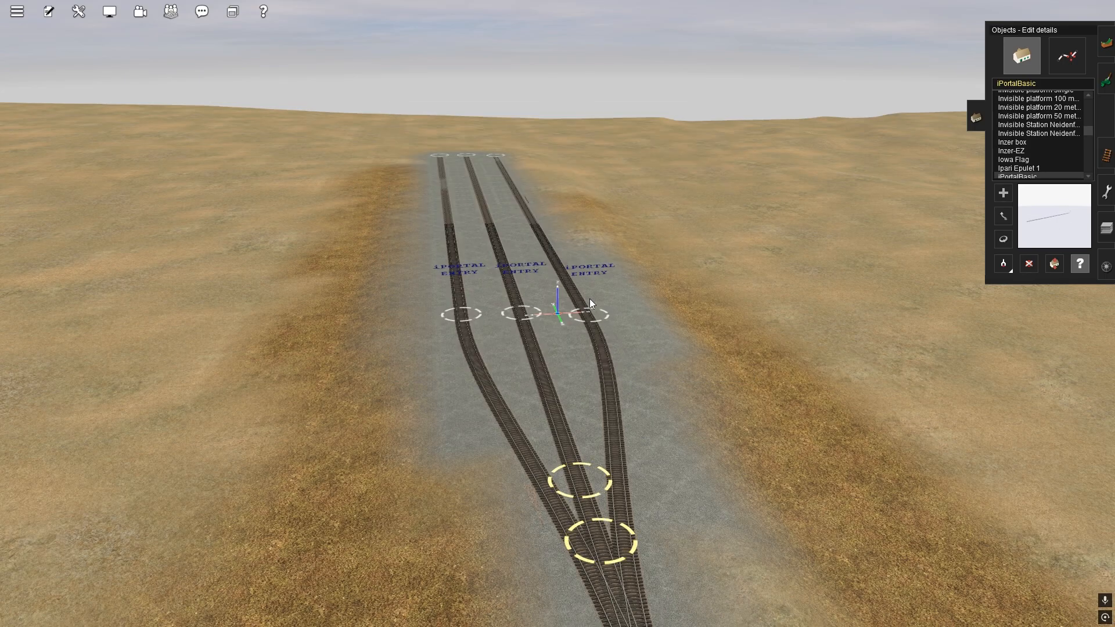
Follow the track from the iPortals past the junctions and buildings to the end node of the trackside utility pole line
right_click(670, 335)
key("Right")
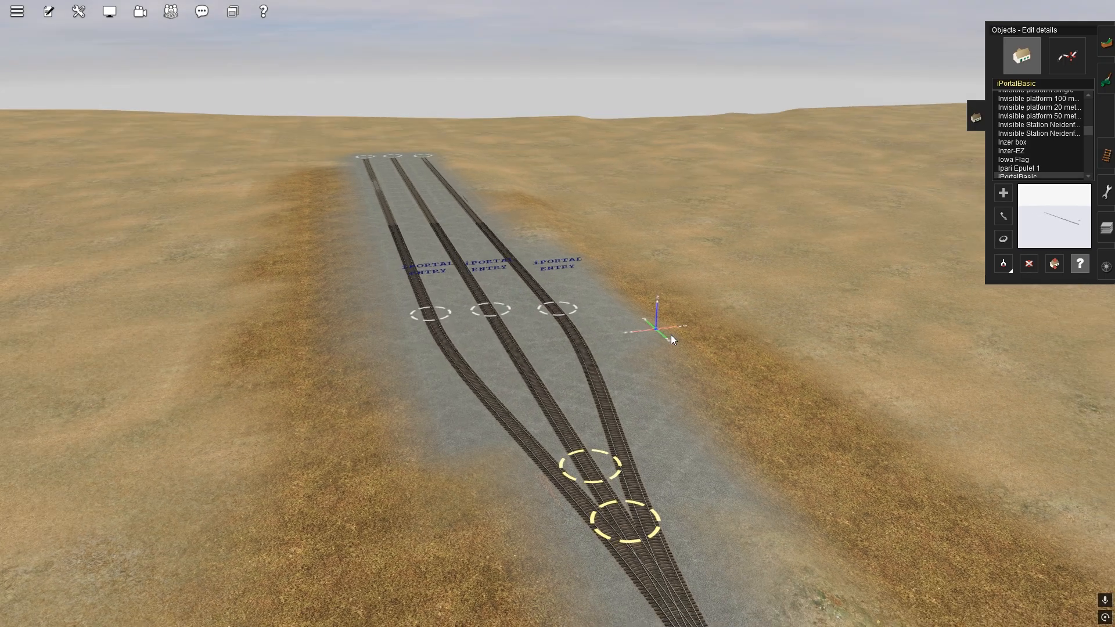
right_click(660, 333)
right_click(639, 329)
key("Right")
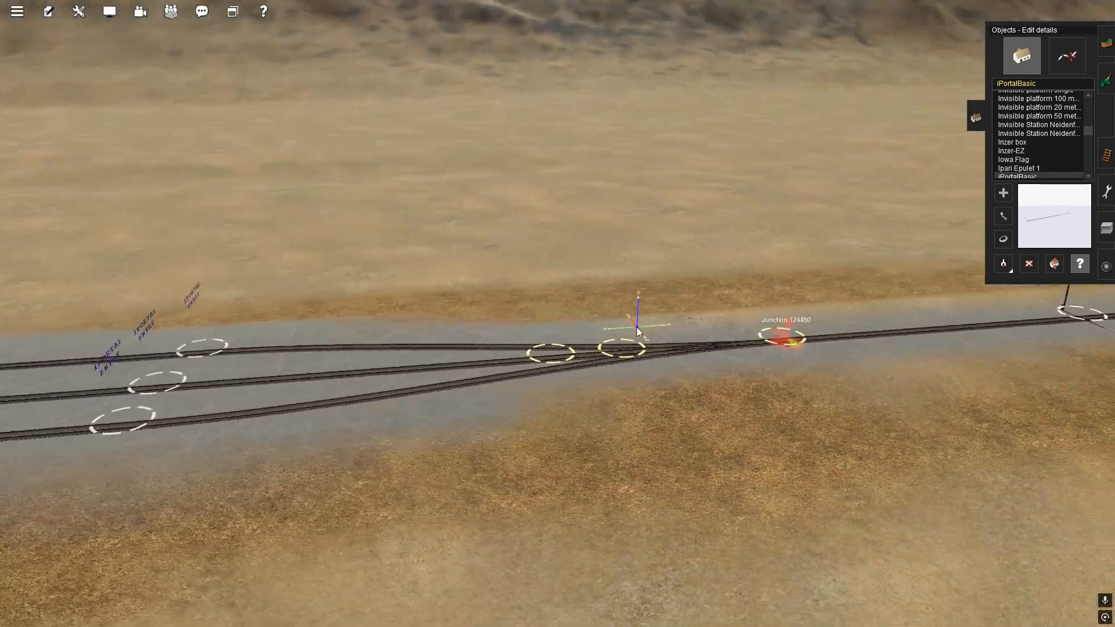
key("Right")
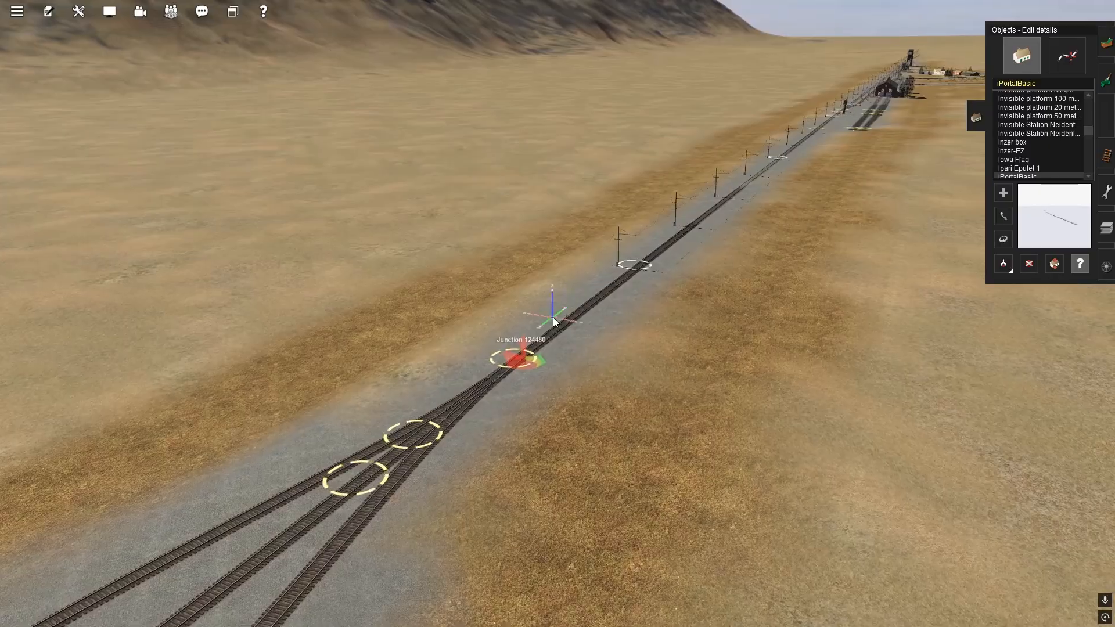
key("Right")
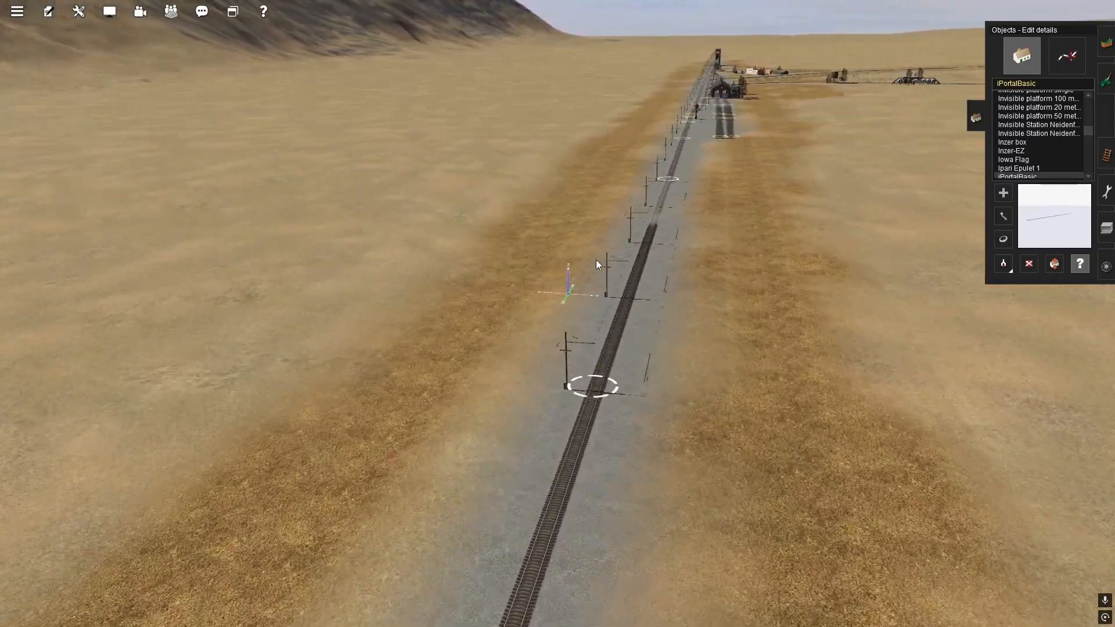
key("Up")
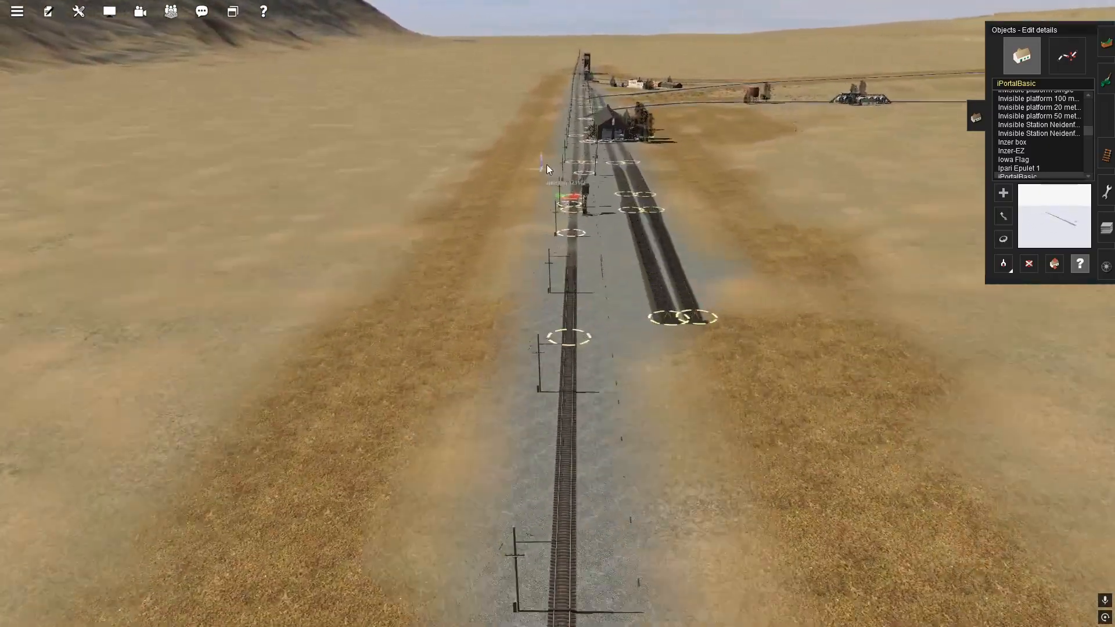
key("Up")
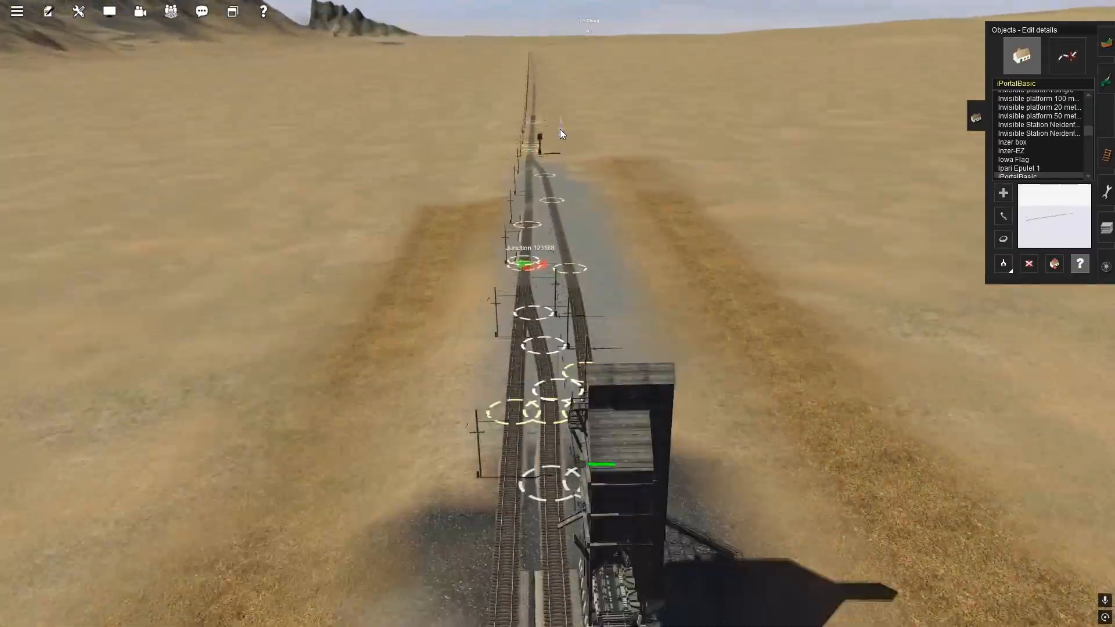
key("Up")
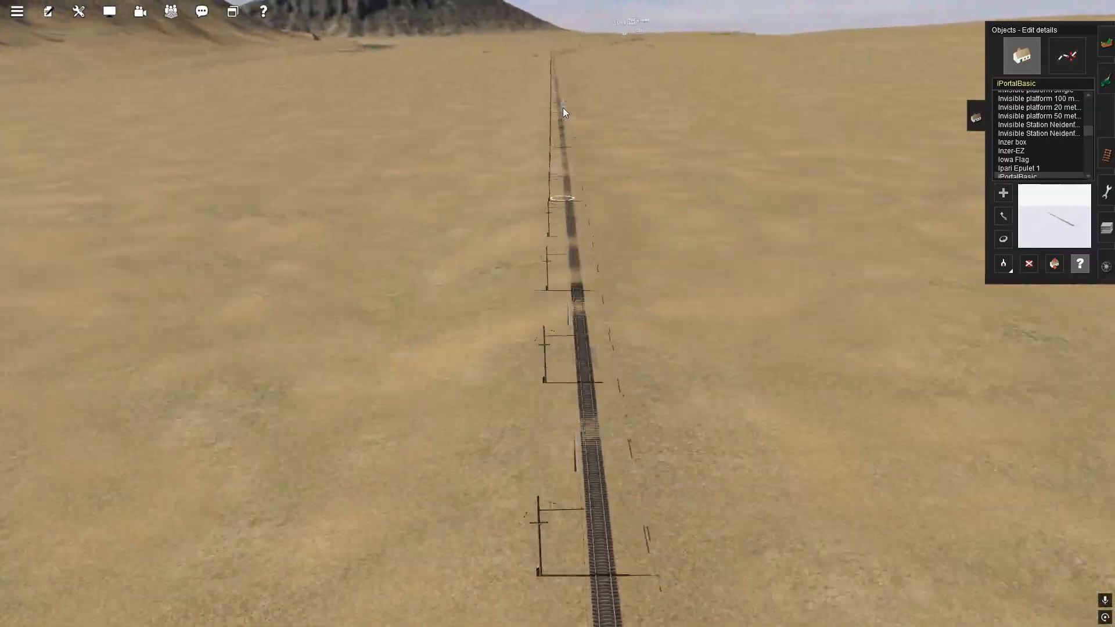
key("Up")
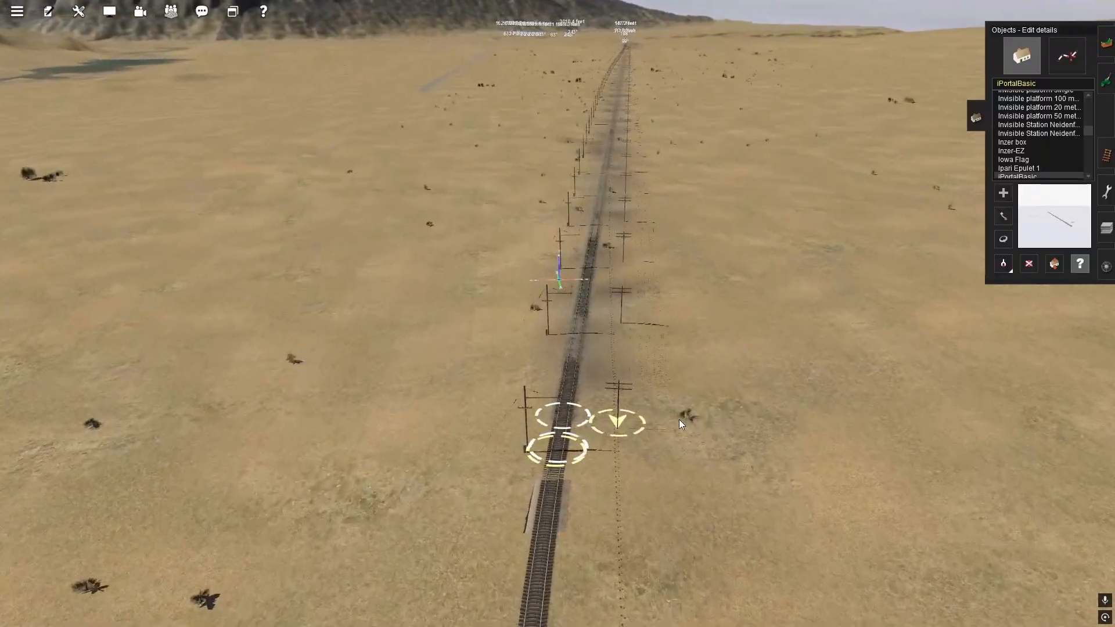
scroll(678, 419, "up", 3)
right_click(709, 443)
key("Right")
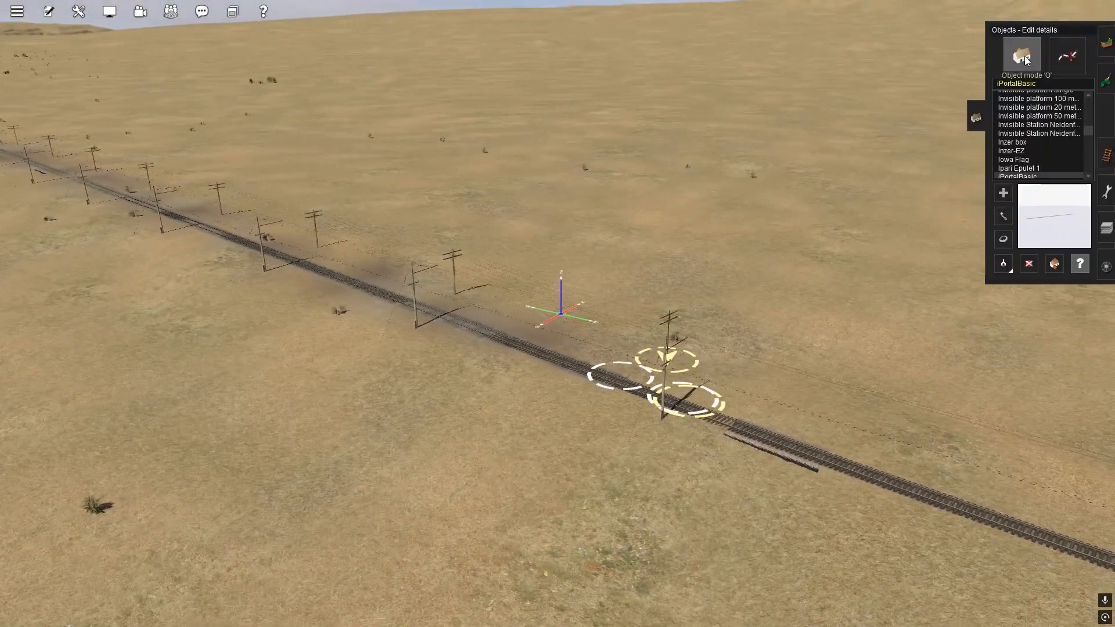
Try to add a Utility Poles USA 01 spline from the end node of the existing pole line beside the track
left_click(1066, 56)
left_click(1001, 264)
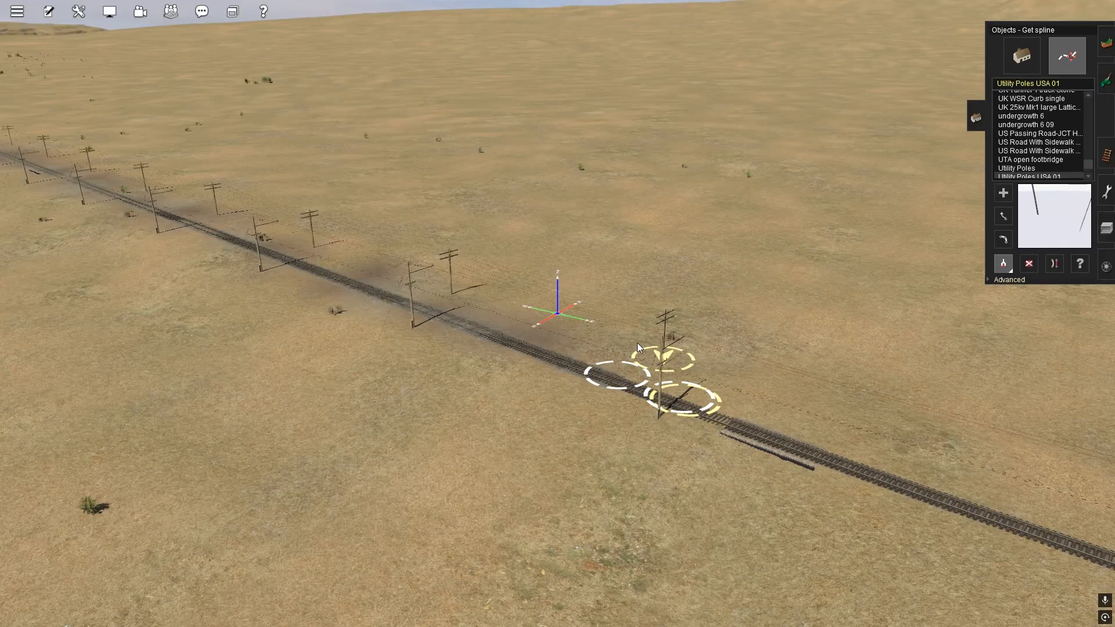
right_click_drag(749, 281, 699, 295)
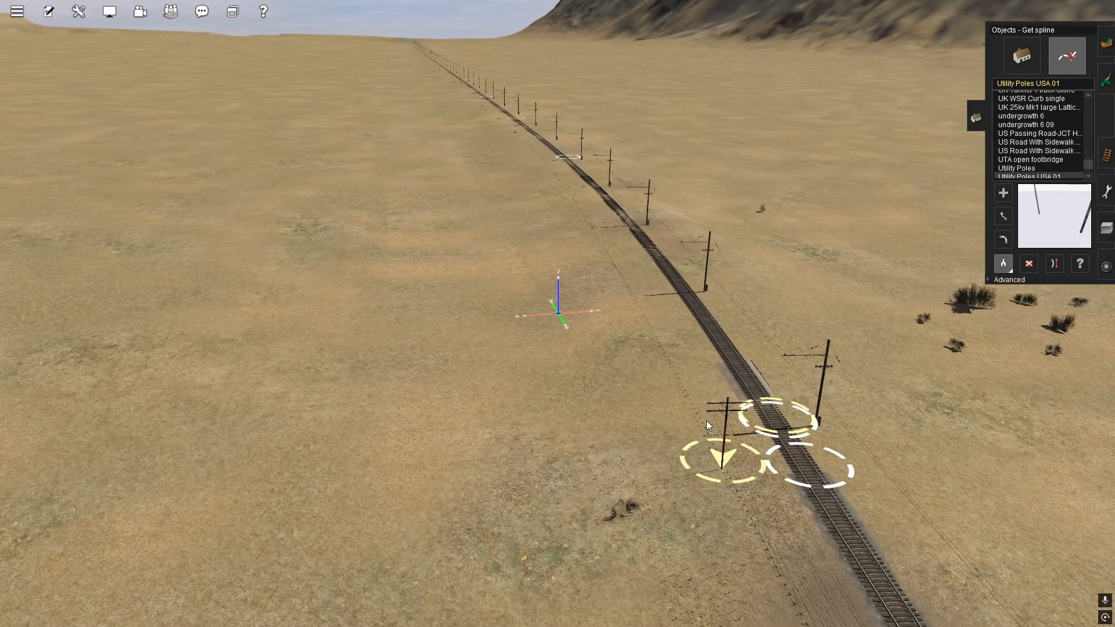
left_click(1003, 193)
left_click(724, 462)
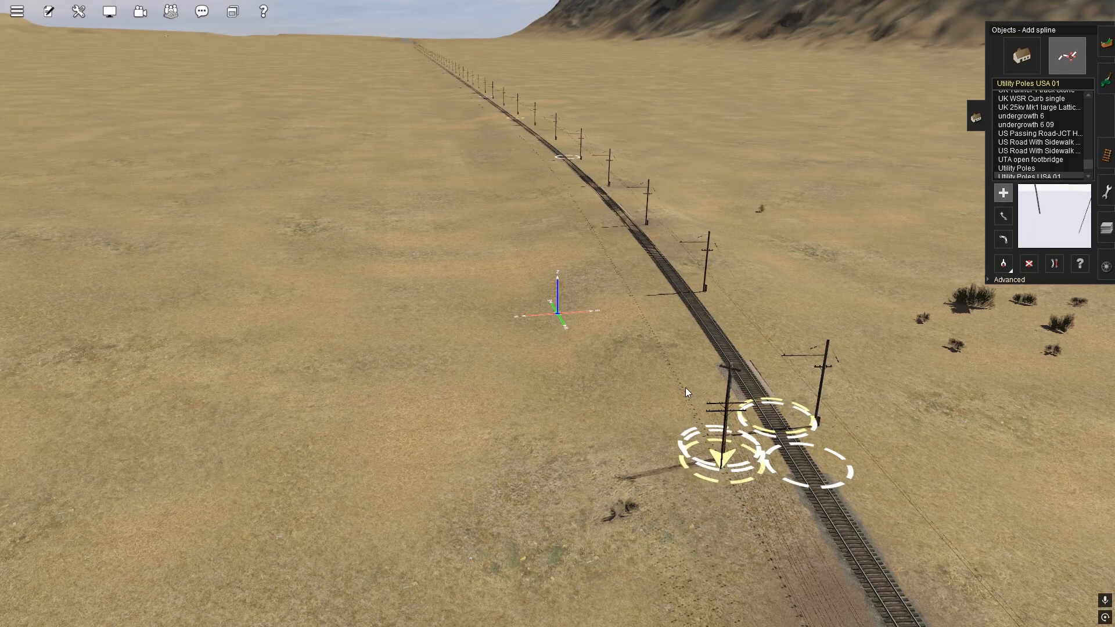
right_click_drag(610, 279, 511, 285)
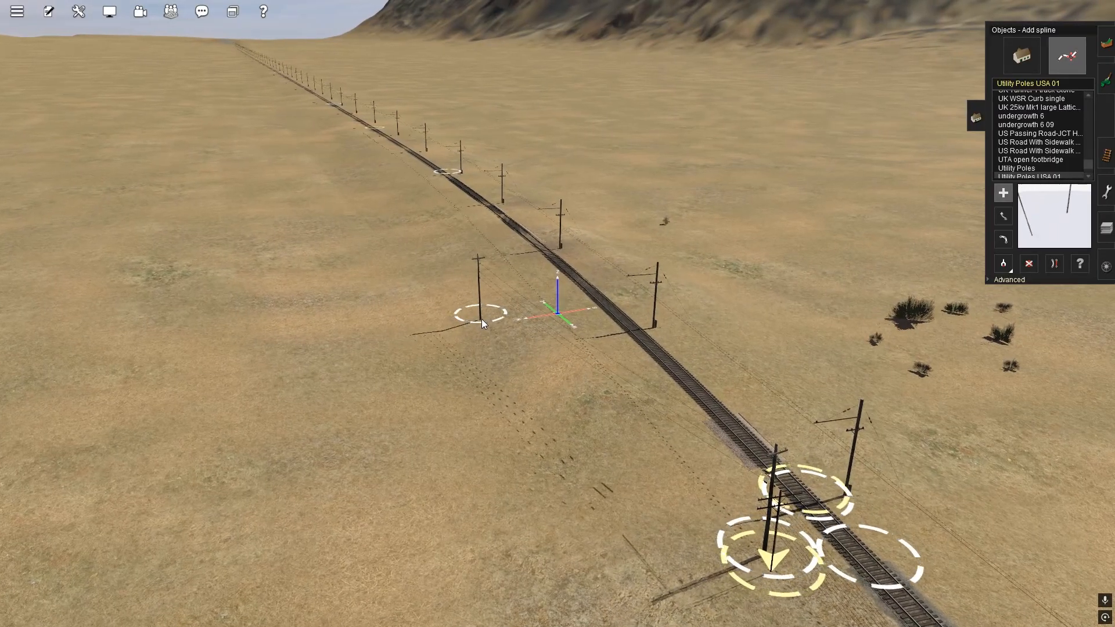
right_click_drag(733, 519, 699, 385)
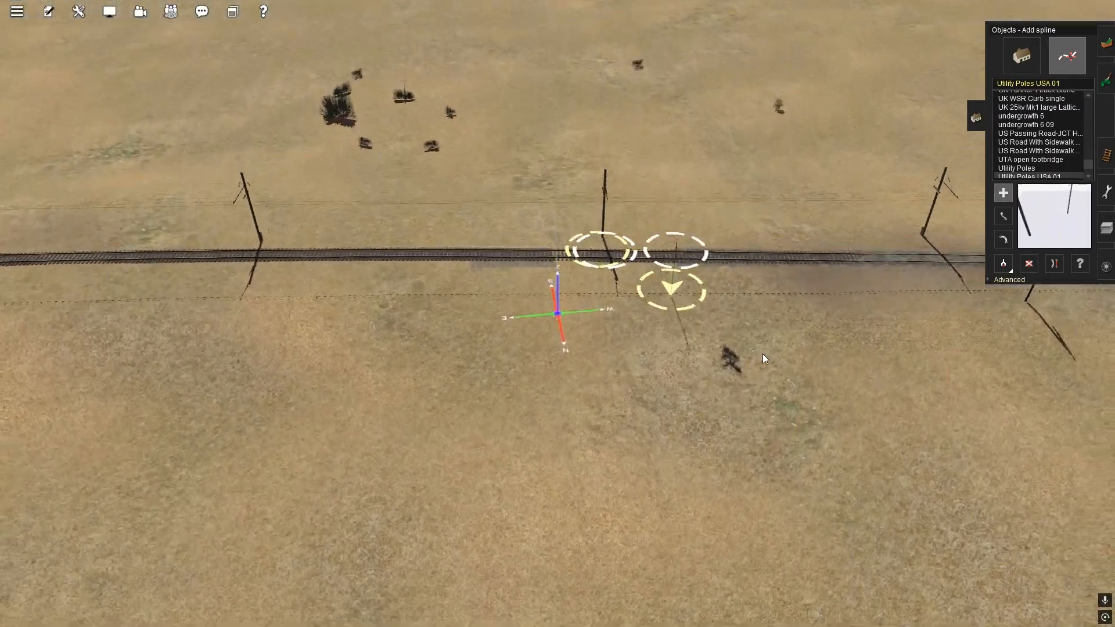
Pick up the JR 30ft-2-12 power line type from the existing pole line's end node and start extending the line there
left_click(1001, 265)
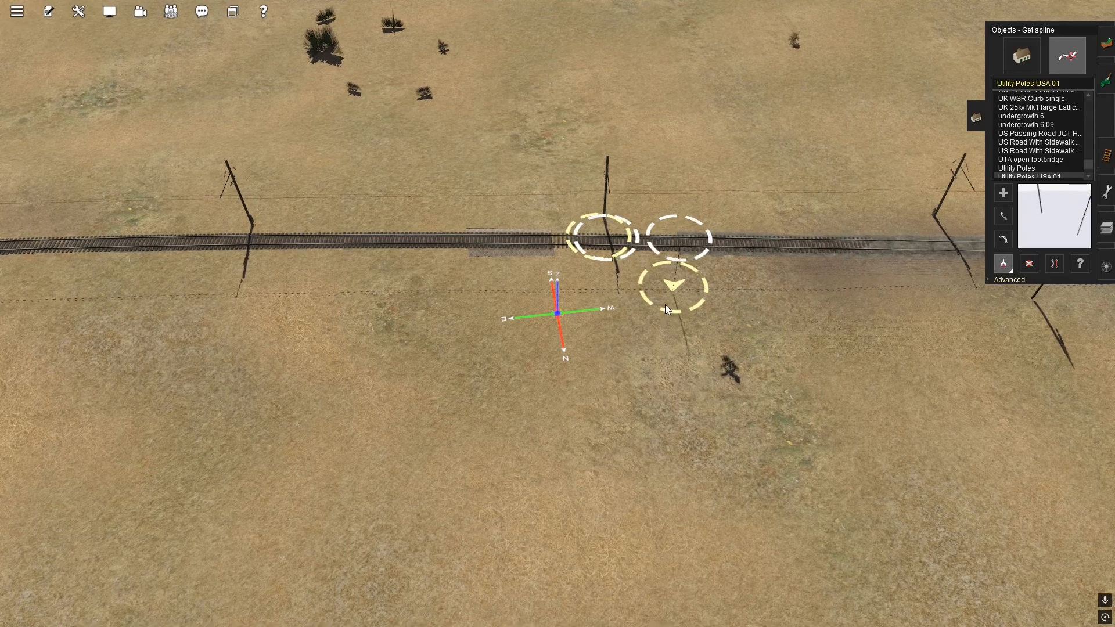
scroll(667, 299, "up", 4)
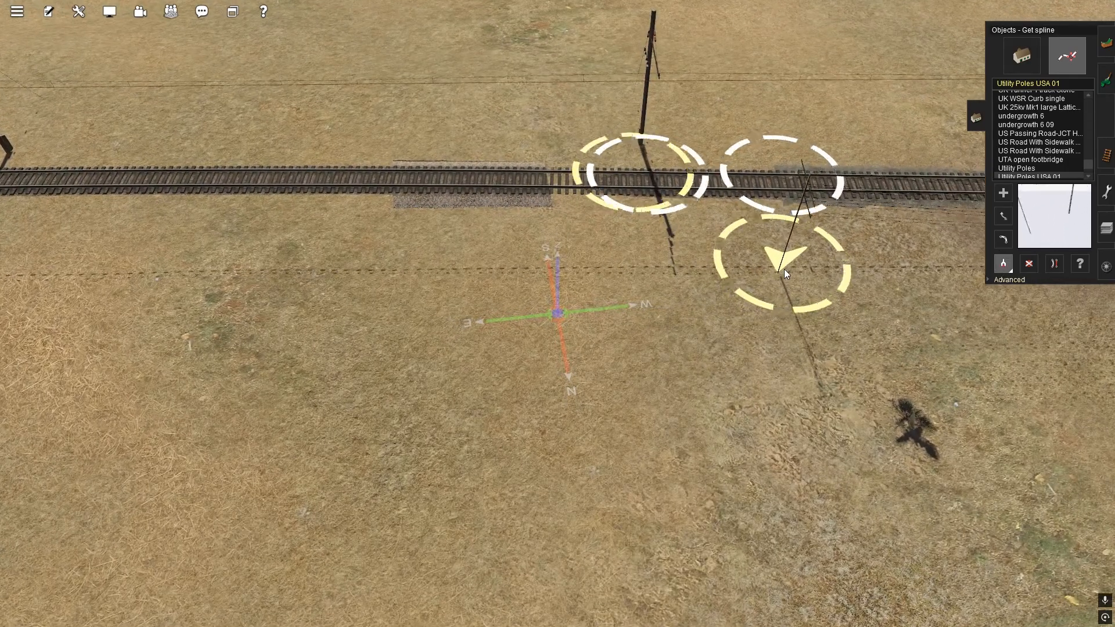
left_click(781, 280)
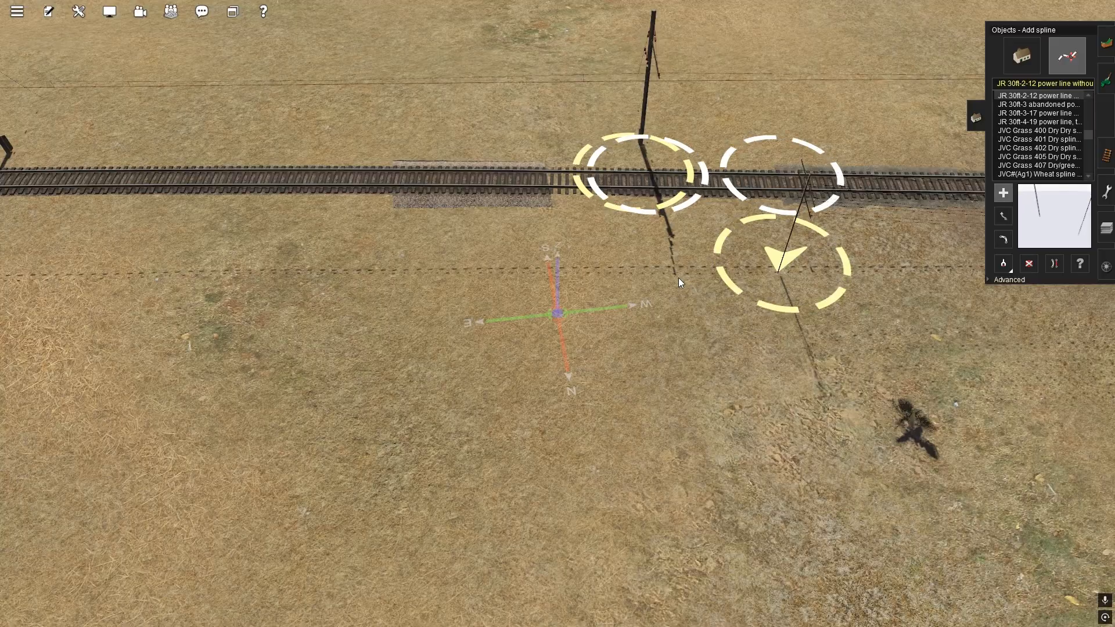
right_click_drag(647, 297, 703, 472)
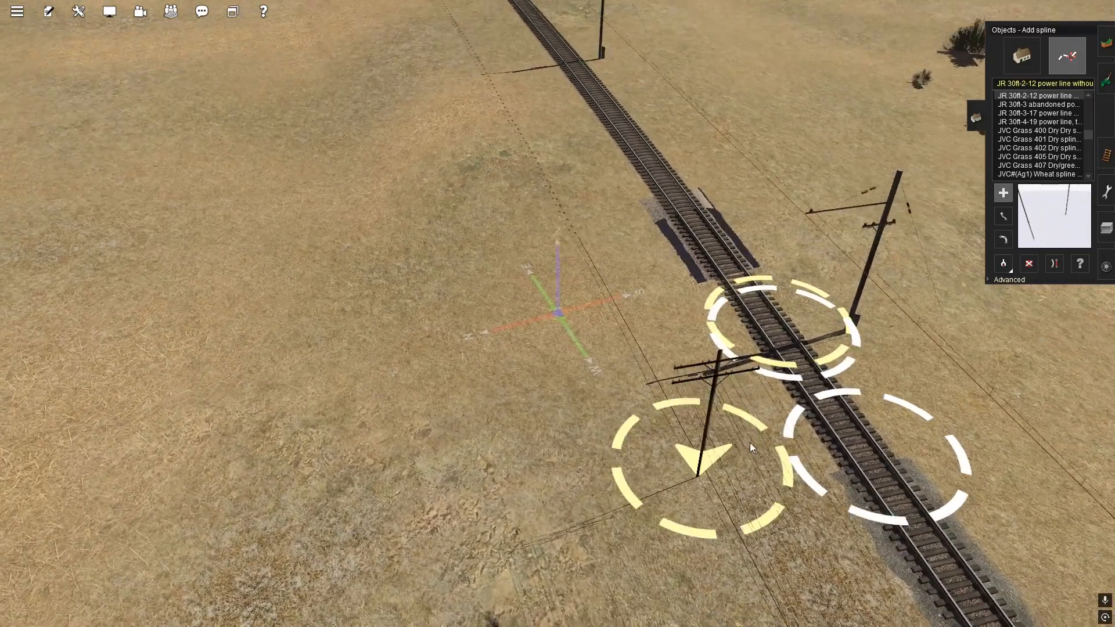
left_click(703, 472)
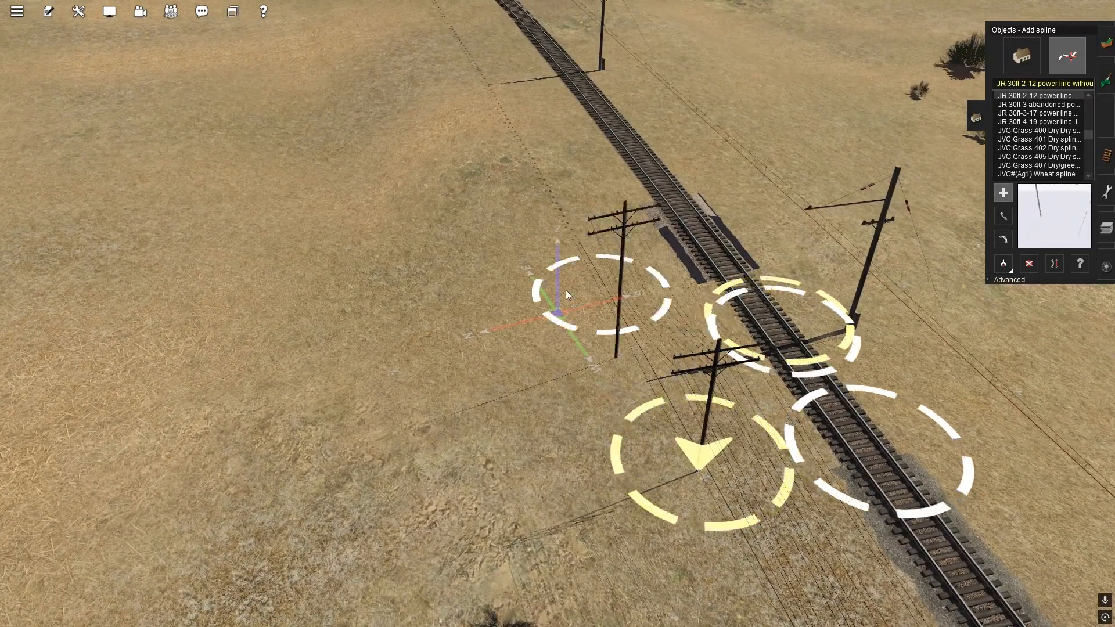
Lay the first JR 30ft-2-12 power line sections across the open plain, roughly parallel to the single track
key("Up")
scroll(512, 250, "down", 3)
scroll(507, 218, "down", 3)
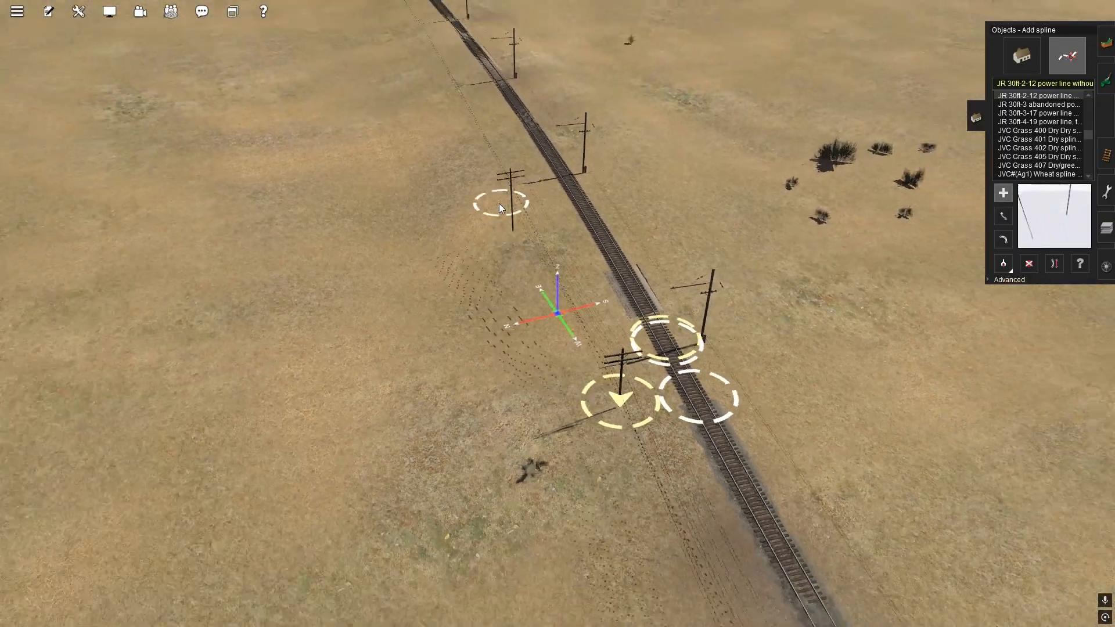
right_click(475, 172)
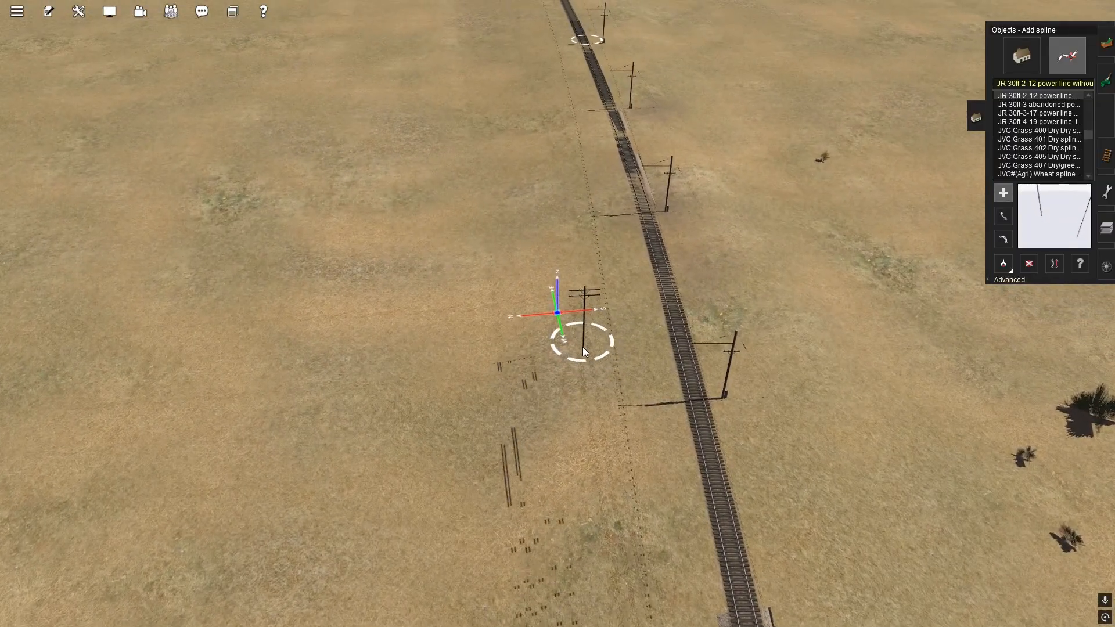
left_click(583, 333)
key("Up")
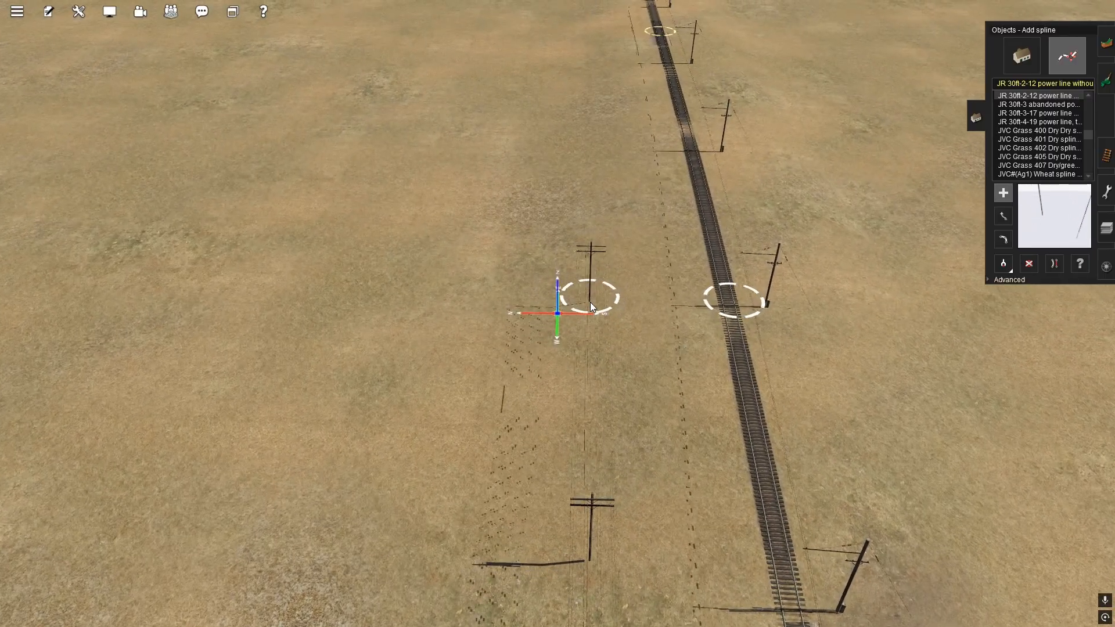
key("Up")
key("Up")
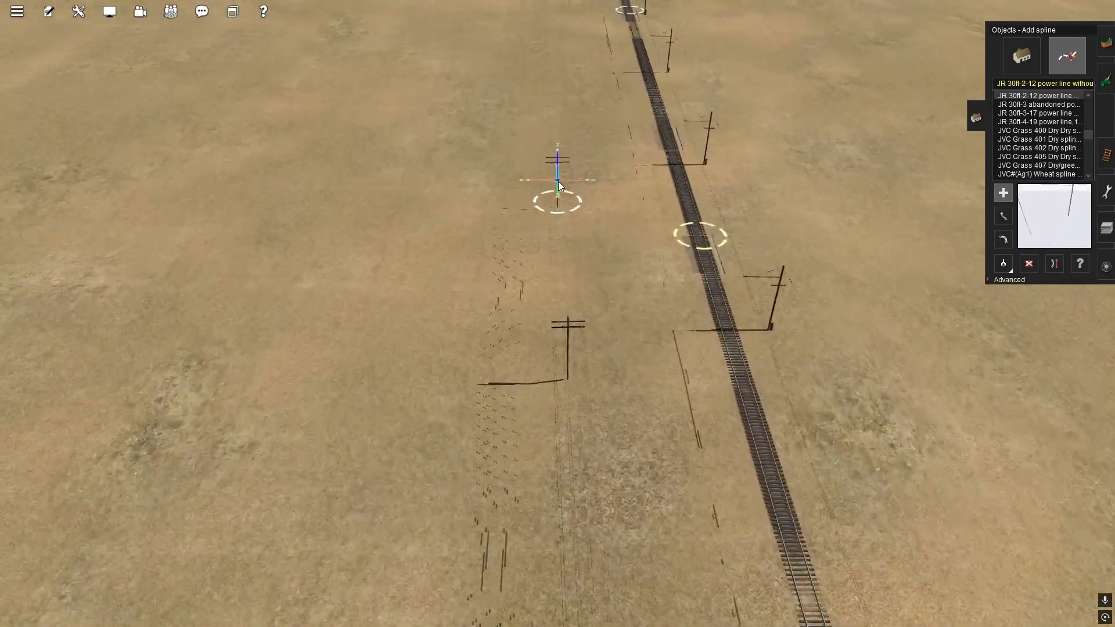
key("Up")
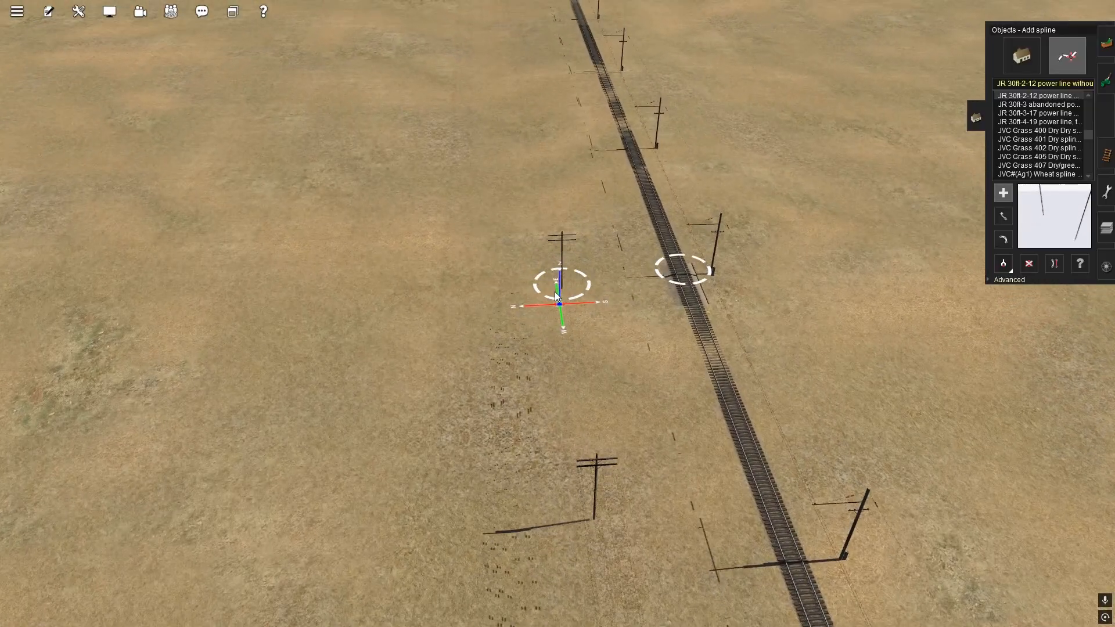
left_click(552, 305)
key("Up")
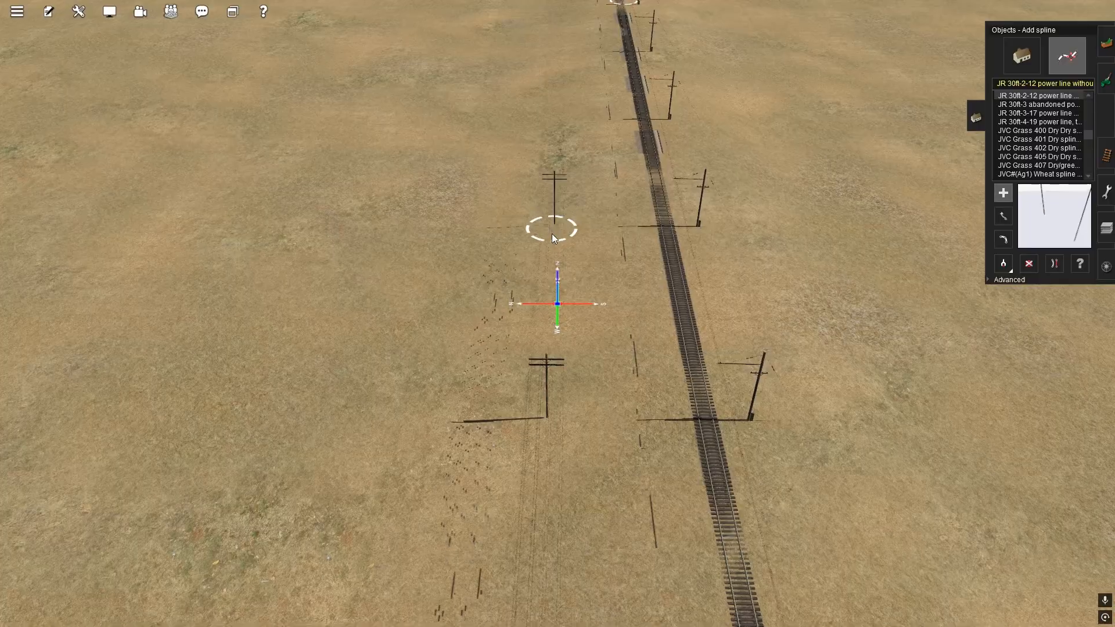
Continue the power line alongside the single track up to the junction ahead of the coaling tower
left_click(543, 220)
key("Up")
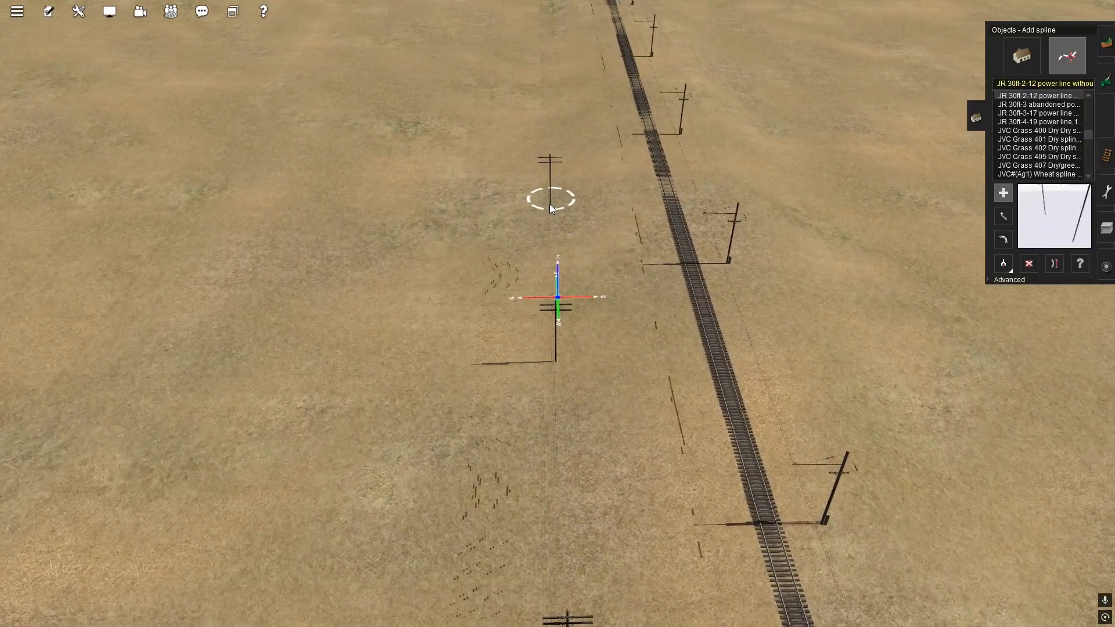
left_click(545, 197)
key("Up")
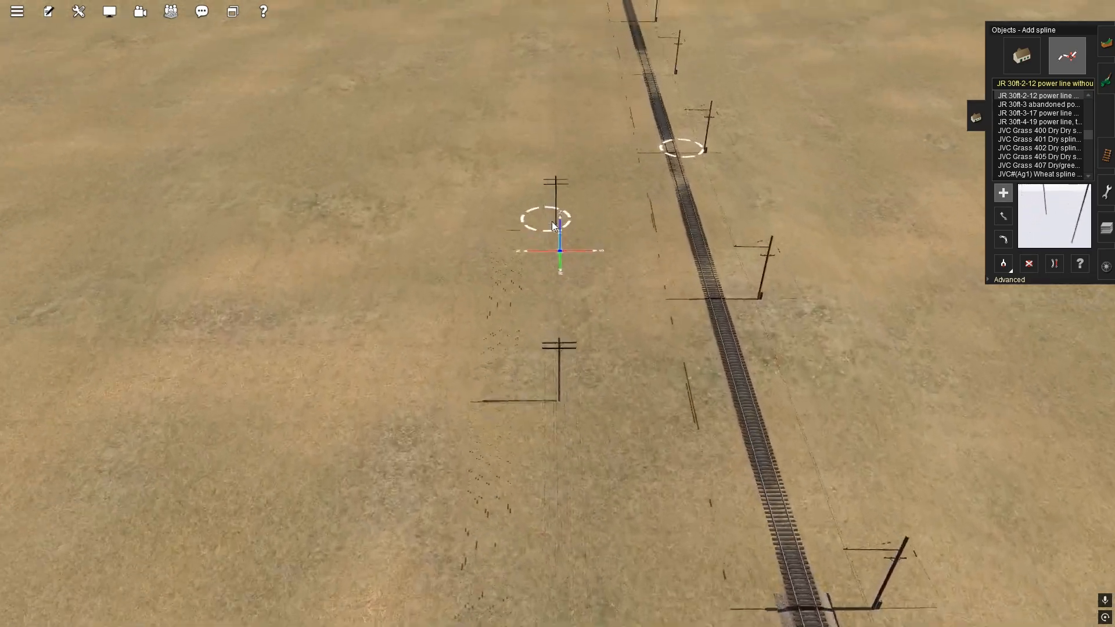
left_click(556, 233)
key("Up")
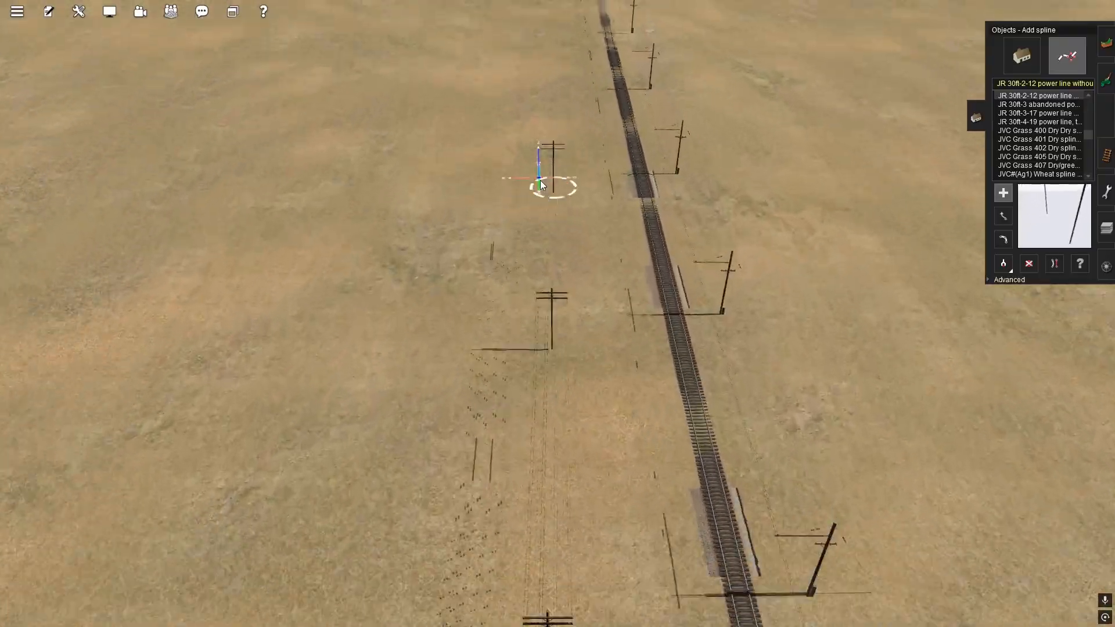
left_click(560, 211)
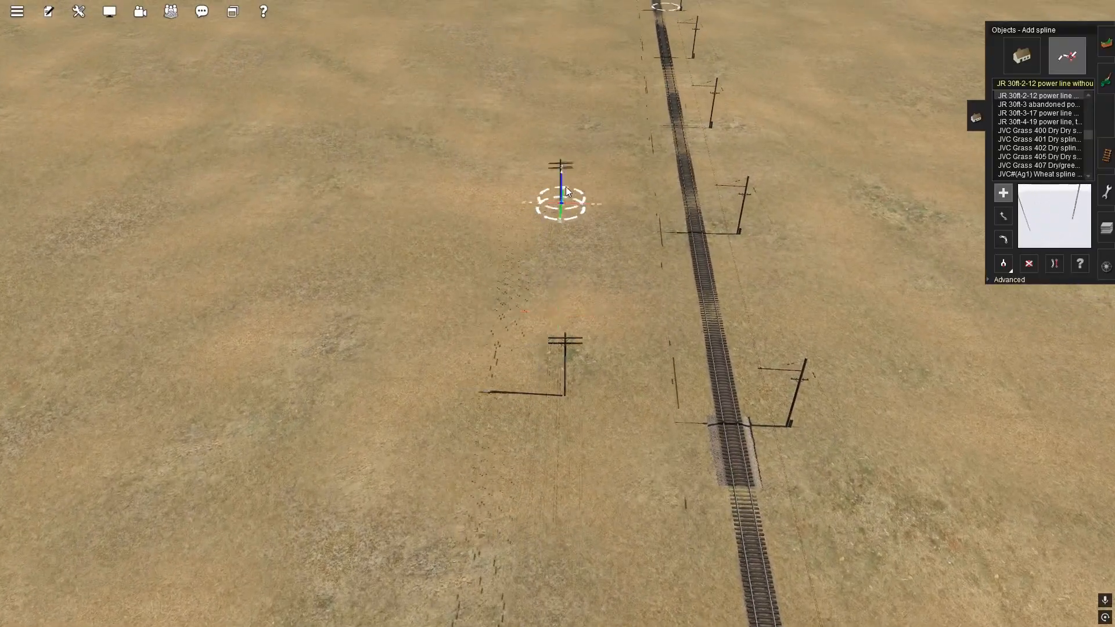
key("Up")
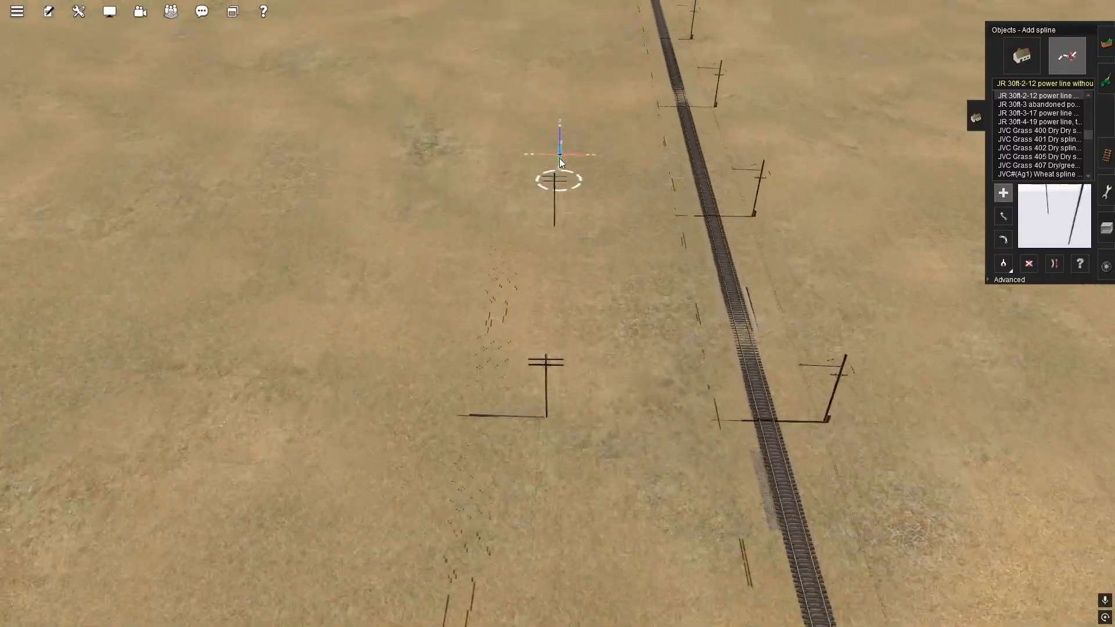
left_click(563, 187)
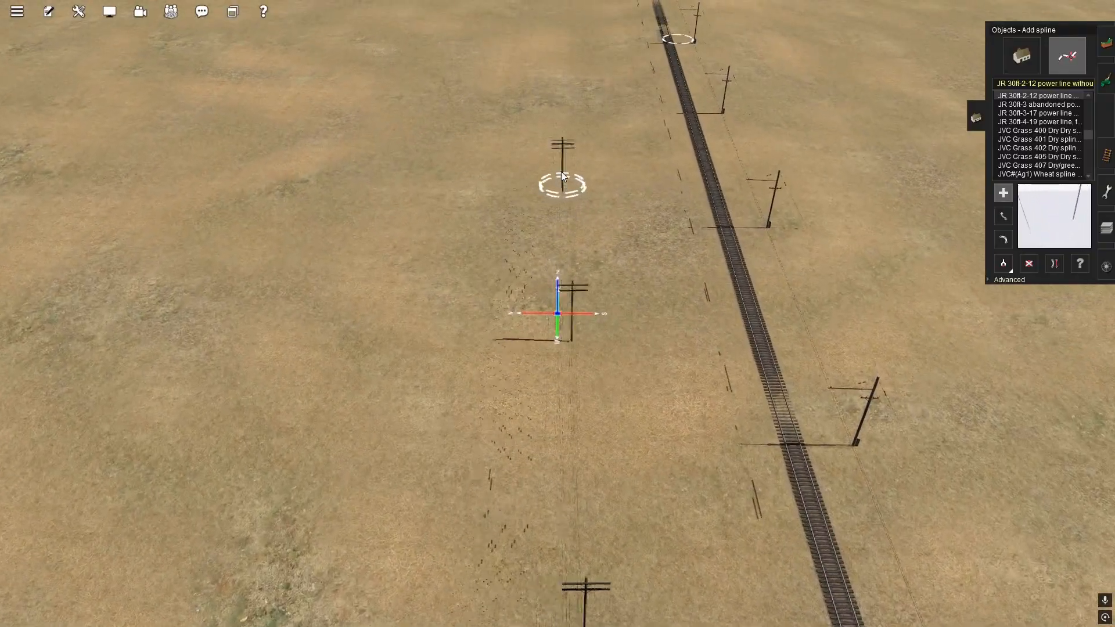
right_click_drag(560, 146, 559, 138)
left_click(559, 138)
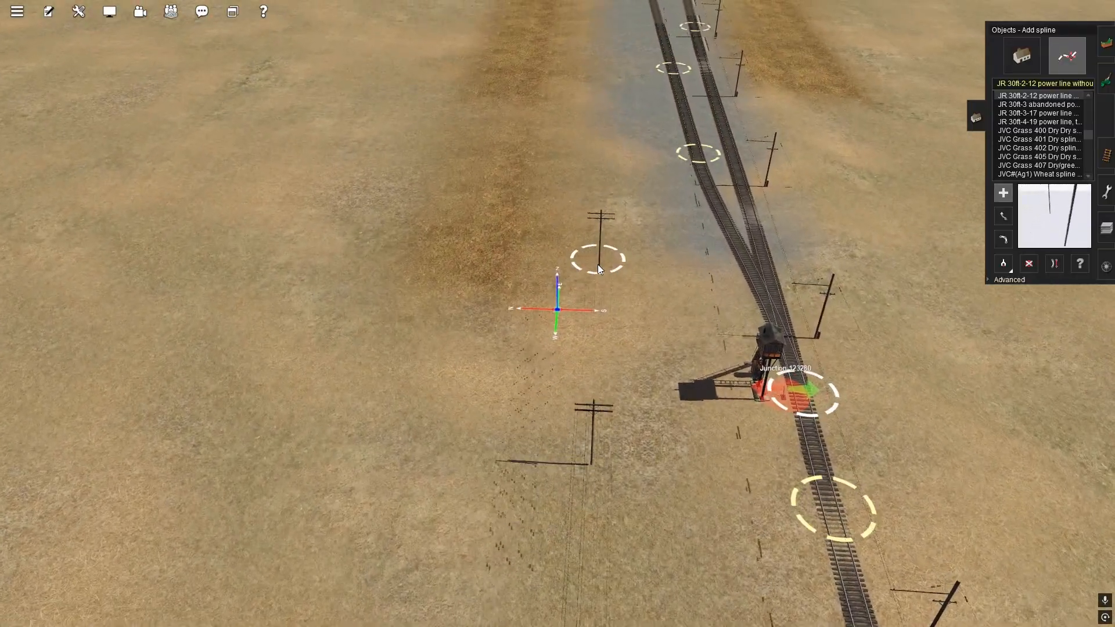
left_click(597, 264)
Extend the power line past the coaling tower and across the curved branch track to the ground beside the signal tower
key("w")
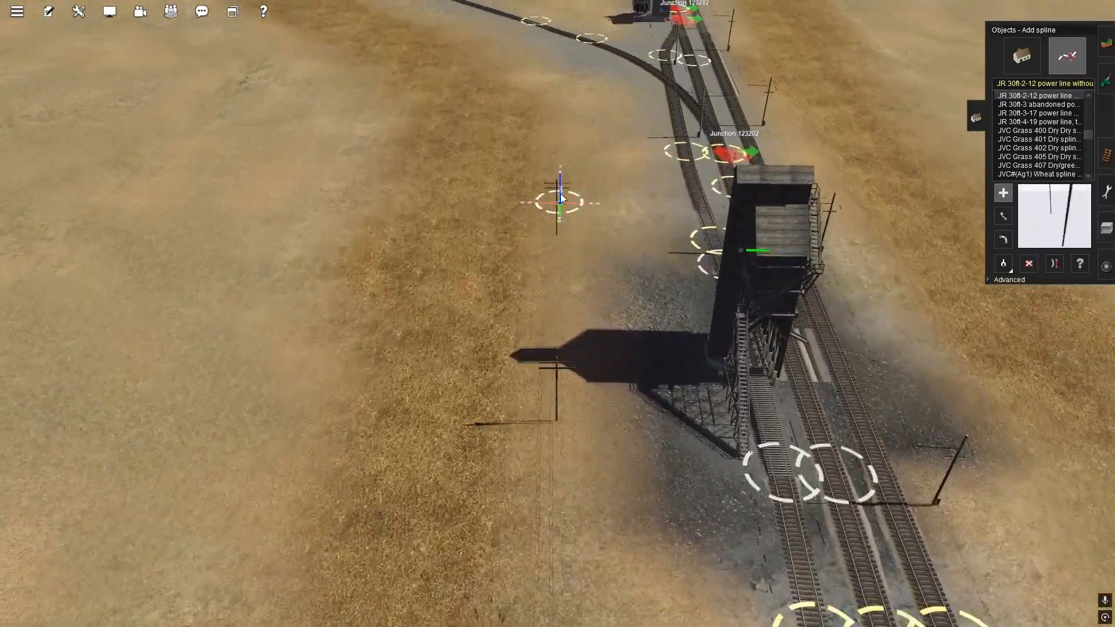
left_click(559, 194)
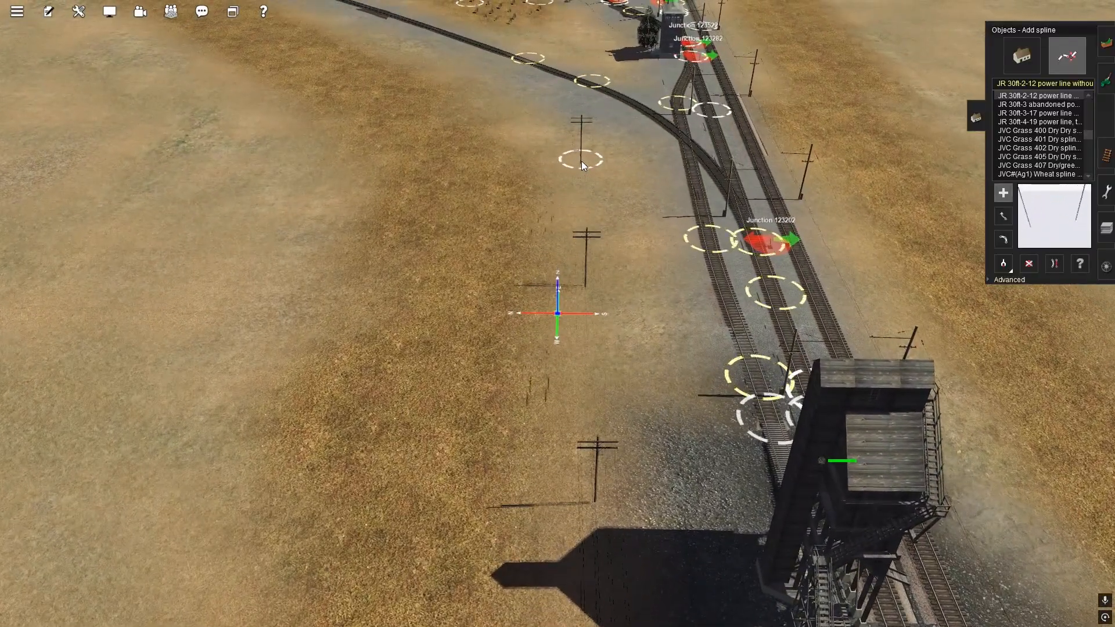
key("s")
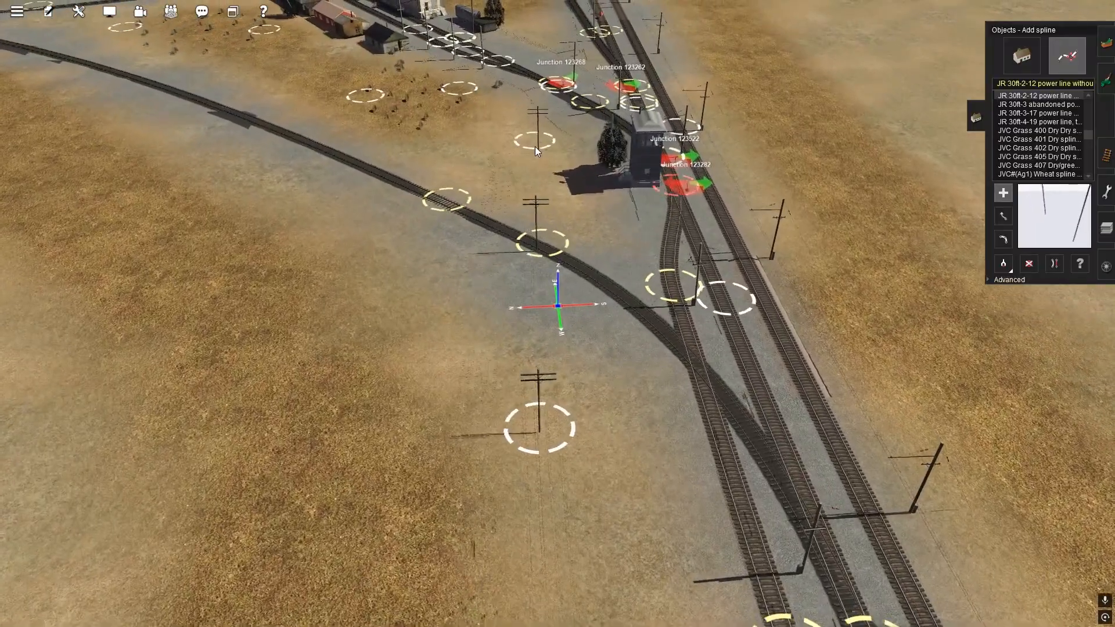
left_click(535, 148)
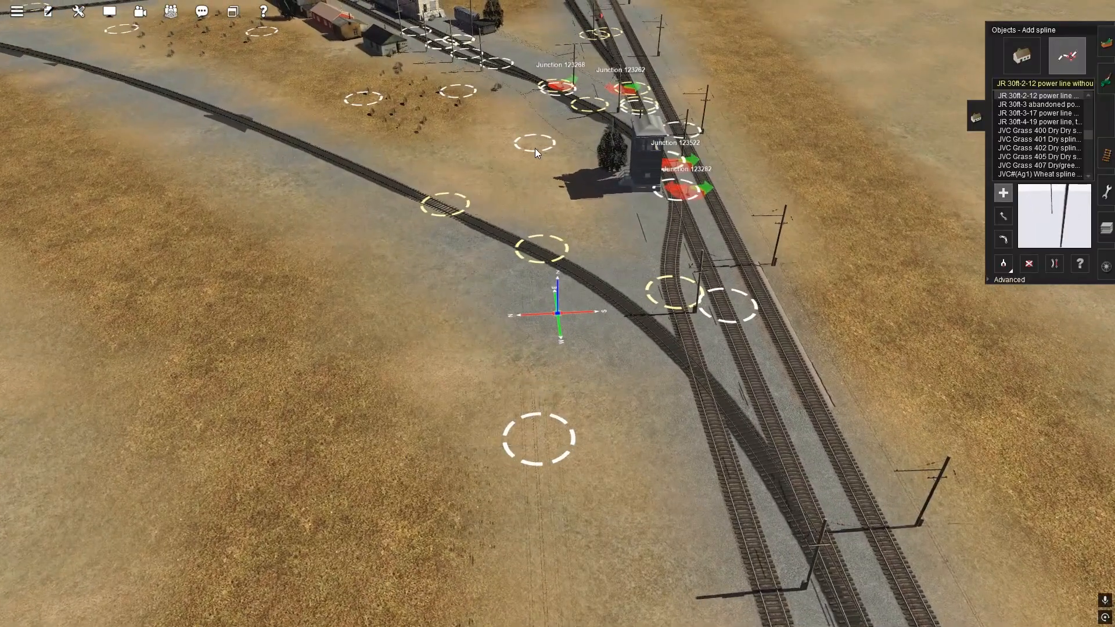
Carry the power line over the siding and past the depot buildings to just before the next curved track
key("w")
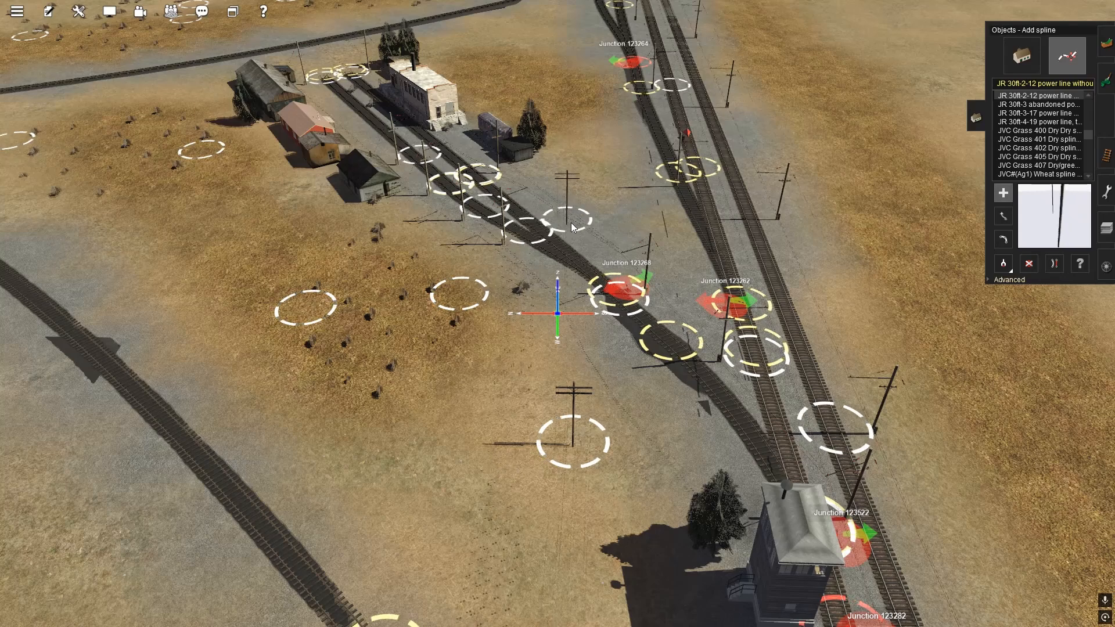
left_click(578, 246)
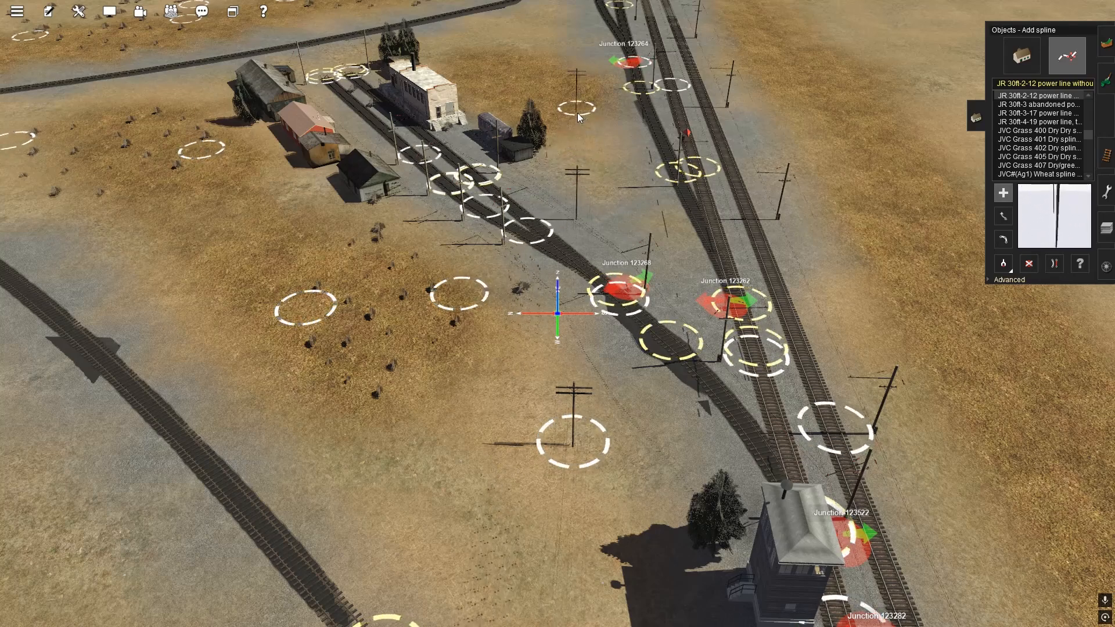
left_click(578, 113)
right_click(579, 113)
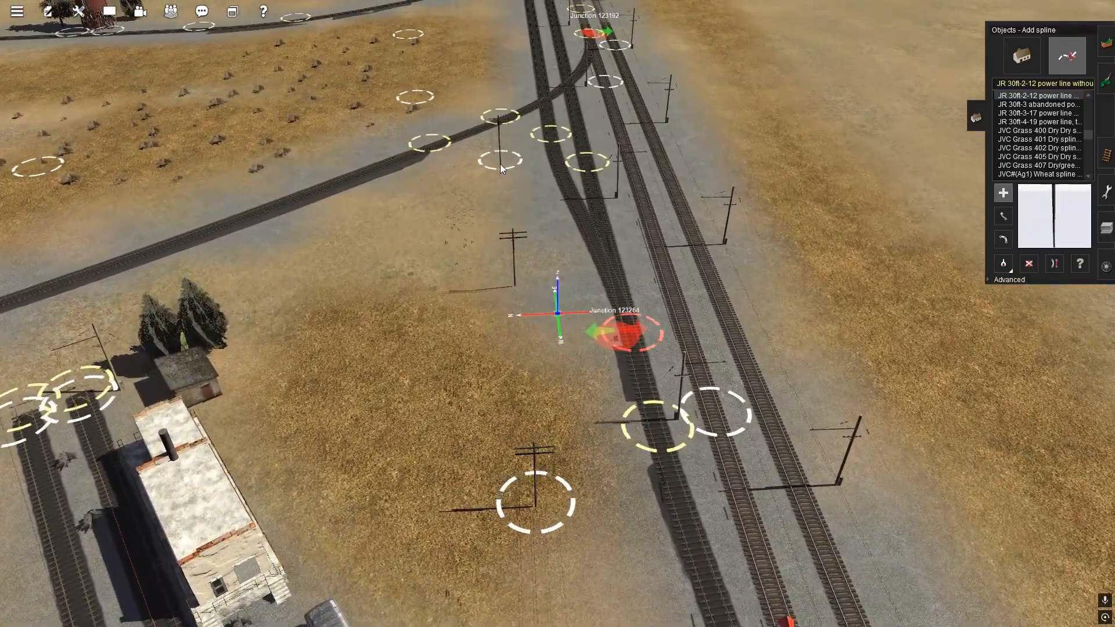
left_click(501, 165)
Run the power line across the curved track and beside the parallel tracks leading to the engine shed
right_click(509, 144)
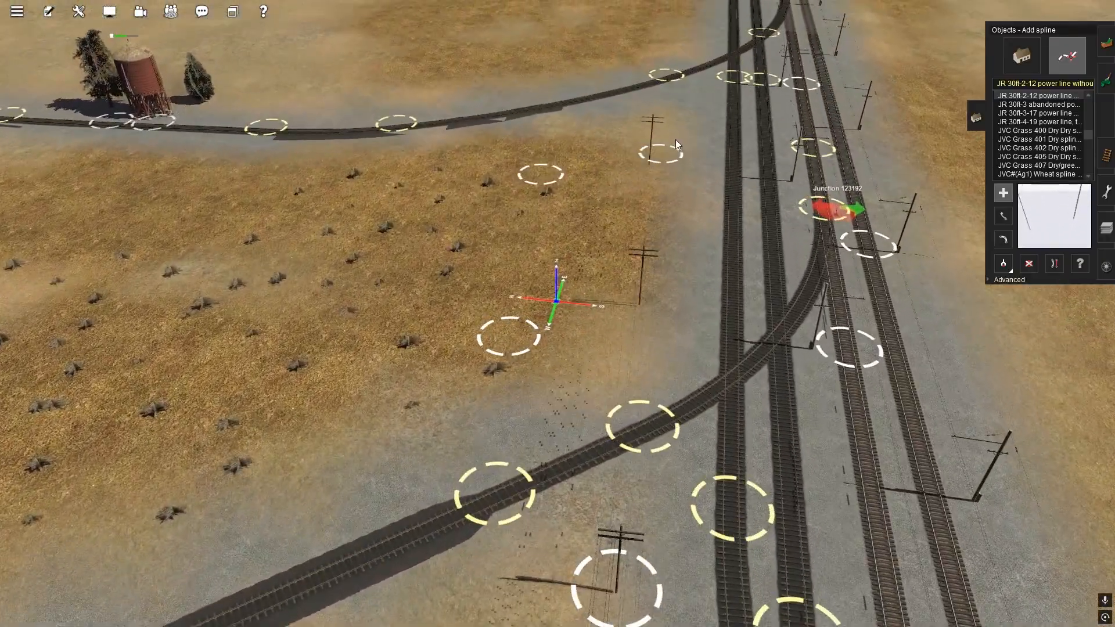
left_click(674, 140)
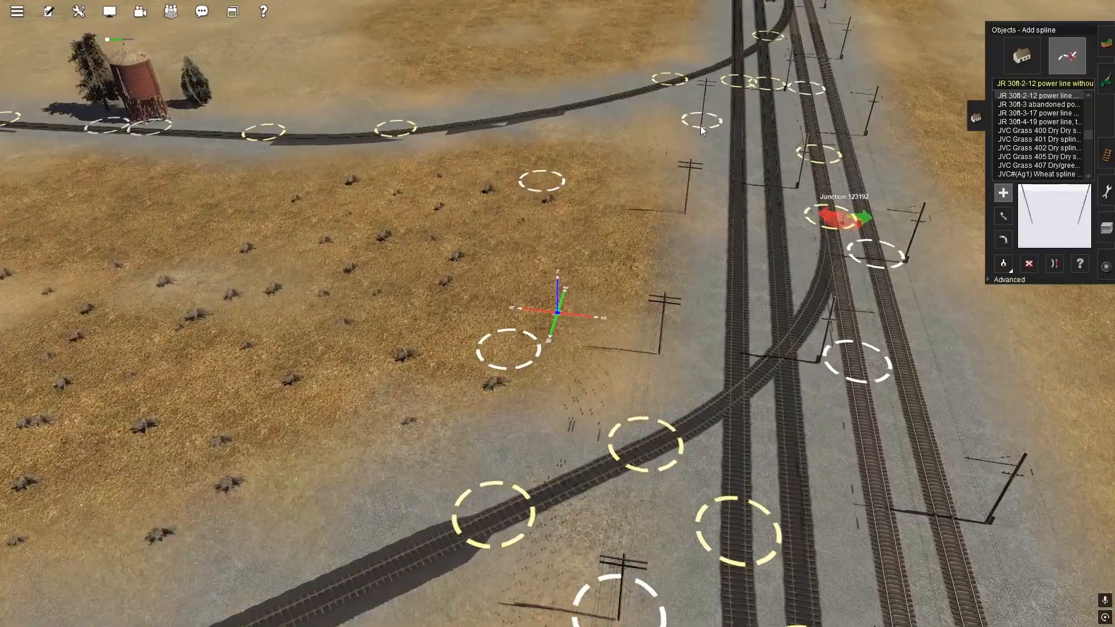
left_click(685, 120)
right_click(651, 99)
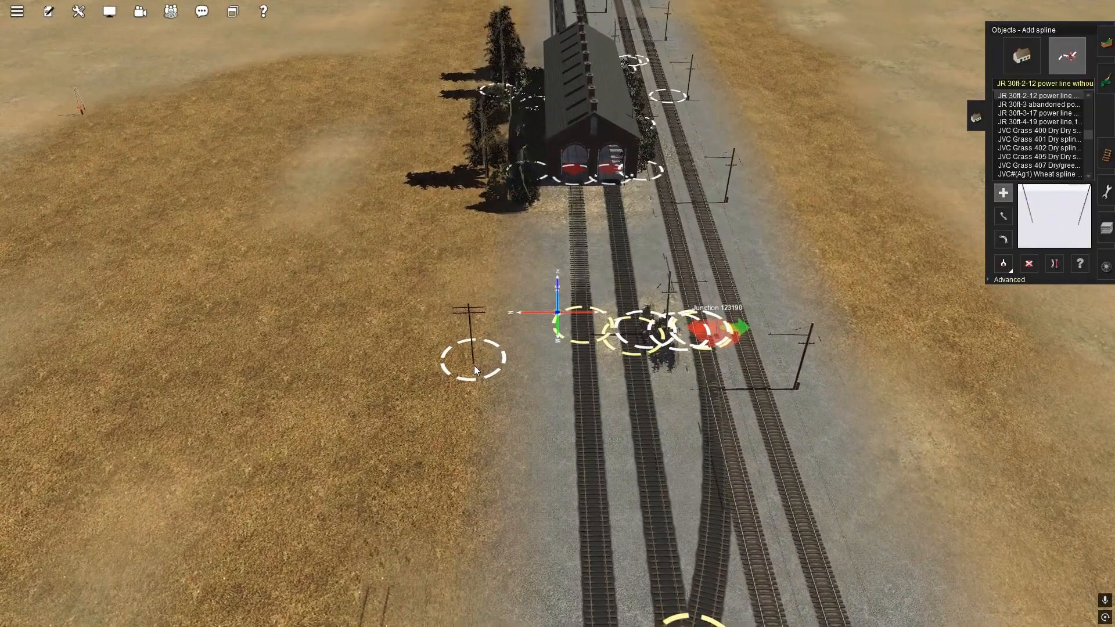
Route the power line around the trees and engine shed and on beside the yard tracks behind it
left_click(474, 365)
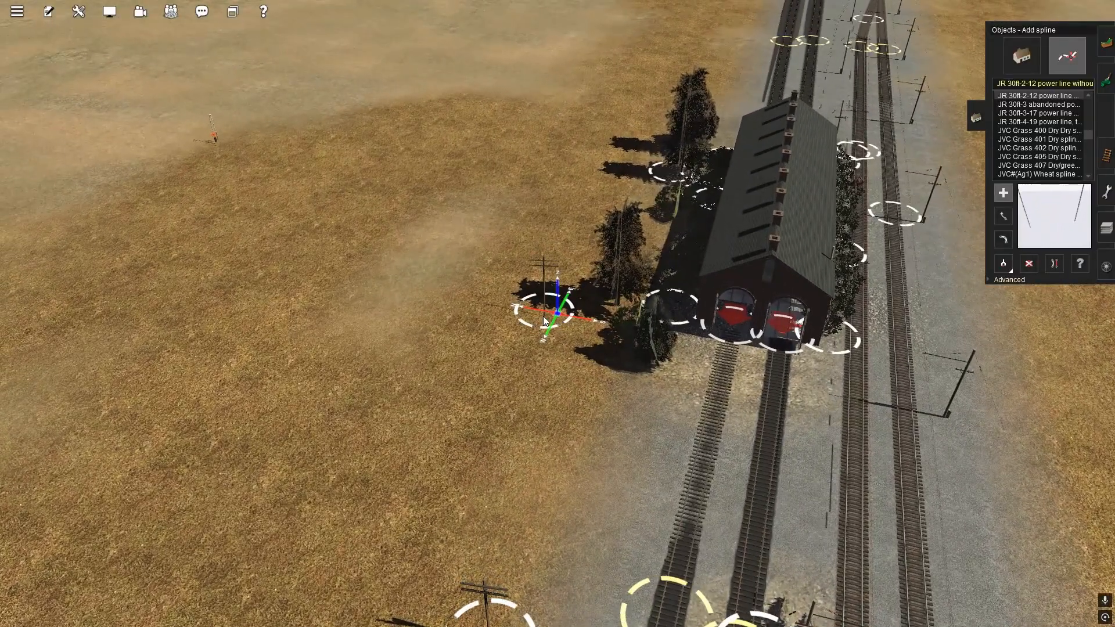
left_click(542, 316)
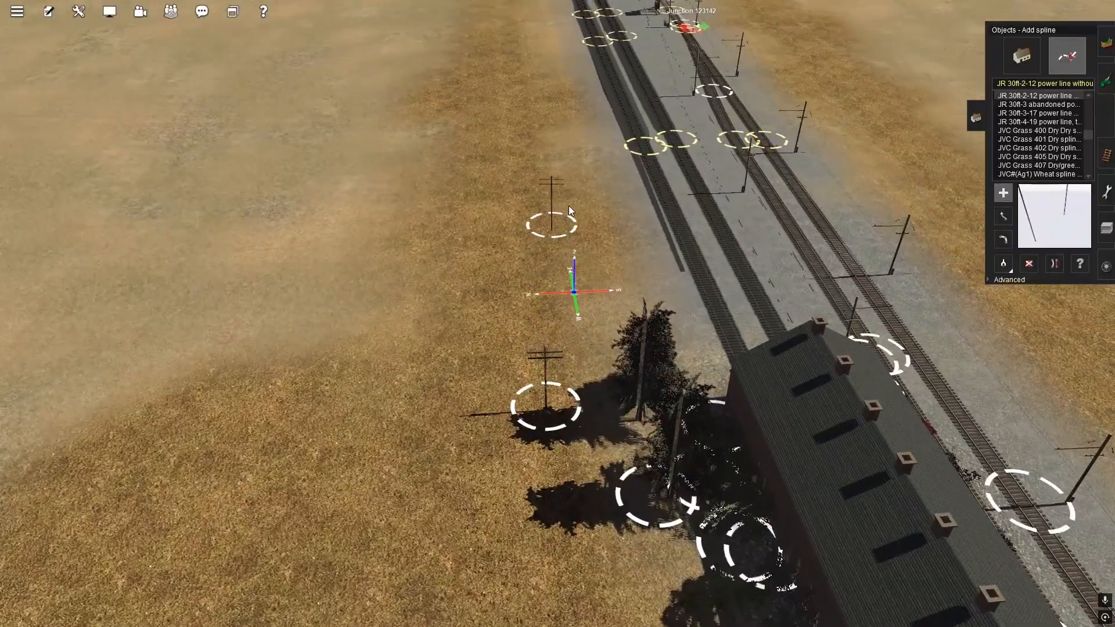
left_click(566, 210)
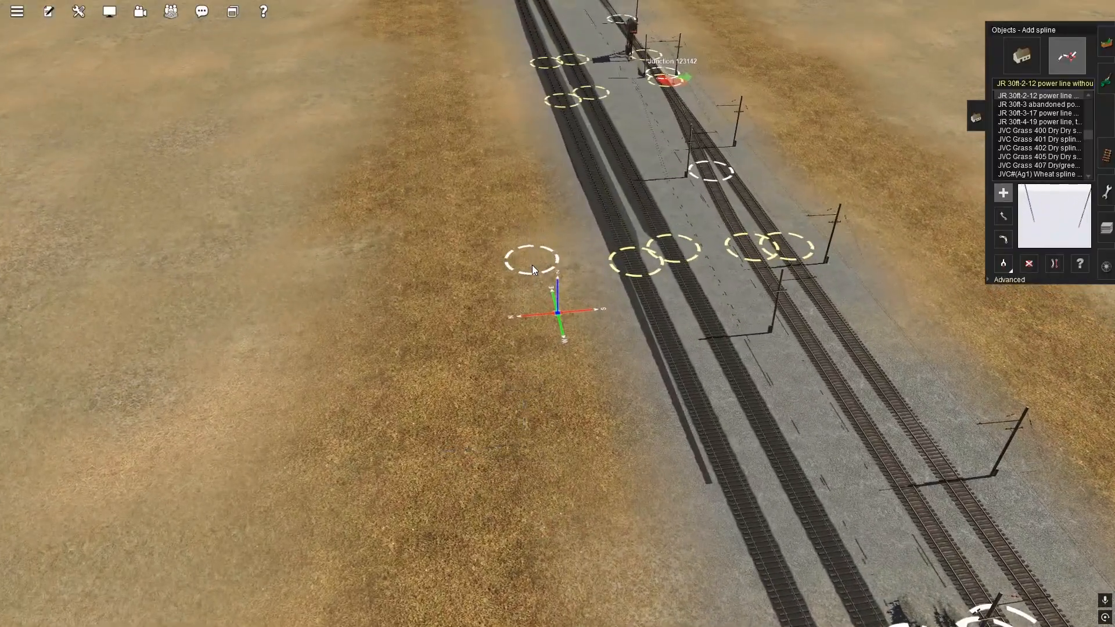
left_click(530, 265)
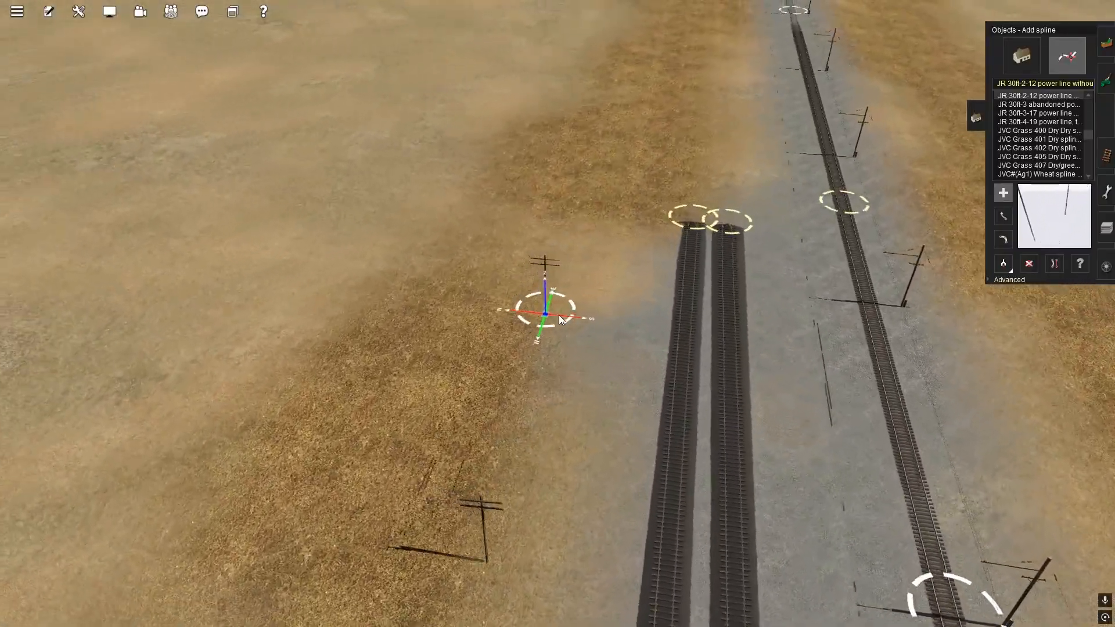
Extend the power line past the ends of the two yard tracks and beyond Junction 124480 toward the iPortals
left_click(557, 313)
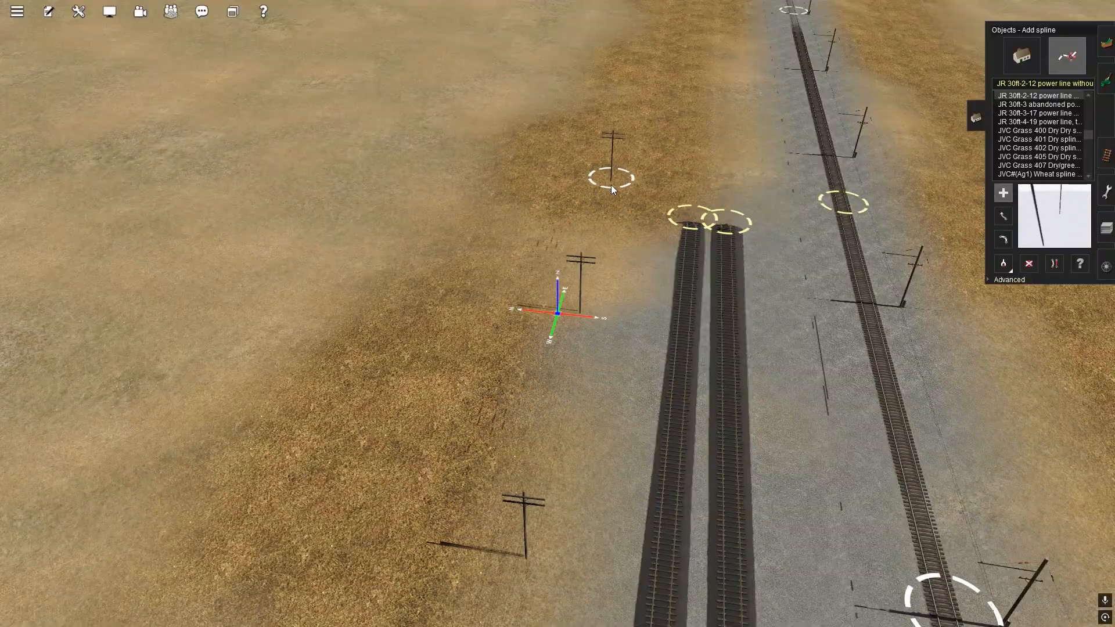
left_click(611, 183)
key("Up")
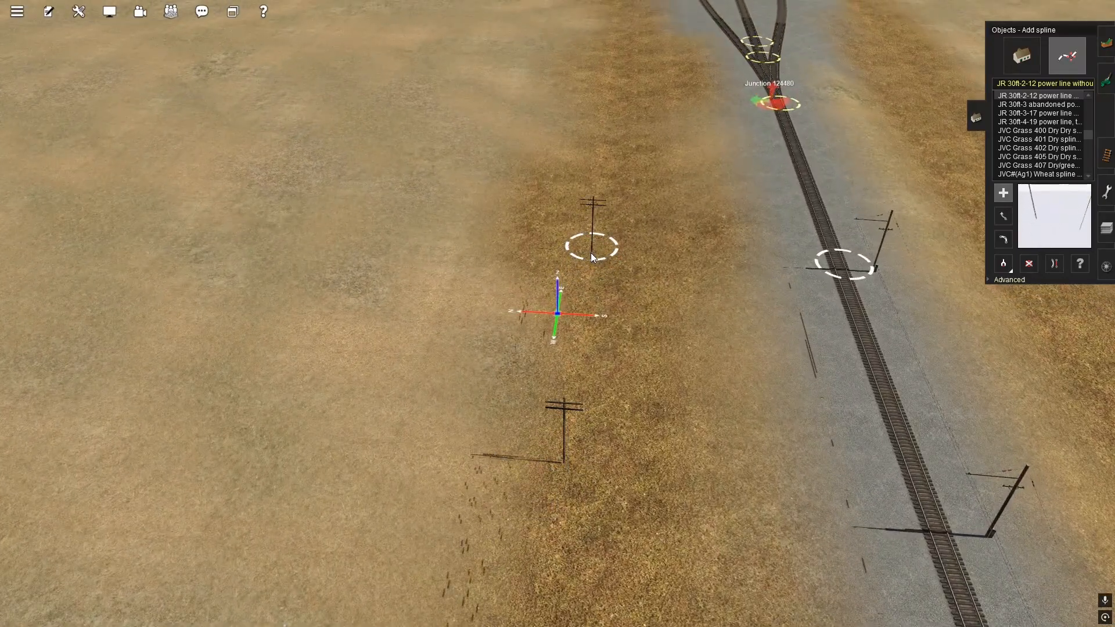
left_click(591, 251)
left_click(555, 168)
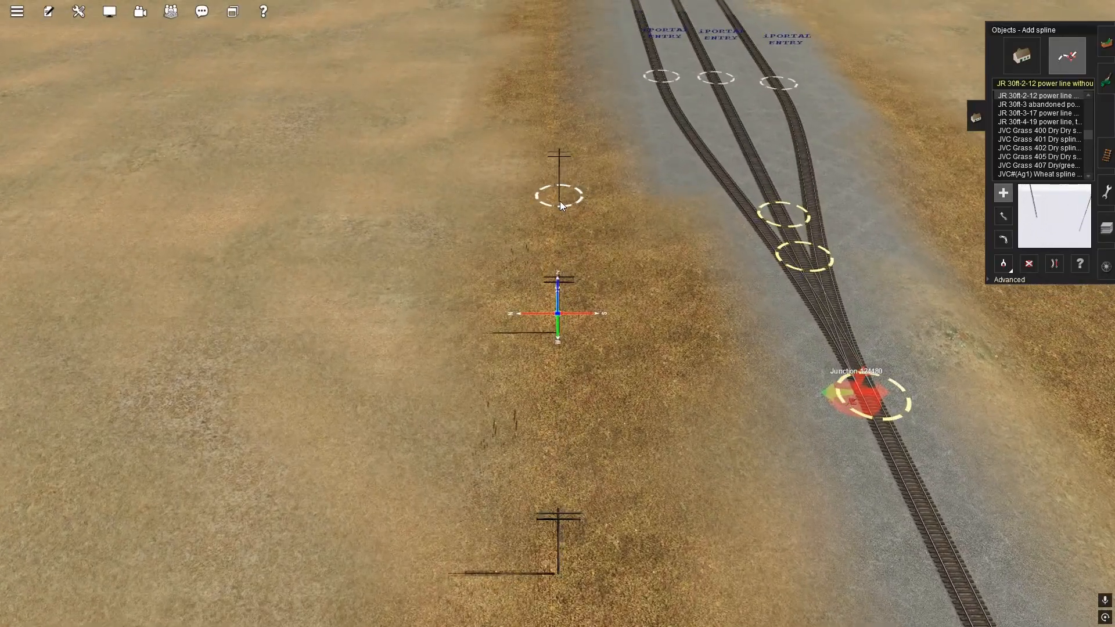
Pick up the existing catenary spline, MILW-SPC-SP-1-40m-002, from its end point on the single track as the active spline
right_click_drag(560, 201, 491, 319)
scroll(490, 315, "up", 5)
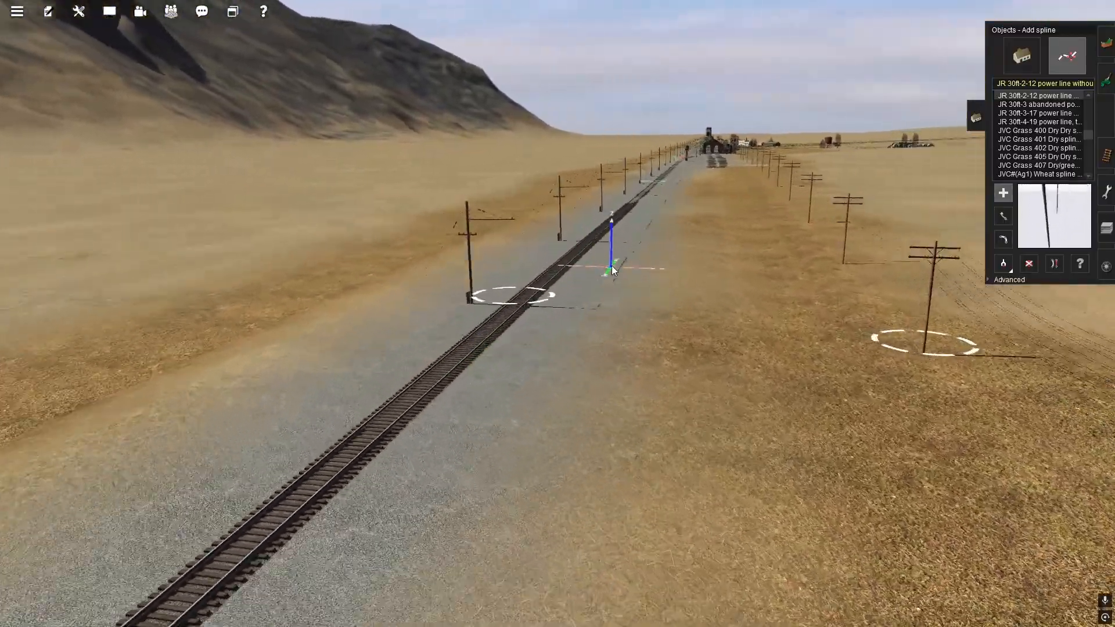
right_click_drag(611, 266, 555, 315)
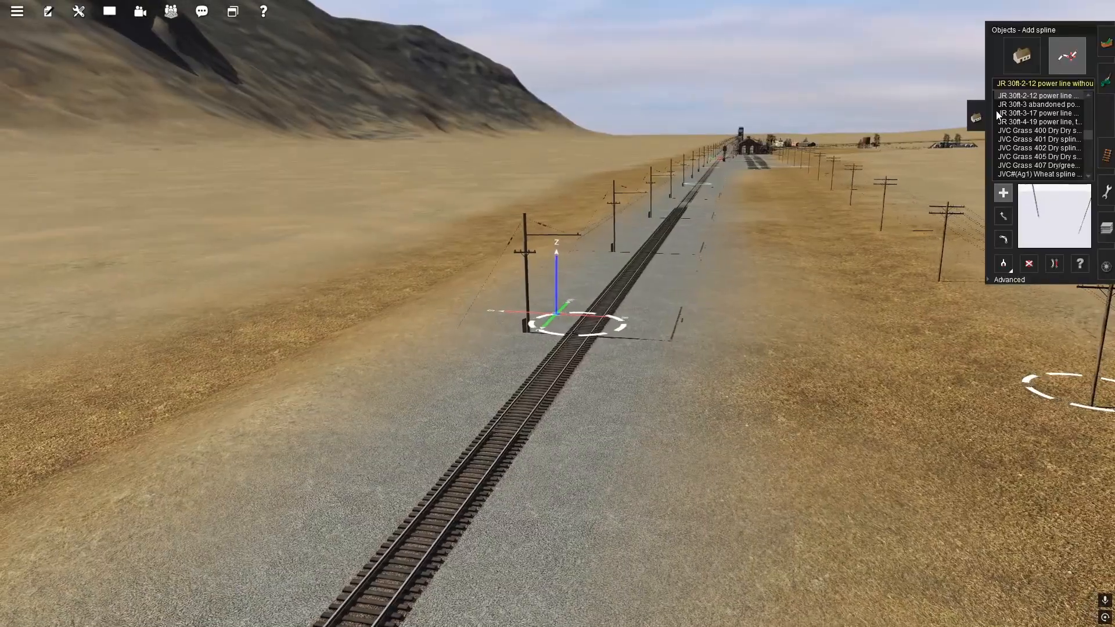
left_click(1005, 266)
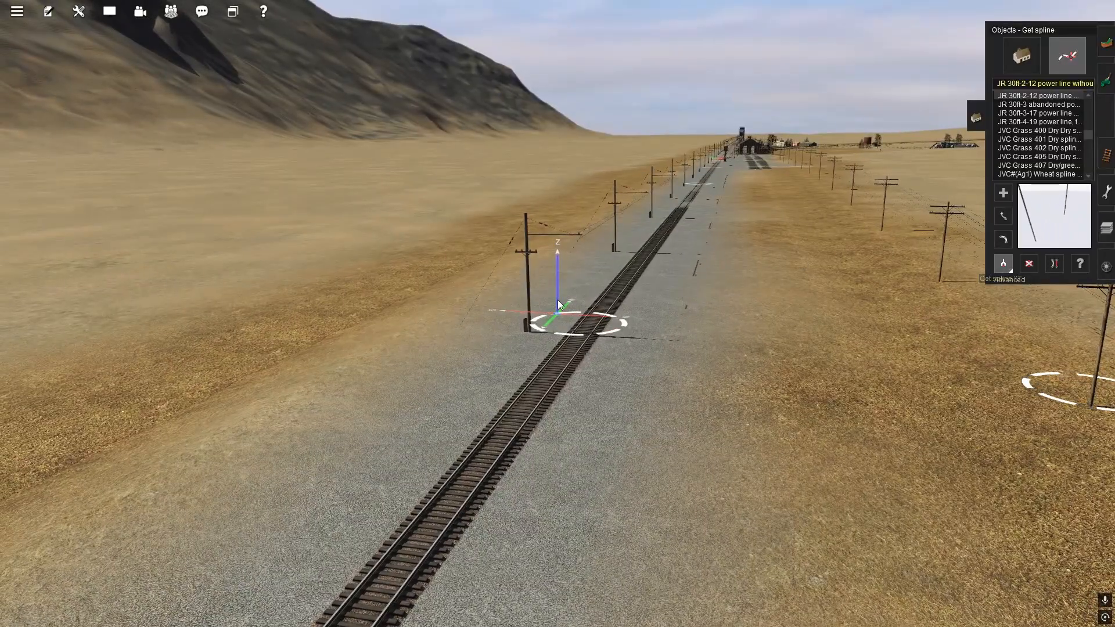
left_click(584, 325)
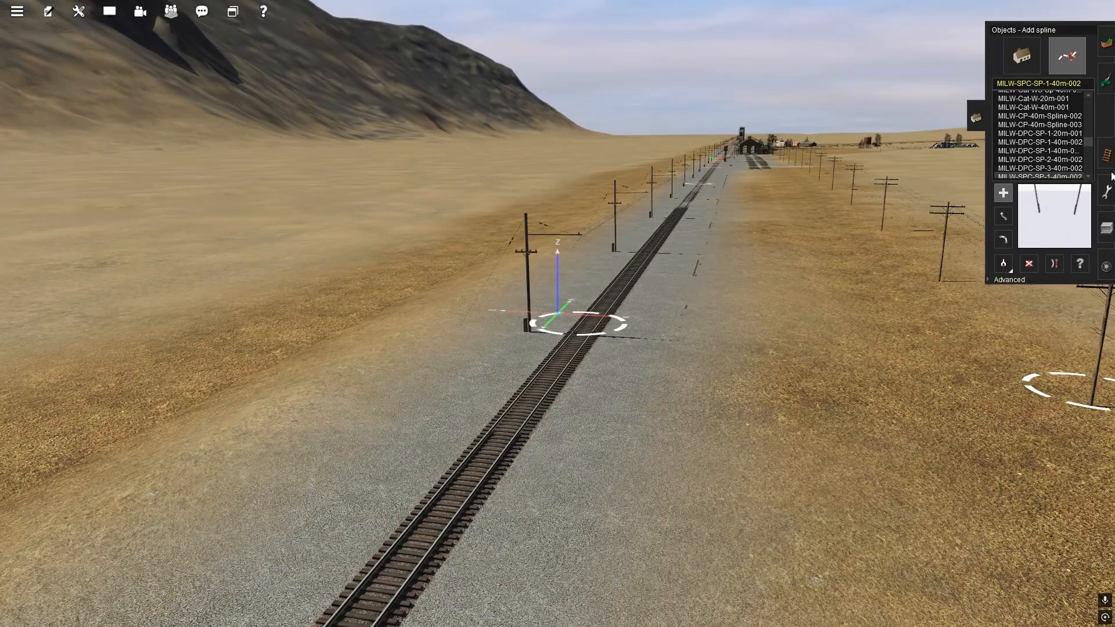
Try out the MILW-Sub splines in turn, testing MILW-Sub-HV-WP-70m-003 on the ground beside the track
scroll(1040, 170, "down", 1)
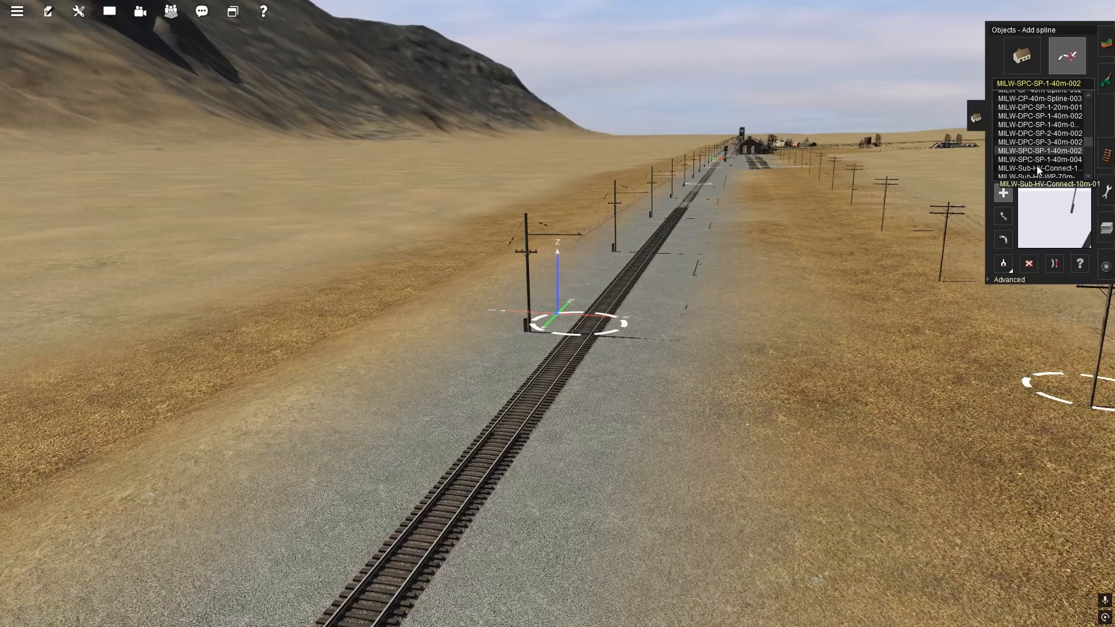
left_click(1036, 168)
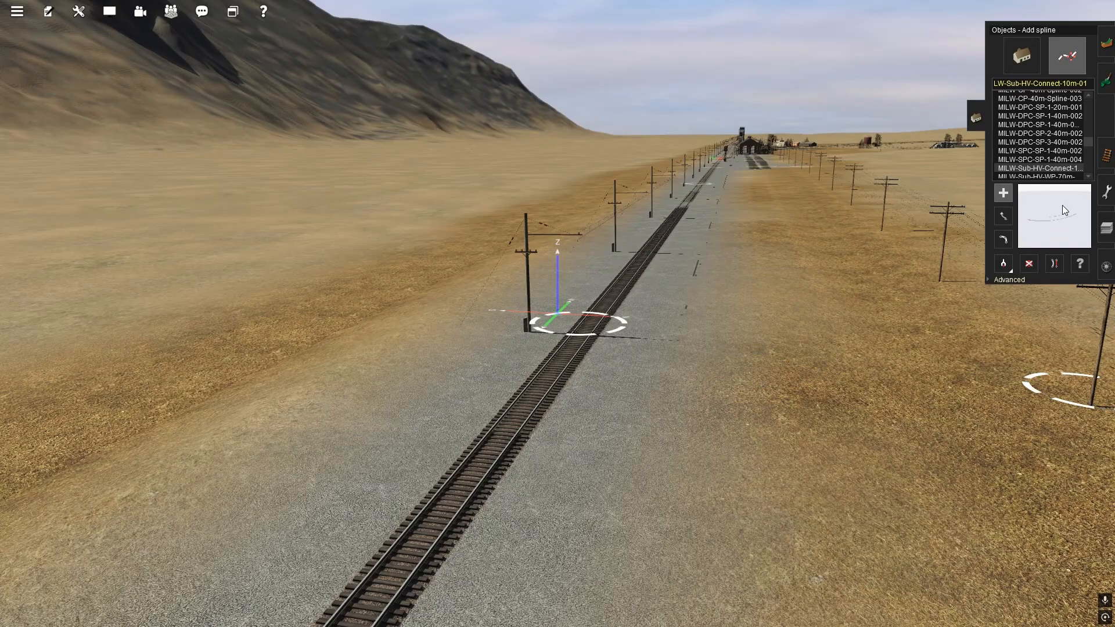
scroll(1048, 148, "down", 2)
left_click(1046, 149)
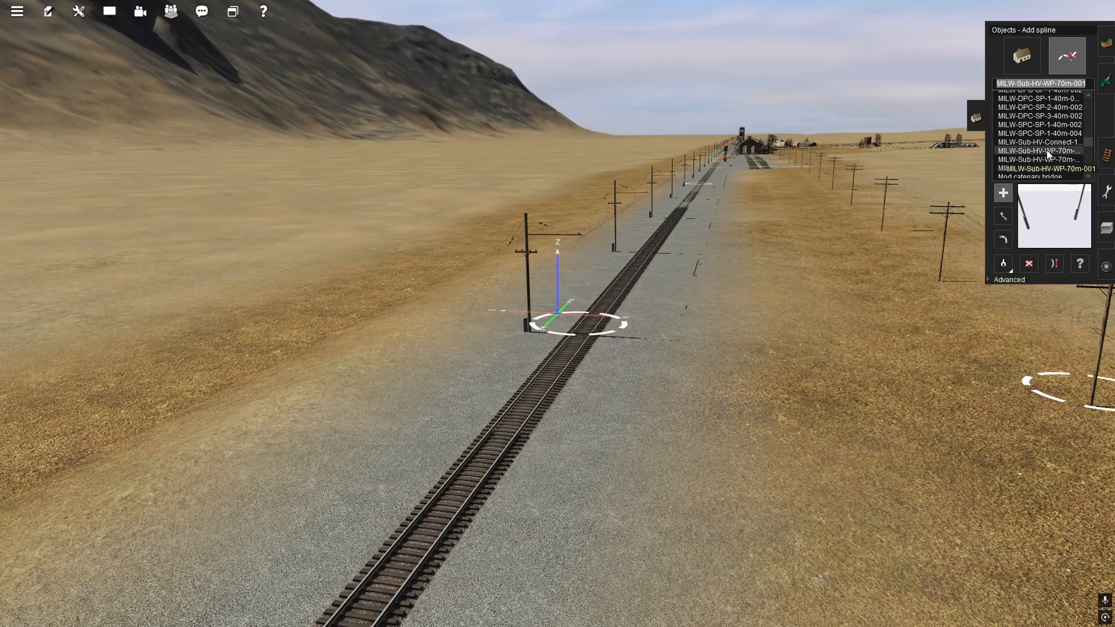
scroll(1037, 161, "down", 1)
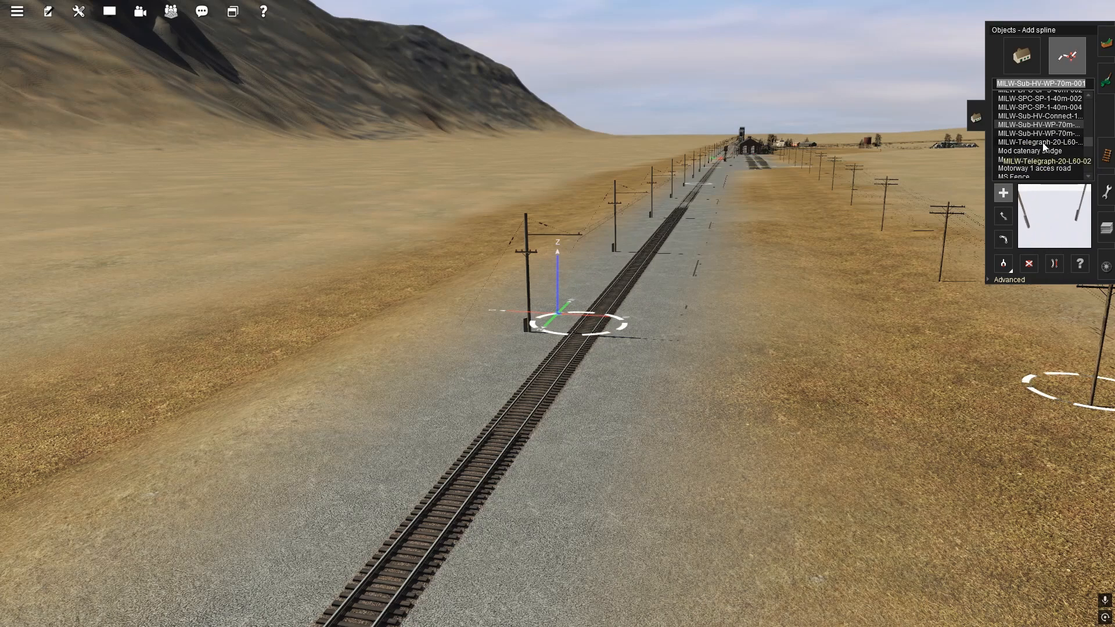
left_click(1043, 132)
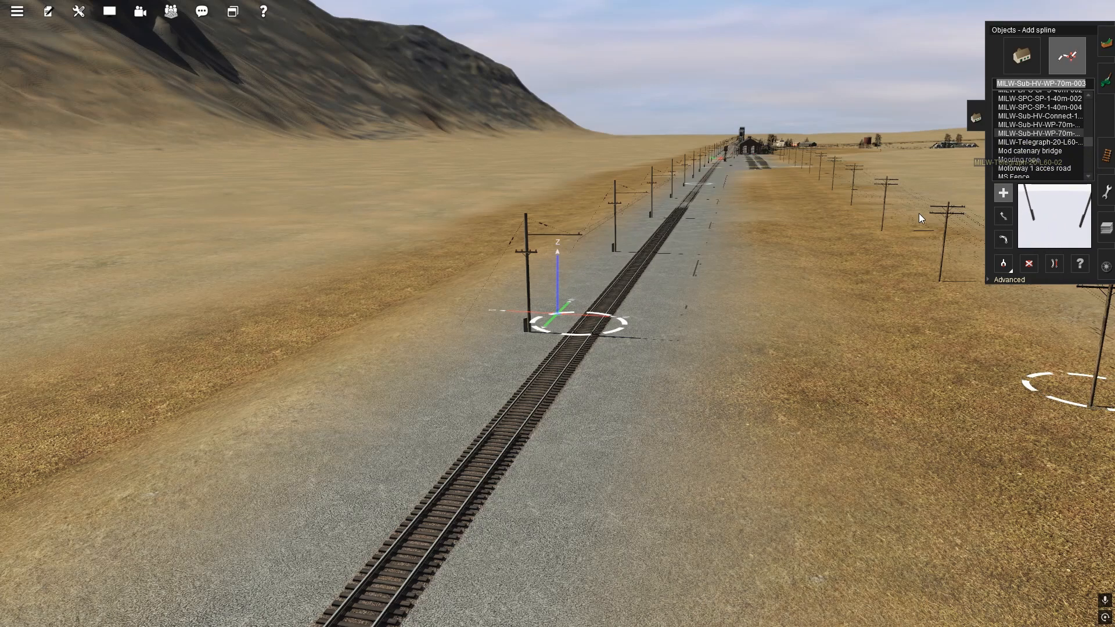
left_click(750, 369)
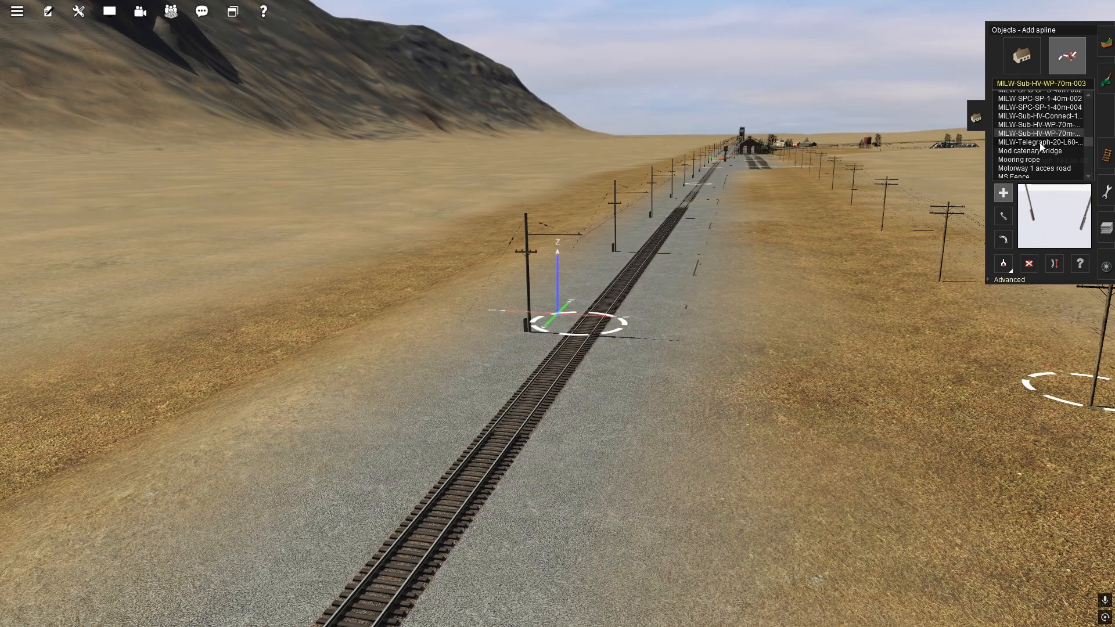
Try MILW-CP-40m-Spline-002 as a trial span between the track and the utility pole line
scroll(1039, 146, "up", 2)
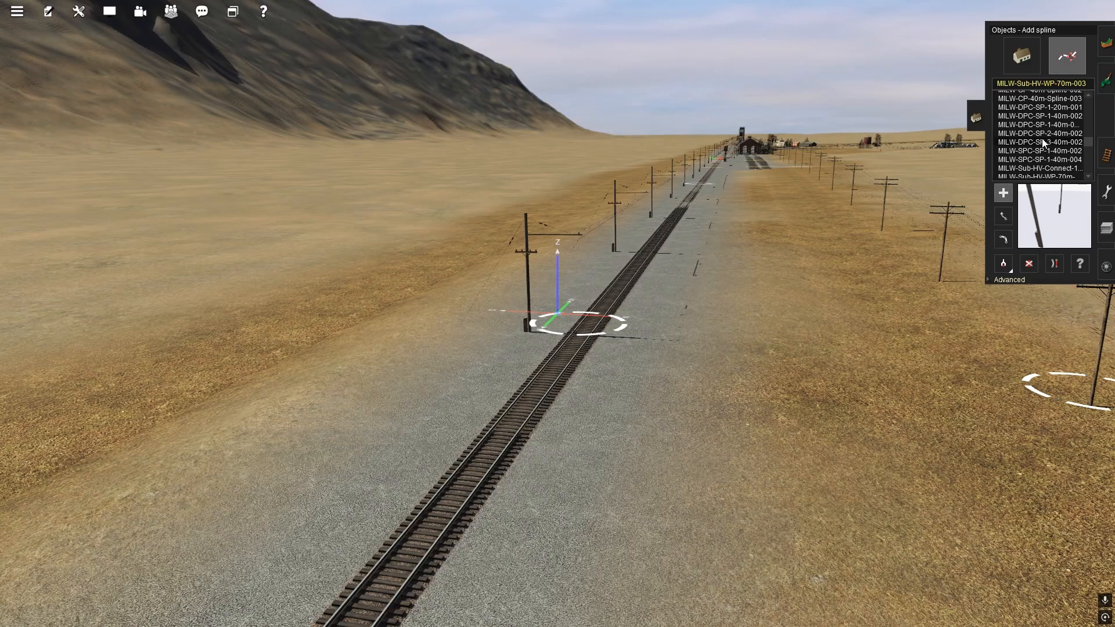
scroll(1040, 143, "up", 1)
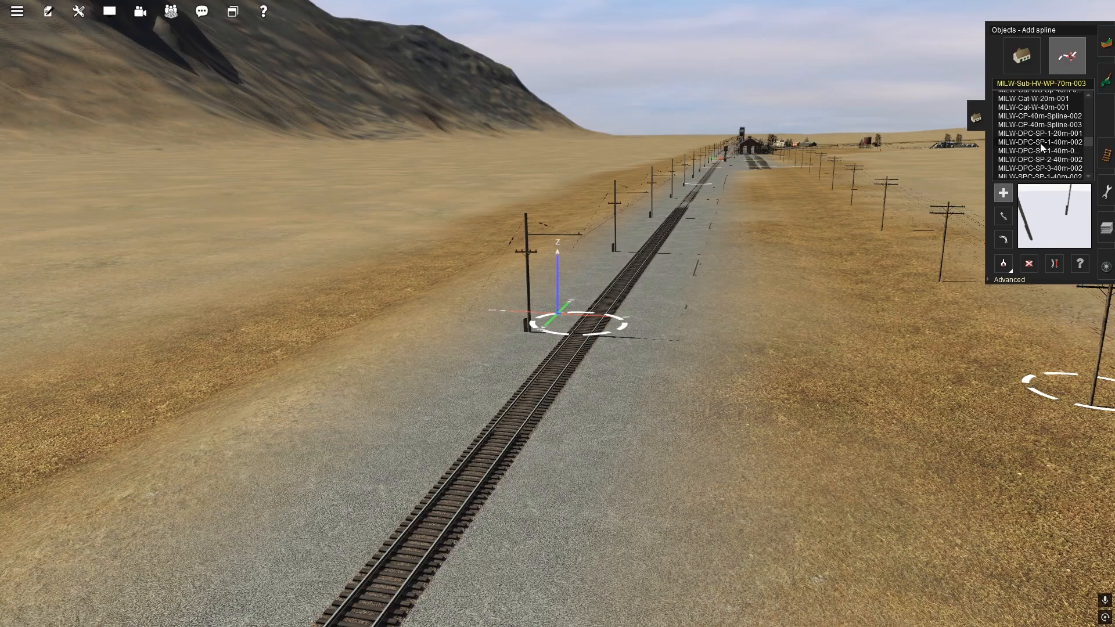
left_click(1043, 108)
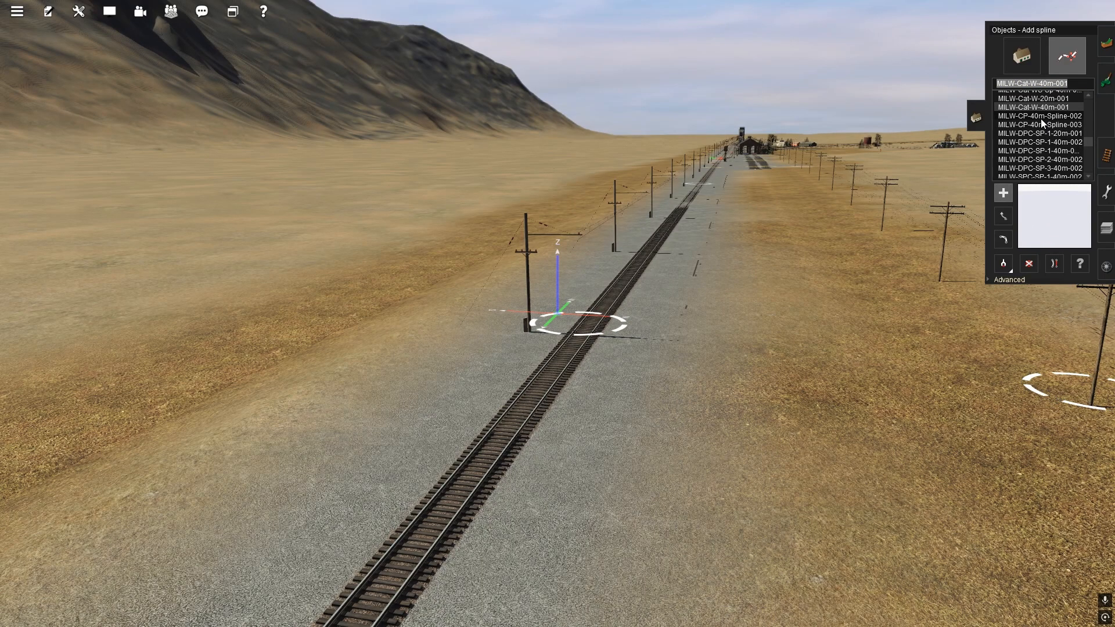
left_click(1042, 116)
left_click(768, 448)
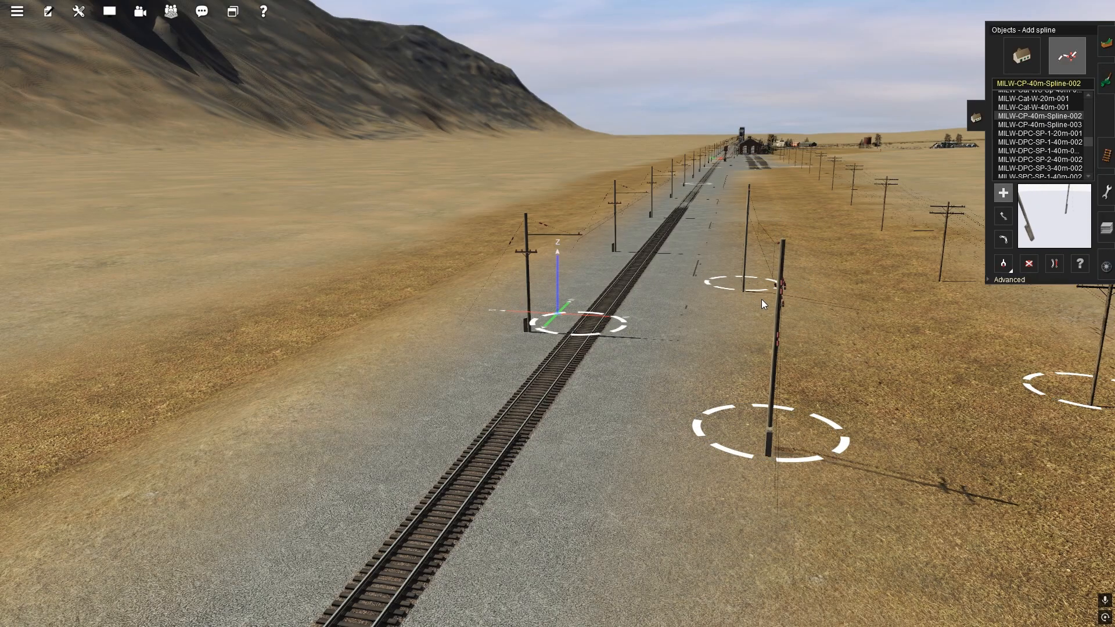
right_click_drag(761, 298, 707, 328)
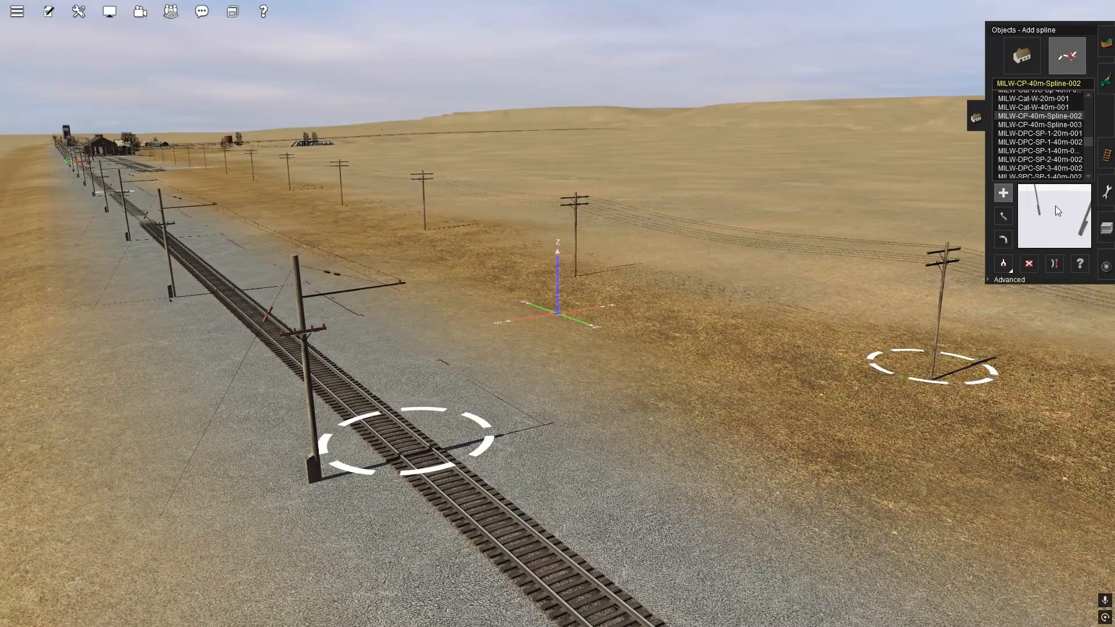
Try the overhead wire splines MILW-Cat-WSS-Sp-40m-001 and MILW-Cat-WS-Sp-40m-001 beside the track
scroll(1058, 144, "up", 1)
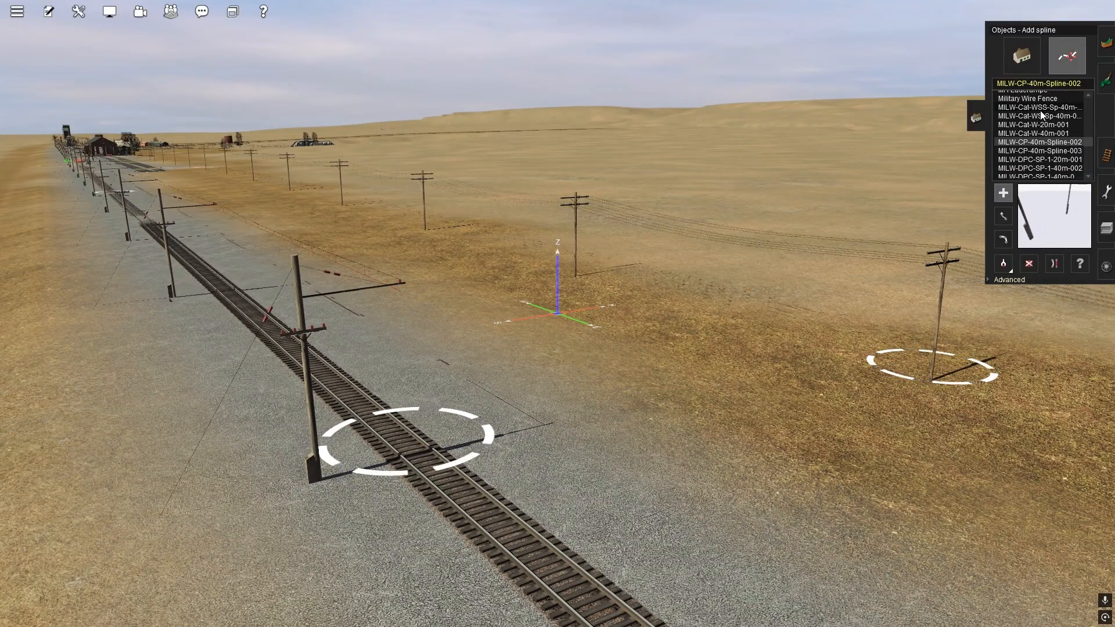
scroll(1040, 137, "up", 1)
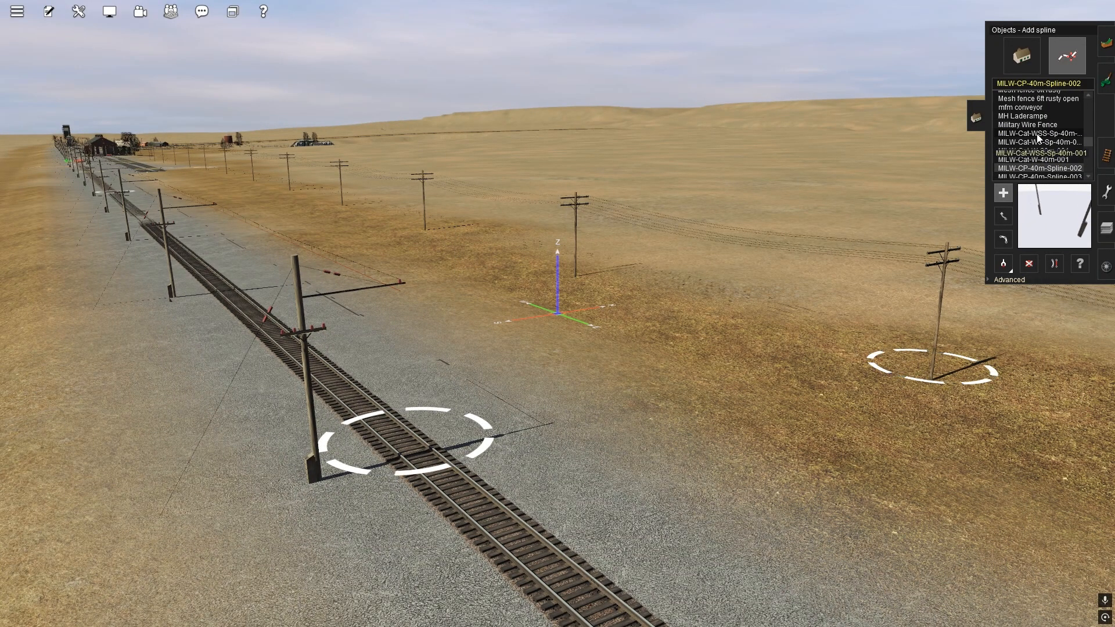
left_click(1036, 134)
left_click(636, 390)
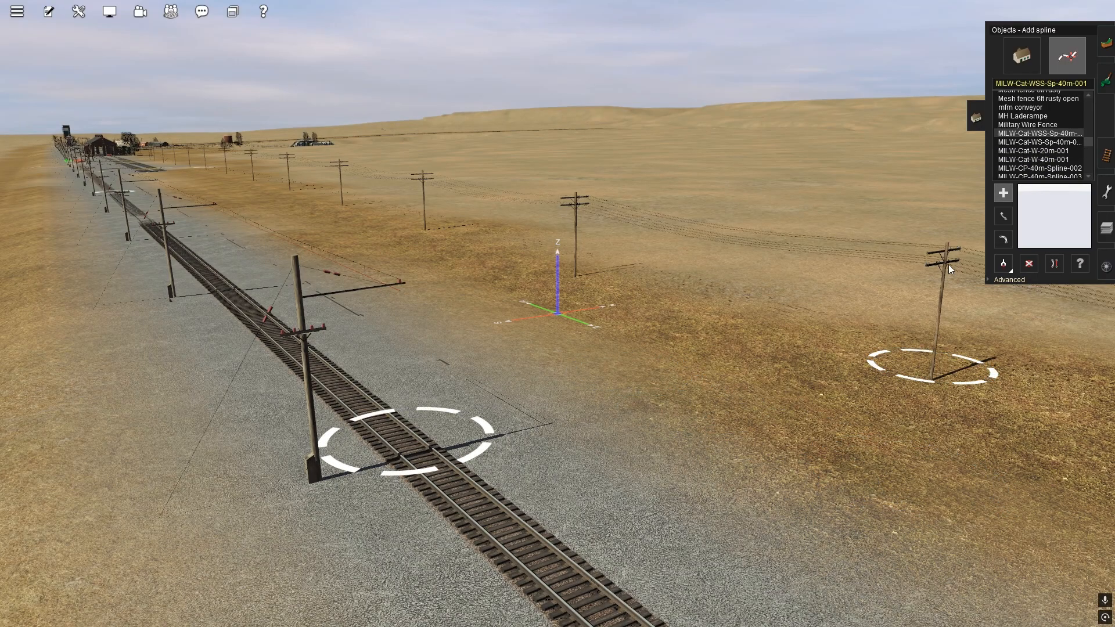
left_click(1027, 143)
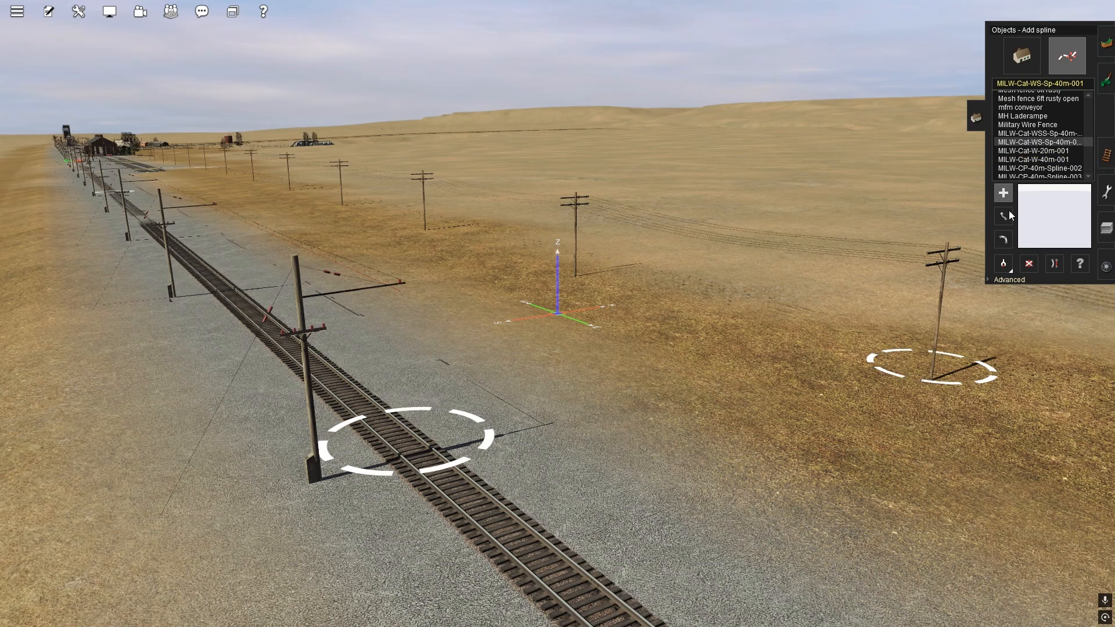
Test a span of MILW-CP-40m-Spline-002 and one of MILW-CP-40m-Spline-003 beside the track, undoing each
scroll(1066, 153, "down", 1)
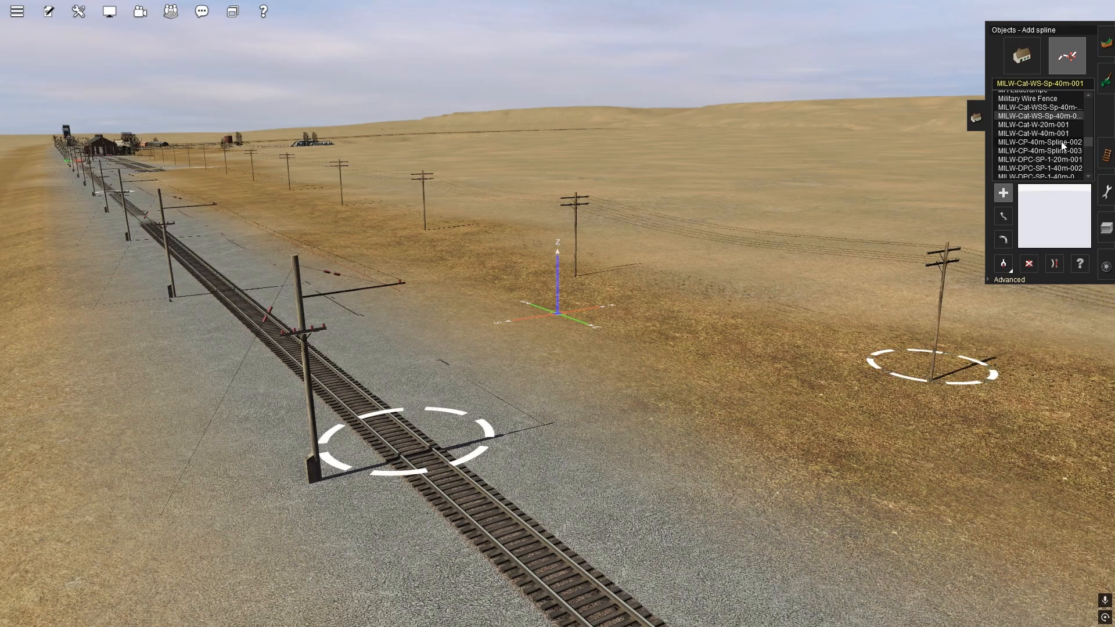
left_click(1039, 141)
left_click(557, 356)
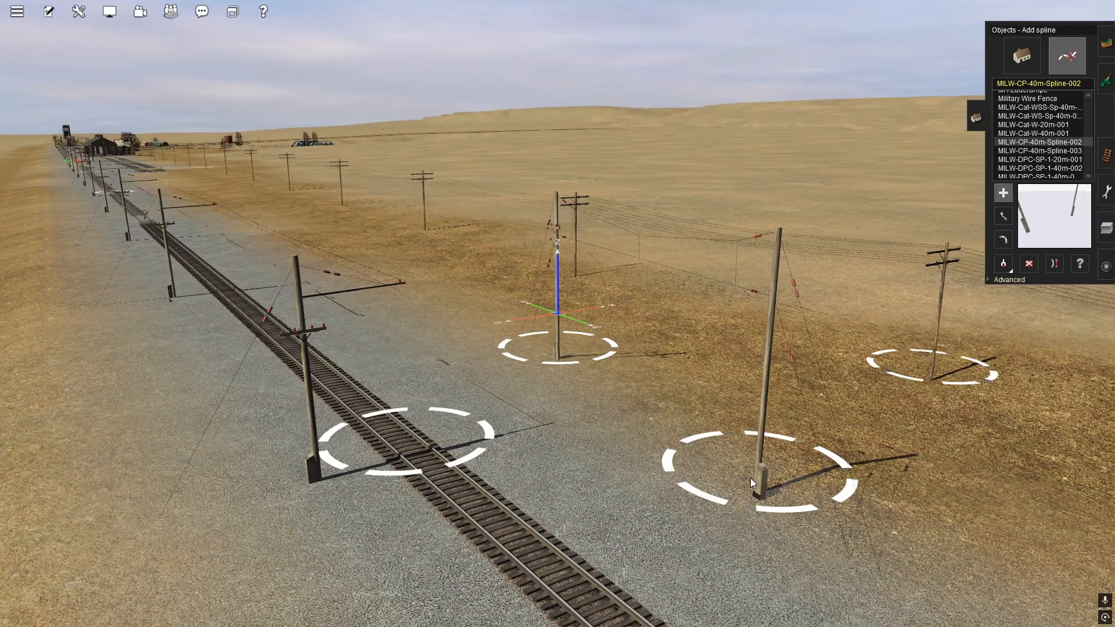
key("ctrl+z")
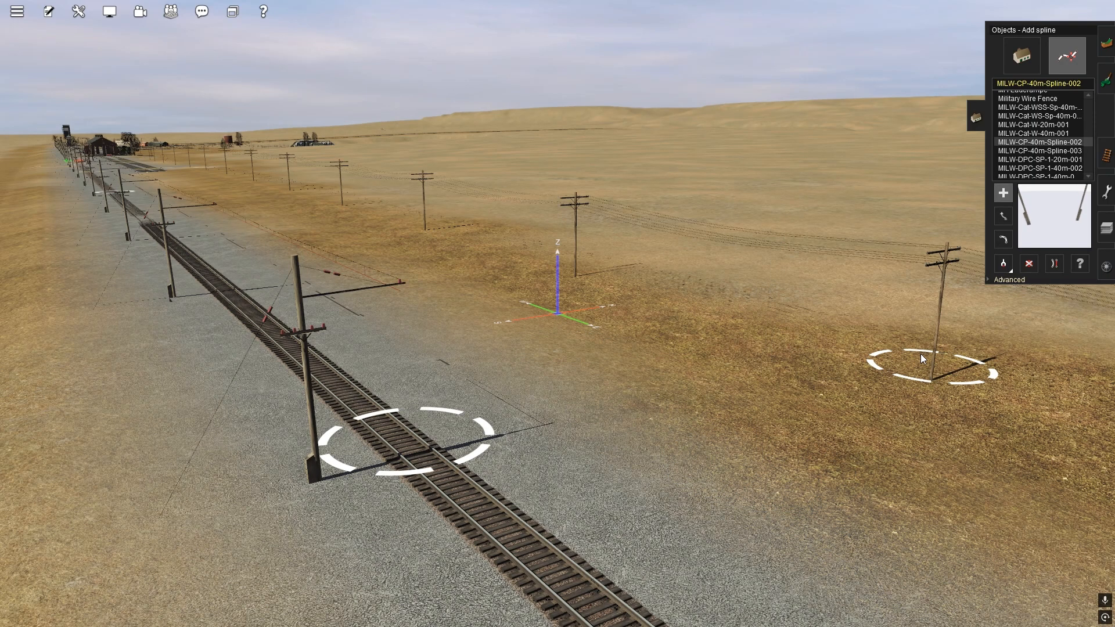
left_click(1047, 150)
left_click_drag(565, 406, 792, 542)
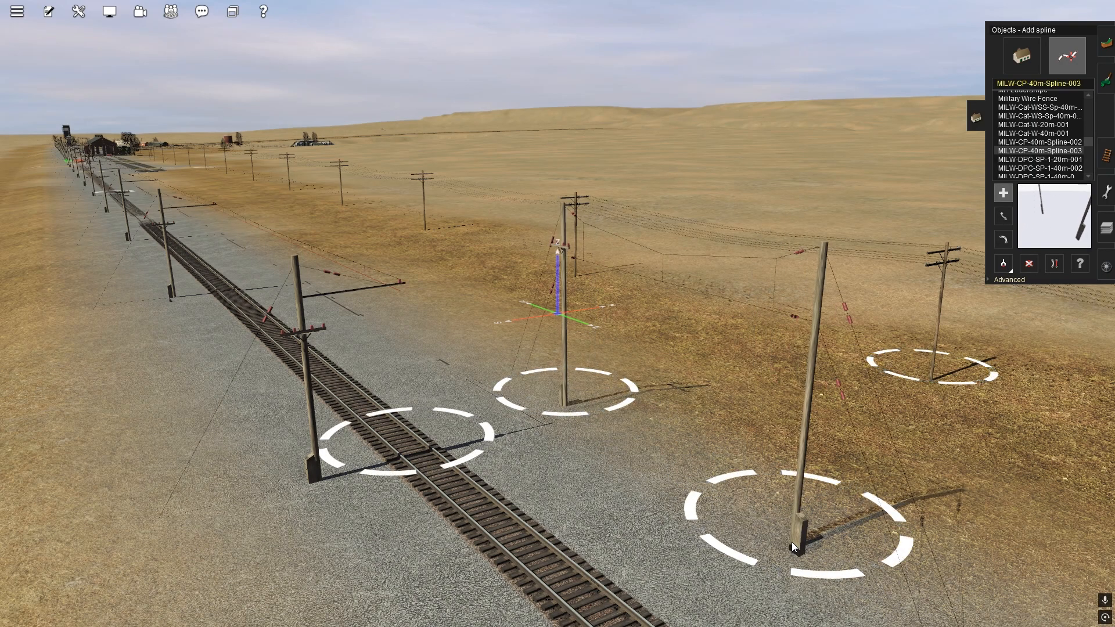
key("ctrl+z")
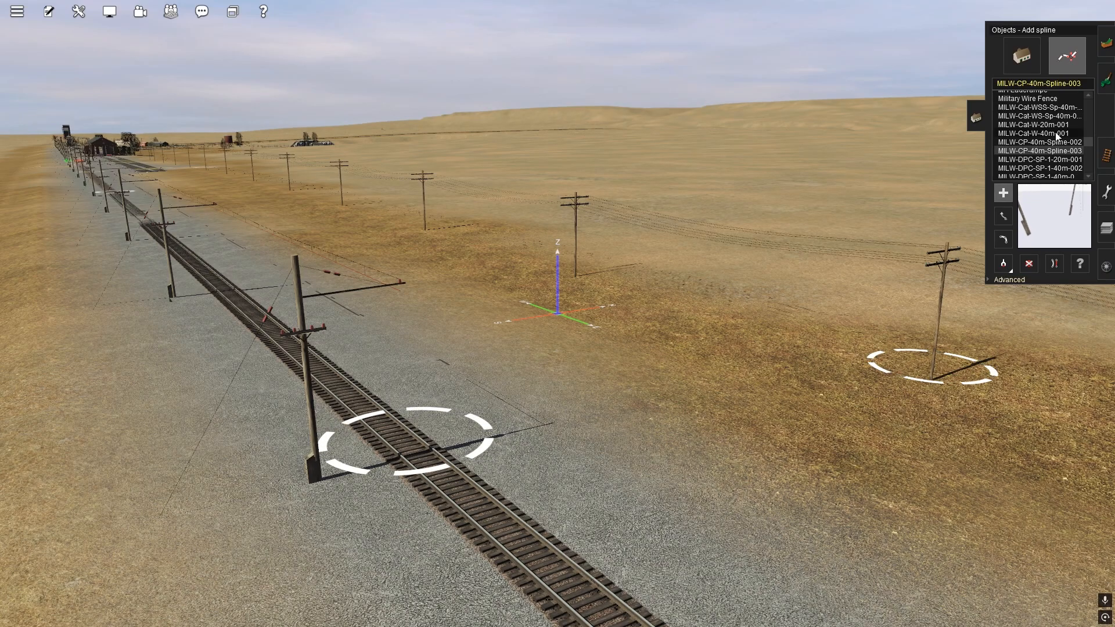
Test a span of the double-pole spline MILW-DPC-SP-1-20m-001 beside the track and undo it
left_click(1043, 159)
left_click_drag(545, 386, 858, 541)
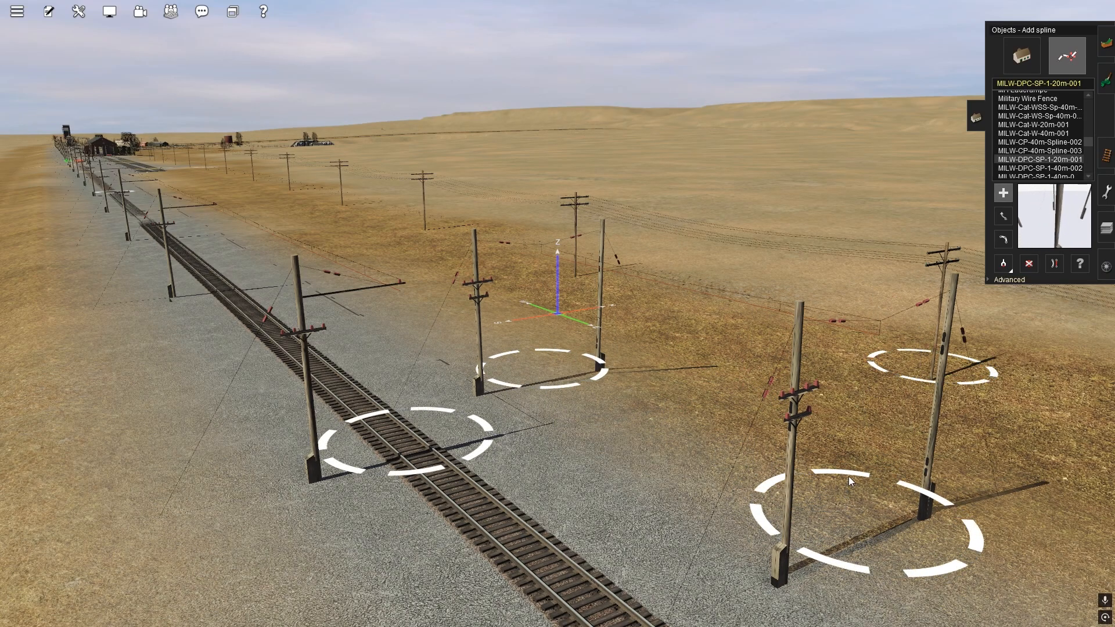
key("ctrl+z")
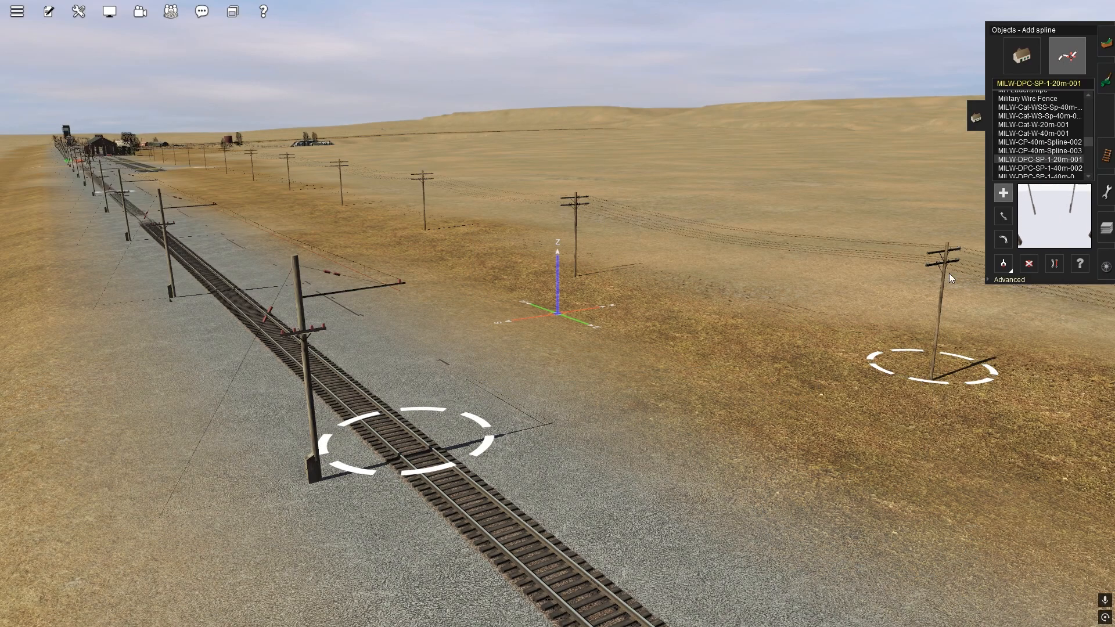
Place a span of MILW-DPC-SP-1-40m-002 between the track and the utility pole line
left_click(1040, 168)
left_click(503, 362)
left_click_drag(503, 362, 790, 520)
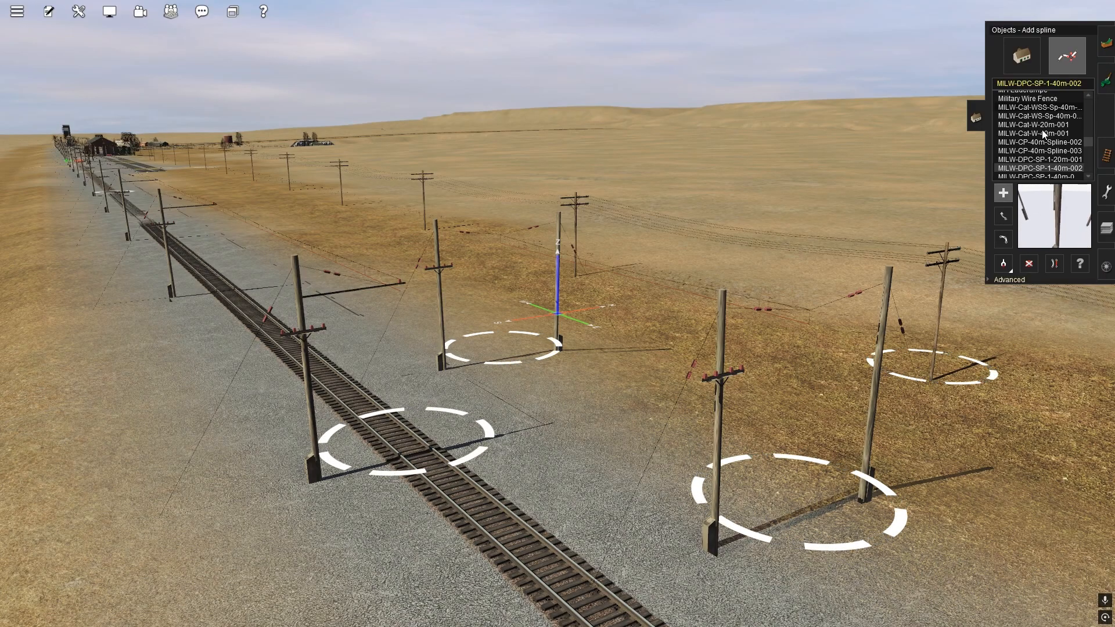
Place a span of MILW-DPC-SP-1-40m-002B on the grass across the track from the utility pole line
scroll(1040, 131, "down", 1)
left_click(1034, 151)
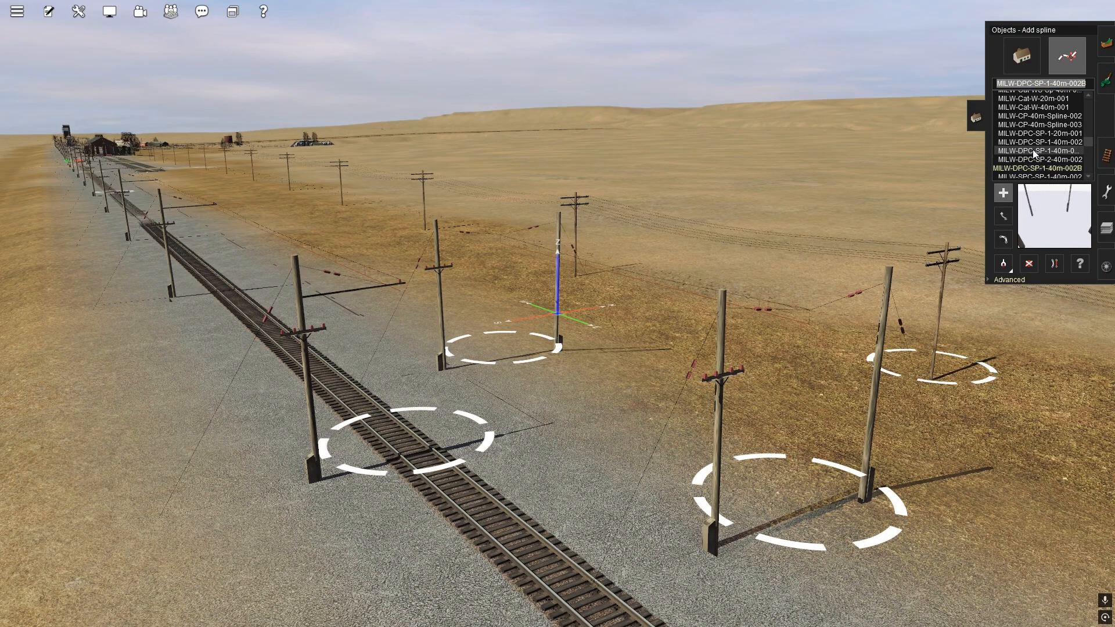
right_click_drag(608, 449, 294, 386)
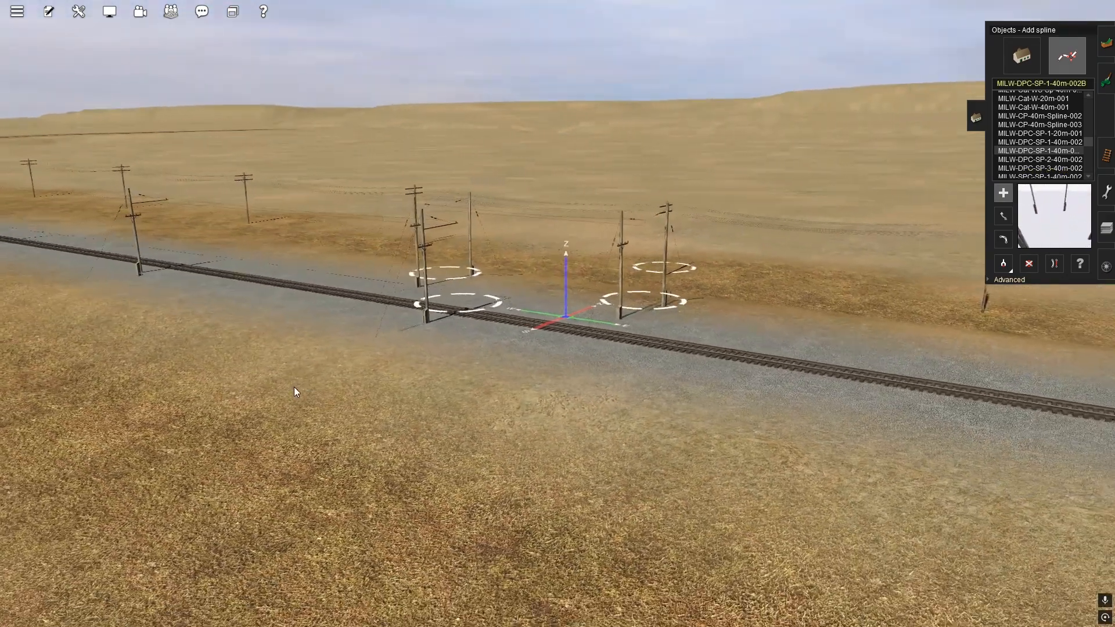
left_click(294, 387)
left_click(677, 469)
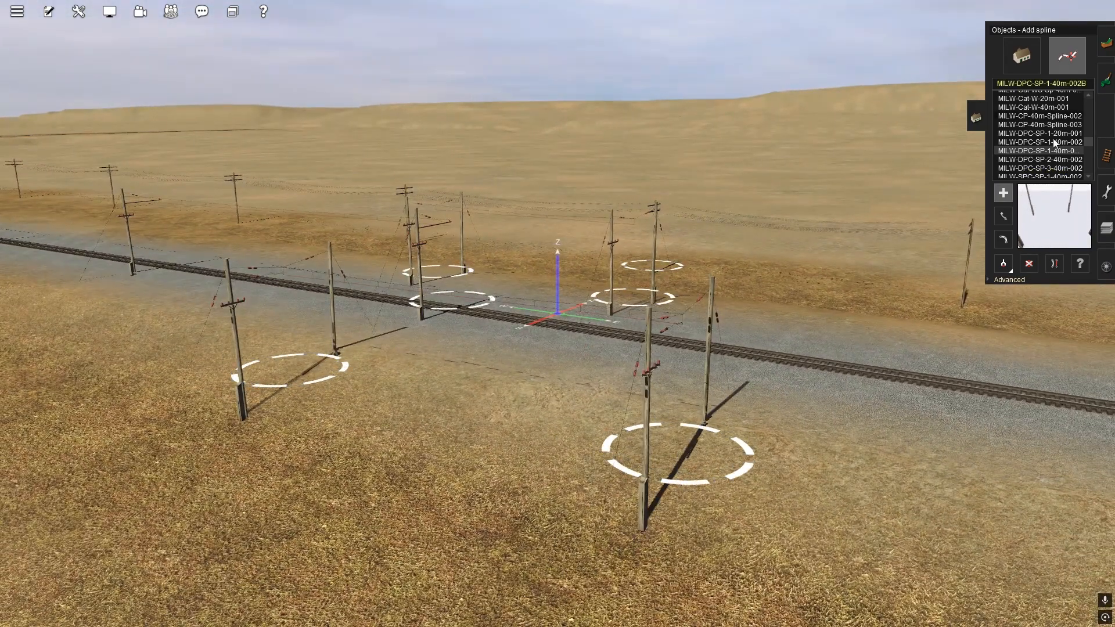
Place a span of MILW-DPC-SP-2-40m-002 on the grass beyond the MILW-DPC-SP-1-40m-002B span
left_click(1040, 159)
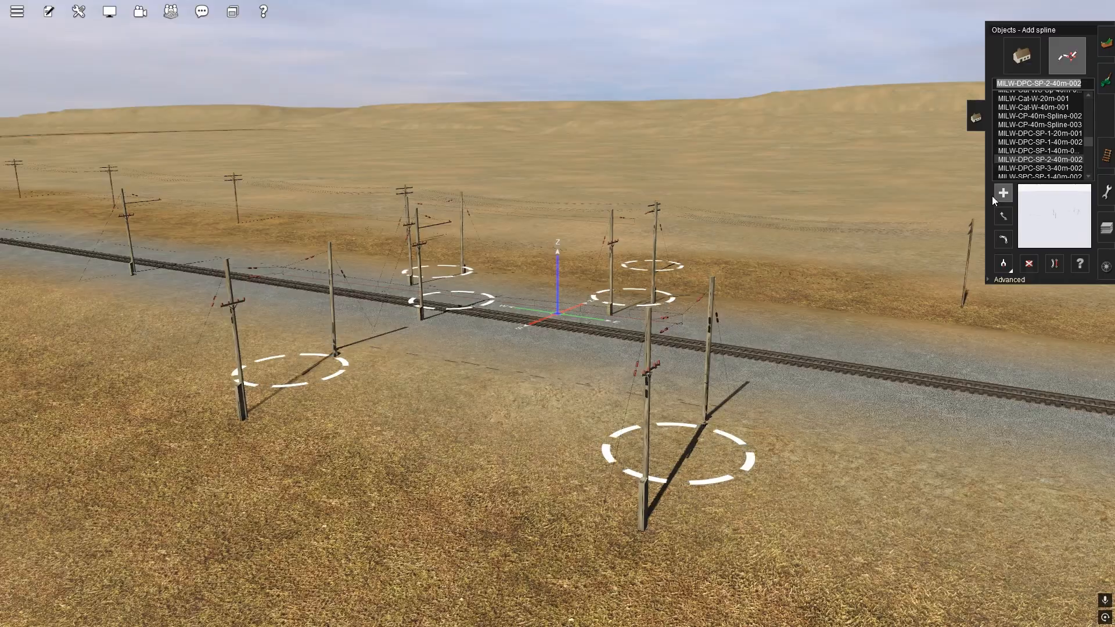
left_click(352, 510)
left_click(701, 541)
right_click_drag(701, 542, 657, 418)
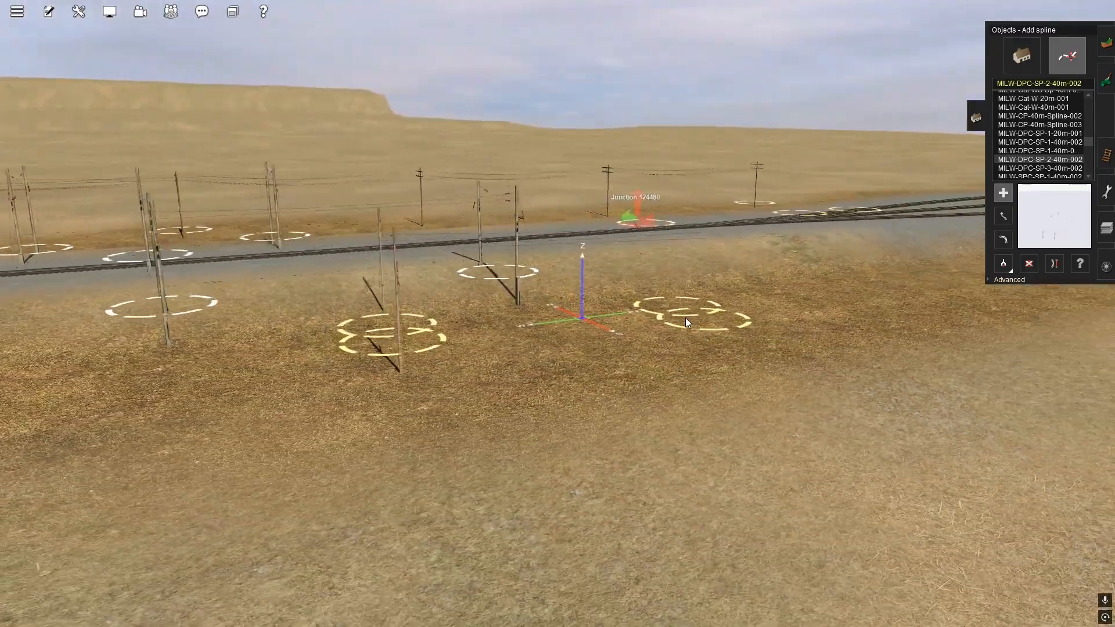
scroll(600, 298, "up", 2)
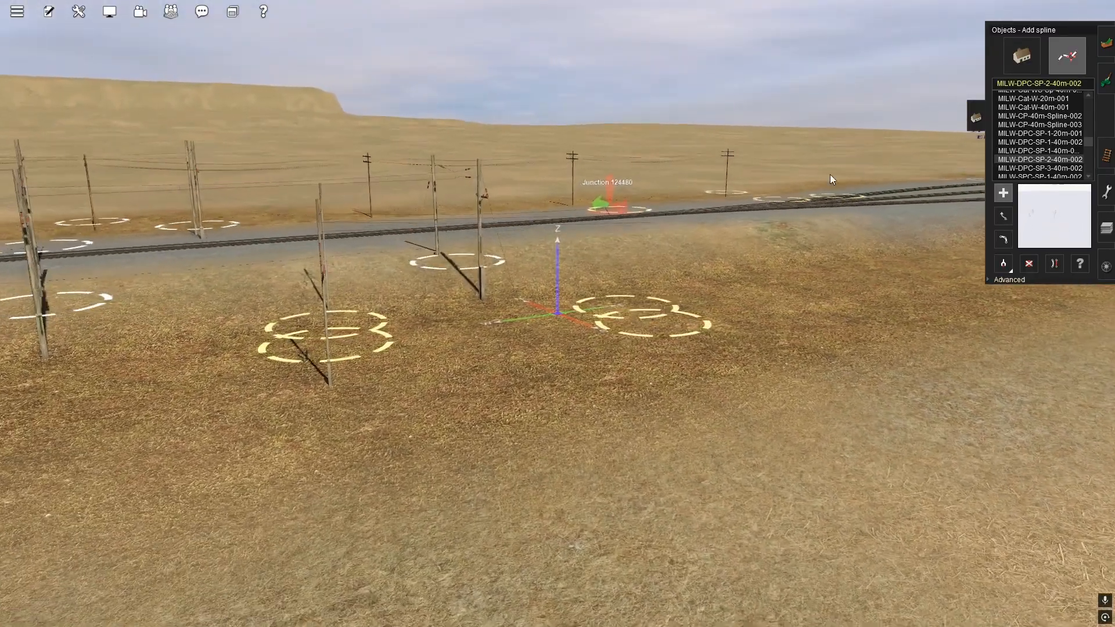
Place a span of MILW-DPC-SP-3-40m-002 on the grass beyond the MILW-DPC-SP-2-40m-002 span
left_click(1039, 168)
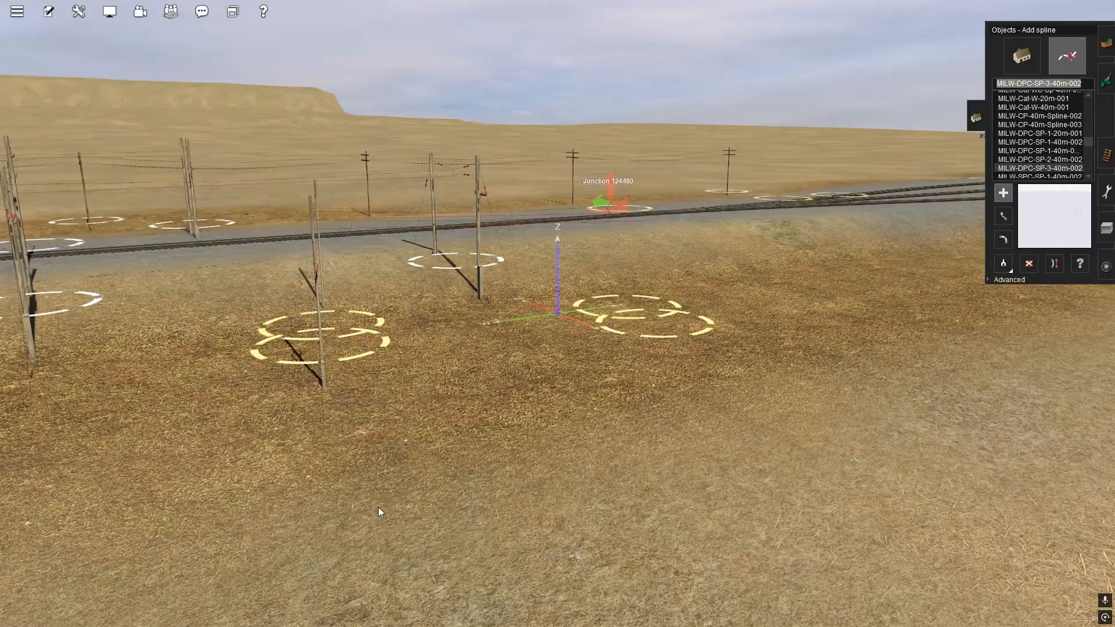
left_click(349, 500)
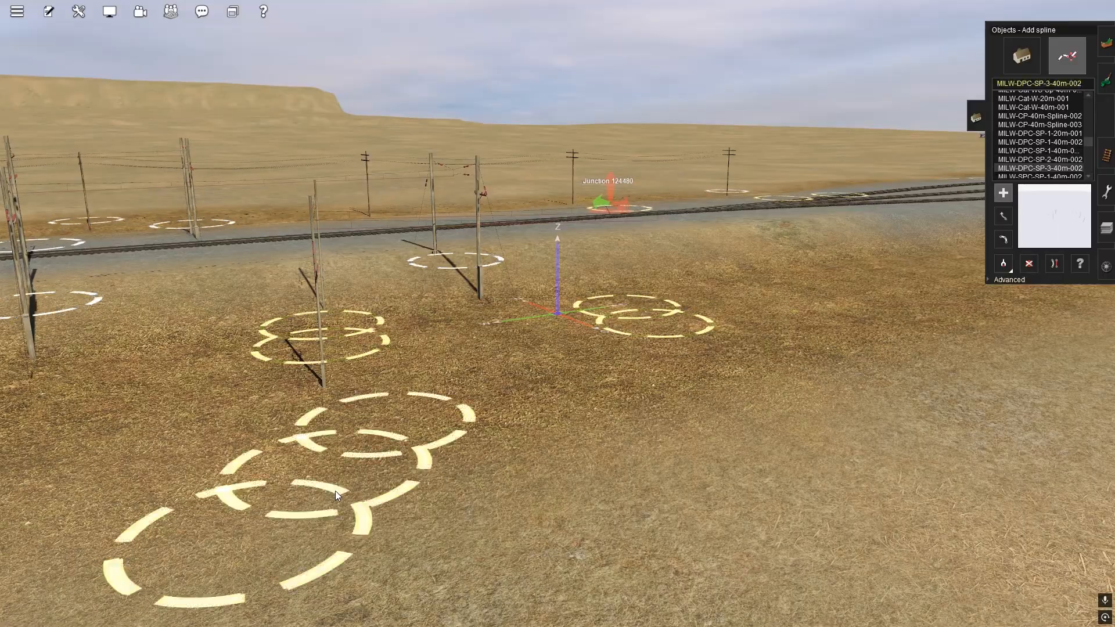
left_click(795, 433)
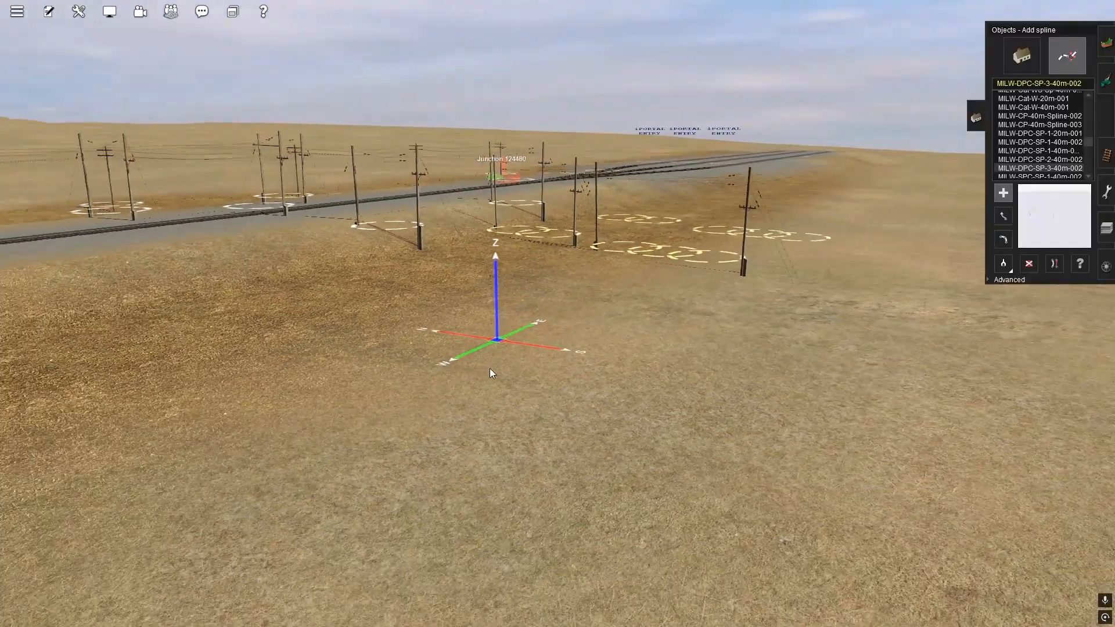
Place one span each of MILW-SPC-SP-1-40m-002 and MILW-SPC-SP-1-40m-004 side by side on the open grass beyond the other pole spans
scroll(1046, 164, "down", 1)
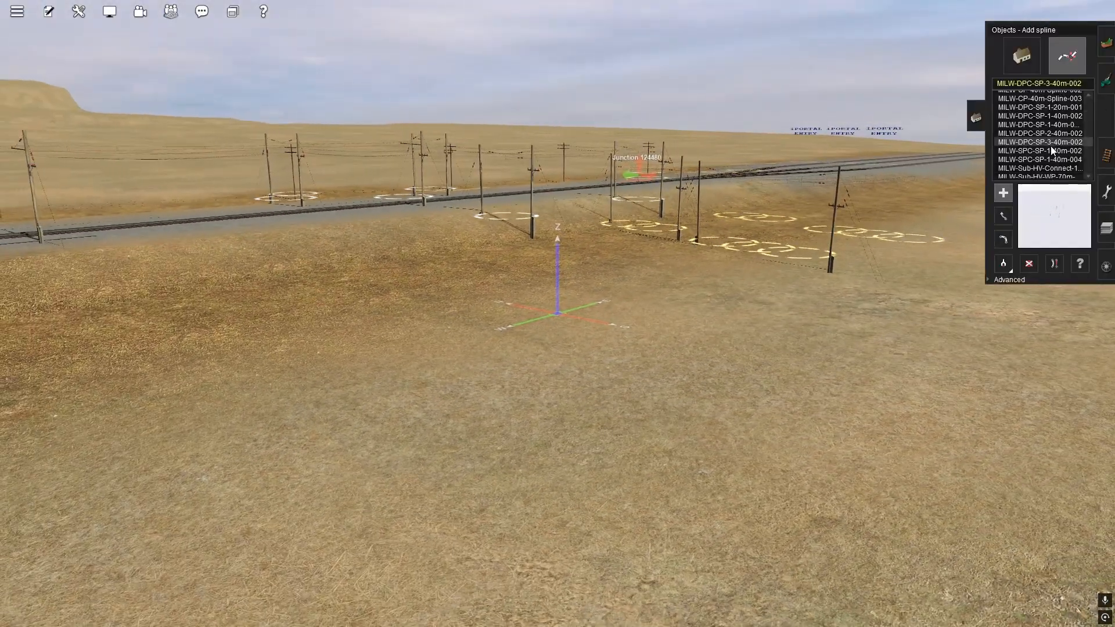
left_click(1045, 151)
left_click(395, 463)
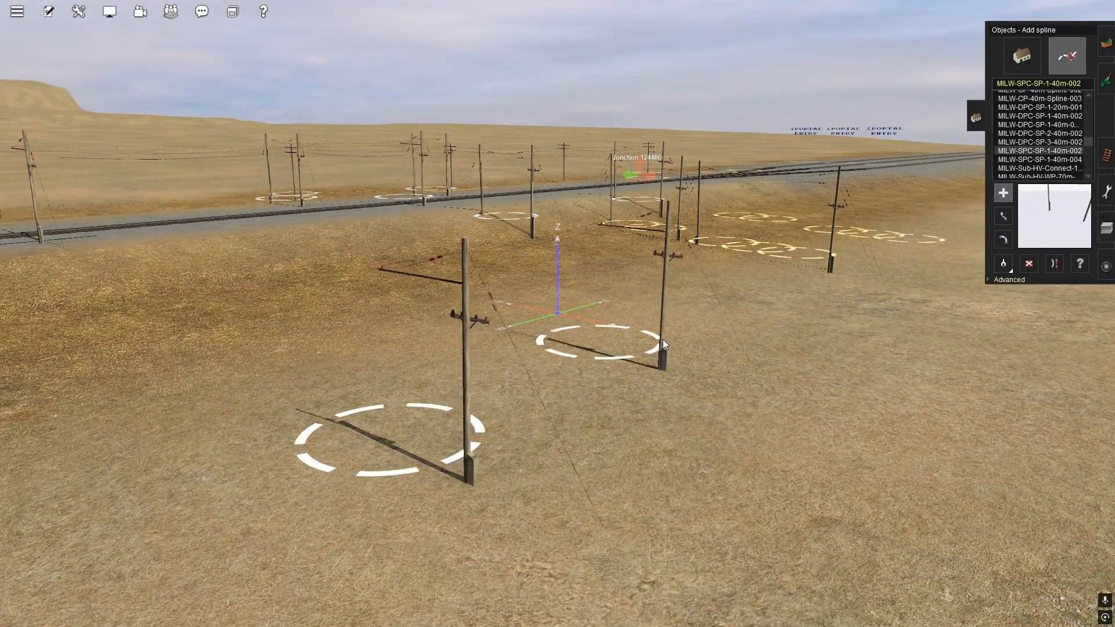
left_click(1039, 159)
left_click(474, 407)
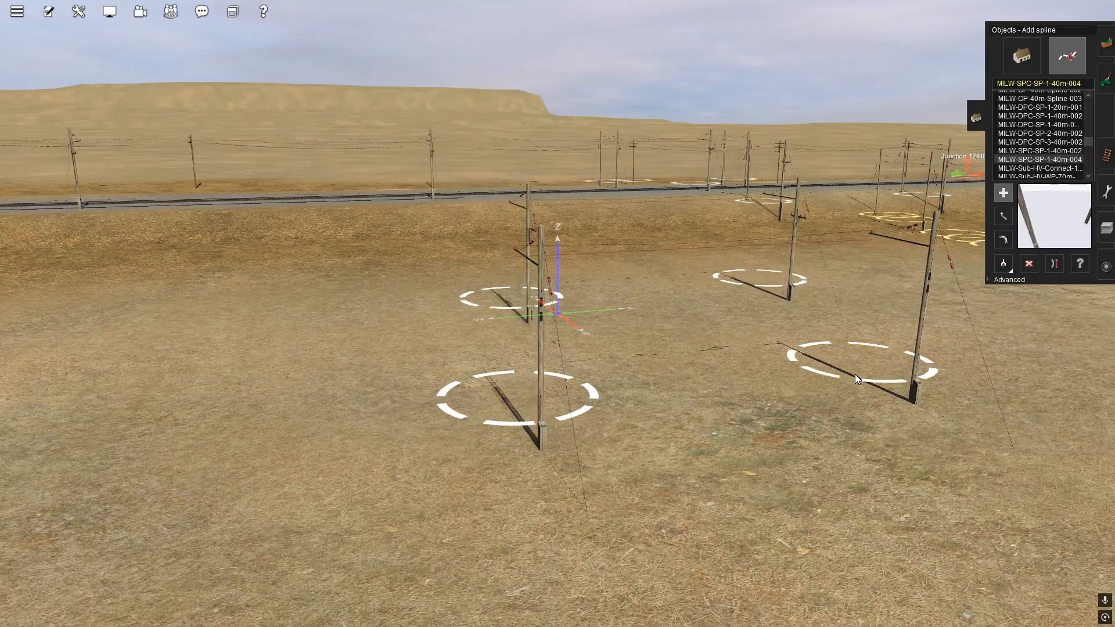
Place a span of MILW-Sub-HV-Connect-10m-01 on the grass beyond the MILW-SPC-SP-1-40m-004 span
scroll(1053, 145, "down", 1)
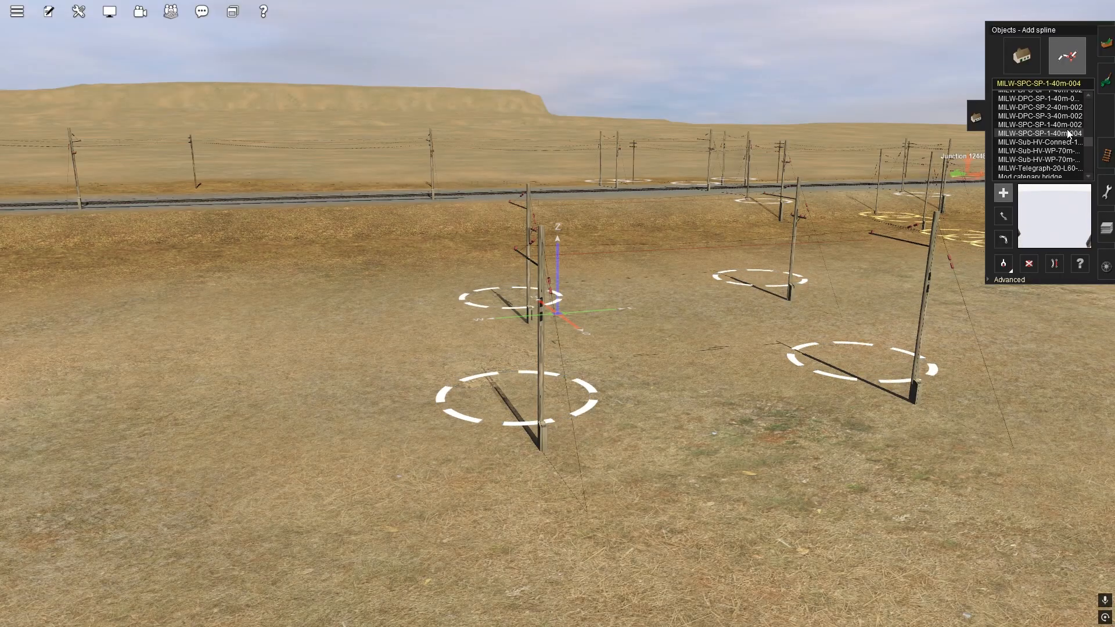
left_click(1039, 141)
left_click(545, 426)
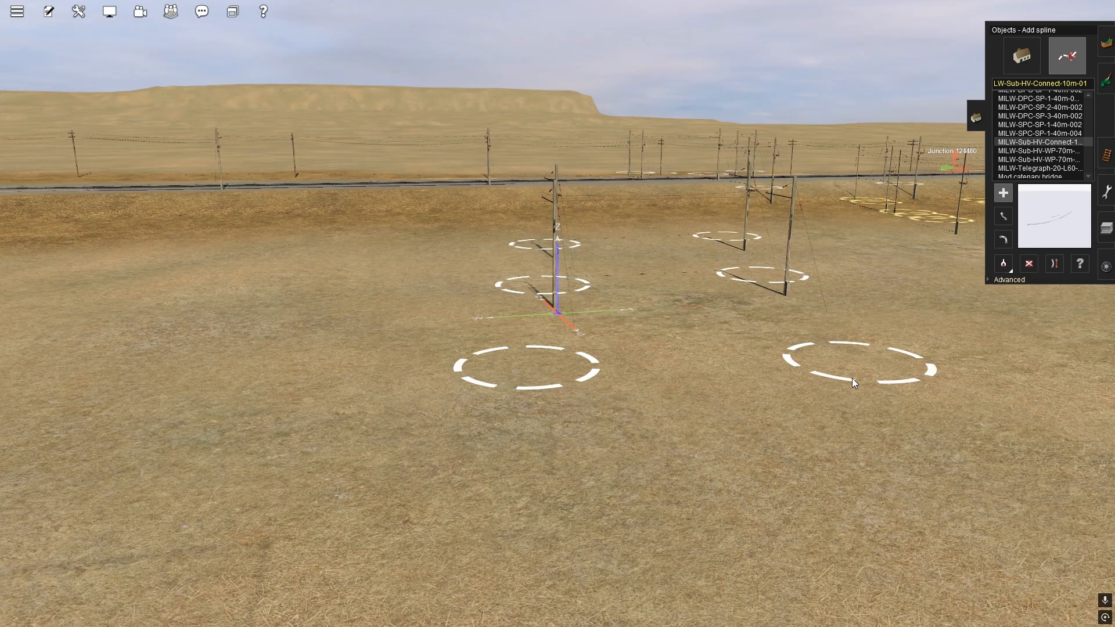
left_click(539, 367)
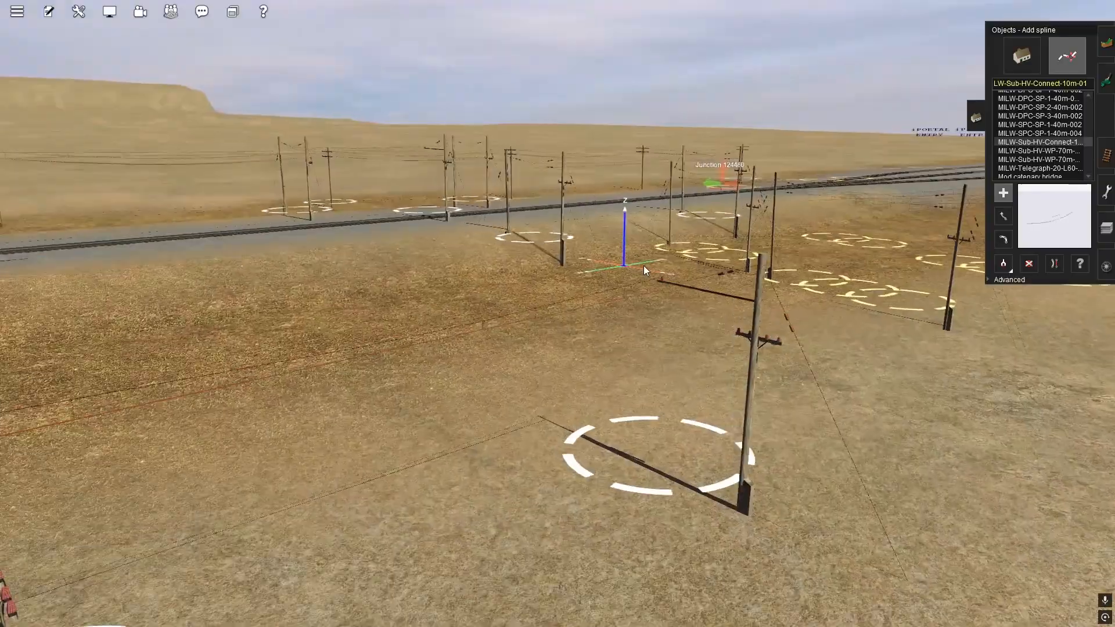
Sample the MILW-DPC-SP-1-40m-002B spline from the scene and extend the catenary over the track to just before Junction 124480
key("Up")
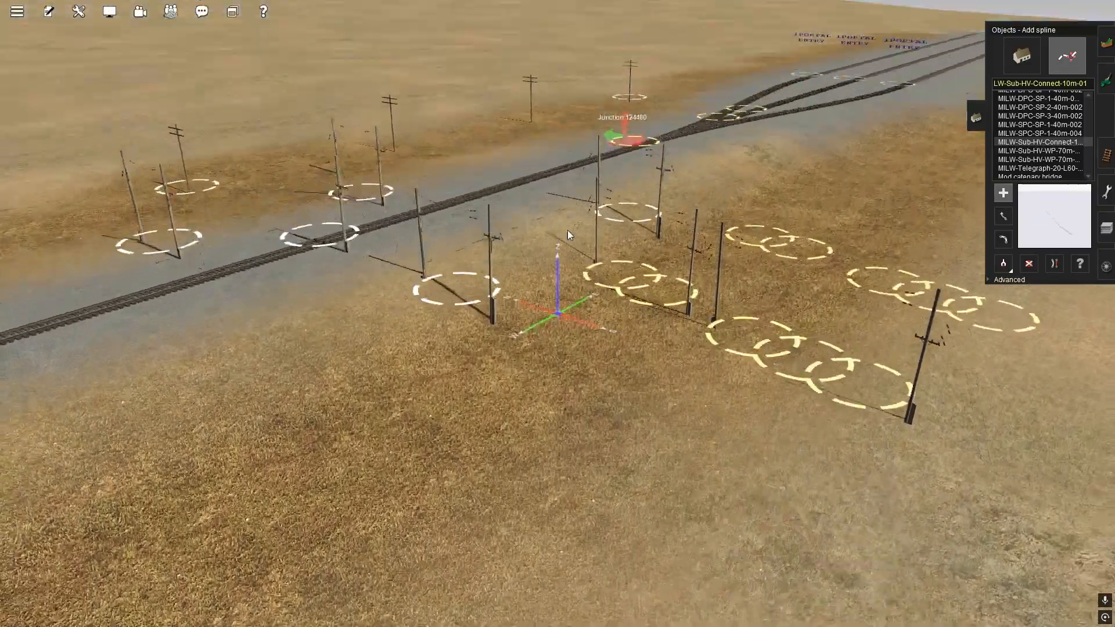
right_click_drag(567, 230, 557, 332)
key("Left")
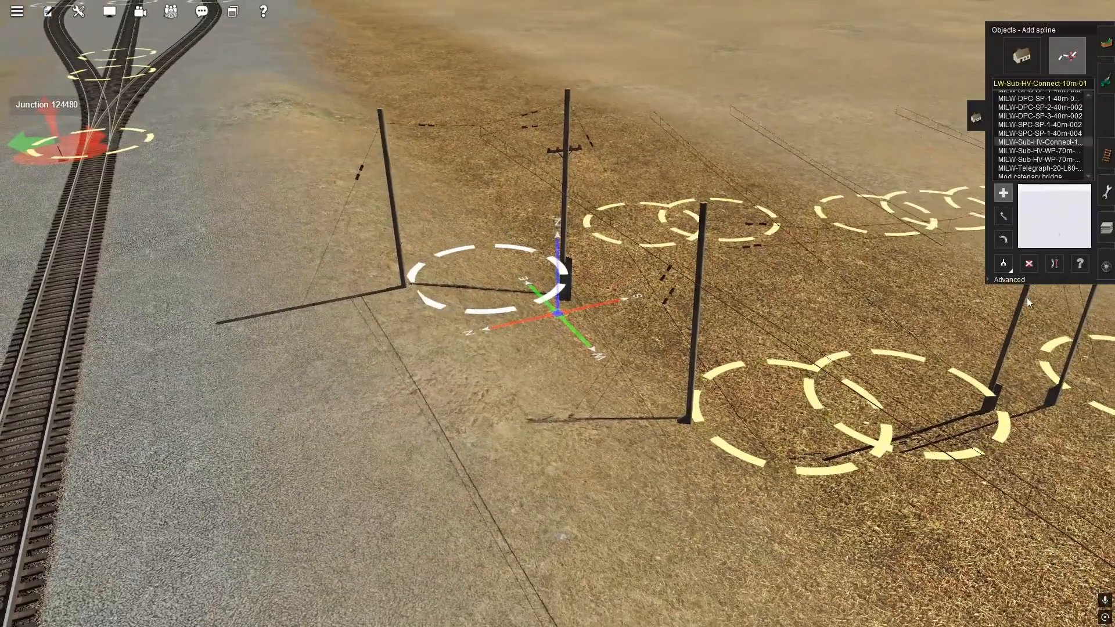
left_click(1003, 263)
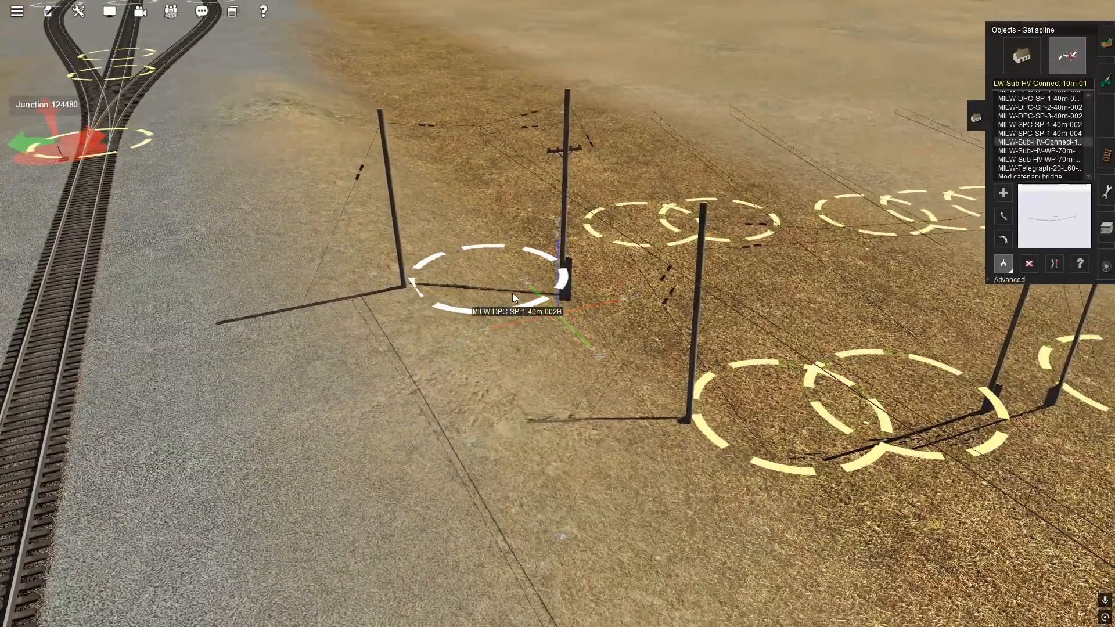
left_click(512, 294)
right_click_drag(322, 288, 525, 295)
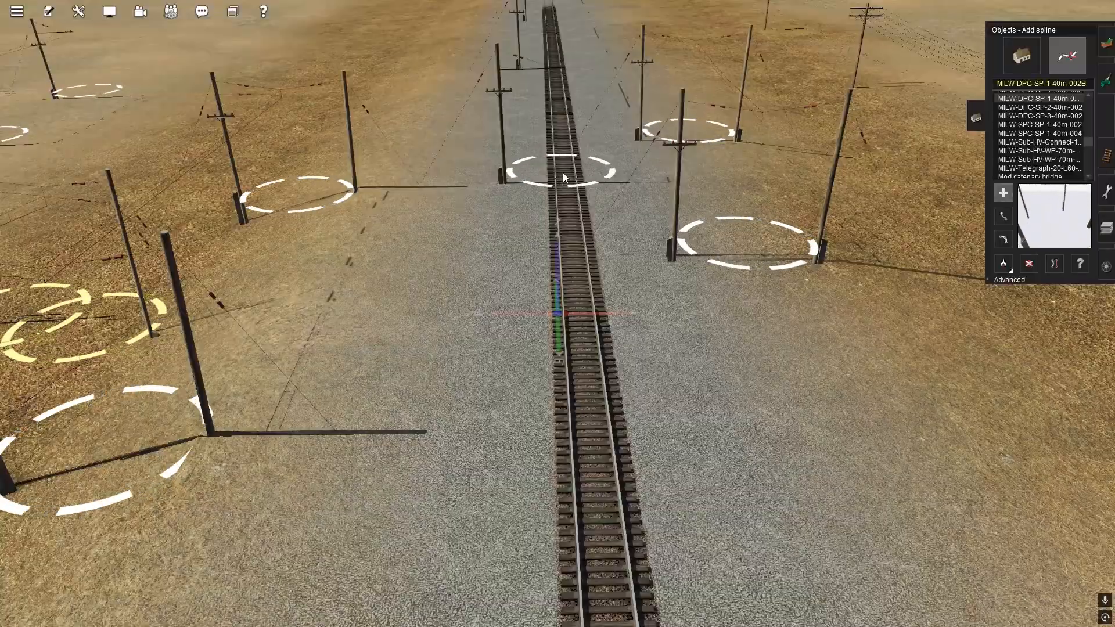
left_click_drag(561, 171, 571, 471)
right_click(571, 471)
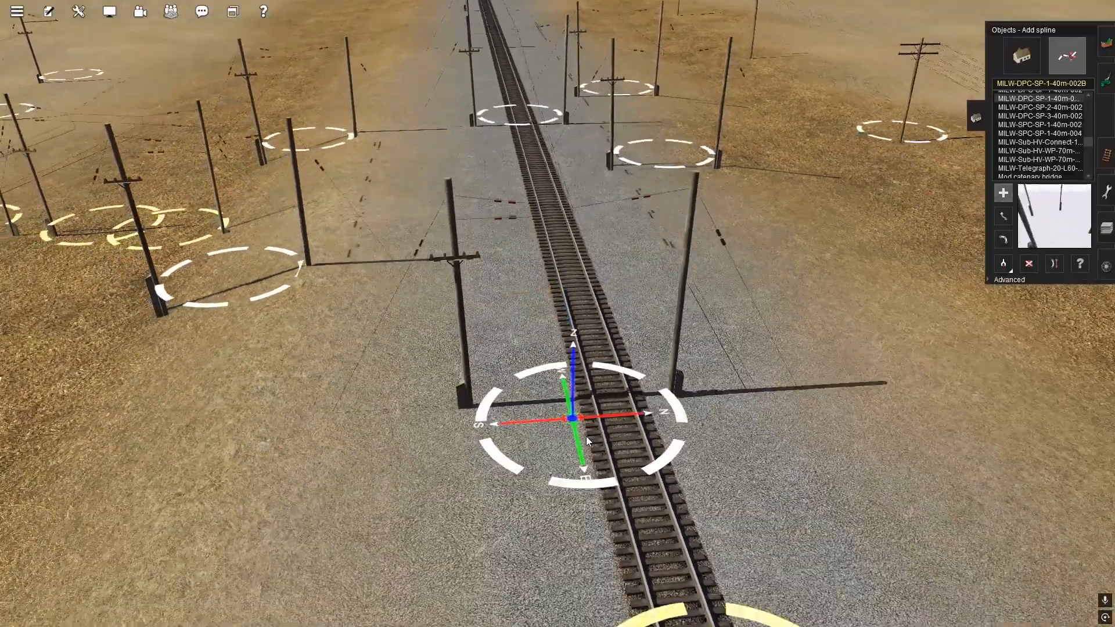
left_click_drag(590, 357, 615, 353)
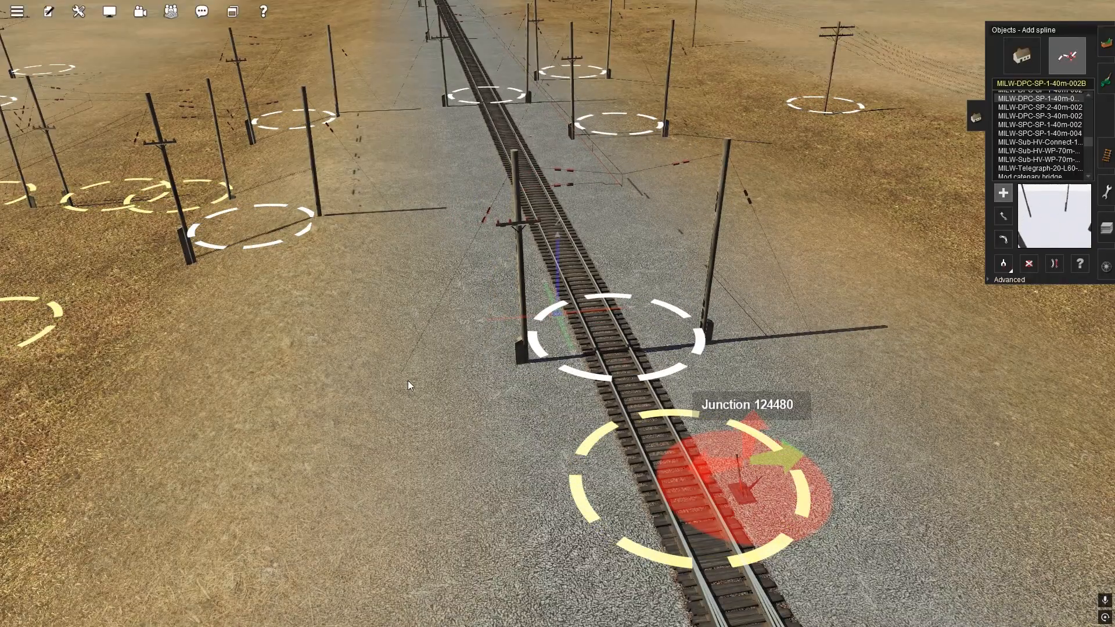
Delete the demonstration pole and wire splines from the grass across the track from the utility pole line
right_click_drag(408, 381, 430, 300)
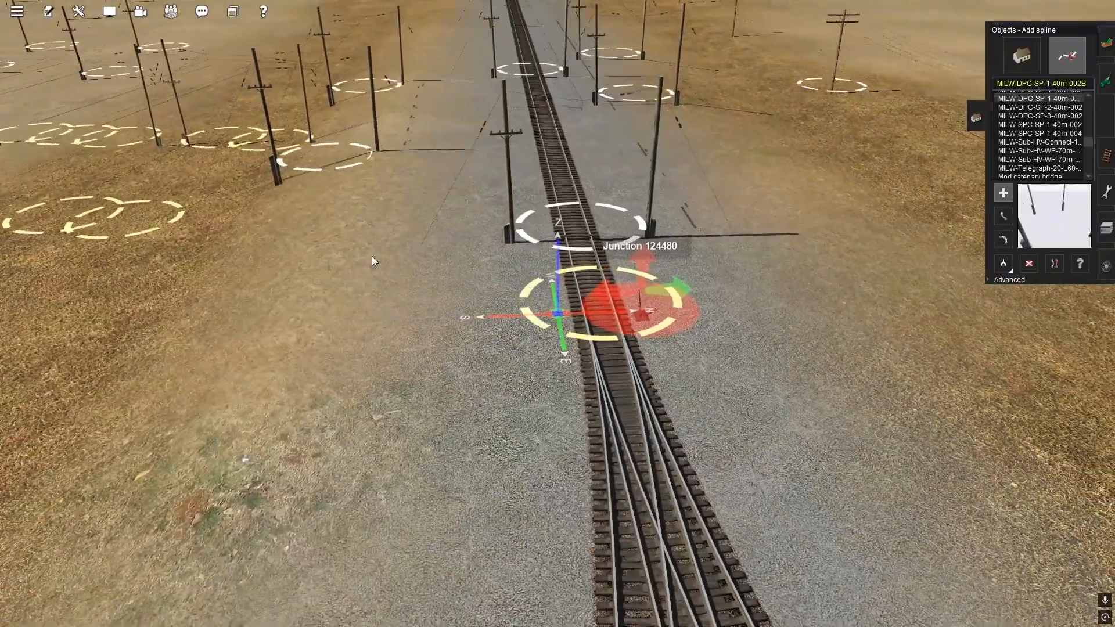
right_click_drag(360, 255, 584, 241)
left_click(1028, 264)
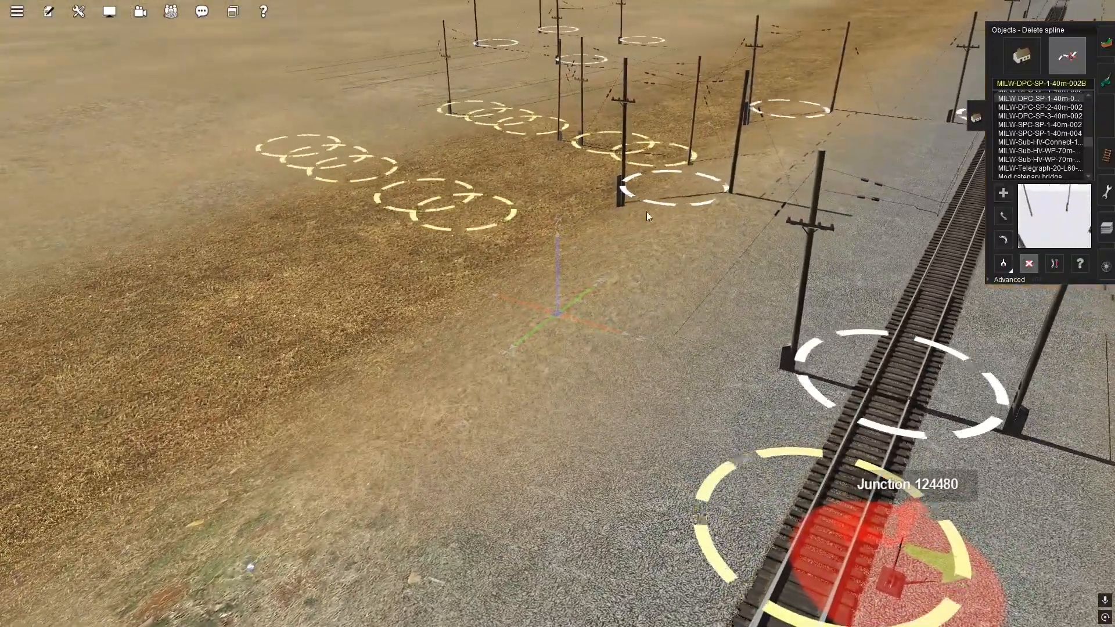
right_click_drag(663, 189, 484, 276)
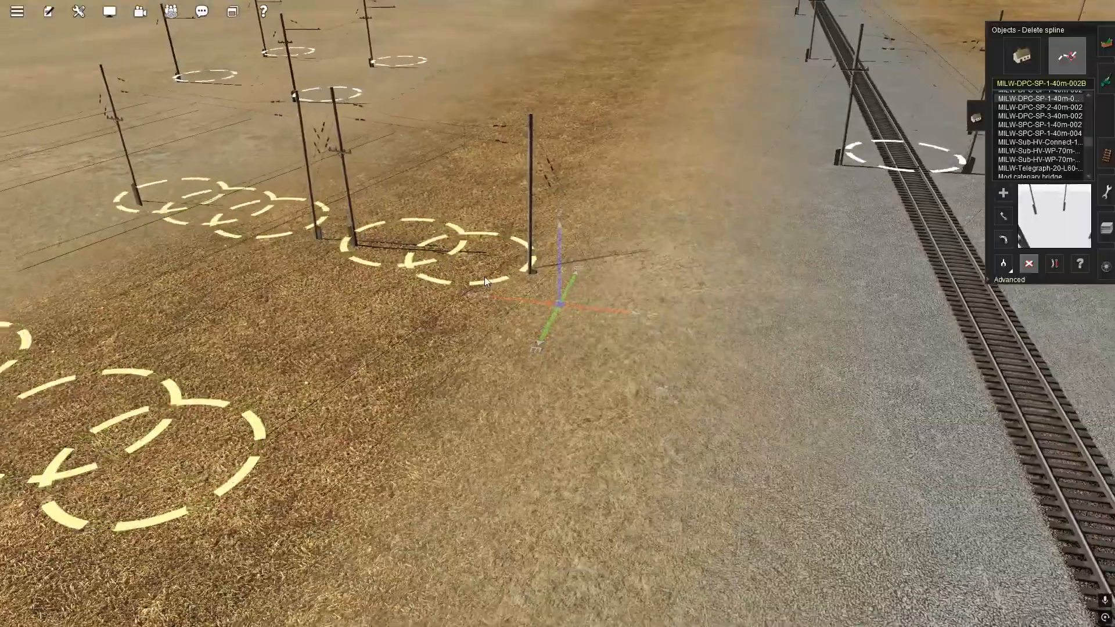
right_click_drag(478, 184, 580, 239)
right_click_drag(667, 142, 772, 413)
right_click_drag(918, 401, 559, 196)
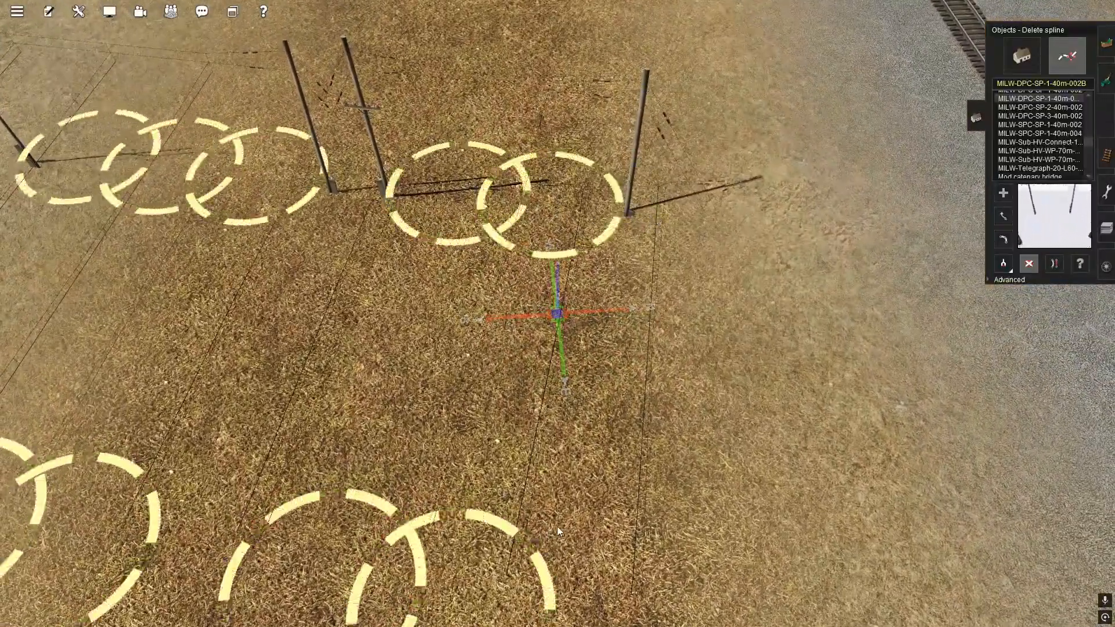
right_click(548, 540)
right_click_drag(441, 494, 734, 197)
scroll(708, 140, "down", 10)
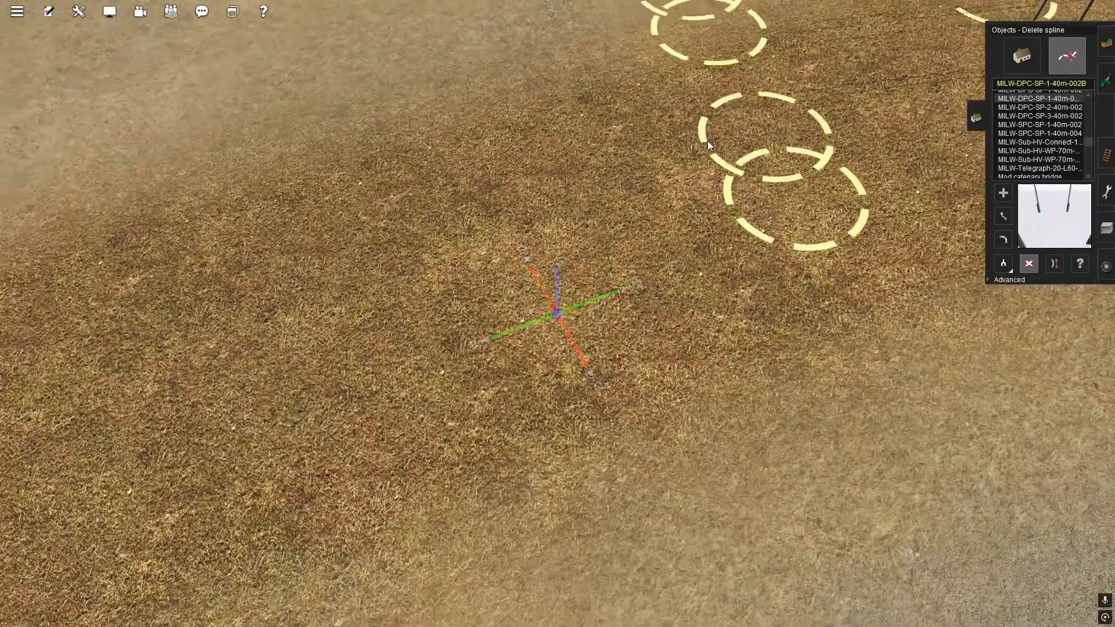
left_click(841, 81)
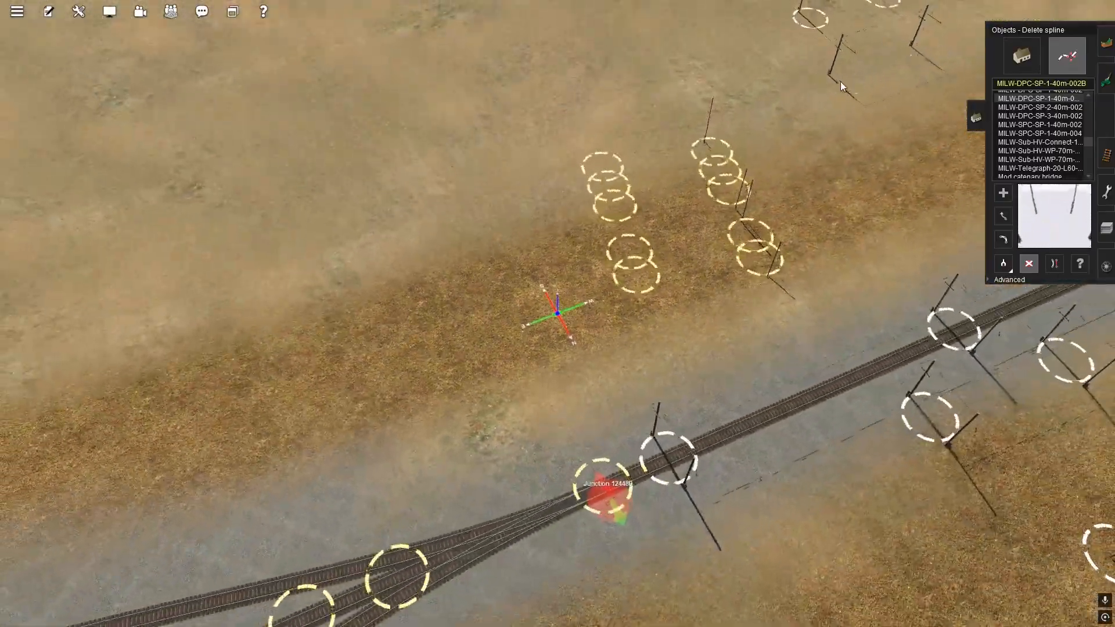
left_click(807, 21)
left_click(718, 161)
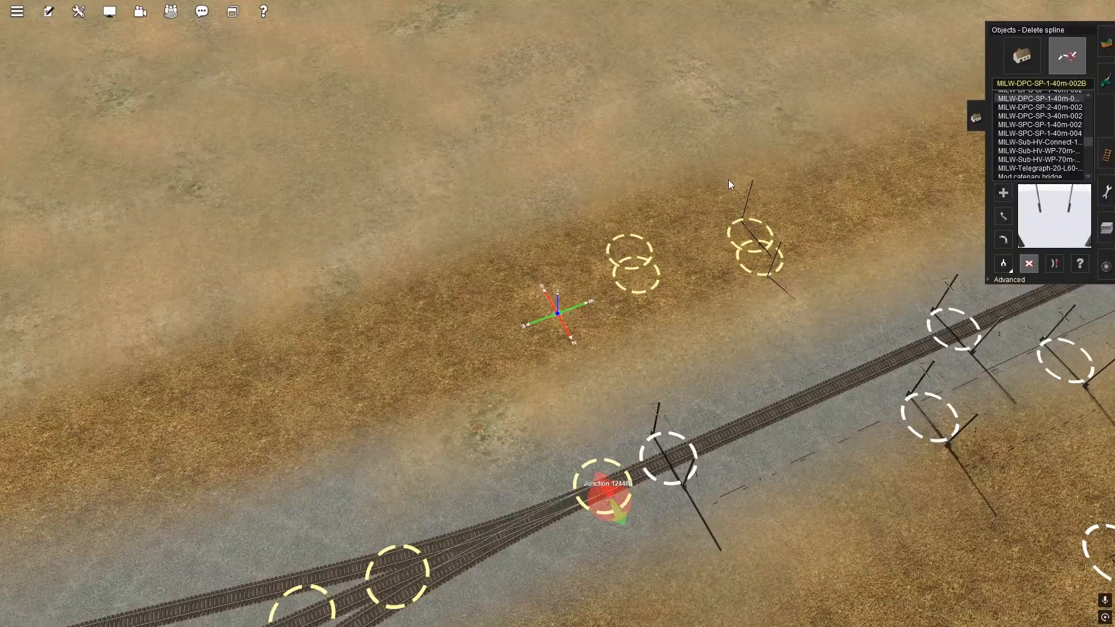
left_click(750, 243)
Follow the main line past the yard and examine how the catenary poles and wires line up with the track
right_click_drag(699, 298, 638, 298)
scroll(637, 298, "up", 5)
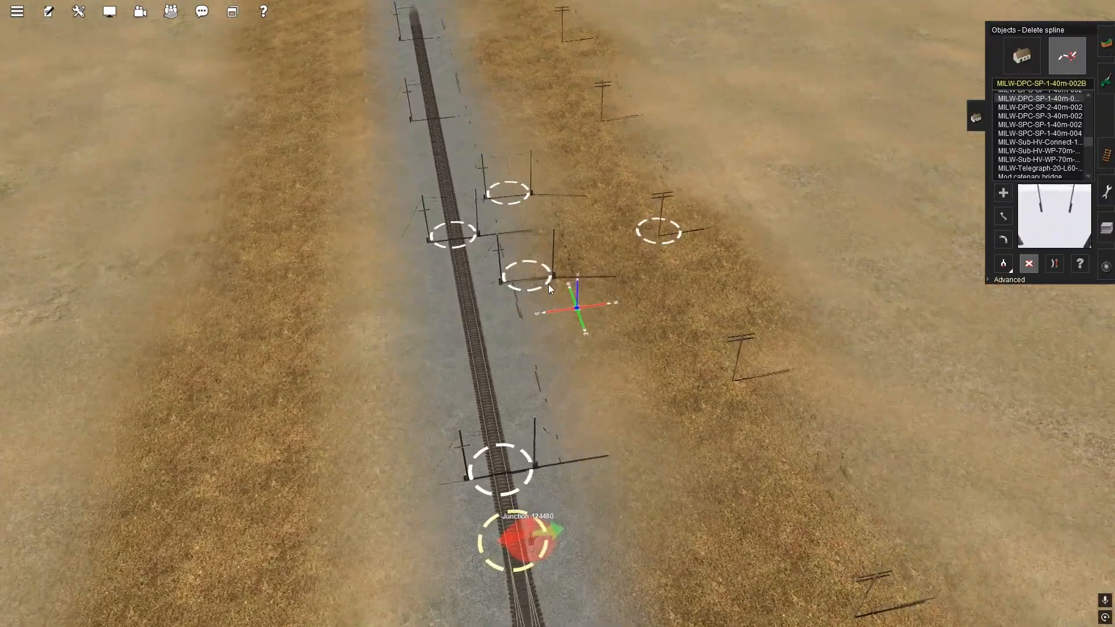
right_click_drag(426, 114, 563, 171)
key("Up")
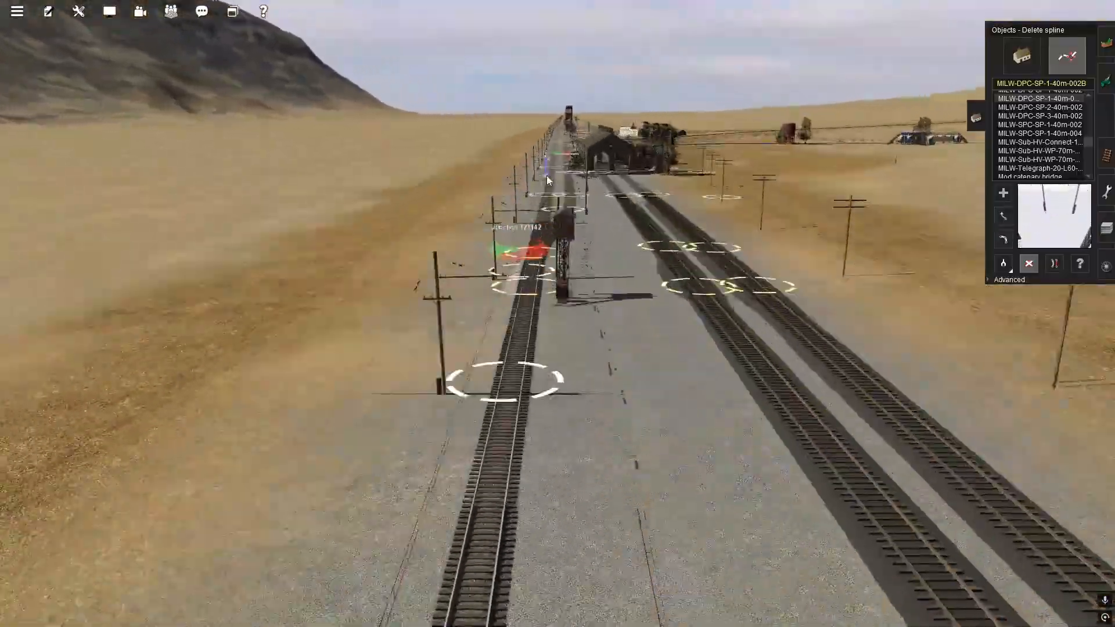
key("Up")
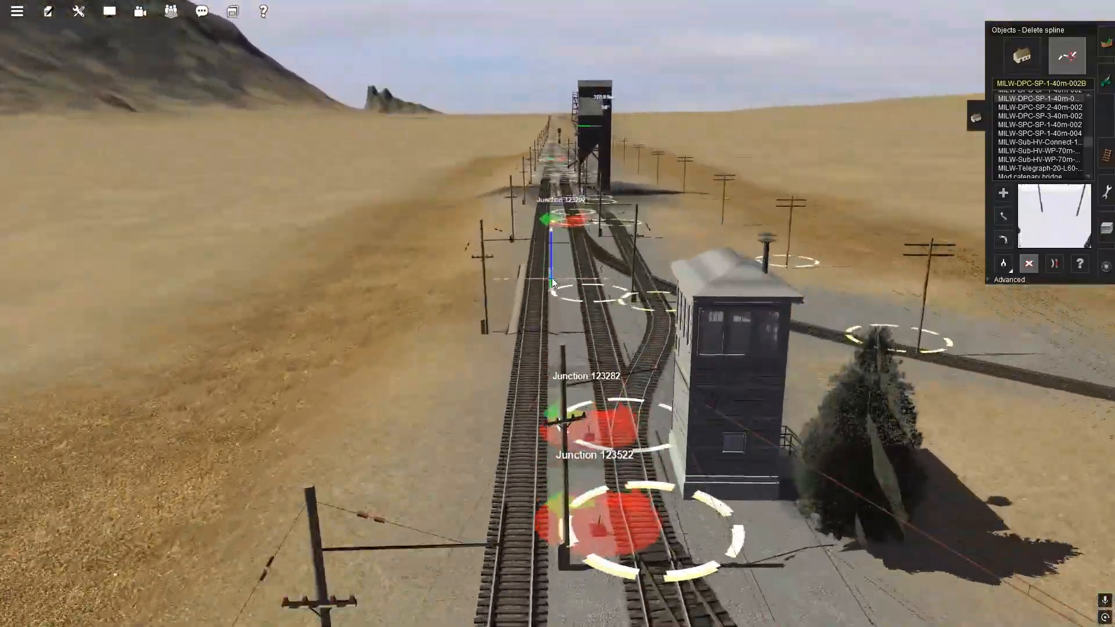
right_click_drag(546, 241, 643, 291)
scroll(622, 291, "up", 10)
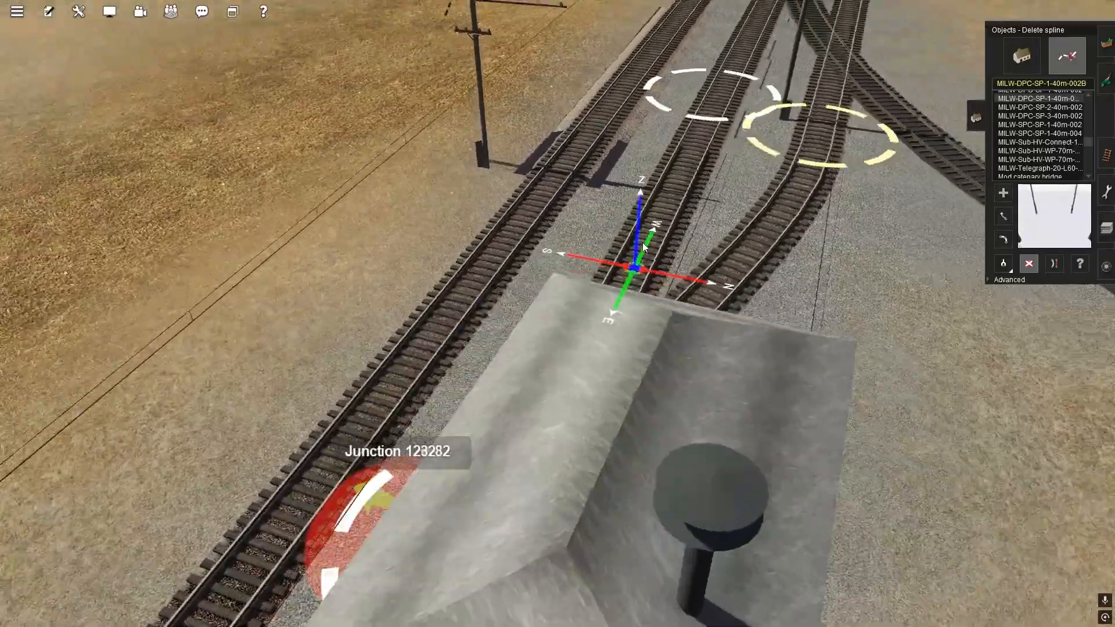
right_click_drag(643, 247, 648, 329)
mouse_move(629, 170)
right_mouse_down()
mouse_move(471, 217)
mouse_move(409, 214)
mouse_move(322, 289)
mouse_move(385, 175)
mouse_move(809, 339)
mouse_move(749, 157)
mouse_move(498, 180)
mouse_move(617, 341)
mouse_move(288, 266)
right_mouse_up()
right_click_drag(405, 163, 650, 275)
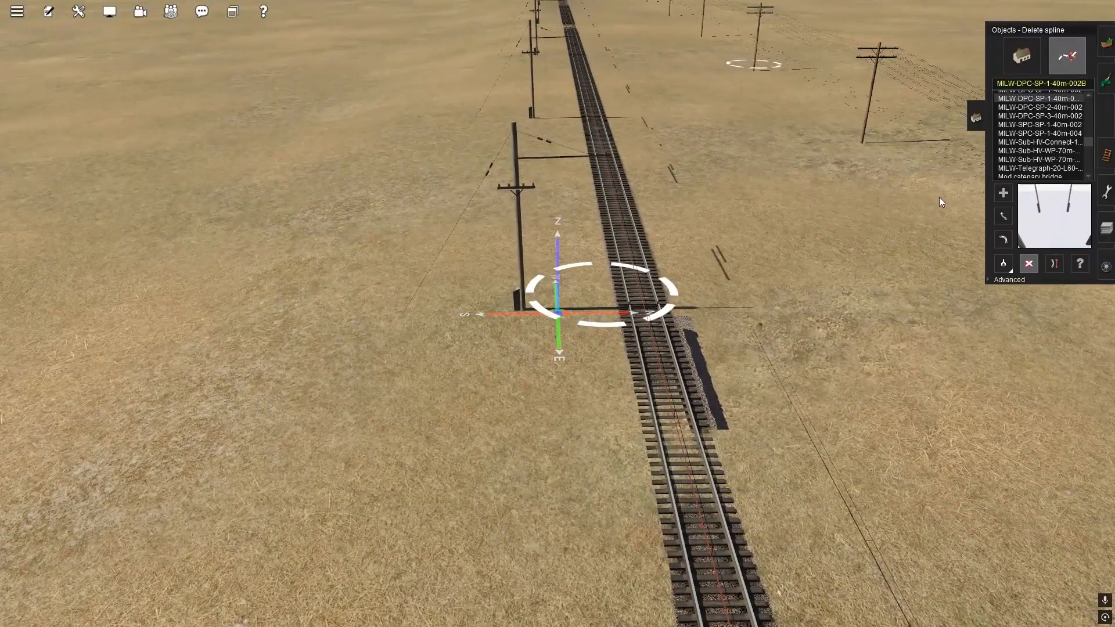
Move the catenary spline's vertex on the single track beyond the yard sideways to bring its poles and wire closer to the rails
left_click(1003, 215)
left_click_drag(593, 297, 637, 304)
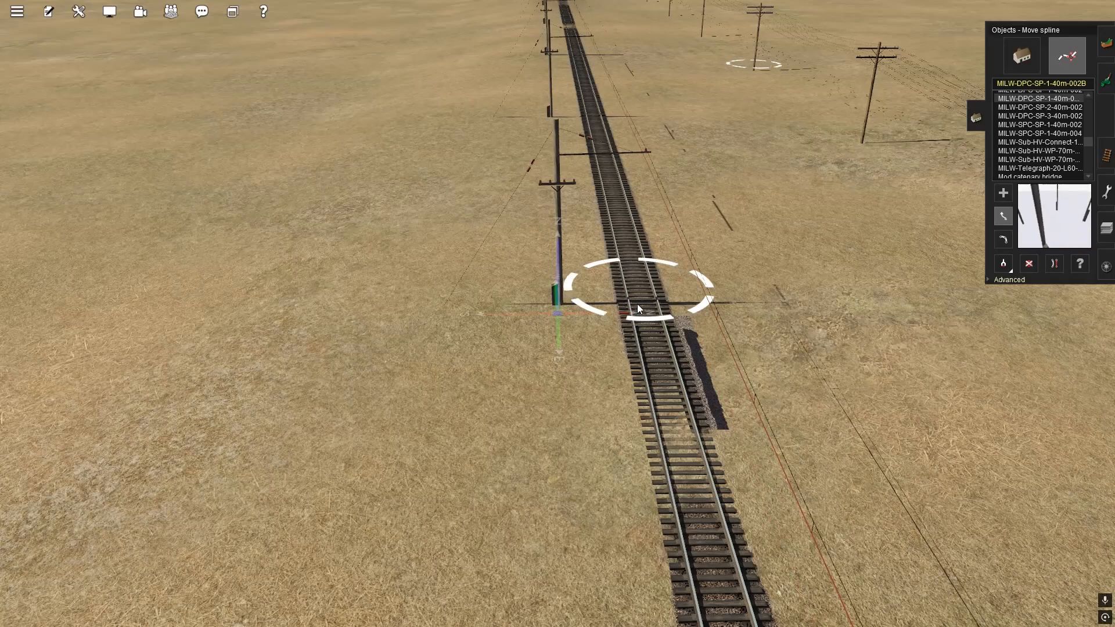
right_click_drag(627, 305, 668, 288)
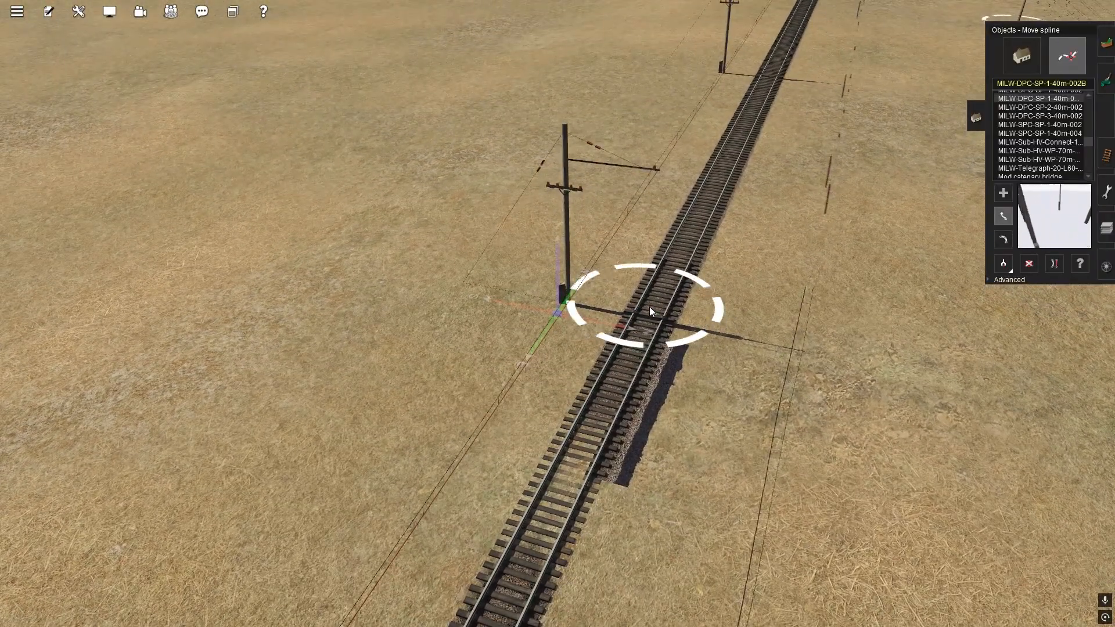
left_click_drag(649, 307, 651, 310)
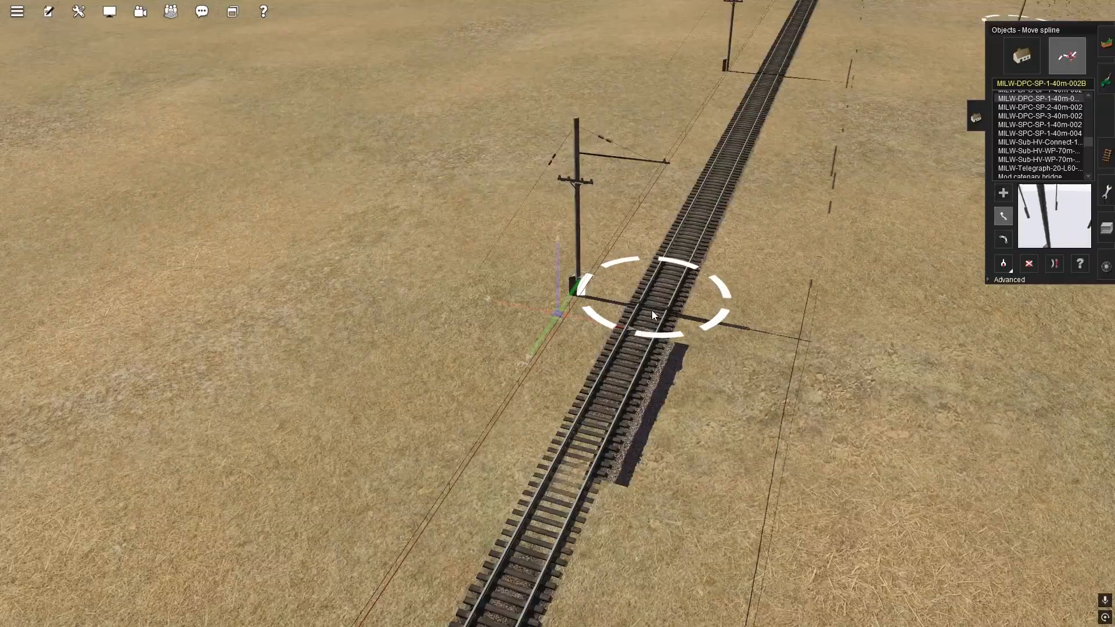
Shift two catenary spline vertices on the straight single track sideways so the wire lines up over the rails
right_click_drag(702, 178, 281, 207)
left_click_drag(321, 218, 339, 219)
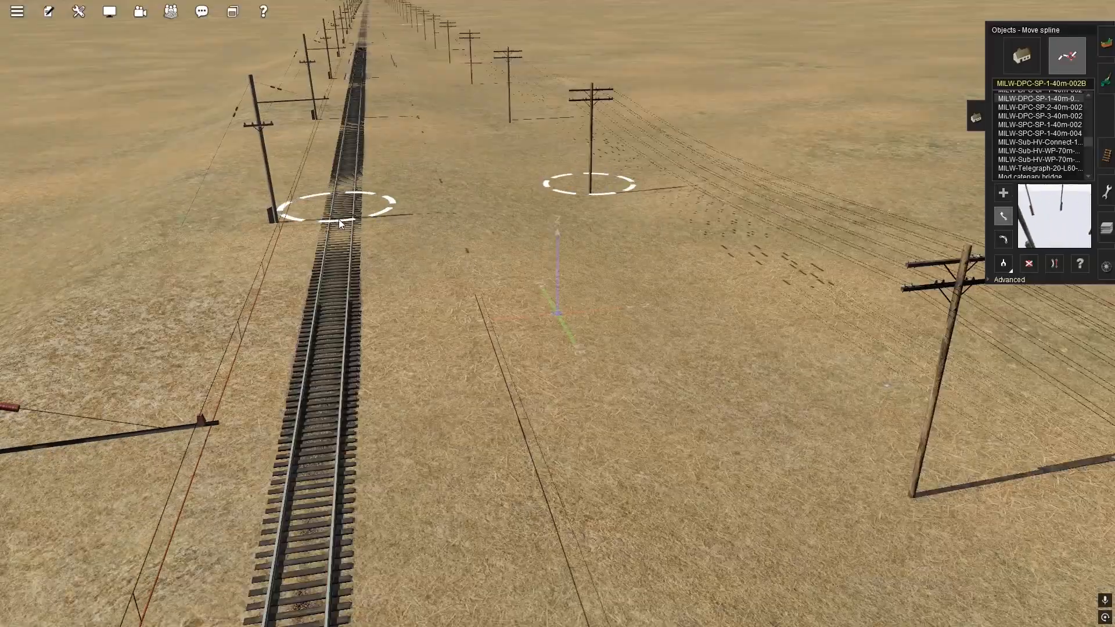
right_click_drag(338, 116, 683, 183)
right_click_drag(429, 145, 509, 150)
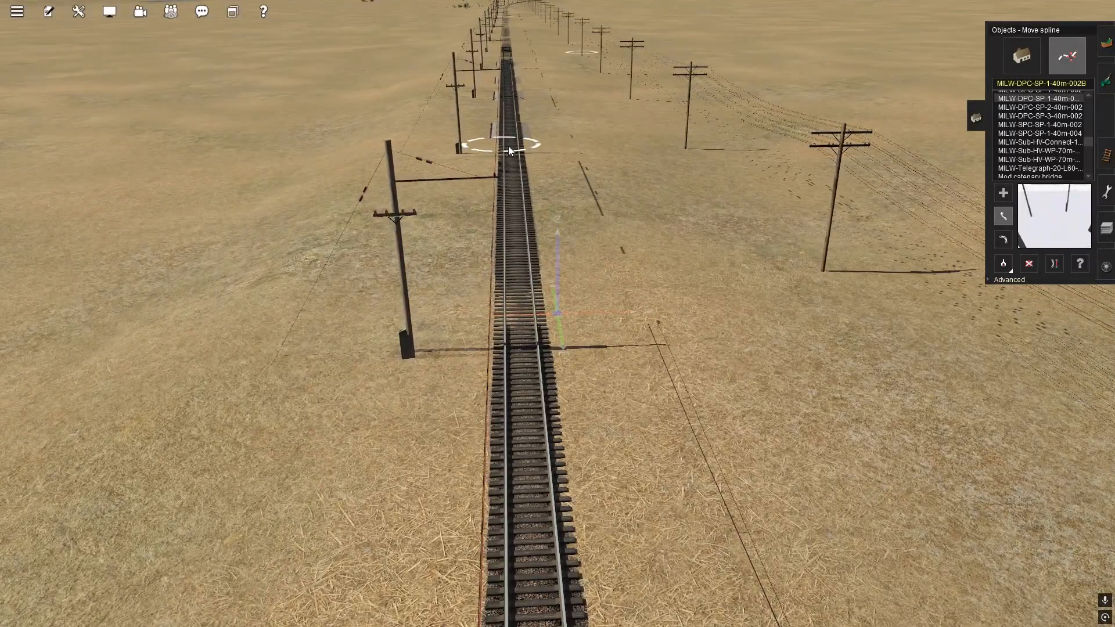
scroll(510, 148, "down", 2)
left_click_drag(512, 150, 512, 153)
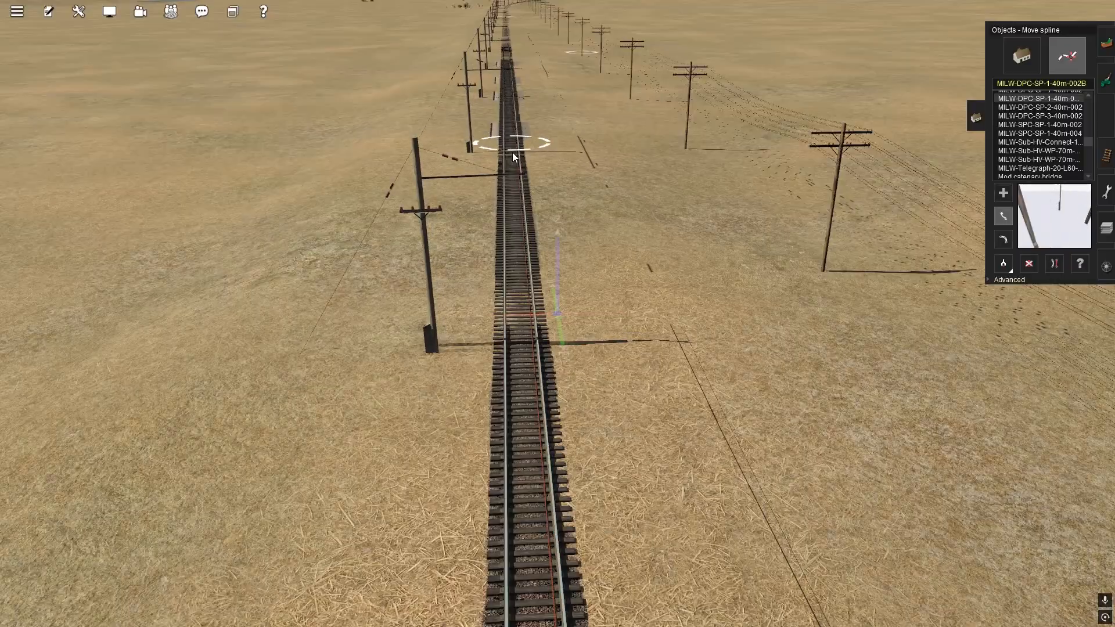
Align the following two catenary spline vertices before the curve by moving them sideways closer to the track centre
right_click(522, 118)
right_click(562, 121)
right_click(563, 121)
scroll(563, 120, "up", 5)
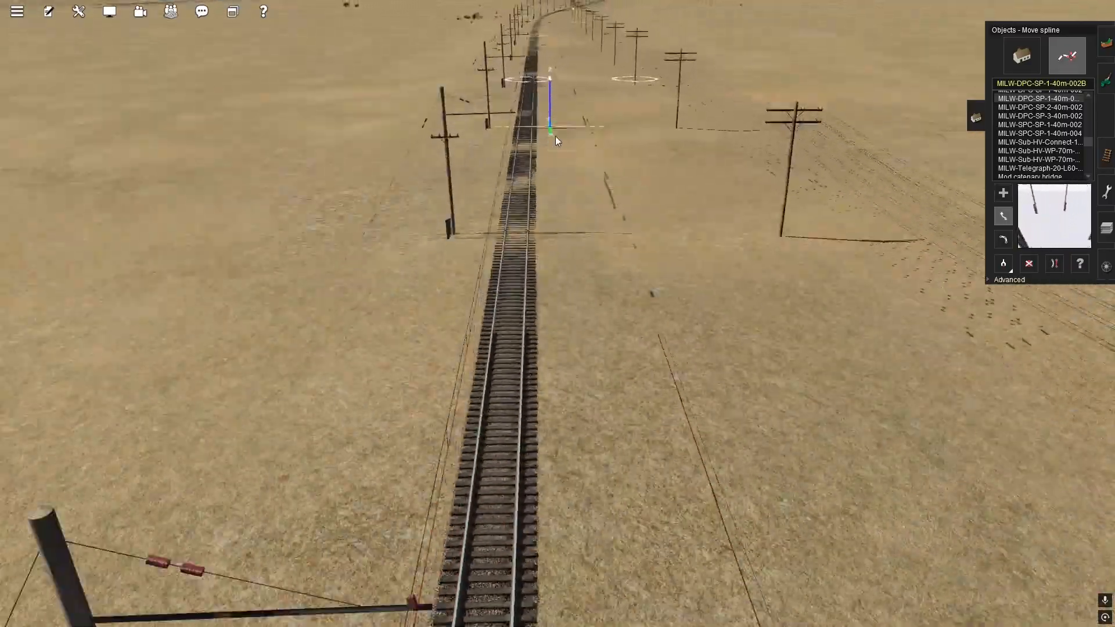
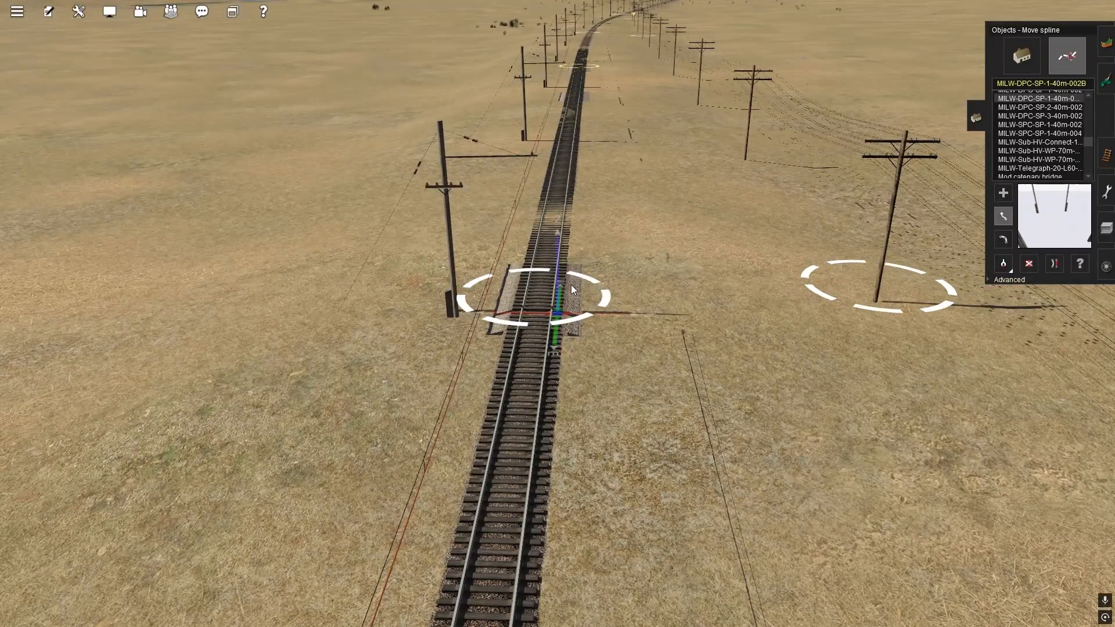
left_click_drag(538, 304, 542, 300)
right_click(585, 174)
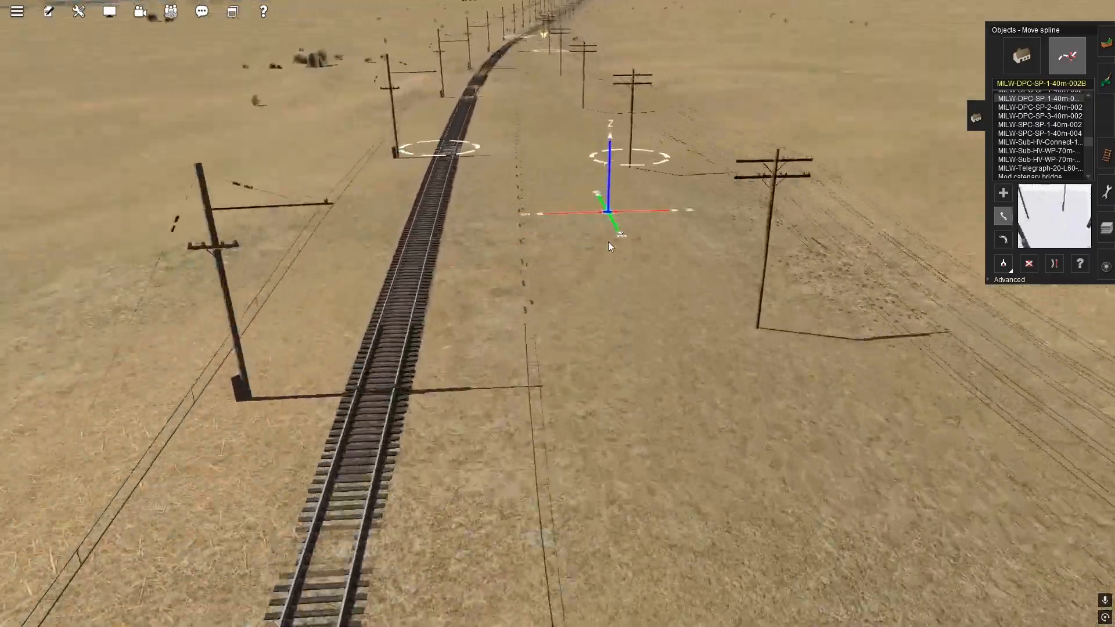
right_click_drag(608, 246, 653, 253)
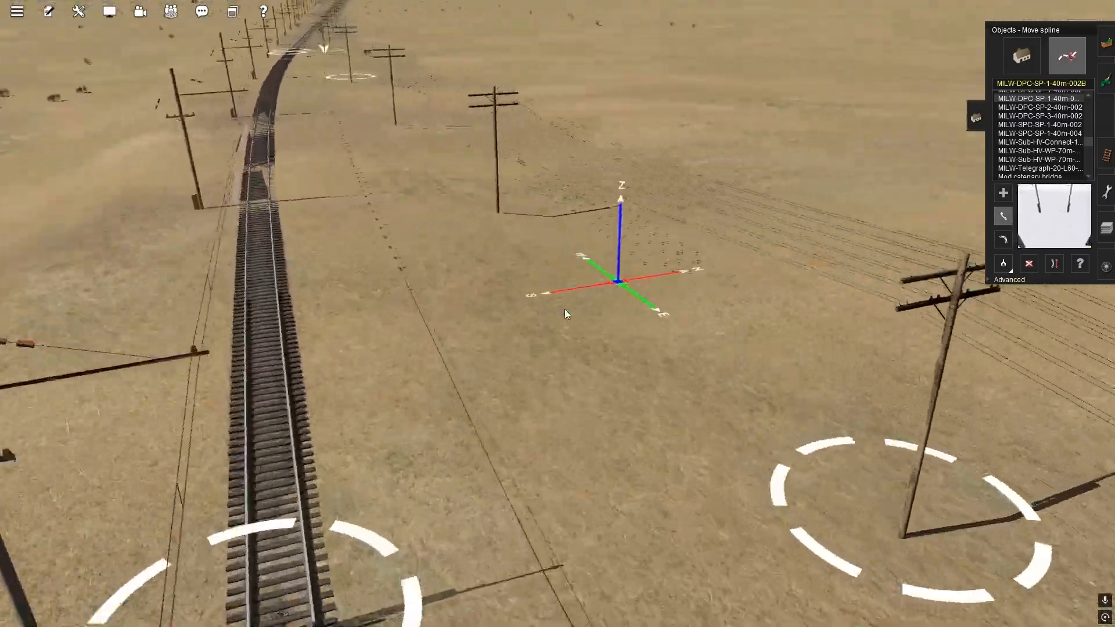
right_click_drag(476, 349, 468, 378)
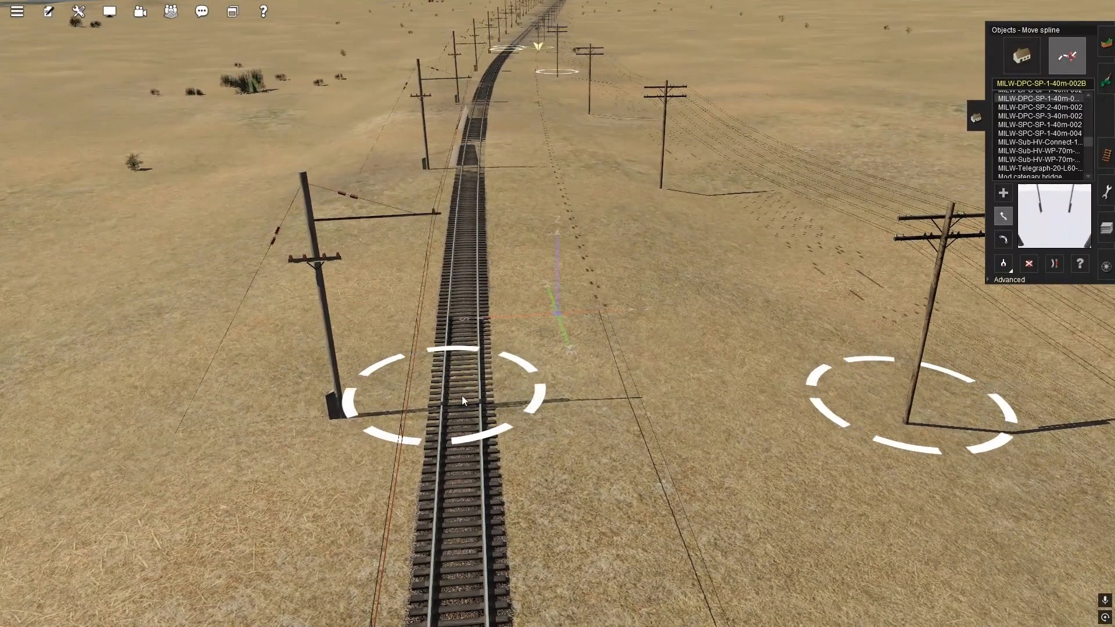
left_click_drag(461, 397, 462, 400)
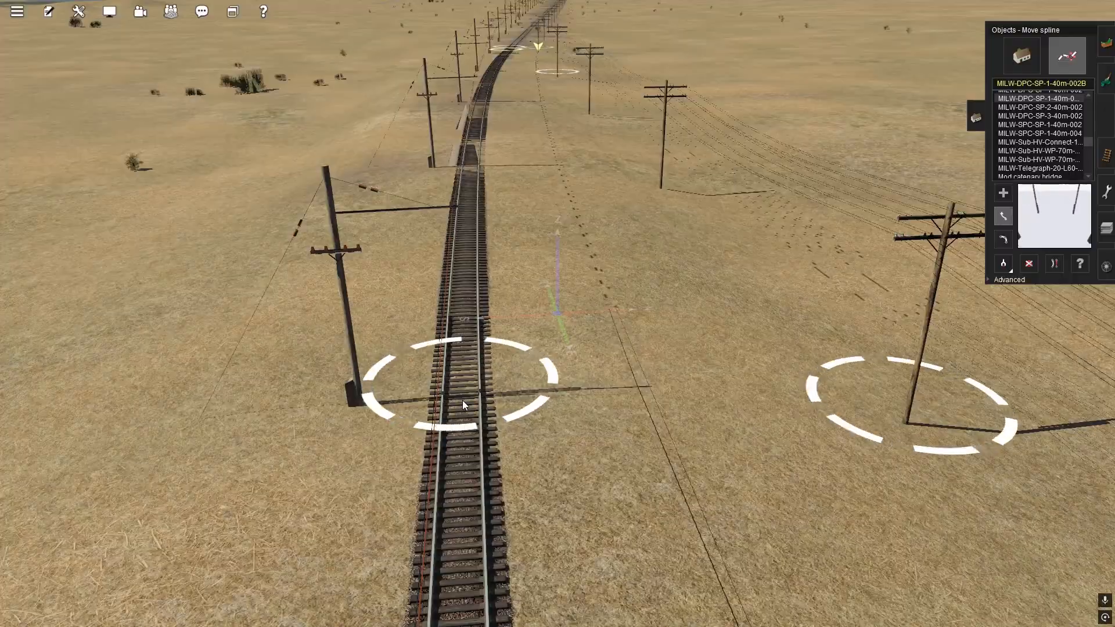
Examine the catenary alignment around the curve and along the single track up to the yard
right_click(509, 210)
right_click(577, 188)
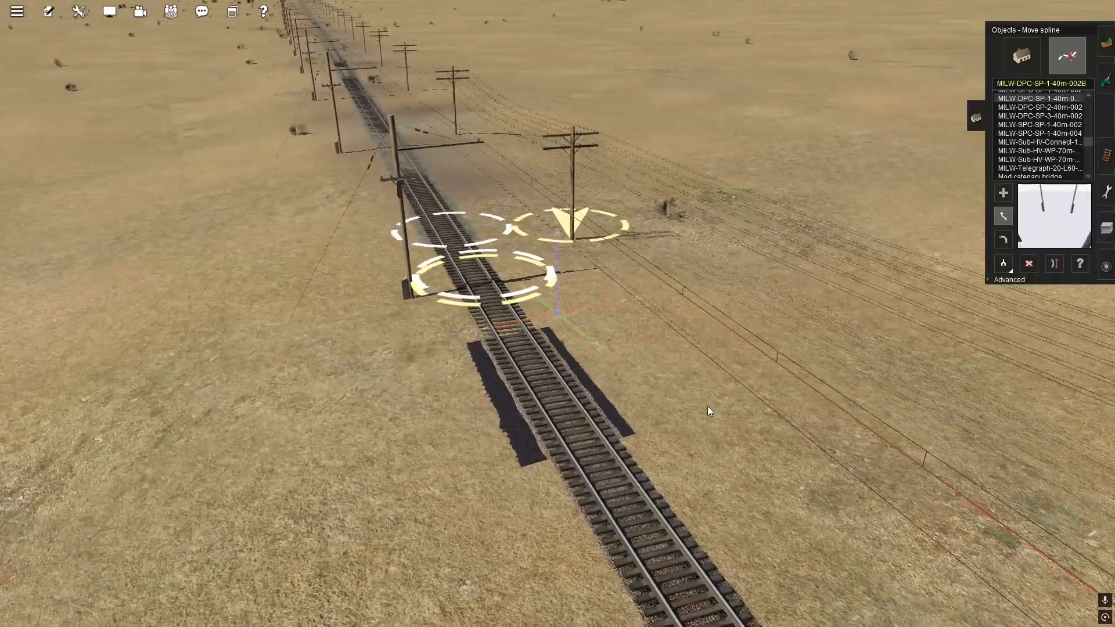
scroll(755, 406, "down", 4)
key("Left")
right_click(881, 369)
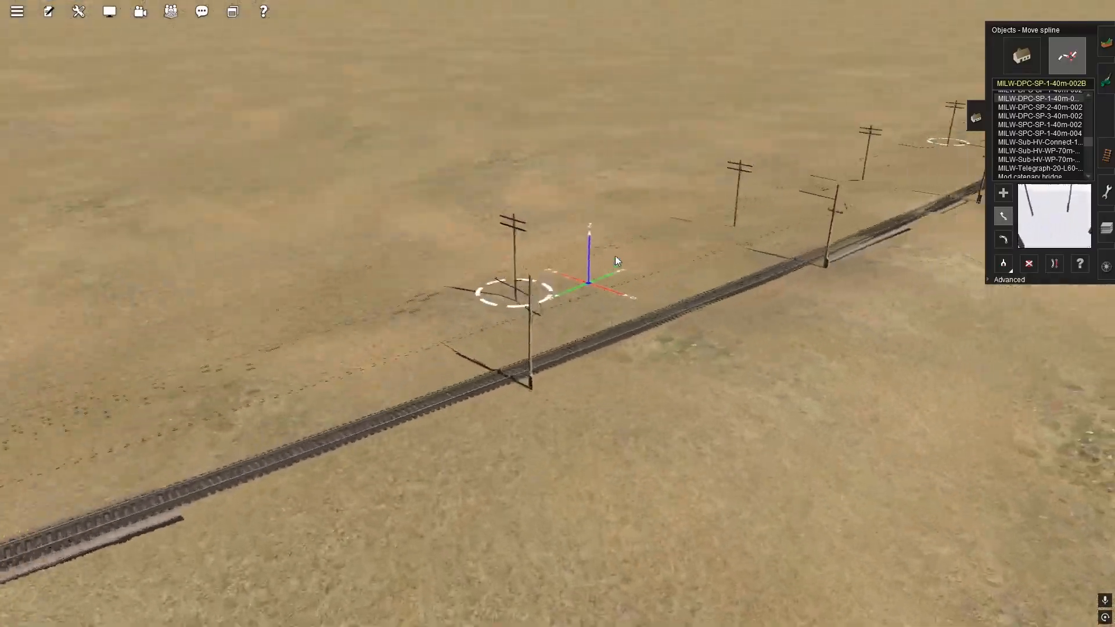
key("Down")
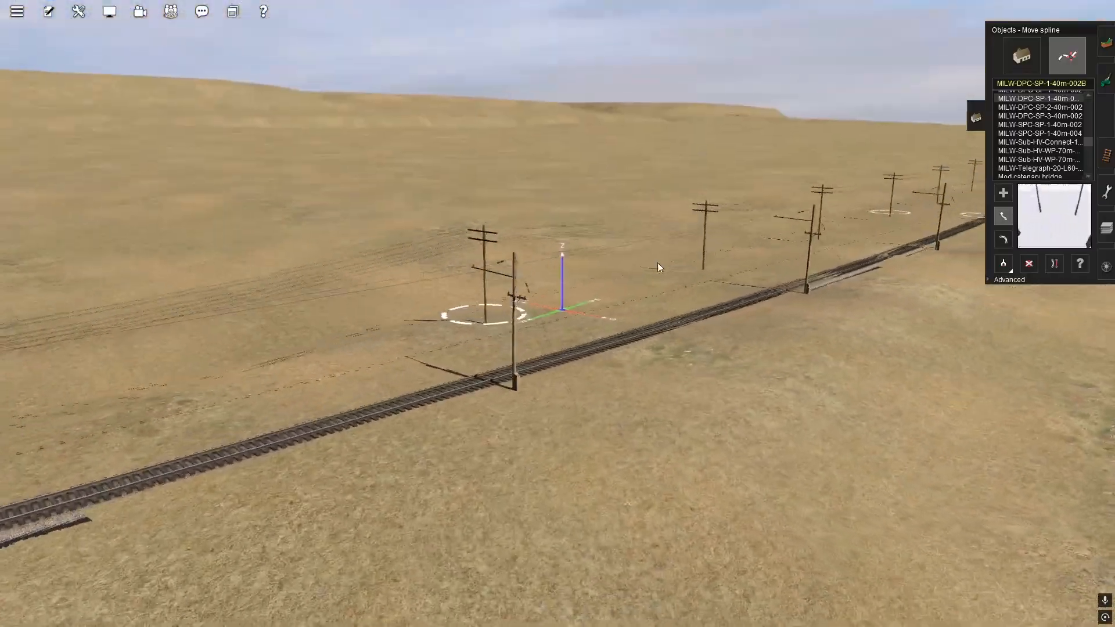
right_click(644, 251)
key("Right")
right_click(656, 221)
right_click(523, 204)
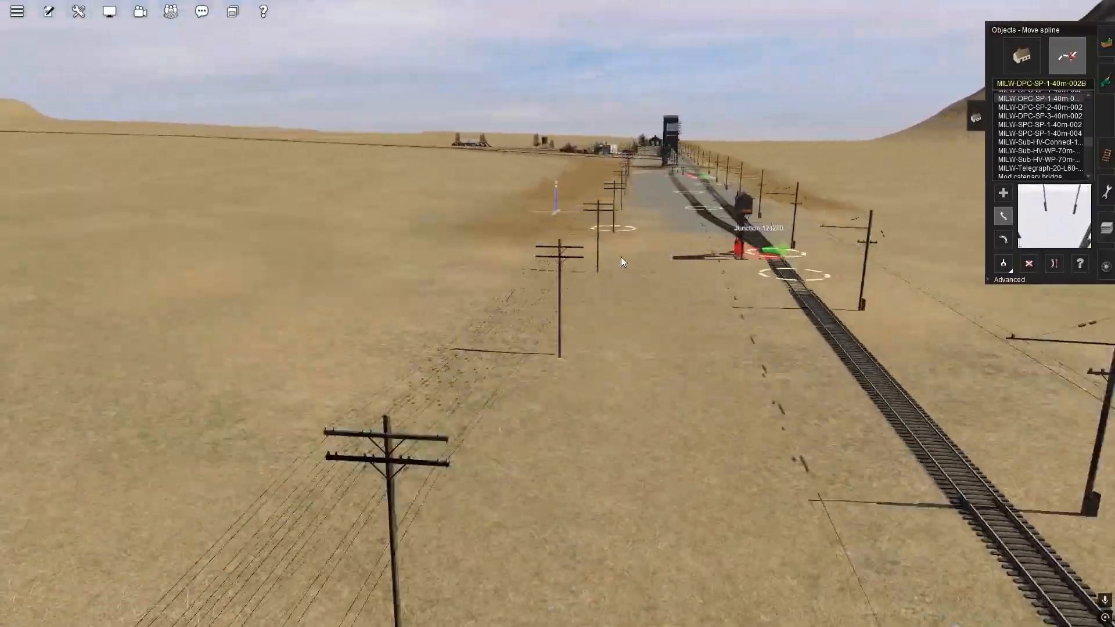
Paint the grey gravel texture over the ground from the diverging yard tracks to Junction 123280
left_click(1106, 81)
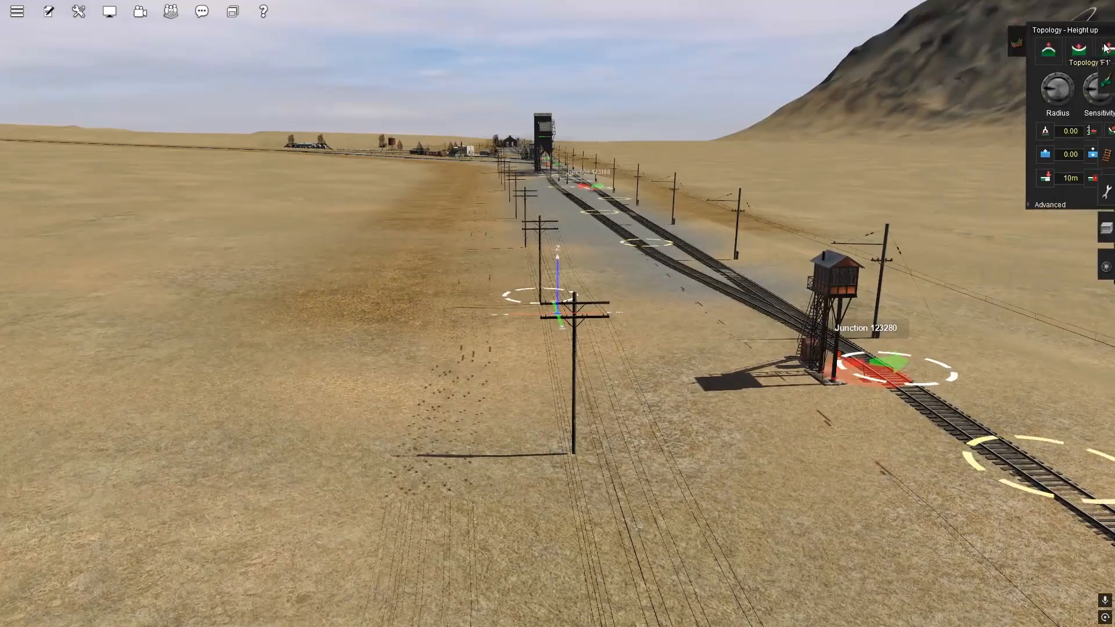
left_click(1107, 85)
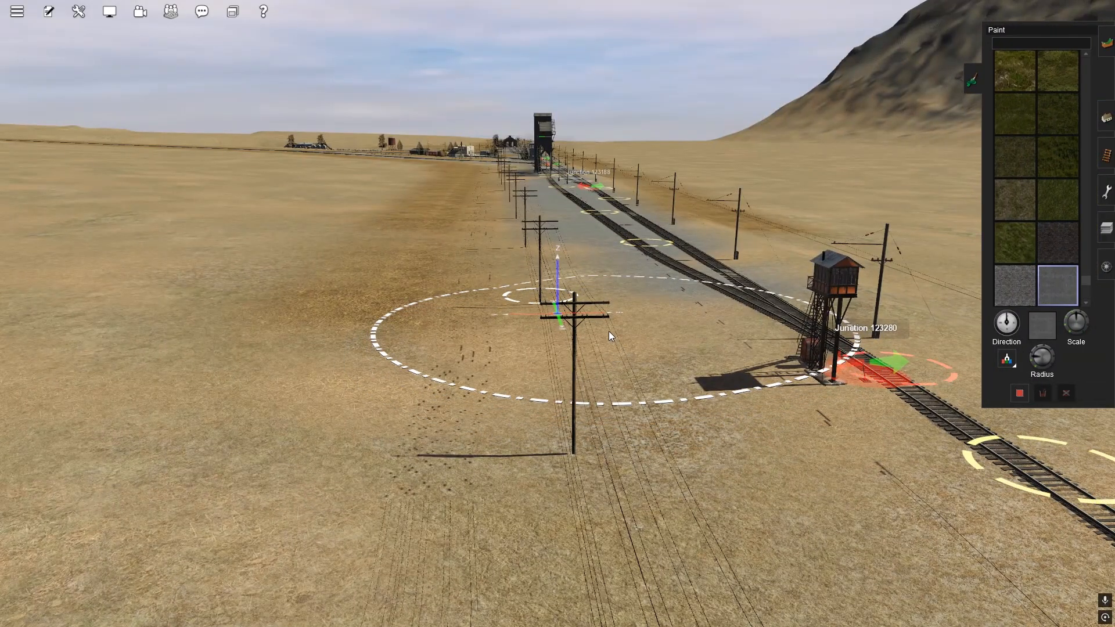
key("Up")
right_click(667, 290)
key("Left")
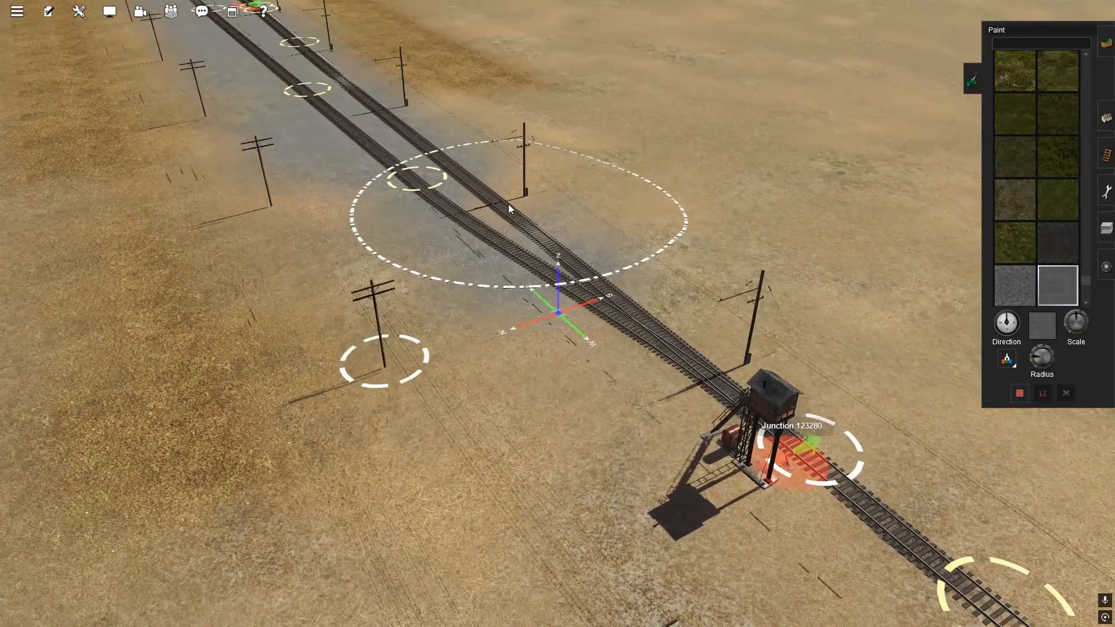
left_click_drag(464, 200, 794, 444)
right_click(827, 479)
key("Left")
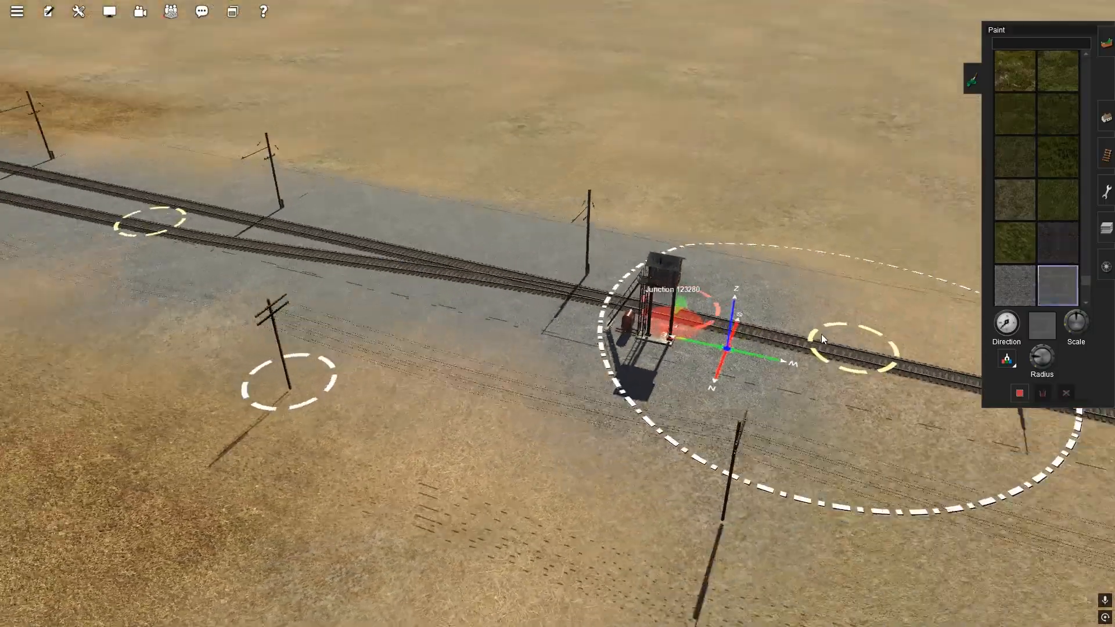
Paint a wide band of grey gravel along the single track leading away from Junction 123280
right_click(796, 258)
right_click(455, 419)
right_click(656, 258)
key("Left")
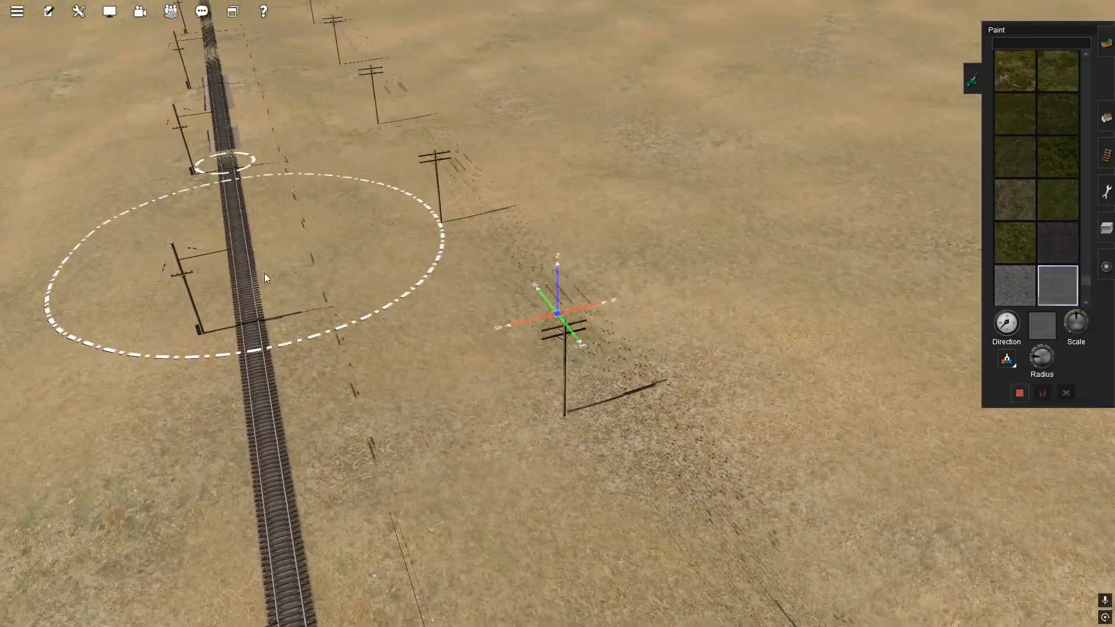
right_click(262, 331)
key("Left")
key("Down")
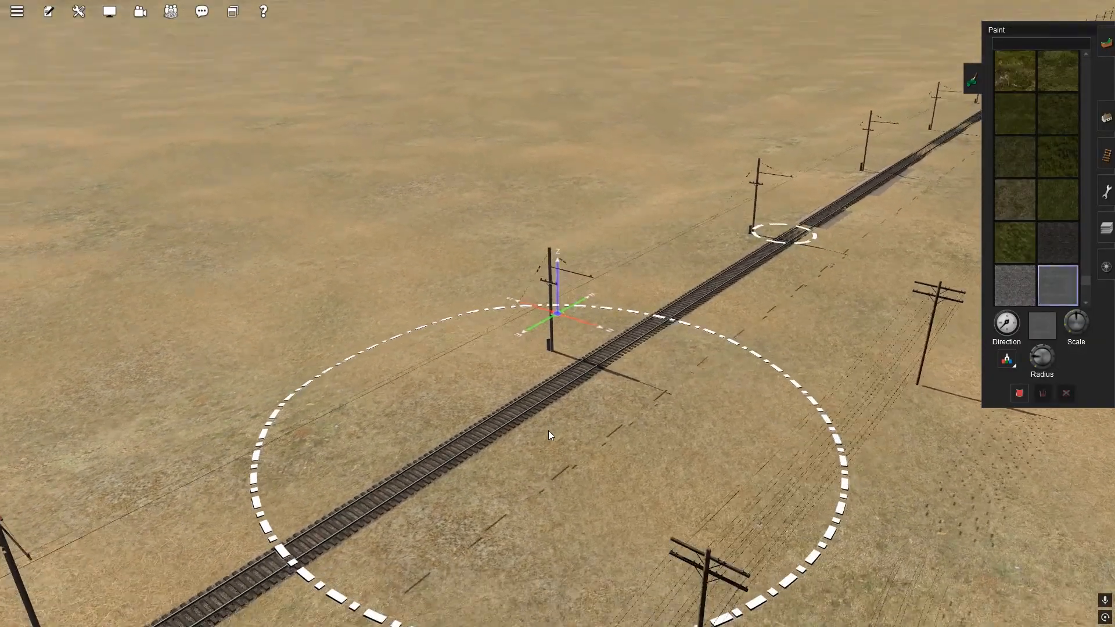
key("Left")
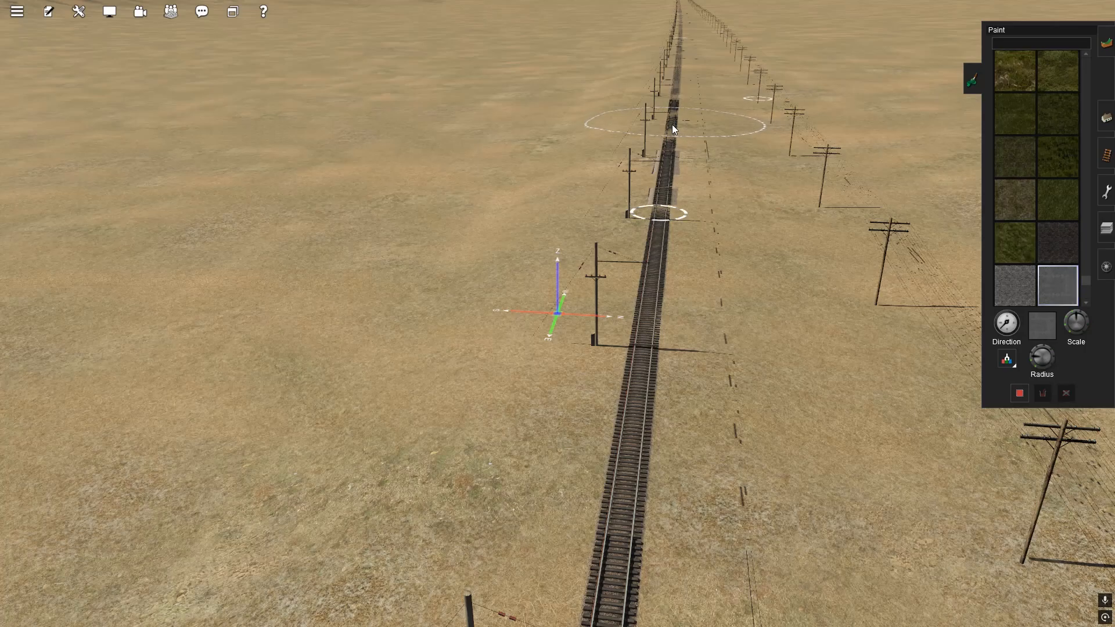
left_click_drag(671, 130, 580, 566)
right_click(581, 566)
key("Left")
mouse_move(563, 328)
left_mouse_down()
mouse_move(621, 427)
mouse_move(609, 438)
left_mouse_up()
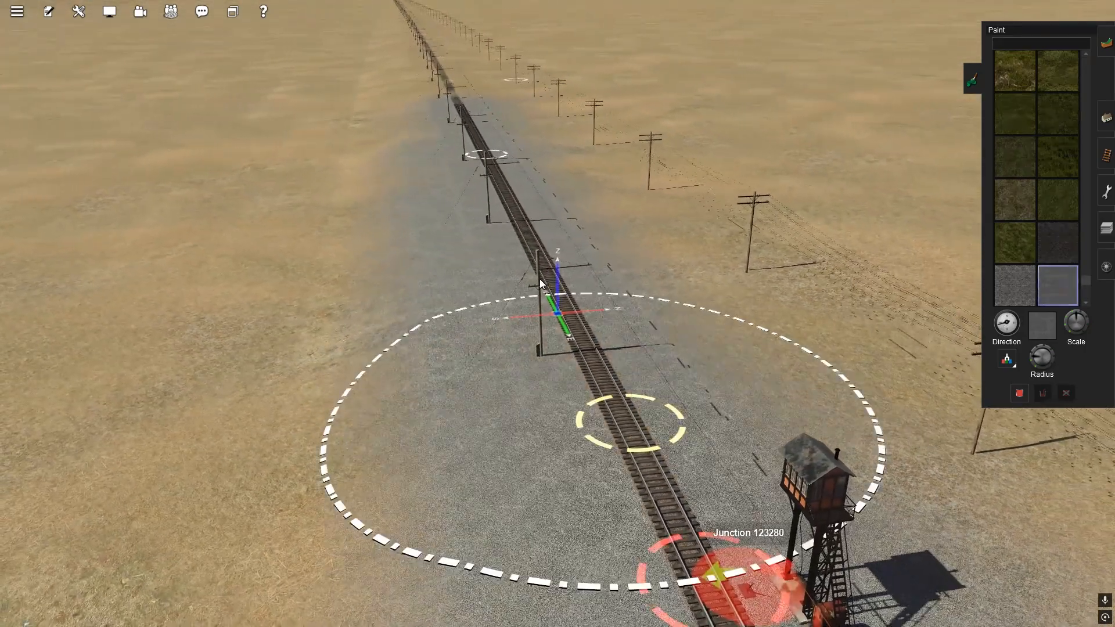
Continue the gravel band farther down the single track and fill the bare gap between the painted areas
right_click(518, 201)
key("Left")
right_click(528, 188)
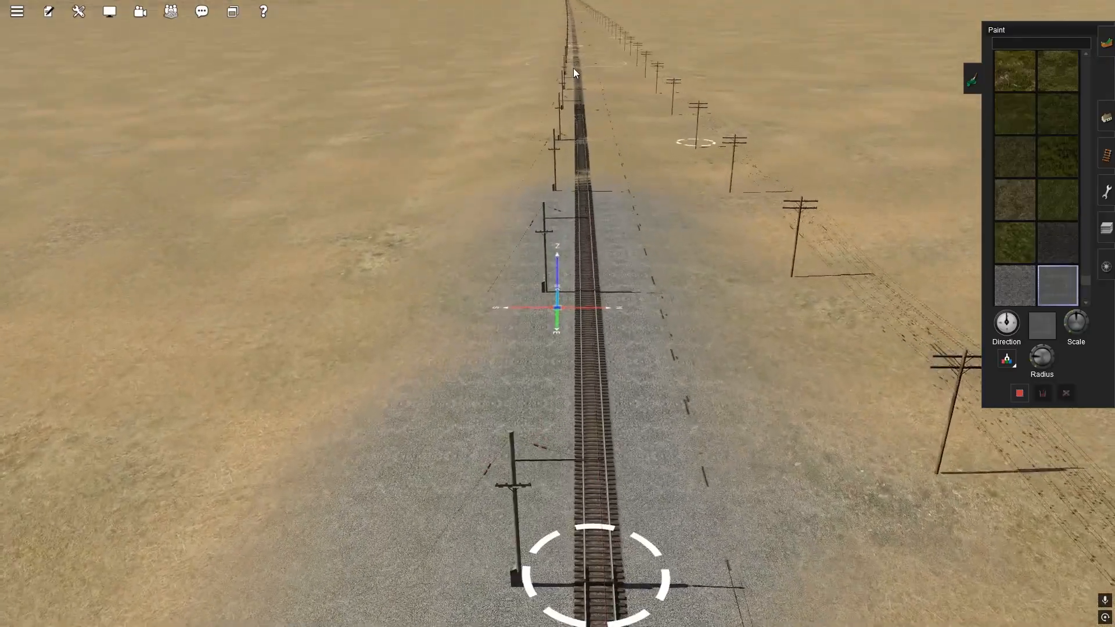
mouse_move(572, 276)
left_mouse_down()
mouse_move(572, 421)
mouse_move(571, 375)
left_mouse_up()
right_click(566, 224)
right_click(542, 166)
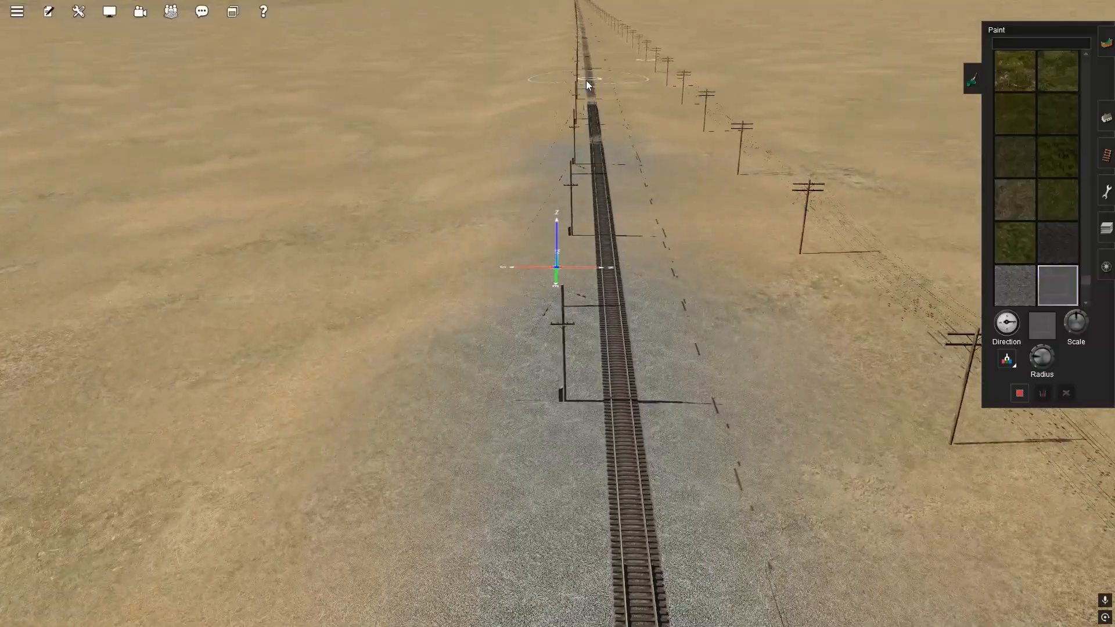
mouse_move(598, 176)
left_mouse_down()
mouse_move(619, 428)
mouse_move(583, 51)
left_mouse_up()
right_click(582, 51)
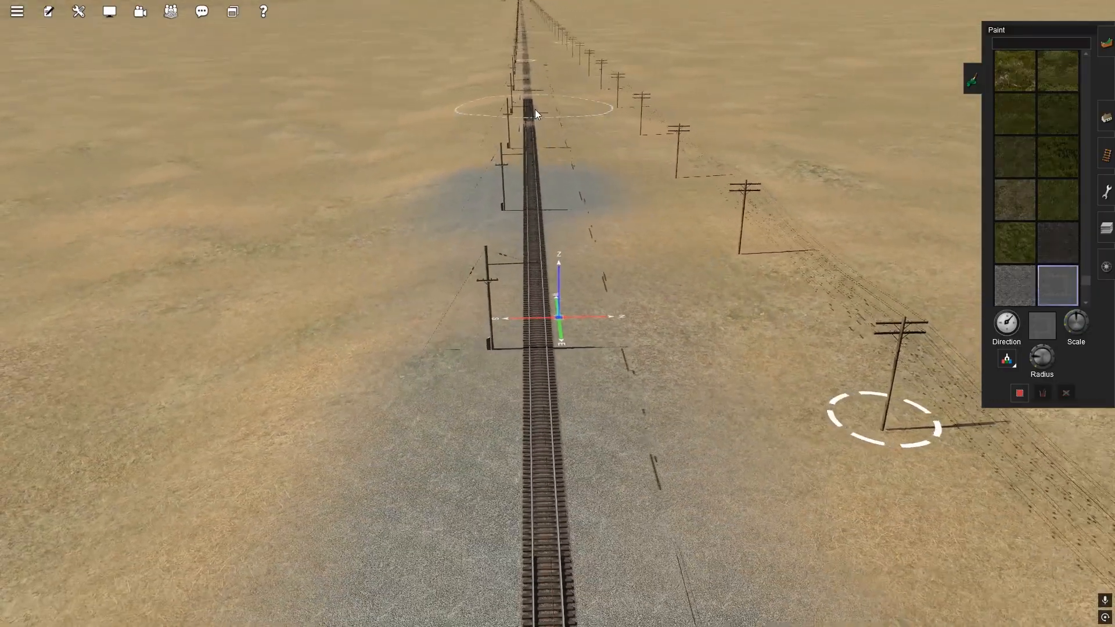
mouse_move(527, 182)
left_mouse_down()
mouse_move(563, 552)
mouse_move(566, 525)
left_mouse_up()
right_click(567, 199)
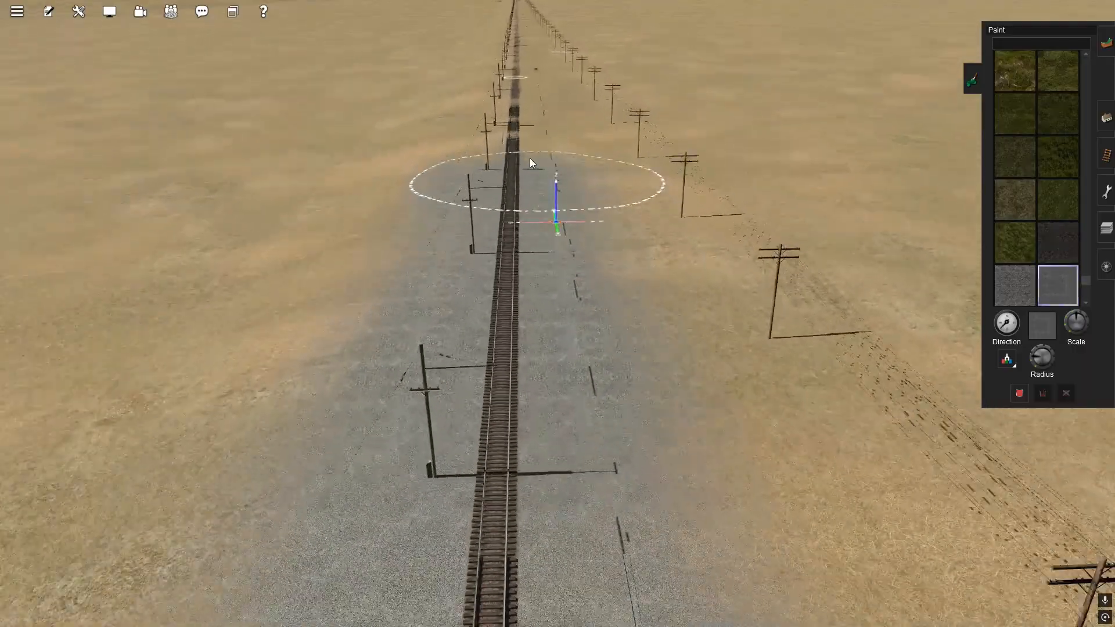
Extend the wide grey gravel band along the straight single track, rotating the texture direction while painting
key("bracketleft")
left_click_drag(510, 103, 472, 396)
right_click(507, 185)
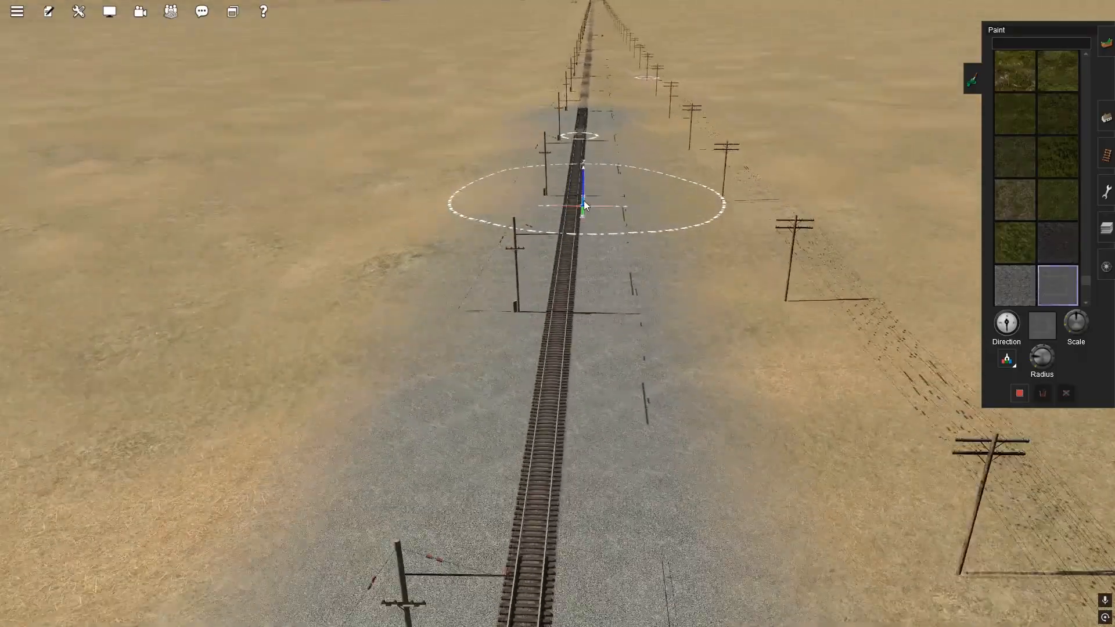
mouse_move(541, 88)
left_mouse_down()
mouse_move(540, 318)
mouse_move(533, 181)
left_mouse_up()
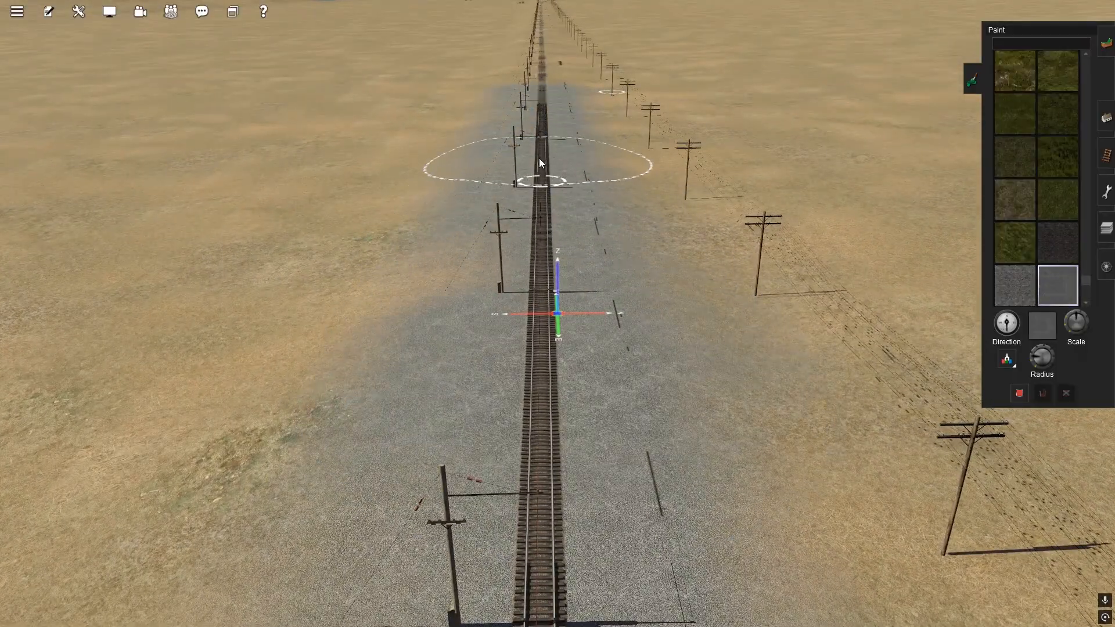
right_click(539, 158)
right_click(553, 160)
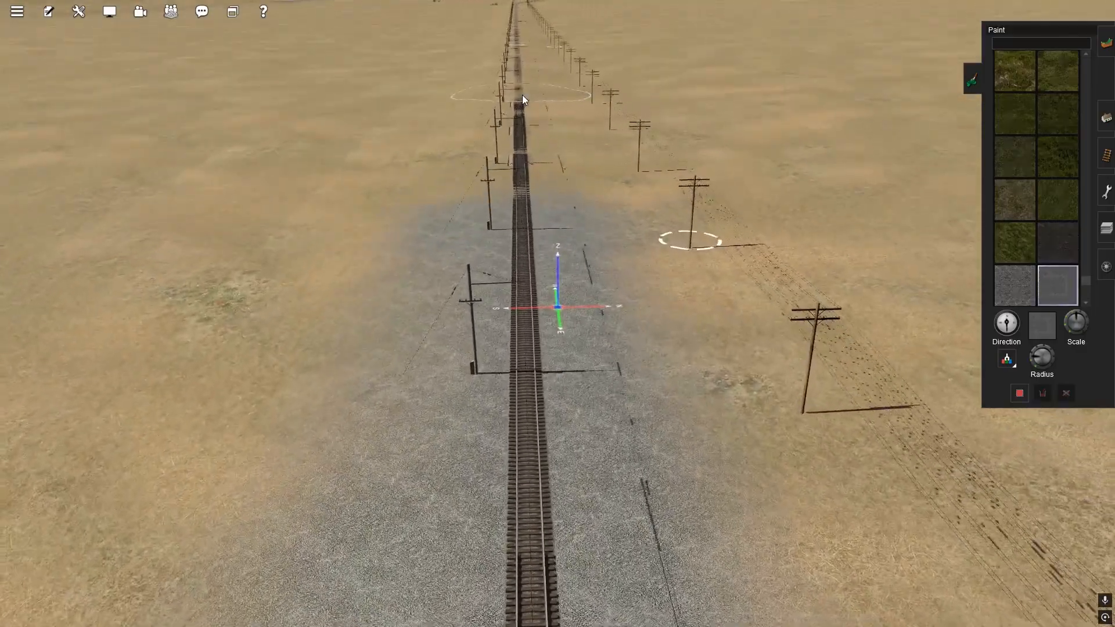
key("bracketleft")
left_click_drag(521, 100, 518, 201)
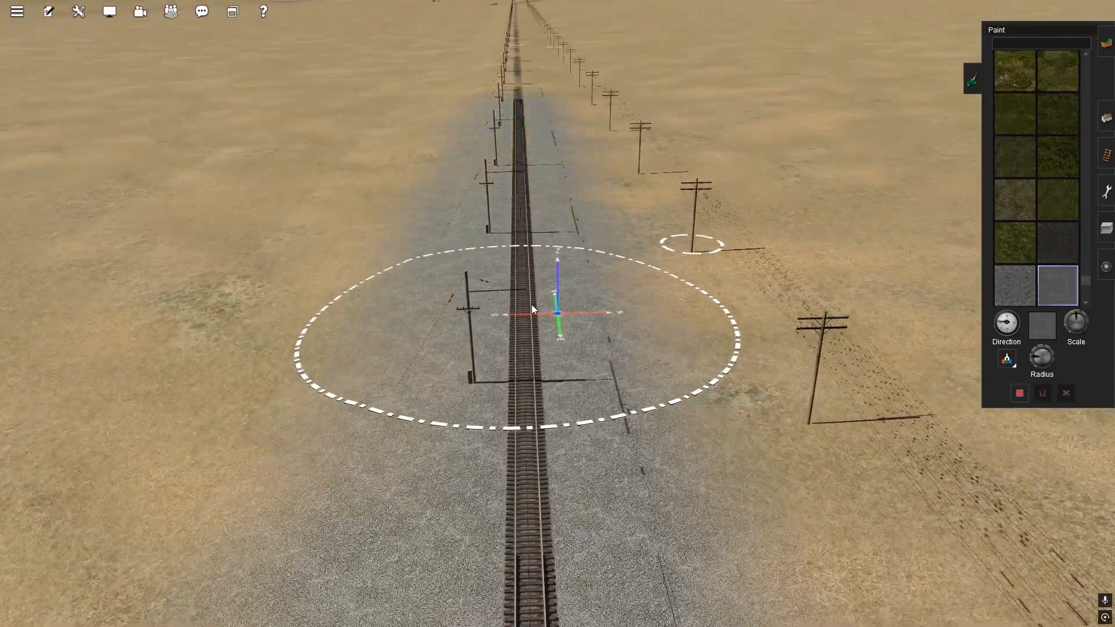
right_click(533, 124)
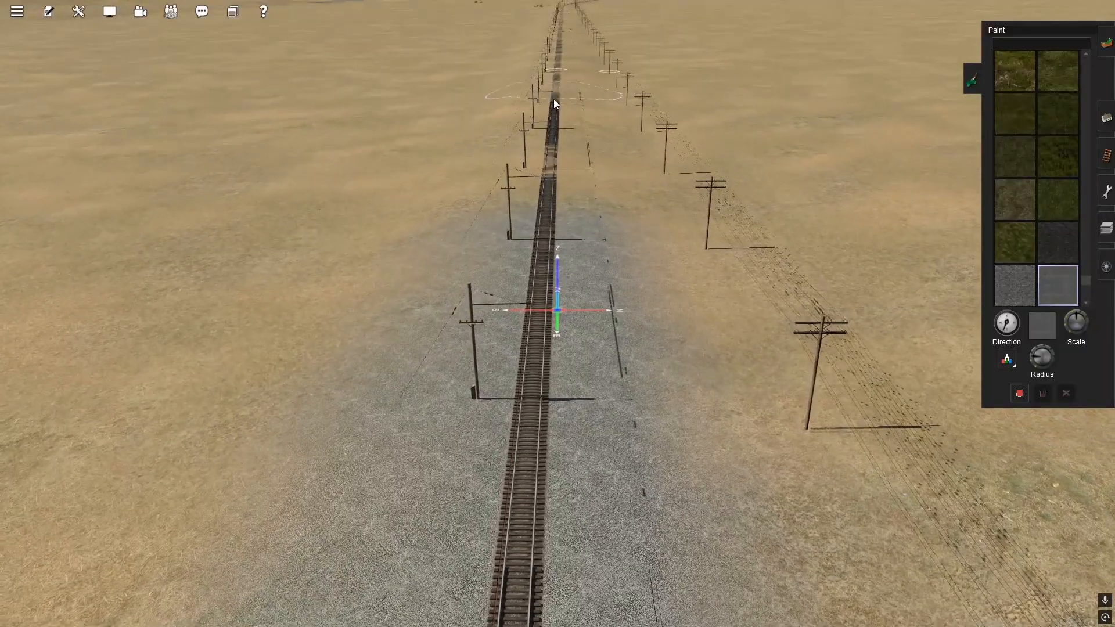
key("bracketleft")
left_click_drag(553, 99, 548, 244)
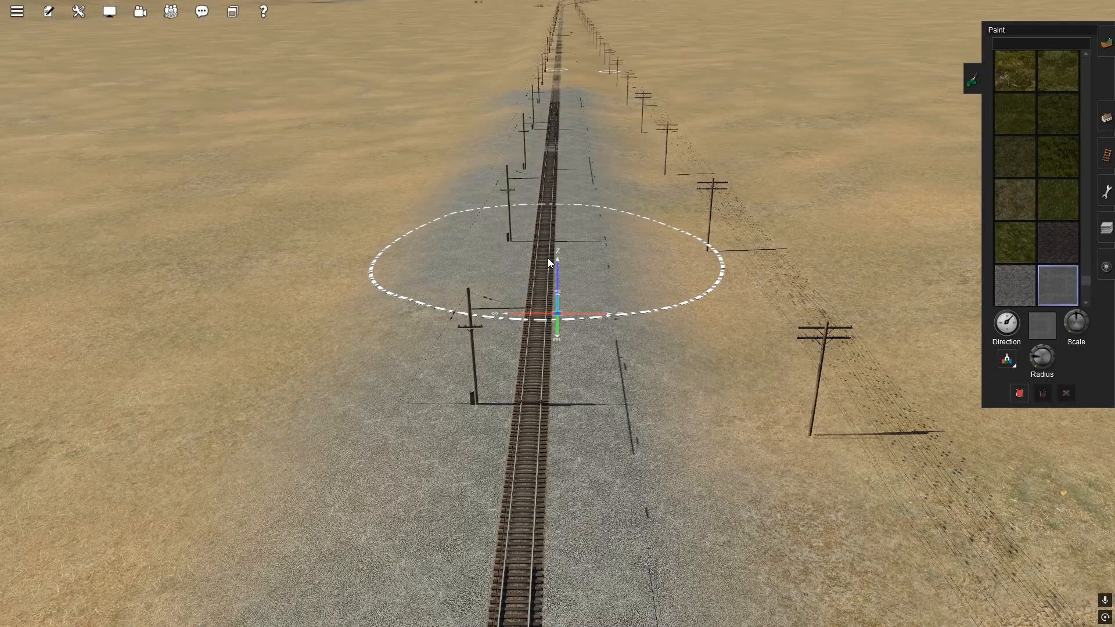
right_click(546, 176)
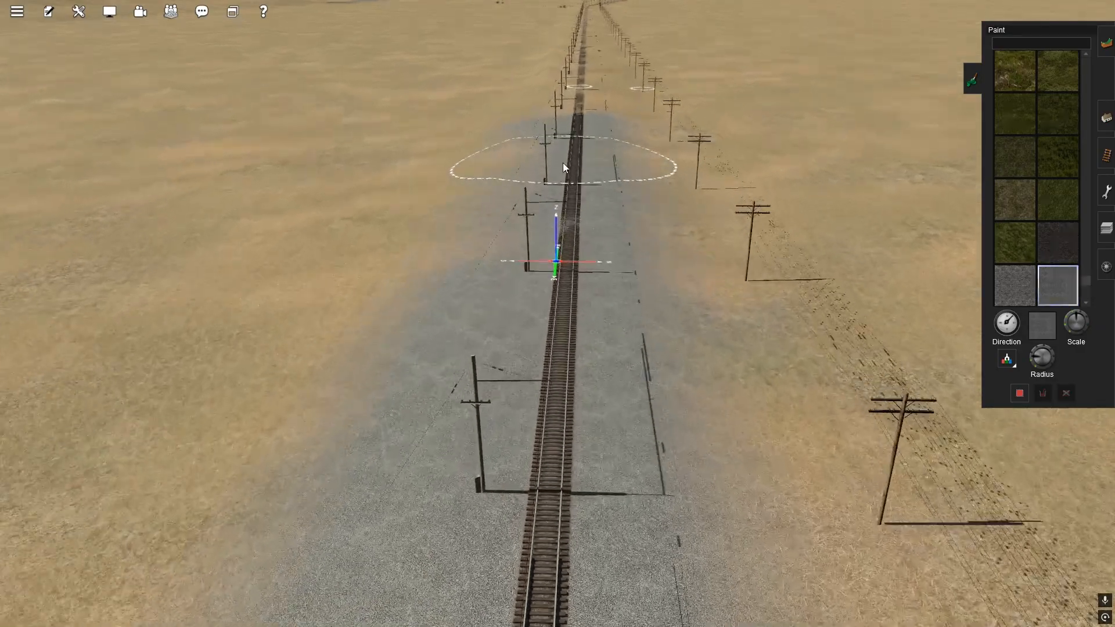
Continue painting grey gravel on both sides of the track up to the approach of the distant curve, closing the bare gaps
right_click(562, 161)
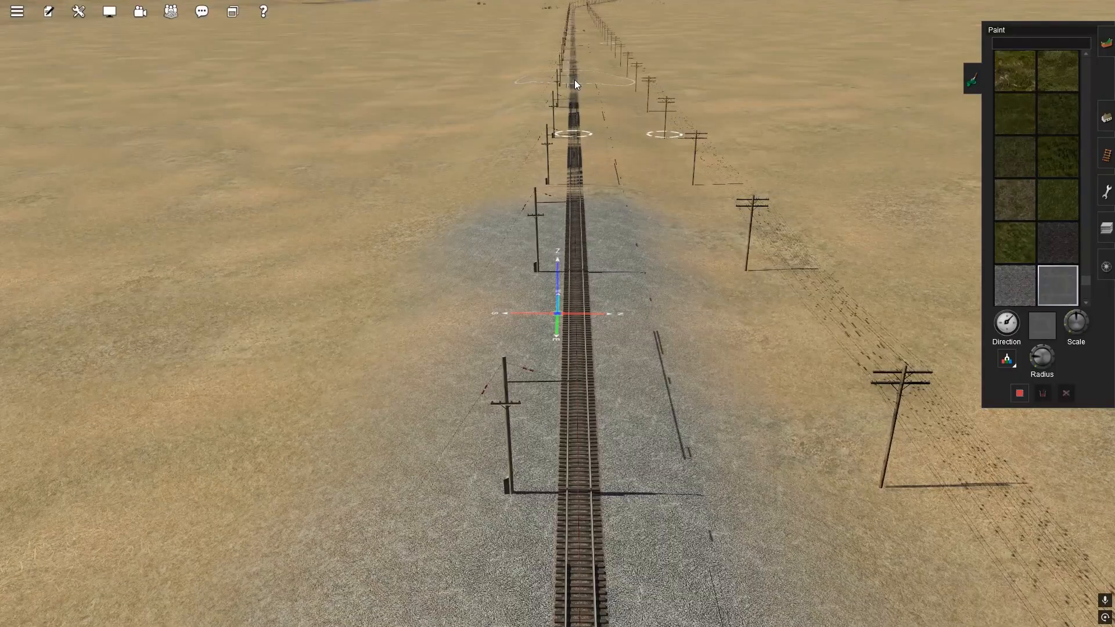
key("[")
left_click_drag(574, 80, 574, 122)
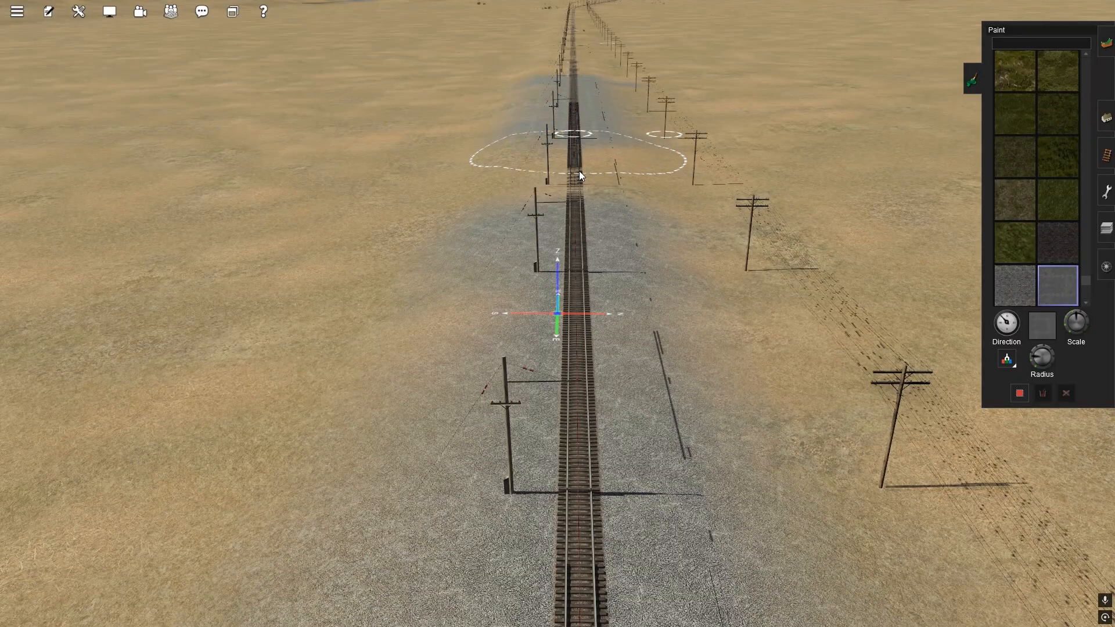
right_click(620, 192)
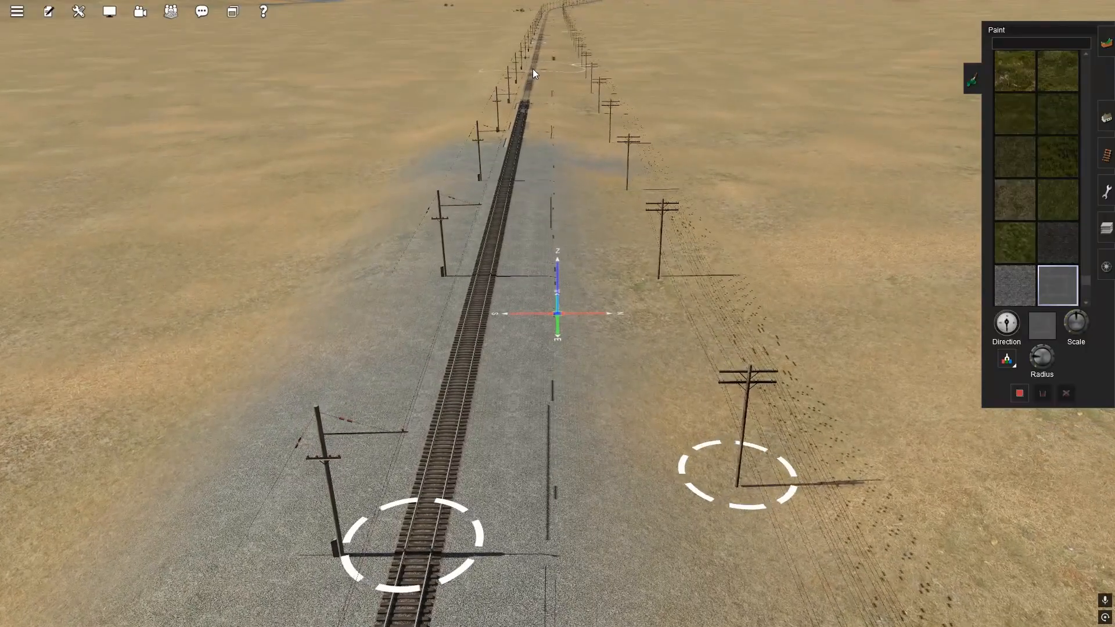
left_click_drag(532, 68, 500, 196)
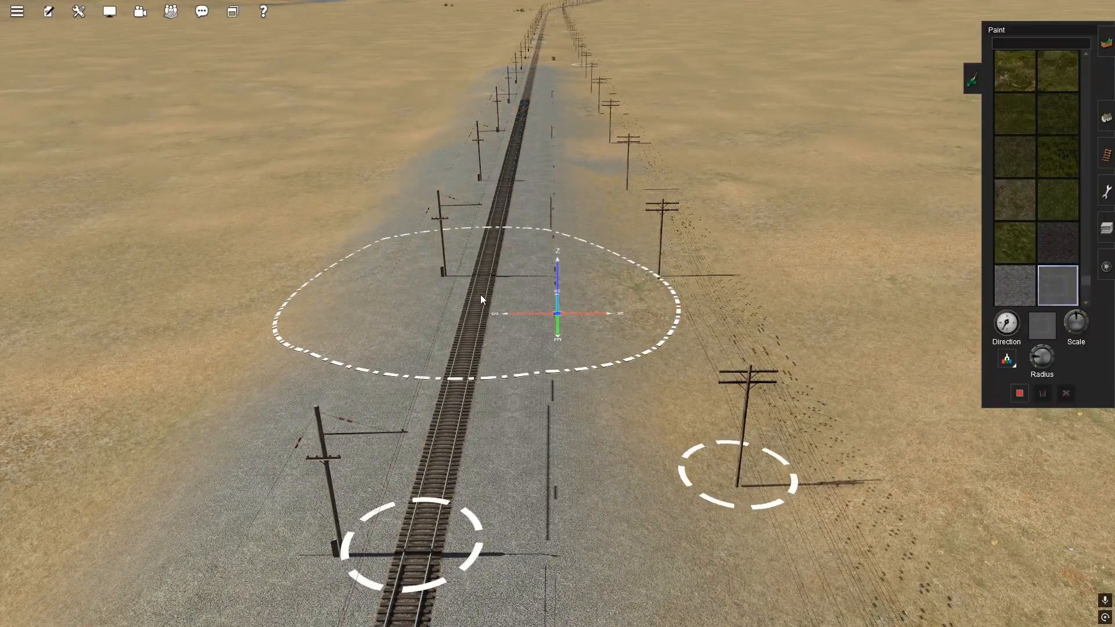
right_click(524, 183)
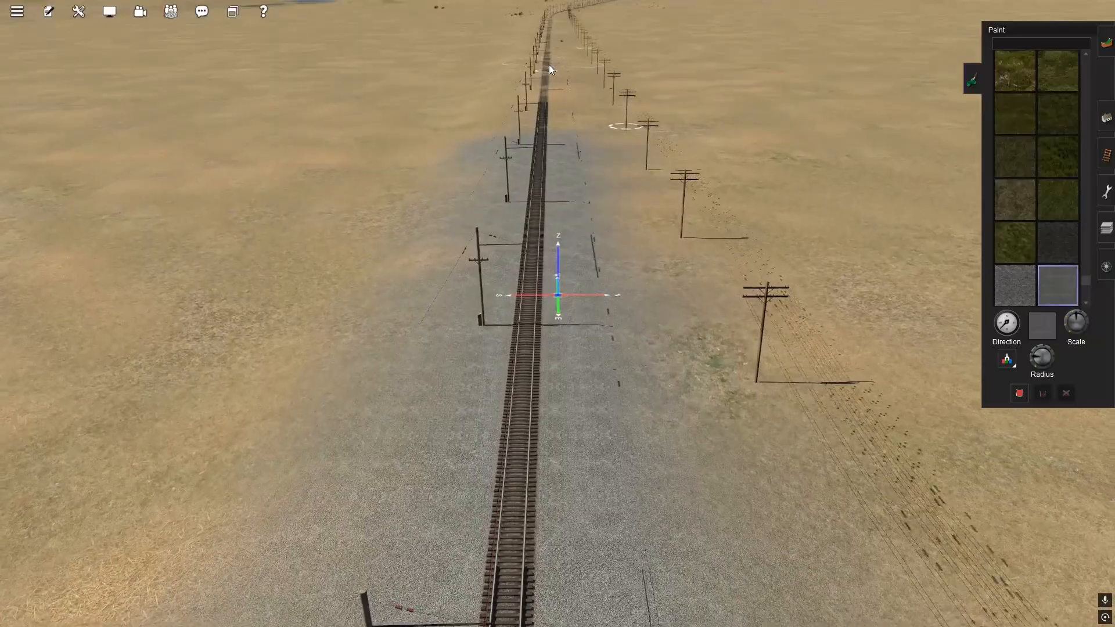
left_click_drag(544, 67, 541, 96)
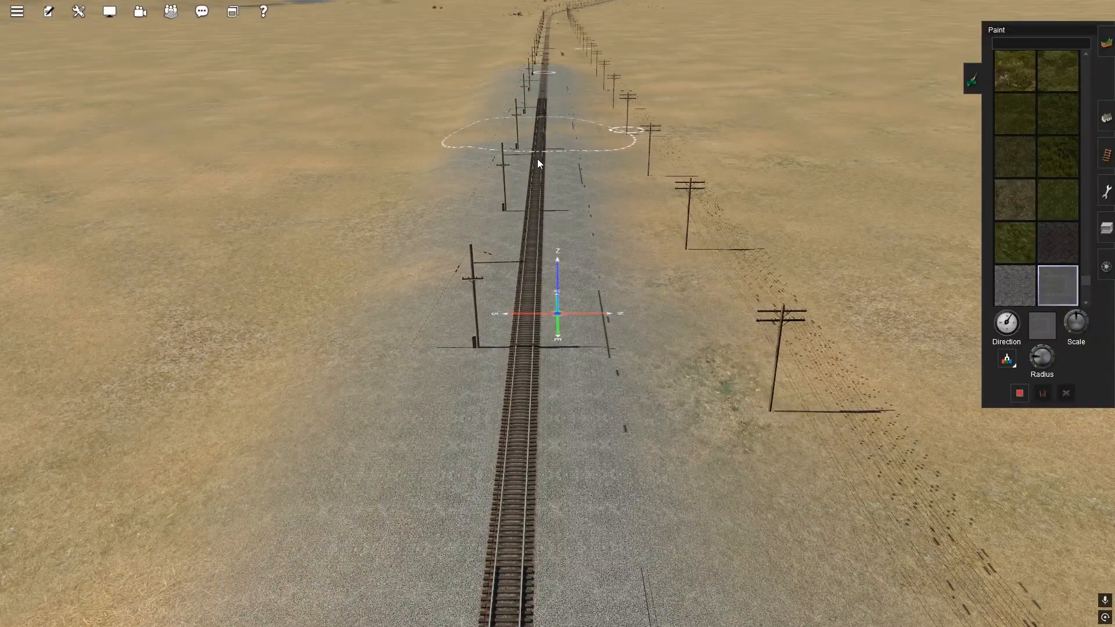
right_click(554, 171)
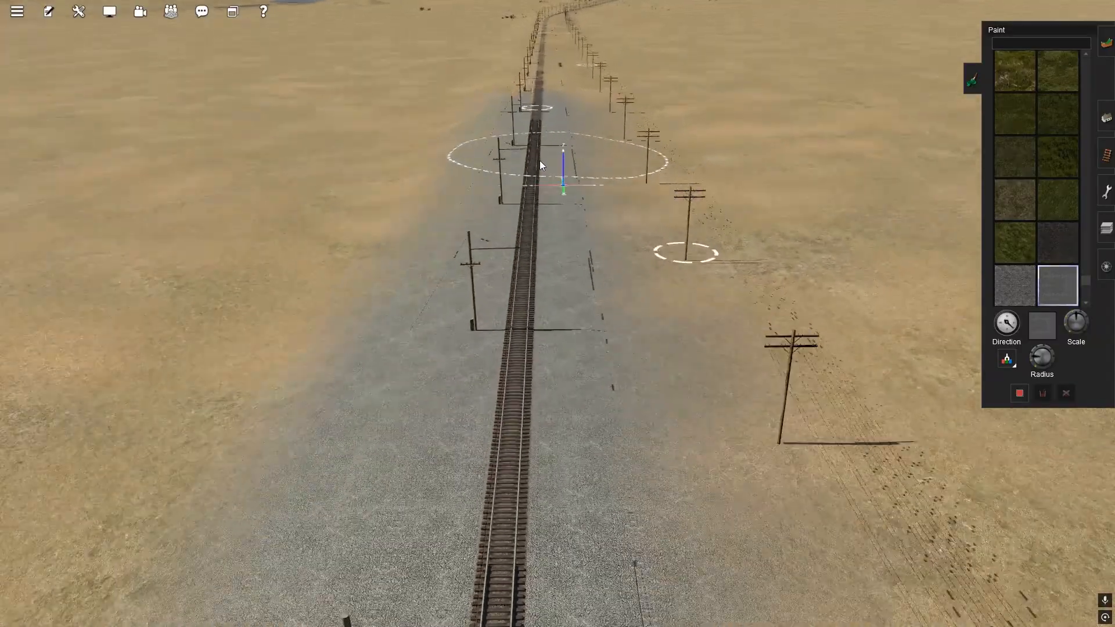
left_click(528, 66)
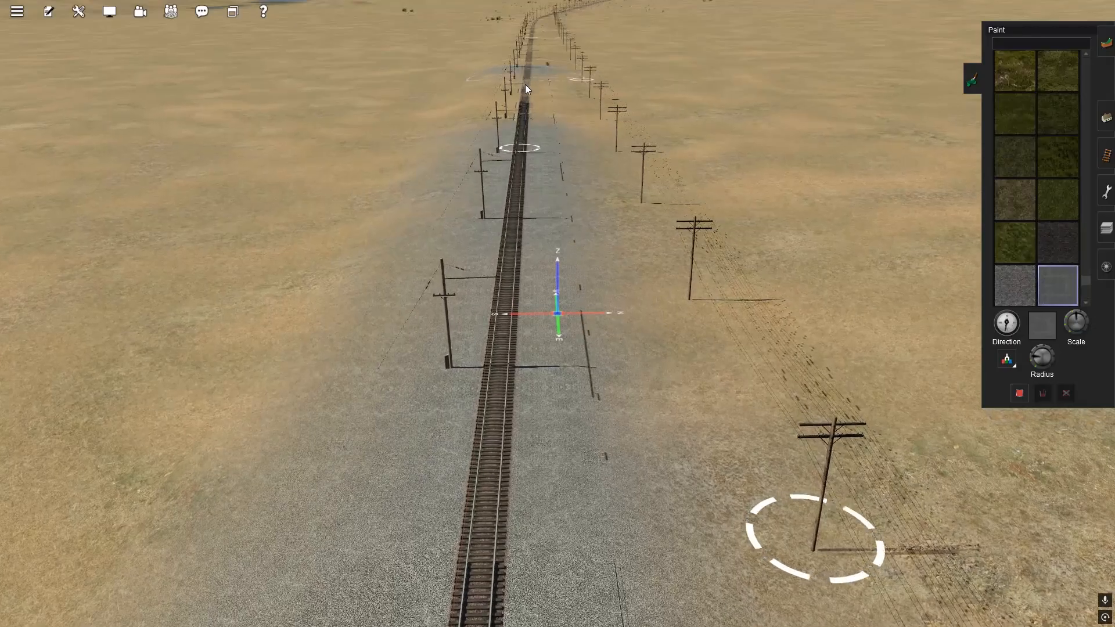
right_click(556, 170)
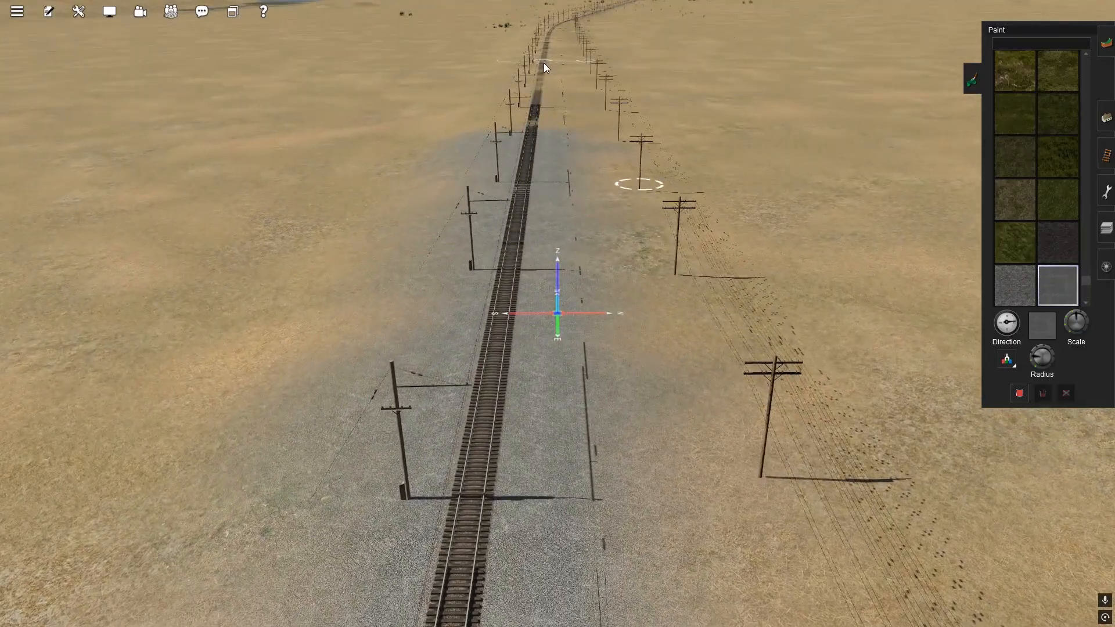
left_click_drag(543, 62, 538, 88)
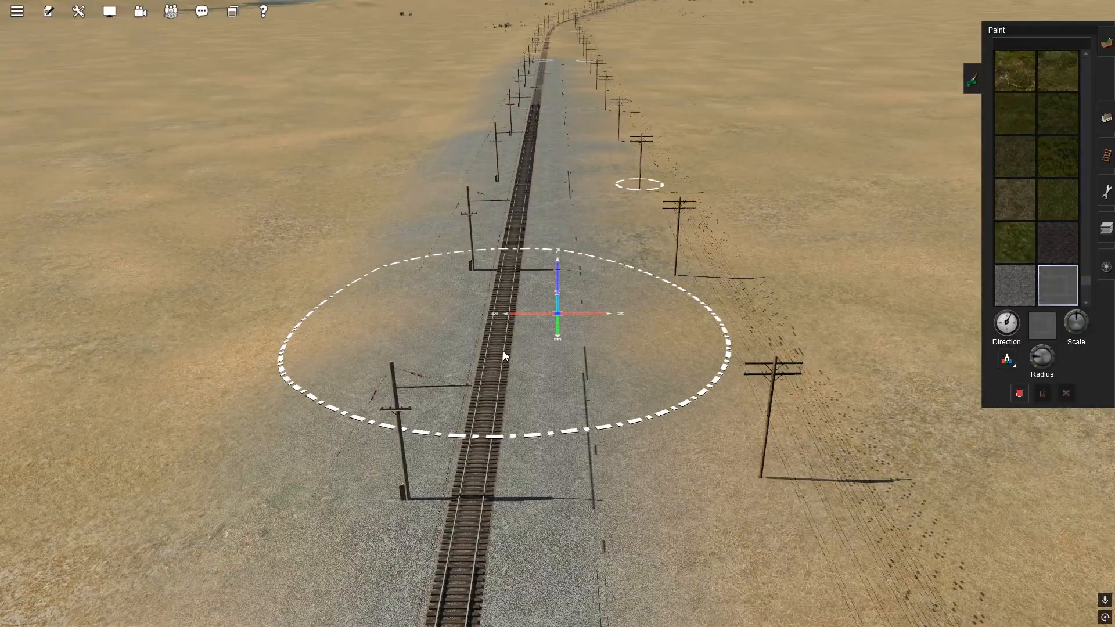
right_click(546, 209)
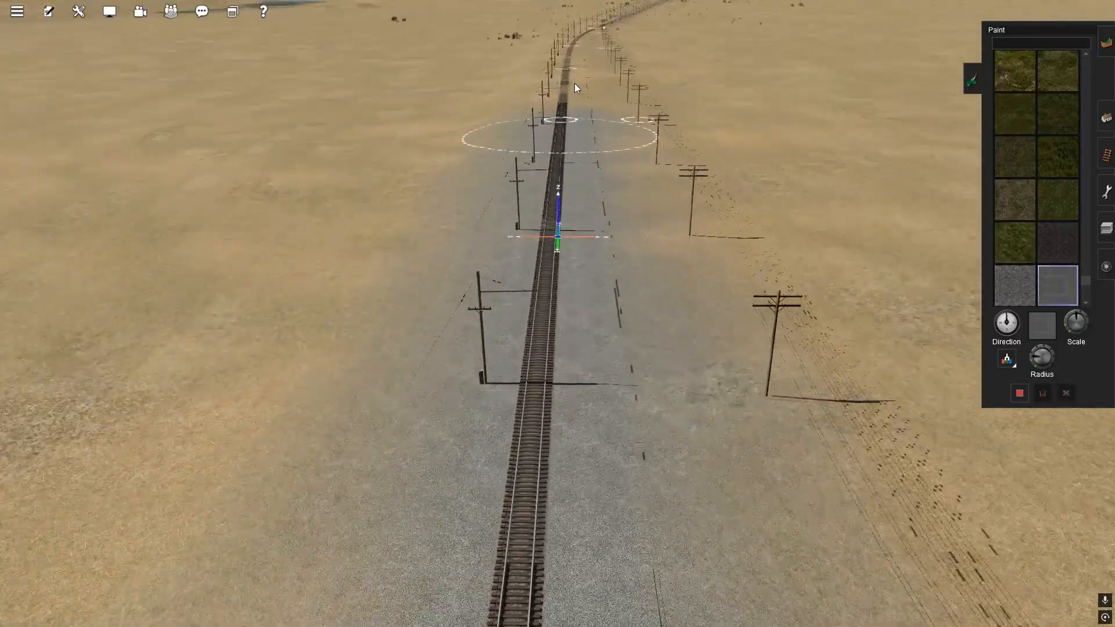
Carry the grey gravel band through the curve to the track markers where the line straightens again
left_click_drag(566, 67, 560, 123)
scroll(564, 131, "down", 3)
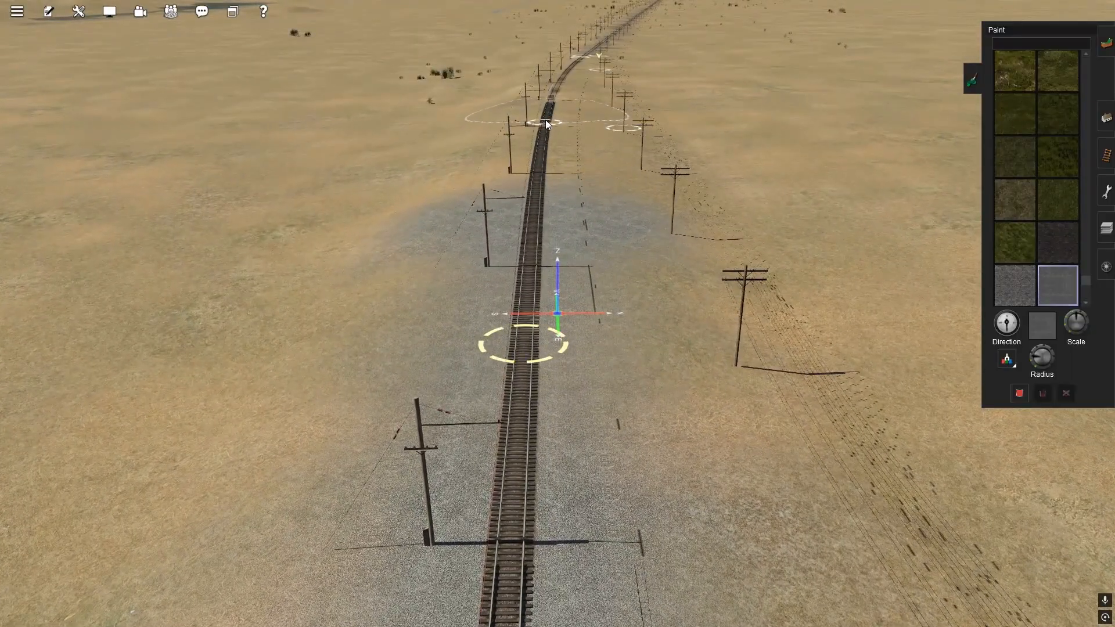
left_click_drag(545, 120, 519, 375)
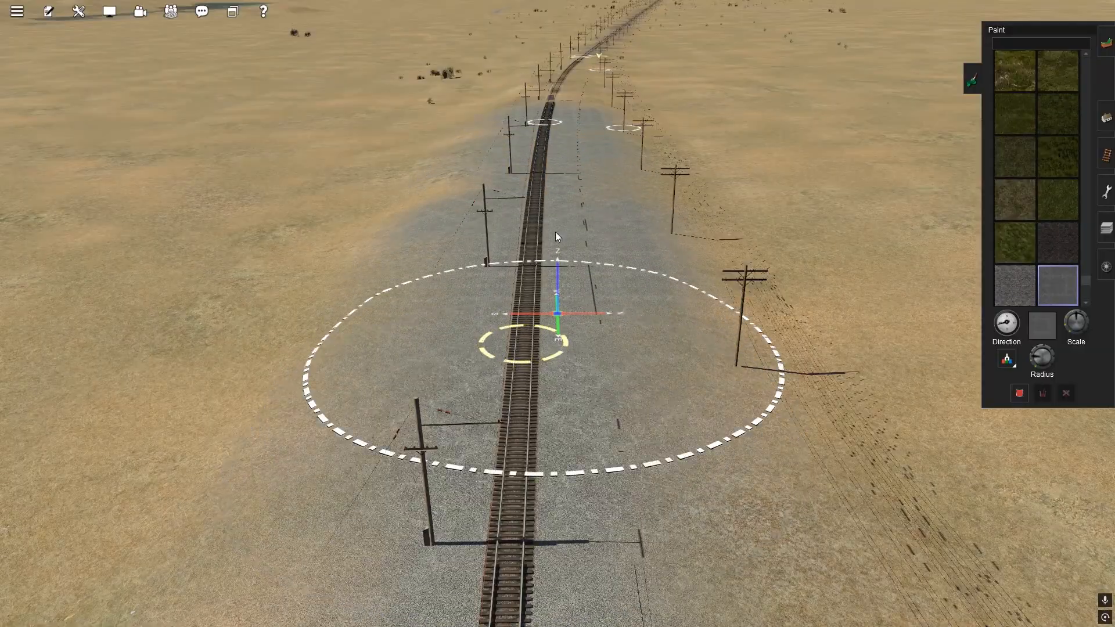
scroll(556, 182, "up", 5)
scroll(584, 119, "up", 3)
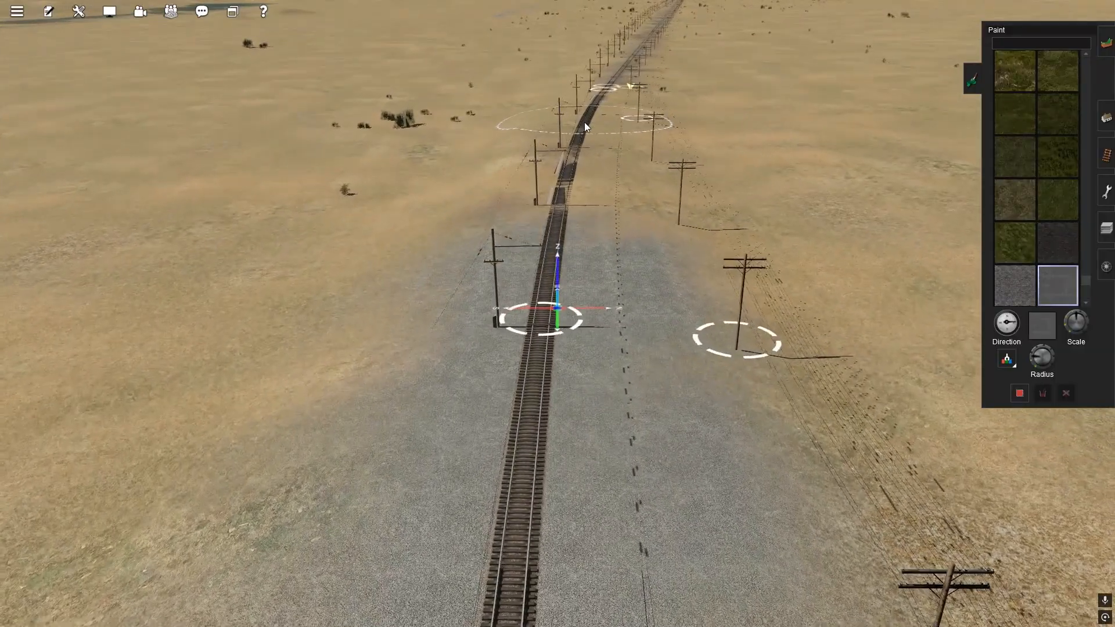
left_click_drag(584, 124, 567, 207)
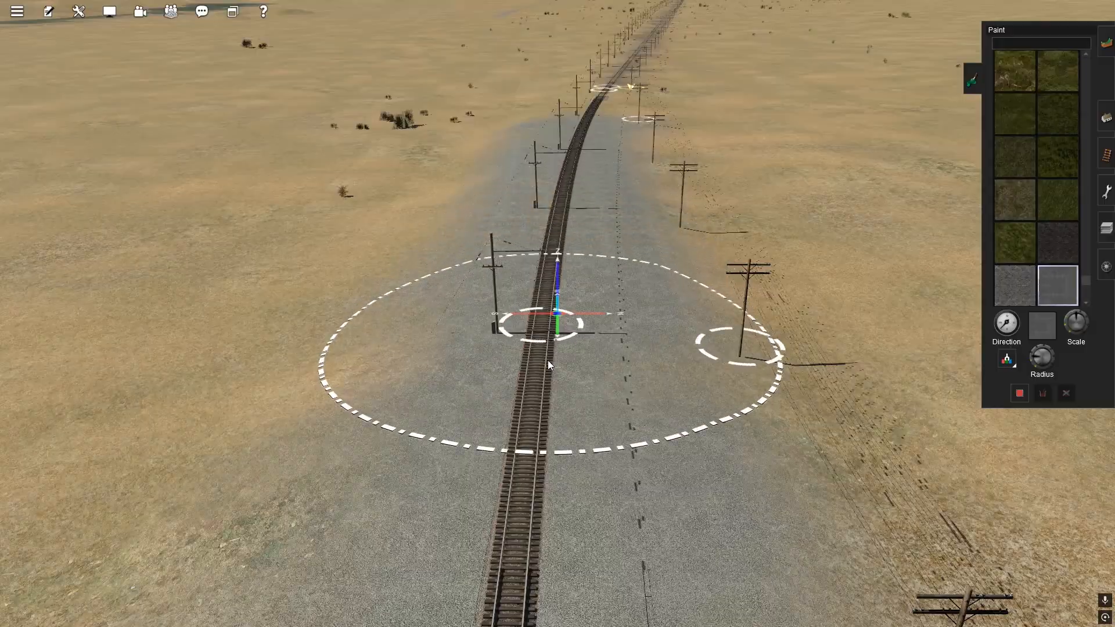
scroll(566, 173, "up", 4)
scroll(609, 209, "up", 5)
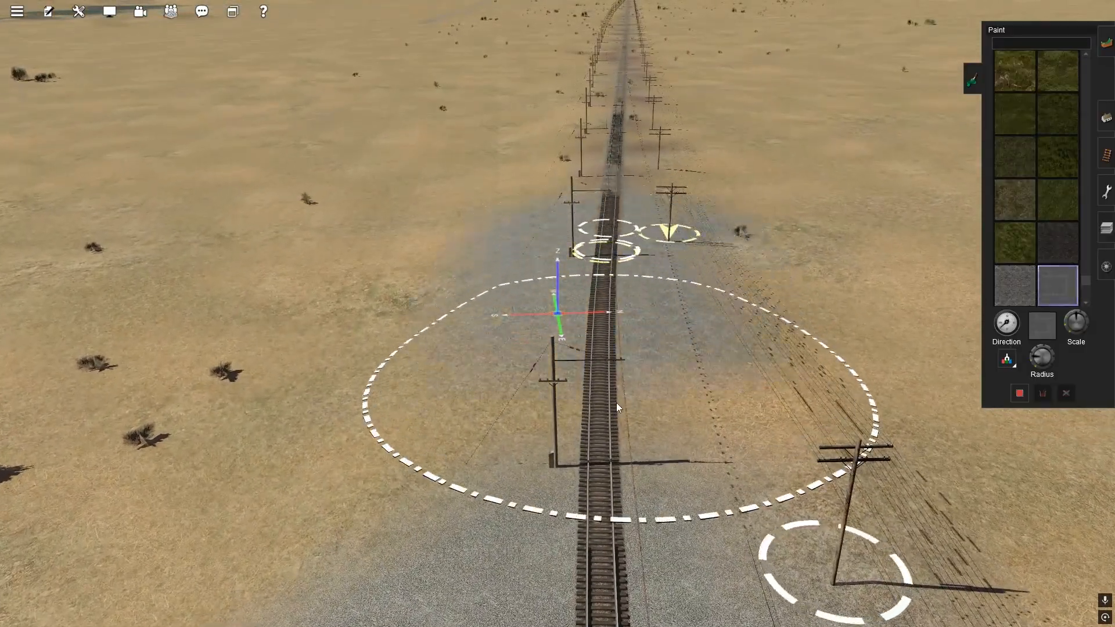
right_click_drag(630, 244, 587, 224)
scroll(587, 224, "up", 6)
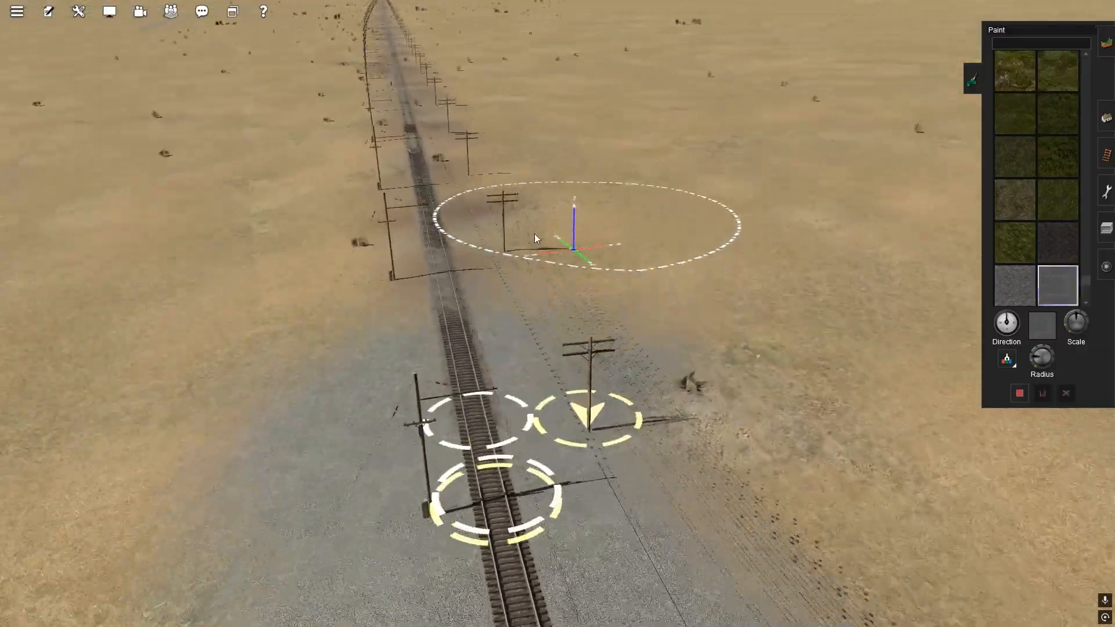
Select a large rectangular area of scrub-dotted ground beside the electrified track for copying, redrawing the selection until it covers the wanted ground
mouse_move(674, 312)
right_mouse_down()
mouse_move(806, 310)
mouse_move(716, 321)
mouse_move(611, 219)
mouse_move(503, 160)
mouse_move(464, 120)
mouse_move(552, 120)
mouse_move(580, 102)
mouse_move(556, 61)
mouse_move(463, 273)
right_mouse_up()
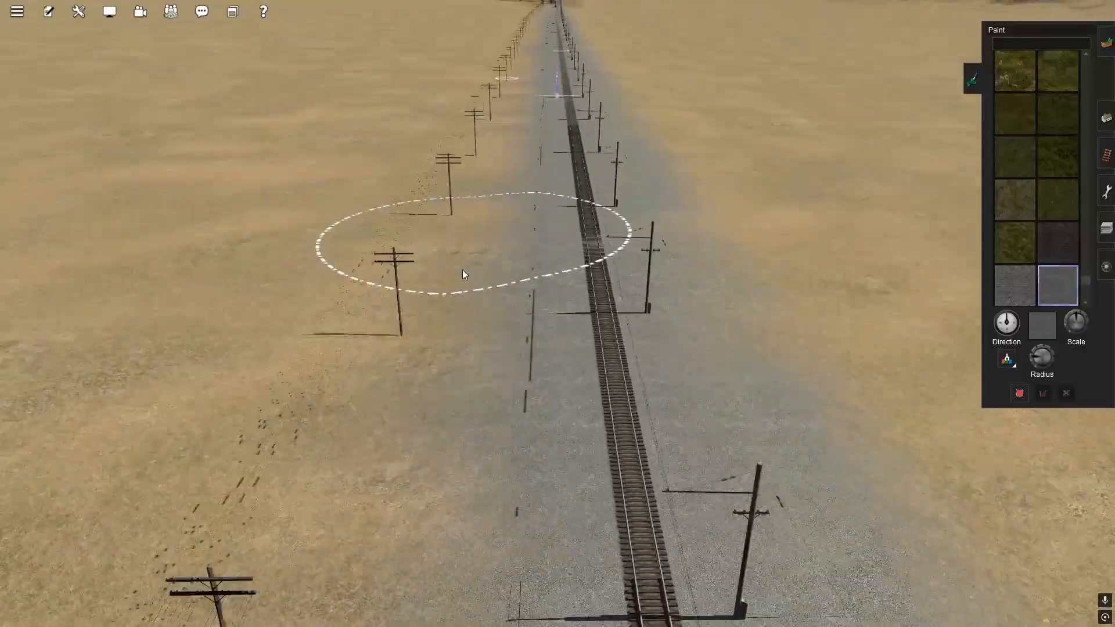
mouse_move(883, 136)
right_mouse_down()
mouse_move(406, 293)
mouse_move(313, 260)
mouse_move(245, 214)
mouse_move(250, 200)
mouse_move(585, 162)
mouse_move(587, 102)
mouse_move(553, 87)
mouse_move(573, 79)
mouse_move(551, 93)
mouse_move(580, 80)
mouse_move(567, 120)
mouse_move(574, 209)
mouse_move(542, 247)
right_mouse_up()
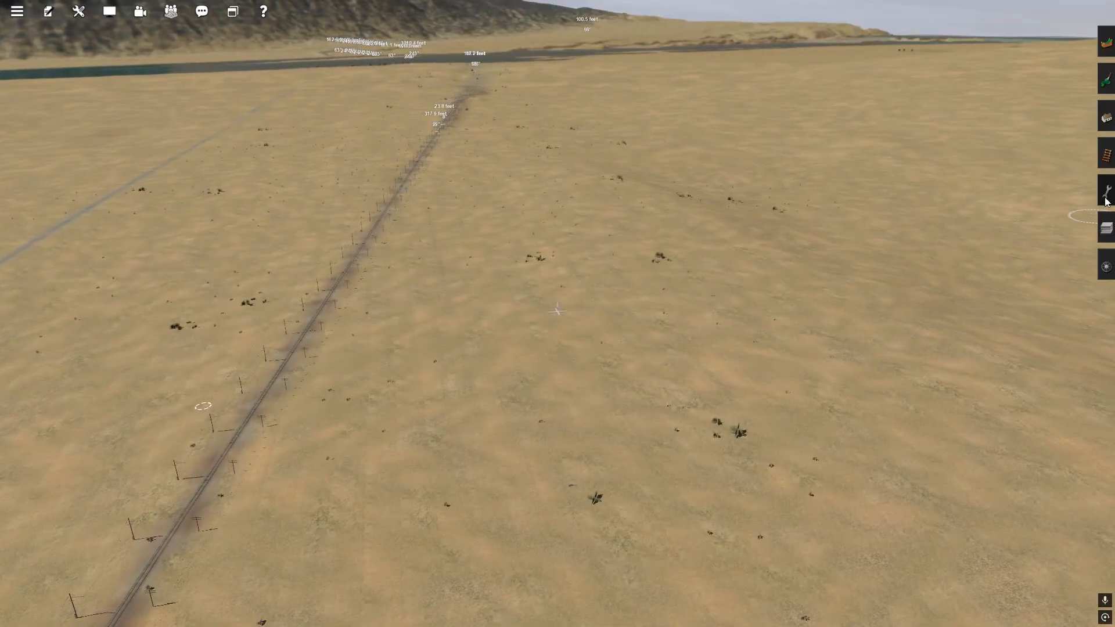
left_click(1105, 192)
left_click(1011, 173)
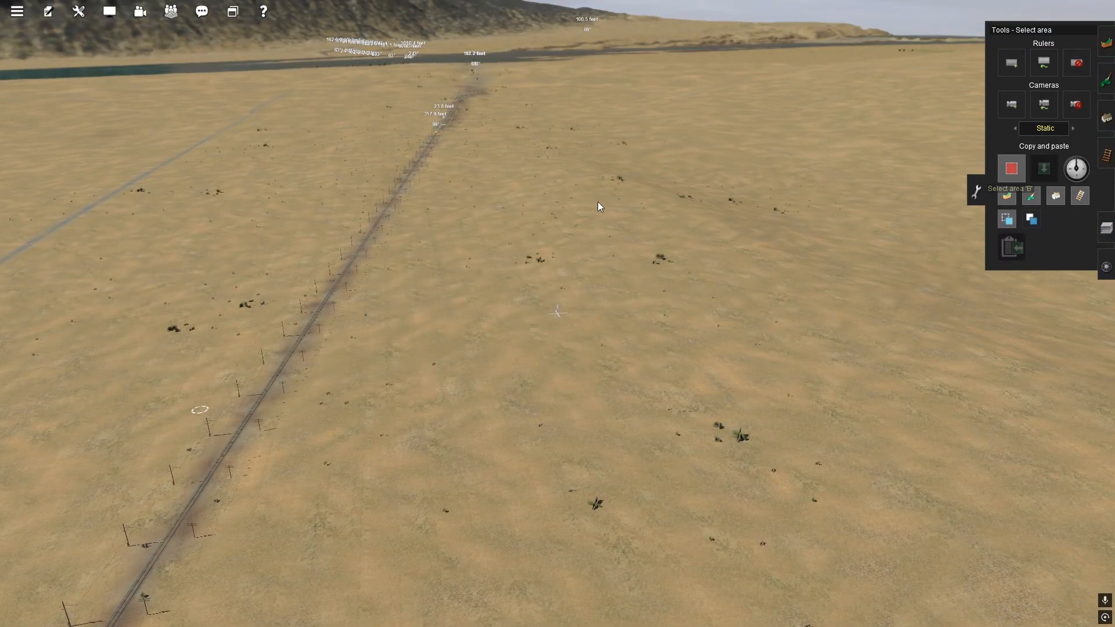
left_click_drag(513, 122, 807, 238)
left_click_drag(642, 96, 647, 496)
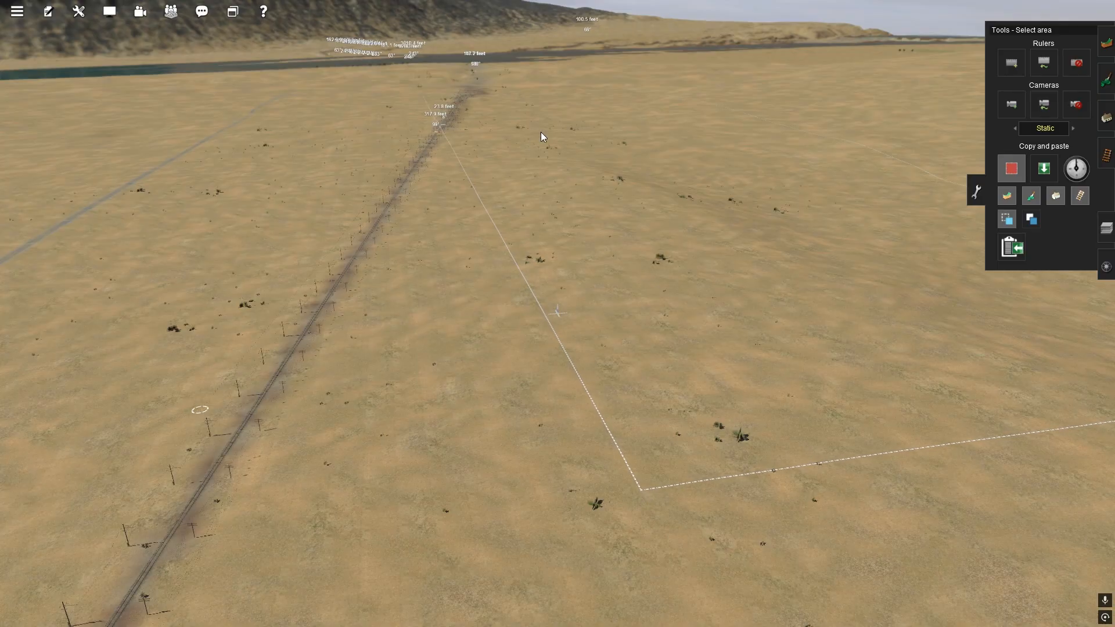
left_click_drag(612, 117, 600, 252)
left_click_drag(643, 151, 548, 380)
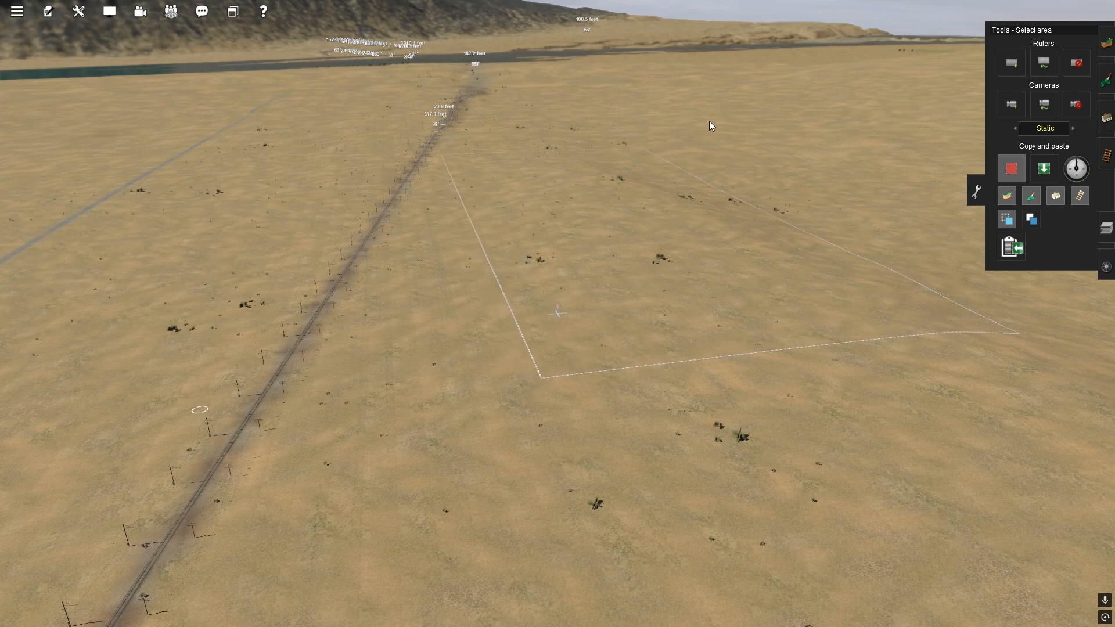
left_click_drag(716, 117, 746, 465)
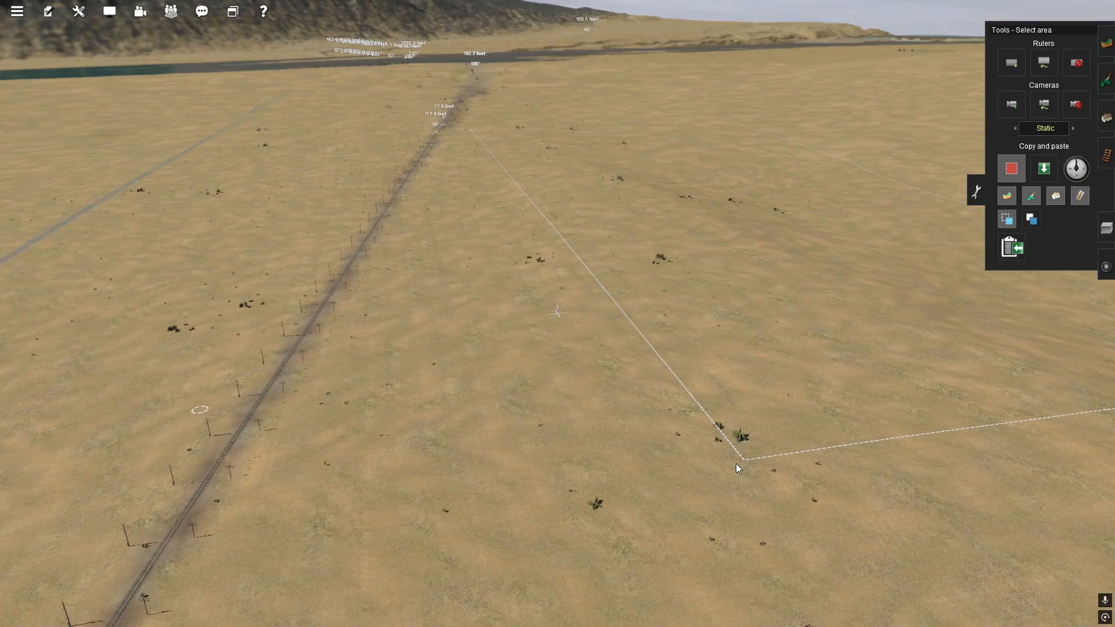
Switch to pasting the copied area and limit the paste to scenery objects, excluding terrain, ground textures and track
left_click(1041, 175)
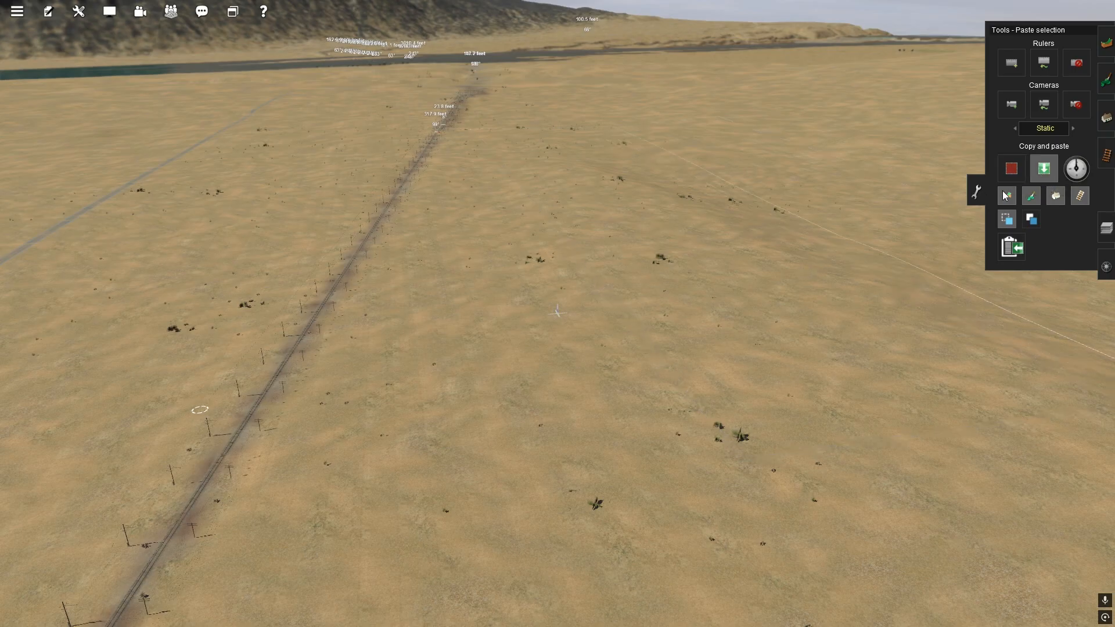
left_click(1052, 199)
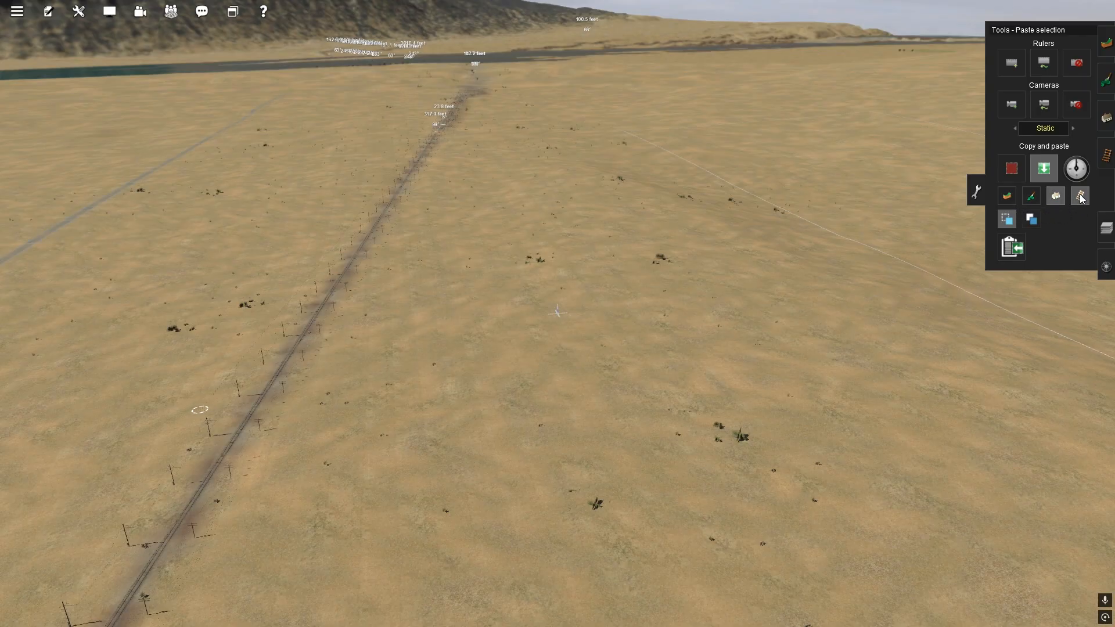
right_click_drag(755, 350, 559, 197)
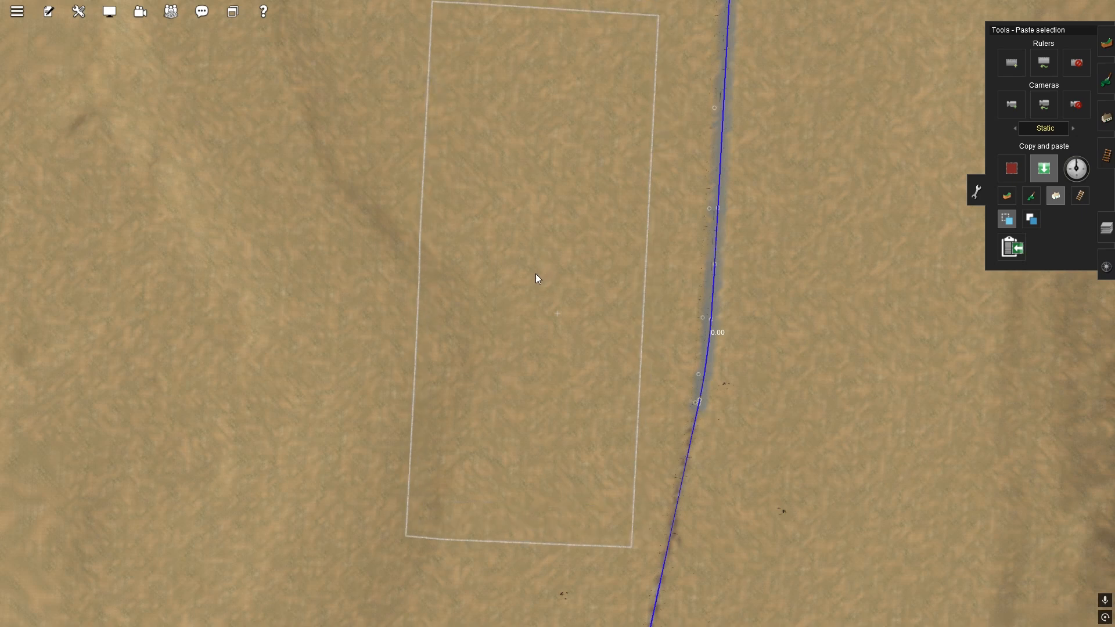
Paste repeated copies of the scrub scenery along one side of the main line, from the curve to the wye at Beverley
right_click(577, 158)
right_click(567, 155)
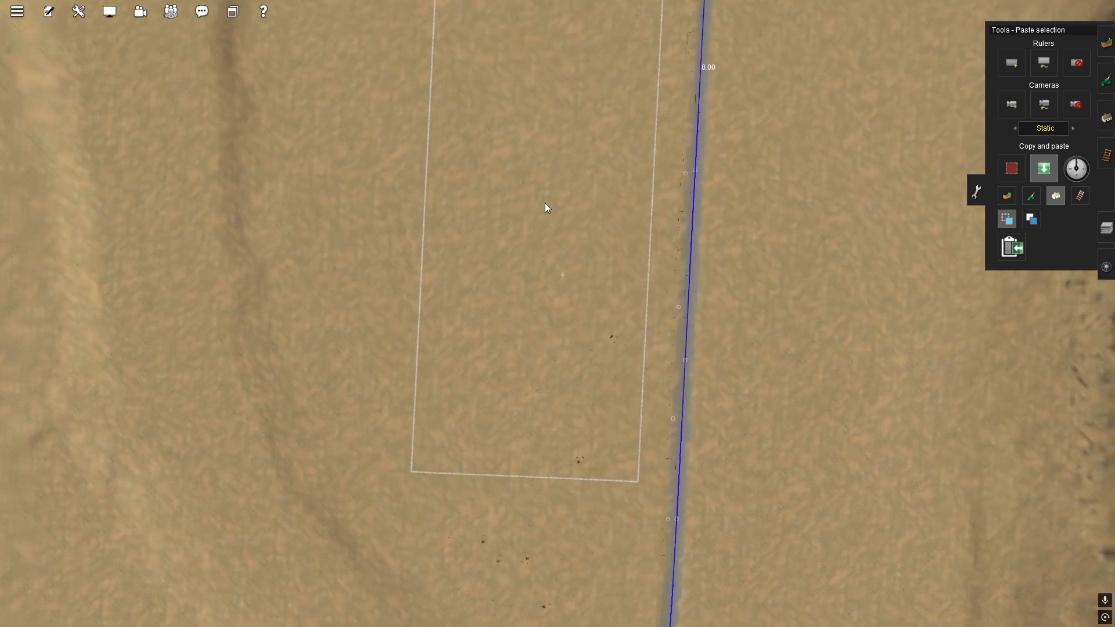
right_click(553, 142)
right_click(569, 118)
right_click(583, 95)
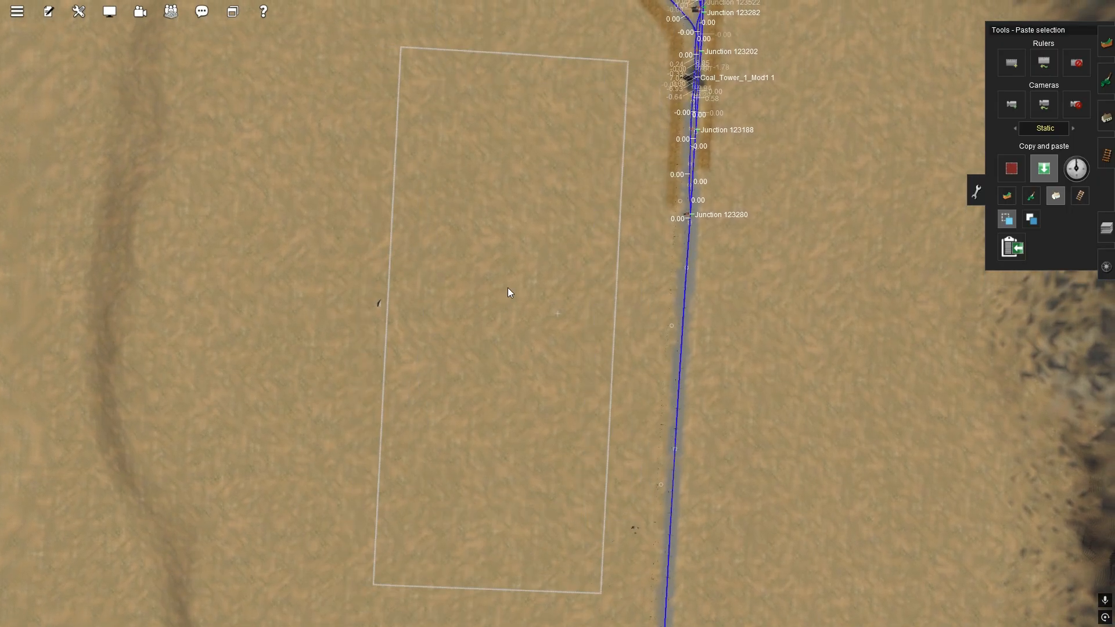
right_click(531, 181)
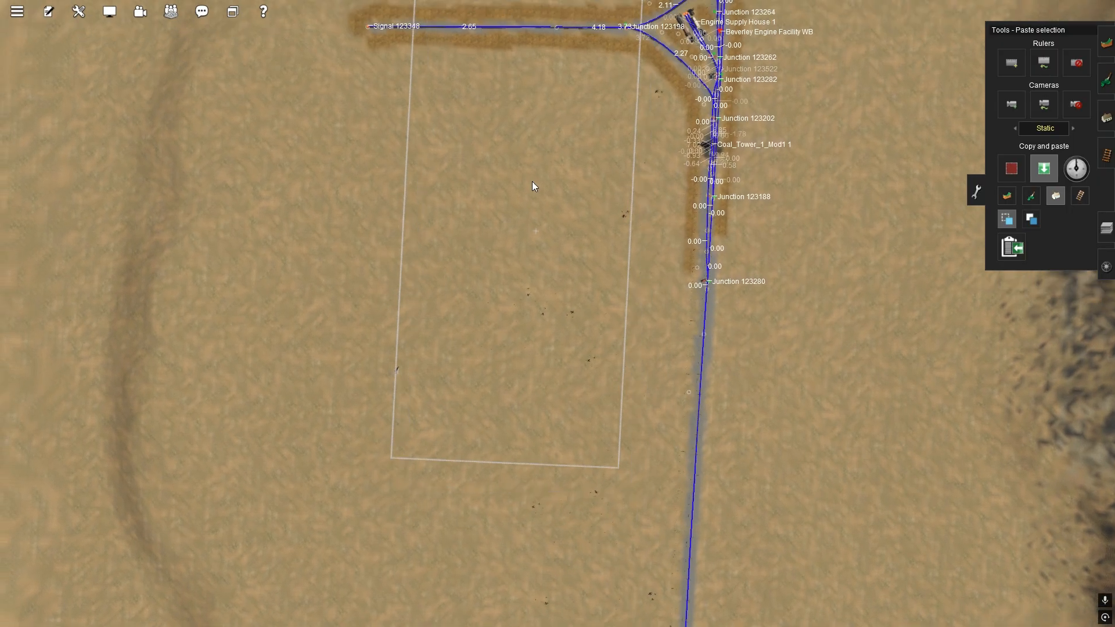
Continue pasting scrub beside the Beverley engine facilities on the wye side, up to the route end at To Spokane URM
right_click(552, 173)
right_click(561, 128)
right_click(583, 110)
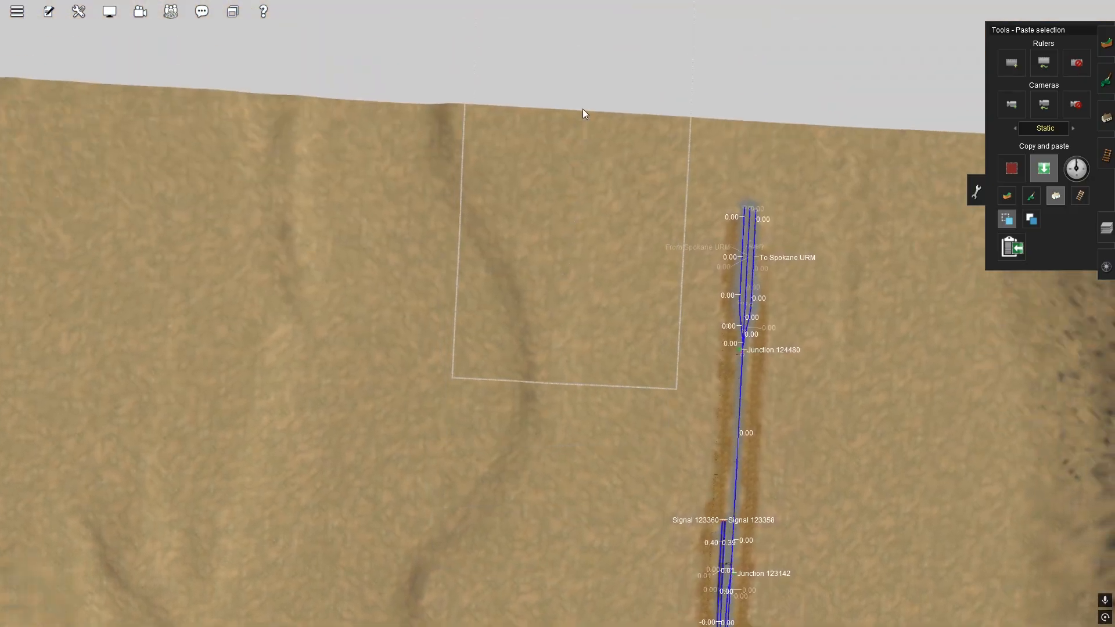
right_click(486, 301)
right_click(513, 427)
right_click(523, 455)
right_click(612, 351)
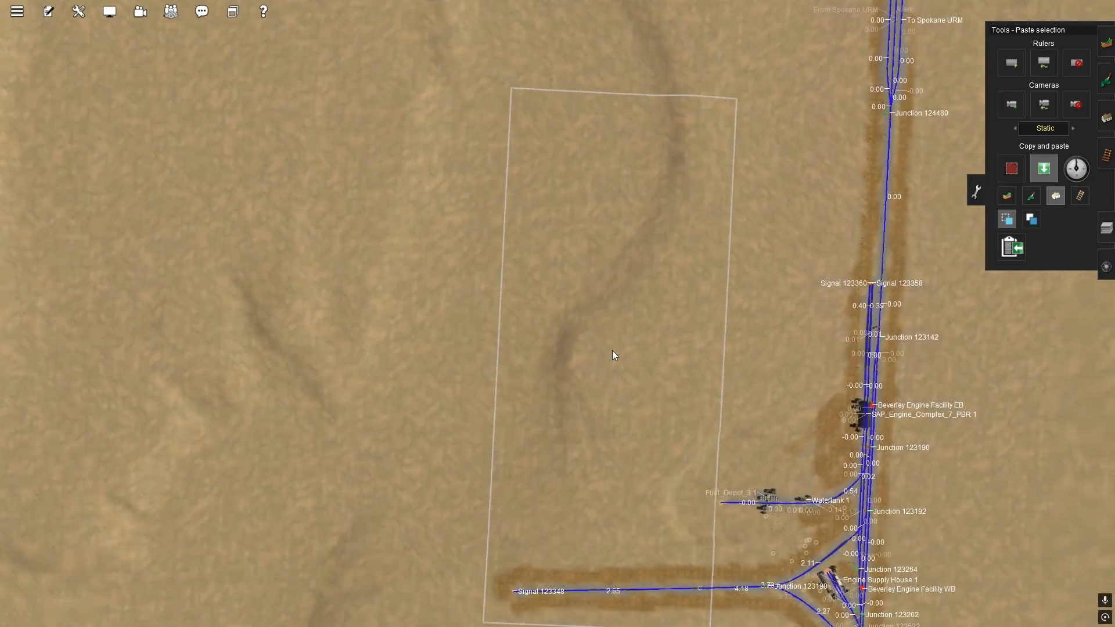
right_click(613, 234)
right_click(604, 301)
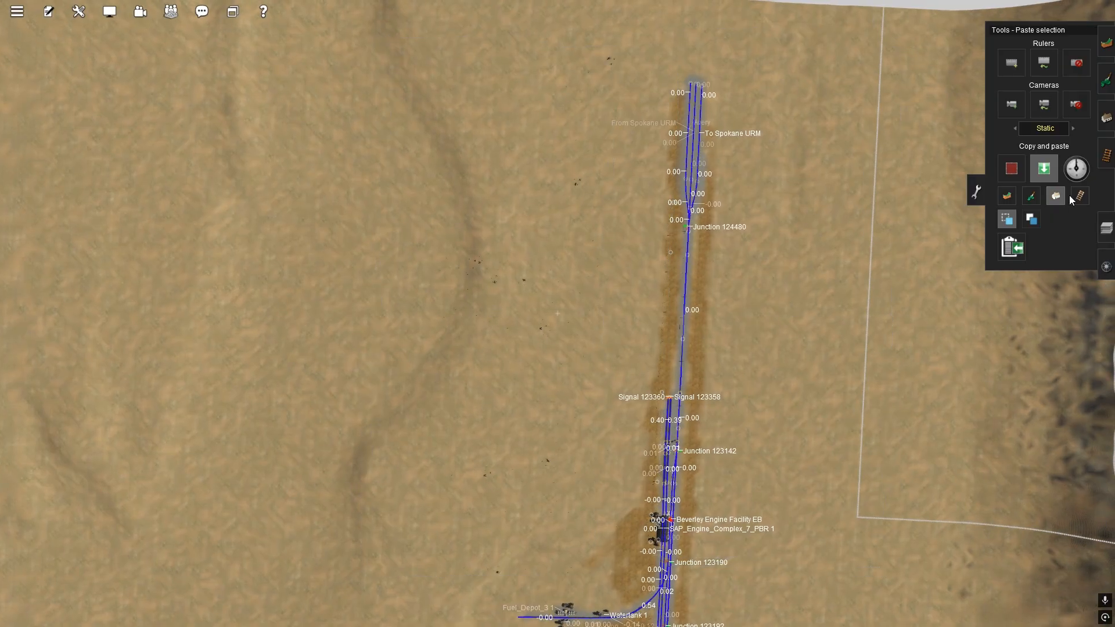
Paste scrub on the mountain side of the Beverley yard, working back from the route end past the engine facilities
right_click(782, 271)
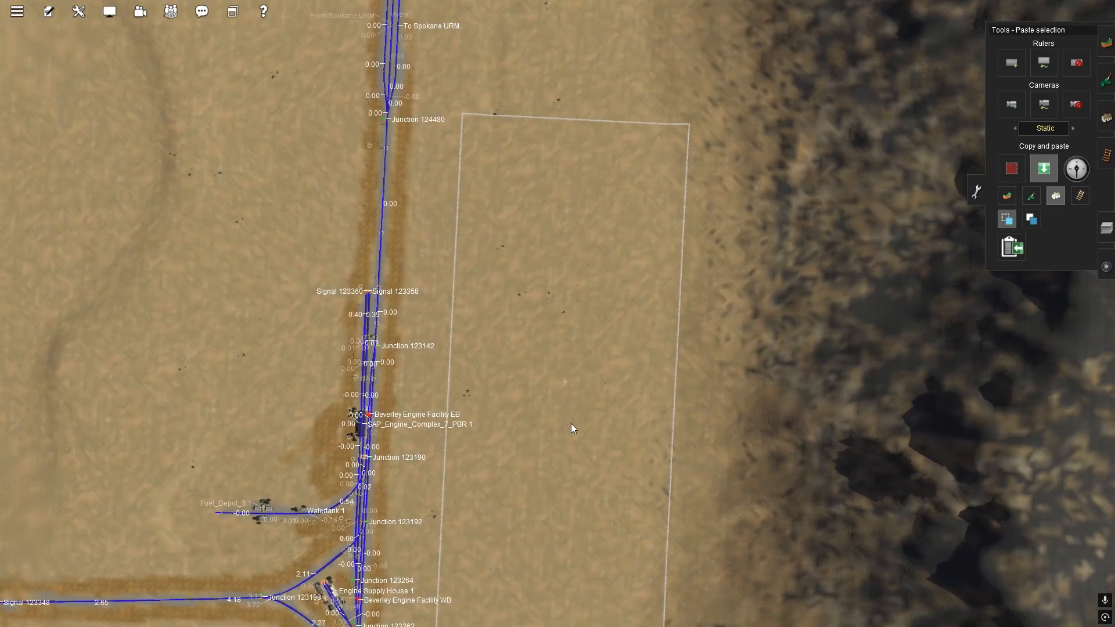
right_click(580, 557)
key("Left")
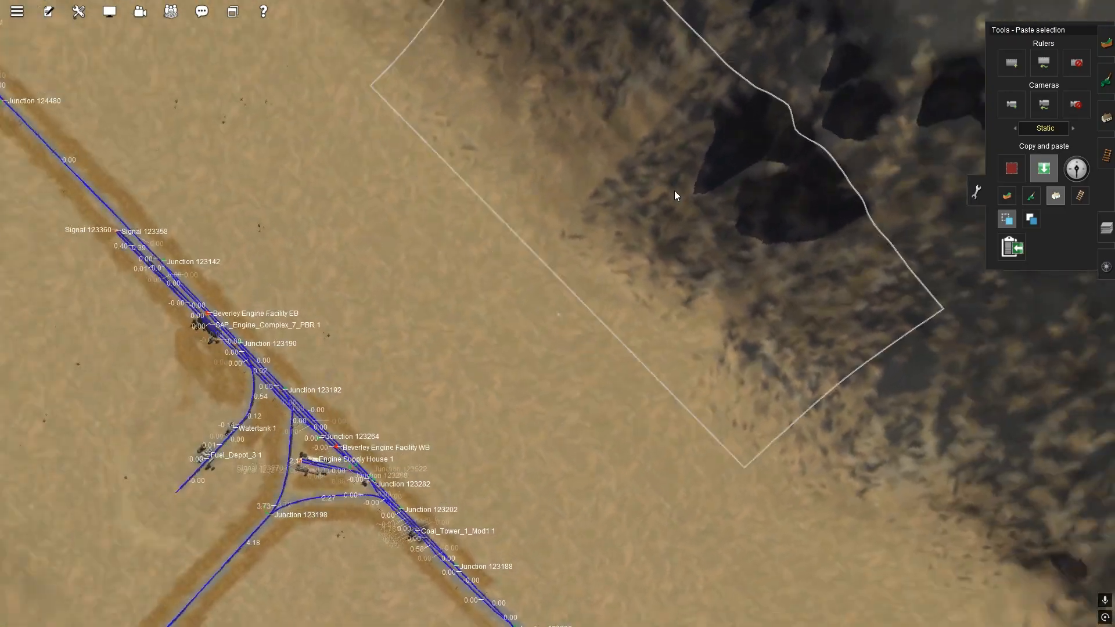
key("Right")
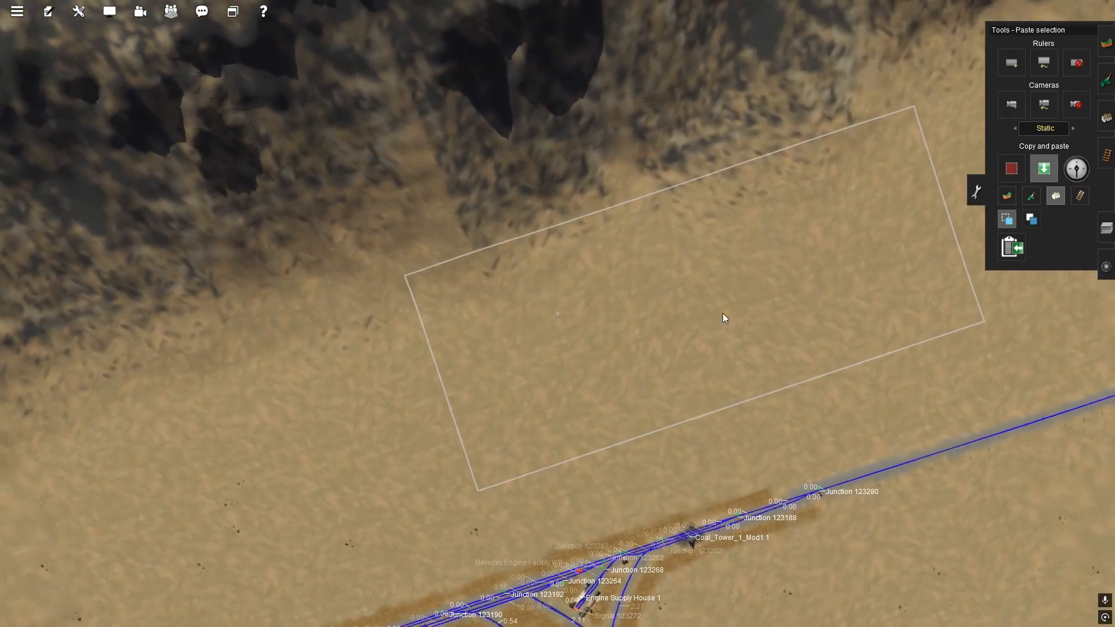
Extend the pasted scrub back along the mountain side of the main line, past the curve to the road near the pond
right_click_drag(791, 255, 552, 296)
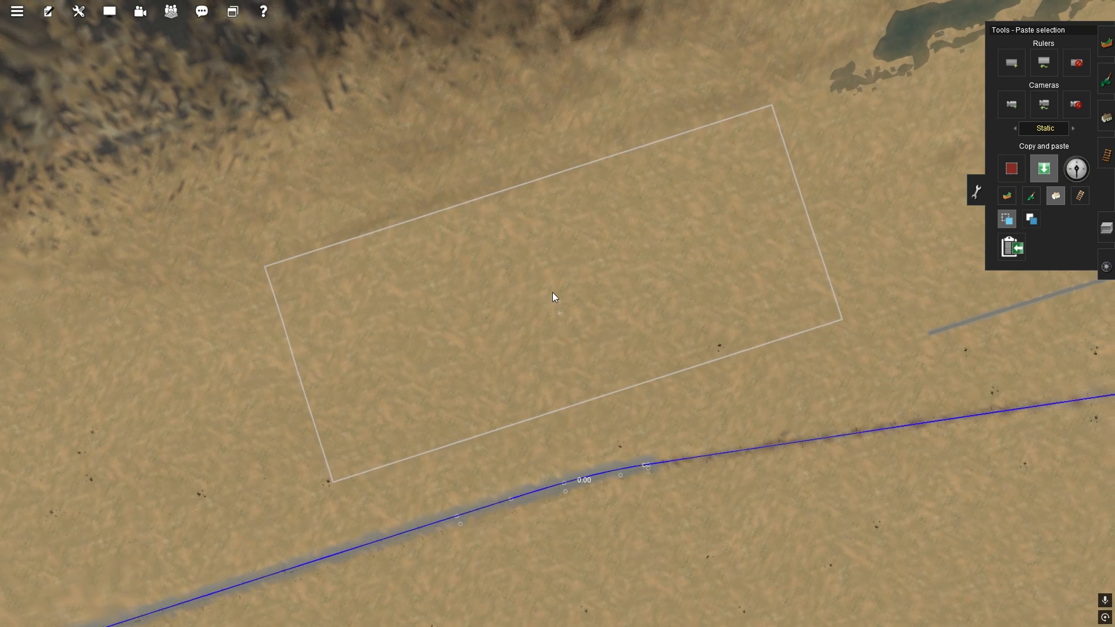
right_click_drag(676, 295, 743, 250)
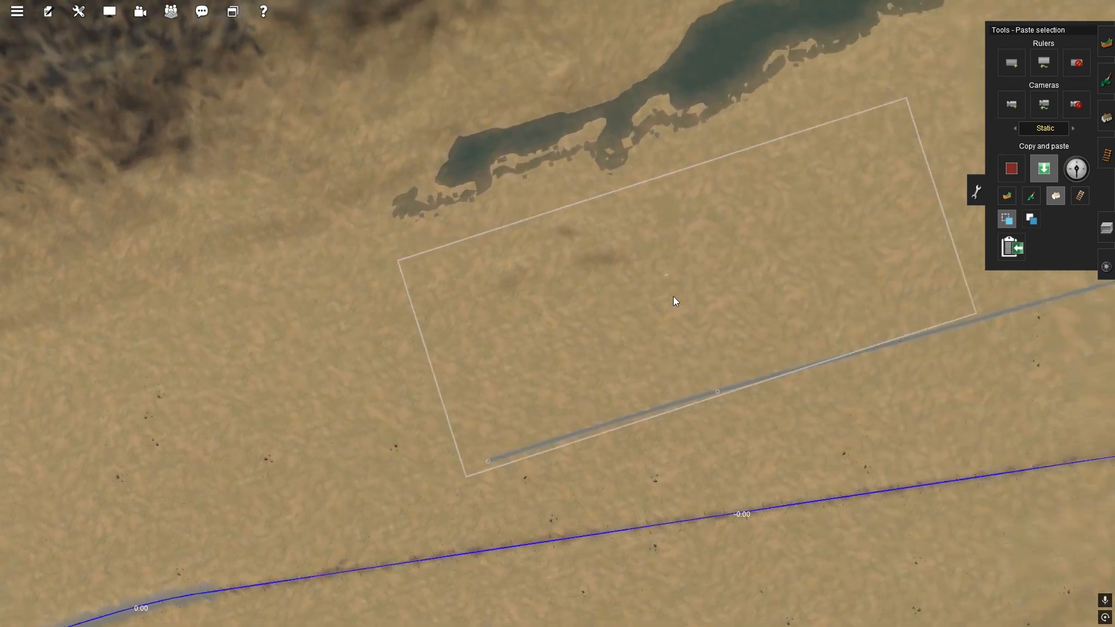
left_click(597, 283)
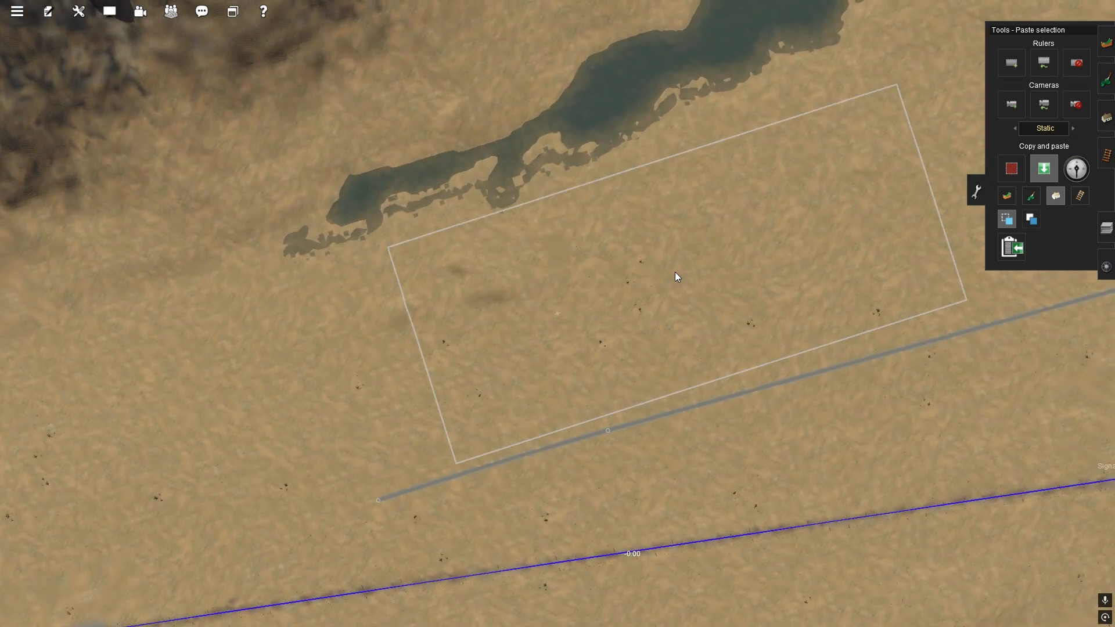
scroll(695, 310, "up", 5)
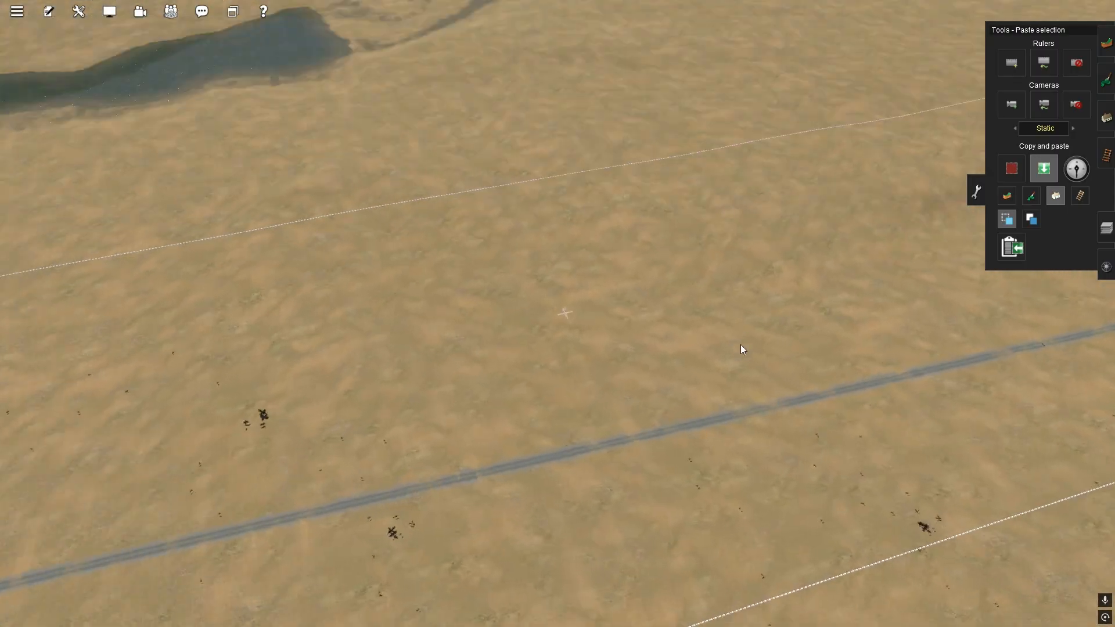
scroll(741, 349, "down", 5)
Paste more scrub copies on both sides of the grey road across the open plain toward the river, and close the copy-and-paste tools
right_click_drag(745, 342, 395, 283)
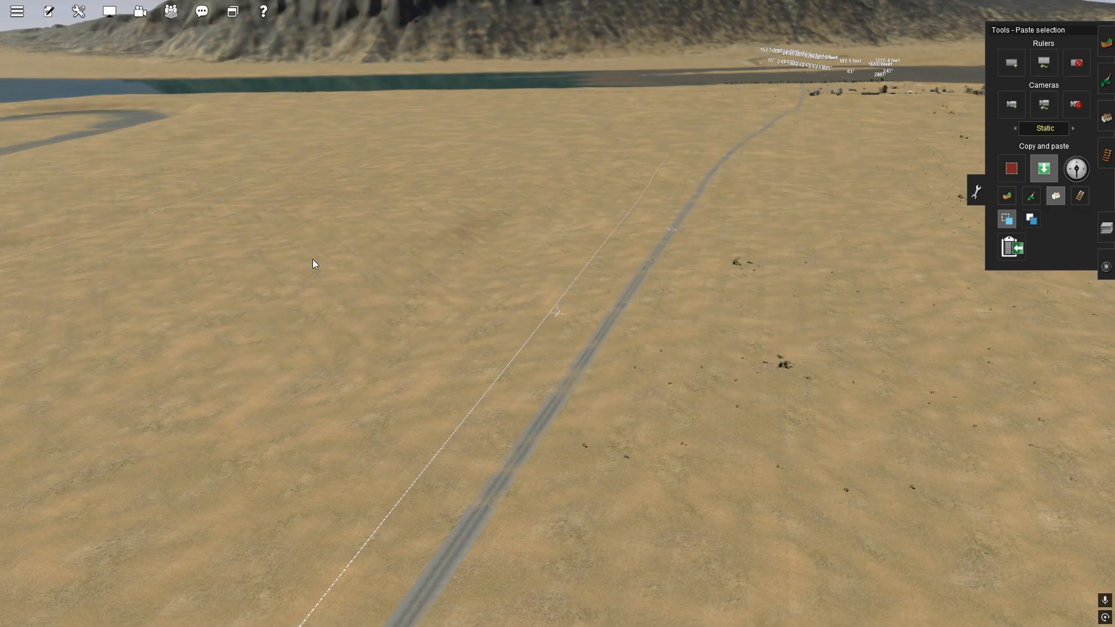
right_click_drag(315, 246, 667, 199)
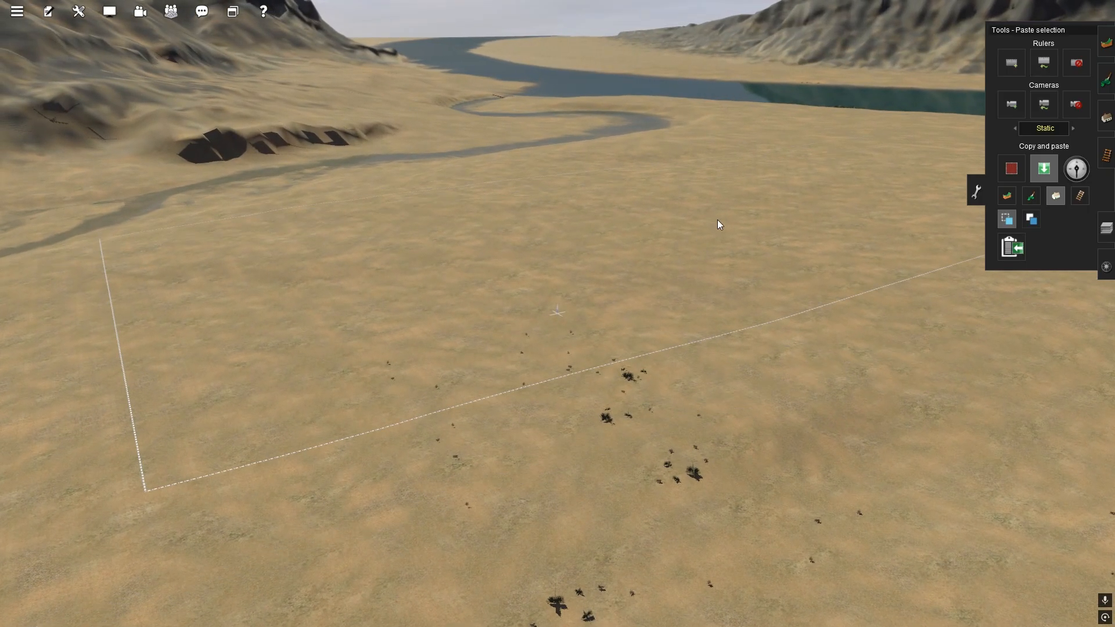
right_click_drag(729, 218, 929, 179)
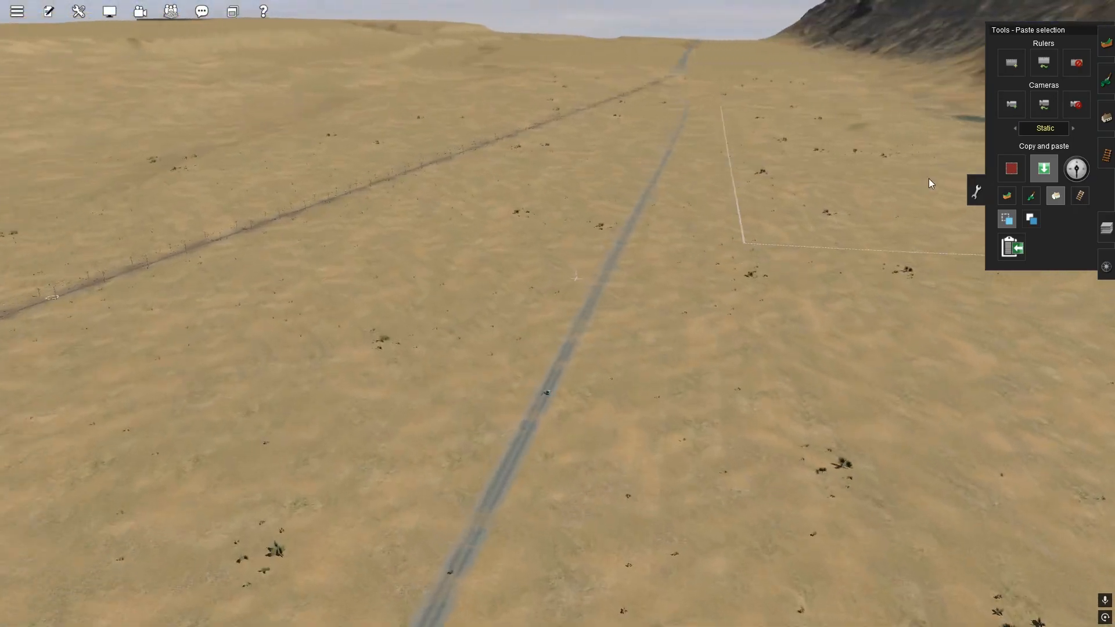
left_click(976, 193)
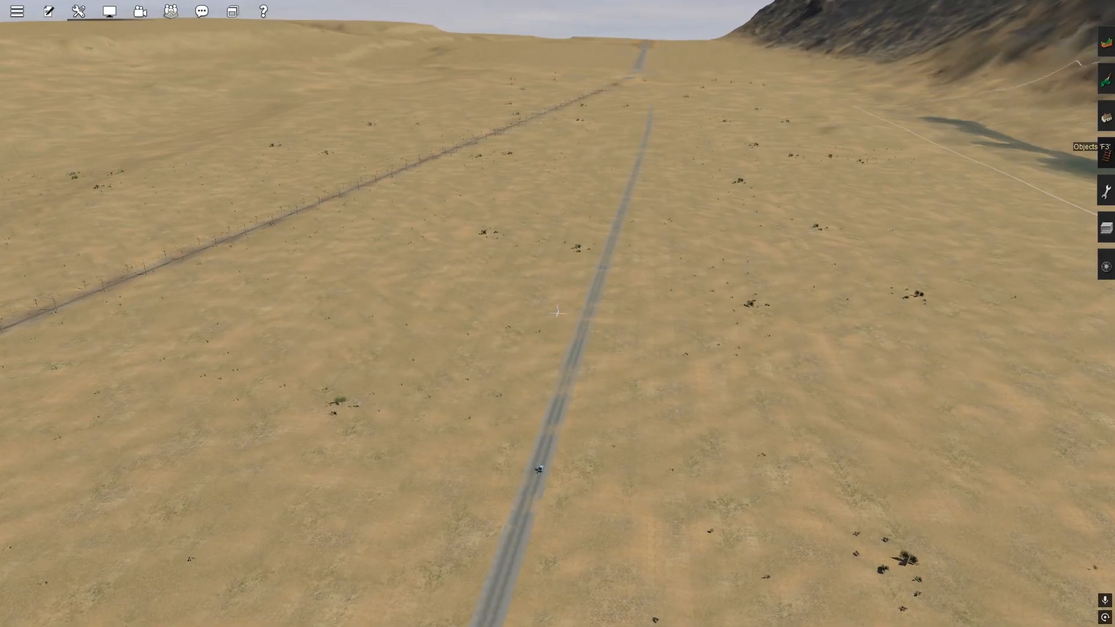
Pick the SAP_Perfect_Western_Red tree beside the water tank and place one in the open field beyond the fuel depot siding
left_click(1106, 154)
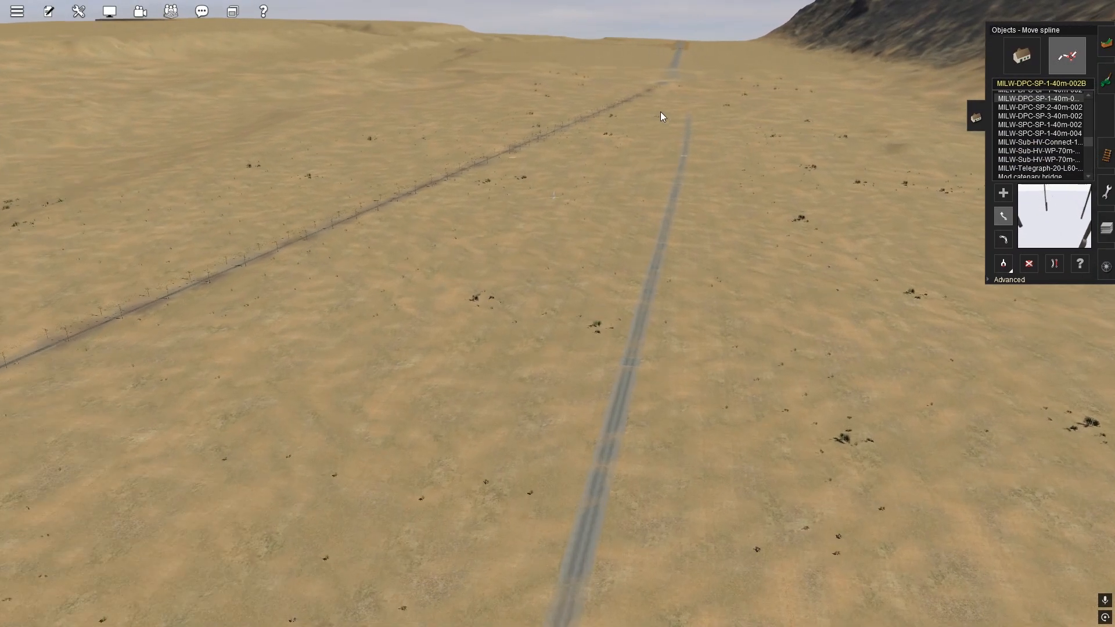
right_click_drag(660, 112, 569, 139)
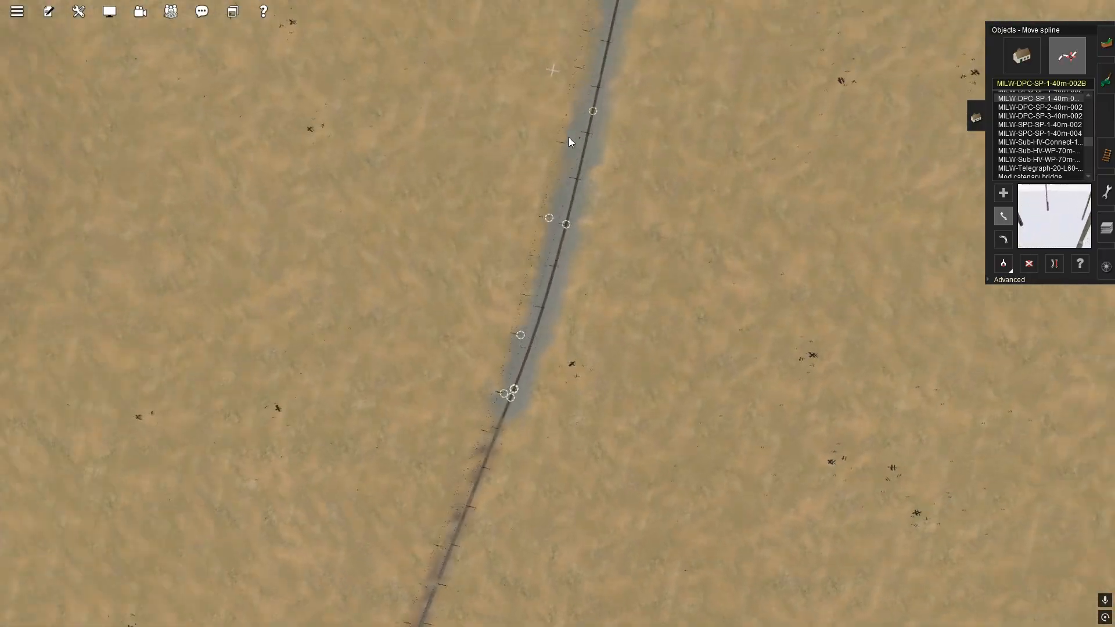
left_click(569, 142)
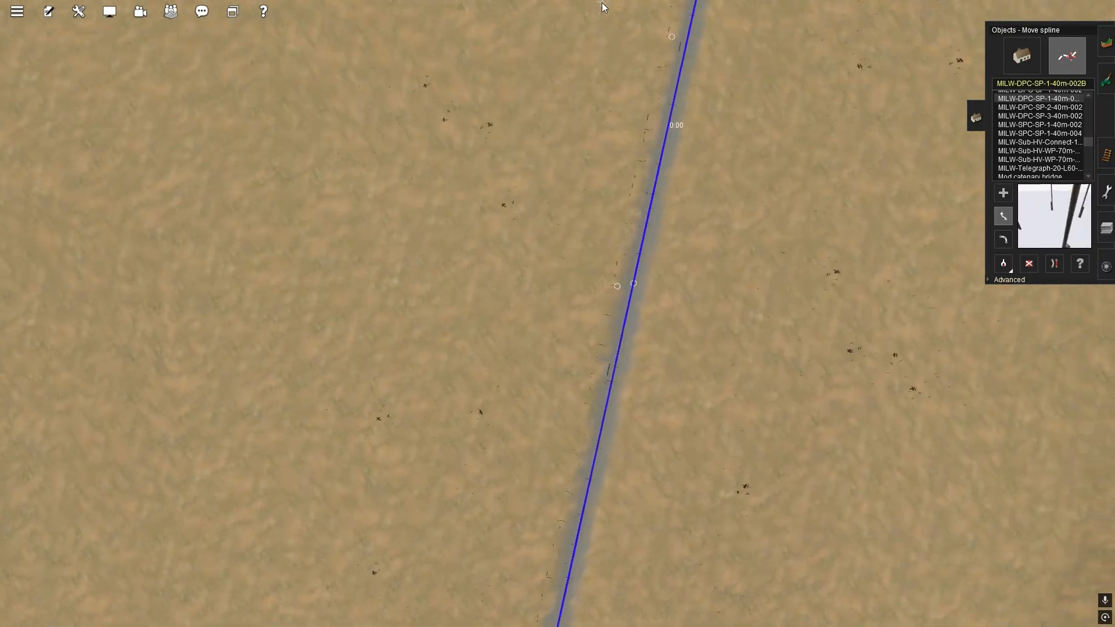
right_click_drag(602, 2, 576, 323)
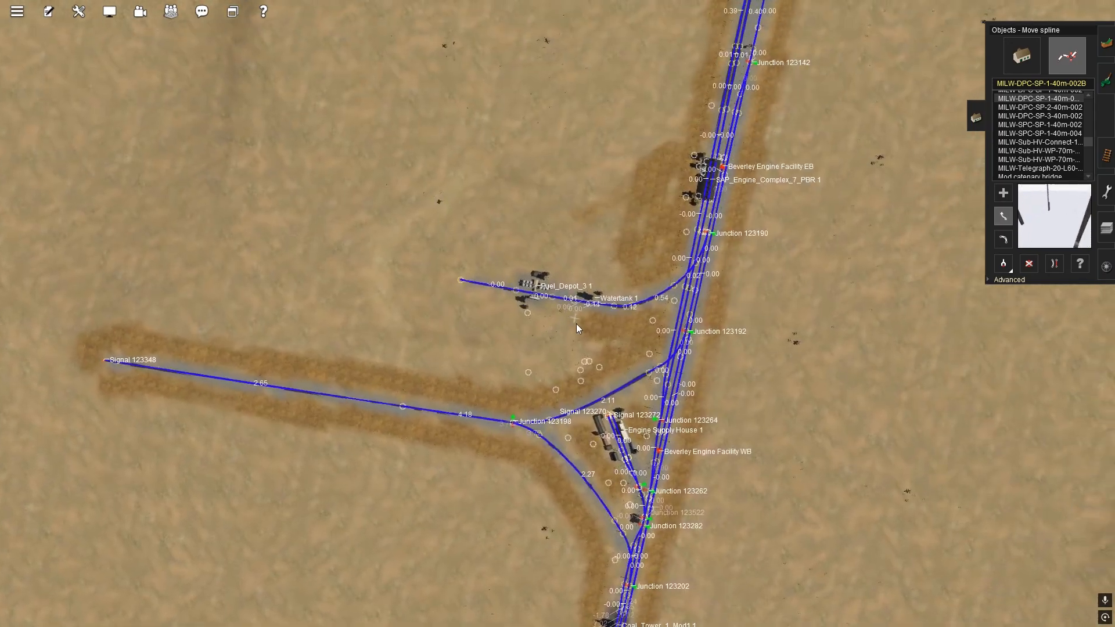
scroll(516, 338, "up", 10)
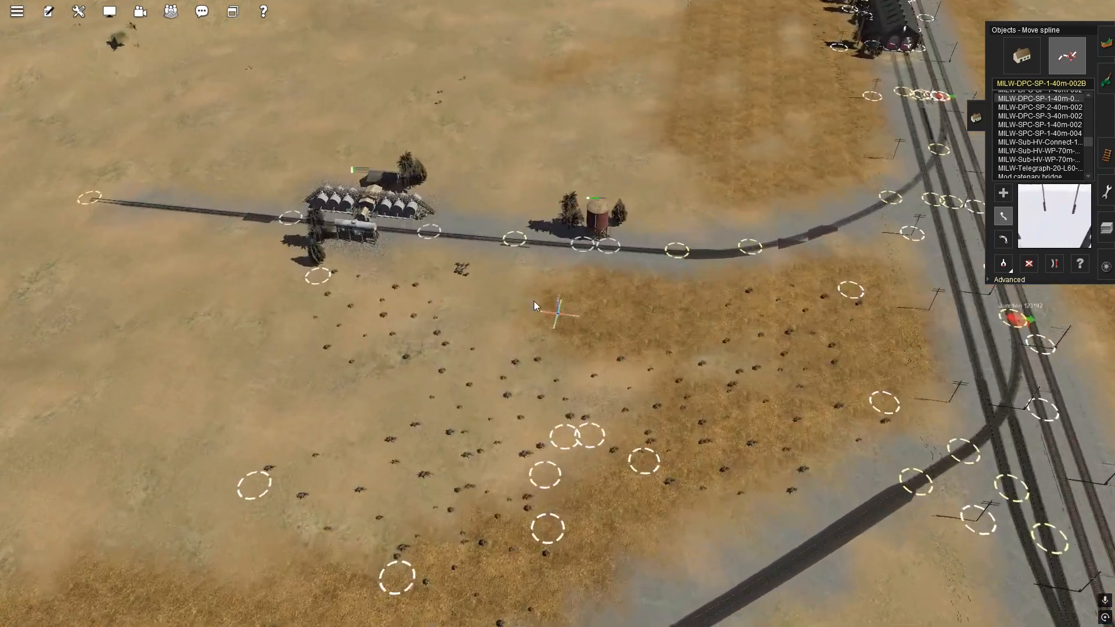
right_click(566, 214)
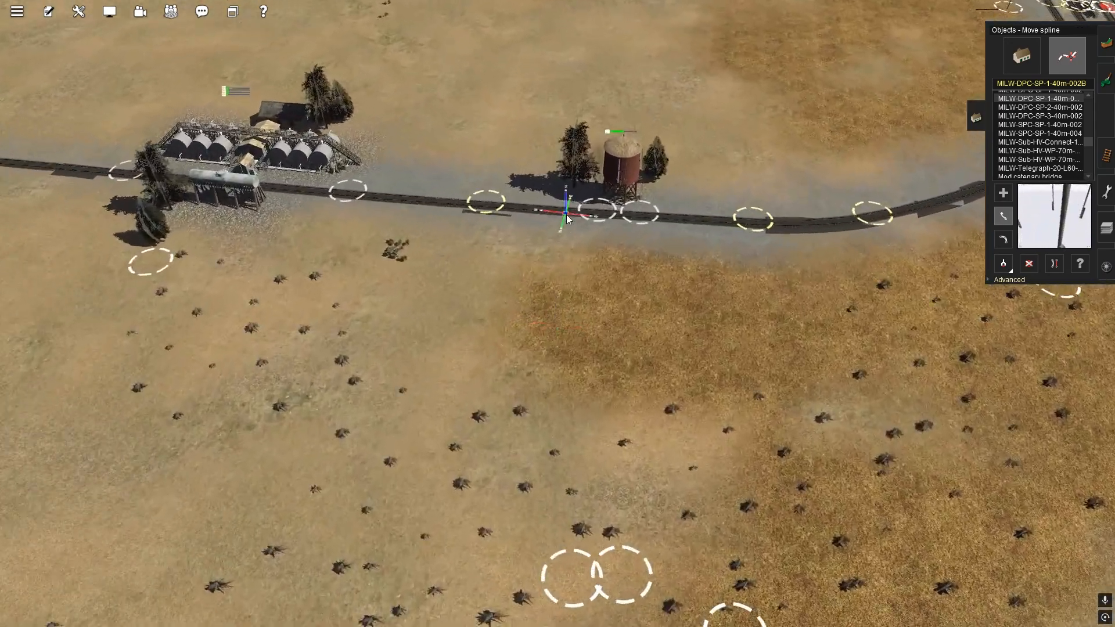
mouse_move(566, 214)
right_mouse_down()
mouse_move(615, 226)
mouse_move(517, 212)
mouse_move(416, 338)
mouse_move(431, 293)
mouse_move(468, 281)
mouse_move(521, 291)
mouse_move(472, 281)
mouse_move(462, 303)
mouse_move(490, 350)
mouse_move(612, 315)
right_mouse_up()
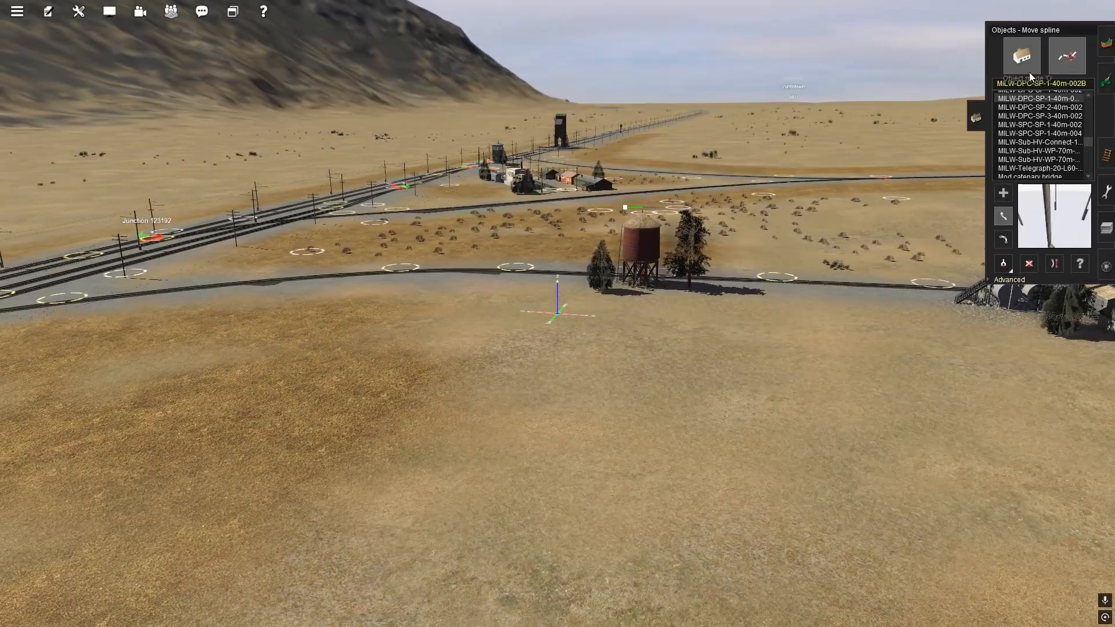
left_click(1029, 72)
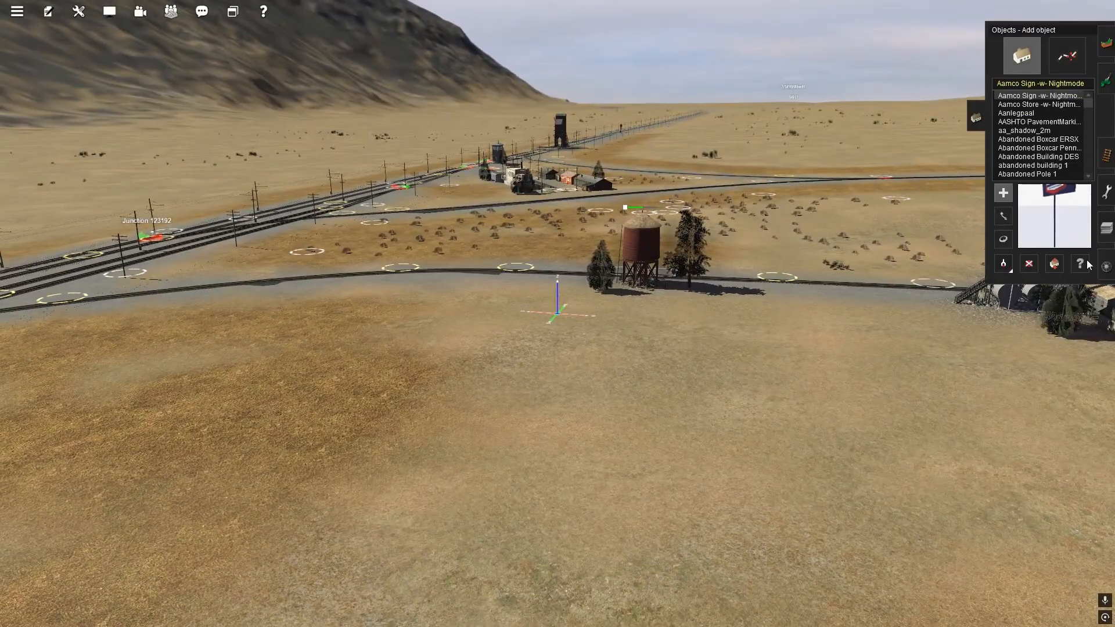
left_click(1004, 264)
left_click(601, 268)
right_click_drag(550, 397, 614, 312)
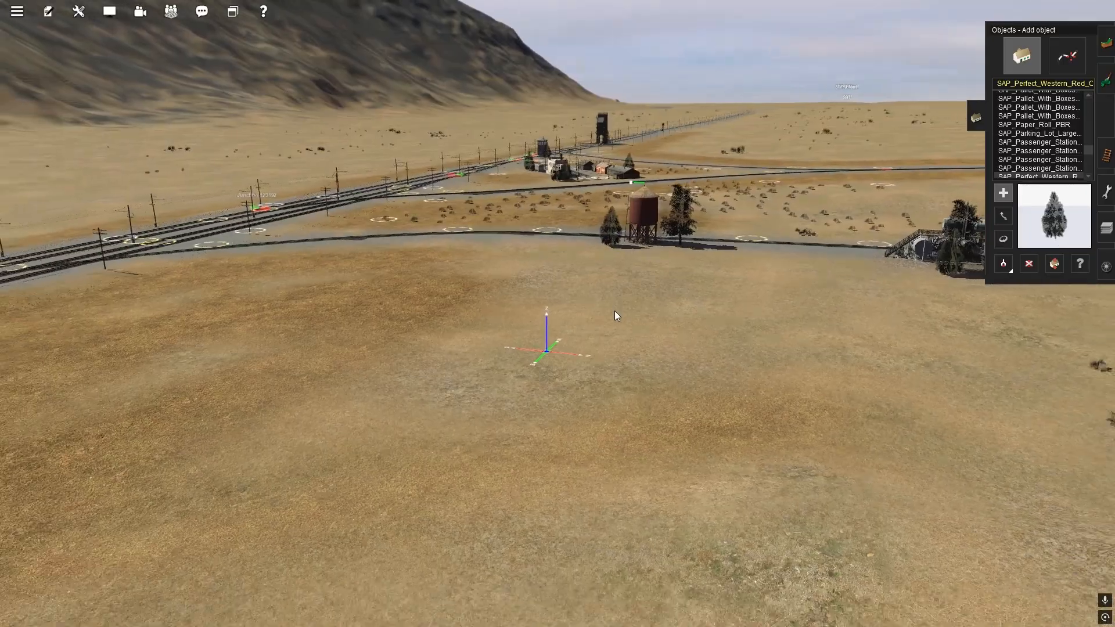
left_click(464, 400)
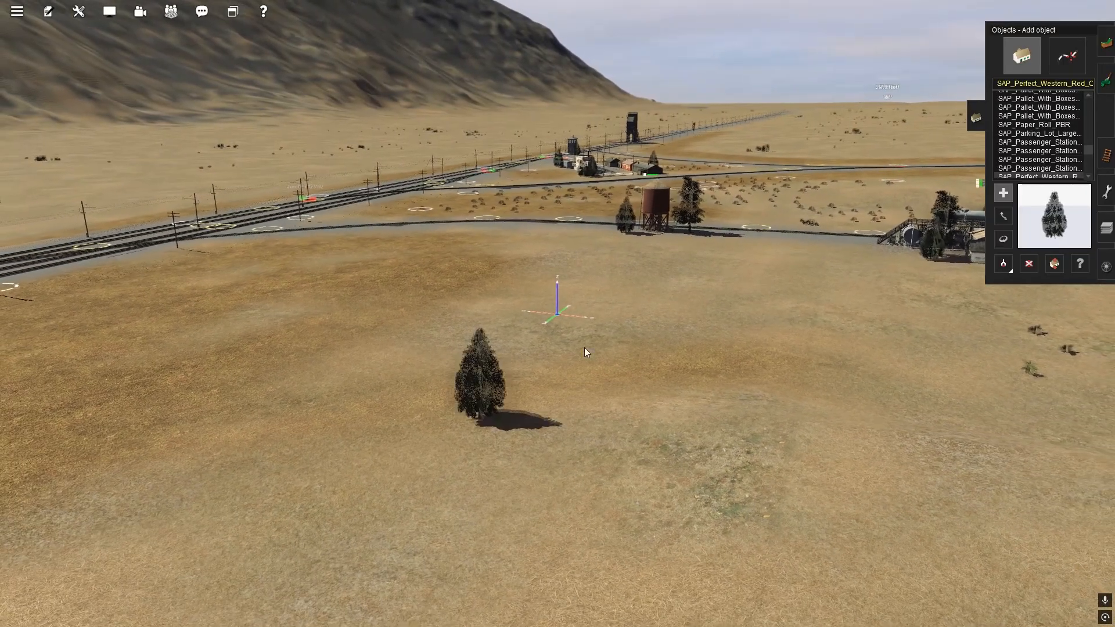
Pick the Eastern Red Cedar 10 15m beside the water tank and place one near the newly planted tree
left_click(1002, 263)
left_click(691, 200)
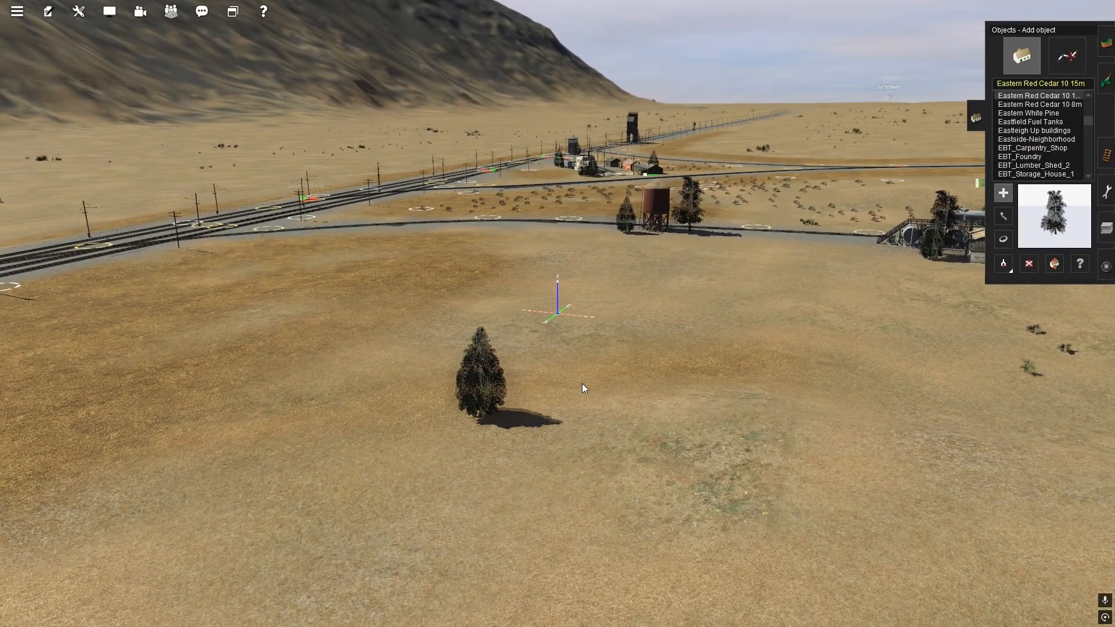
left_click(556, 378)
Pick the SAP_Perfect_Western_Red tree near the engine supply buildings and place another beside the two new trees in the field
right_click(663, 357)
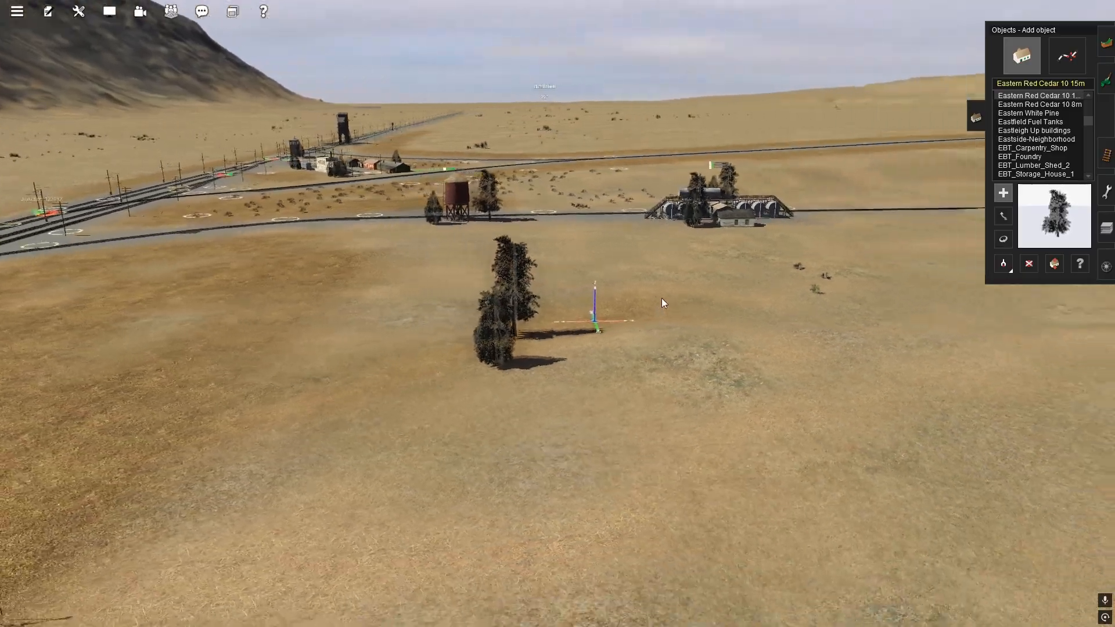
right_click(661, 298)
right_click(561, 267)
right_click(445, 273)
right_click(449, 239)
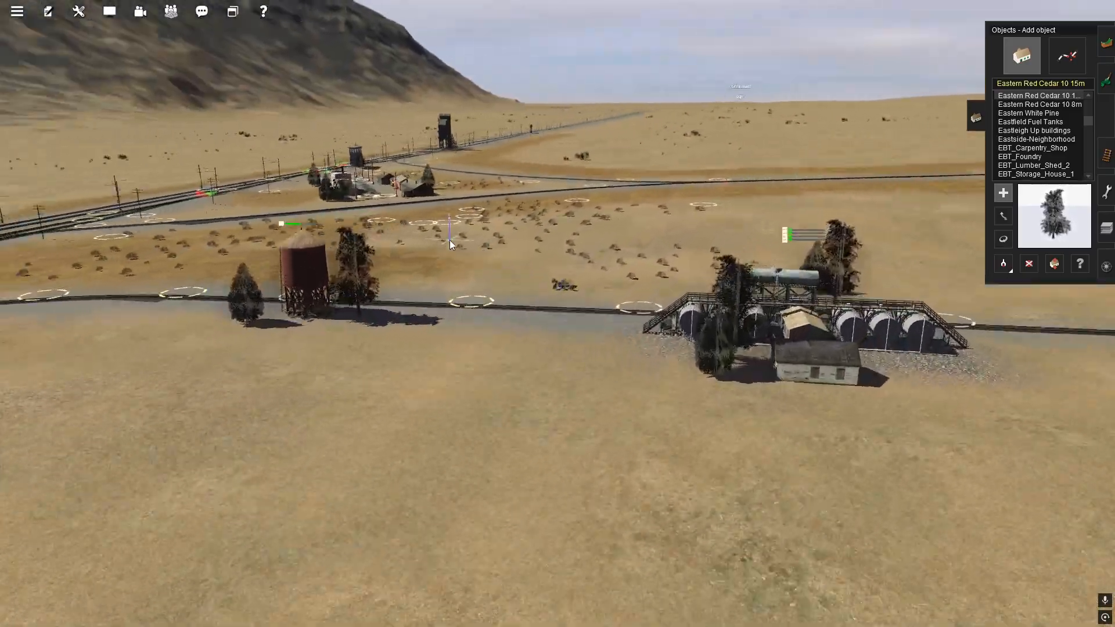
right_click(478, 236)
right_click(519, 242)
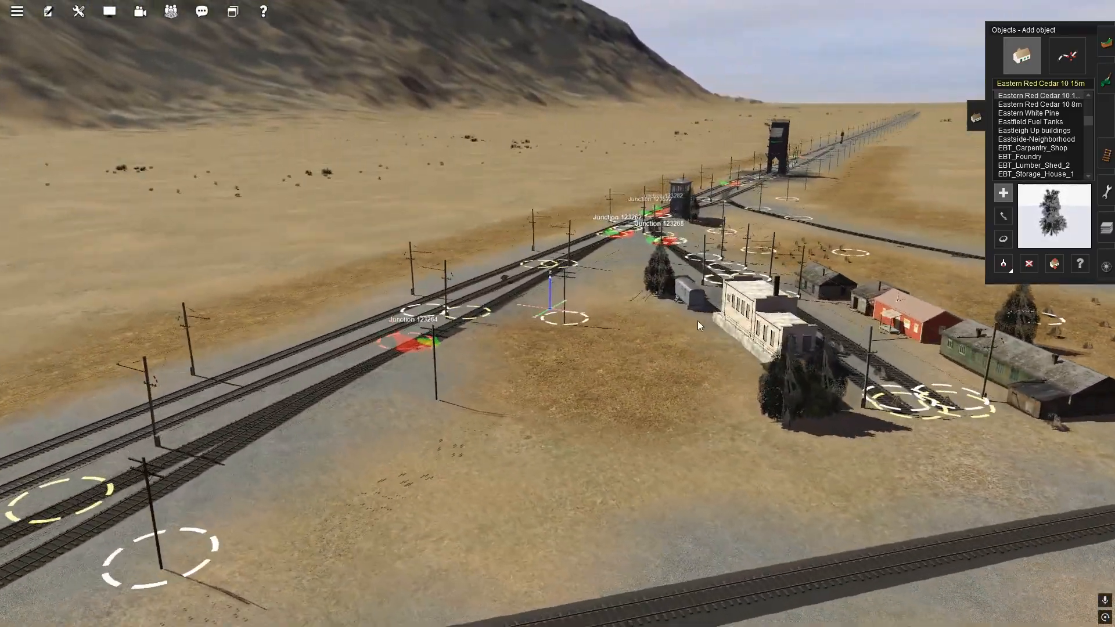
right_click(734, 317)
right_click(734, 316)
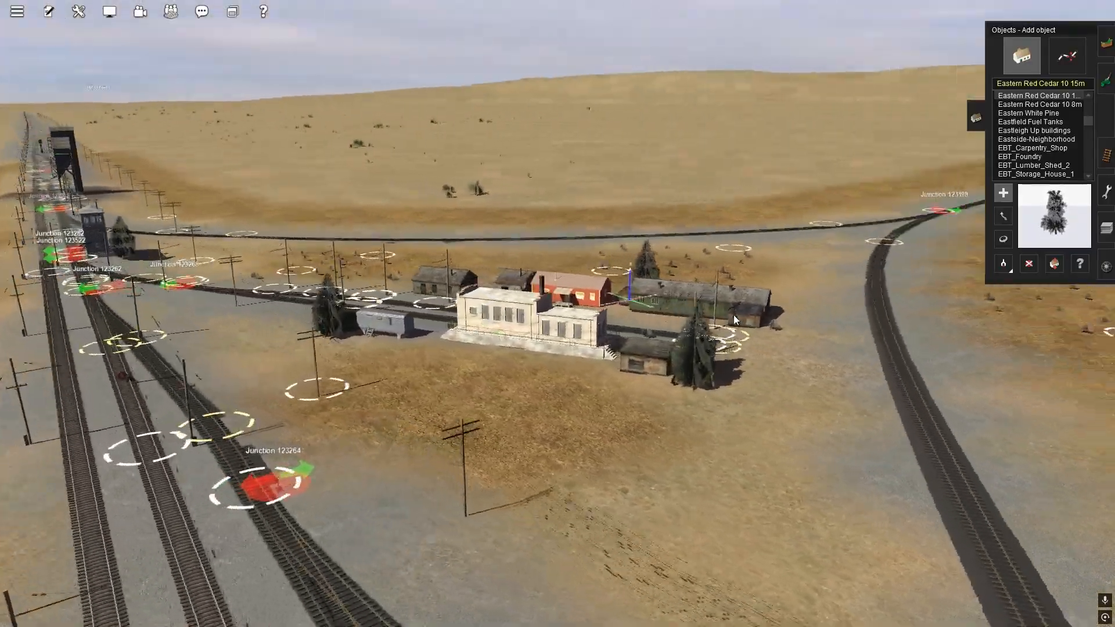
left_click(1002, 263)
left_click(685, 395)
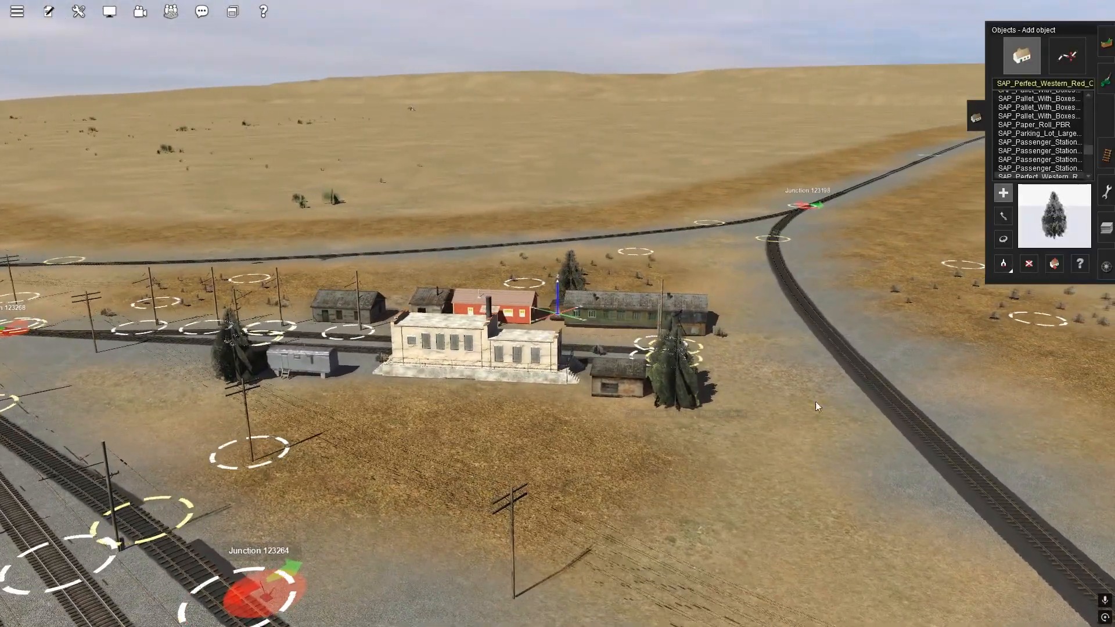
right_click_drag(816, 401, 545, 262)
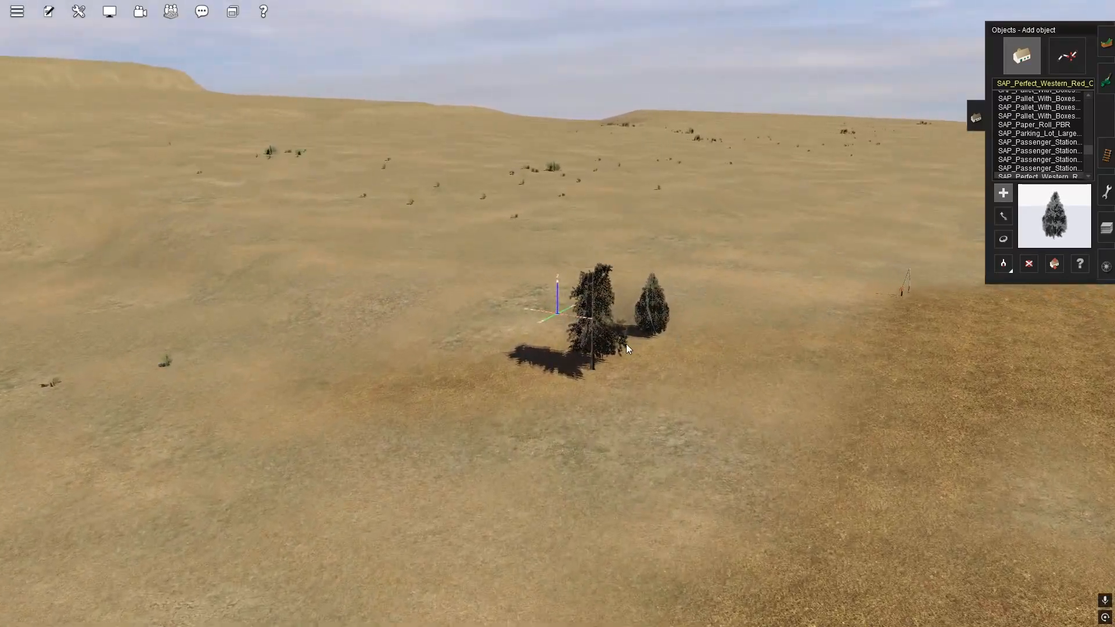
left_click(615, 319)
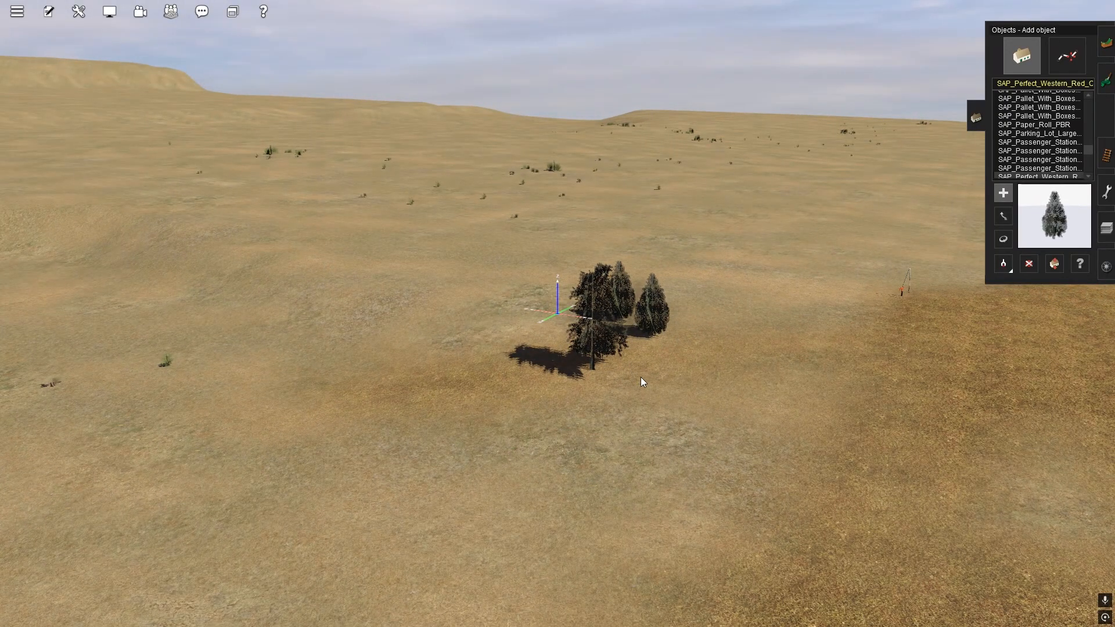
Pick the JVC@-Desert plants#19 bush out in the desert and place several around the new trees
right_click_drag(572, 260, 626, 245)
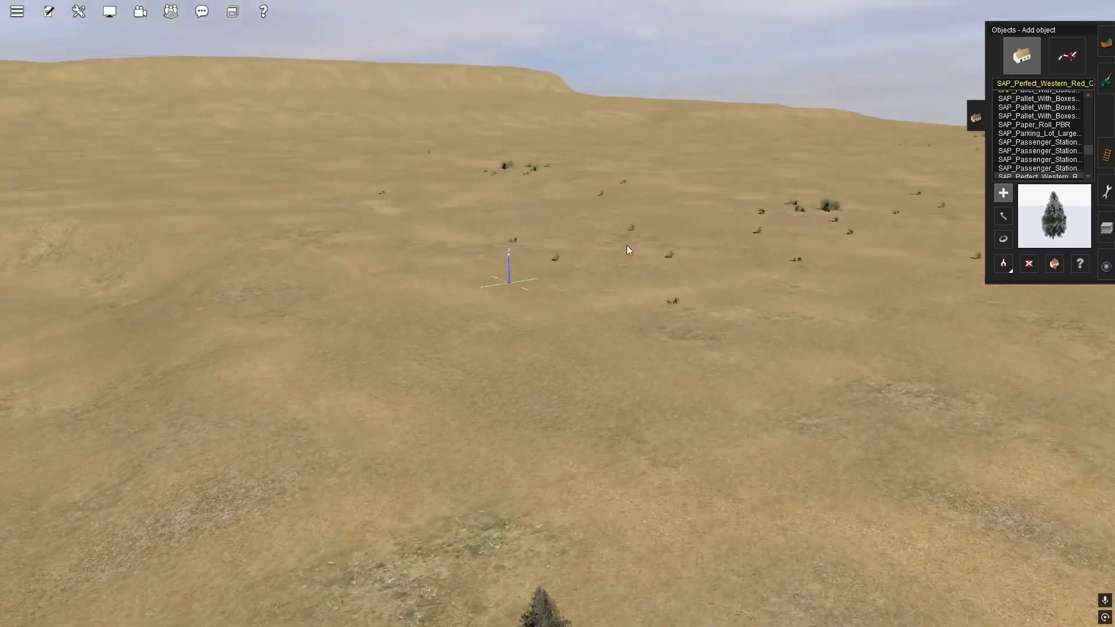
left_click(1003, 263)
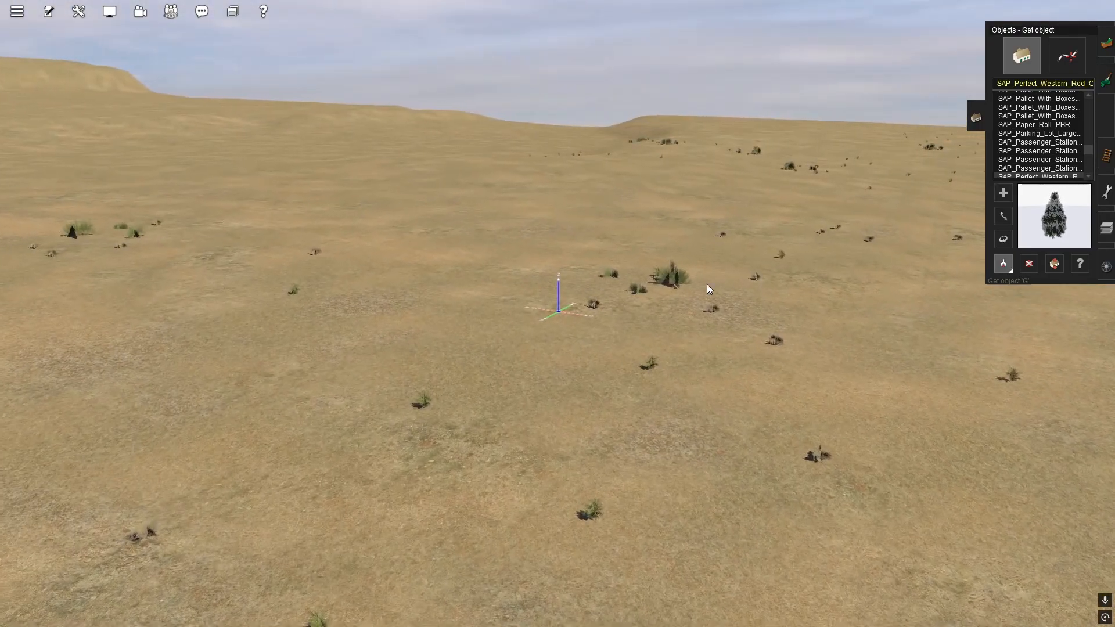
left_click(673, 275)
right_click_drag(761, 332, 393, 183)
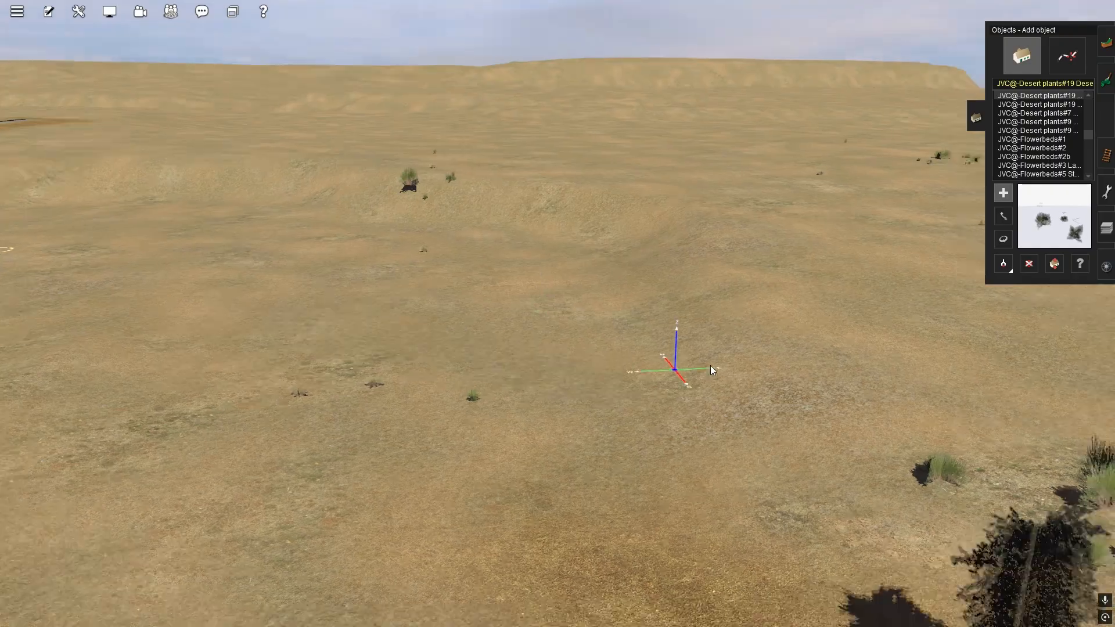
right_click_drag(713, 370, 778, 328)
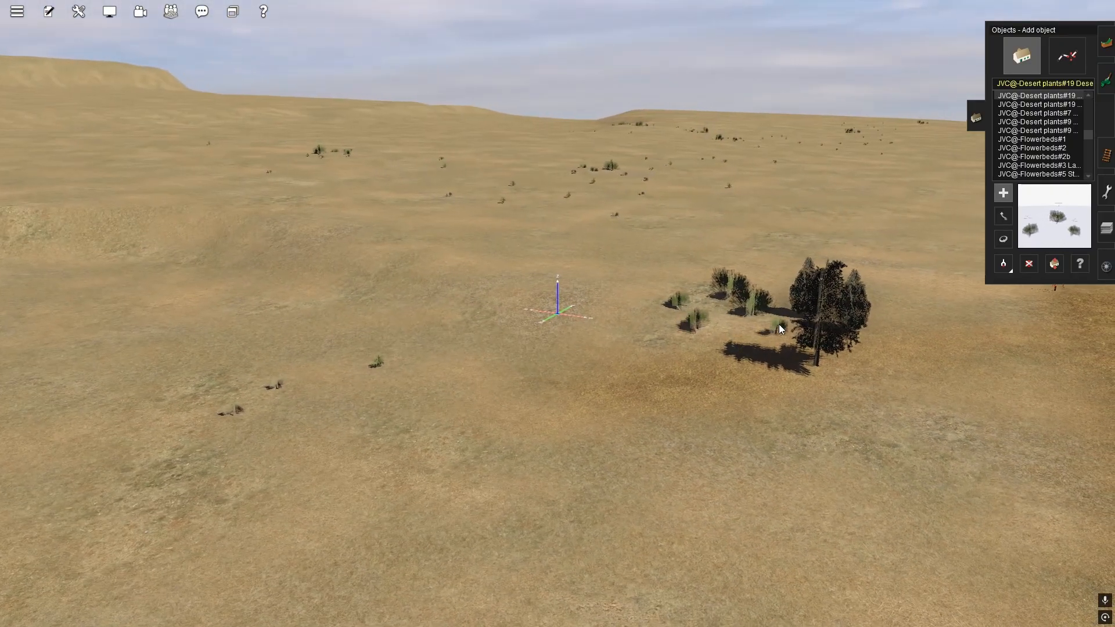
Rotate a desert plant at the edge of the new tree cluster
left_click(1003, 239)
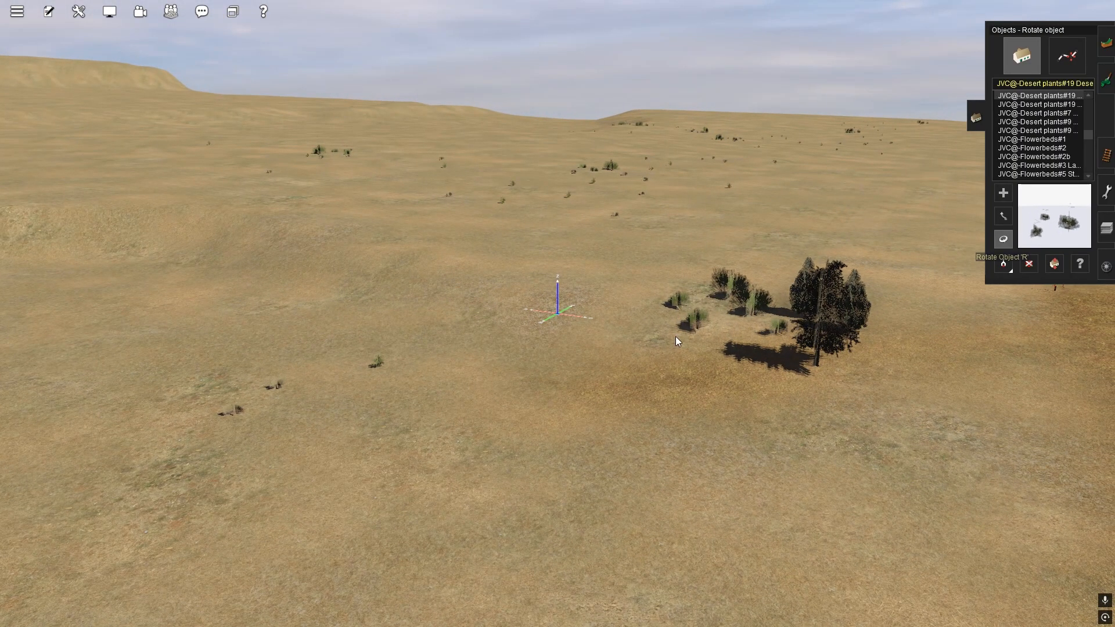
left_click_drag(676, 341, 676, 342)
right_click_drag(691, 328, 701, 305)
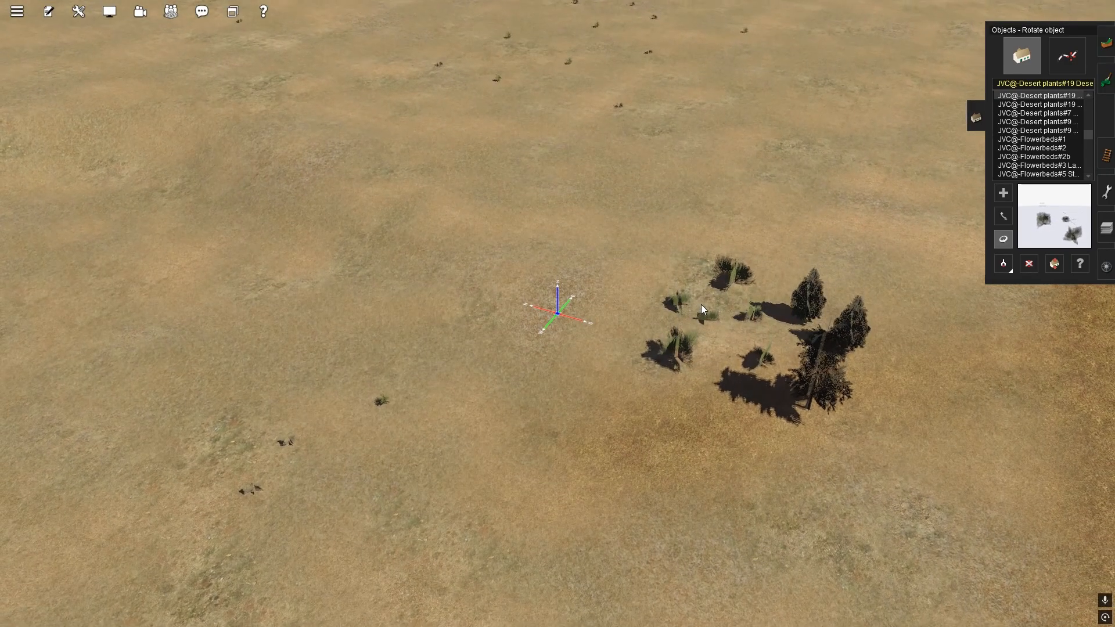
Select a rectangular area enclosing the new cluster of trees and desert plants for copying
right_click_drag(769, 329, 466, 245)
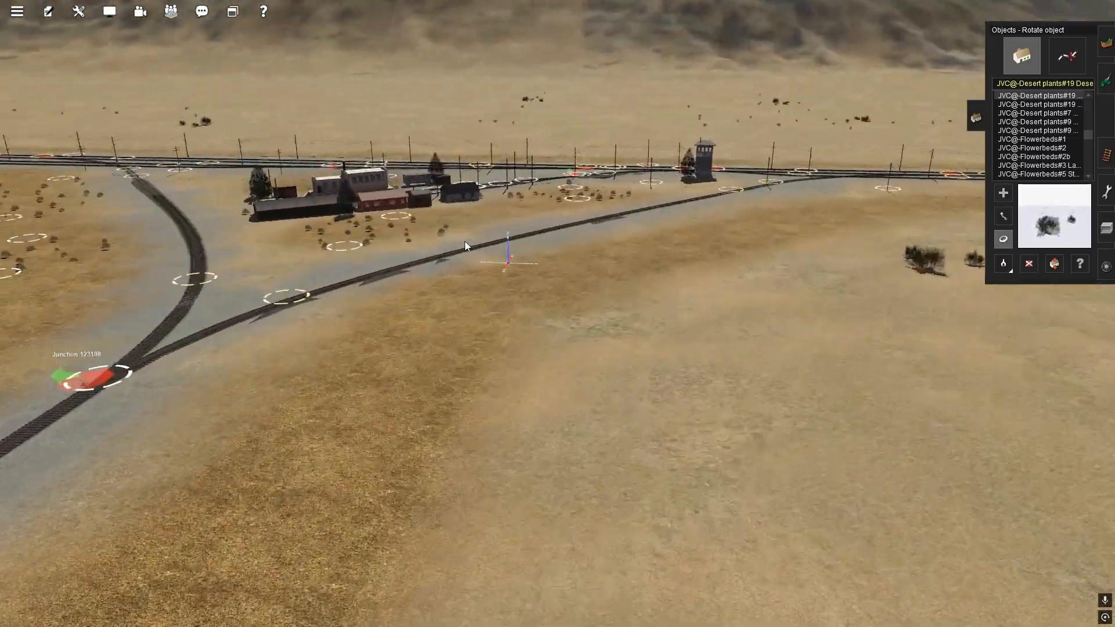
scroll(465, 241, "up", 5)
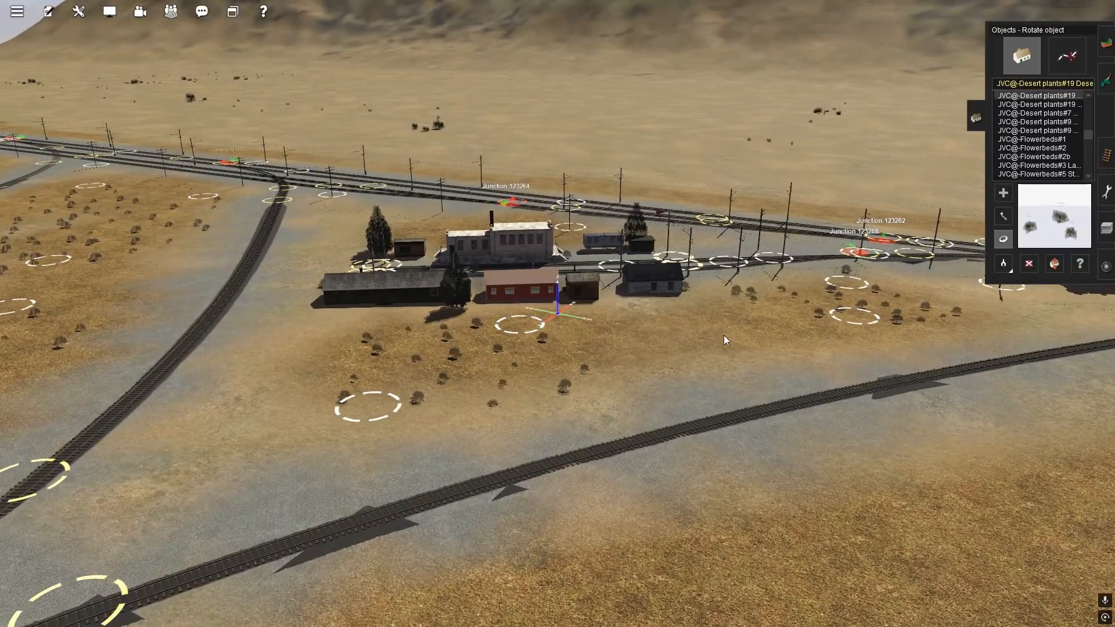
right_click_drag(725, 336, 469, 232)
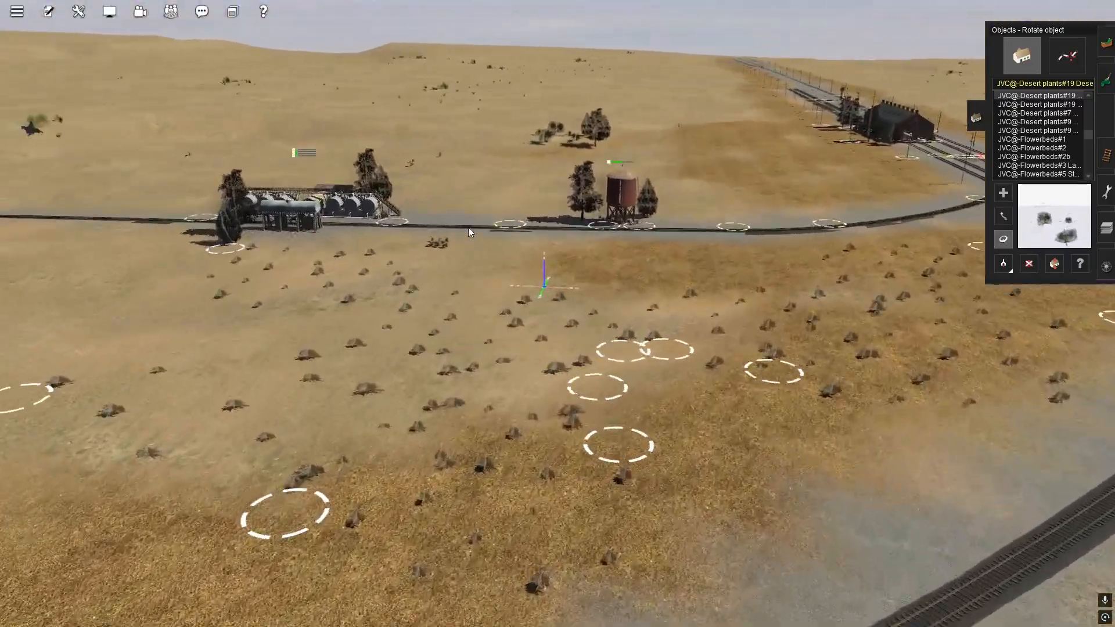
right_click(610, 212)
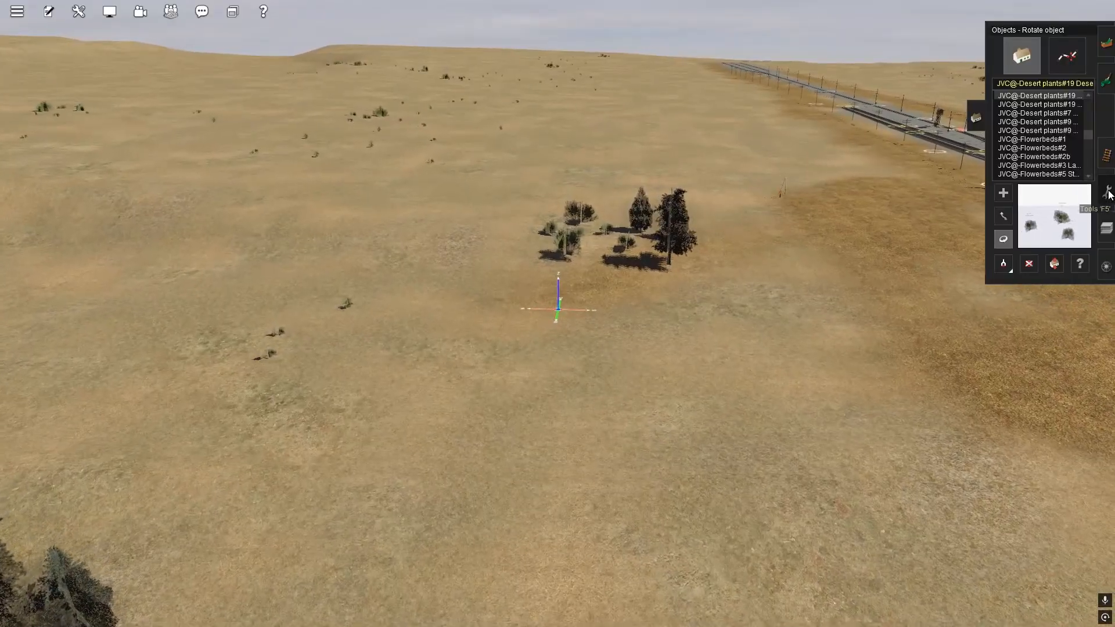
left_click(1108, 191)
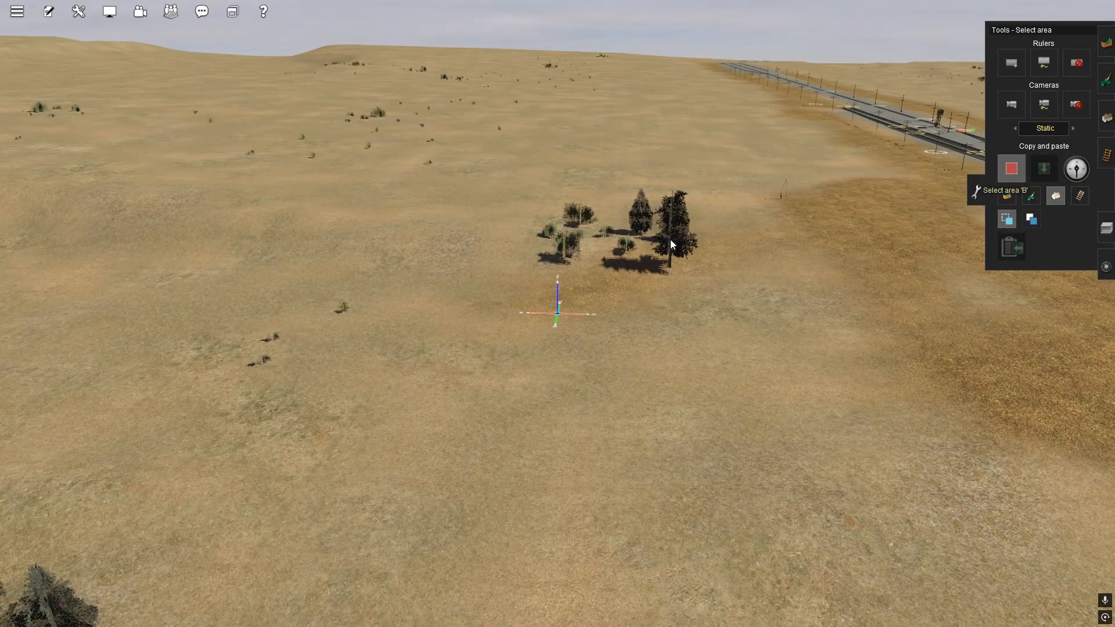
right_click_drag(562, 222, 633, 201)
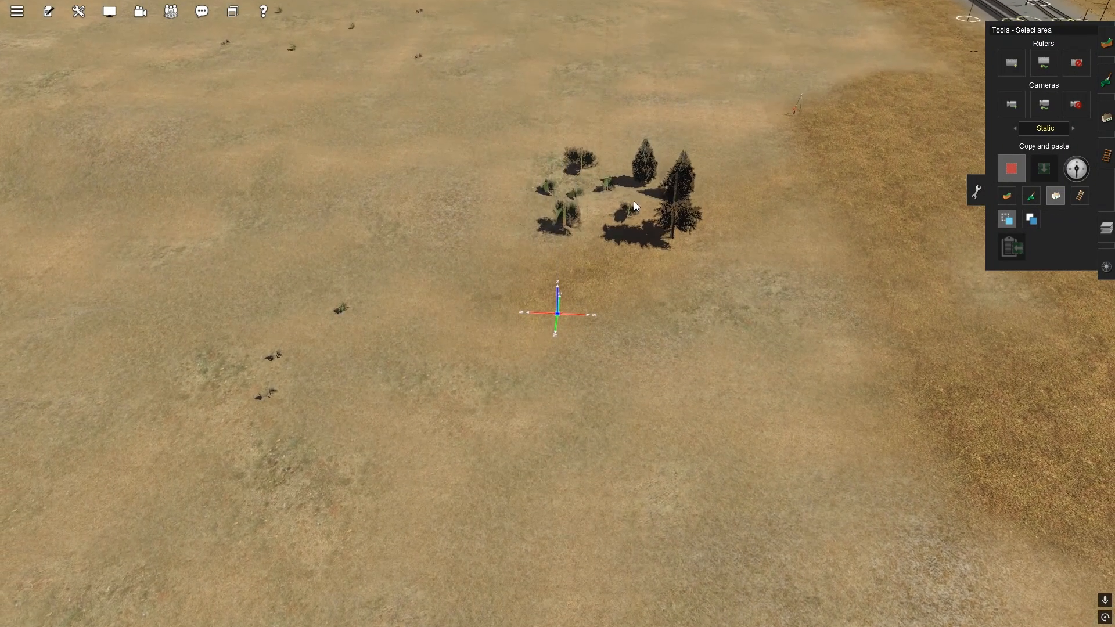
left_click_drag(536, 134, 740, 273)
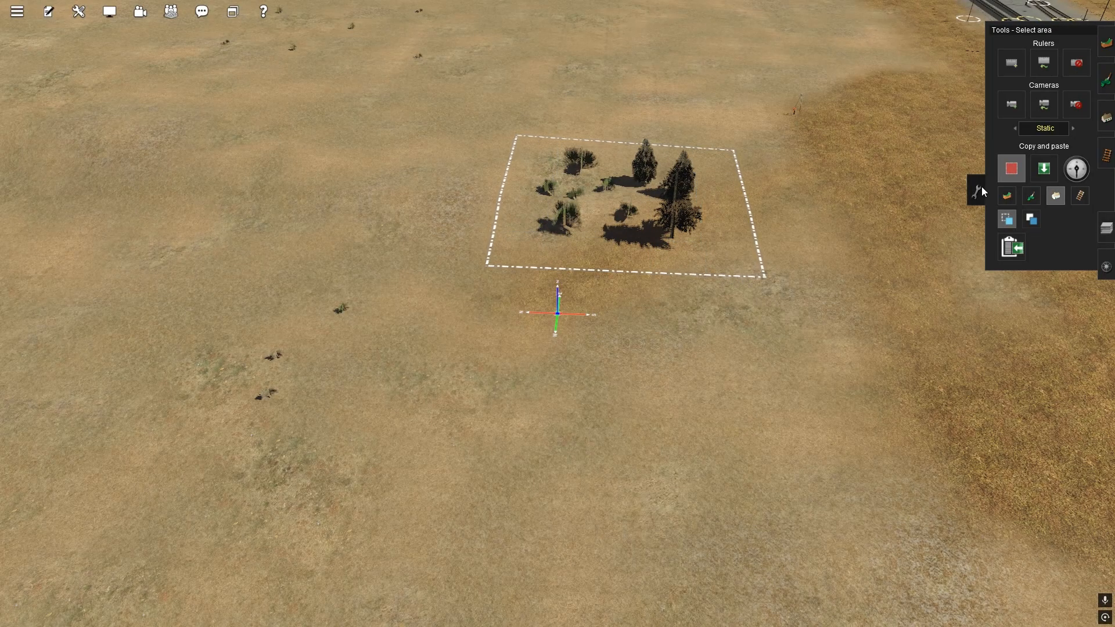
Paste copies of the selected tree and plant cluster at several spots around the original, with varied rotations
left_click(1043, 169)
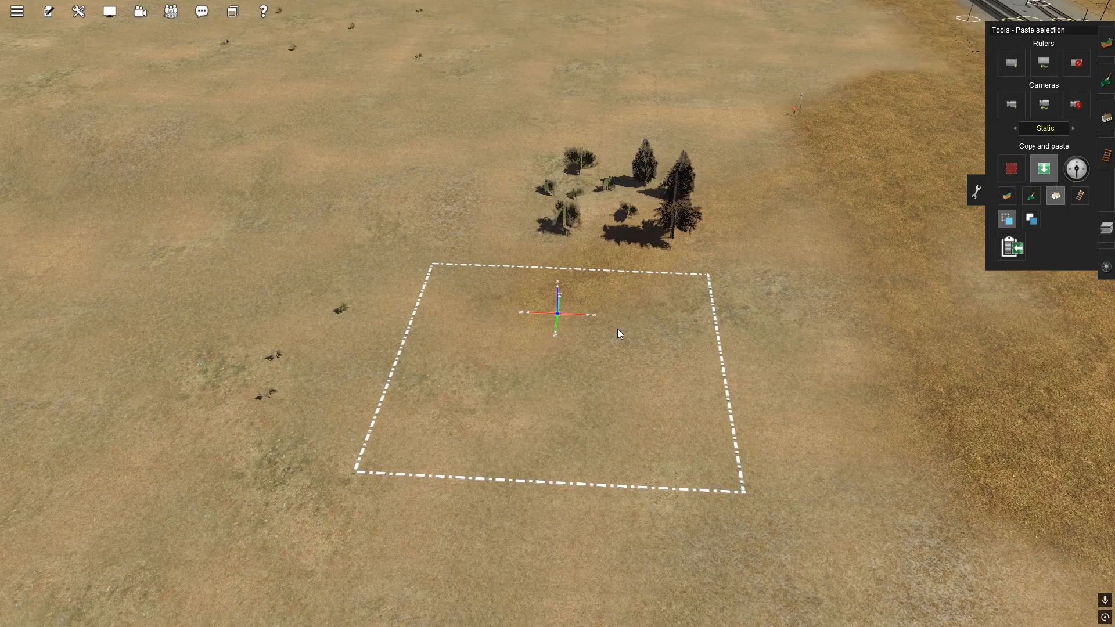
right_click_drag(573, 349, 440, 323)
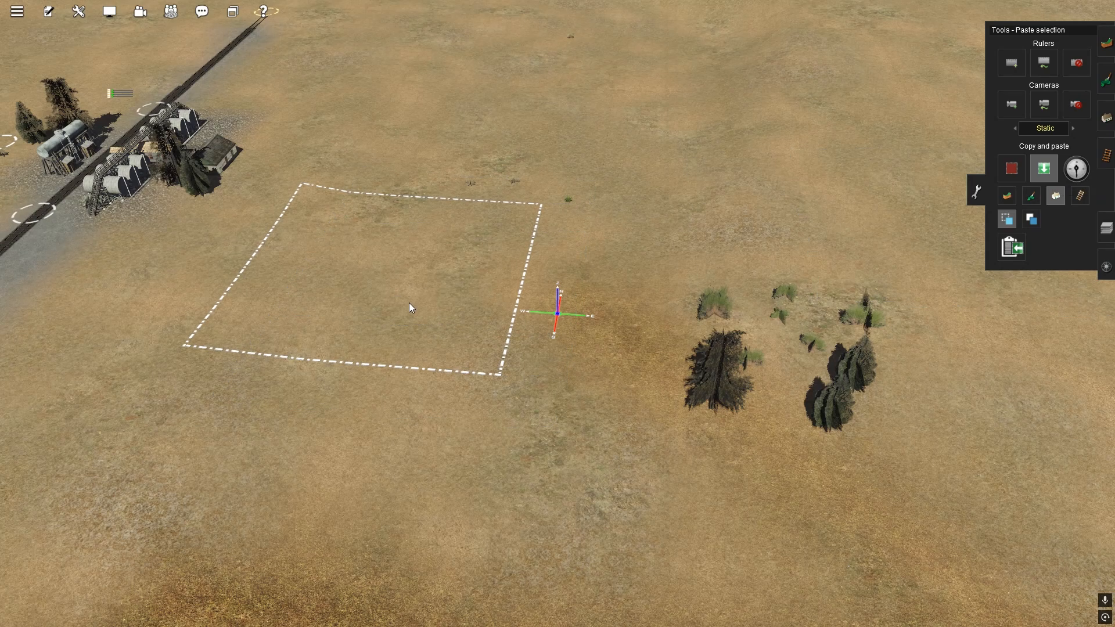
left_click(399, 348)
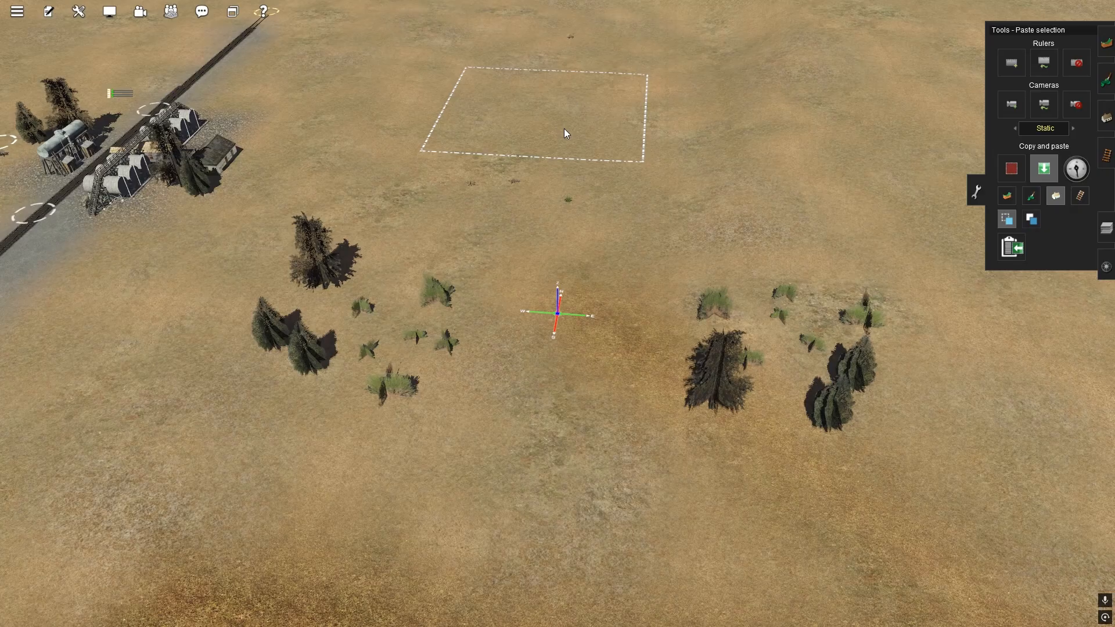
left_click(664, 267)
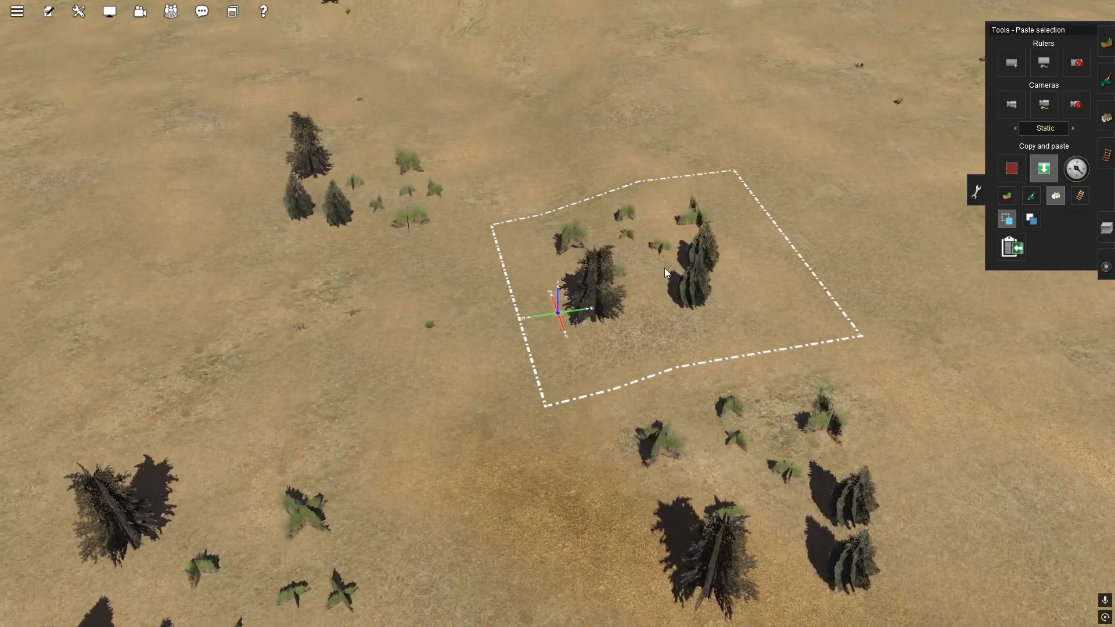
Paste several rotated copies of the tree and plant cluster across the open desert beside the dry-grass strip along the tracks
key("Left")
right_click(680, 229)
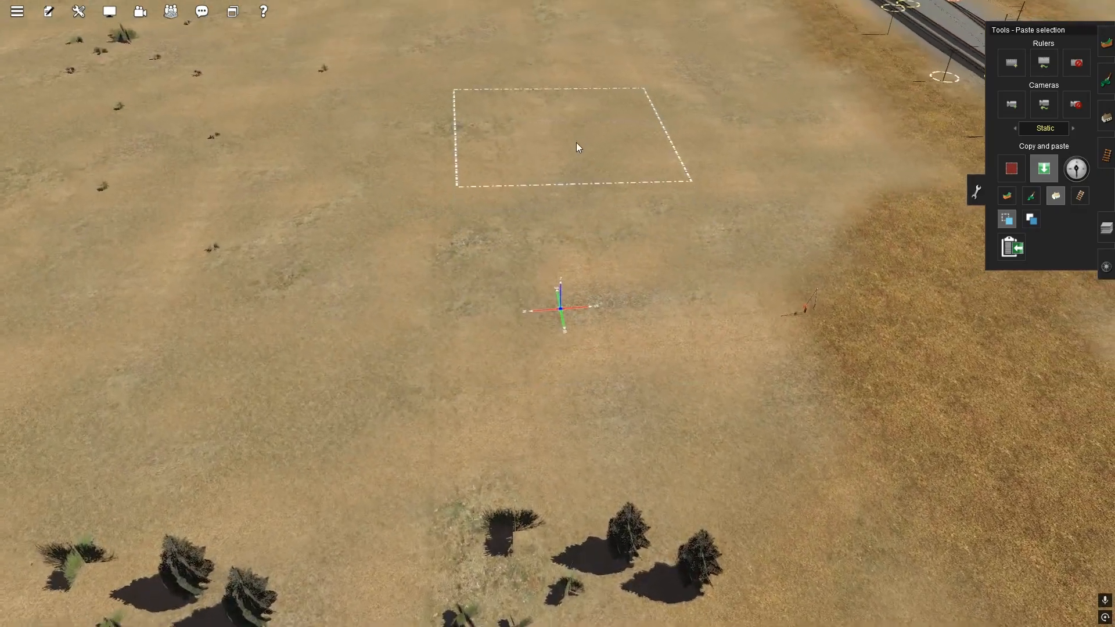
left_click(576, 141)
right_click(666, 167)
left_click(583, 110)
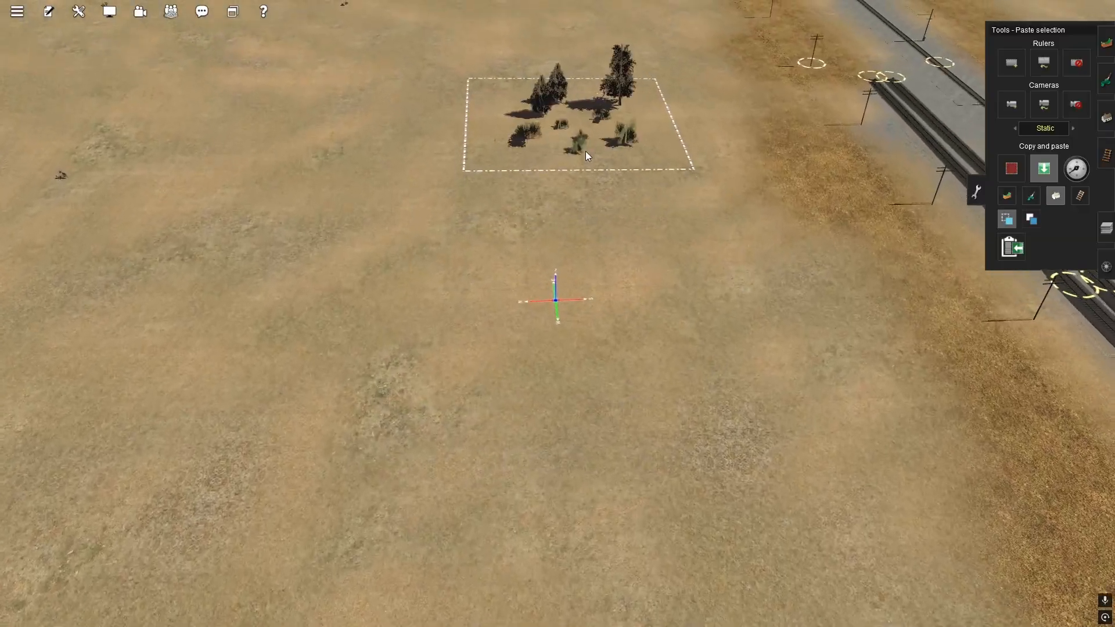
left_click(458, 332)
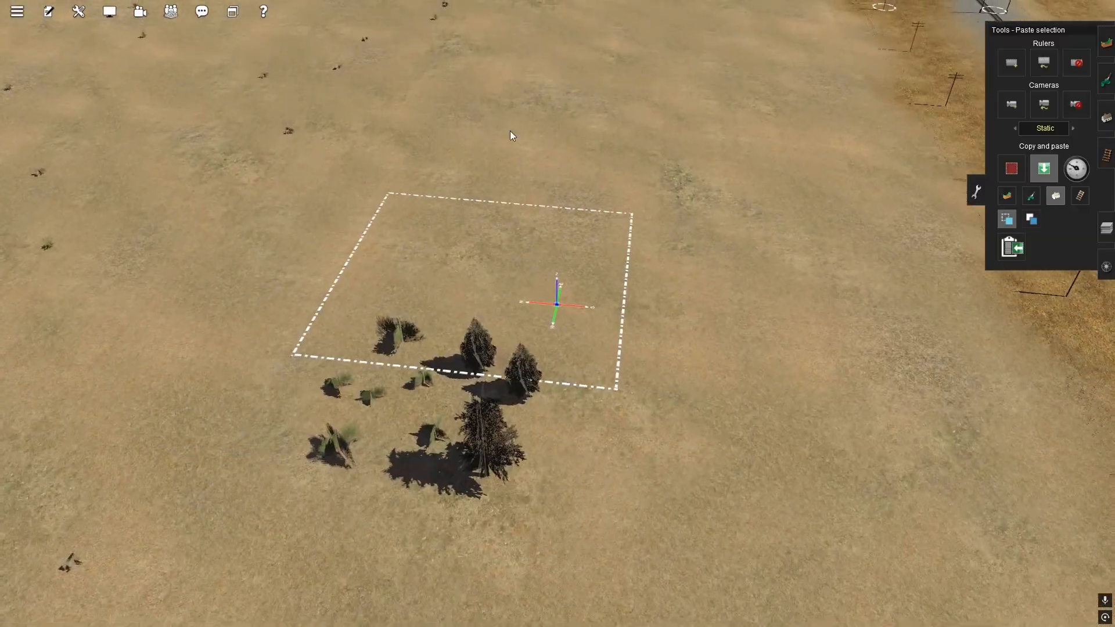
left_click(720, 285)
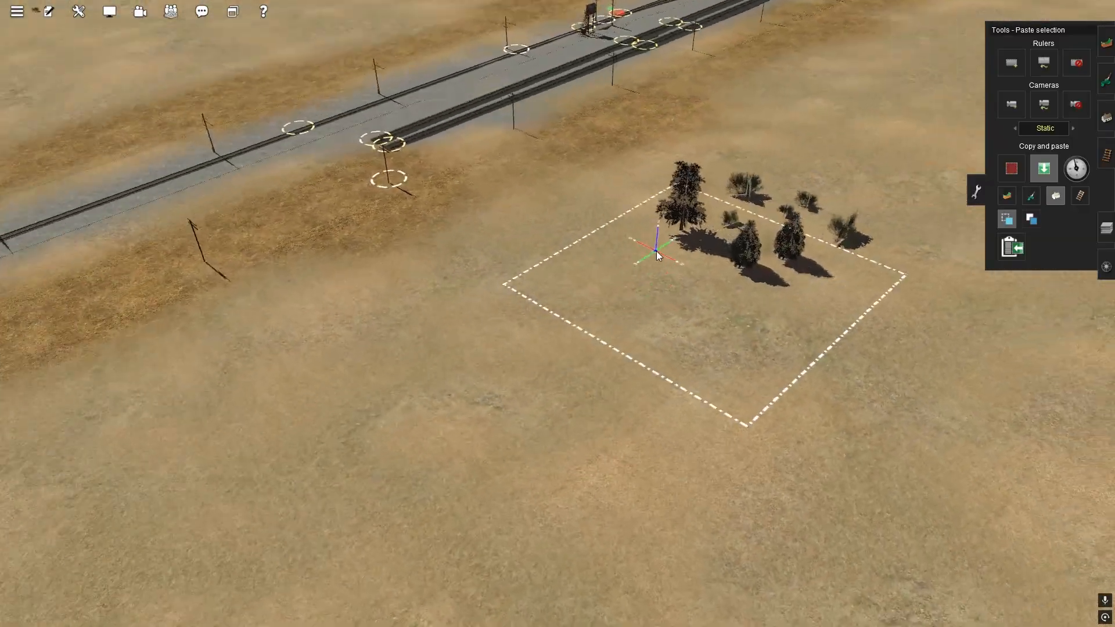
Paste more copies of the tree and plant cluster on the desert ground around the engine shed, varying their rotation
right_click(623, 154)
right_click(523, 186)
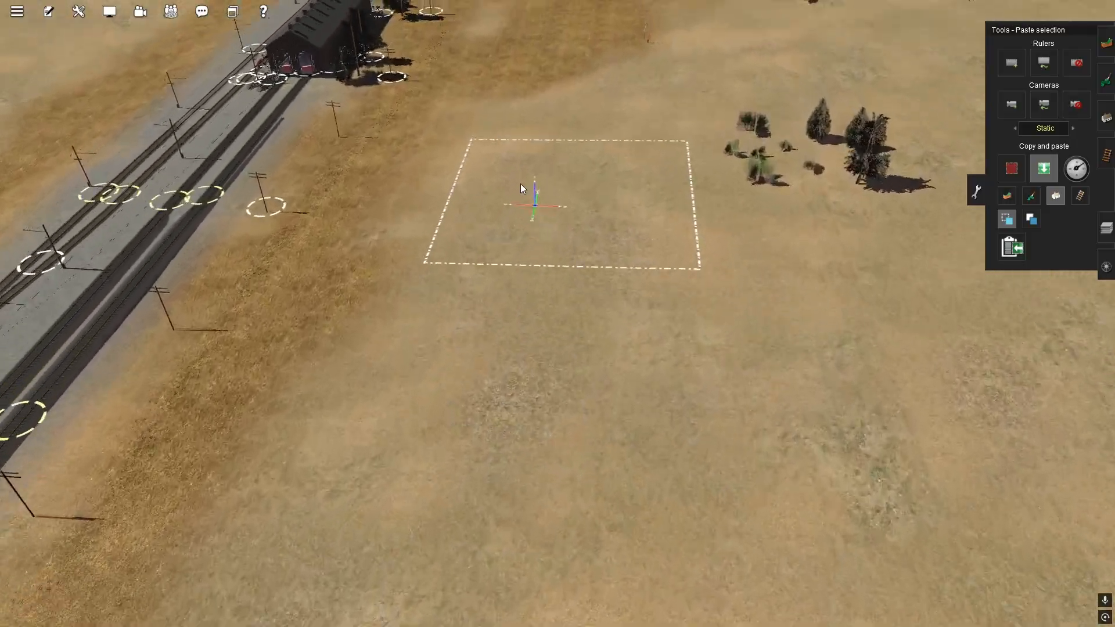
right_click(506, 145)
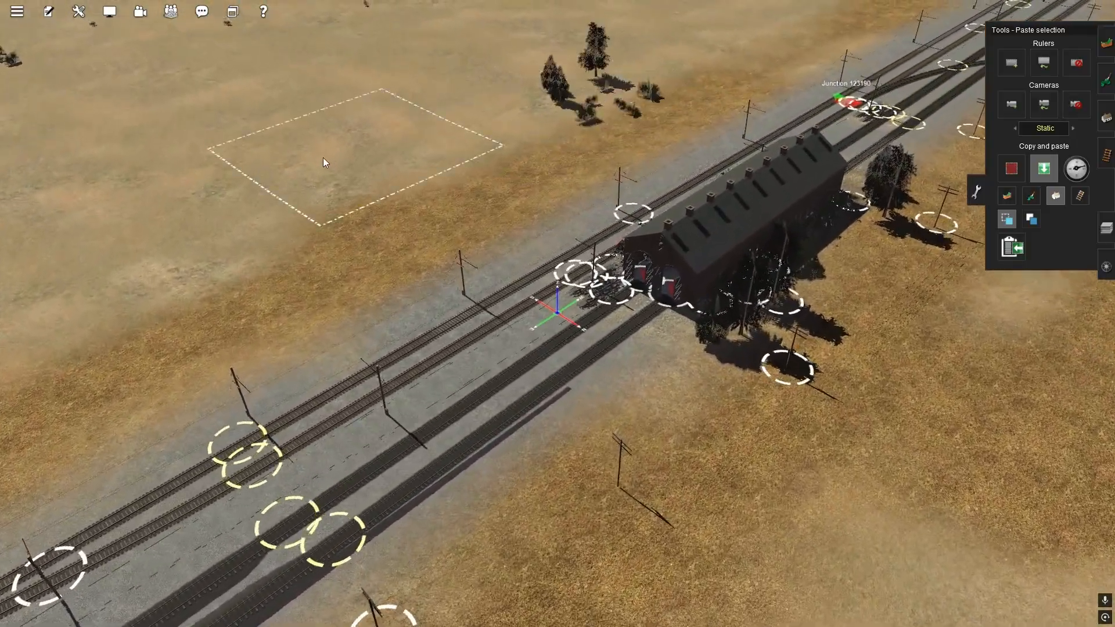
right_click(322, 159)
left_click(633, 294)
right_click(239, 313)
key("Left")
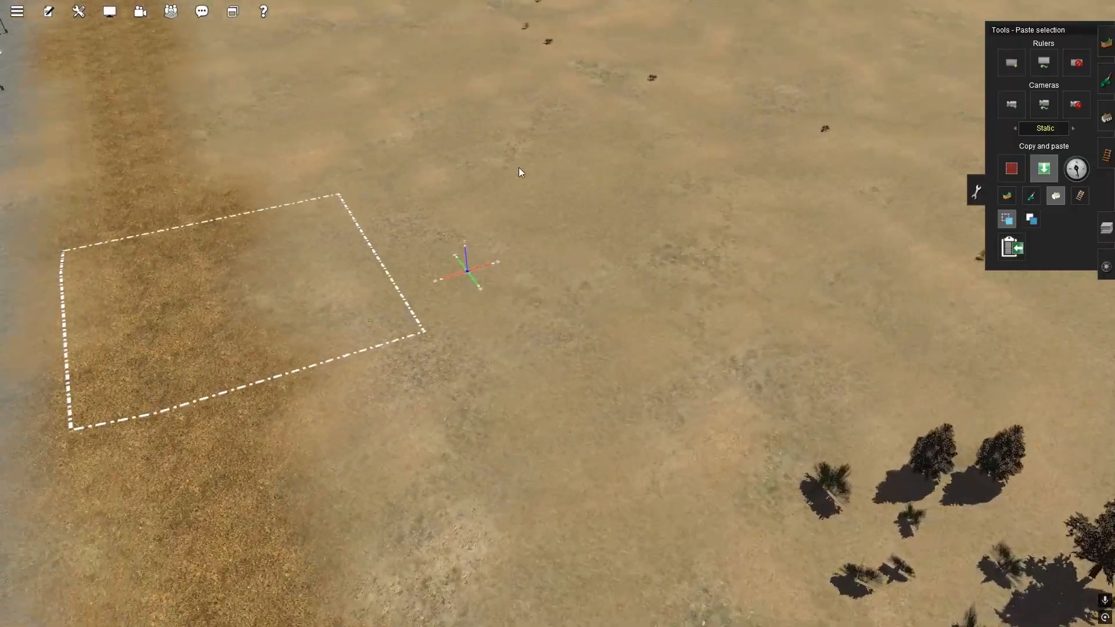
Paste tree and plant clusters outside the dry-grass strip, following the tracks away from the engine shed
left_click(516, 66)
right_click(537, 78)
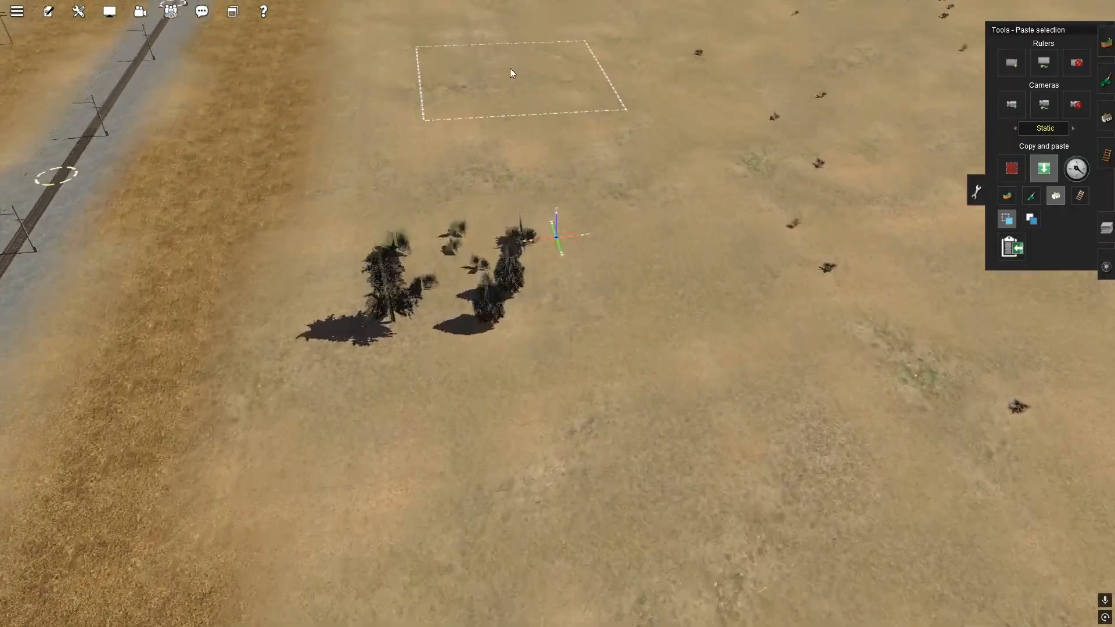
left_click(509, 69)
right_click_drag(482, 214, 497, 173)
key("Left")
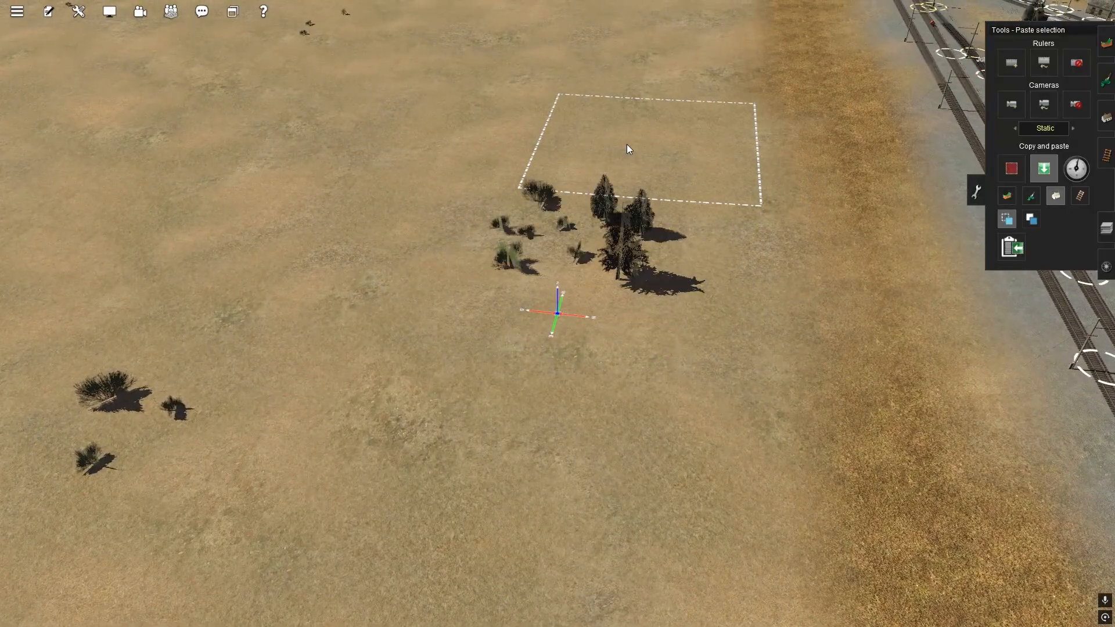
Continue pasting the cluster at wide intervals in the desert alongside the single railway line with utility poles
key("Down")
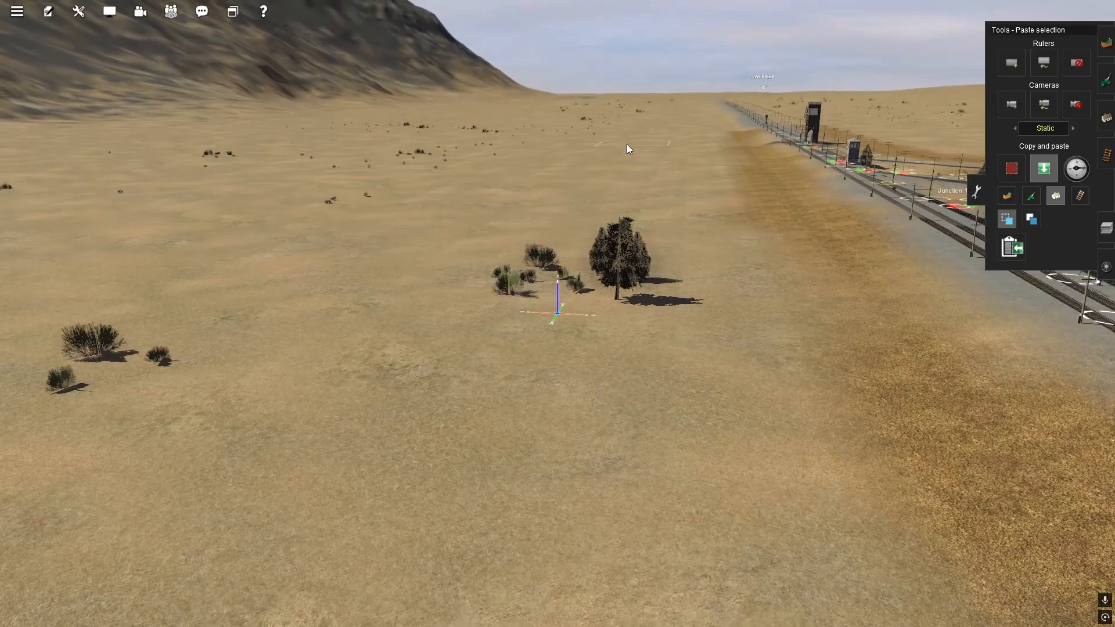
right_click_drag(628, 169, 647, 249)
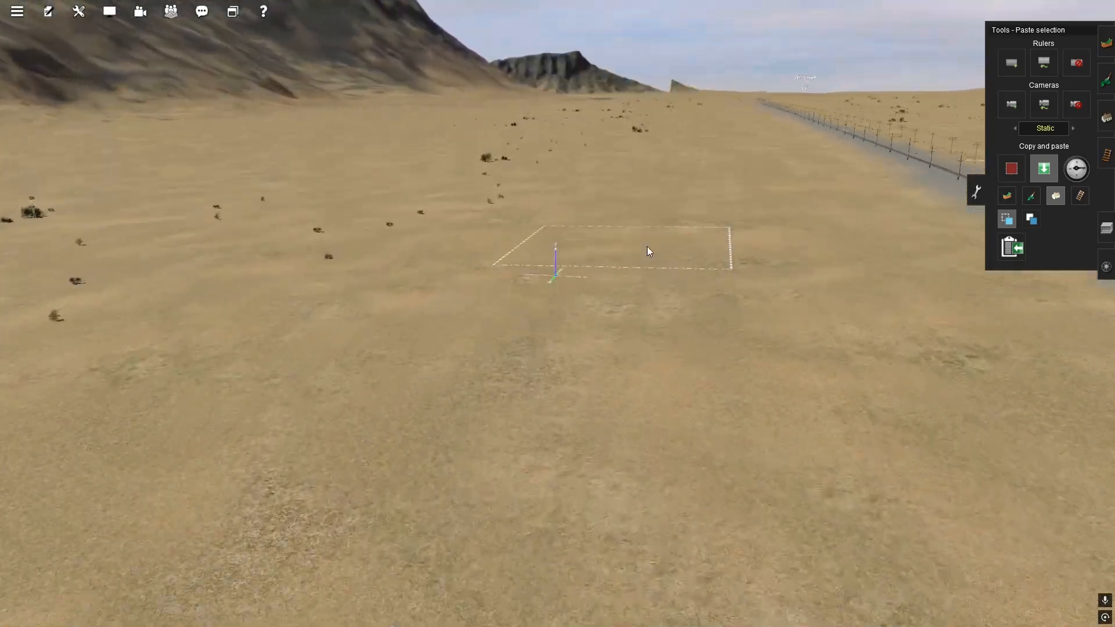
left_click(559, 141)
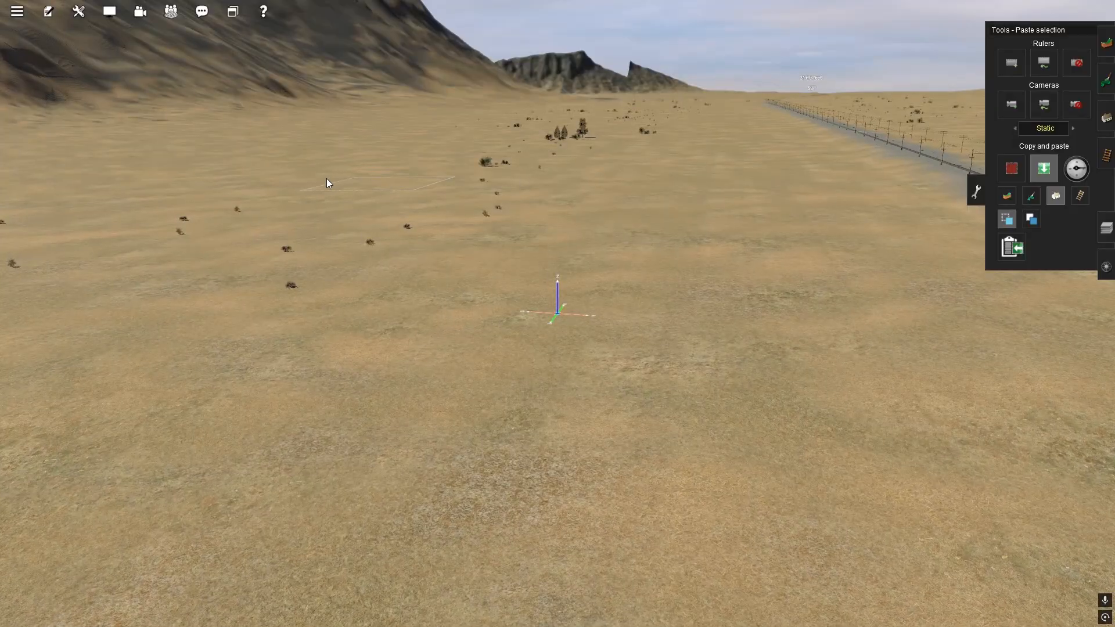
left_click(707, 319)
right_click_drag(707, 320, 461, 235)
left_click(520, 206)
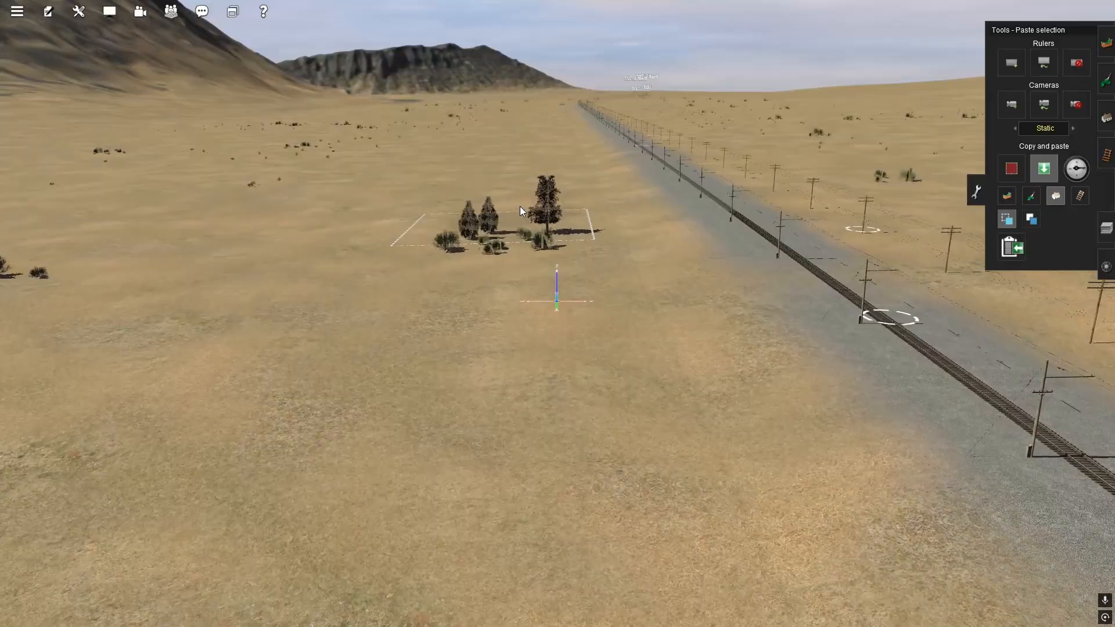
right_click_drag(520, 206, 587, 224)
left_click(612, 275)
Paste further clusters in the open desert between the railway line and the distant mountains
right_click_drag(591, 177, 479, 143)
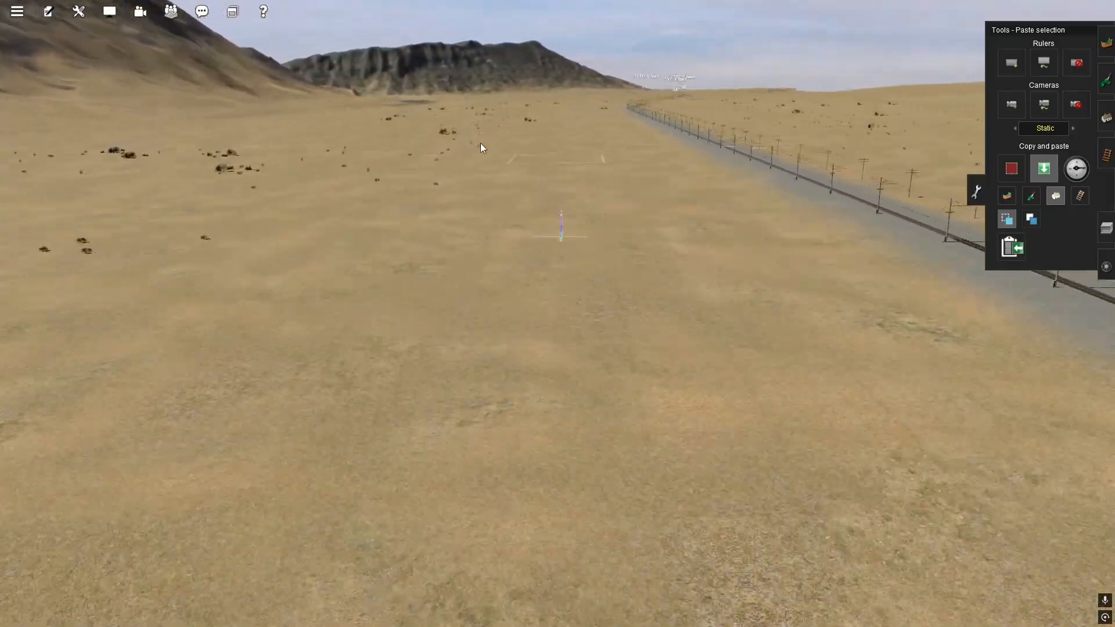
left_click(388, 154)
right_click_drag(548, 165, 512, 148)
left_click(606, 170)
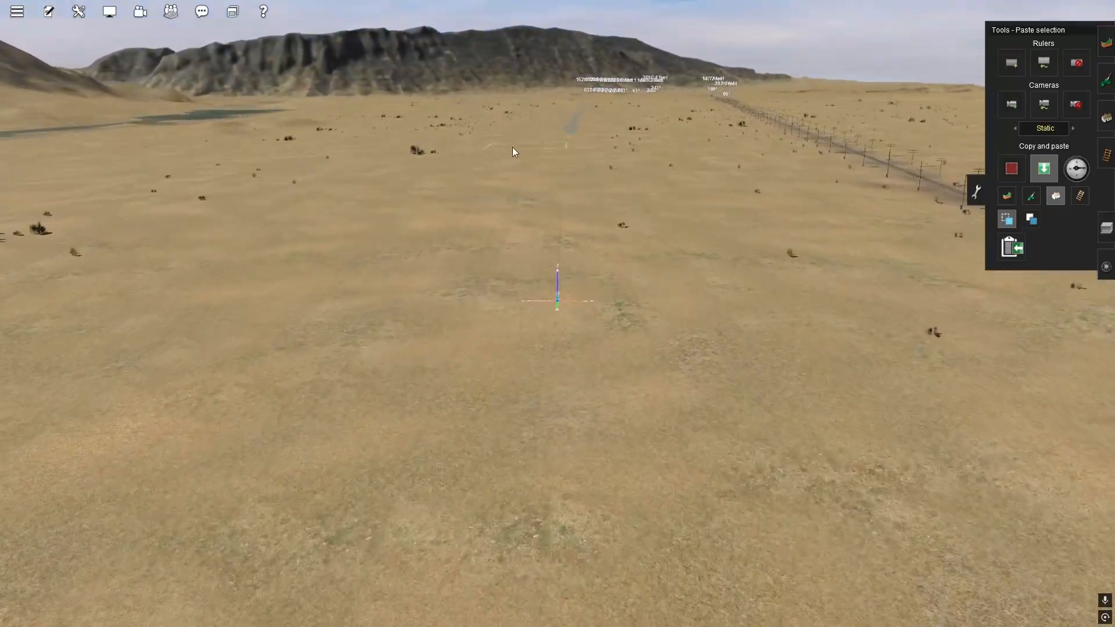
Paste tree and plant clusters among the scattered bushes between the paved road and the railway line
right_click_drag(588, 155, 546, 192)
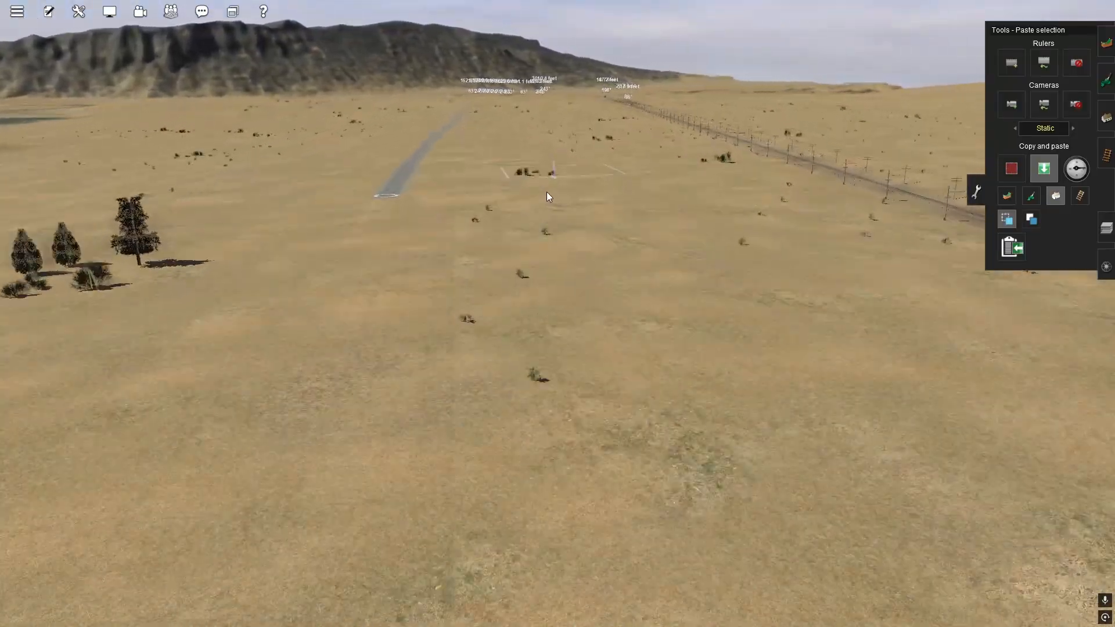
scroll(543, 221, "up", 5)
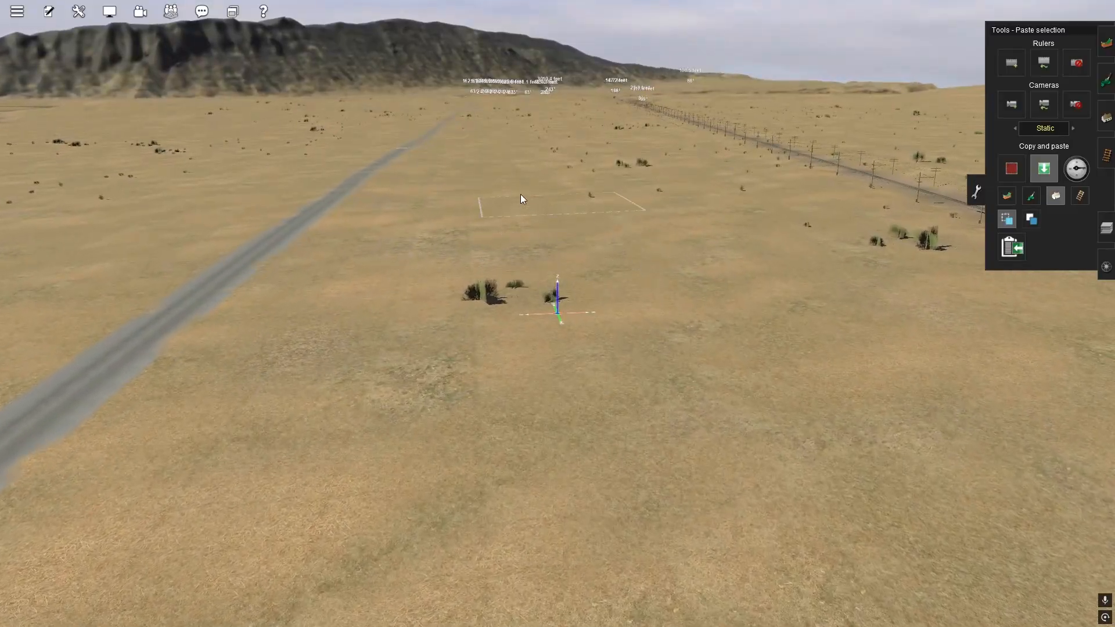
scroll(535, 172, "down", 10)
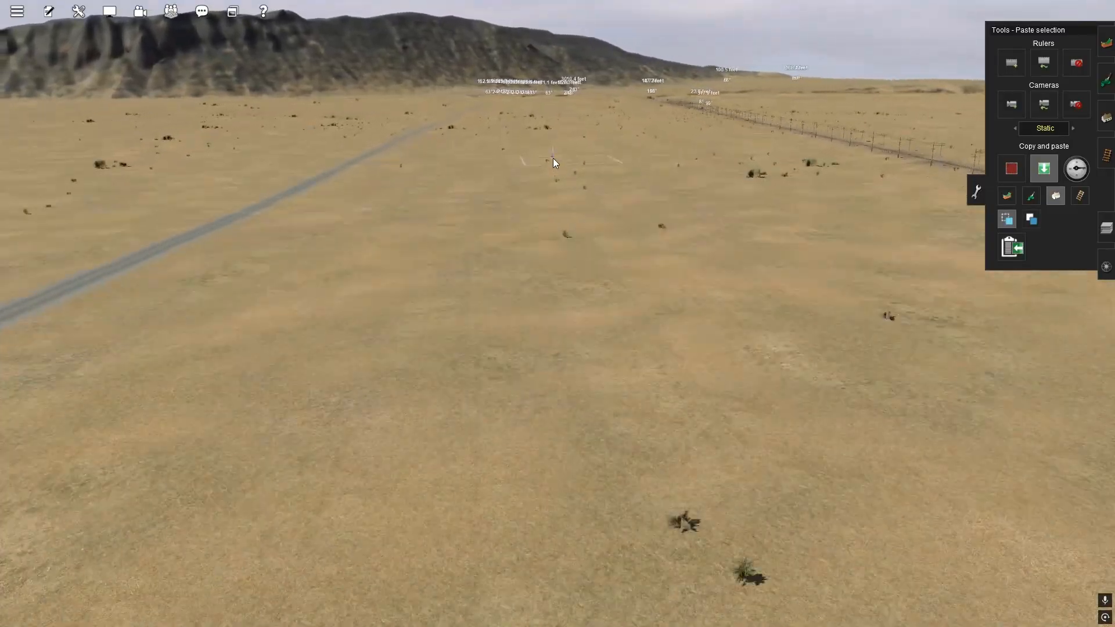
left_click(612, 159)
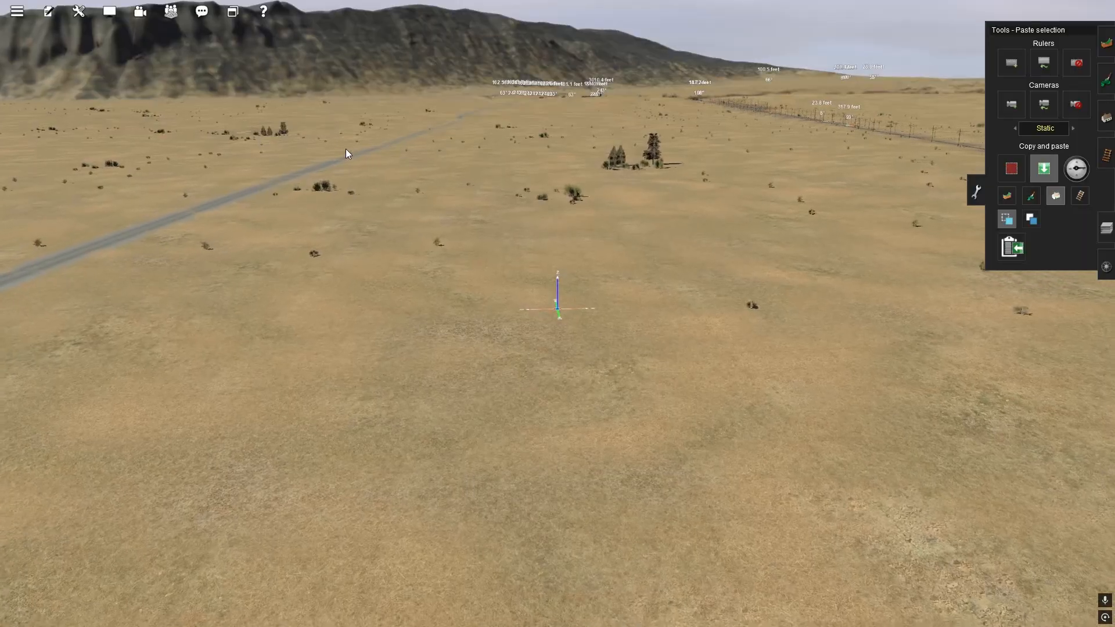
right_click(552, 173)
left_click(549, 148)
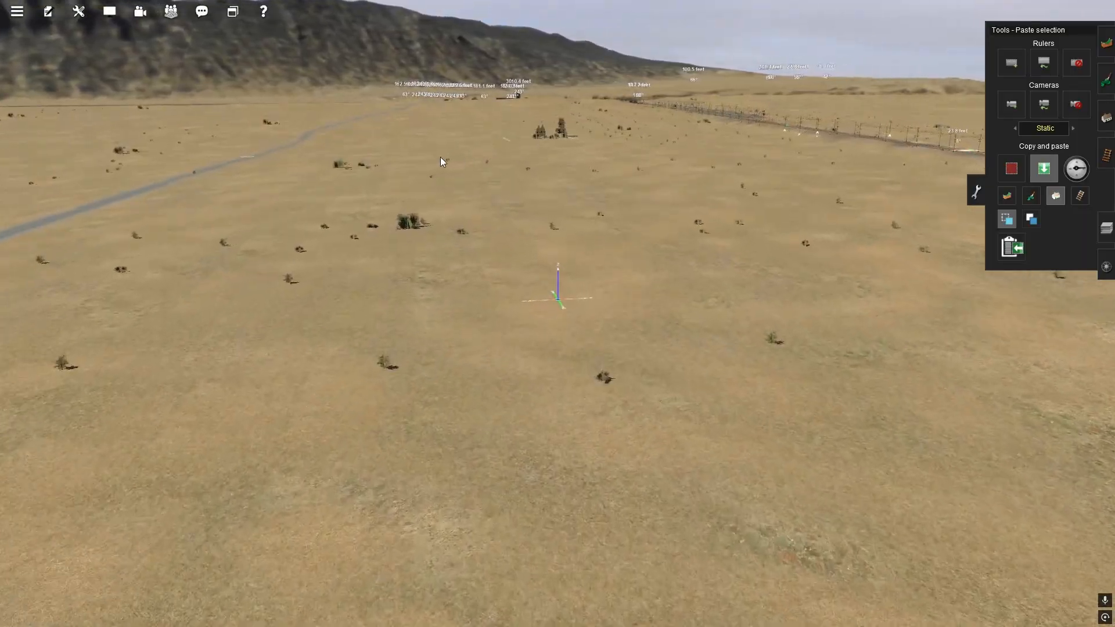
Paste clusters at intervals along the paved road leading to the riverside settlement
right_click(438, 155)
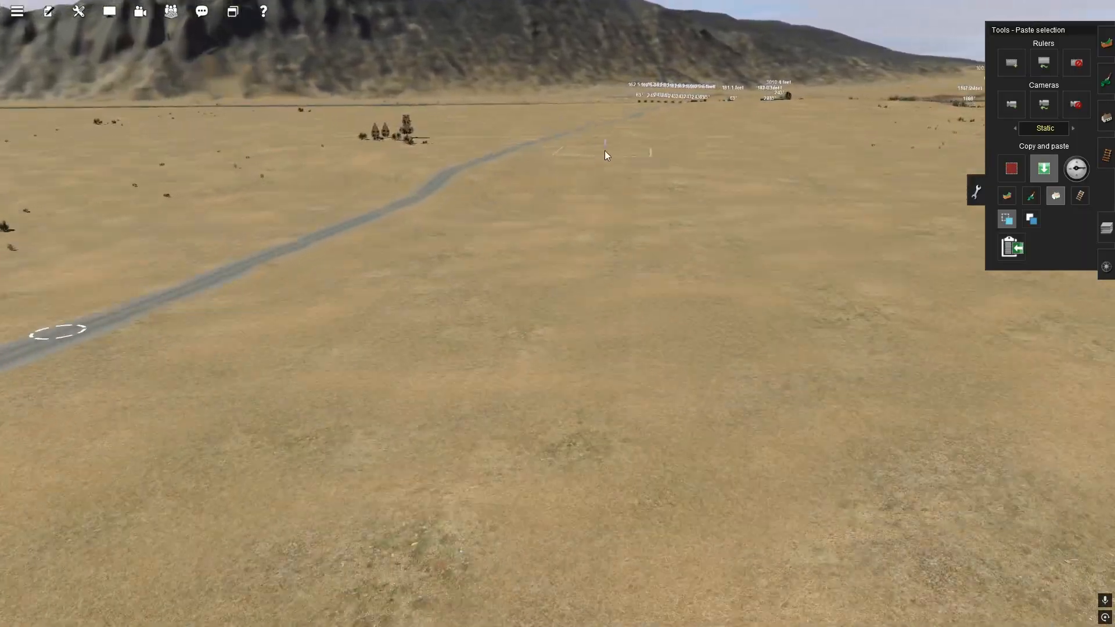
left_click(667, 189)
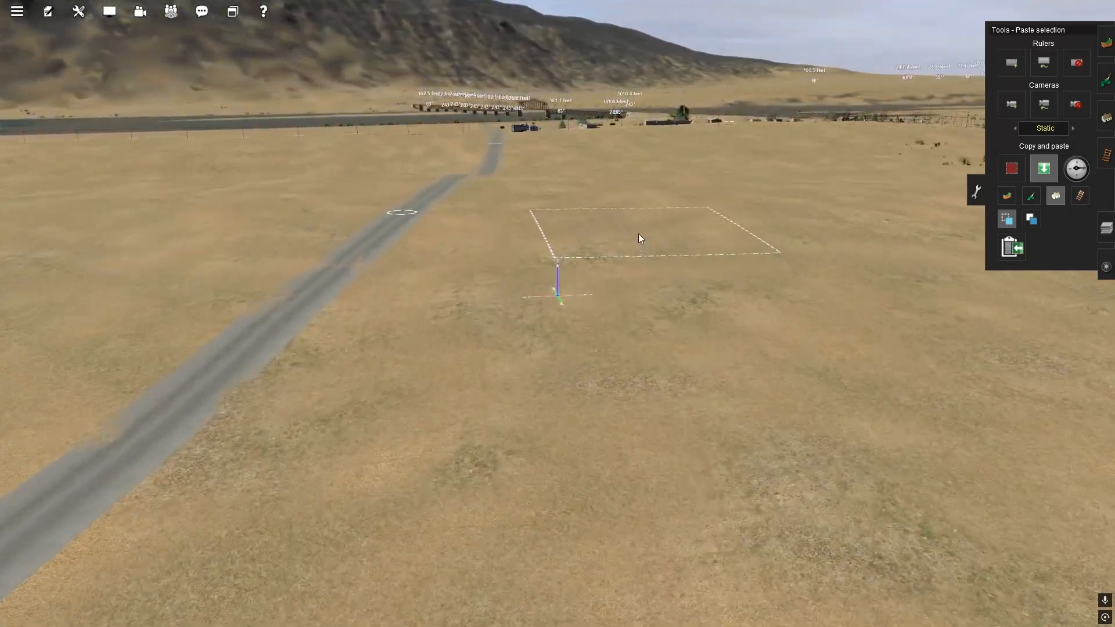
left_click(625, 189)
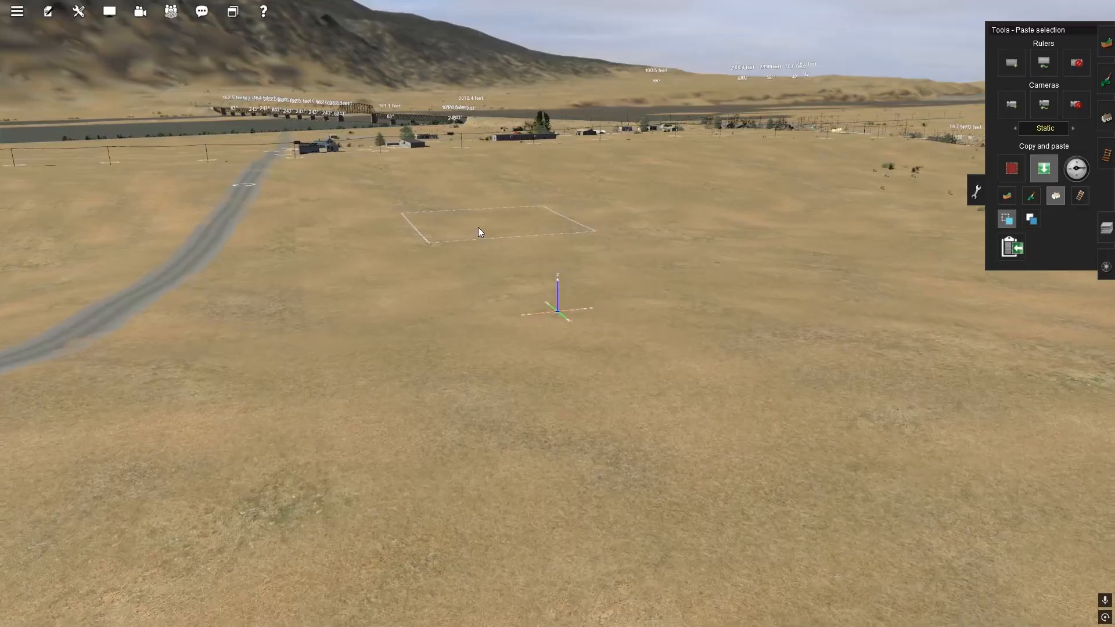
left_click(482, 202)
right_click(432, 229)
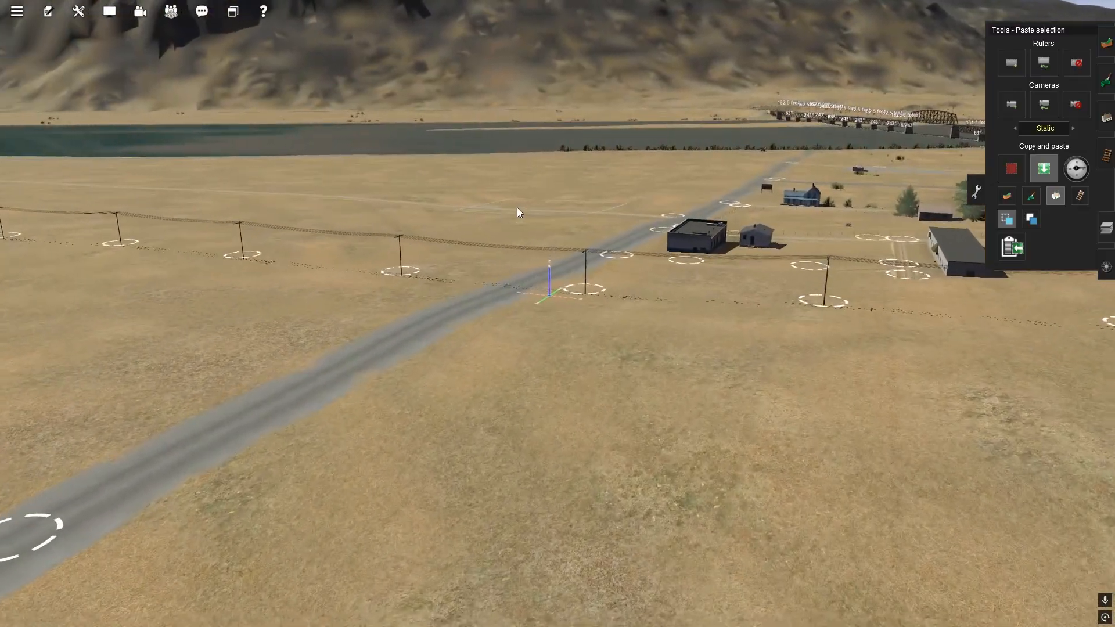
left_click(395, 248)
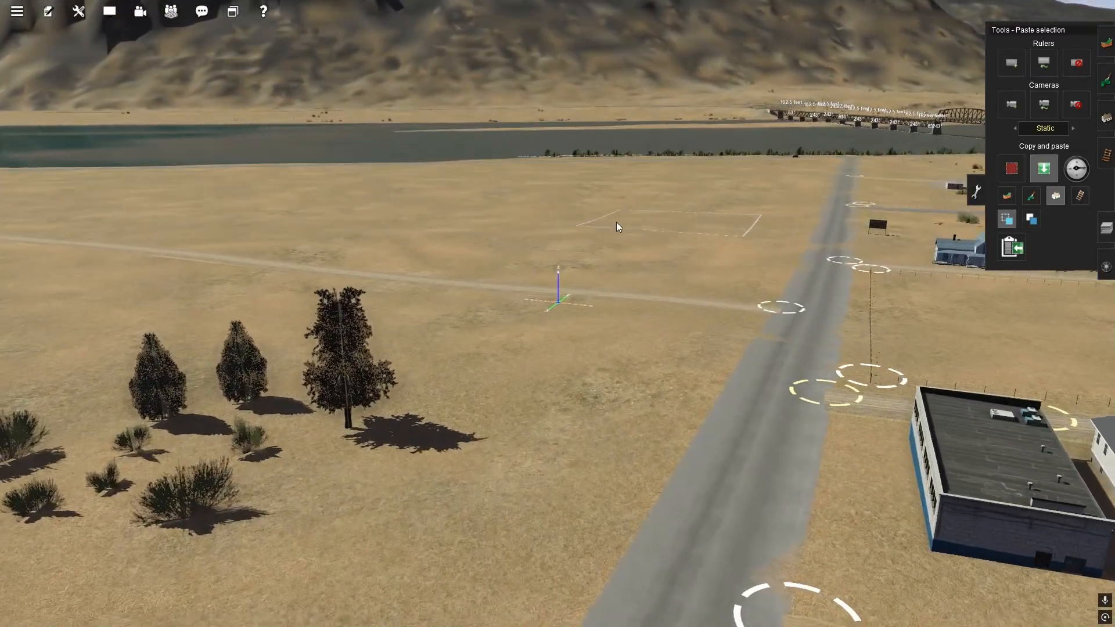
Paste tree and plant clusters in the empty lots around the settlement's blue house, red-roofed building, fenced fields and wooden cabin
left_click(616, 226)
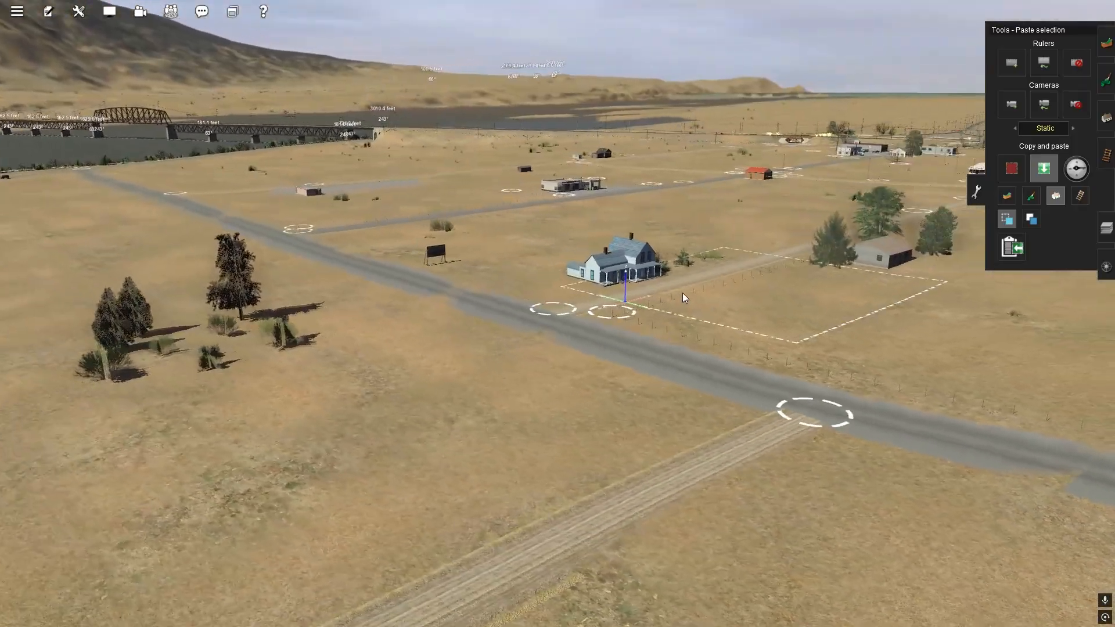
left_click(546, 224)
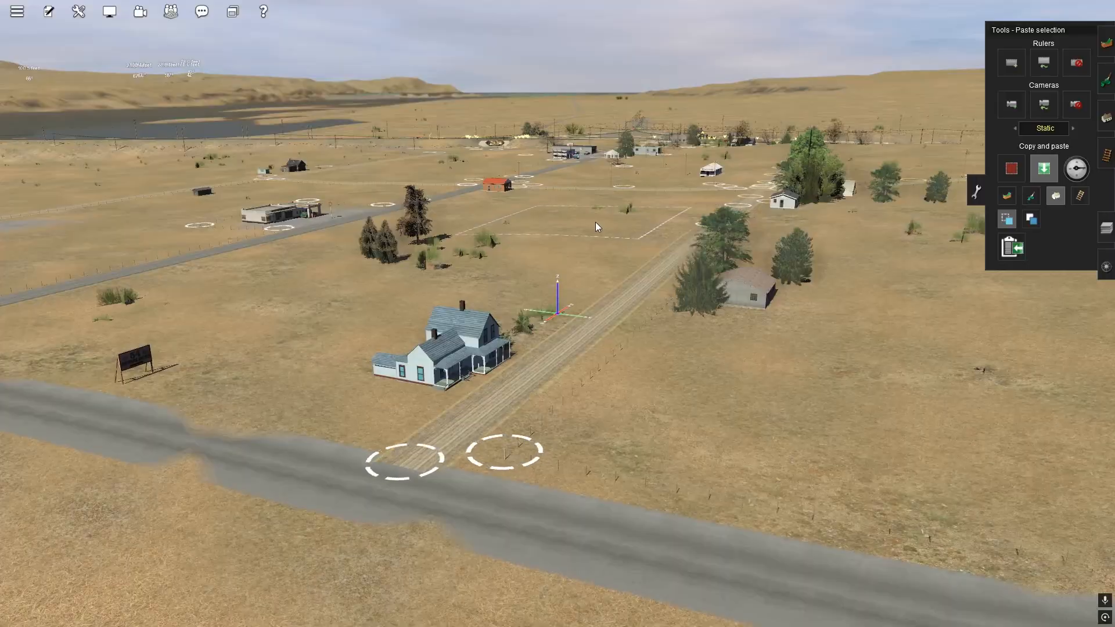
left_click(595, 221)
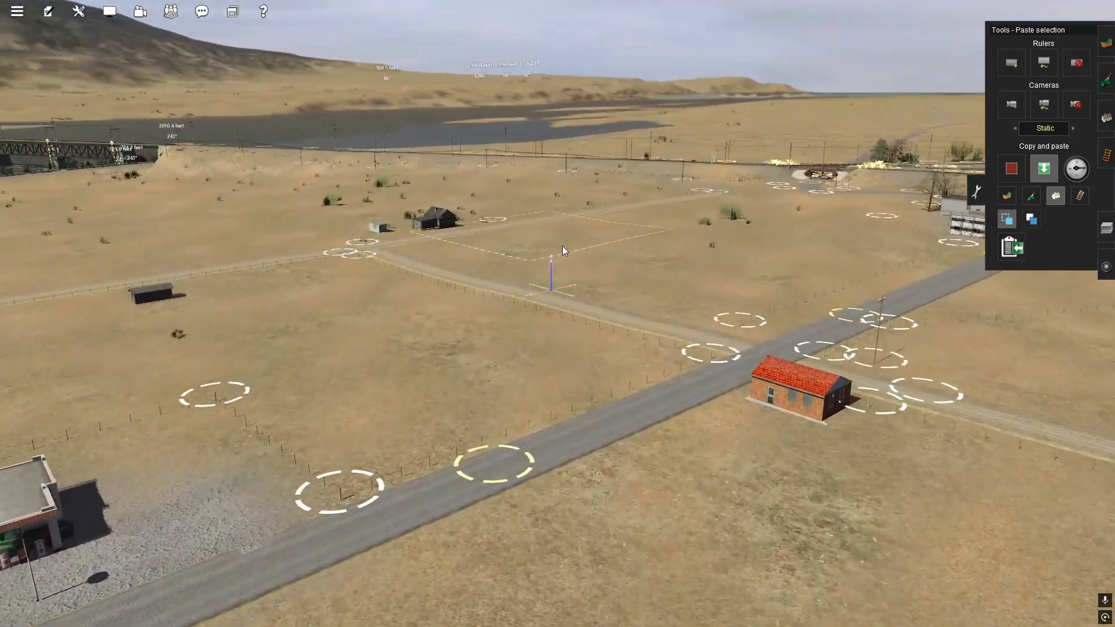
left_click(622, 284)
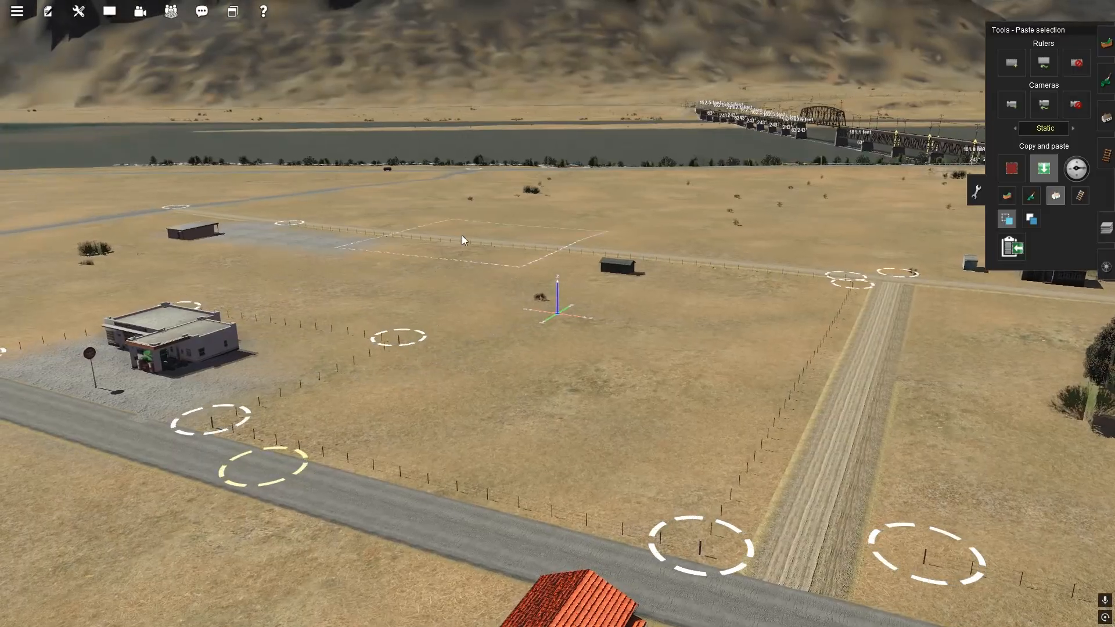
left_click(569, 218)
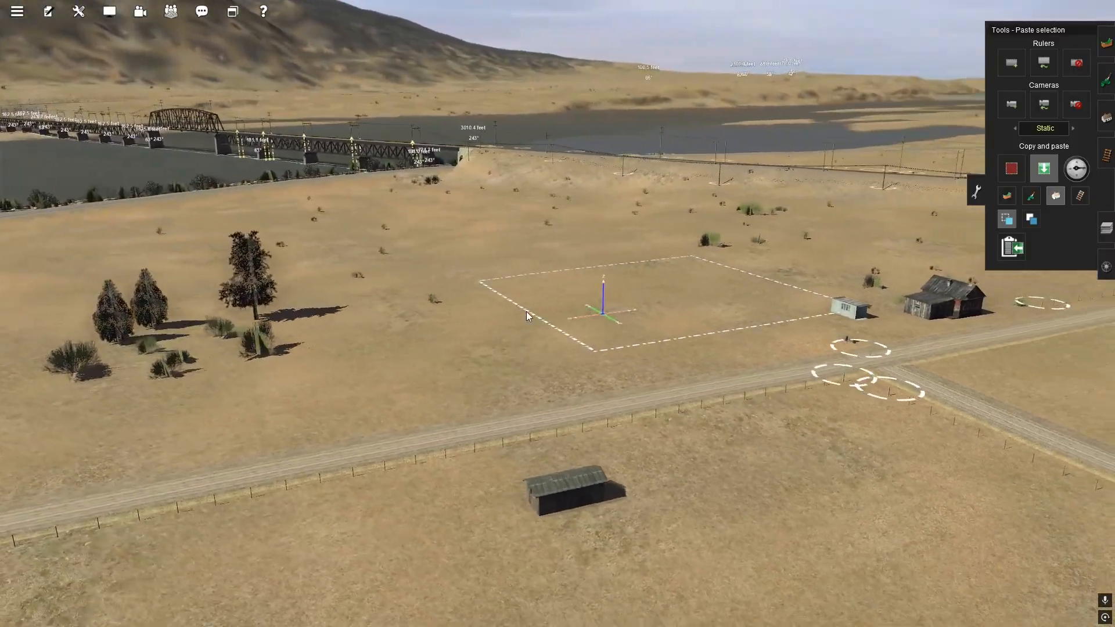
left_click(563, 302)
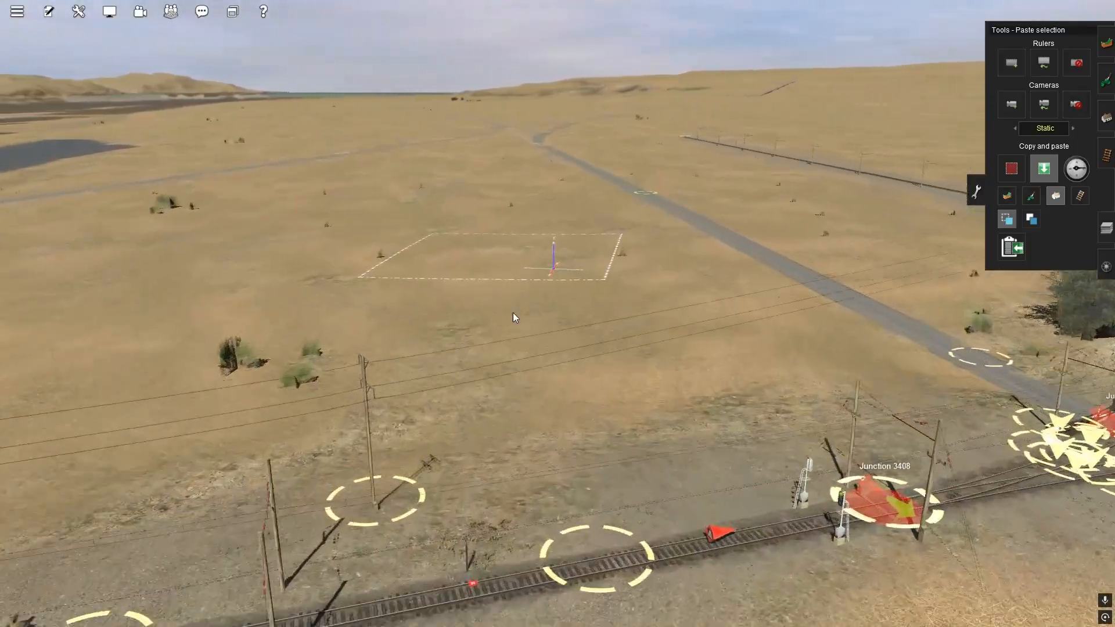
Paste clusters across the railway, beside the paved road and in the desert around Junction 31386
left_click(548, 359)
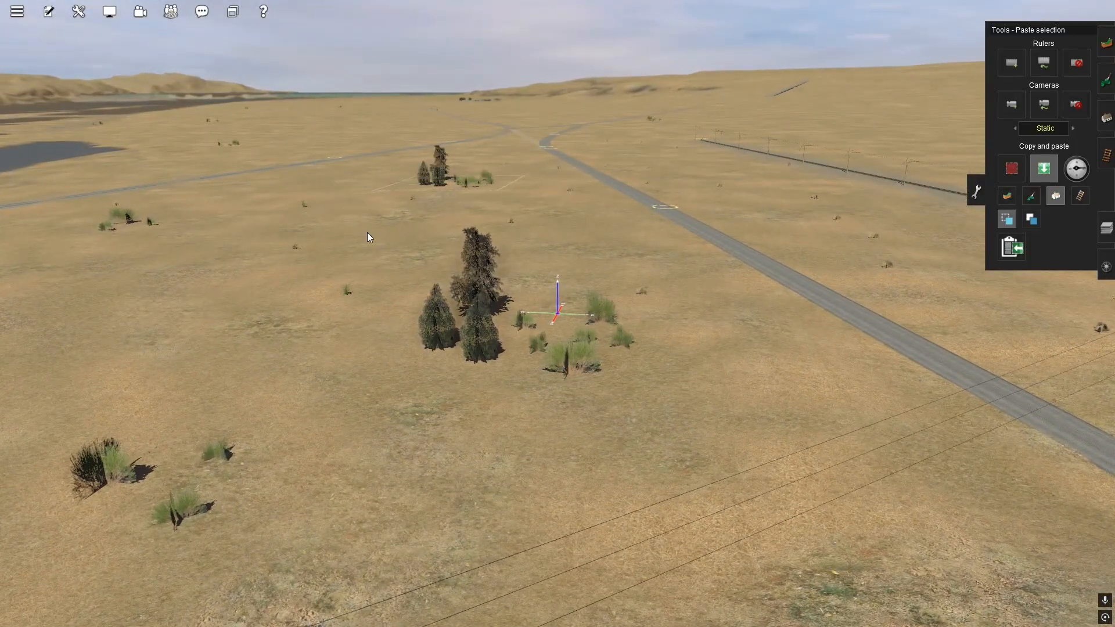
left_click(211, 322)
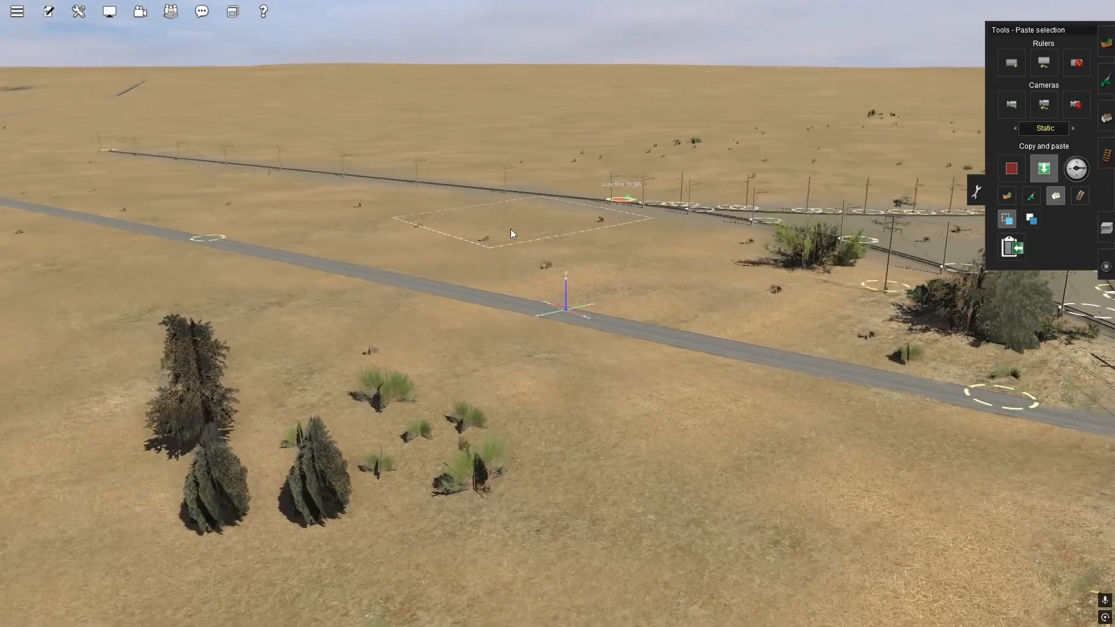
left_click(488, 239)
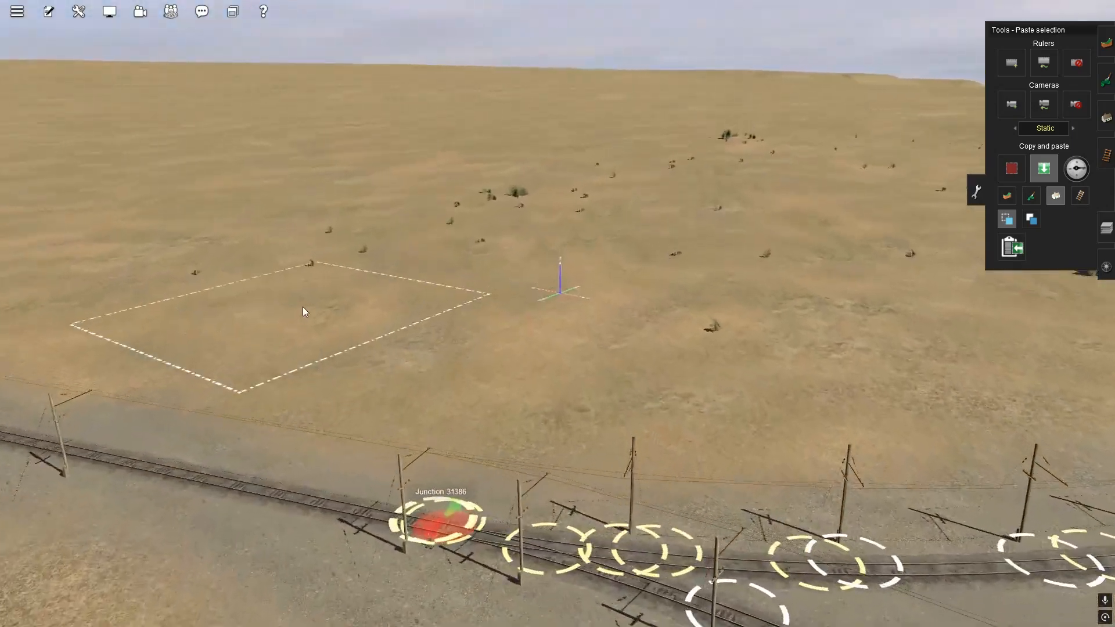
left_click(675, 357)
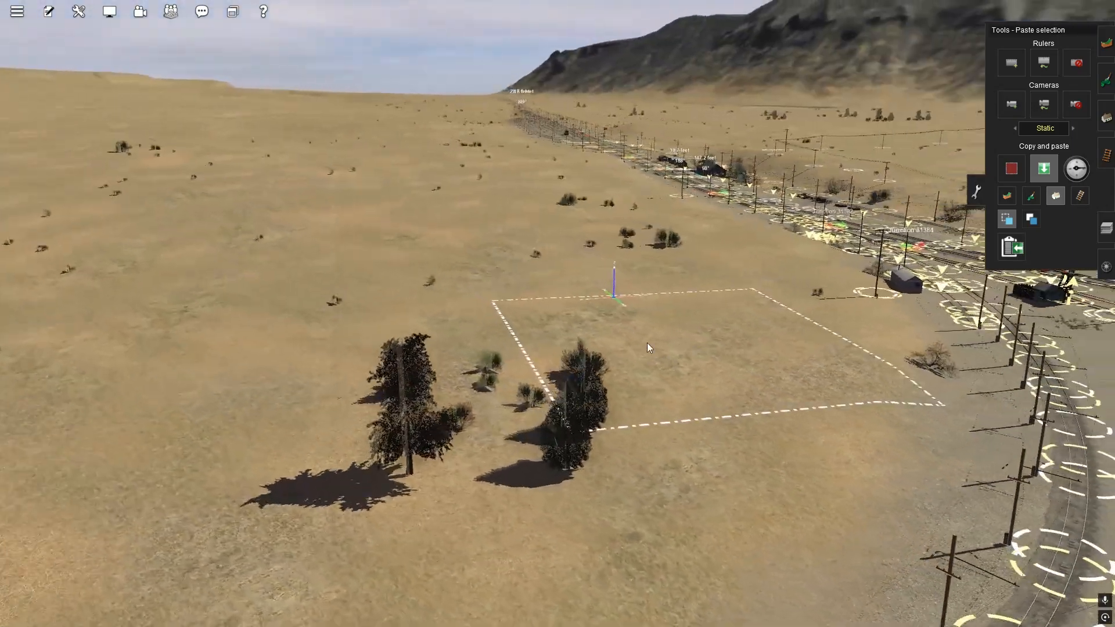
Paste tree and plant clusters in the open desert beside the railway tracks and junctions, away from the river
left_click(604, 316)
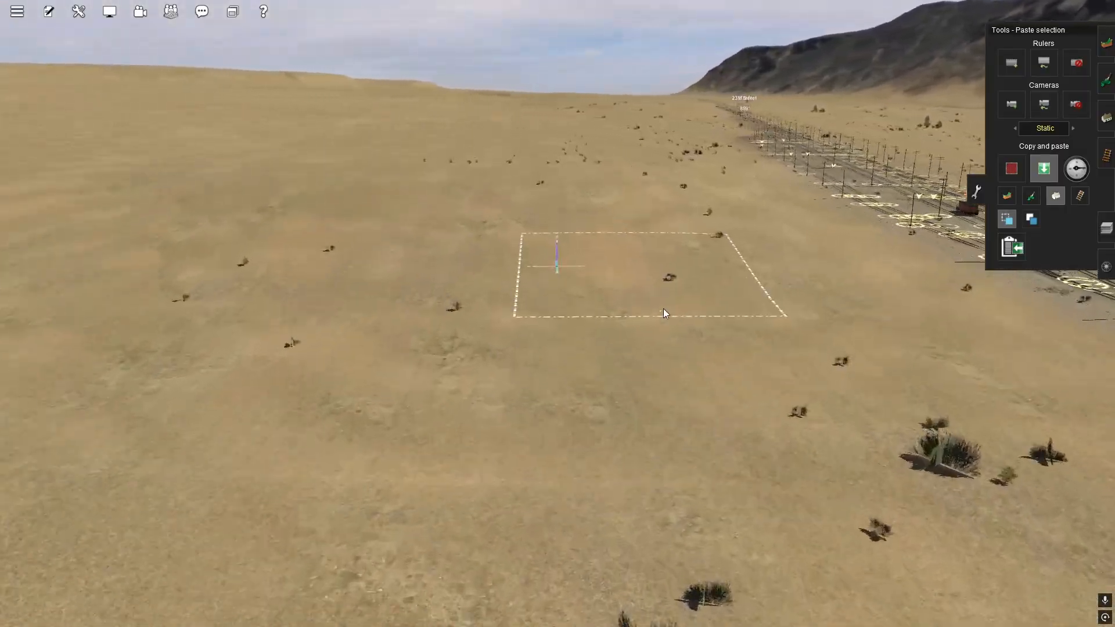
left_click(385, 187)
left_click(699, 200)
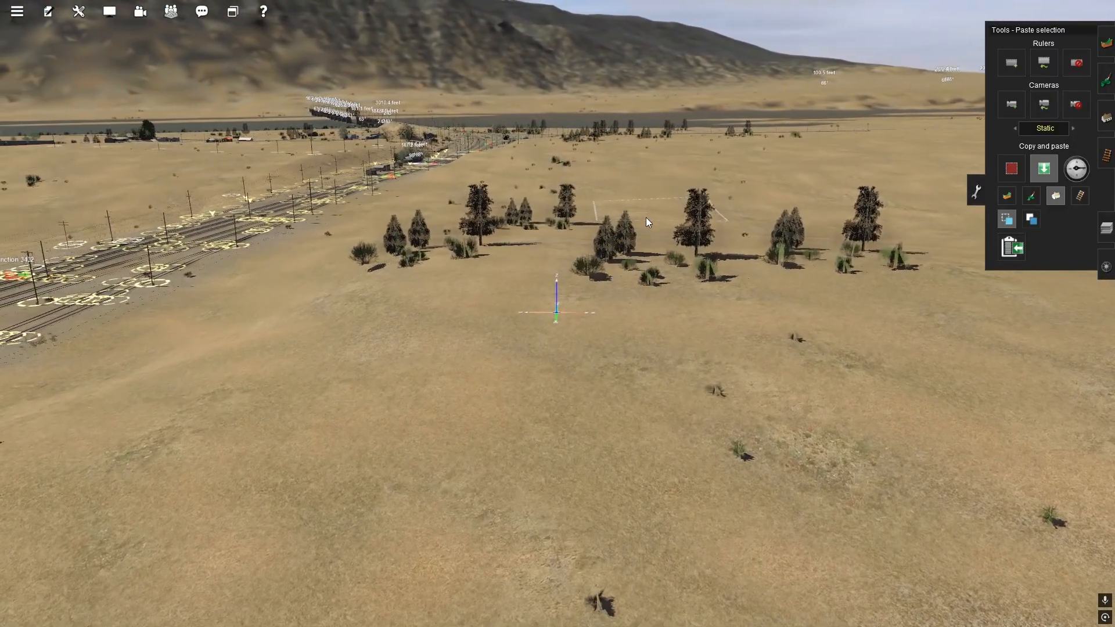
left_click(849, 366)
left_click(537, 436)
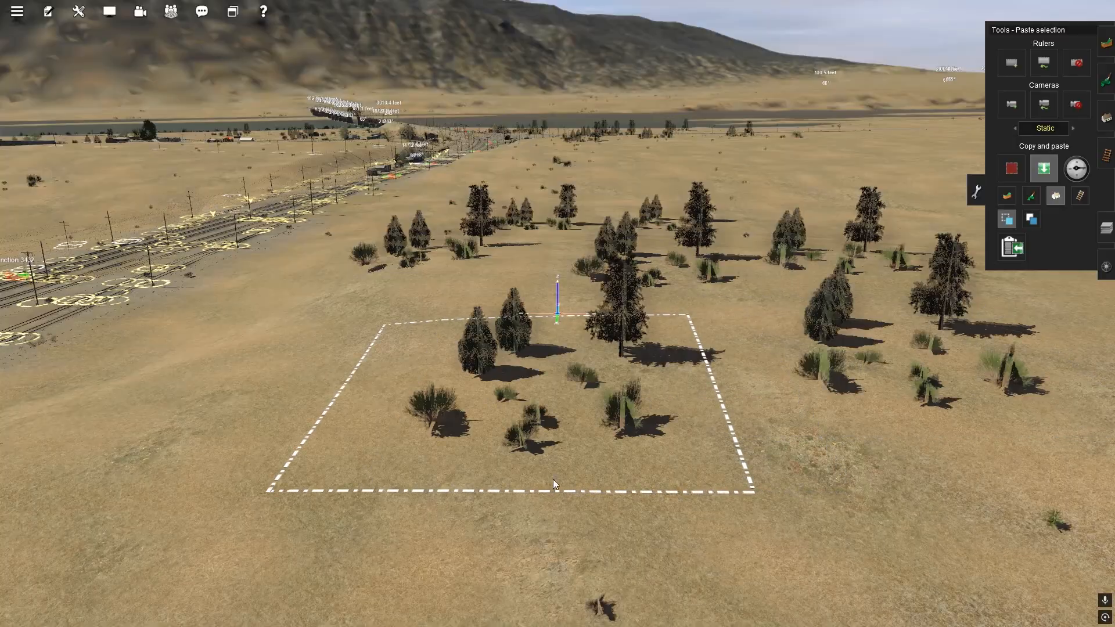
key("Right")
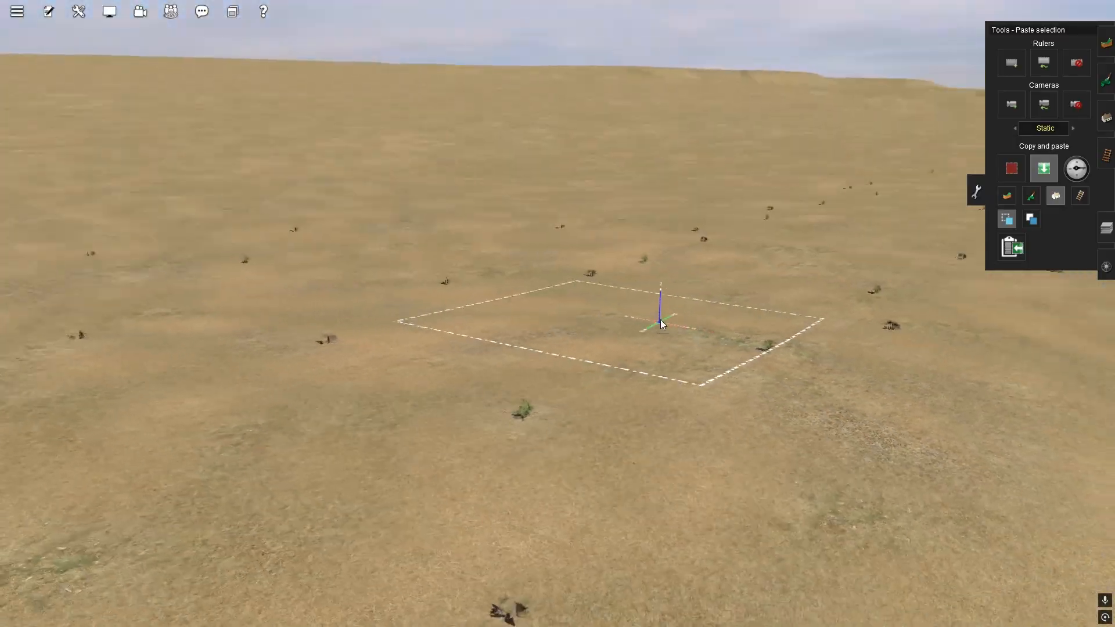
key("w")
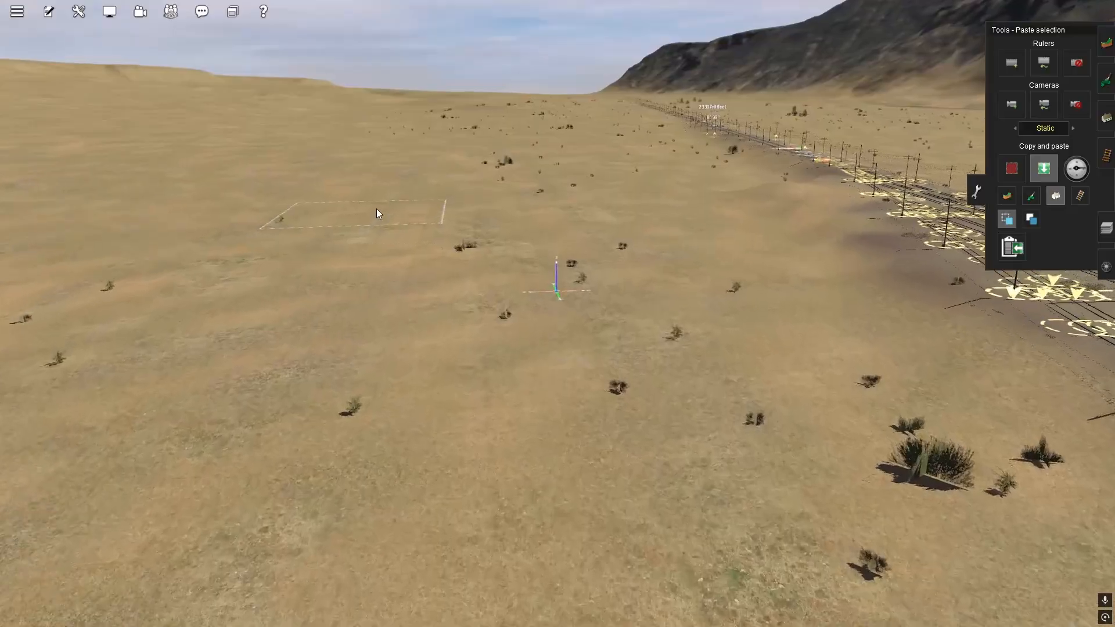
Paste clusters in the bare gaps between scattered bushes on the plain alongside the railway
left_click(374, 207)
left_click(600, 197)
right_click(538, 193)
left_click(510, 166)
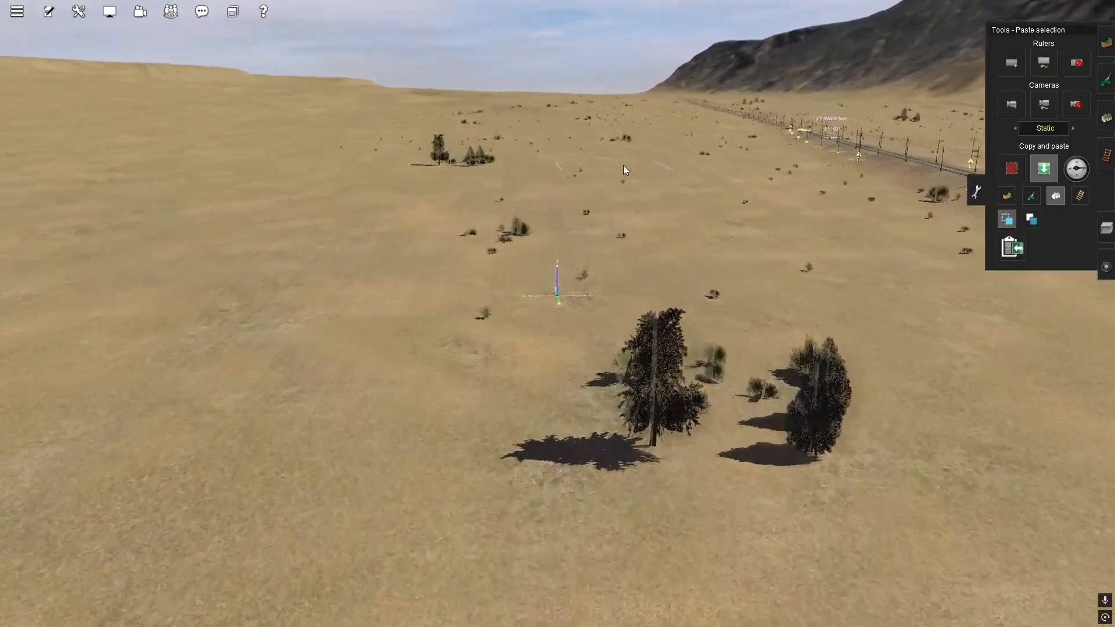
right_click(622, 166)
left_click(533, 170)
left_click(311, 154)
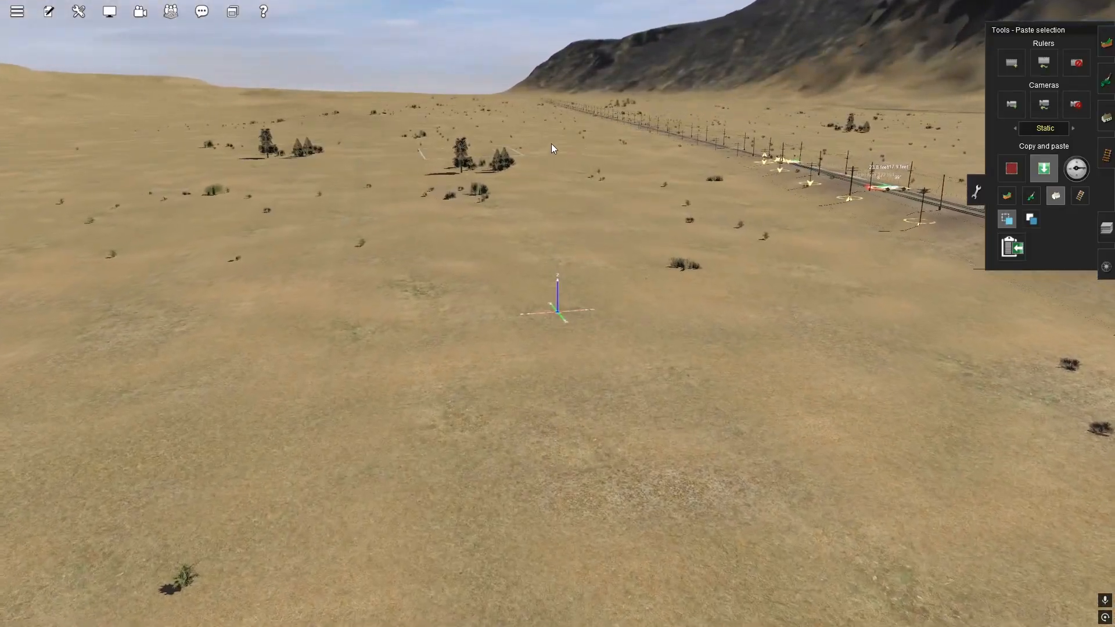
left_click(384, 347)
right_click(537, 188)
right_click(573, 195)
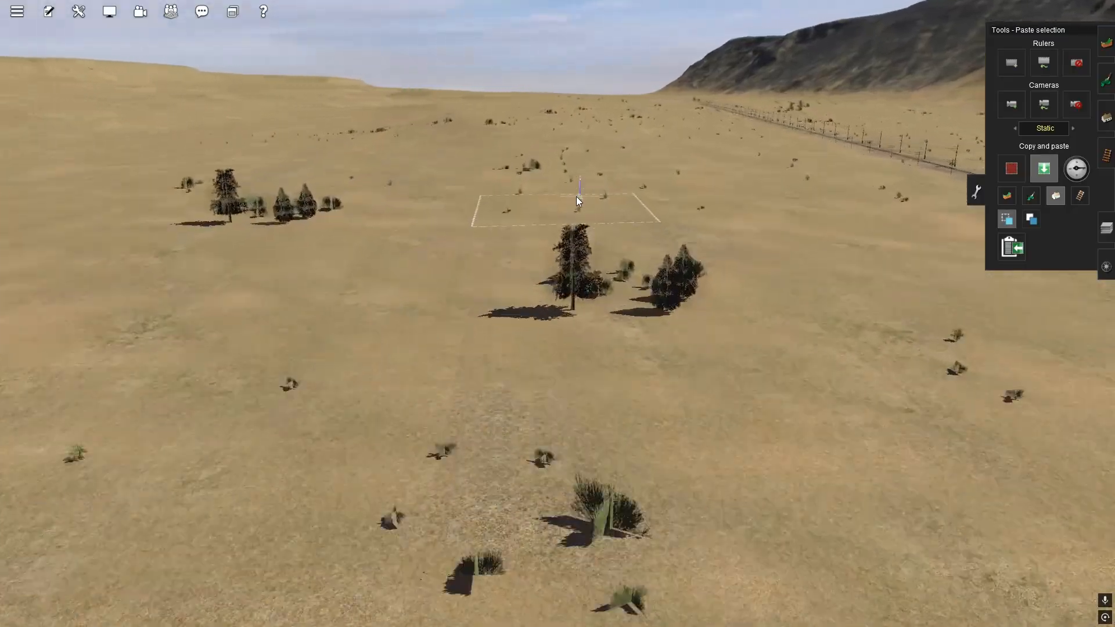
Continue pasting tree clusters at intervals farther along the plain, parallel to the railway line
left_click(612, 189)
left_click(319, 169)
right_click(594, 173)
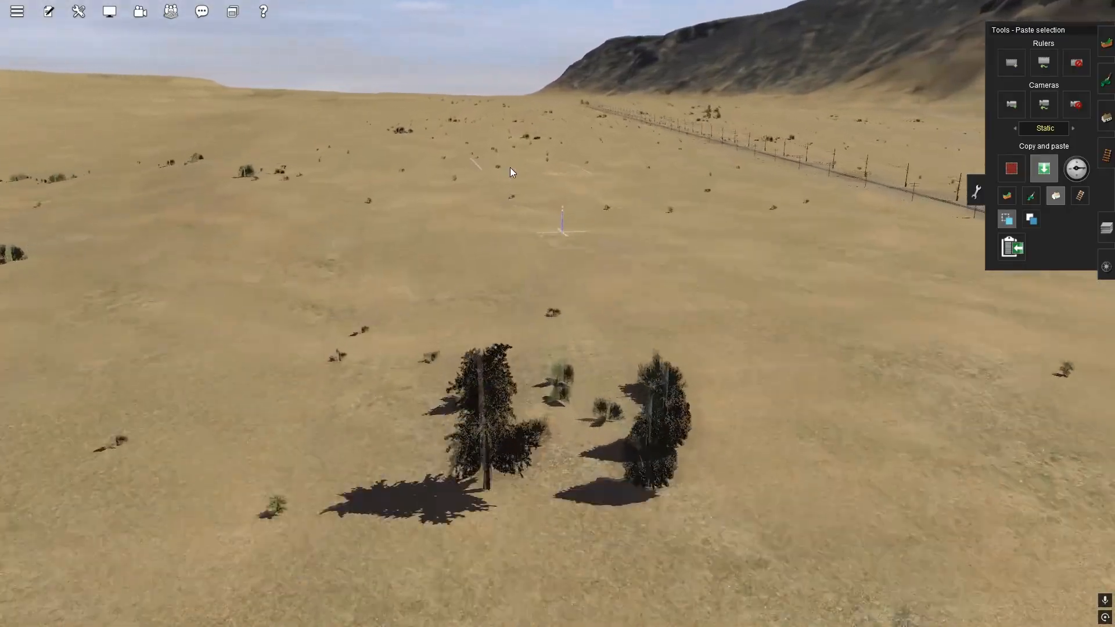
left_click(477, 162)
right_click(512, 166)
left_click(430, 147)
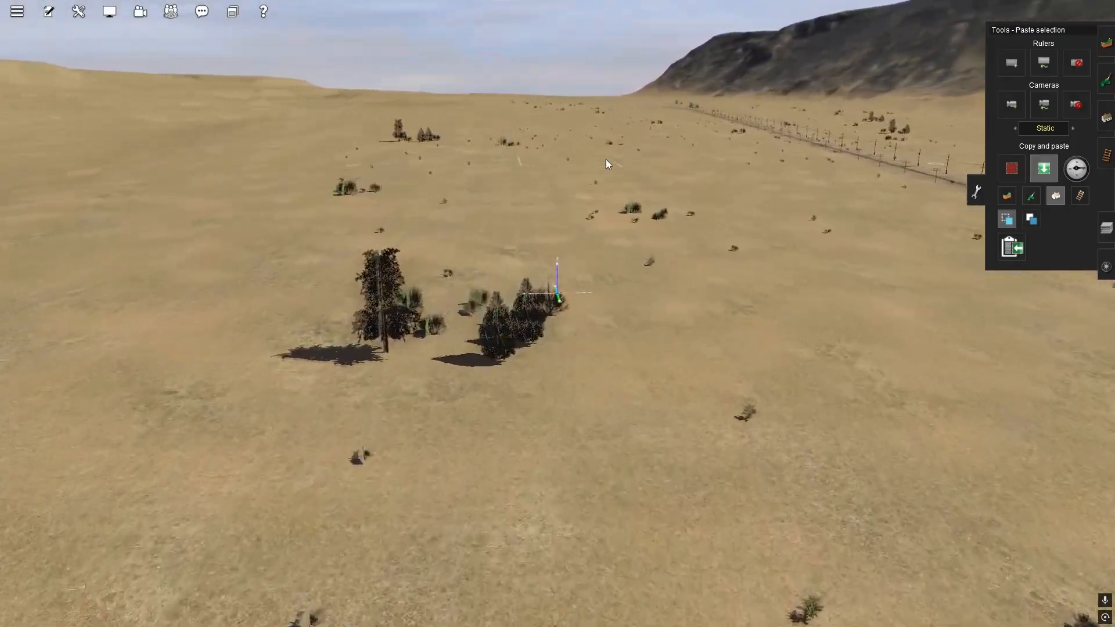
left_click(604, 160)
right_click(569, 162)
left_click(429, 146)
left_click(615, 146)
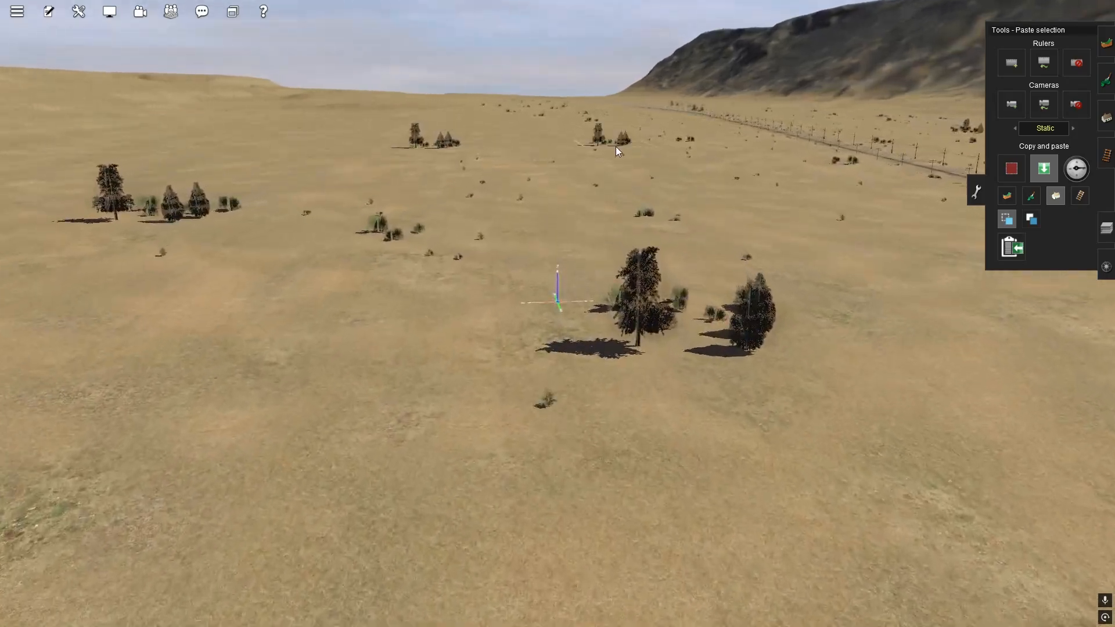
Paste clusters across the sparse stretch of desert leading up to the tower beside the railway
right_click(552, 149)
right_click(555, 149)
left_click(541, 151)
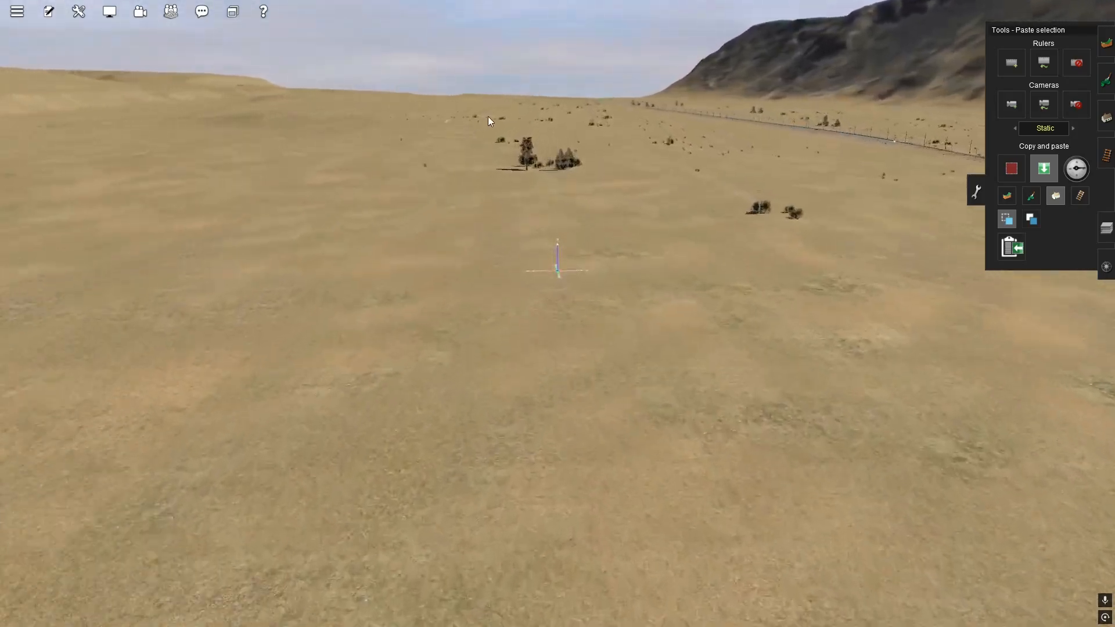
left_click(487, 117)
right_click(582, 167)
left_click(524, 155)
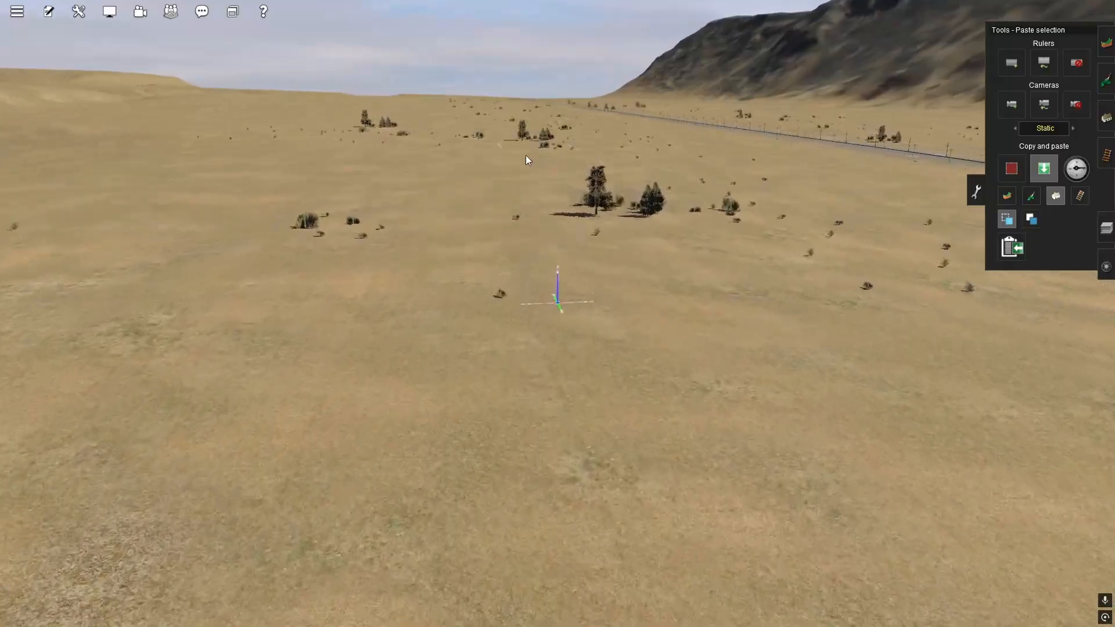
right_click(532, 142)
left_click(549, 131)
right_click(566, 138)
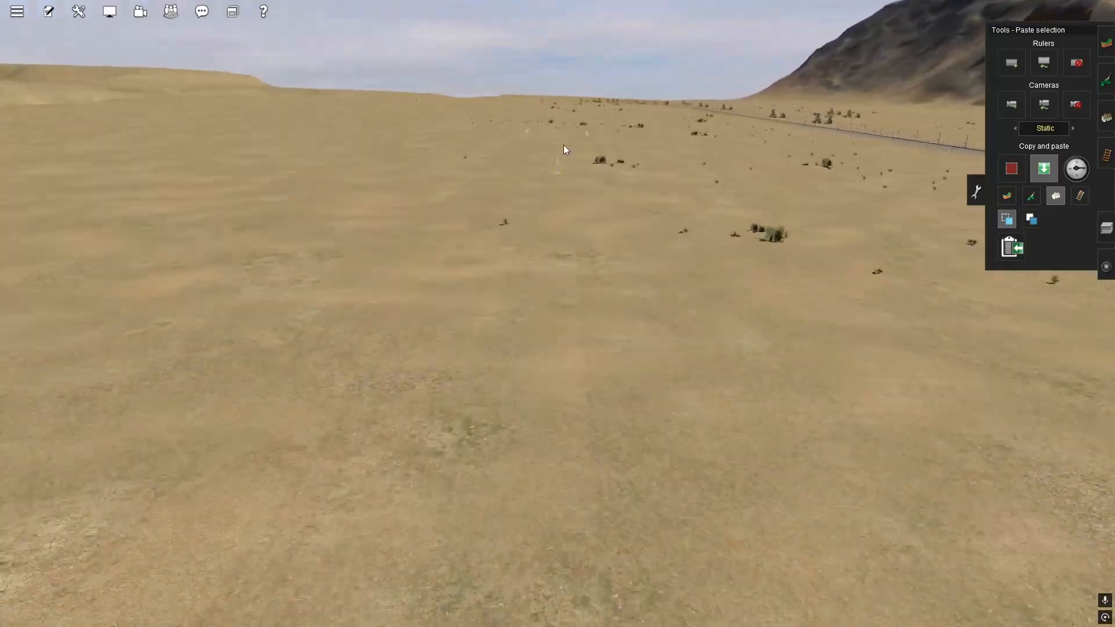
left_click(560, 145)
right_click(590, 133)
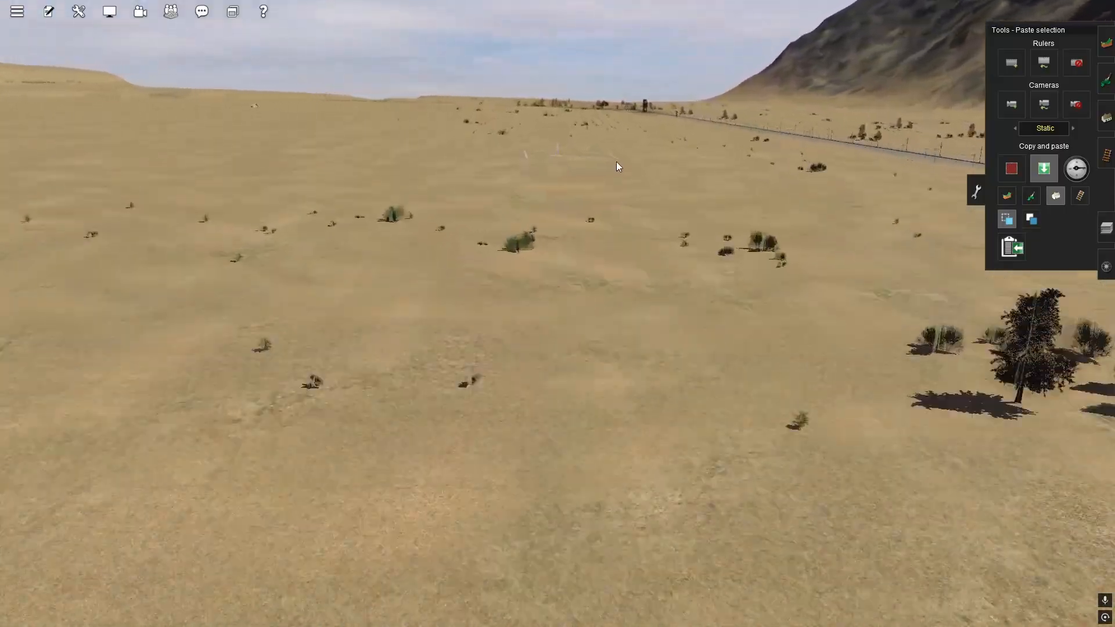
left_click(617, 167)
right_click(495, 145)
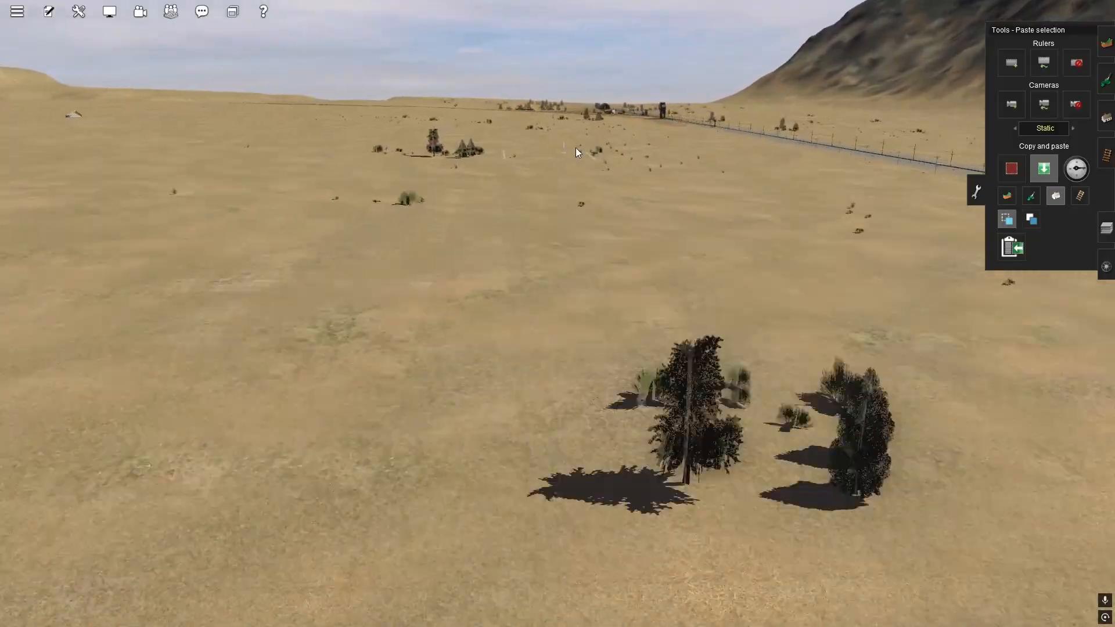
Paste clusters on both sides of the dead-end track and in the empty desert below the hills
key("Up")
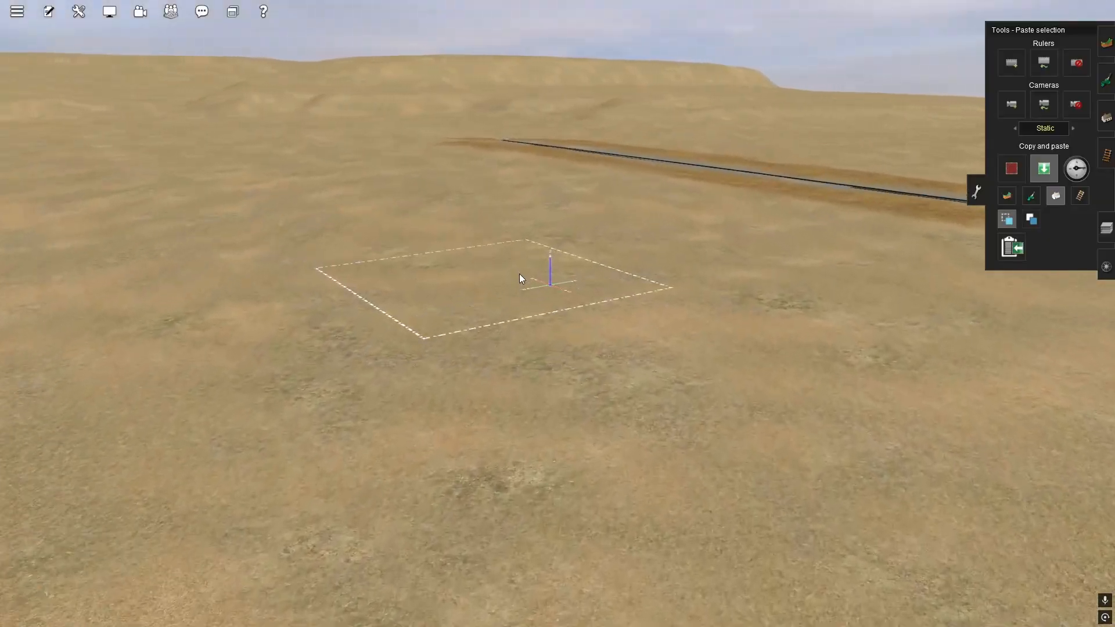
left_click(519, 273)
left_click(409, 193)
key("Up")
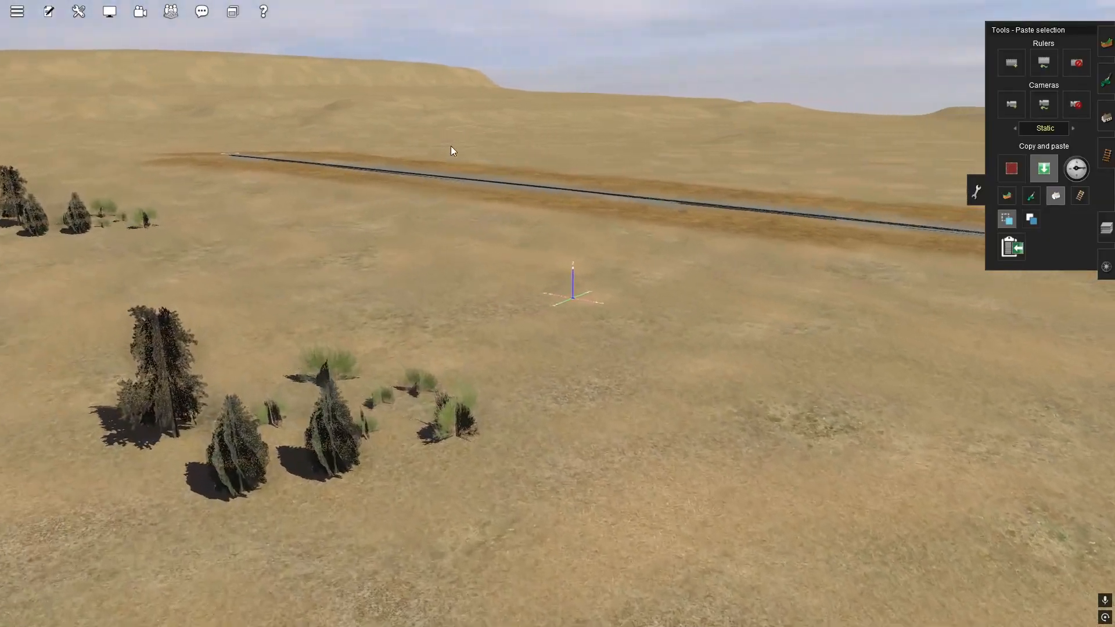
left_click(417, 152)
left_click(570, 161)
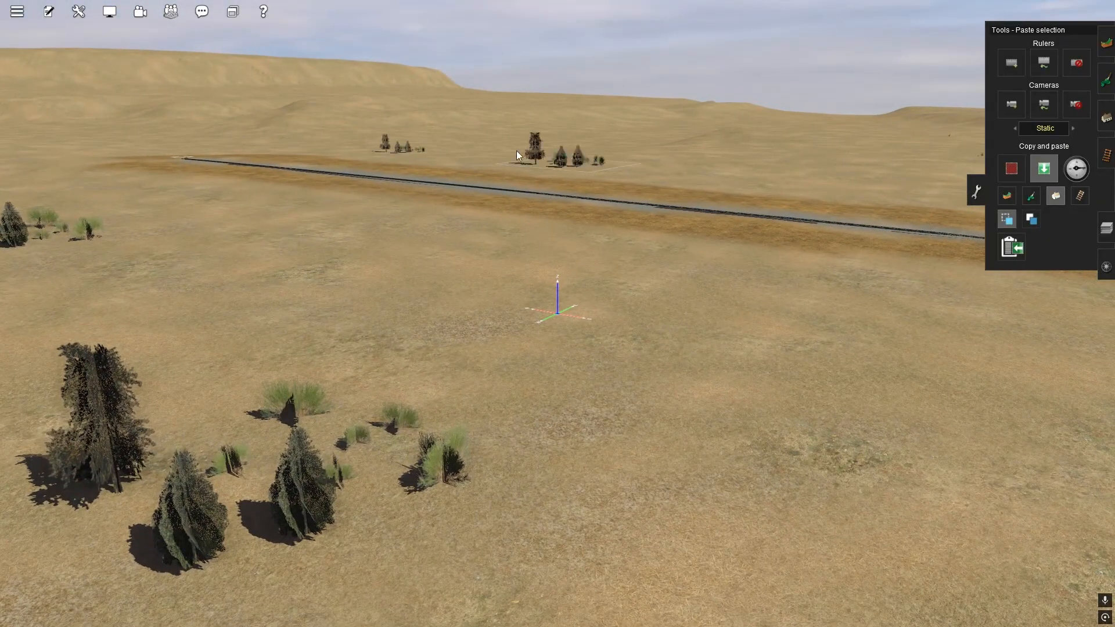
key("Up")
left_click(241, 256)
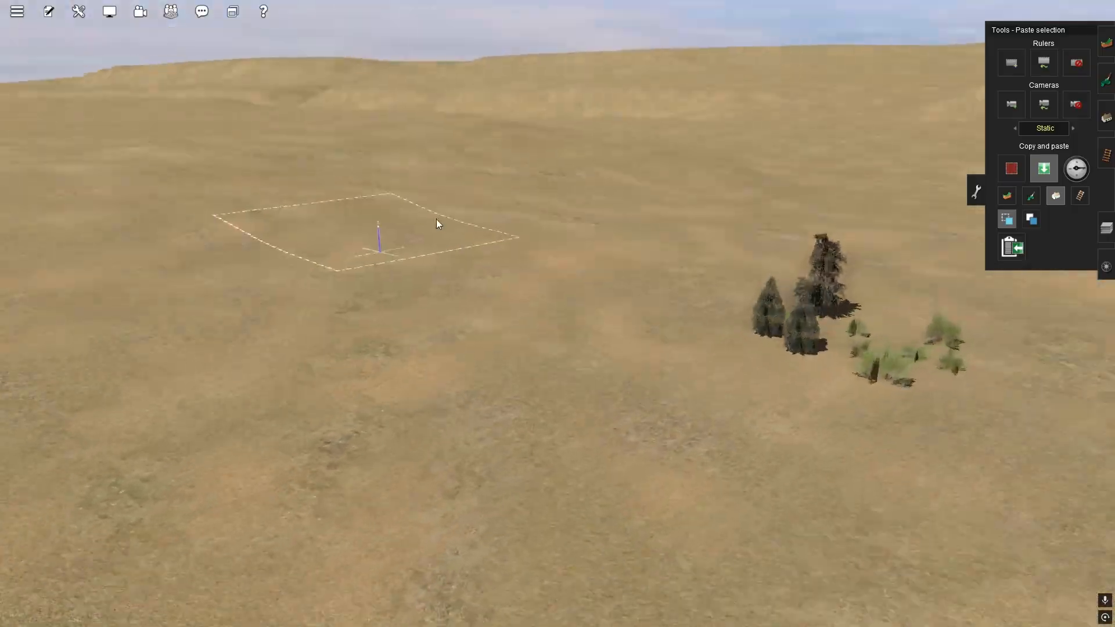
left_click(317, 272)
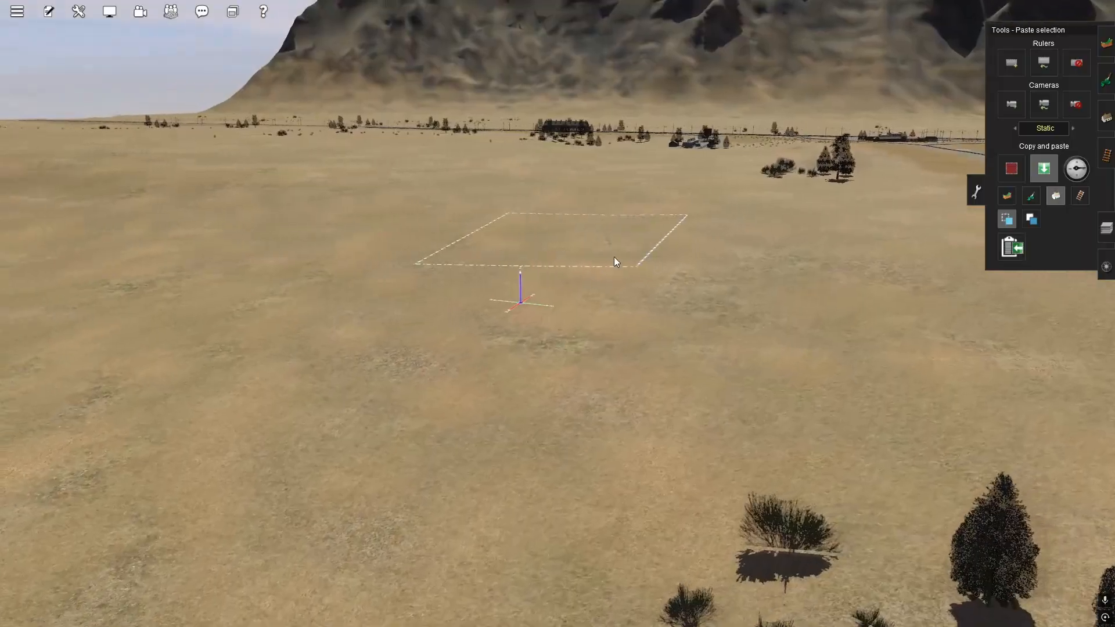
Paste clusters on the open ground between the low hills and the railway facing the large mountain
left_click(586, 250)
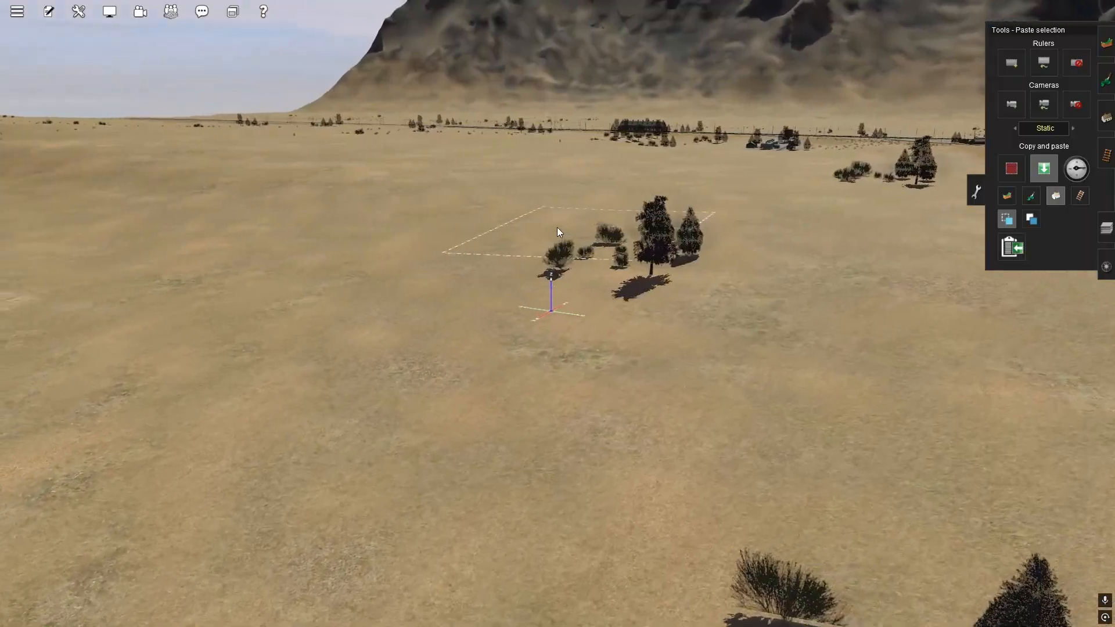
left_click(691, 285)
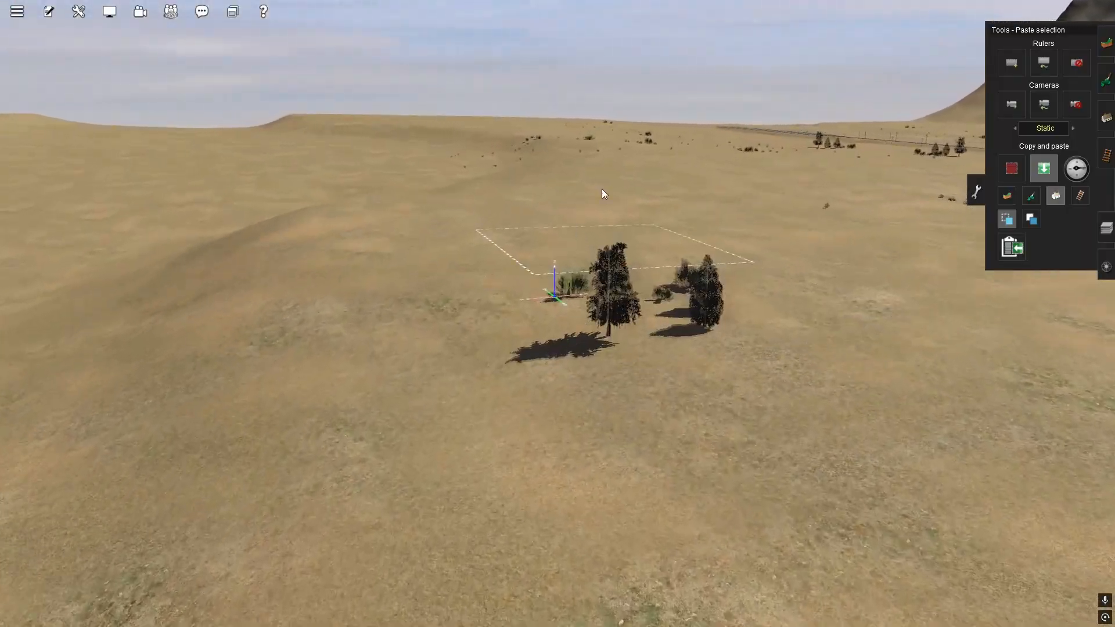
left_click(755, 223)
right_click_drag(675, 194, 464, 270)
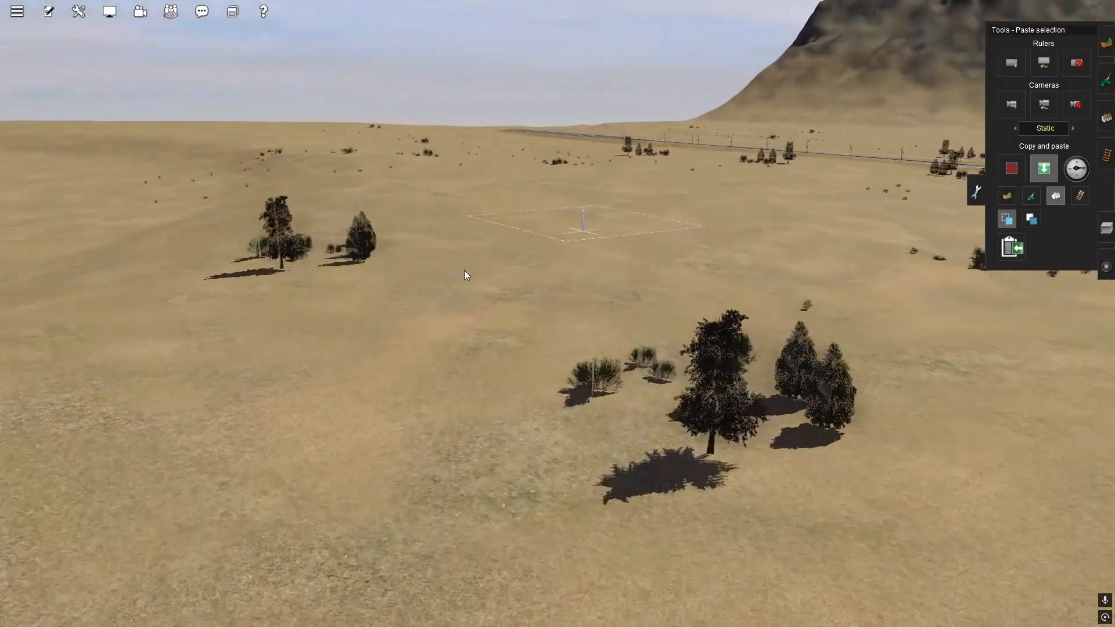
key("Right")
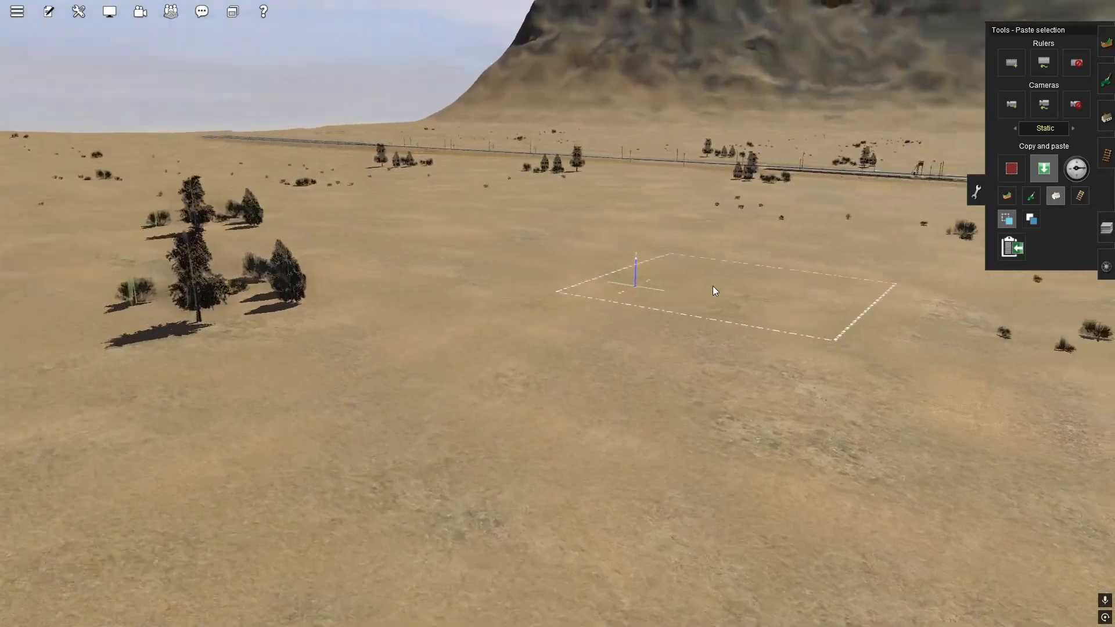
Paste clusters around the small bushes in the desert near the curving railway line
key("Up")
key("Left")
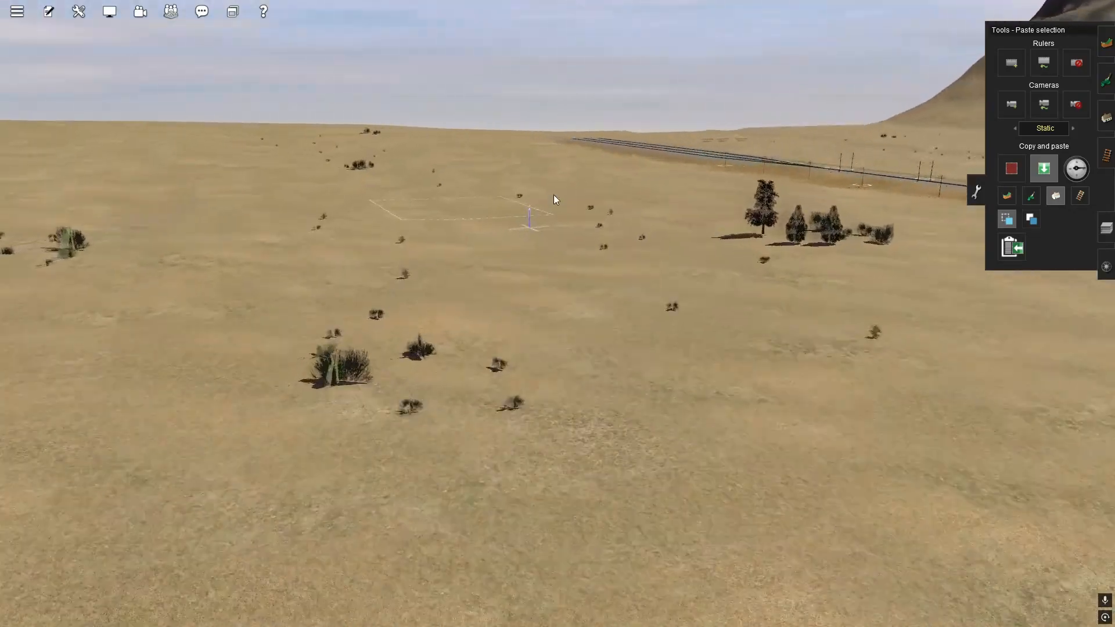
key("Up")
key("Right")
key("Right")
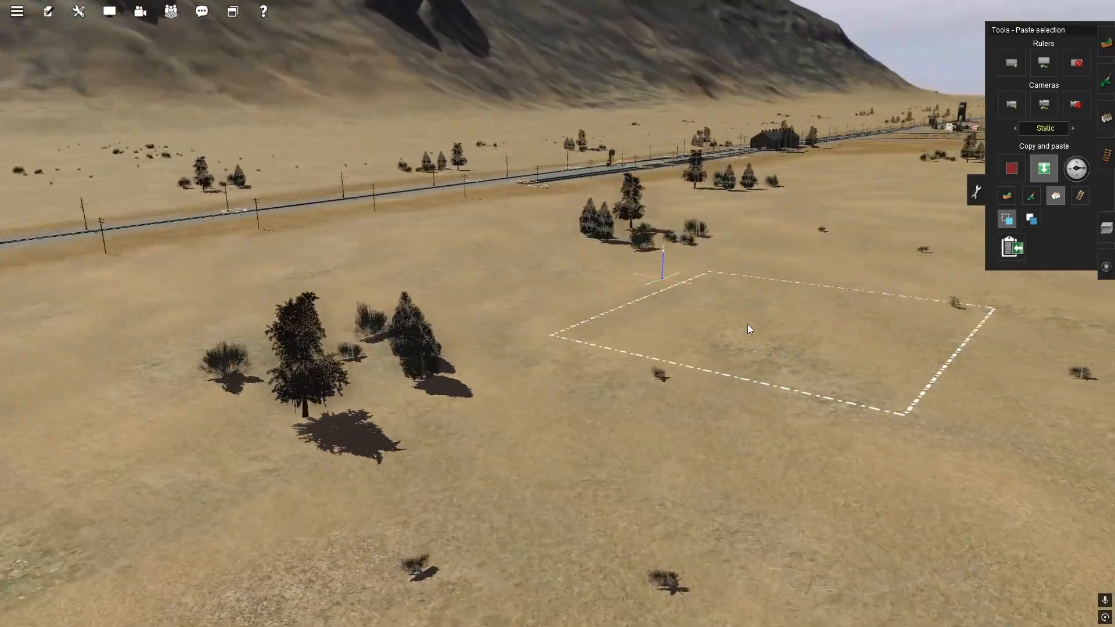
scroll(716, 308, "up", 3)
scroll(721, 312, "down", 5)
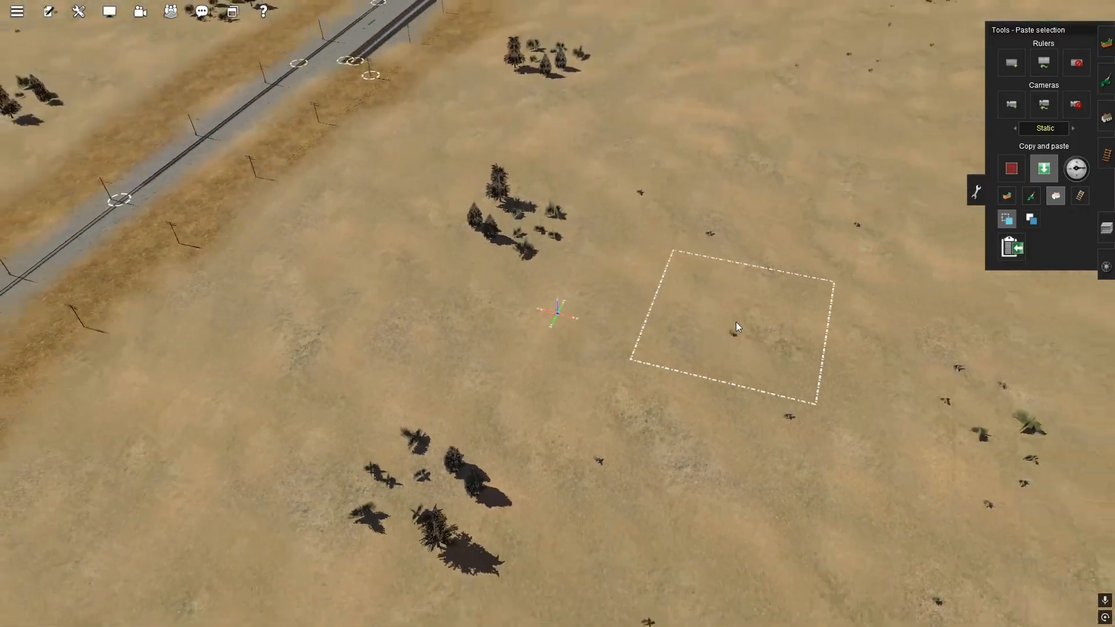
key("Right")
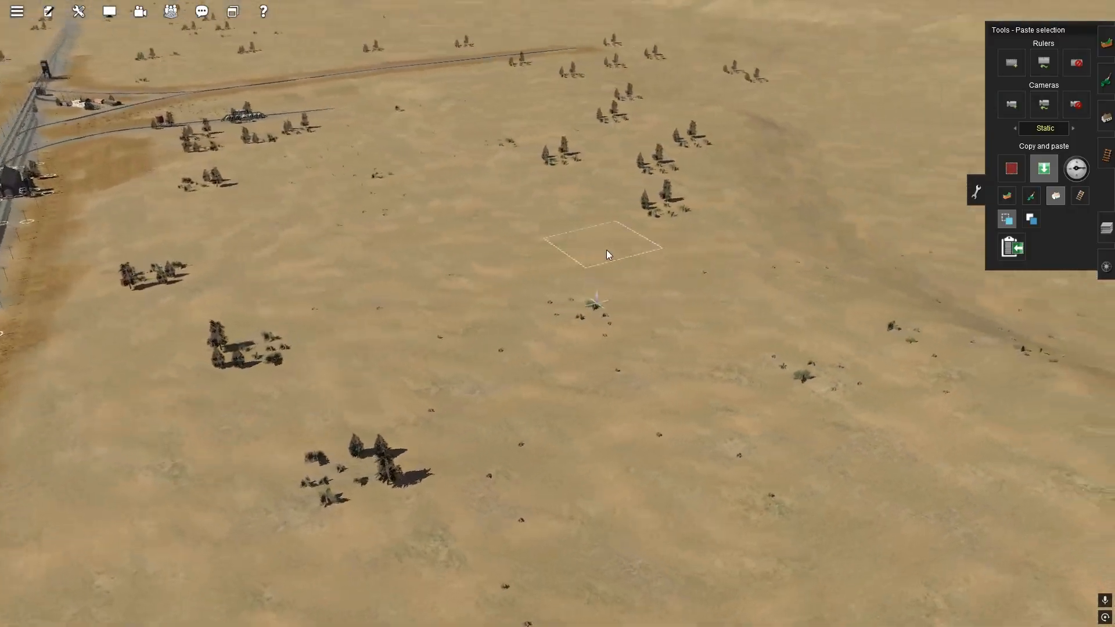
Select a long strip of small desert bushes beside the tree clusters and start pasting it in the open desert
left_click(1010, 169)
left_click_drag(344, 177, 685, 420)
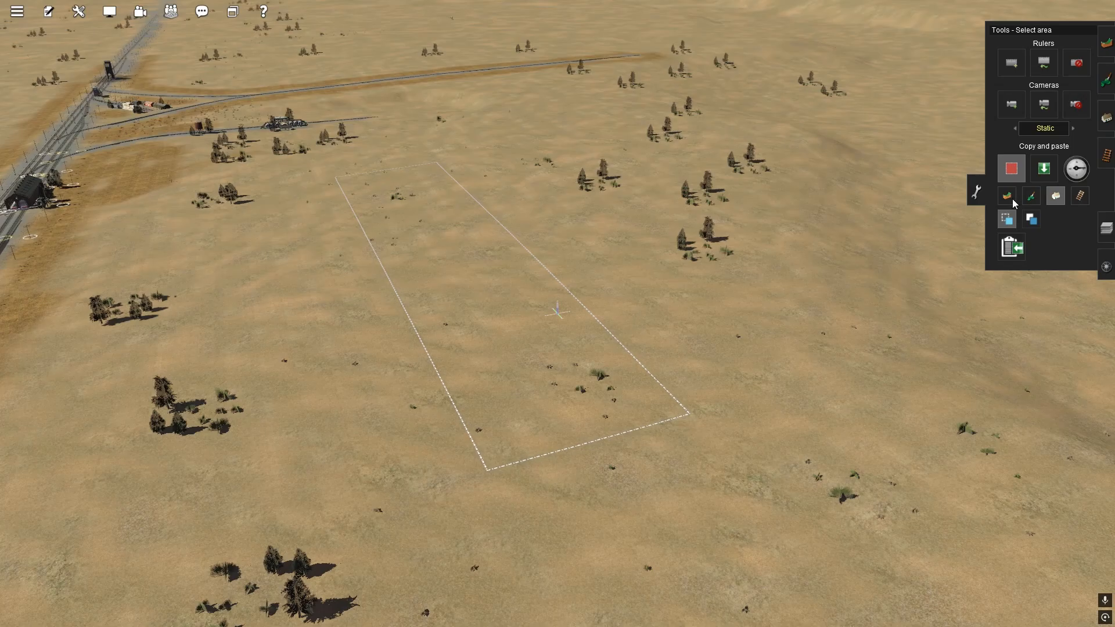
left_click(1043, 169)
key("Up")
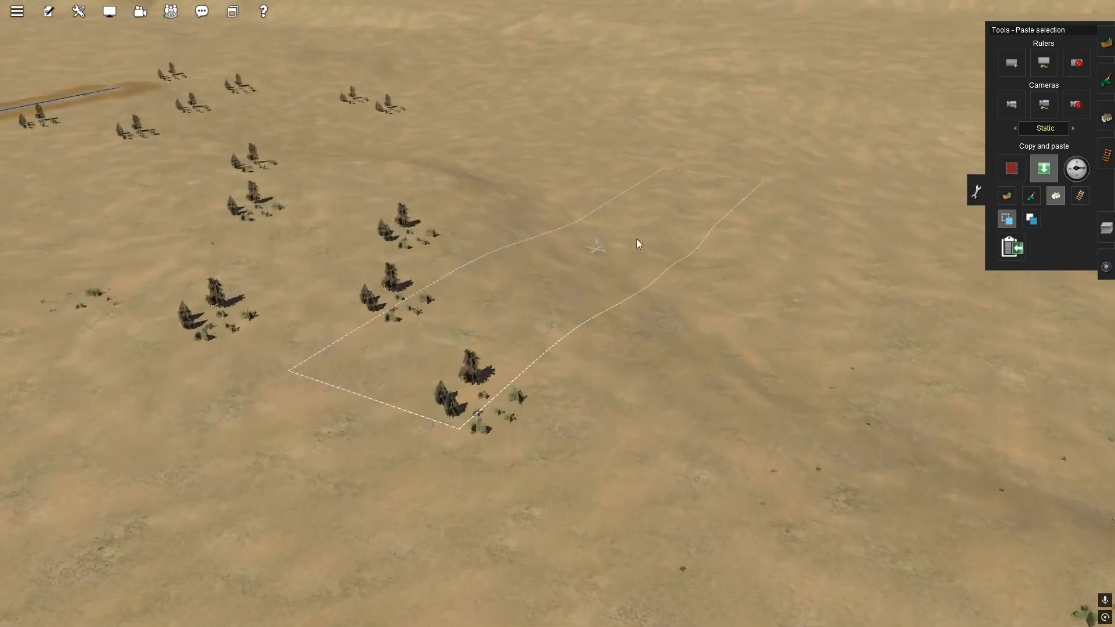
Rotate the paste direction and paste strips of small bushes across the open desert around and beyond the dead-end track
left_click(1071, 169)
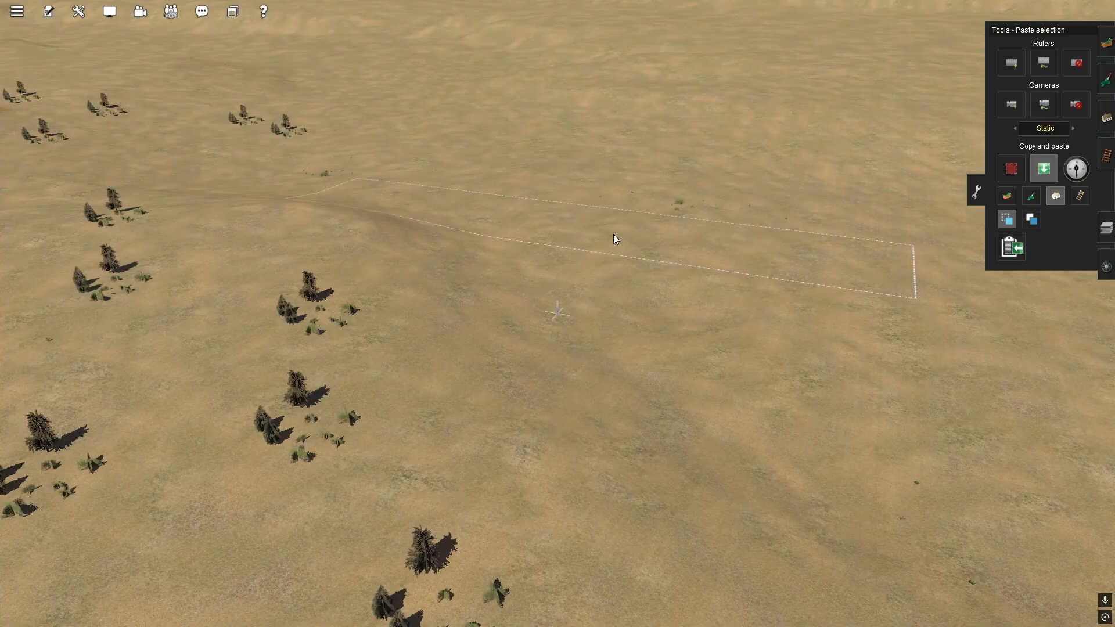
key("Up")
key("Up")
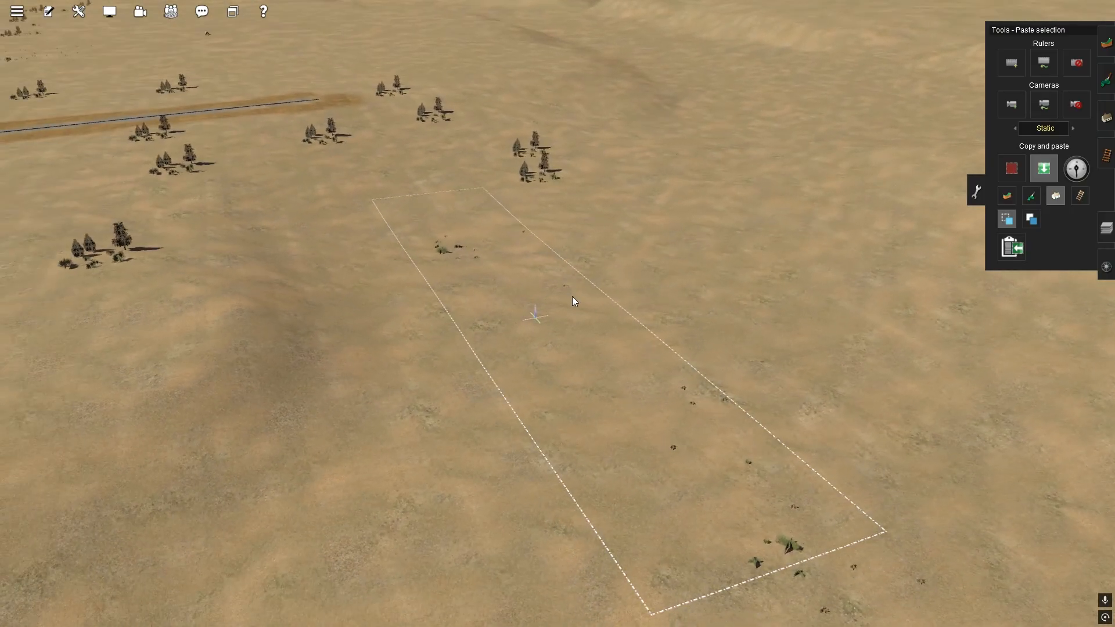
key("Up")
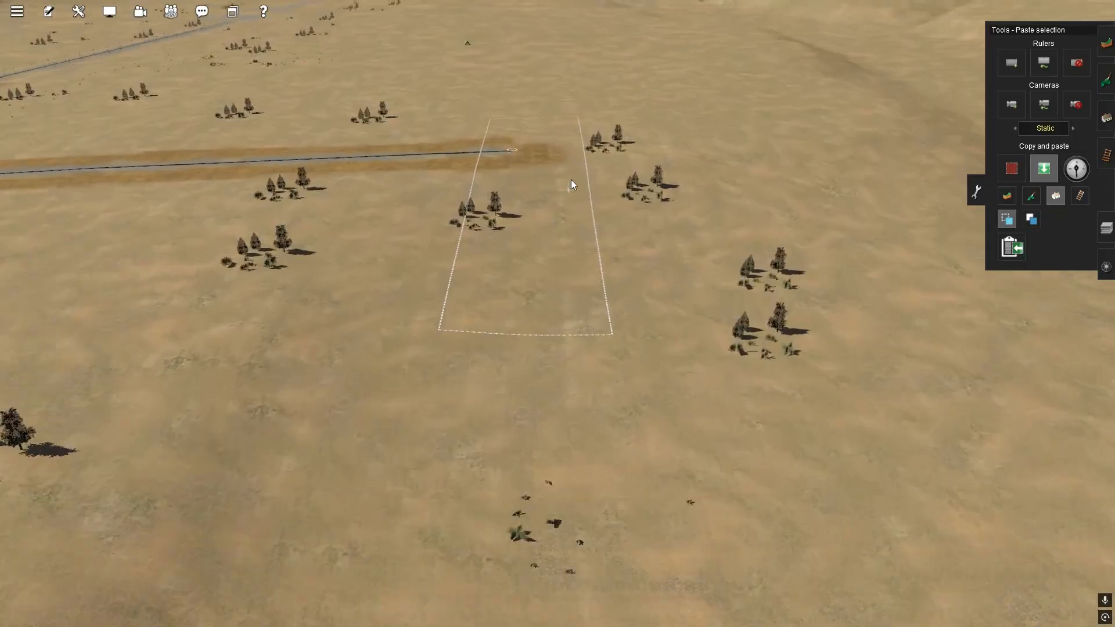
key("Up")
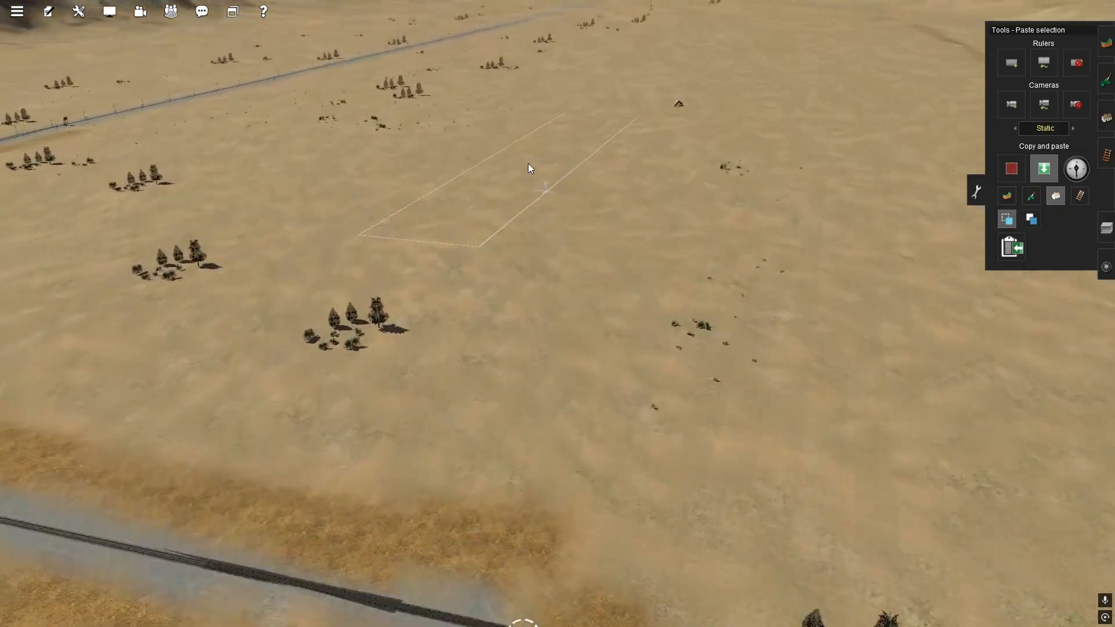
scroll(612, 258, "up", 5)
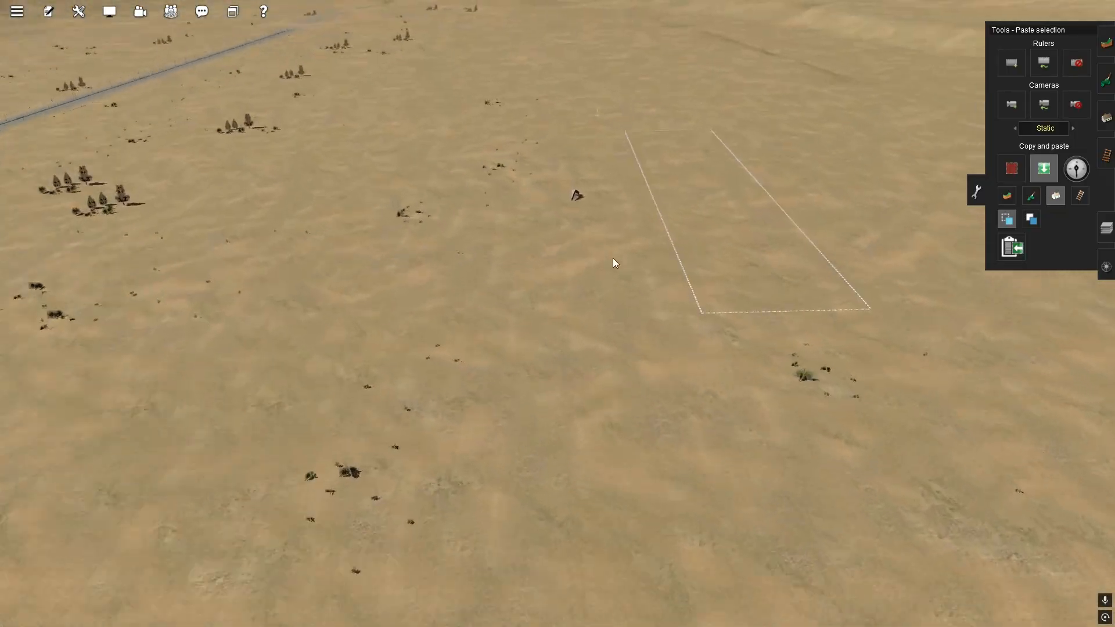
scroll(562, 434, "up", 5)
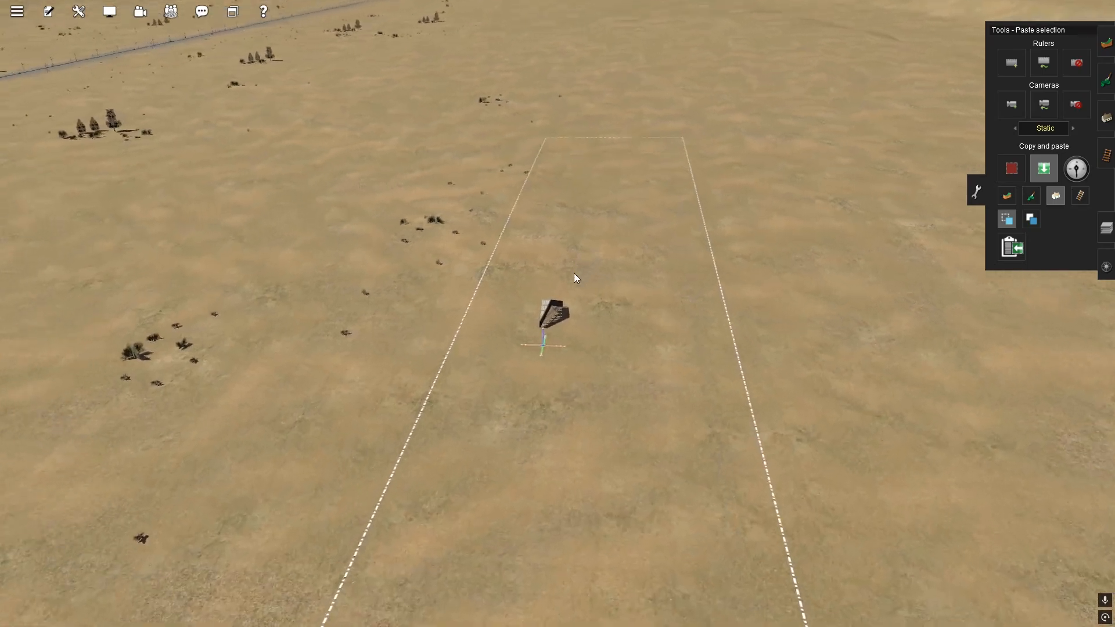
Delete the stray roof-like structure standing alone in the open desert
key("Left")
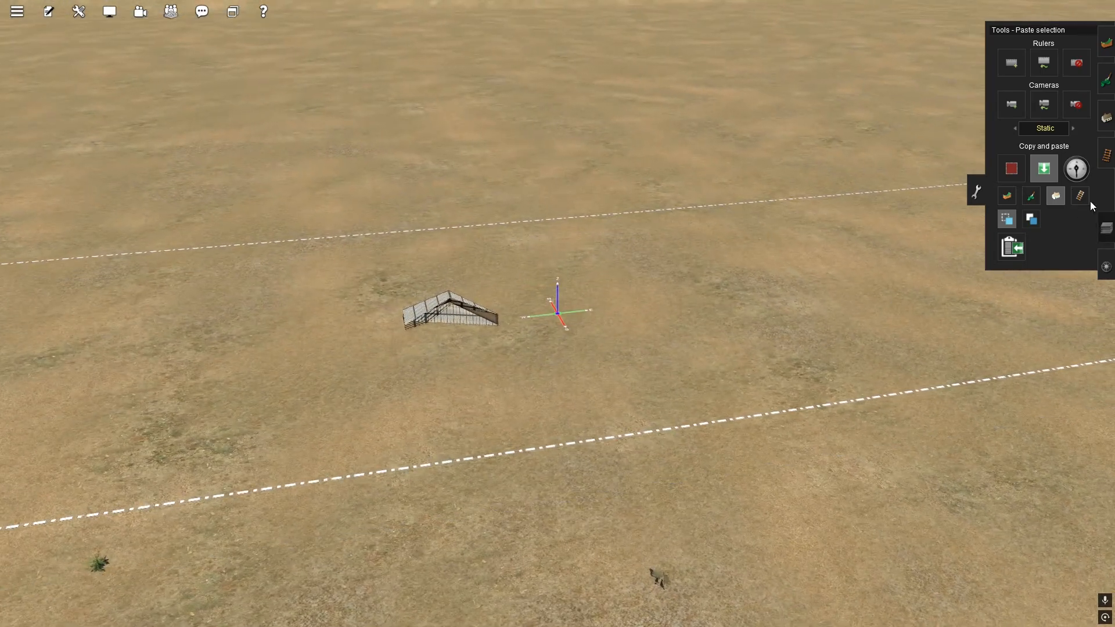
left_click(1106, 119)
left_click(1030, 264)
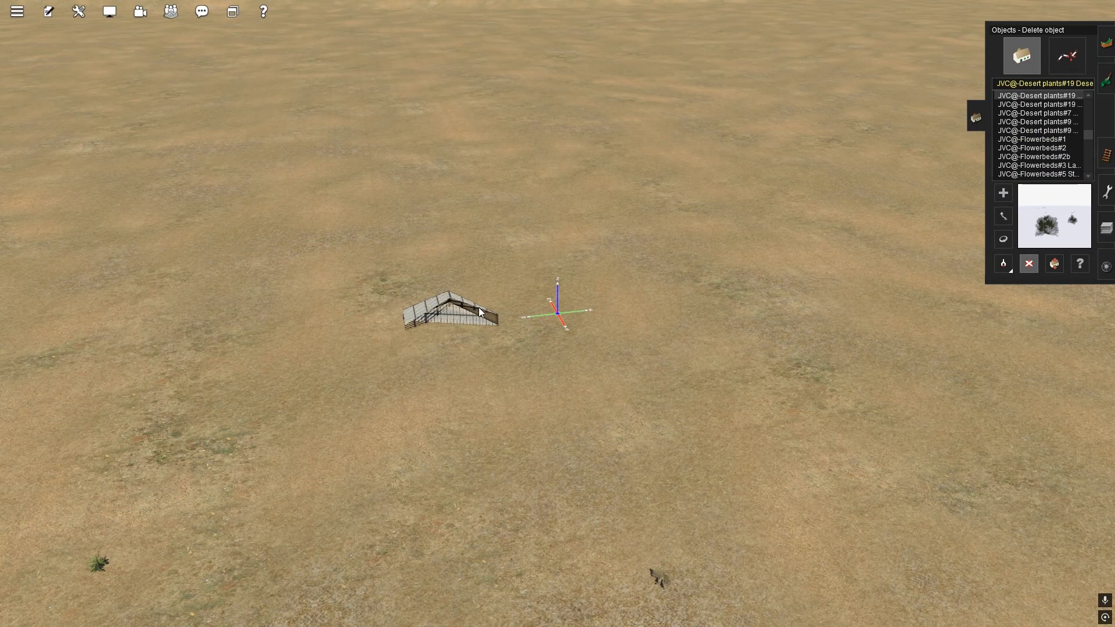
left_click(467, 319)
left_click(975, 118)
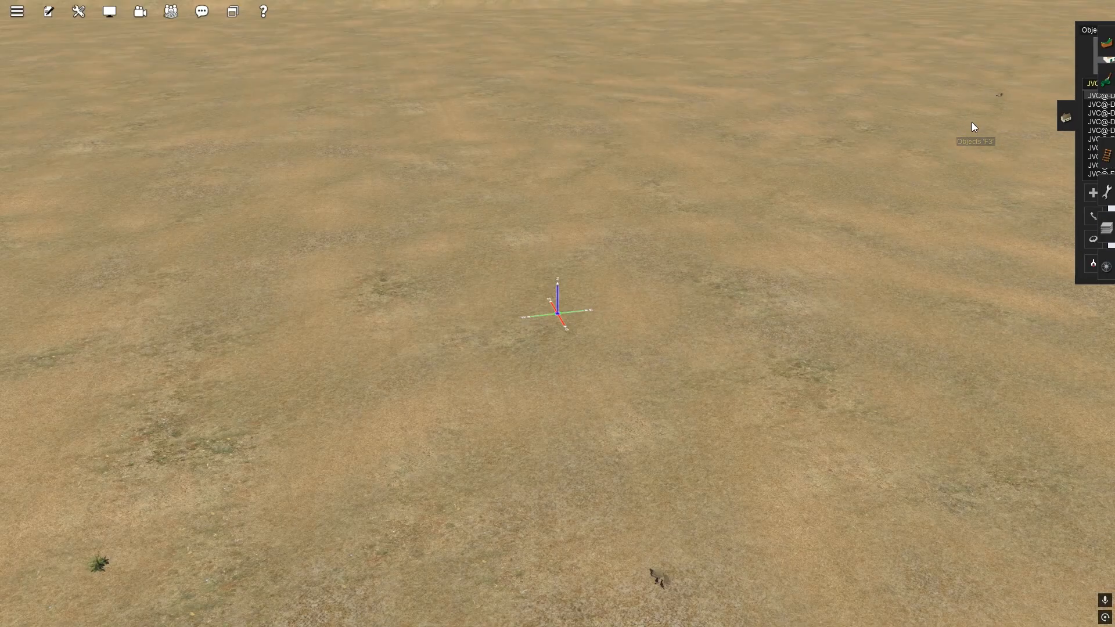
Resume pasting bush strips across the empty desert alongside the railway toward the river
left_click(1106, 192)
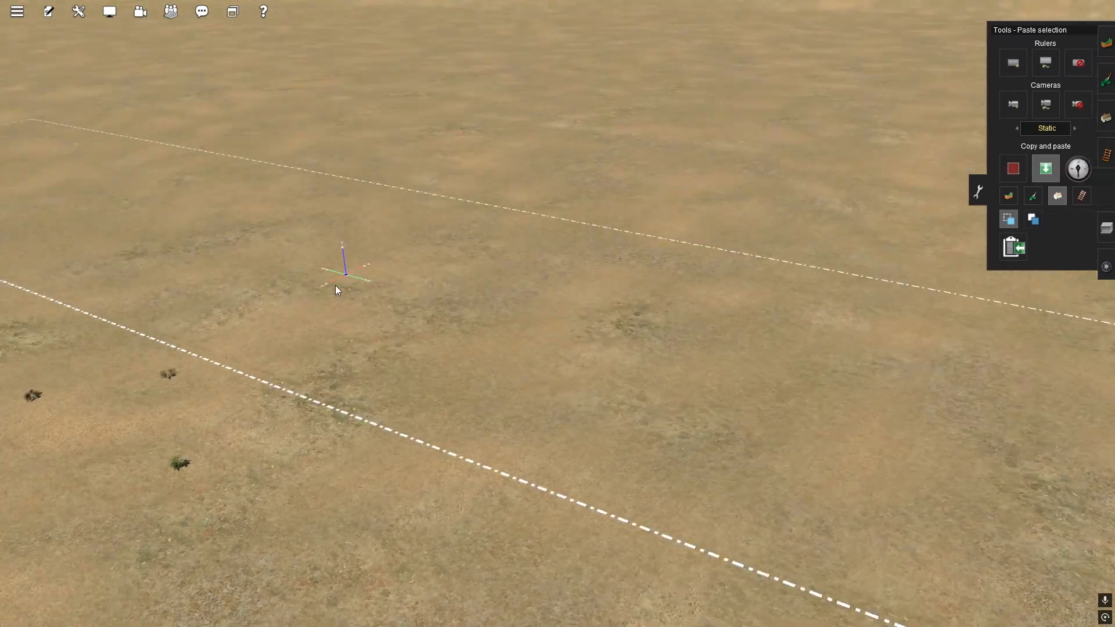
left_click_drag(437, 220, 592, 86)
key("Up")
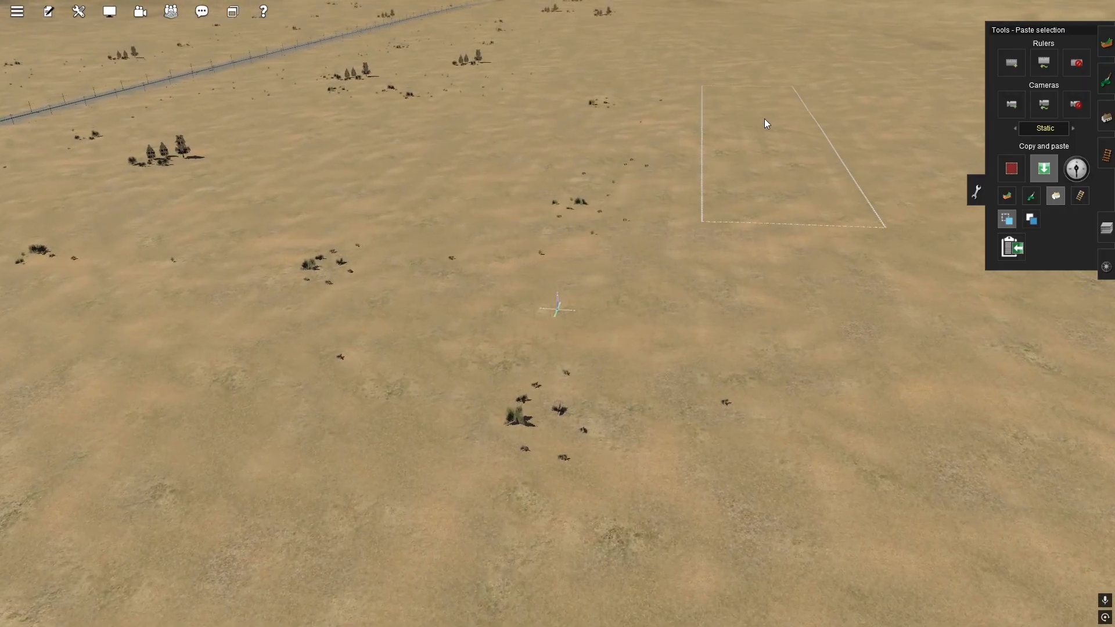
right_click(671, 89)
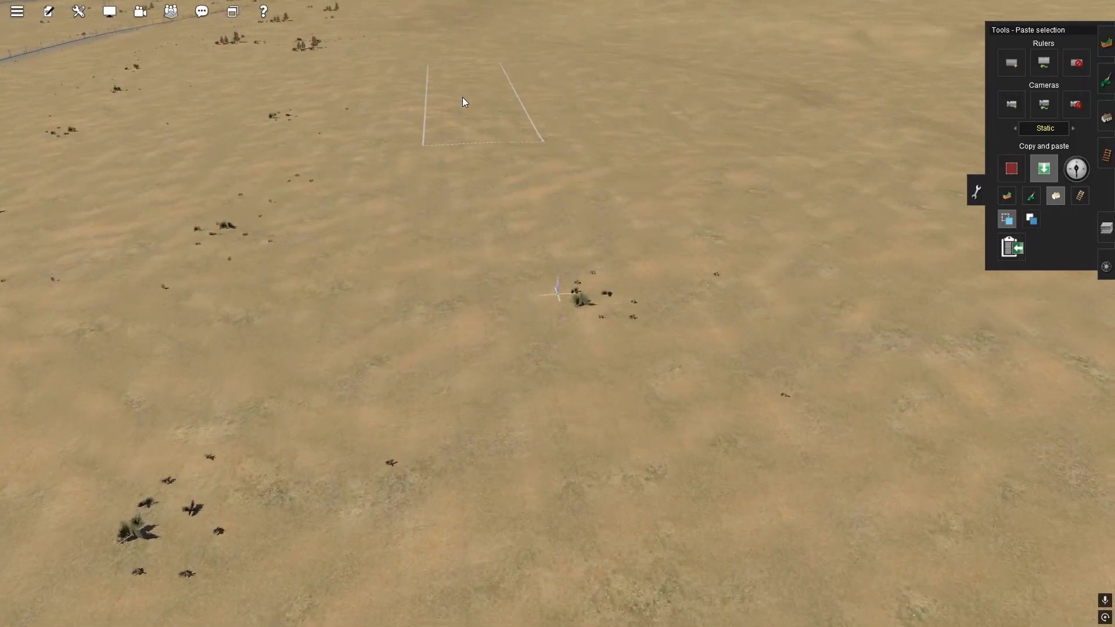
key("Down")
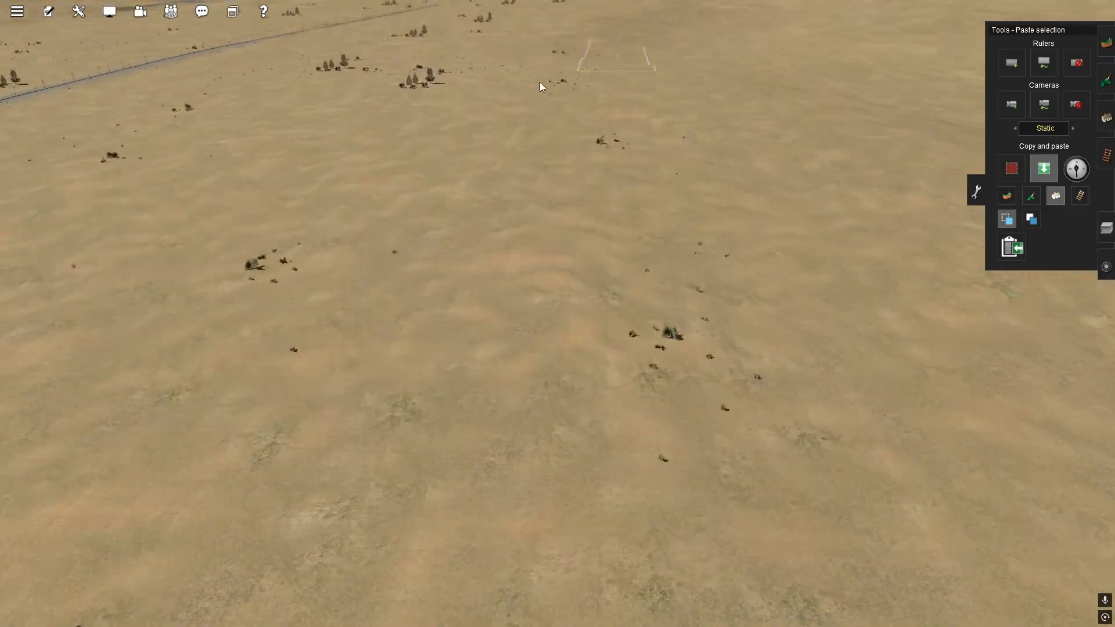
left_click(590, 56)
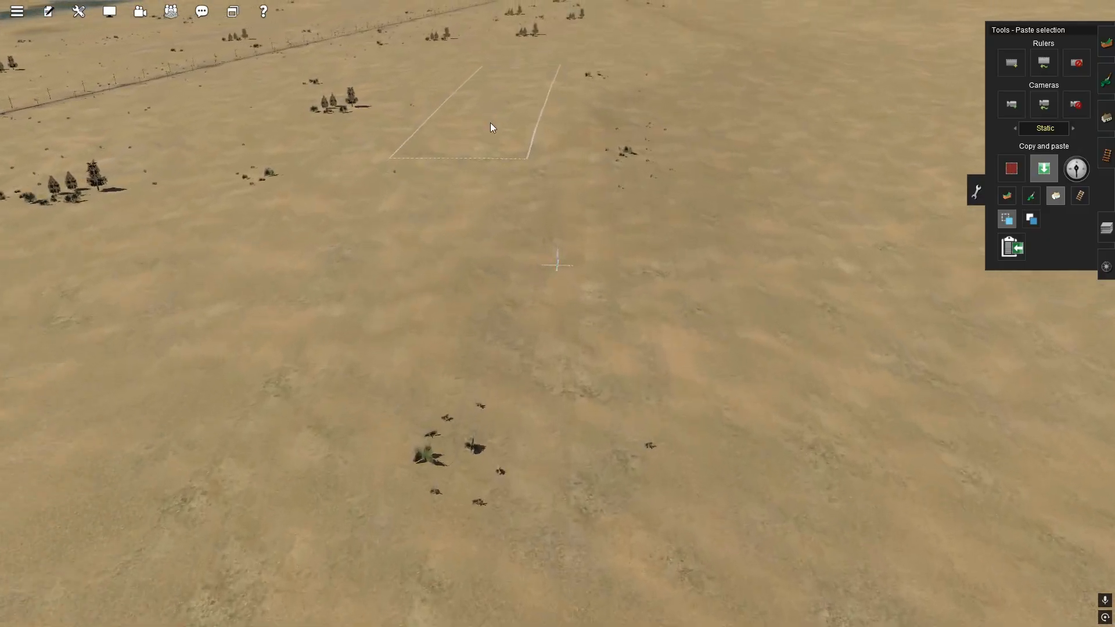
left_click(491, 123)
right_click(628, 71)
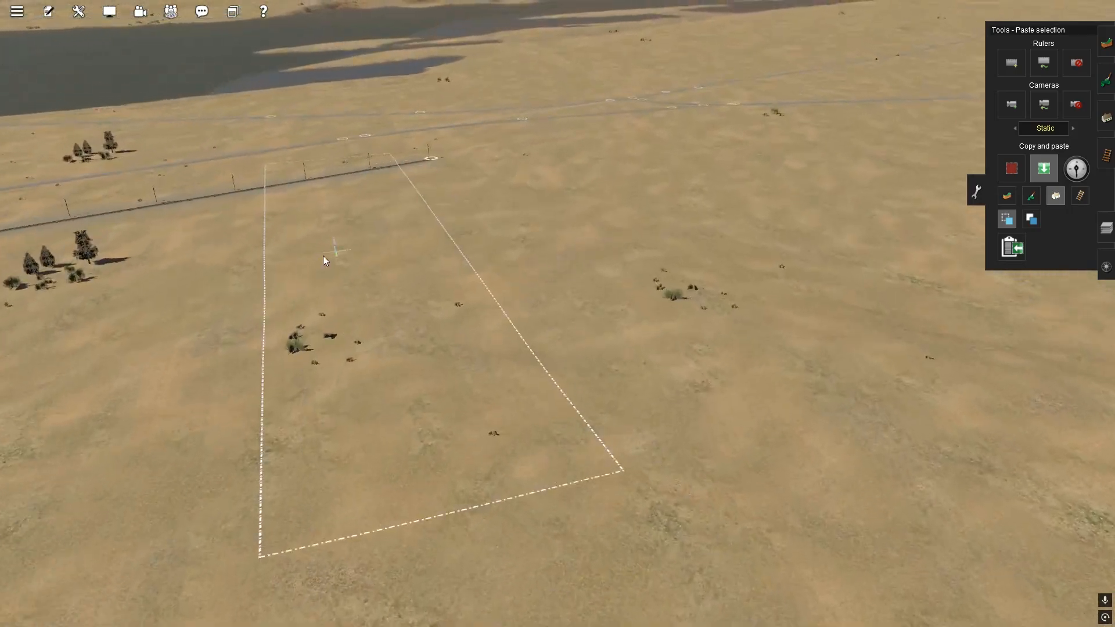
right_click_drag(290, 235, 523, 224)
Switch to spline editing and pick up the AASHTO 40FT Unmarked road type from the existing desert road
left_click(1106, 118)
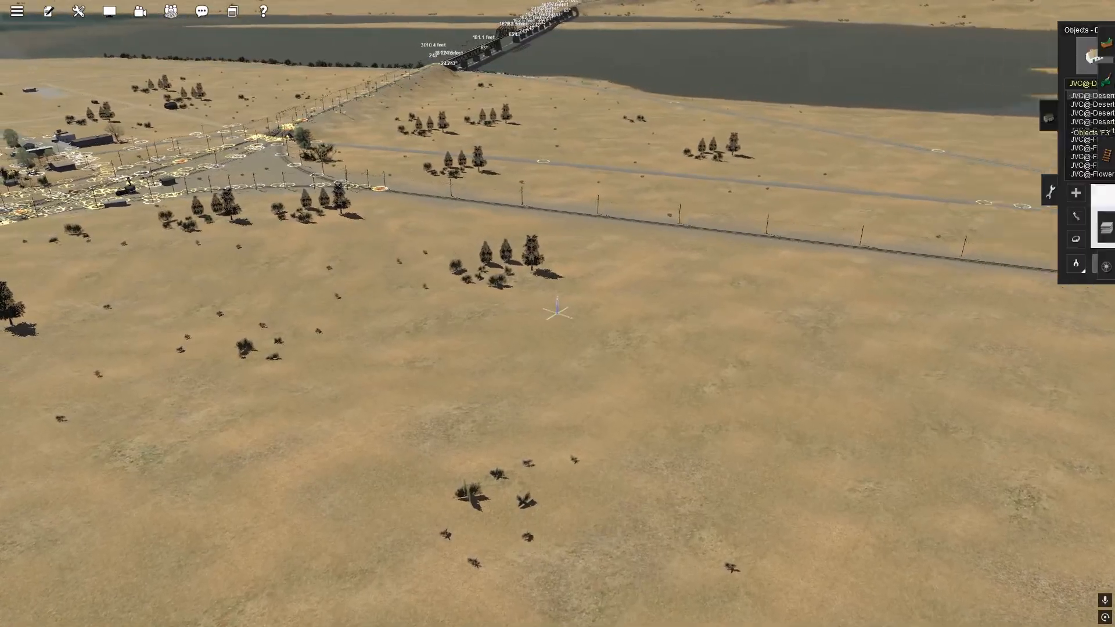
left_click(1068, 57)
mouse_move(620, 187)
right_mouse_down()
mouse_move(460, 144)
mouse_move(569, 134)
right_mouse_up()
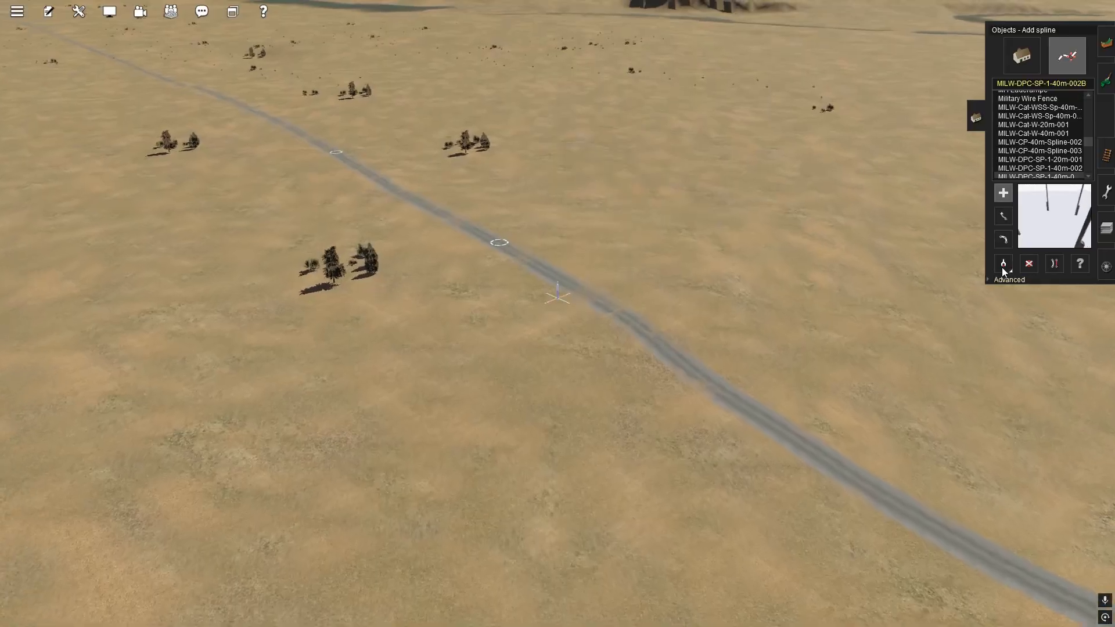
left_click(1002, 264)
left_click(521, 266)
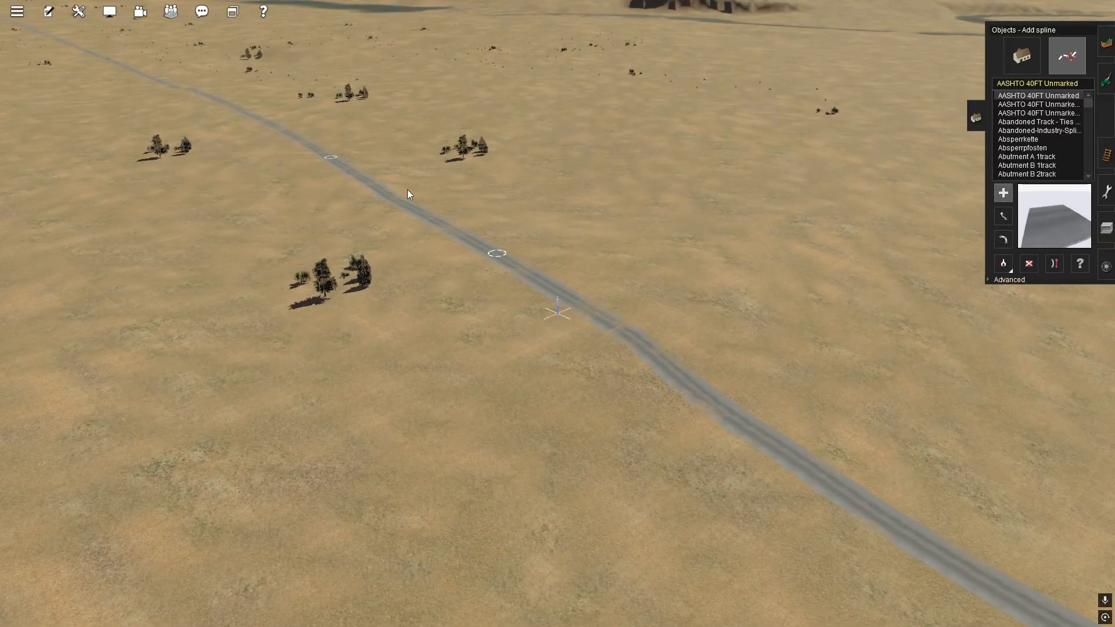
Extend the AASHTO 40FT Unmarked road from its open end across the desert, running beside the railway near the dark mountain
right_click_drag(404, 130, 510, 82)
mouse_move(591, 13)
right_mouse_down()
mouse_move(540, 2)
mouse_move(567, 2)
mouse_move(546, 25)
mouse_move(574, 169)
mouse_move(543, 214)
mouse_move(601, 320)
mouse_move(611, 312)
mouse_move(611, 357)
mouse_move(602, 336)
right_mouse_up()
left_click(604, 337)
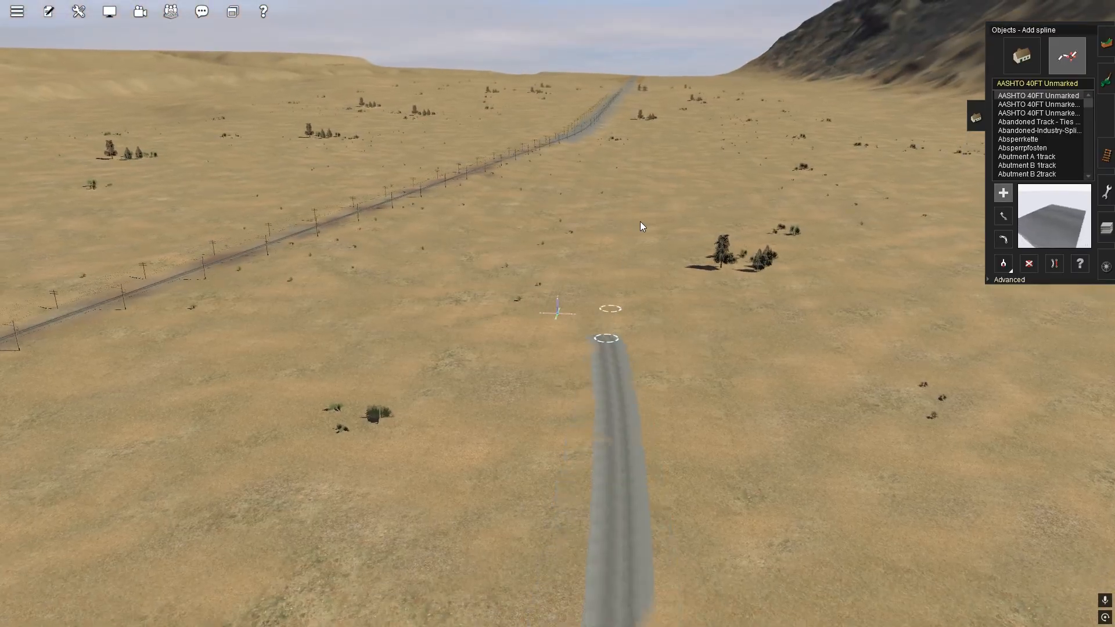
left_click(645, 150)
mouse_move(645, 150)
right_mouse_down()
mouse_move(553, 224)
mouse_move(559, 373)
mouse_move(527, 207)
right_mouse_up()
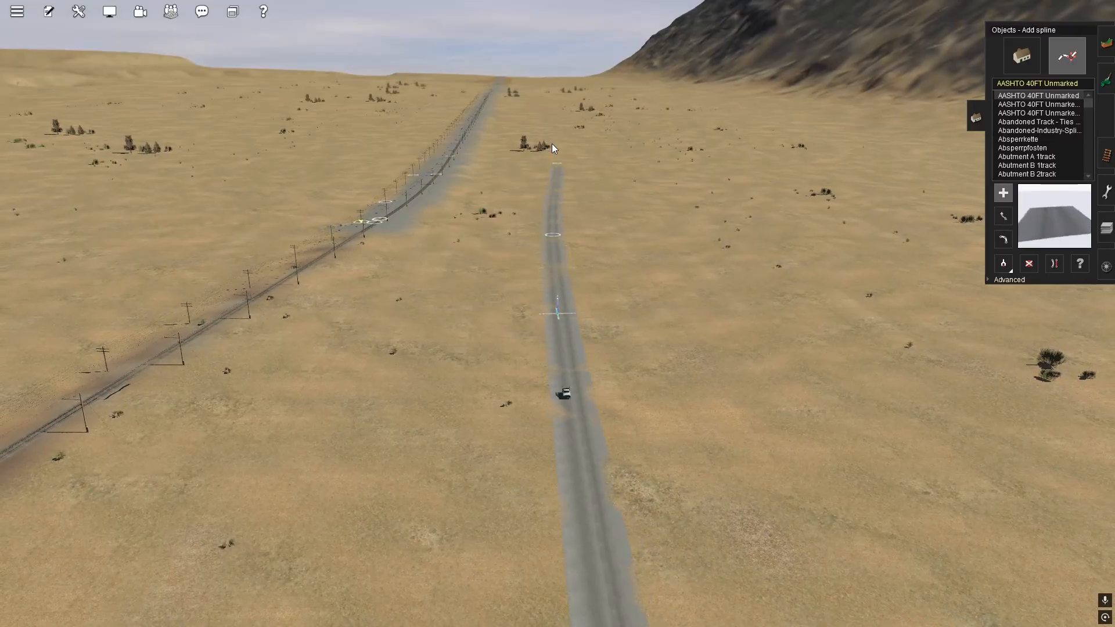
left_click(563, 145)
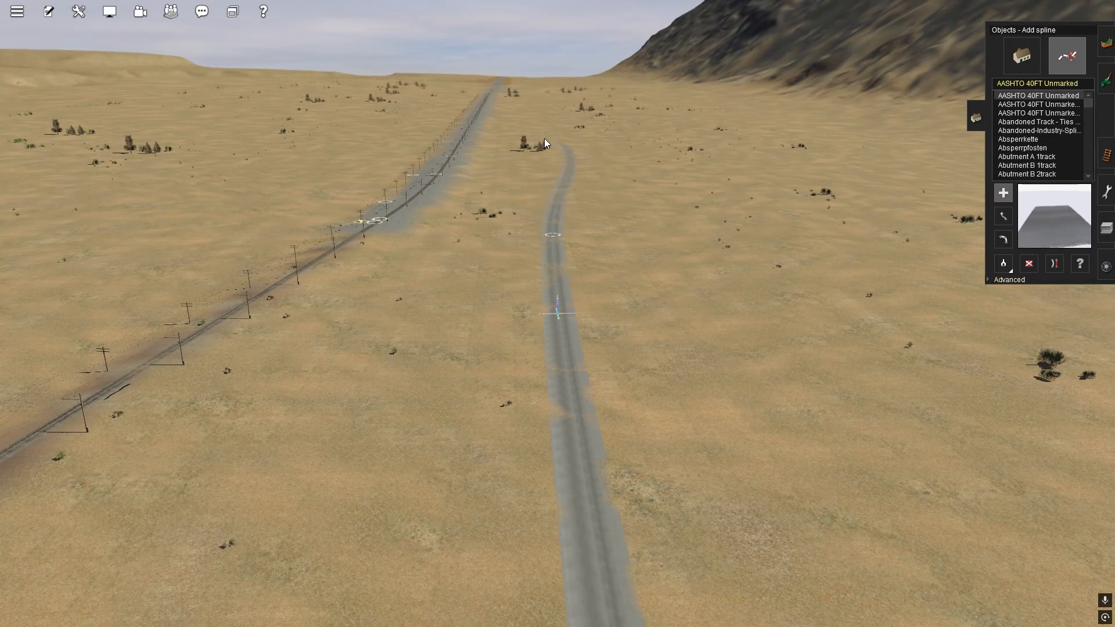
mouse_move(545, 138)
right_mouse_down()
mouse_move(560, 130)
mouse_move(572, 91)
mouse_move(571, 132)
mouse_move(522, 110)
mouse_move(597, 167)
mouse_move(569, 144)
mouse_move(498, 180)
mouse_move(497, 240)
right_mouse_up()
Continue the road past the brick railway building, routing it around the tree clusters parallel to the tracks
key("Up")
scroll(448, 321, "up", 3)
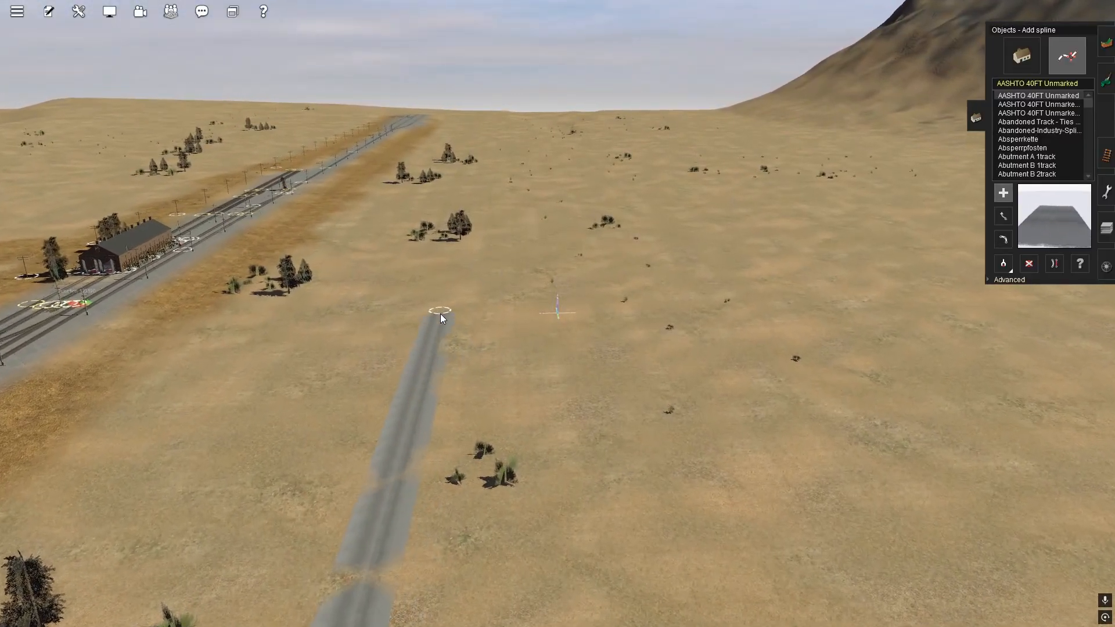
left_click(442, 312)
right_click_drag(489, 252, 576, 291)
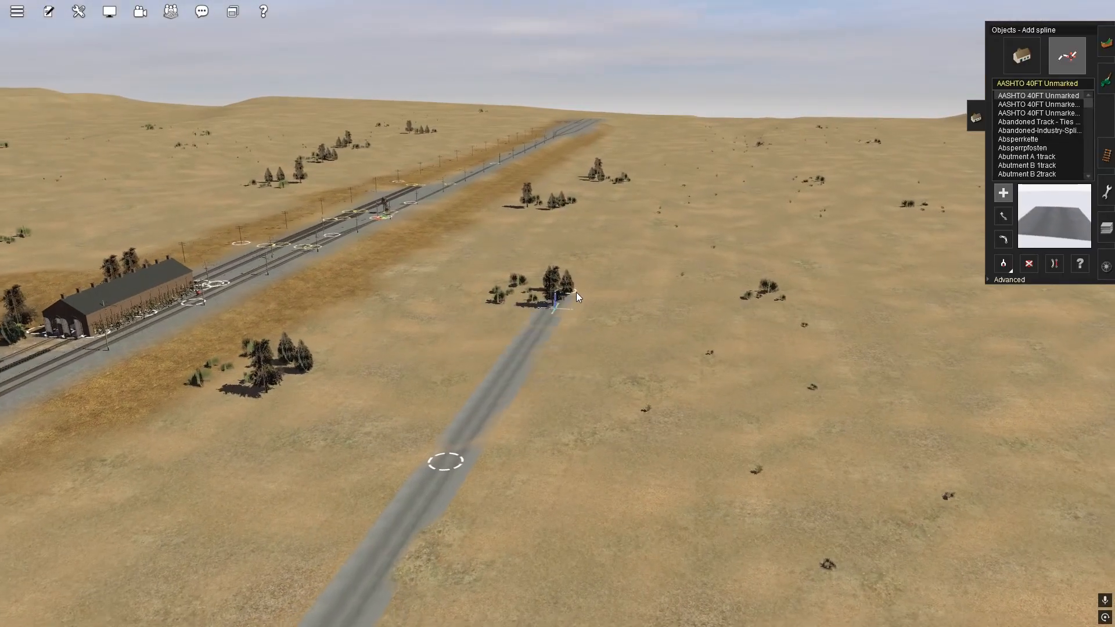
left_click(611, 275)
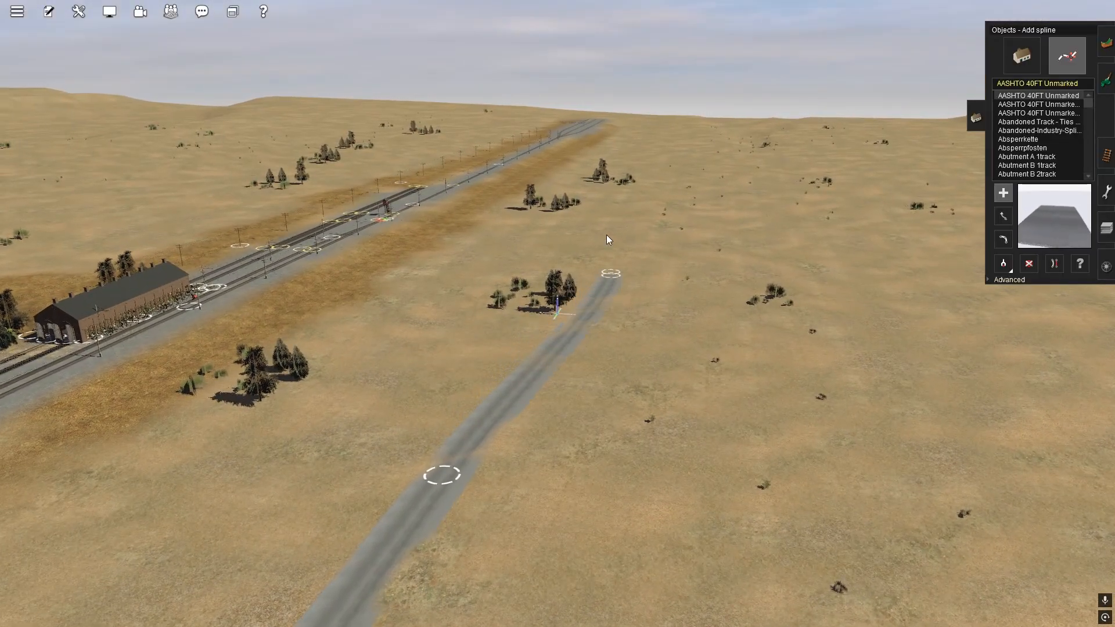
right_click_drag(606, 234, 552, 294)
left_click(534, 162)
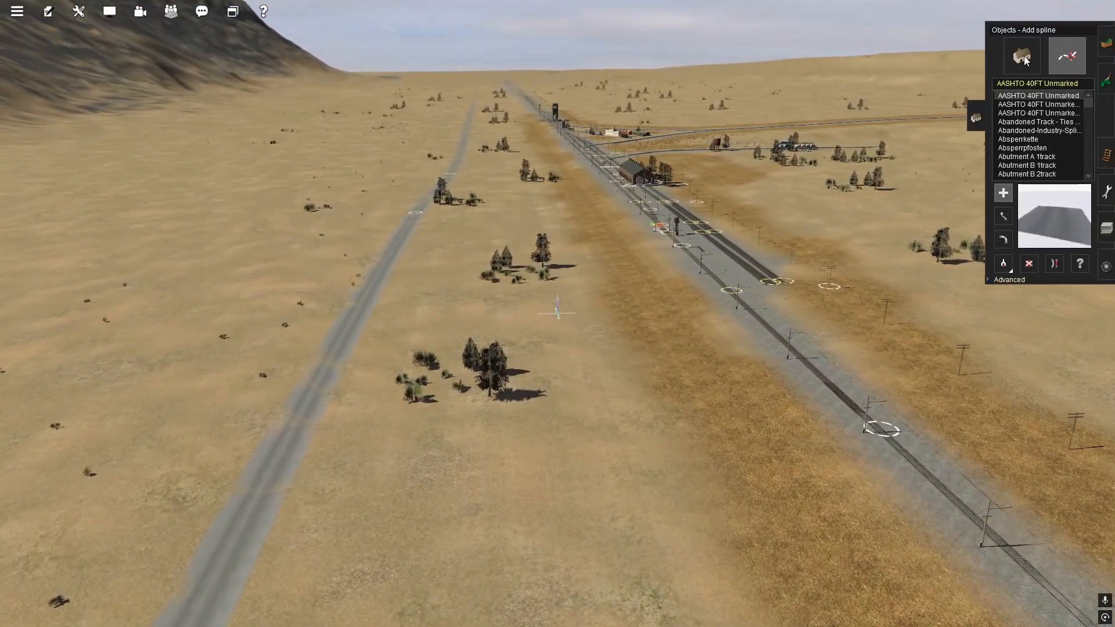
Move the trees standing on the new road clear of it and shift the nearby road spline point slightly toward the railway
left_click(1022, 55)
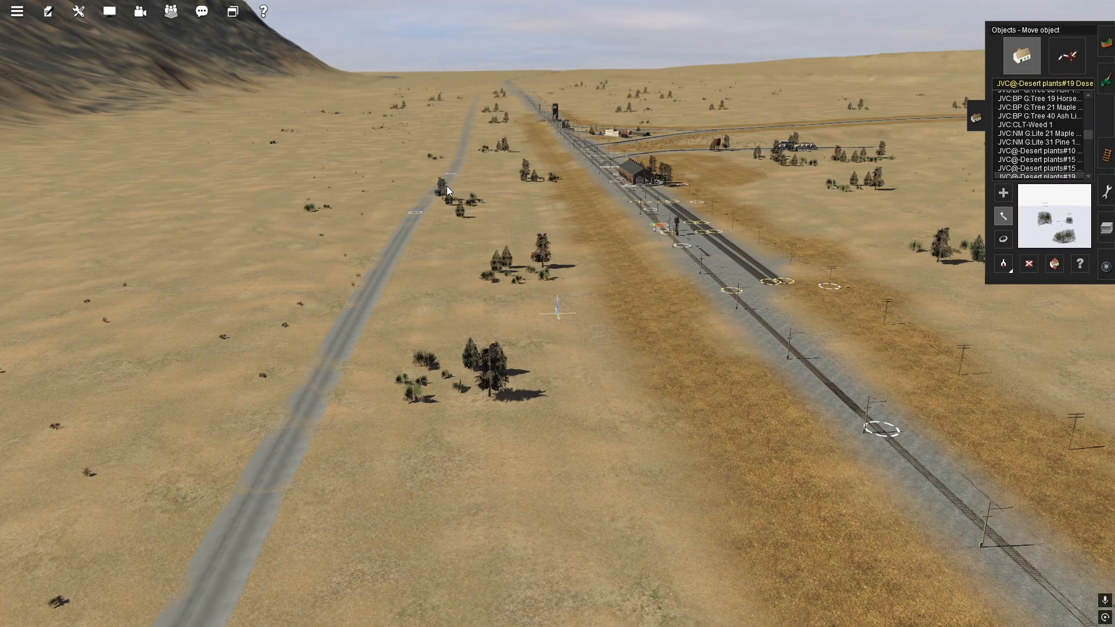
left_click_drag(462, 186, 468, 186)
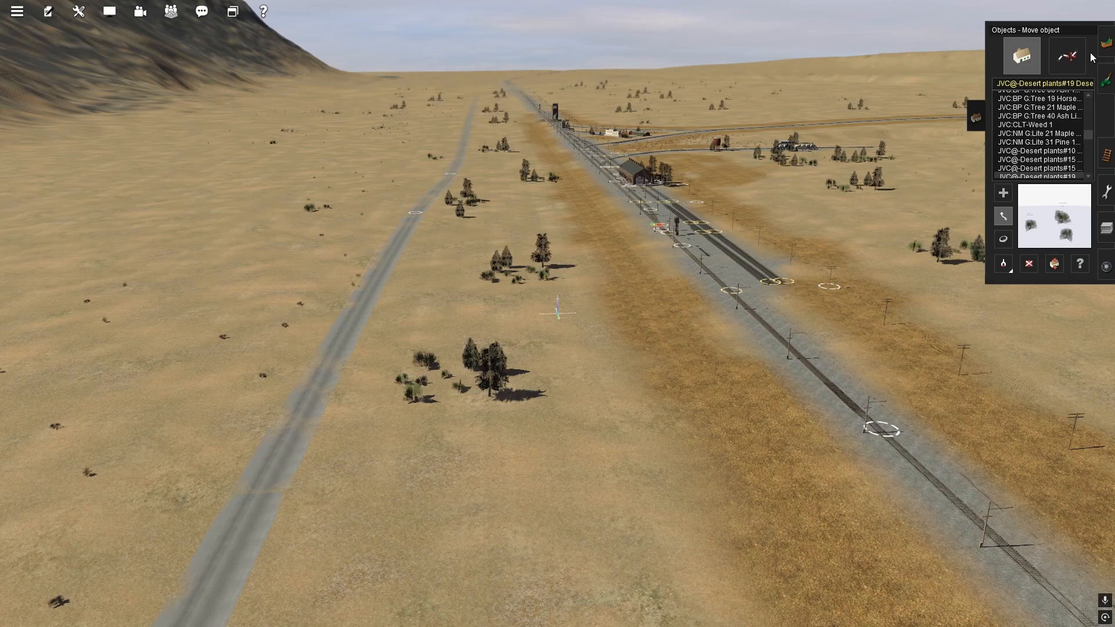
left_click(1068, 61)
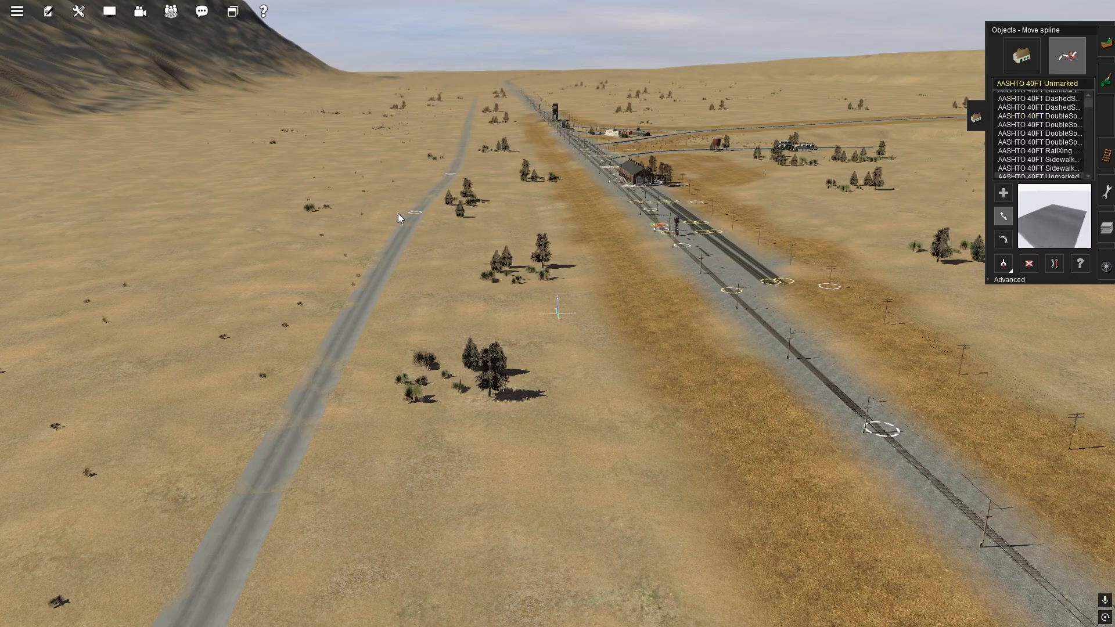
left_click_drag(417, 213, 434, 218)
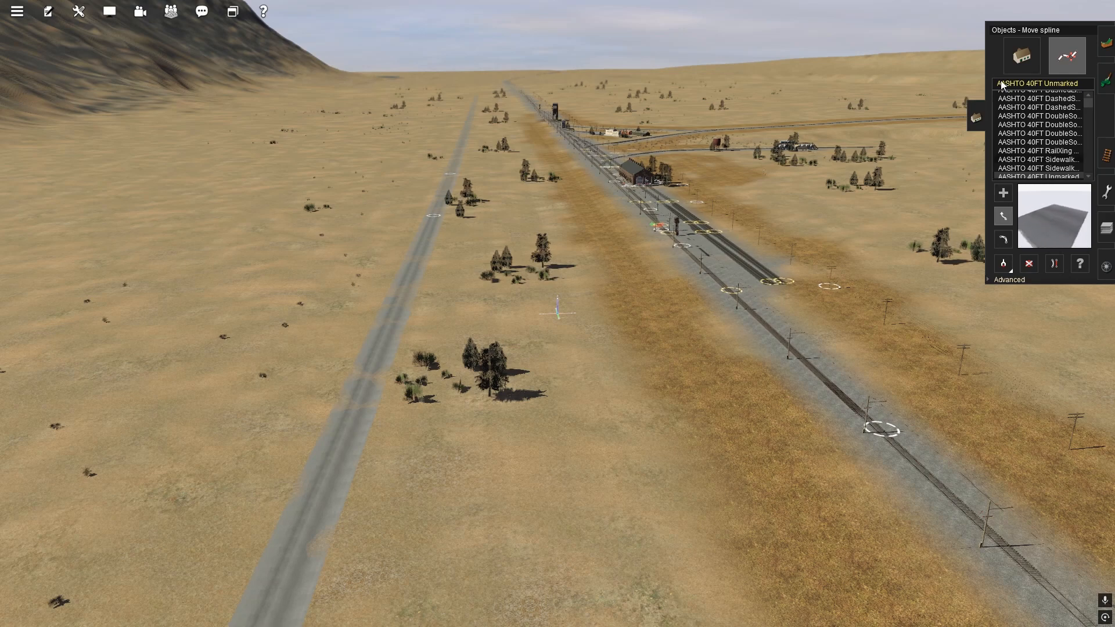
left_click(448, 201, "ctrl")
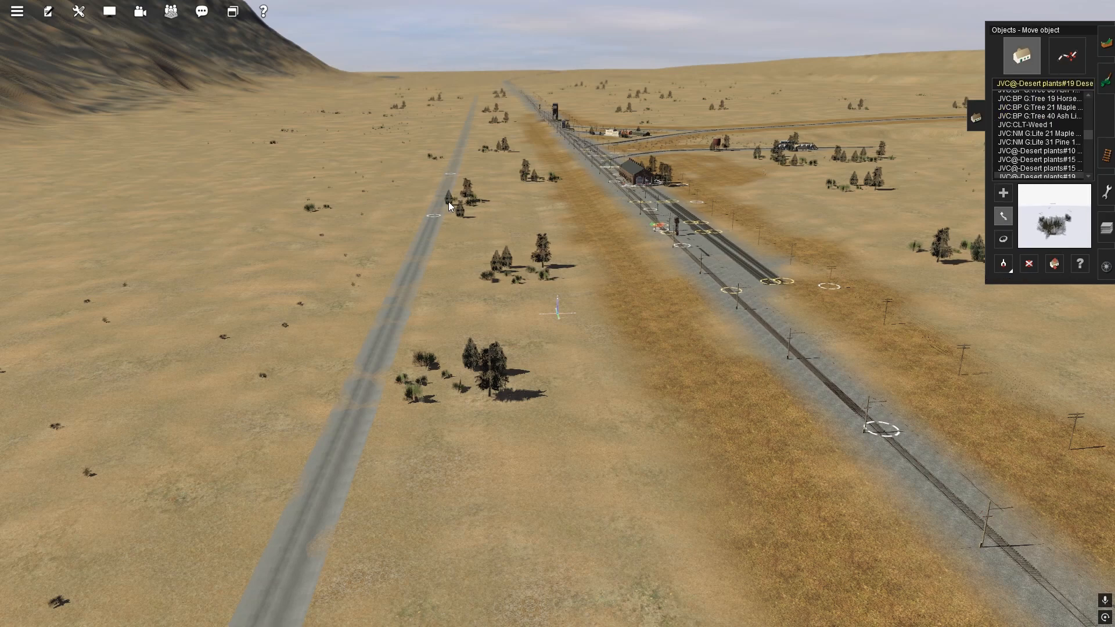
right_click_drag(463, 198, 588, 254)
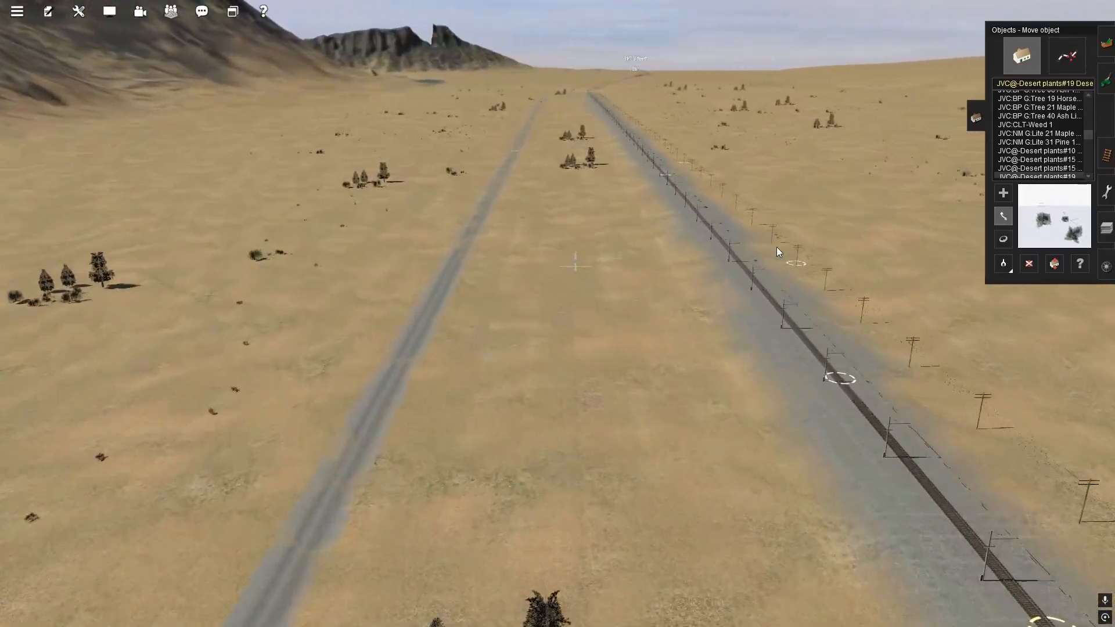
Lay a short AASHTO 40FT Unmarked side road from beside the main desert road across the open ground to the railway's edge
left_click(1066, 56)
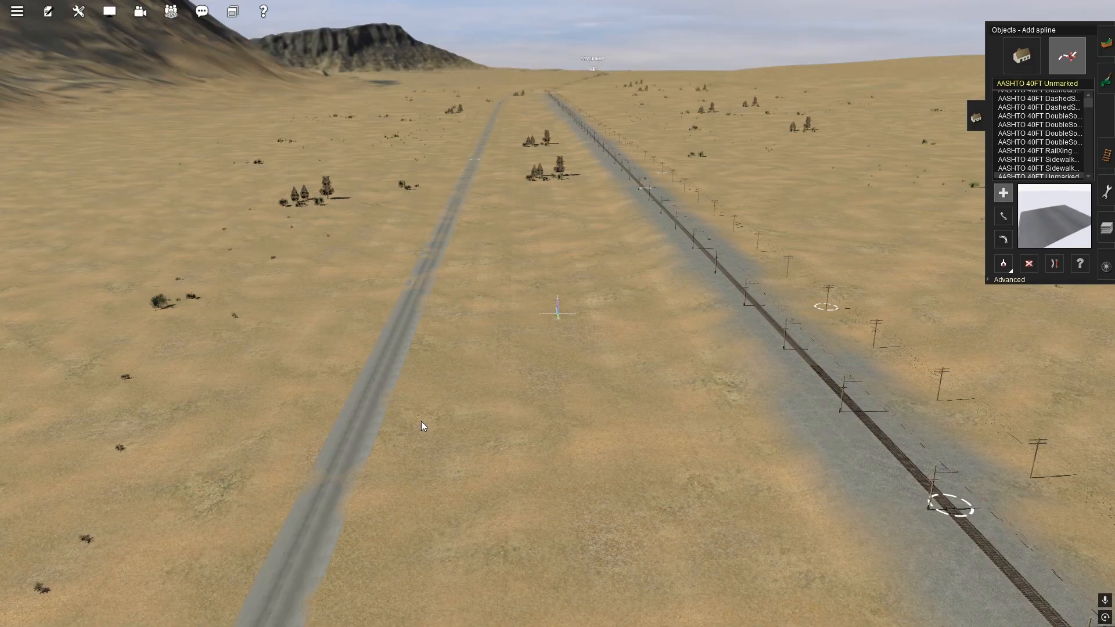
left_click_drag(389, 414, 585, 403)
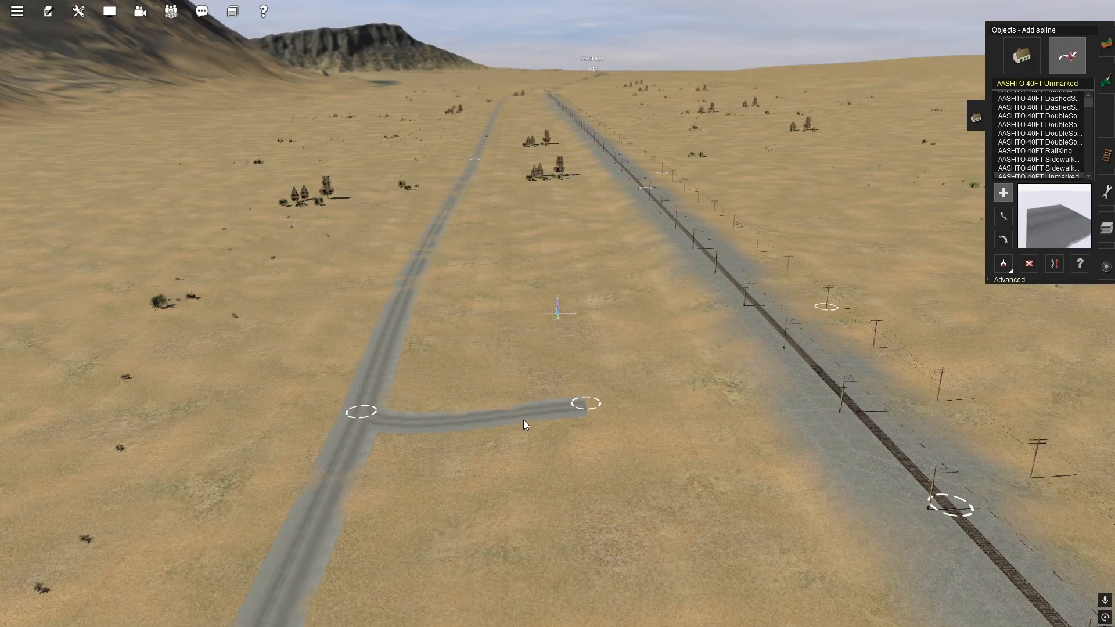
key("ctrl+z")
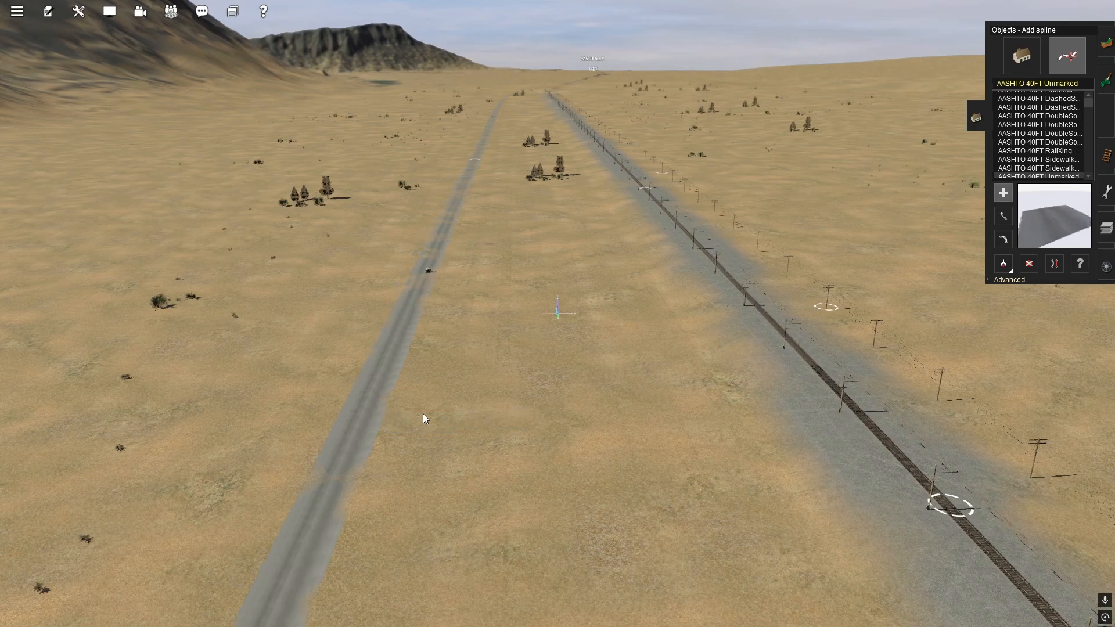
mouse_move(422, 414)
left_mouse_down()
mouse_move(732, 405)
mouse_move(809, 386)
mouse_move(790, 387)
left_mouse_up()
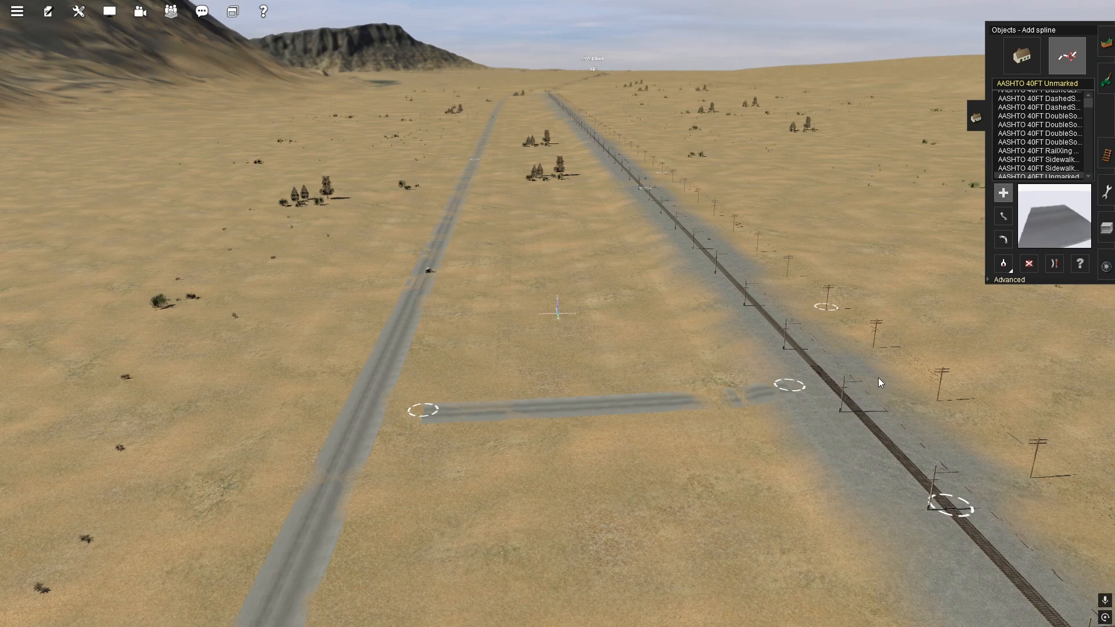
Lay a short AASHTO 40FT Unmarked road section on the far side of the railway, in line with the side road
left_click_drag(866, 377, 998, 362)
scroll(741, 384, "up", 1)
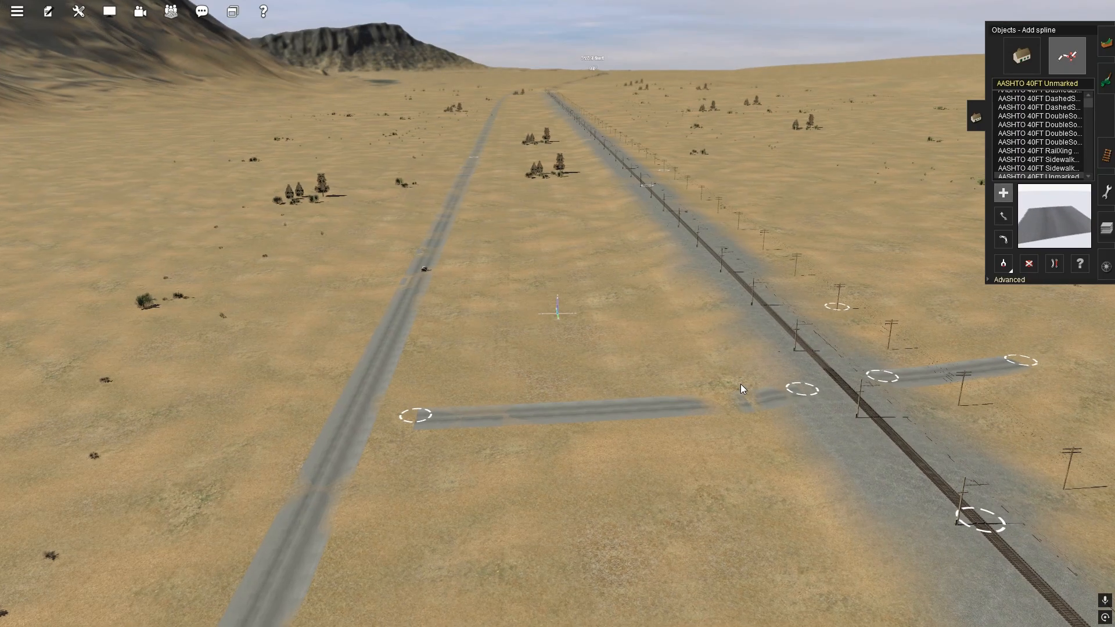
scroll(740, 385, "up", 3)
right_click(836, 339)
key("Right")
right_click(797, 315)
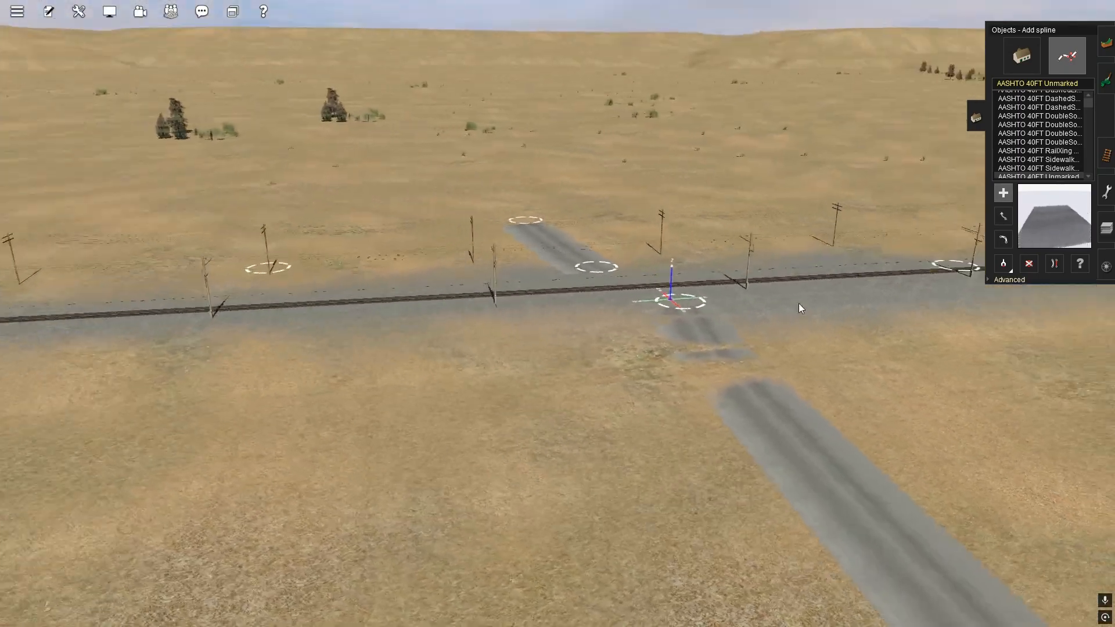
key("Right")
right_click(500, 255)
key("Left")
right_click(465, 291)
right_click(494, 348)
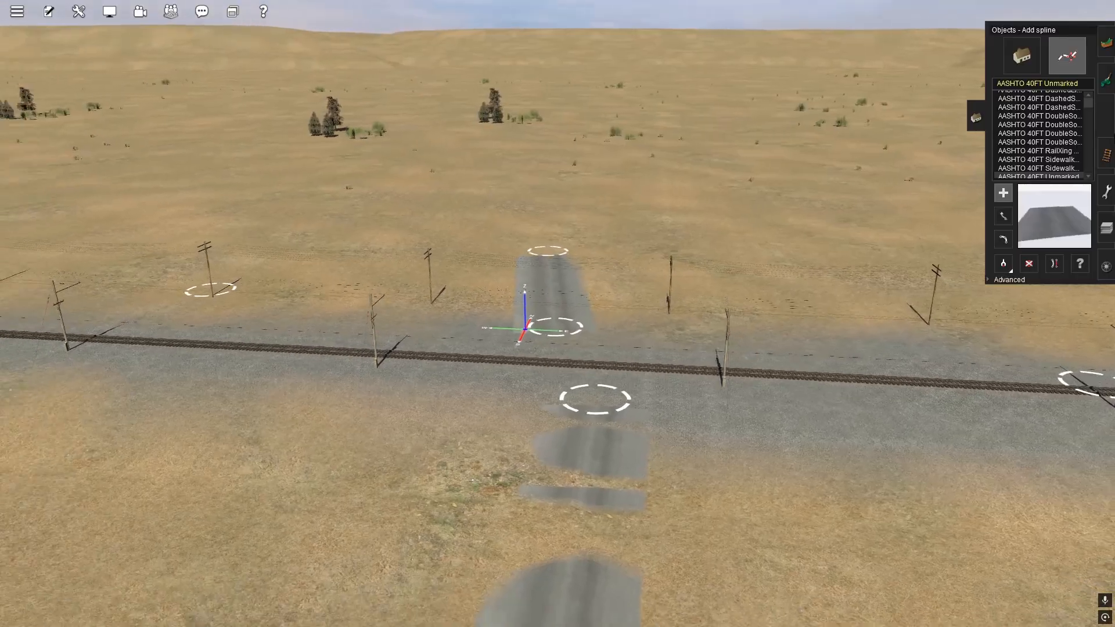
Search the objects for "xing", place XING 1 US lights on the ground beside the side road, and delete it
left_click(1021, 53)
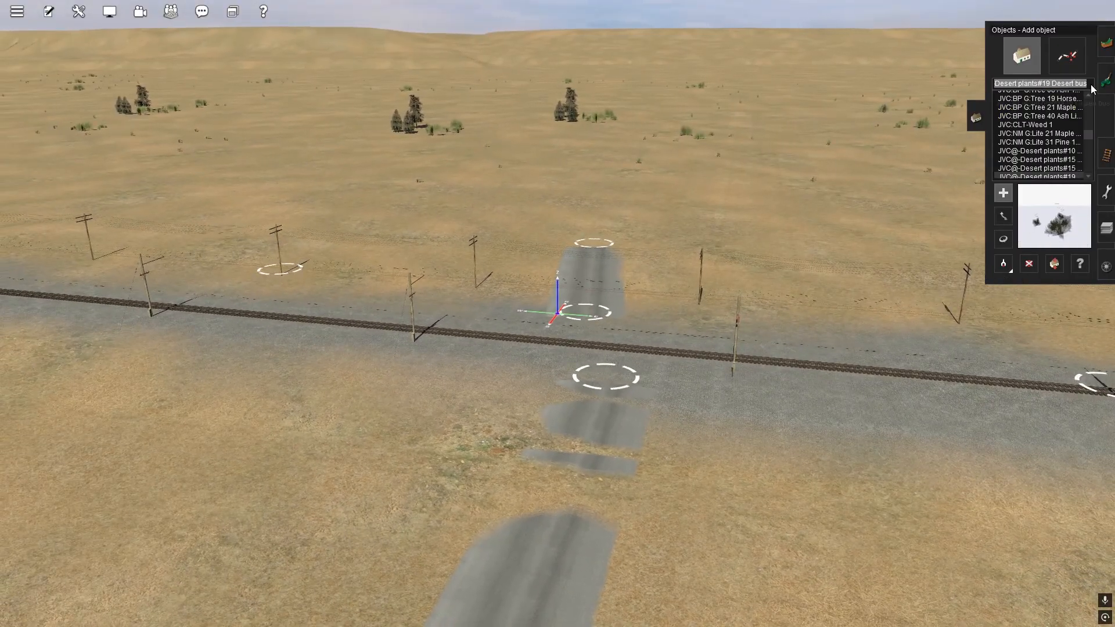
type("xing")
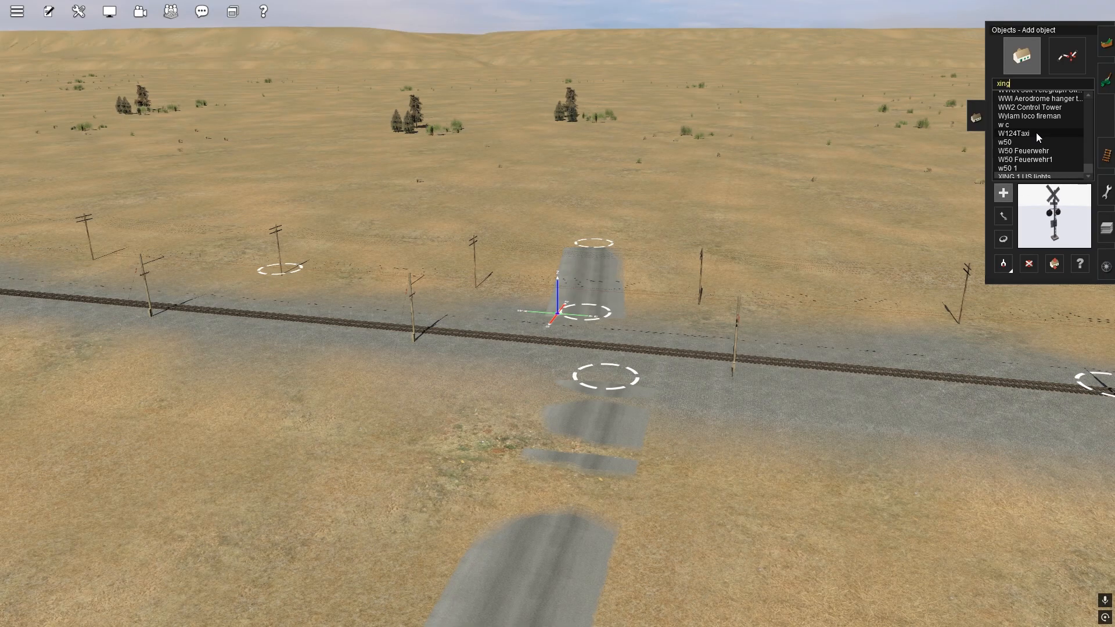
scroll(1036, 133, "down", 1)
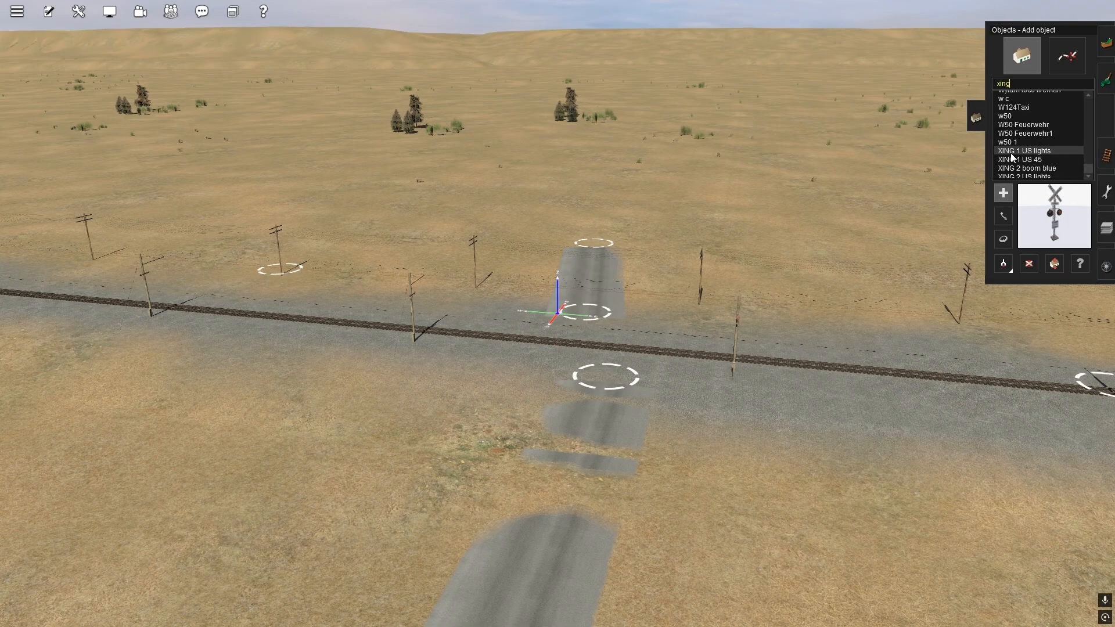
left_click(799, 507)
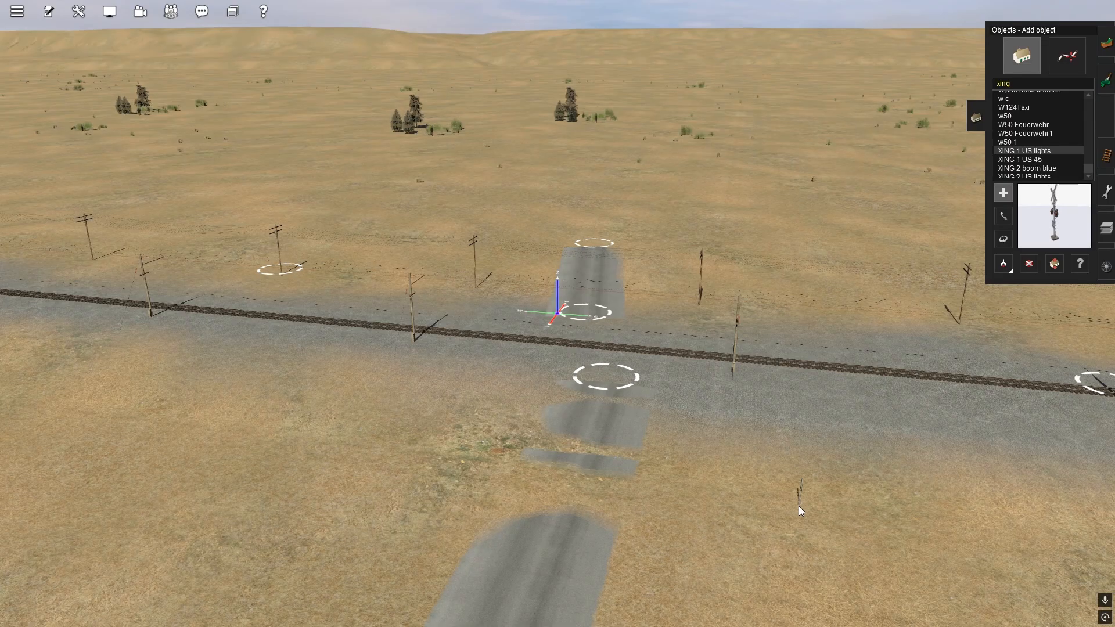
left_click(1029, 264)
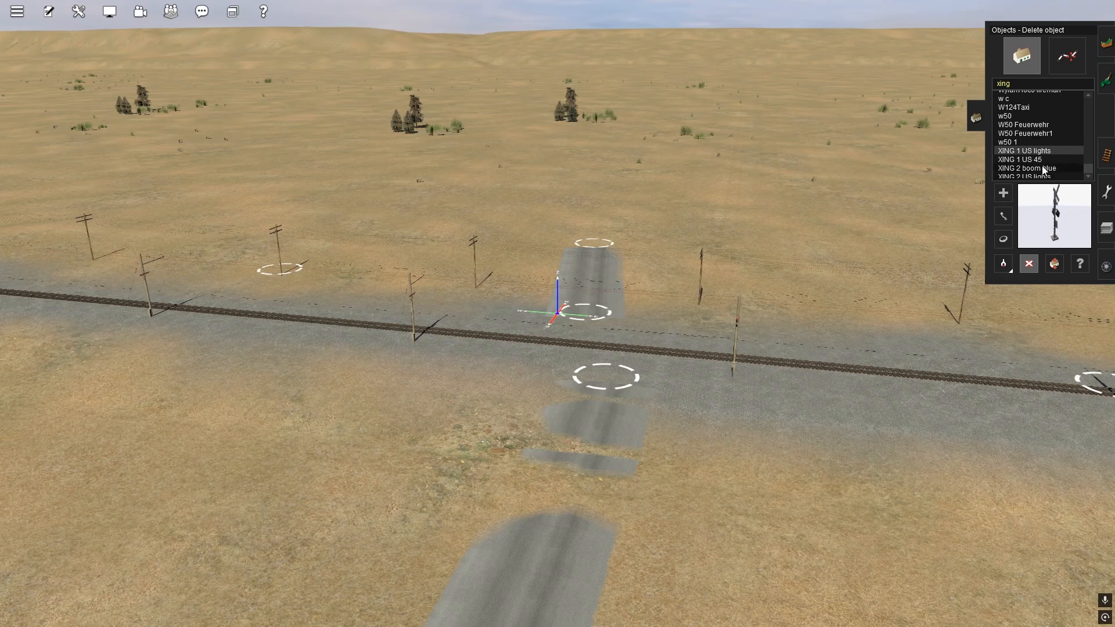
Preview the other XING crossing objects, including XING 2 US 315 boom, XING 4 US lights, XING 2 US lights and XING 2 boom blue
scroll(1047, 171, "down", 1)
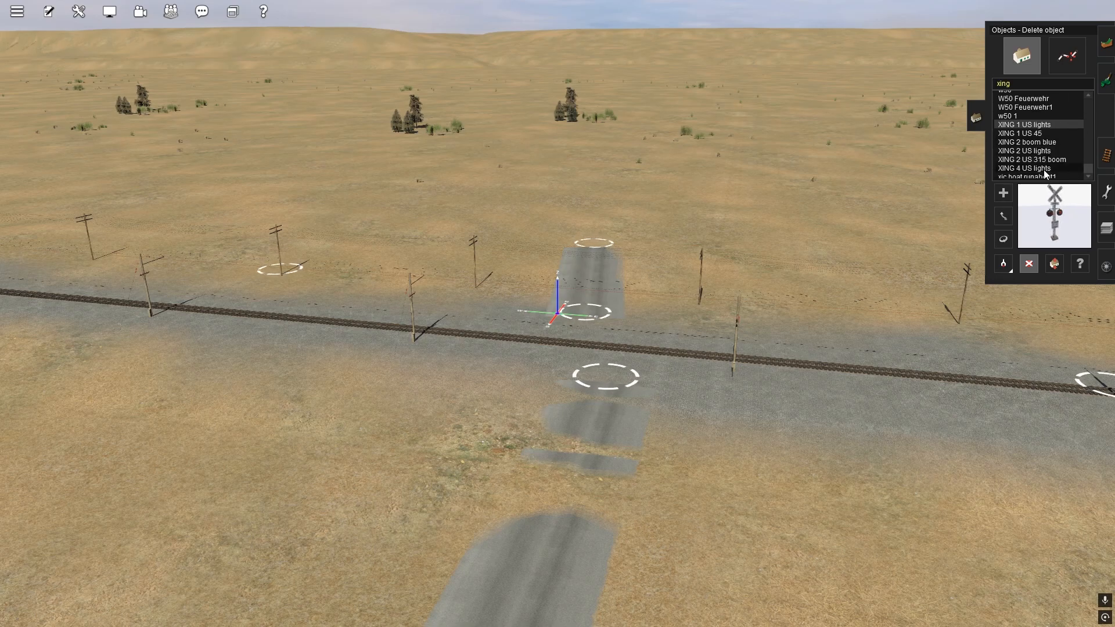
left_click(1050, 159)
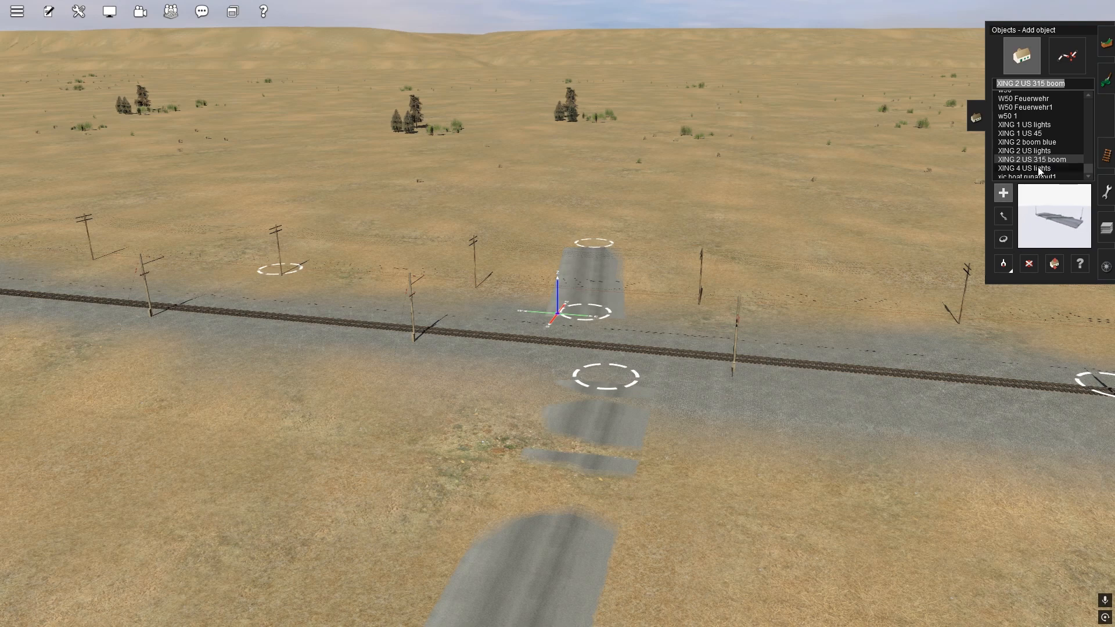
left_click(1032, 168)
scroll(1028, 170, "down", 1)
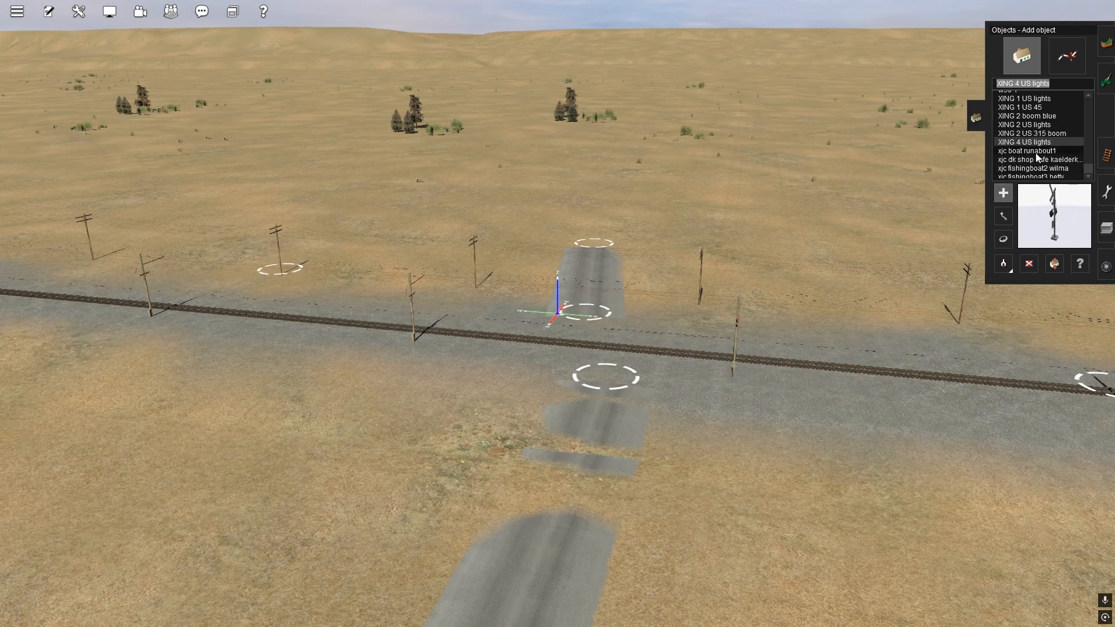
scroll(1037, 156, "up", 1)
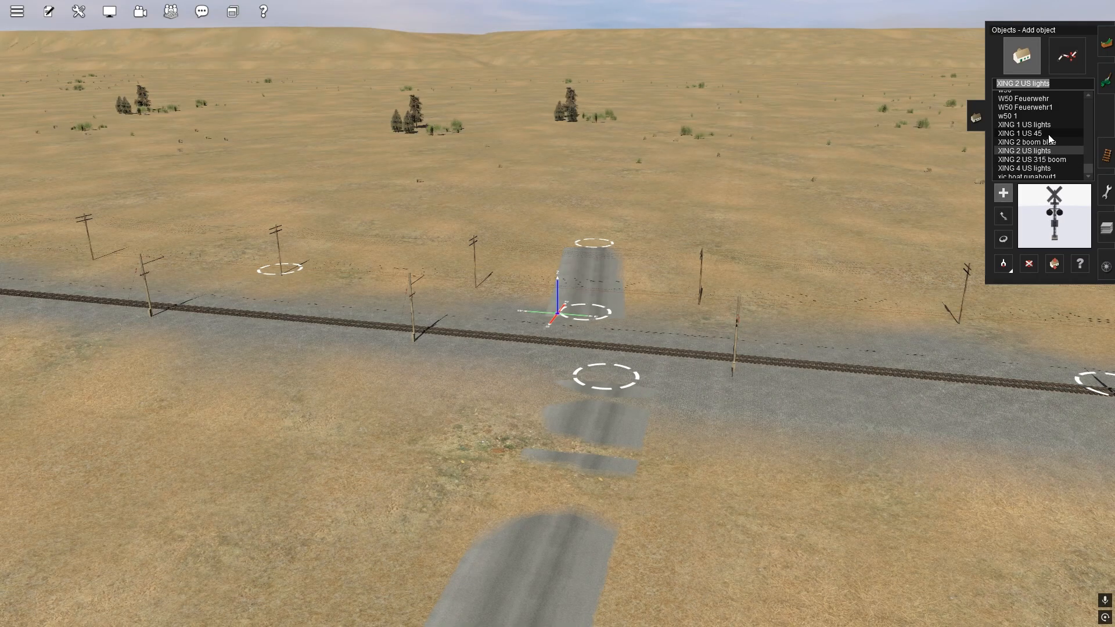
scroll(1046, 140, "down", 1)
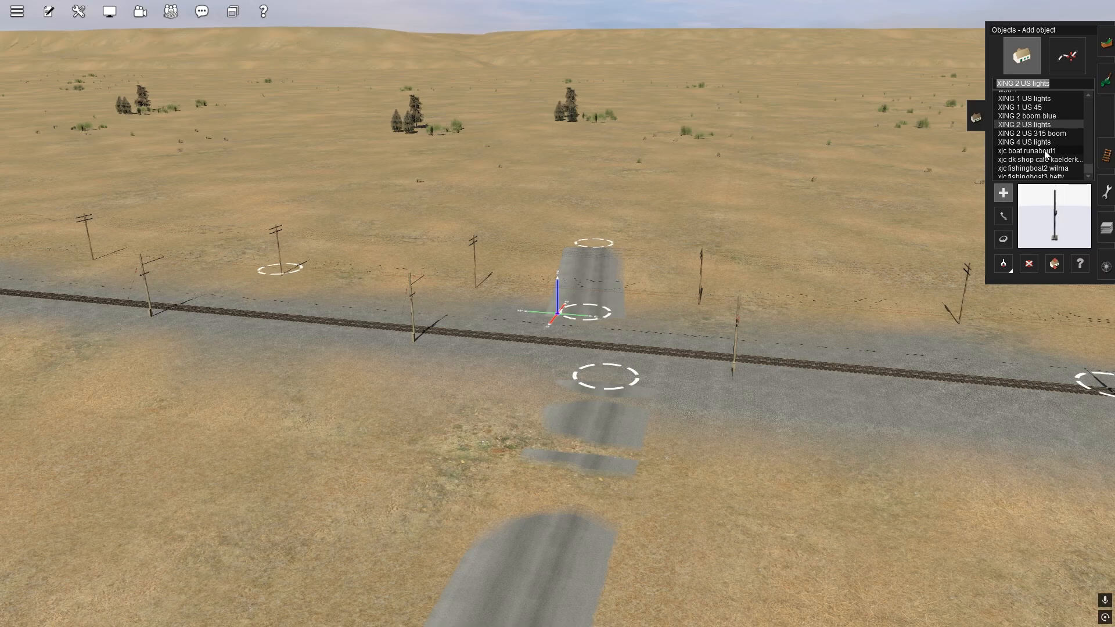
left_click(1037, 118)
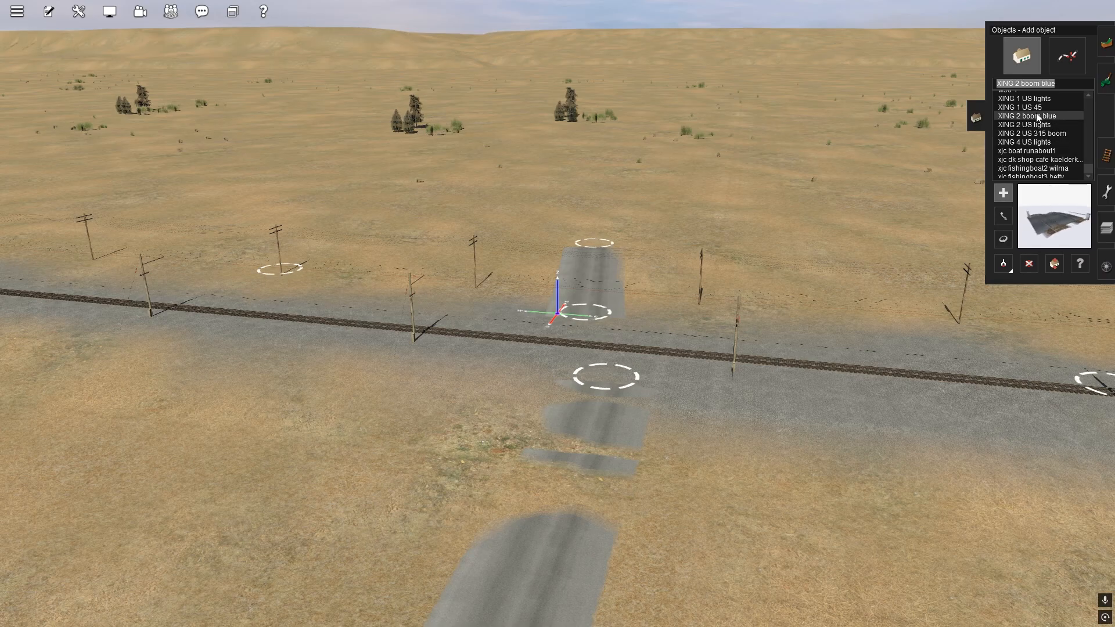
scroll(1038, 139, "up", 1)
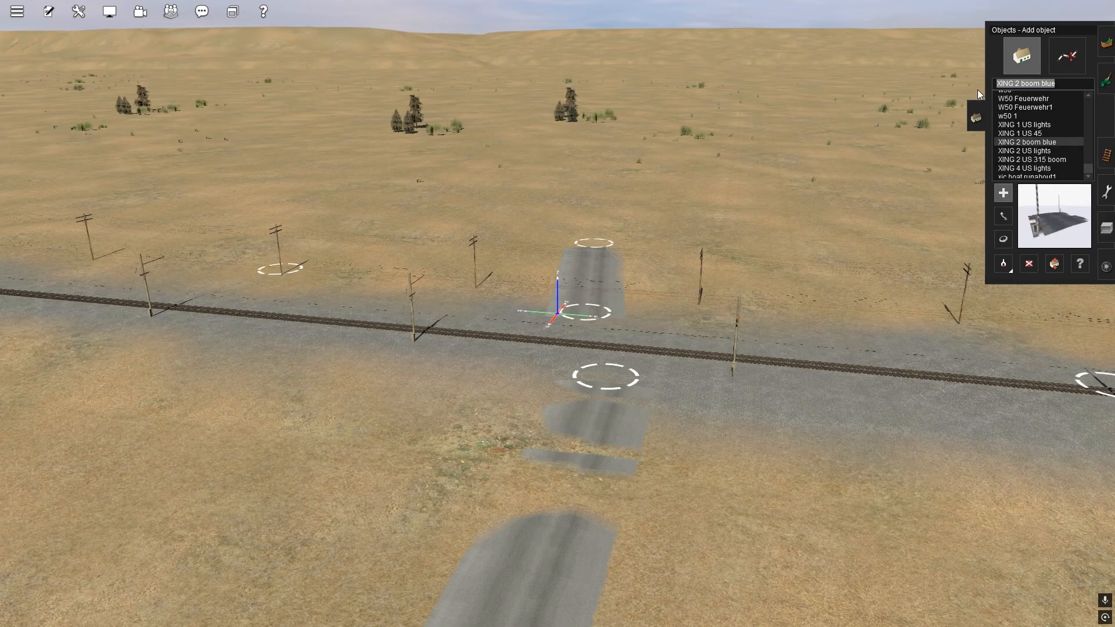
Search the object library for a single-track crossing using "single" and "crossing sin"
type("sing")
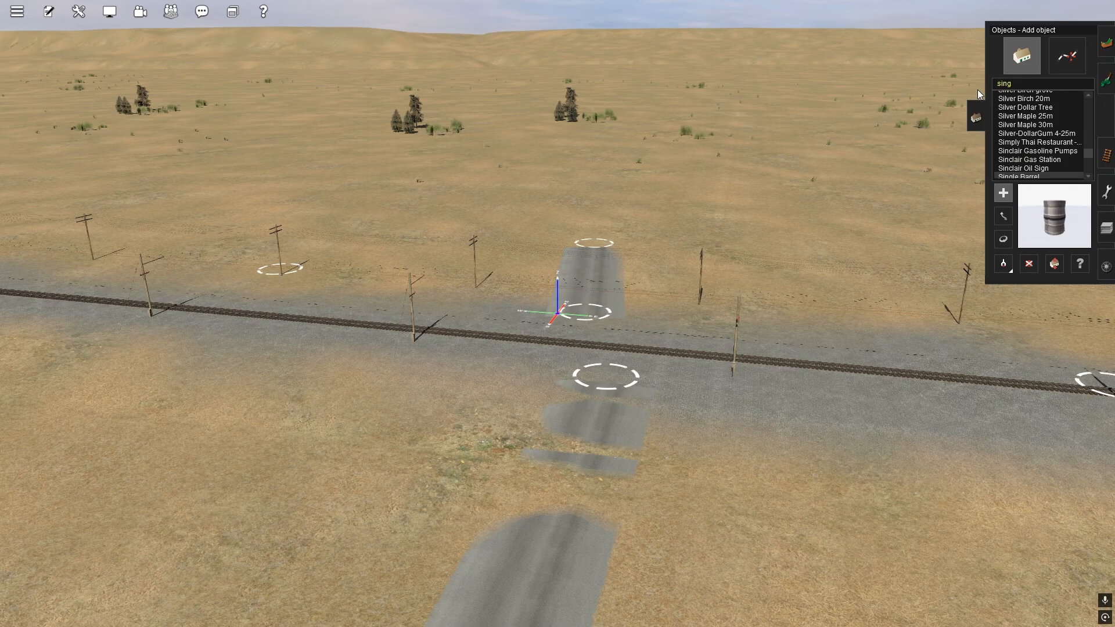
type("le")
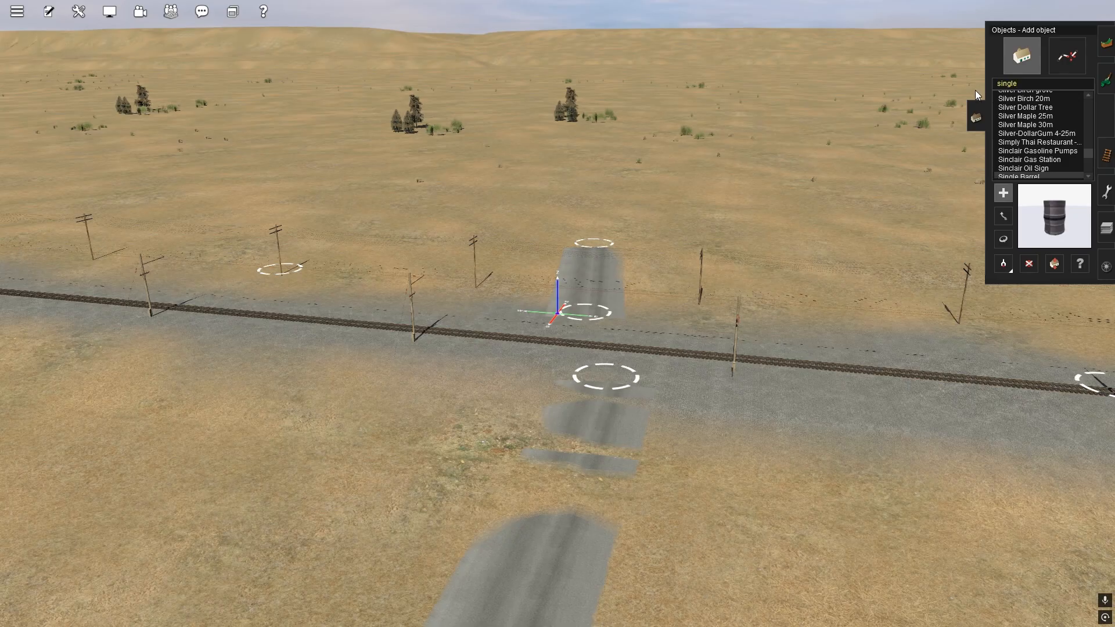
scroll(1034, 126, "down", 3)
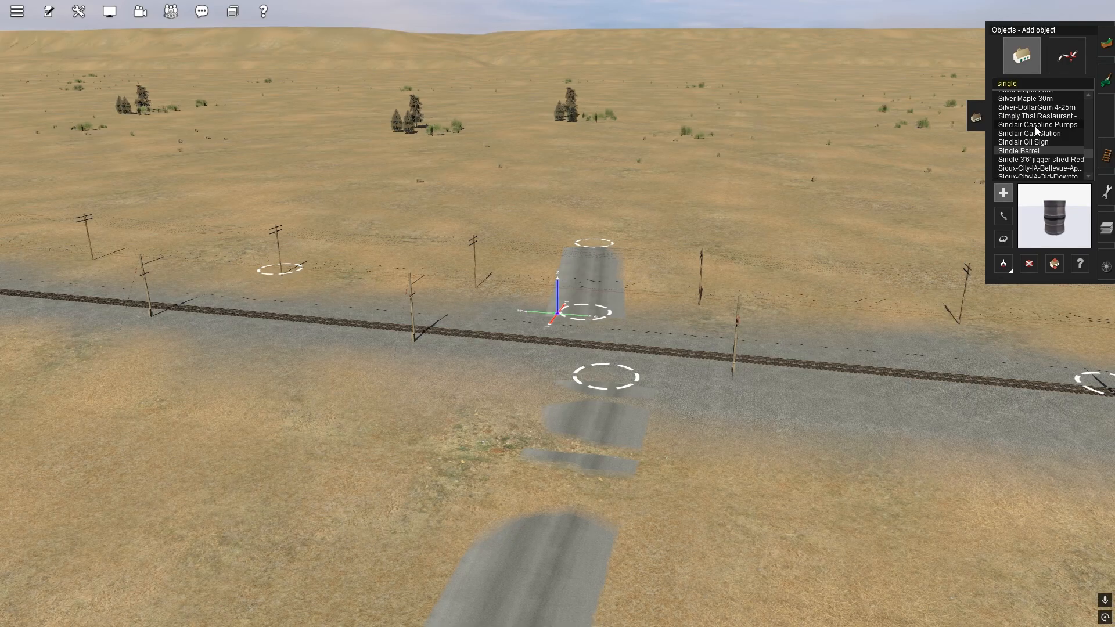
double_click(1030, 84)
type("c")
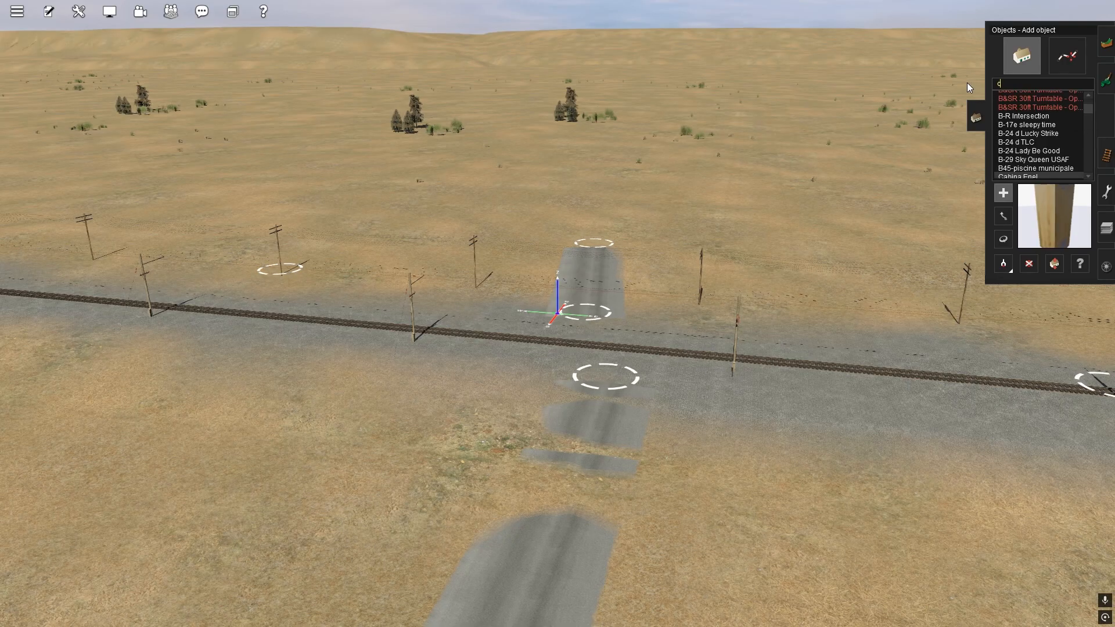
type("rossing s")
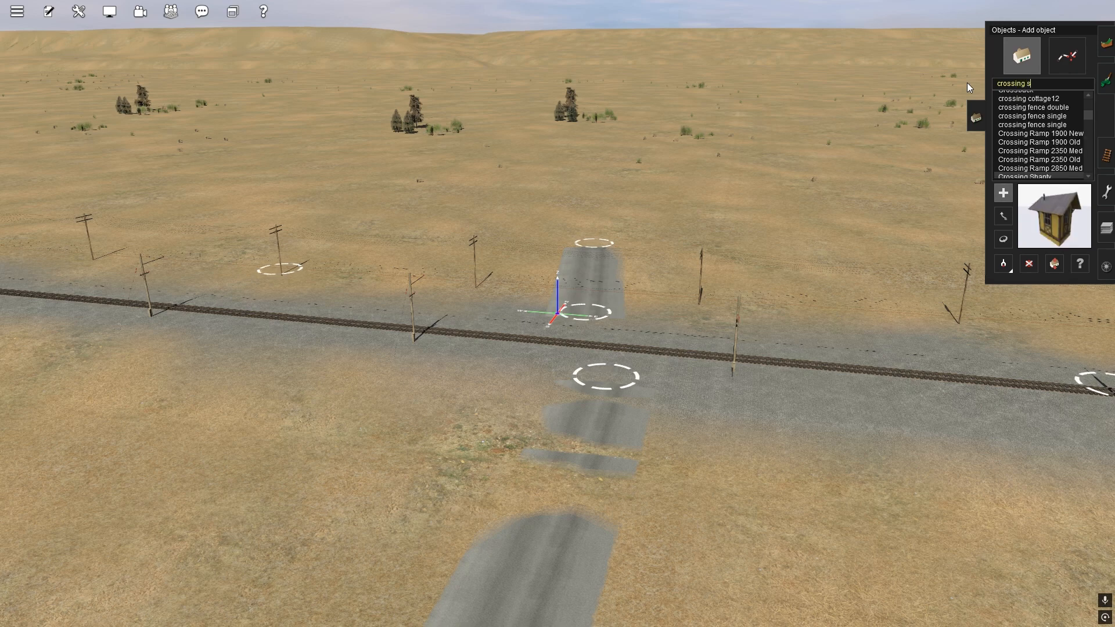
type("in")
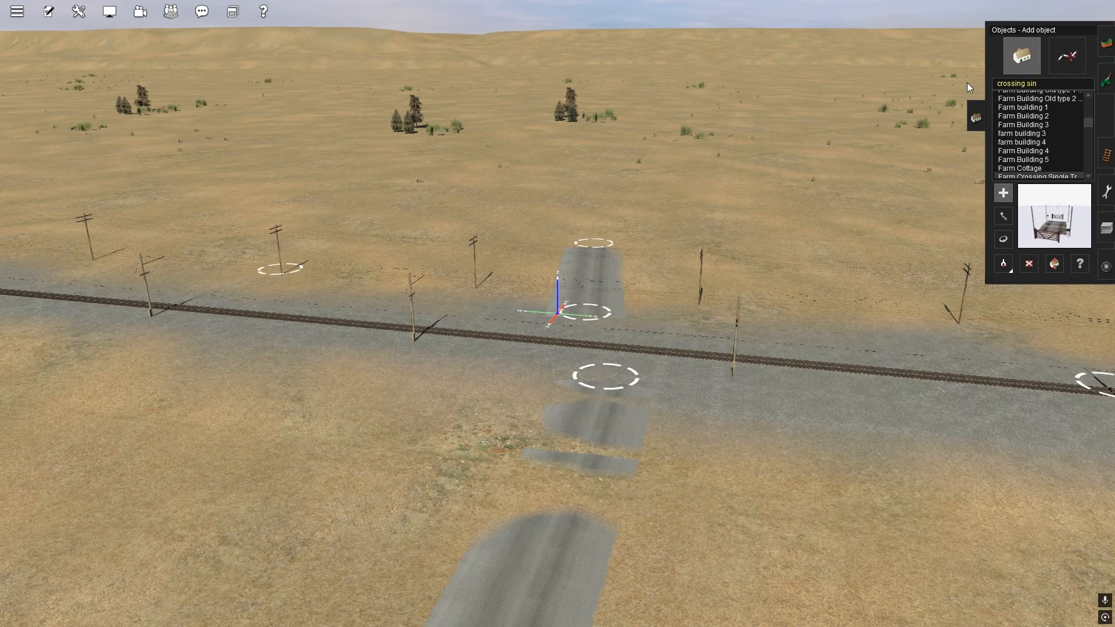
Search the object library for "xing us" and browse the Grade Xing US models for a suitable road crossing
key("BackSpace")
key("BackSpace")
key("BackSpace")
key("BackSpace")
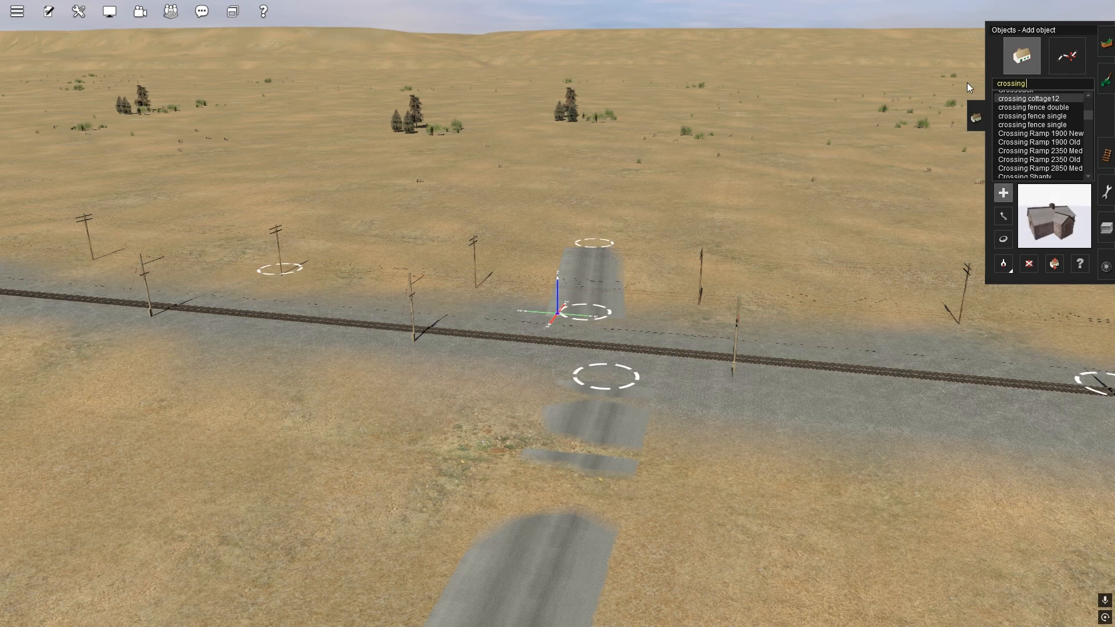
key("BackSpace")
key("BackSpace")
key("BackSpace")
key("BackSpace")
key("BackSpace")
key("BackSpace")
key("BackSpace")
key("BackSpace")
type("xing")
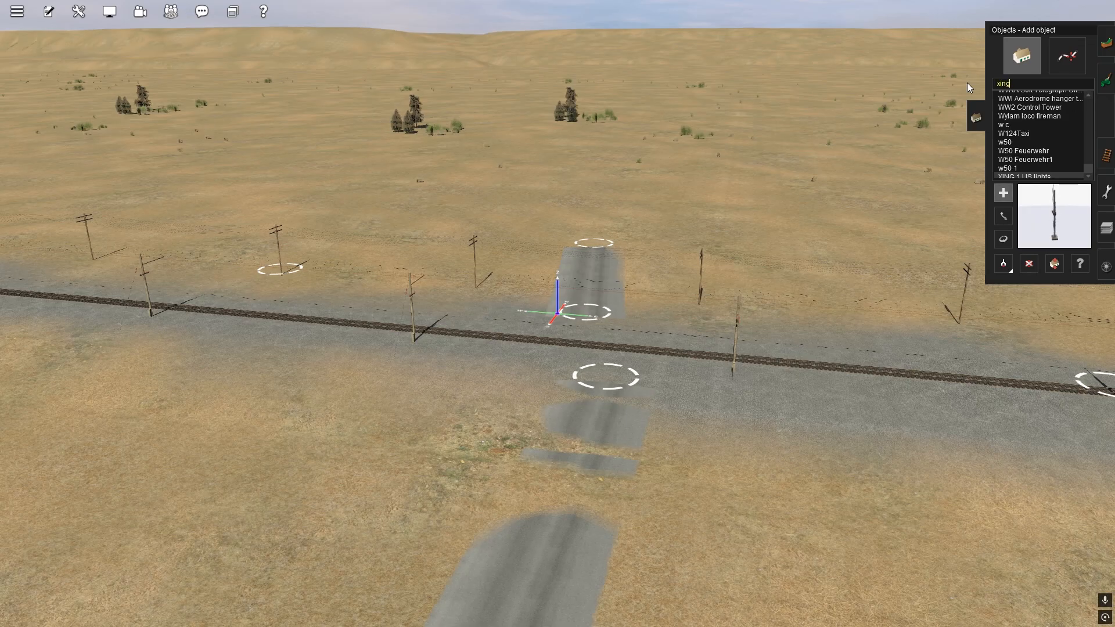
type(" u")
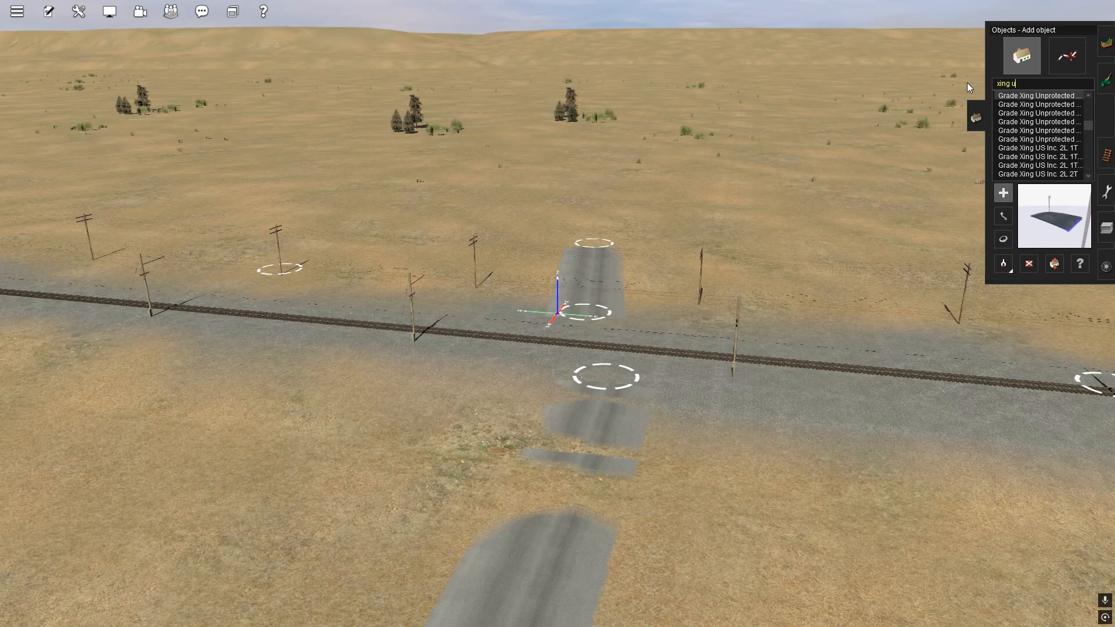
type("s")
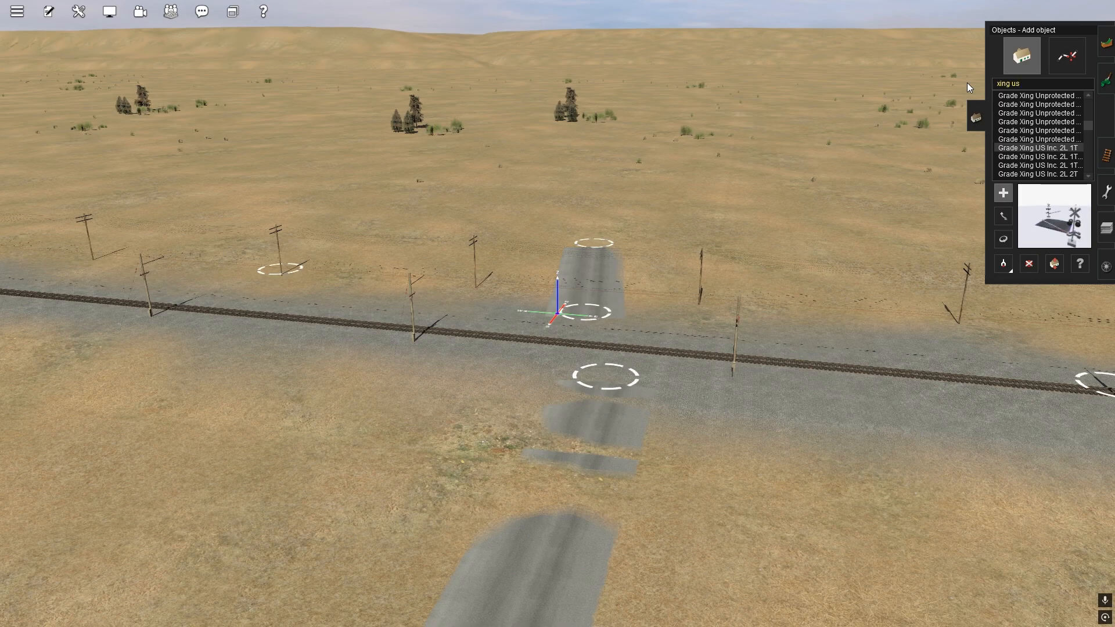
scroll(1060, 145, "down", 1)
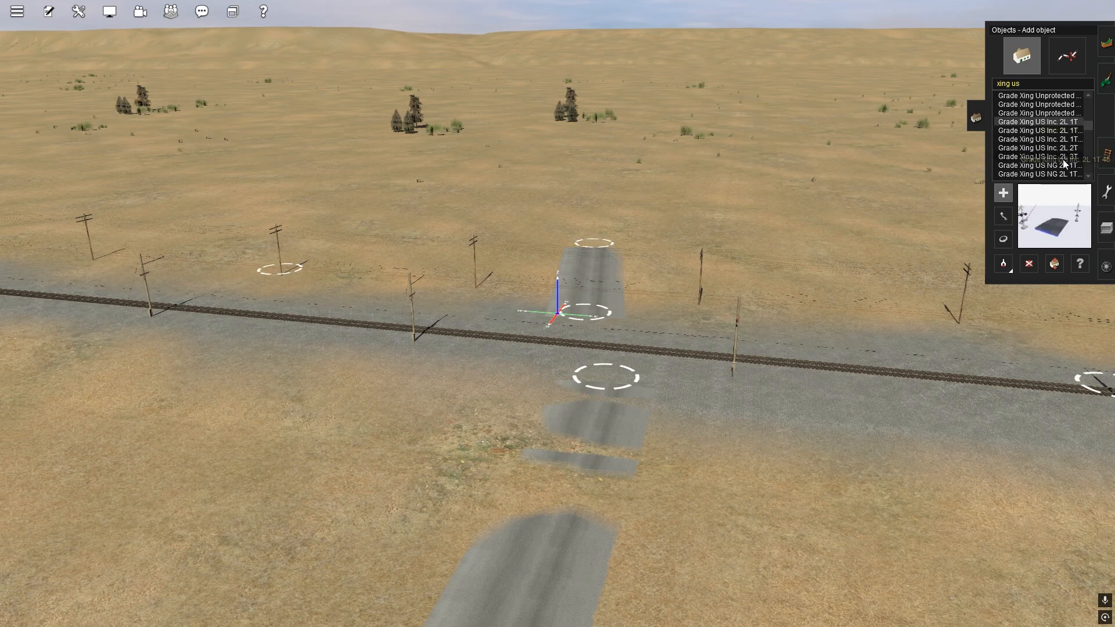
scroll(1064, 164, "down", 4)
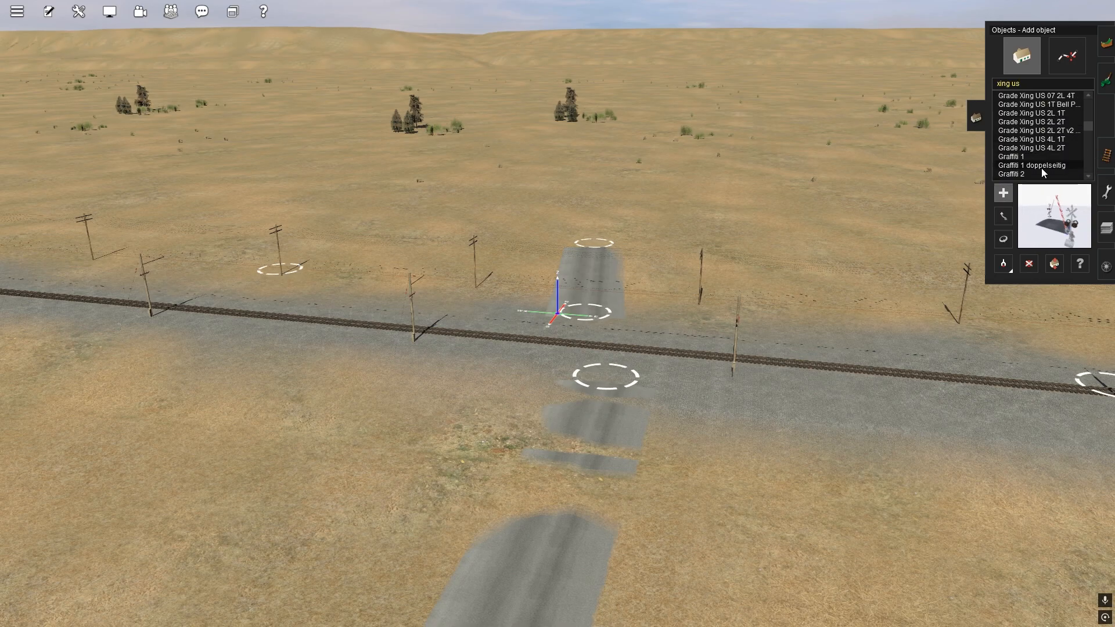
left_click(1034, 148)
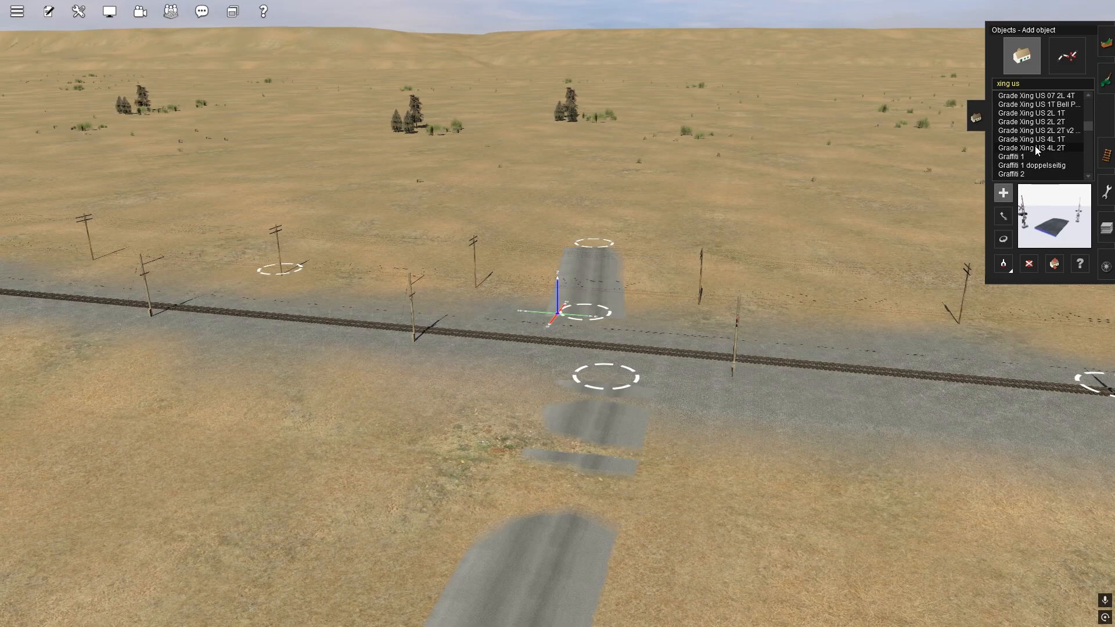
scroll(1033, 148, "up", 3)
left_click(1033, 149)
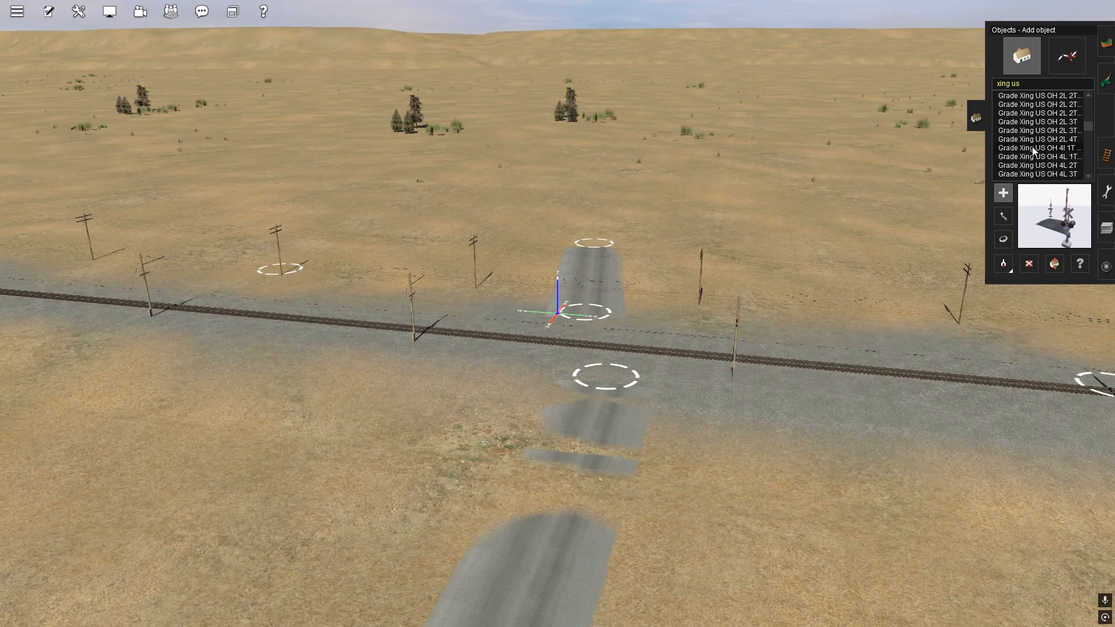
scroll(1033, 149, "up", 5)
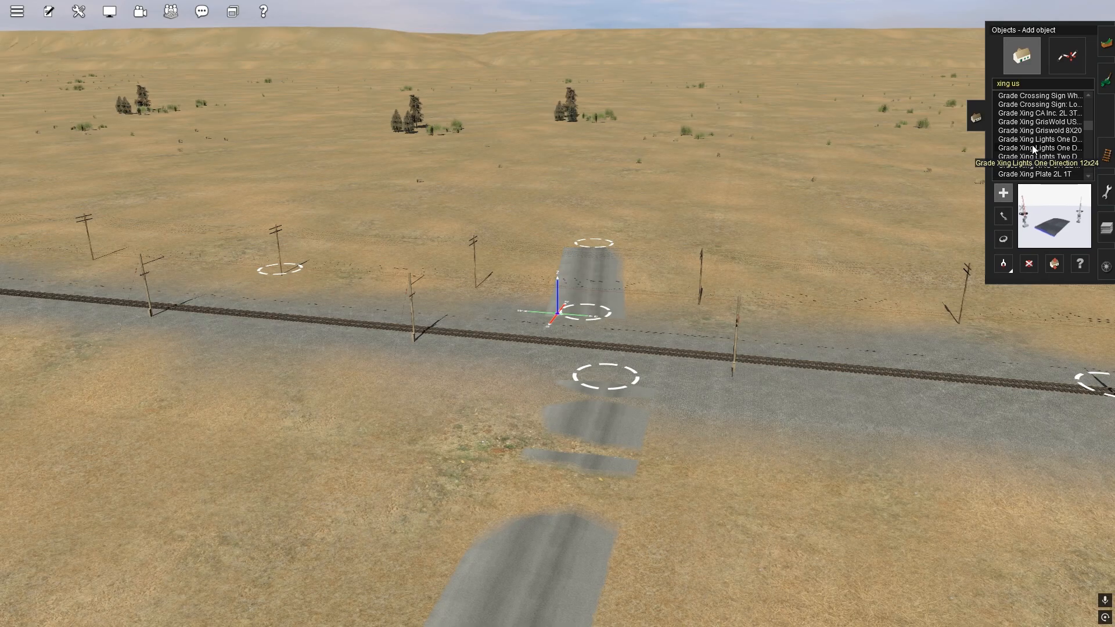
scroll(1034, 150, "up", 3)
Search the objects for "boom" and place the HP xing boom US 1t crossing on the open ground beside the side road
left_click(1034, 82)
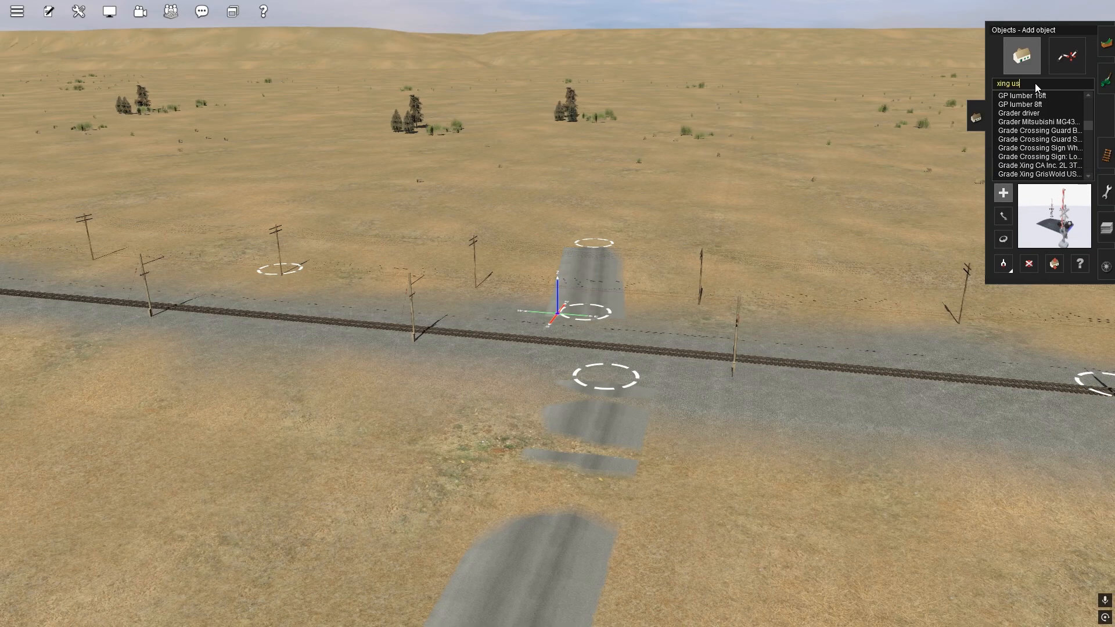
type("b")
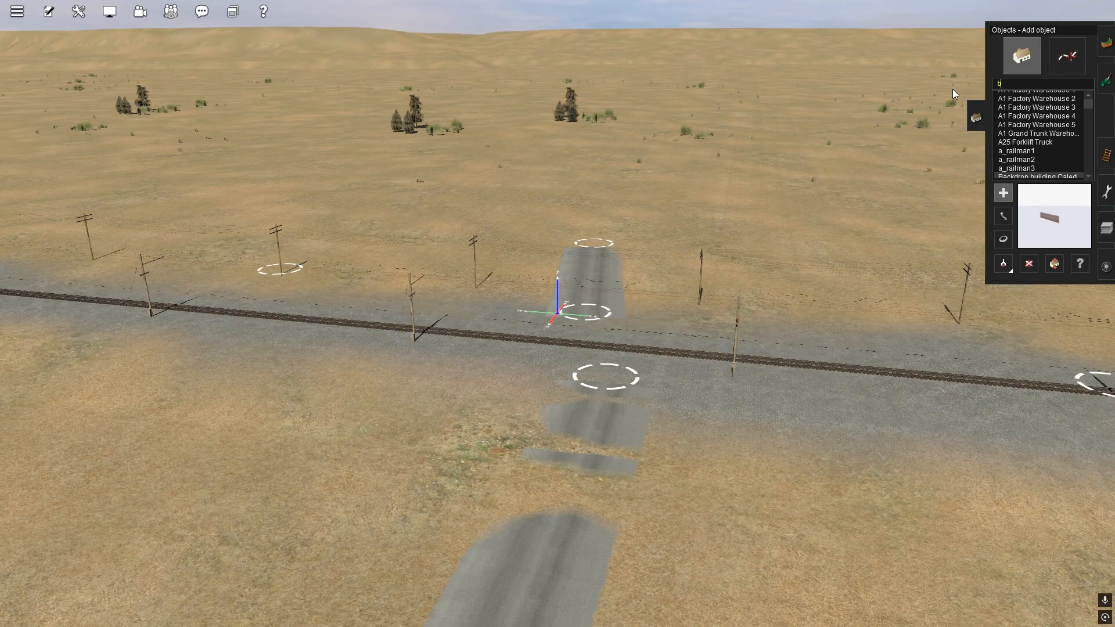
type("oom")
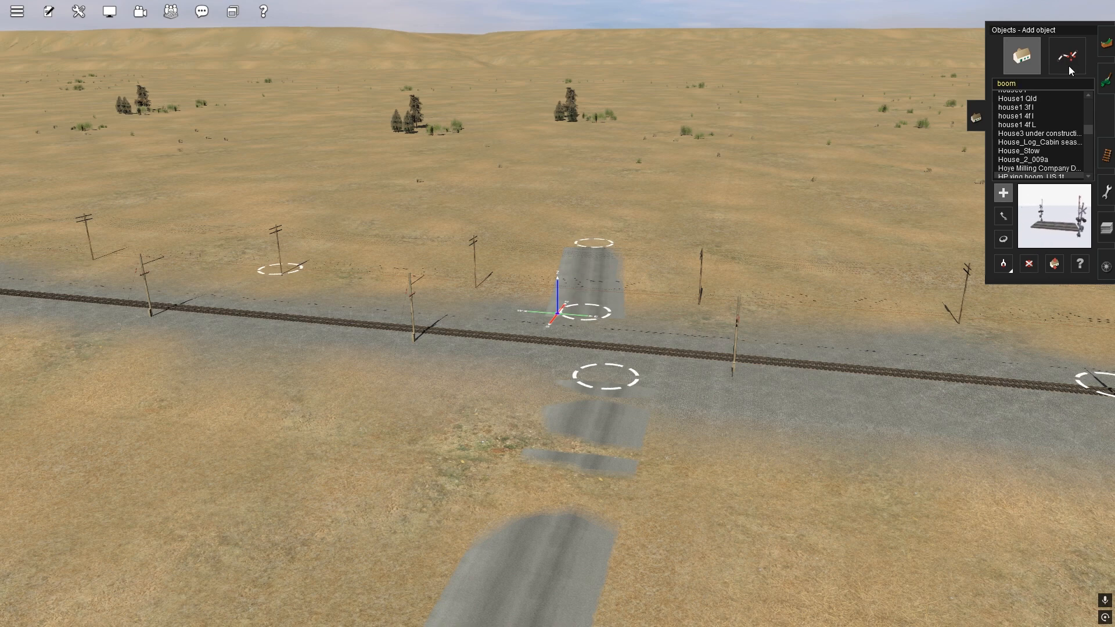
scroll(1039, 142, "down", 1)
left_click(1036, 153)
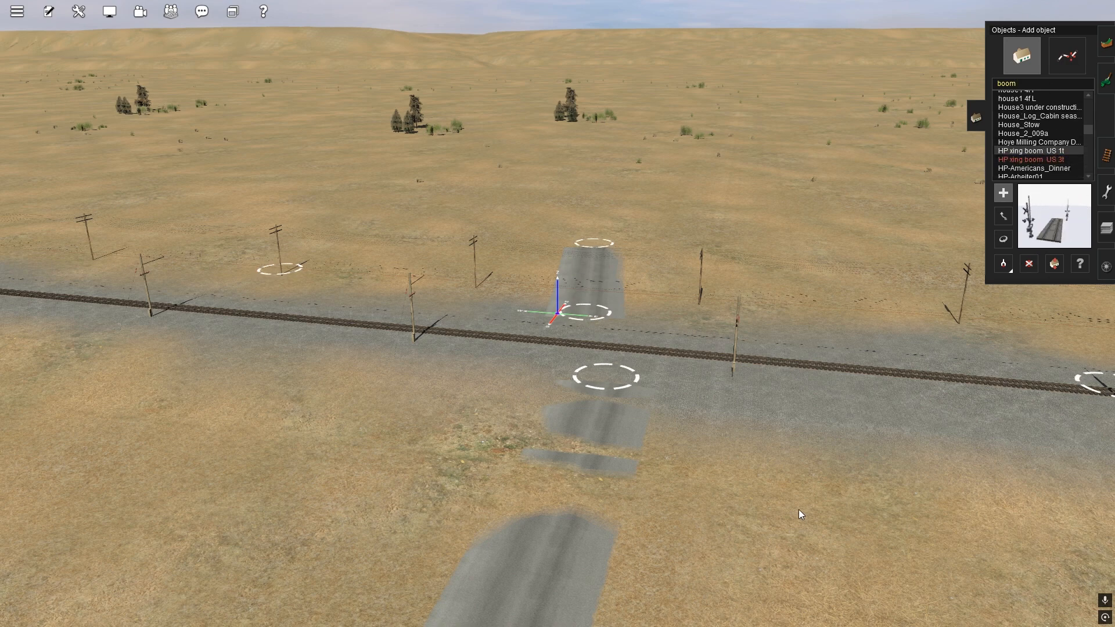
key("Right")
scroll(794, 534, "up", 2)
right_click(794, 536)
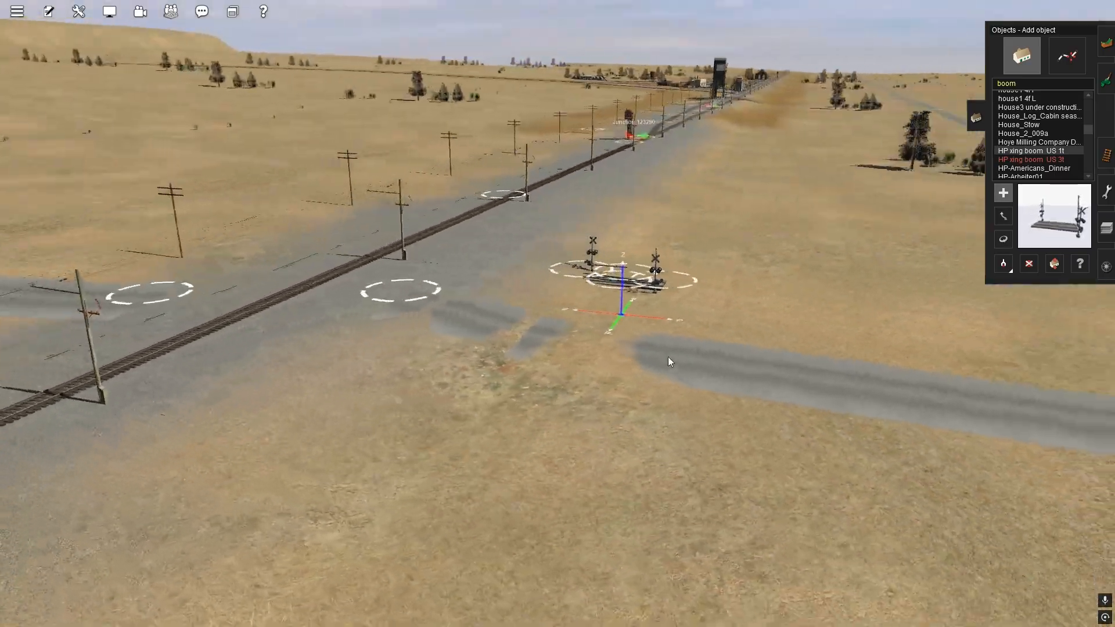
Inspect the HP xing boom US 1t crossing up close and delete it from the open ground beside the side road
scroll(486, 256, "up", 5)
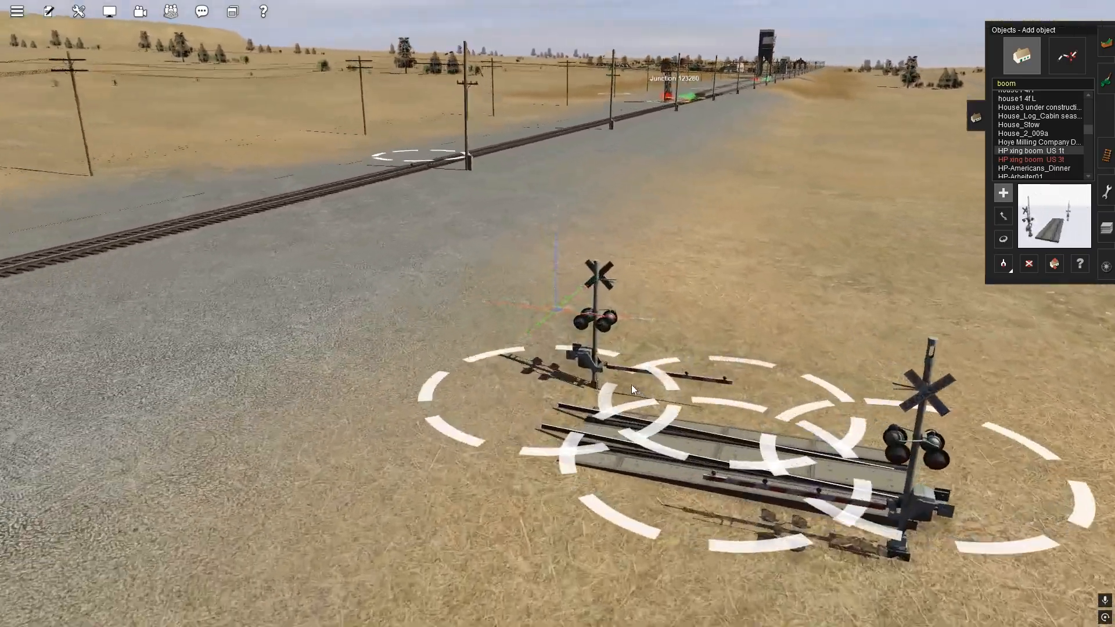
key("Right")
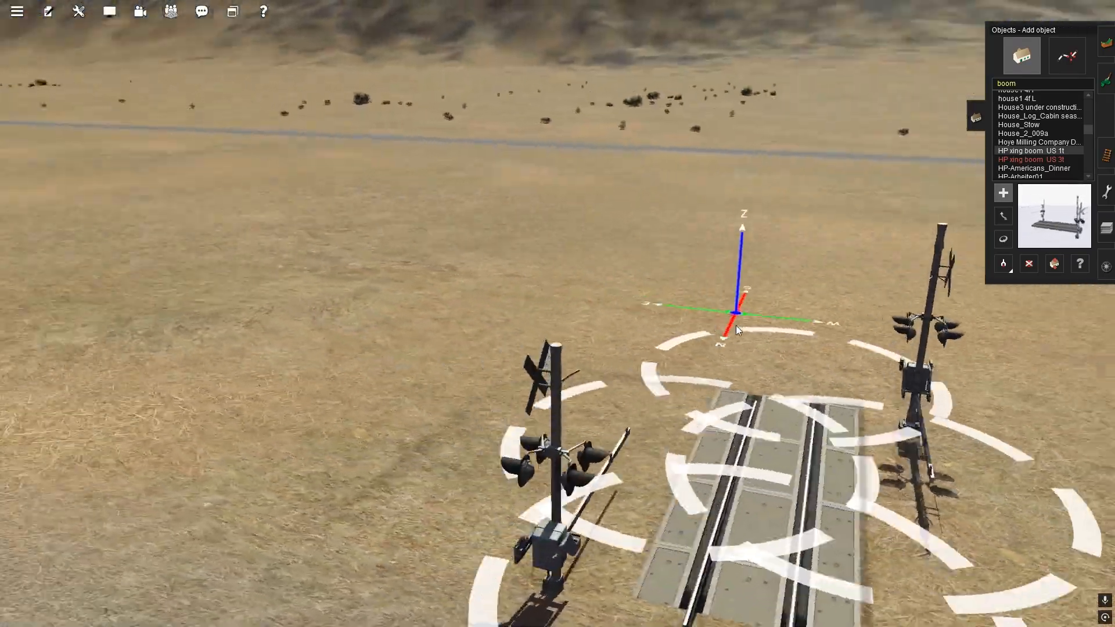
key("Right")
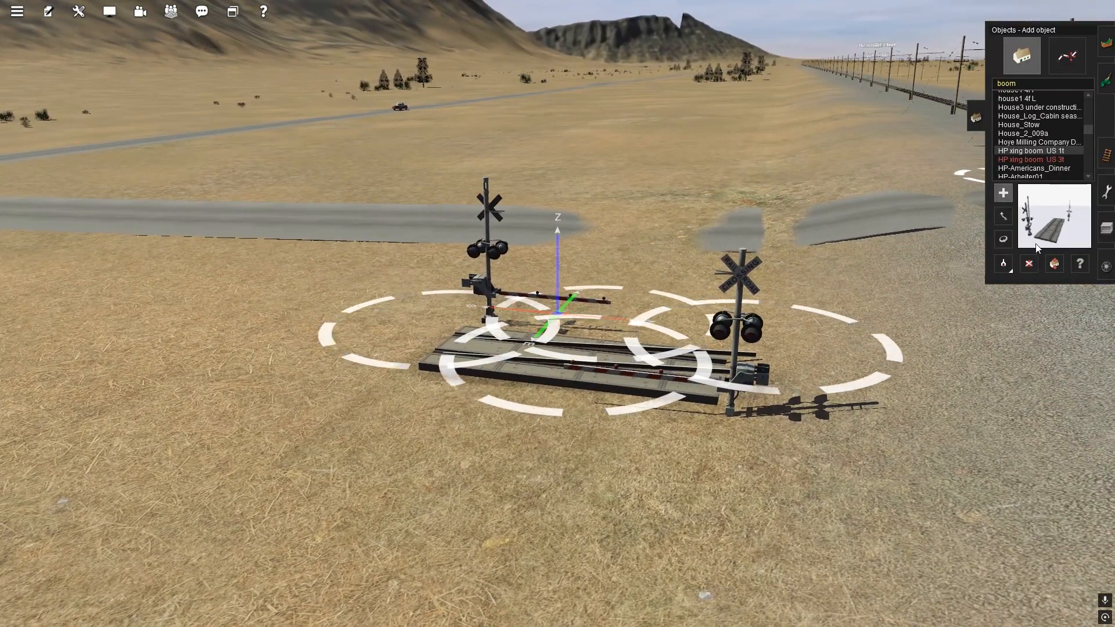
left_click(1030, 264)
left_click(620, 361)
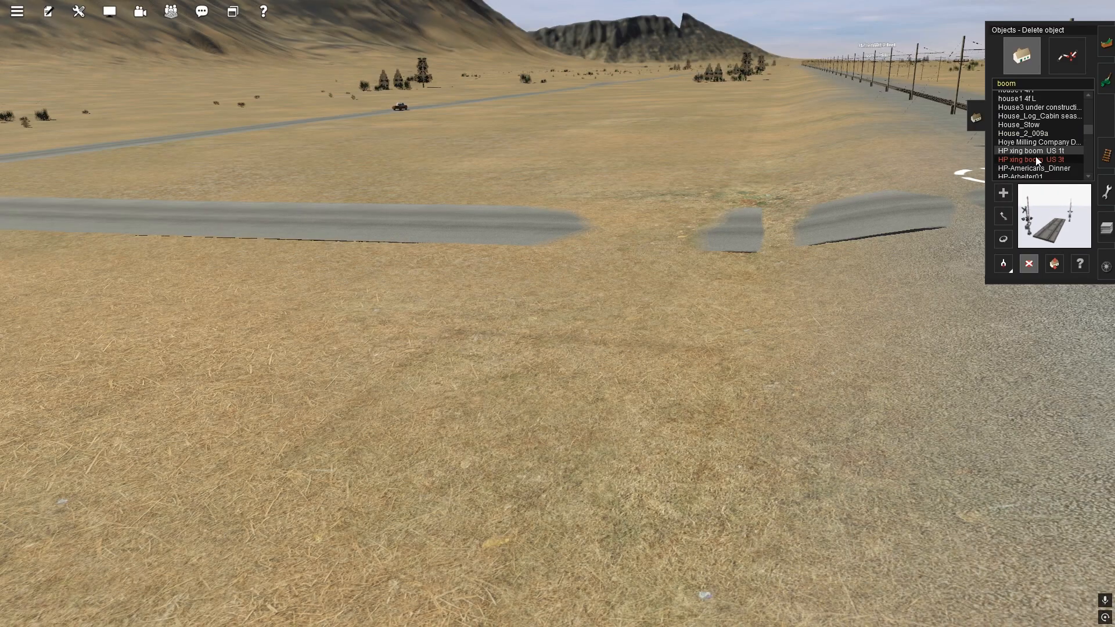
Search the object library for crossing models using "singe" and "xing"
scroll(1037, 152, "down", 1)
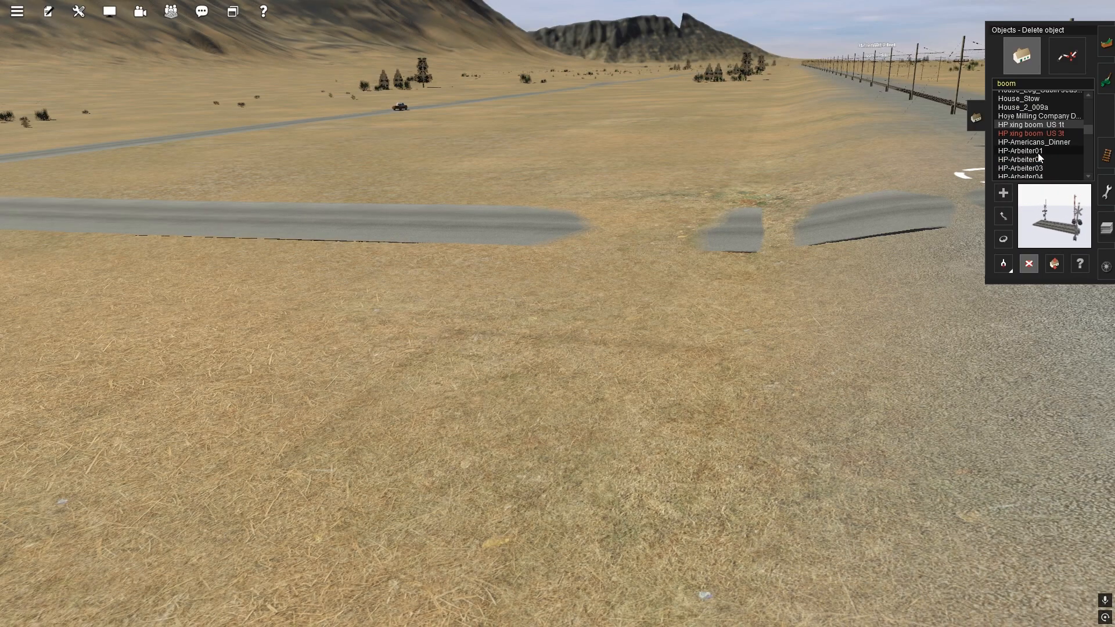
scroll(1038, 155, "up", 1)
left_click(1035, 82)
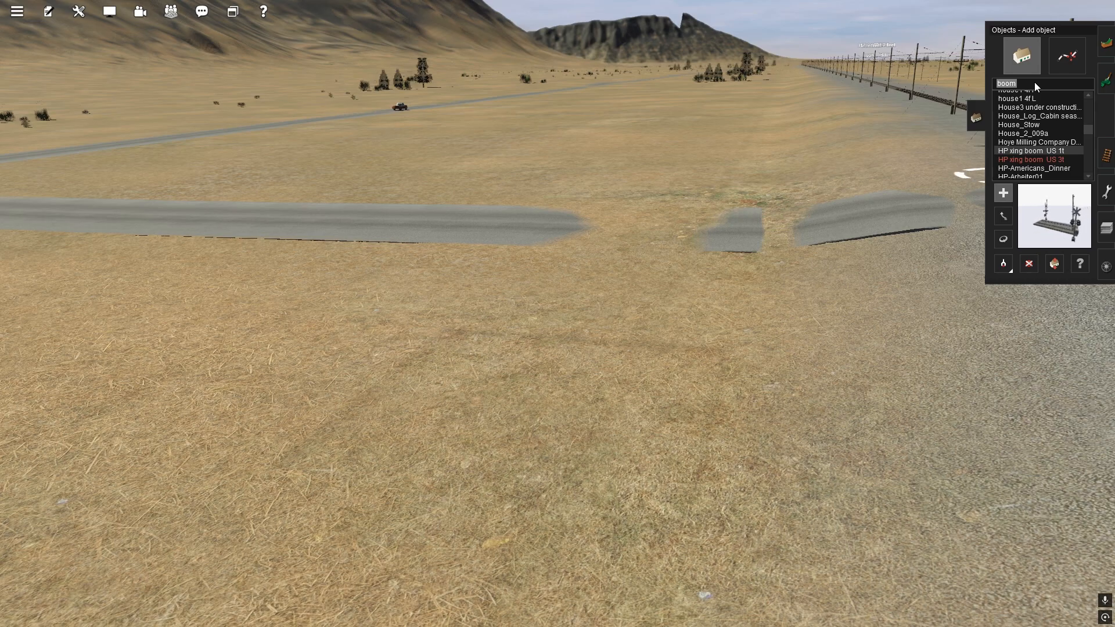
type("singe")
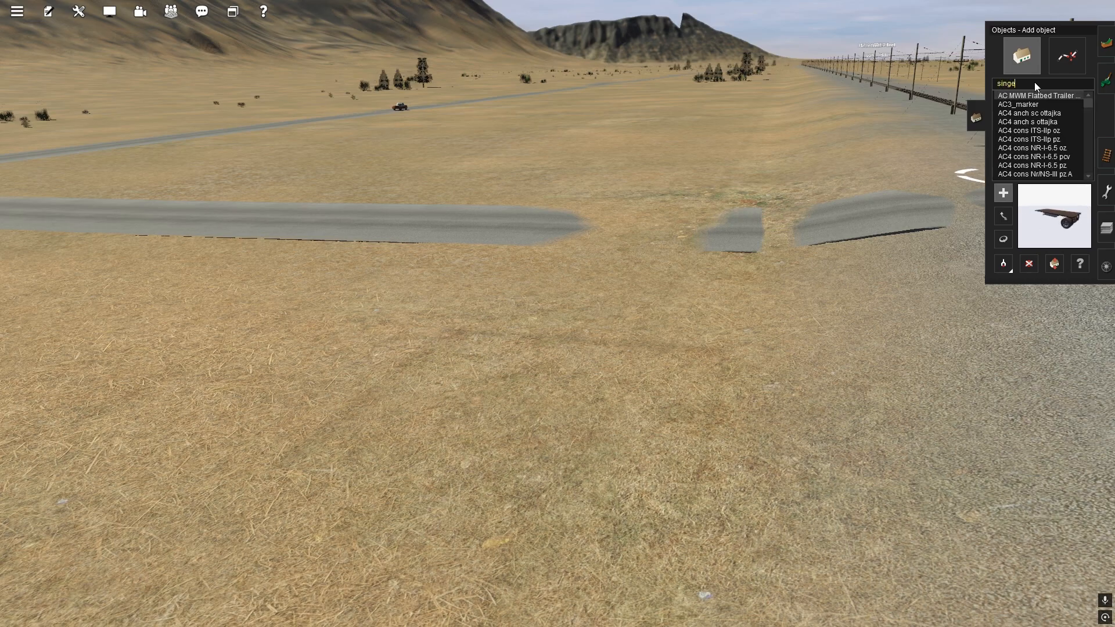
key("BackSpace")
key("BackSpace")
key("BackSpace")
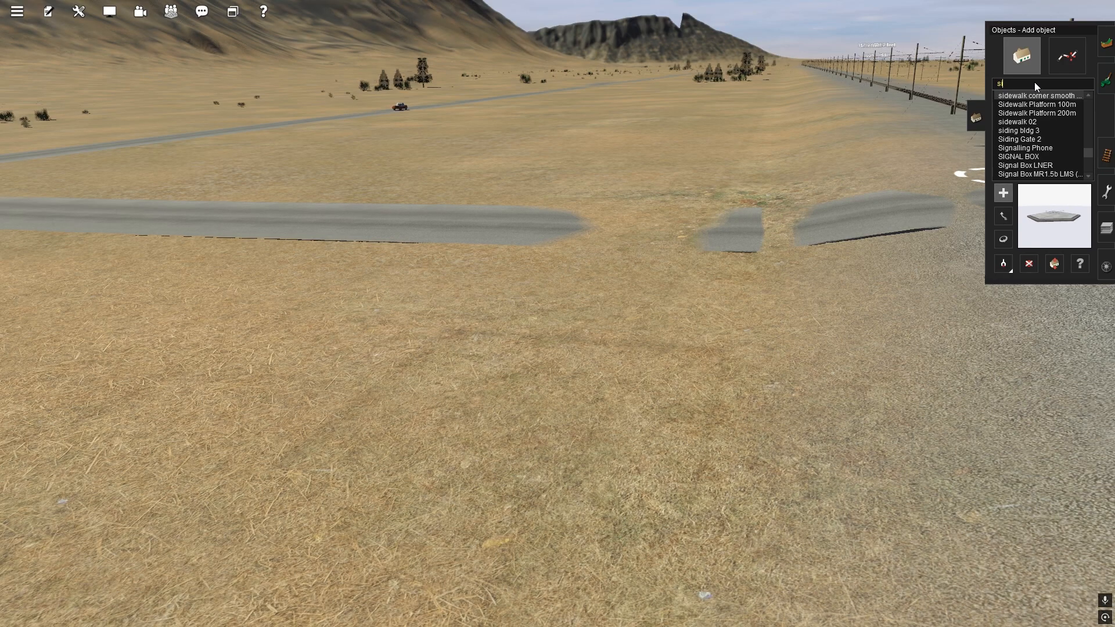
key("BackSpace")
key("BackSpace")
type("x")
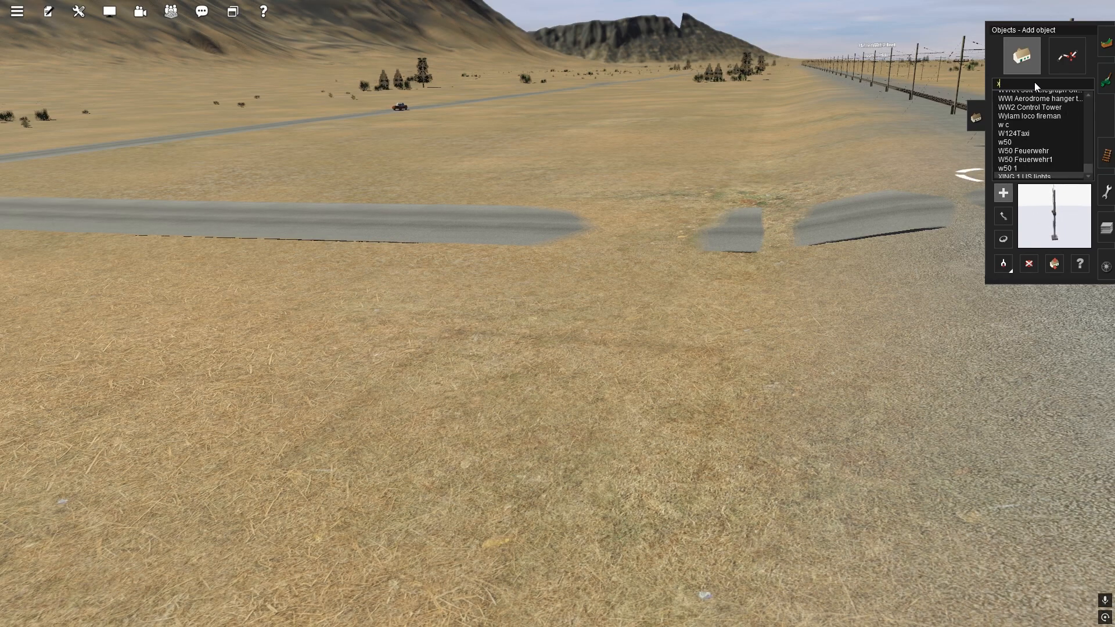
type("ing")
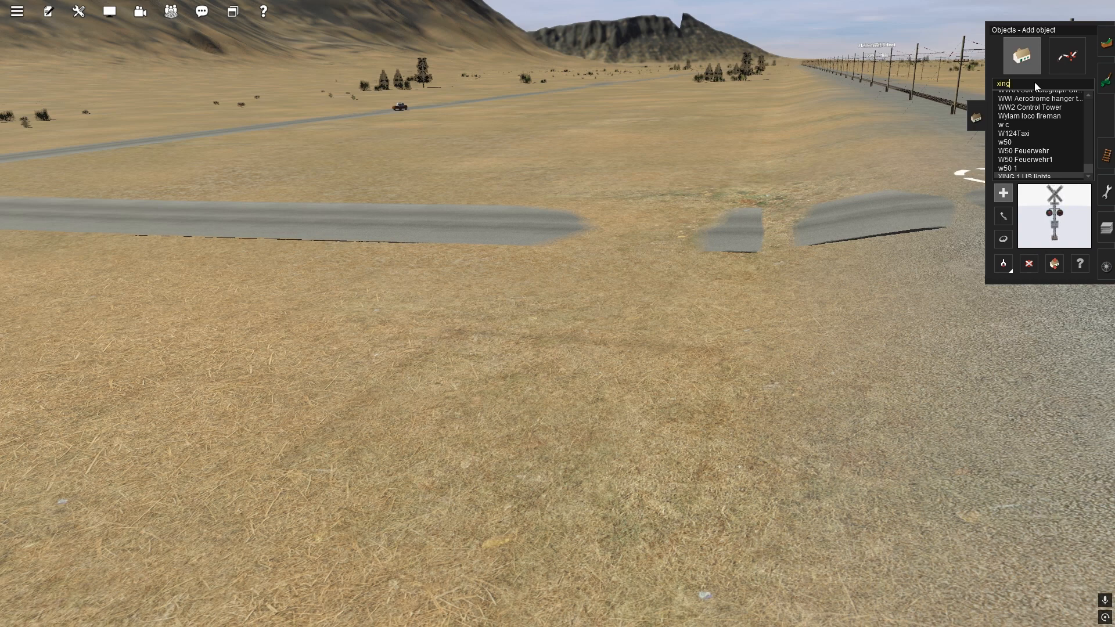
Search the object library for "trackside xing" and clear the search text
key("BackSpace")
key("BackSpace")
key("BackSpace")
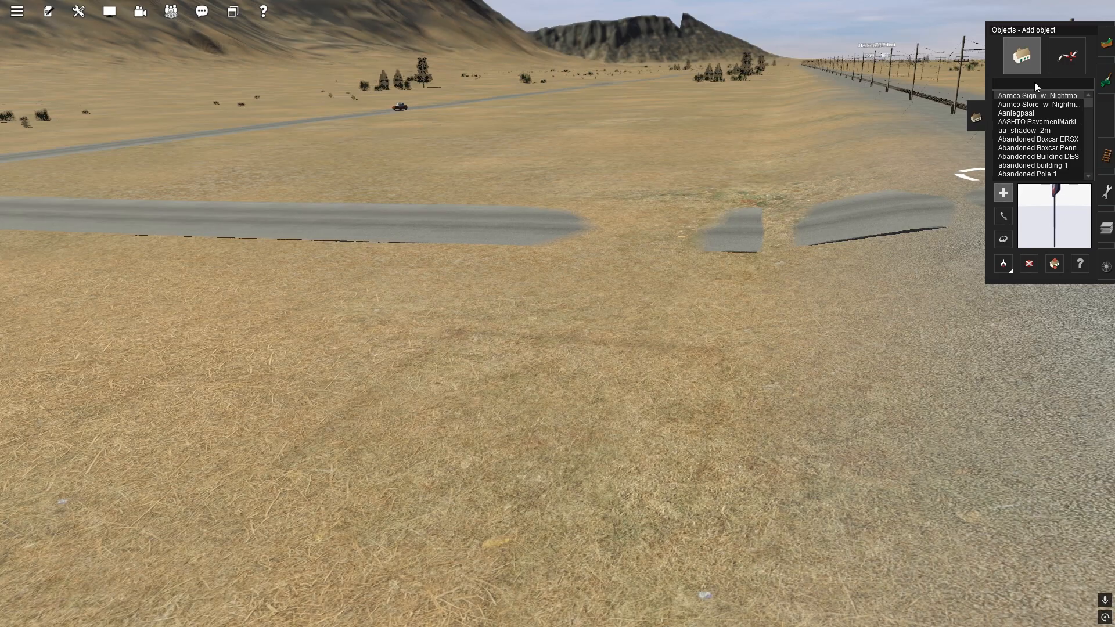
type("track")
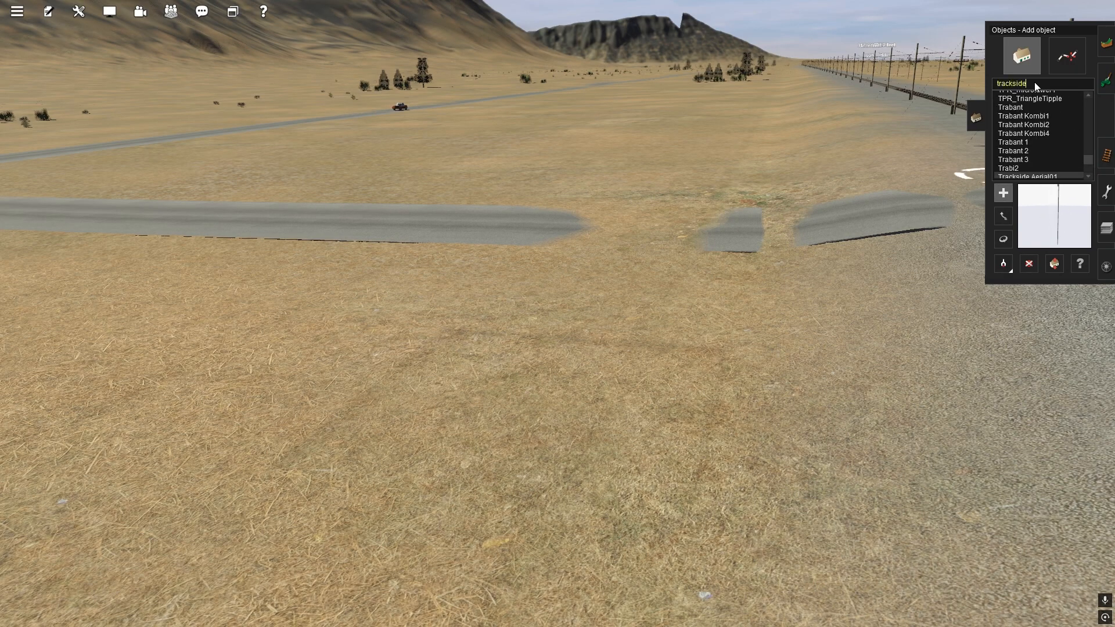
type("side x")
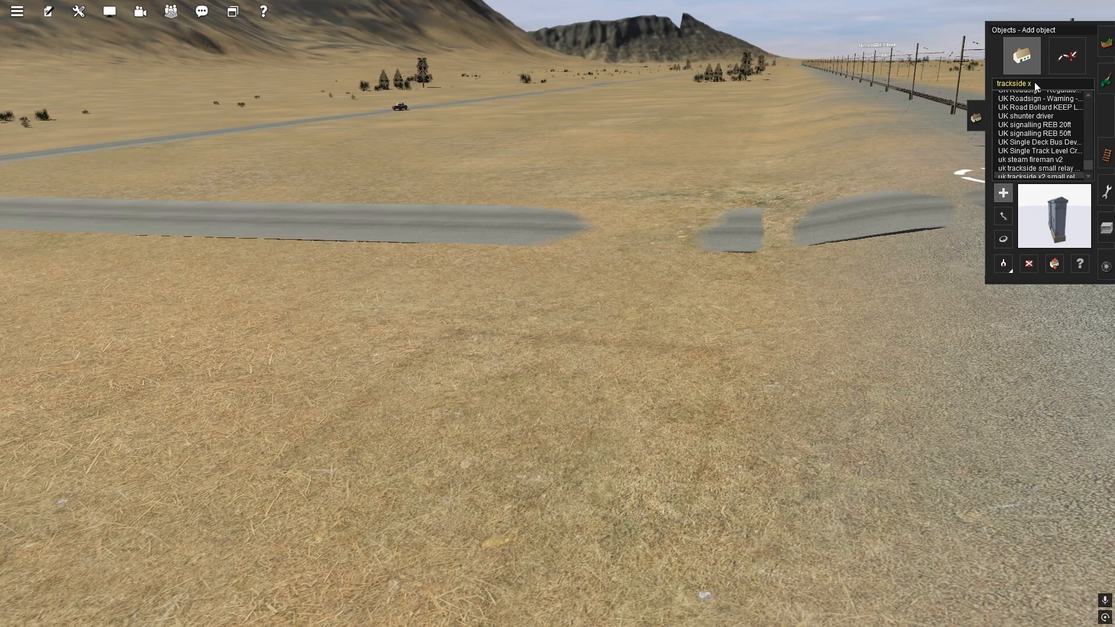
type("in")
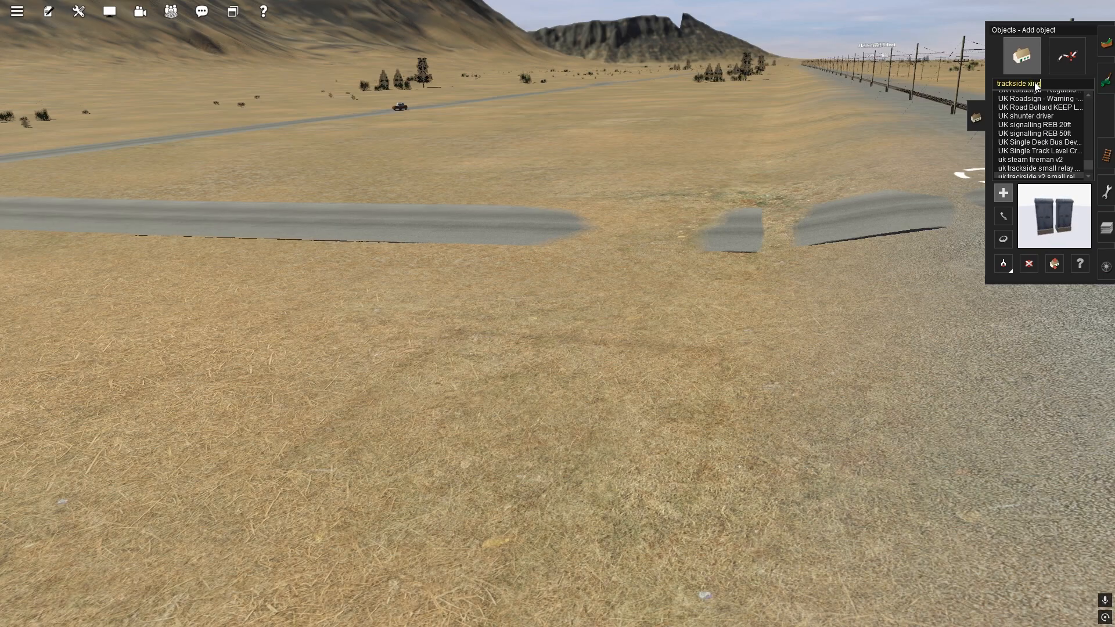
key("BackSpace")
key("BackSpace")
key("BackSpace")
key("BackSpace")
key("BackSpace")
key("BackSpace")
key("BackSpace")
key("BackSpace")
key("BackSpace")
key("BackSpace")
key("BackSpace")
key("BackSpace")
key("BackSpace")
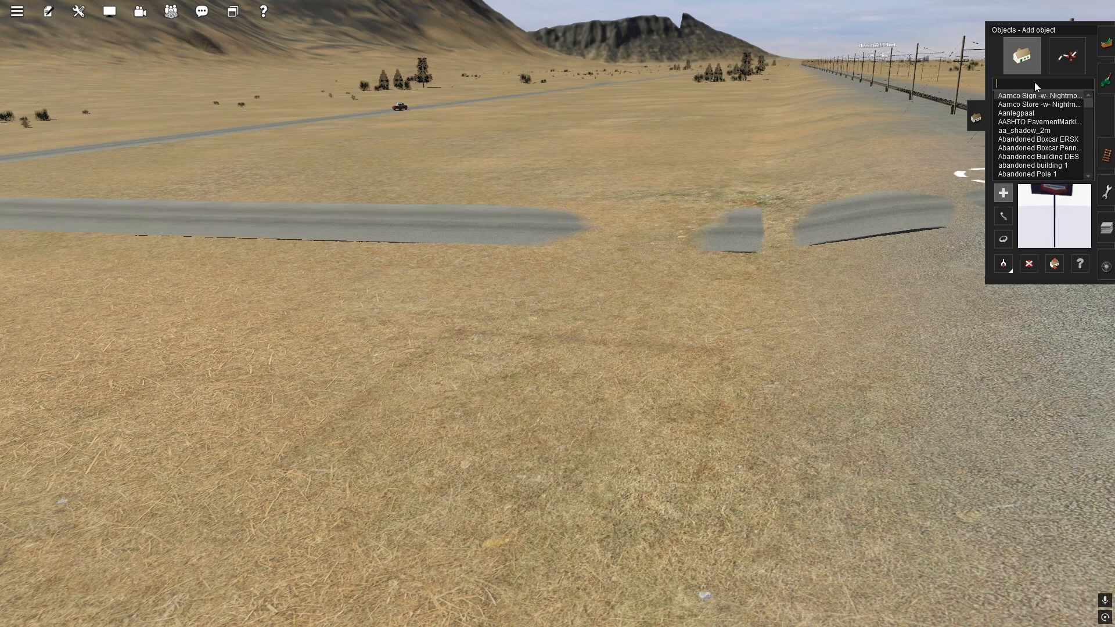
Open Content Manager from the launch window and search the installed assets for "xing"
left_click(17, 11)
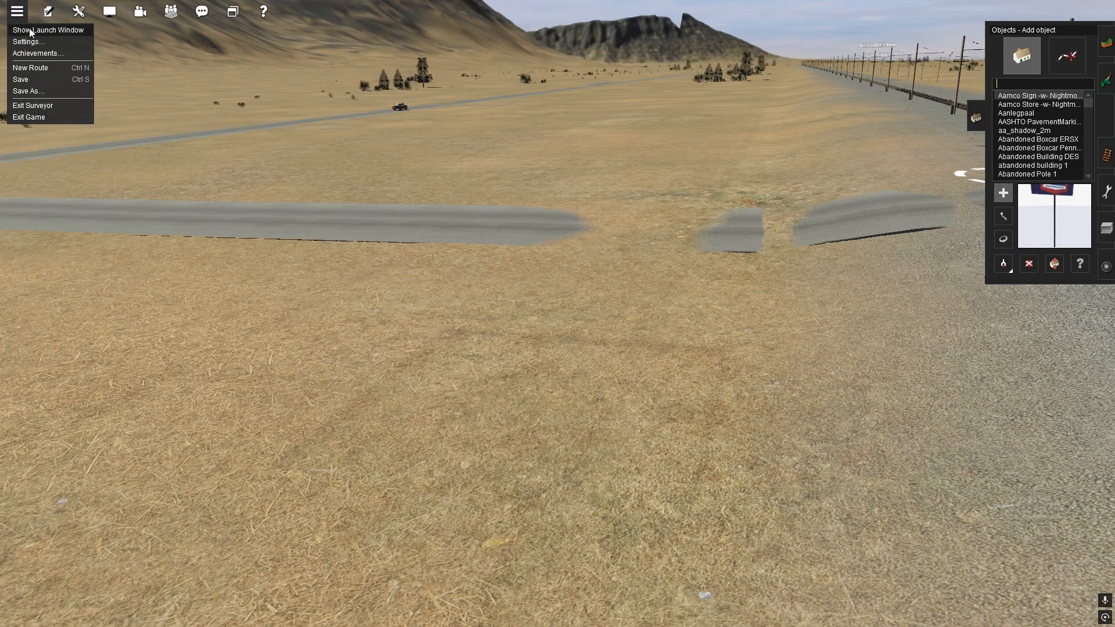
left_click(30, 30)
left_click(472, 386)
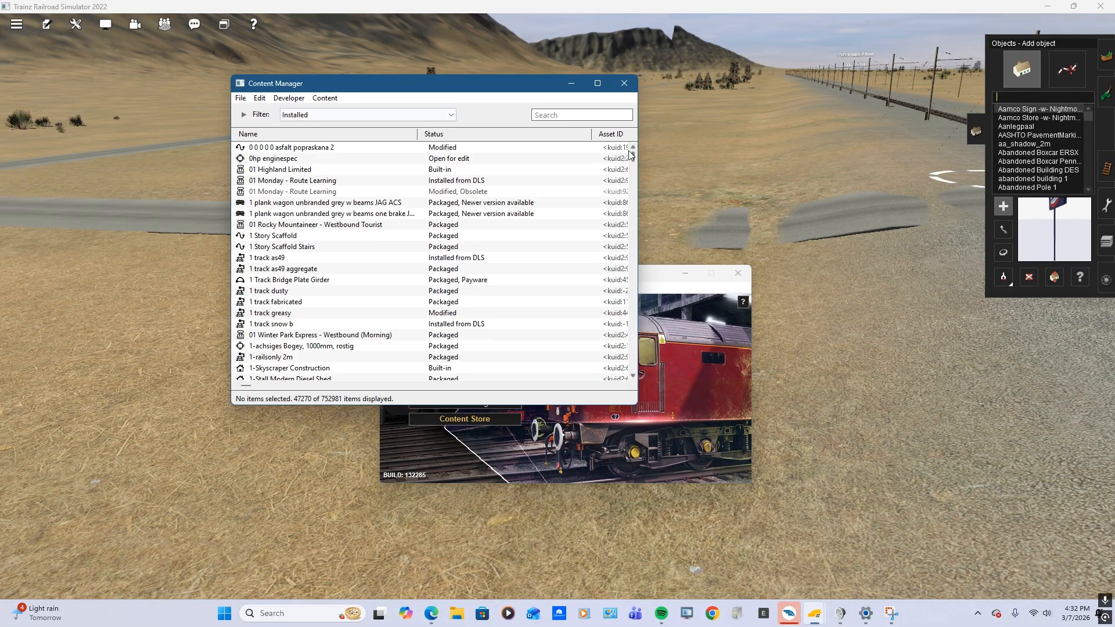
left_click(576, 115)
type("xing")
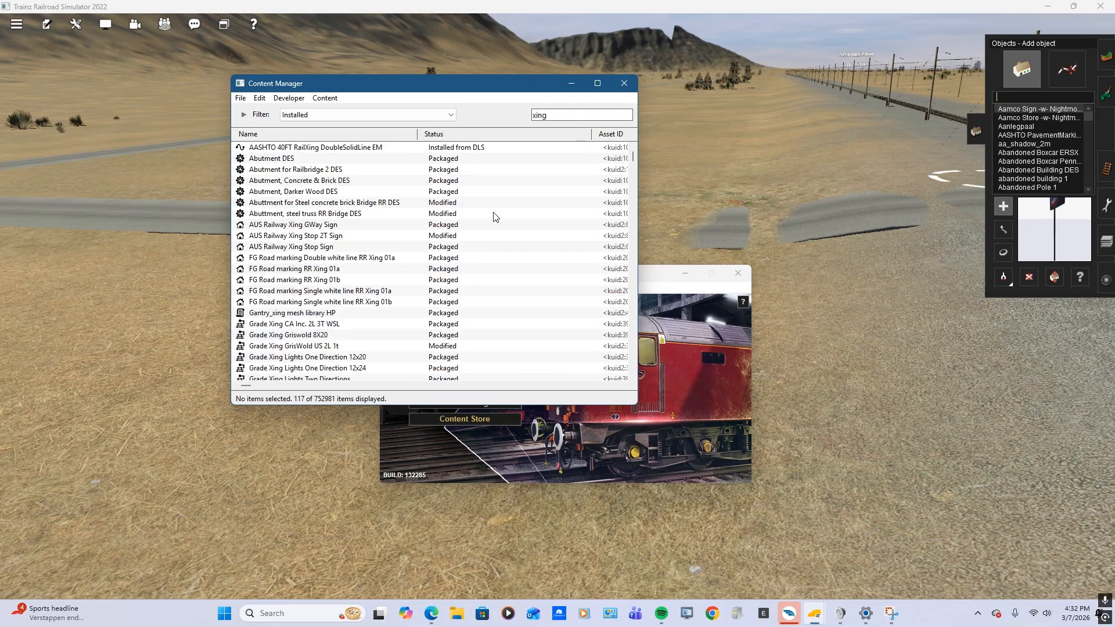
Examine the installed xing assets for a suitable US road crossing, from the Grade Xing models to the XING and Sign Xing entries
scroll(432, 264, "down", 1)
scroll(418, 270, "down", 2)
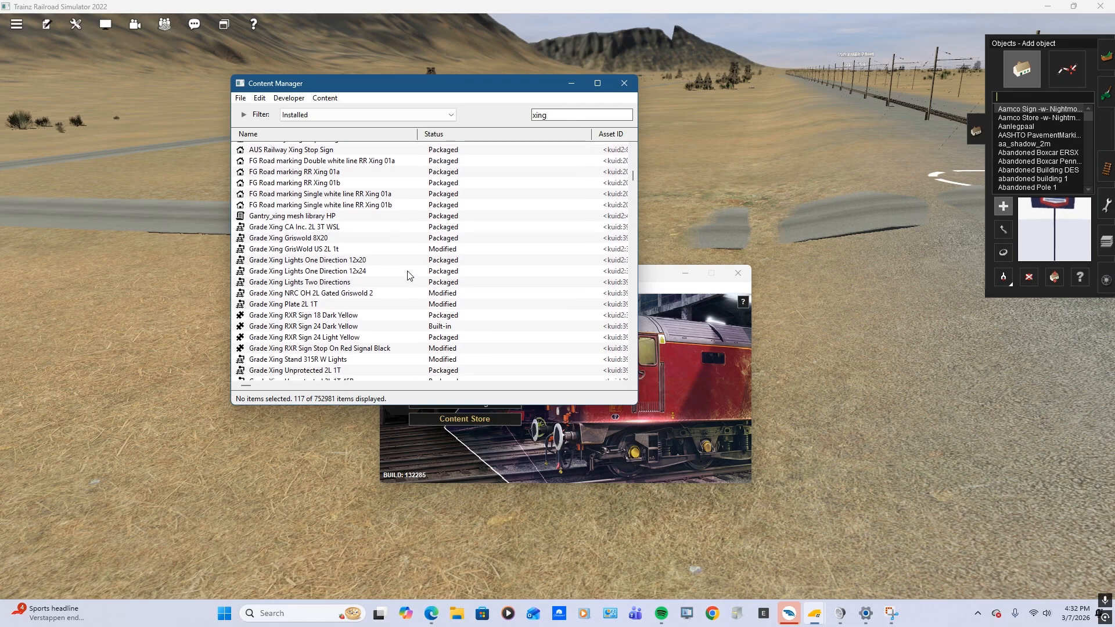
scroll(408, 276, "down", 5)
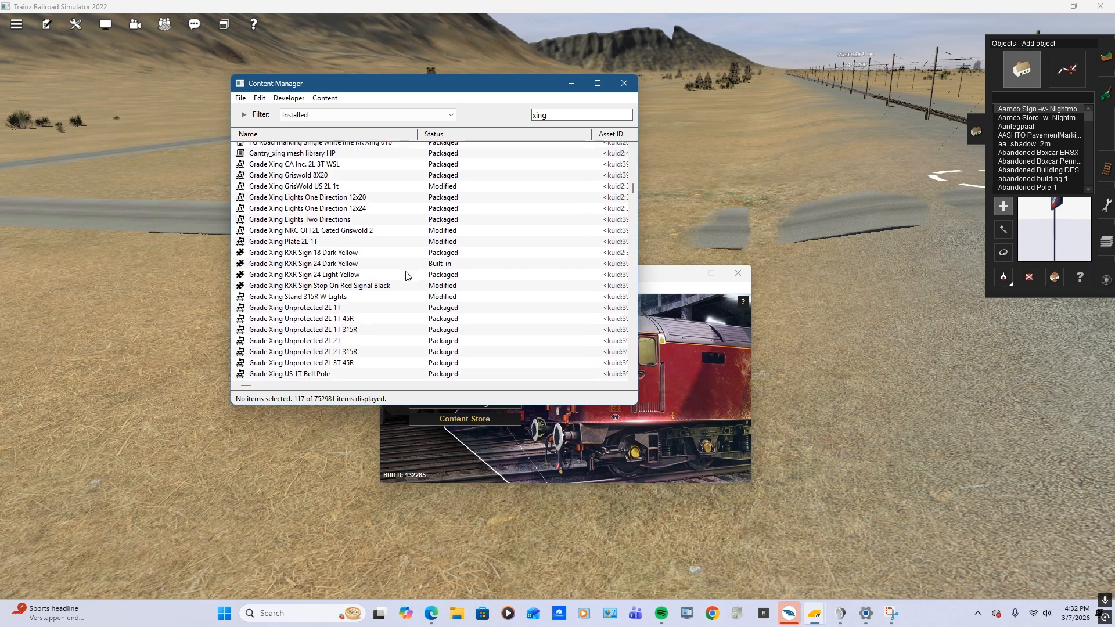
scroll(408, 276, "down", 14)
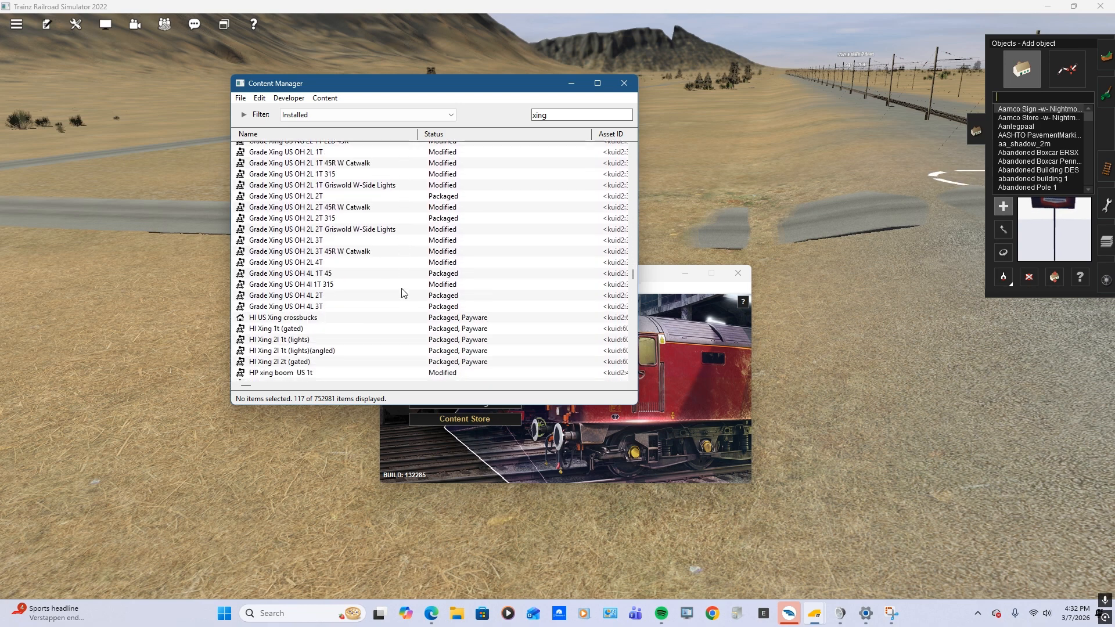
scroll(418, 302, "down", 6)
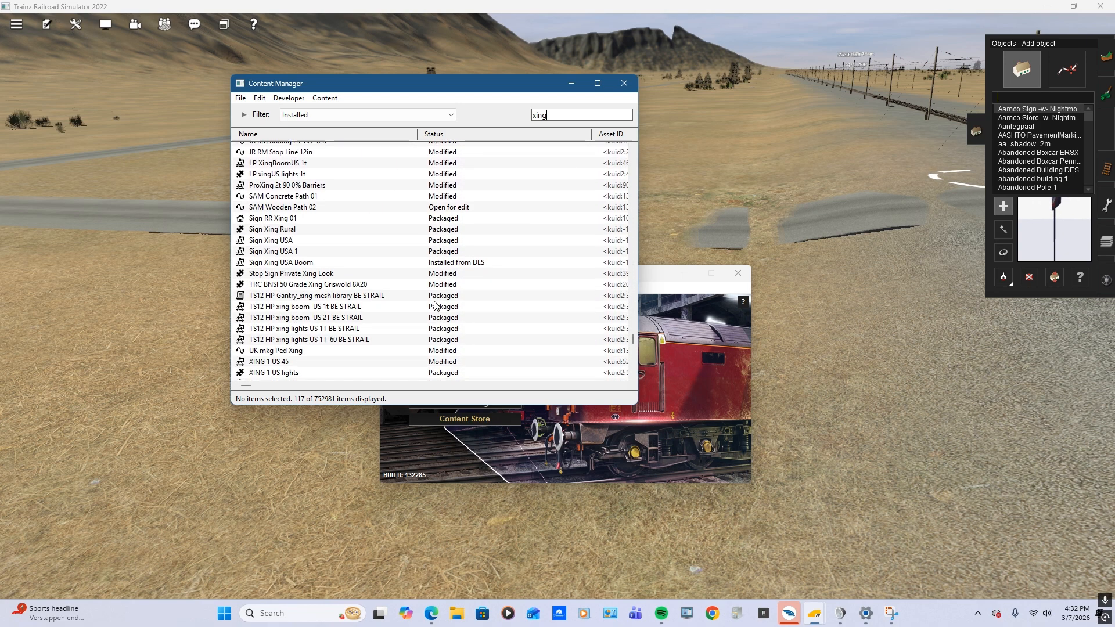
scroll(331, 313, "down", 1)
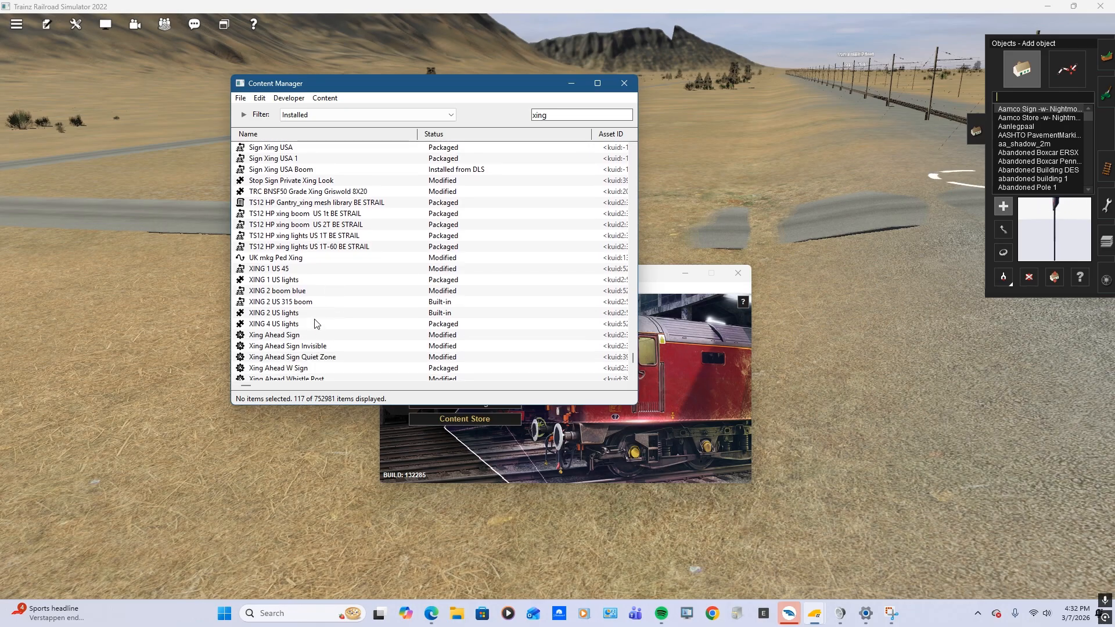
scroll(315, 324, "up", 7)
scroll(319, 305, "down", 3)
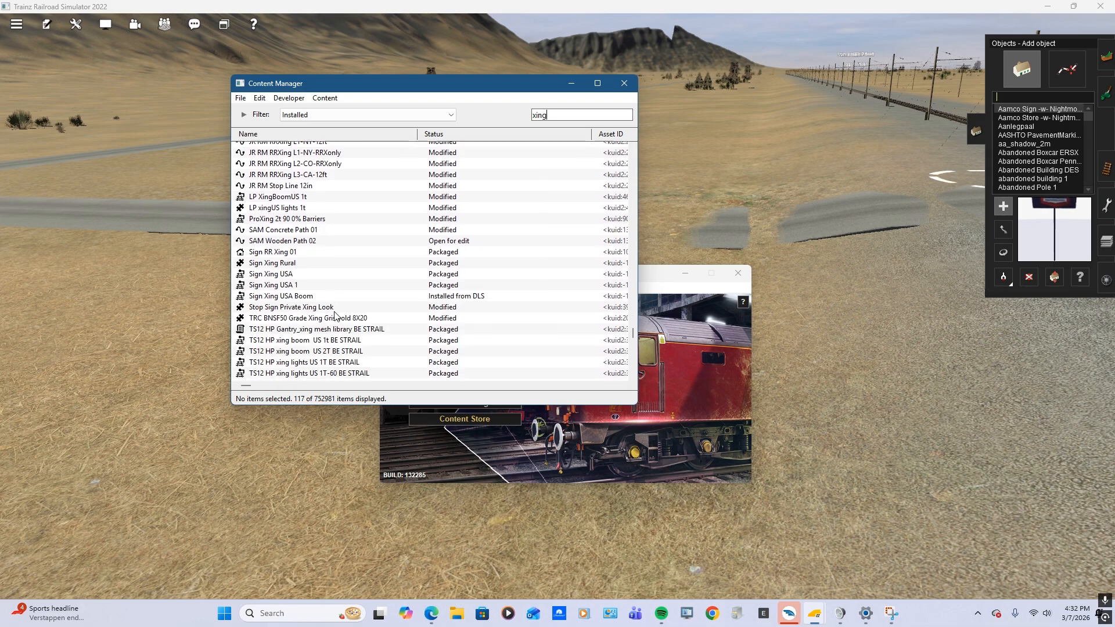
scroll(335, 317, "down", 5)
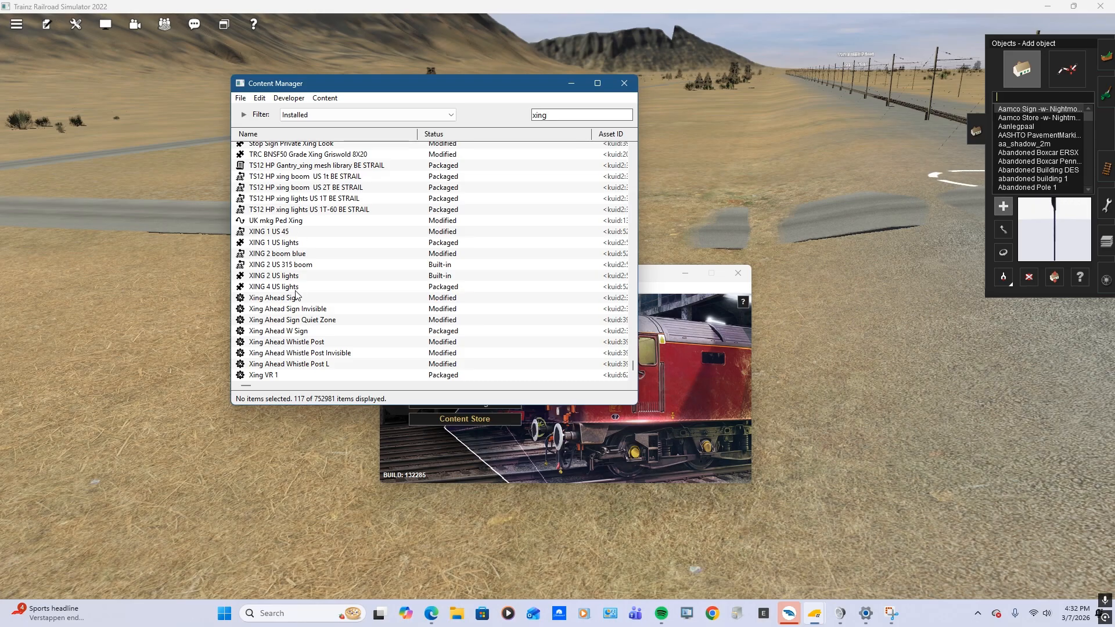
scroll(293, 290, "up", 2)
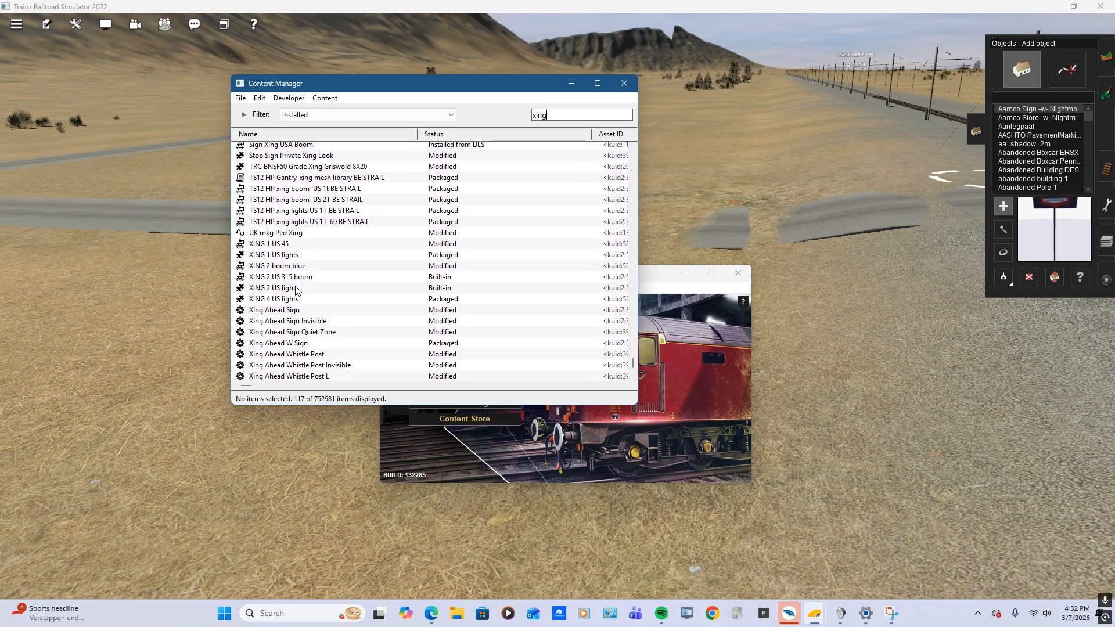
scroll(297, 286, "up", 2)
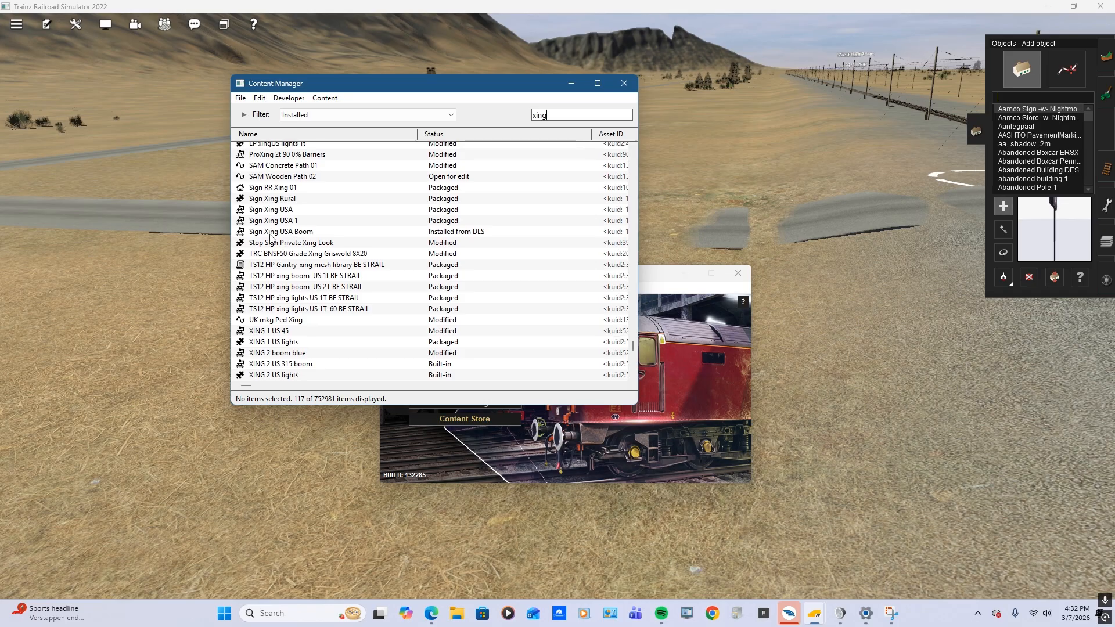
Check the asset details of Sign Xing USA 1 and Sign Xing Rural, closing each details window
double_click(289, 221)
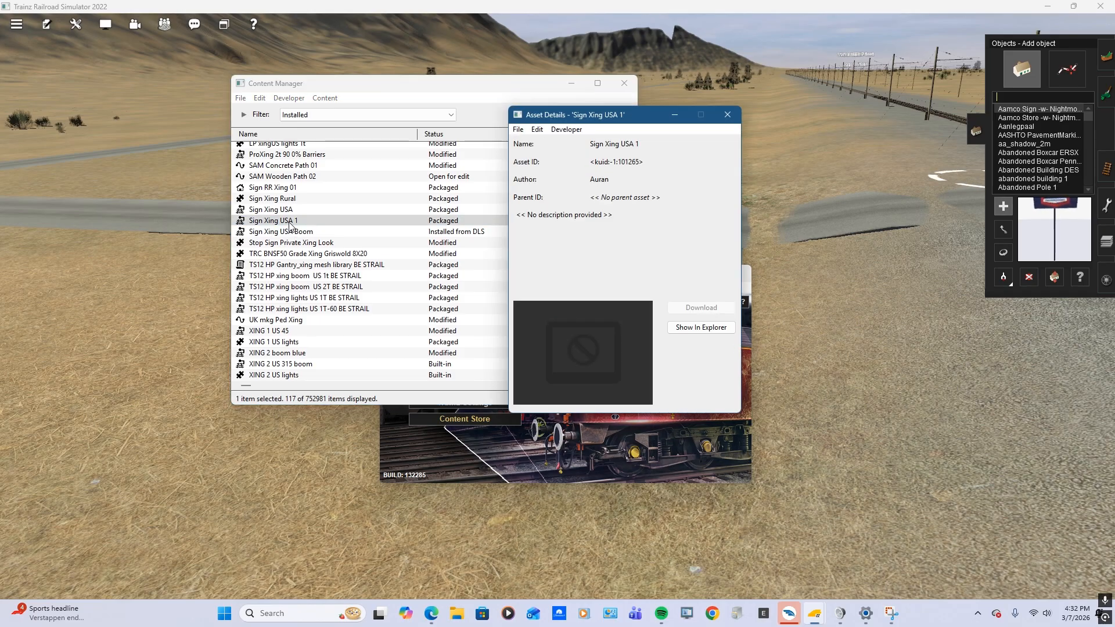
left_click(727, 116)
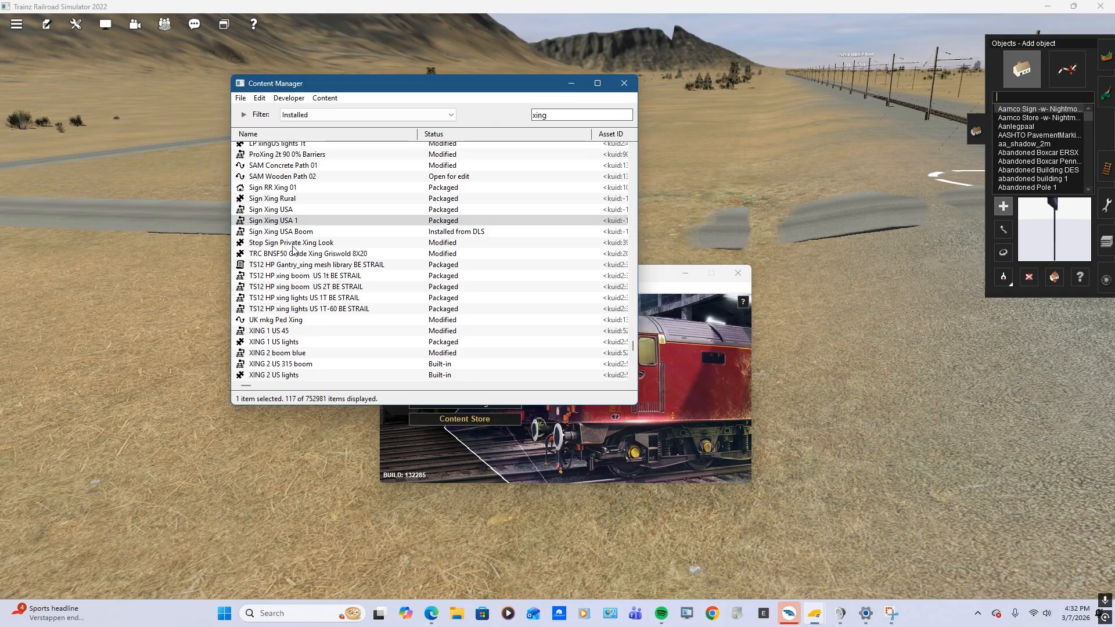
double_click(272, 199)
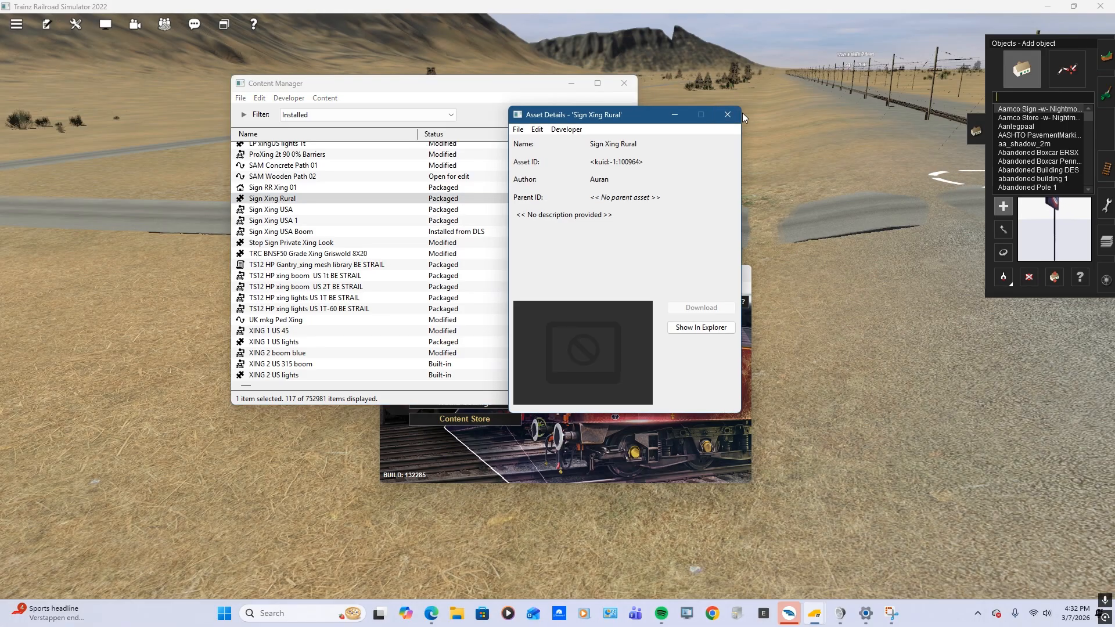
left_click(727, 117)
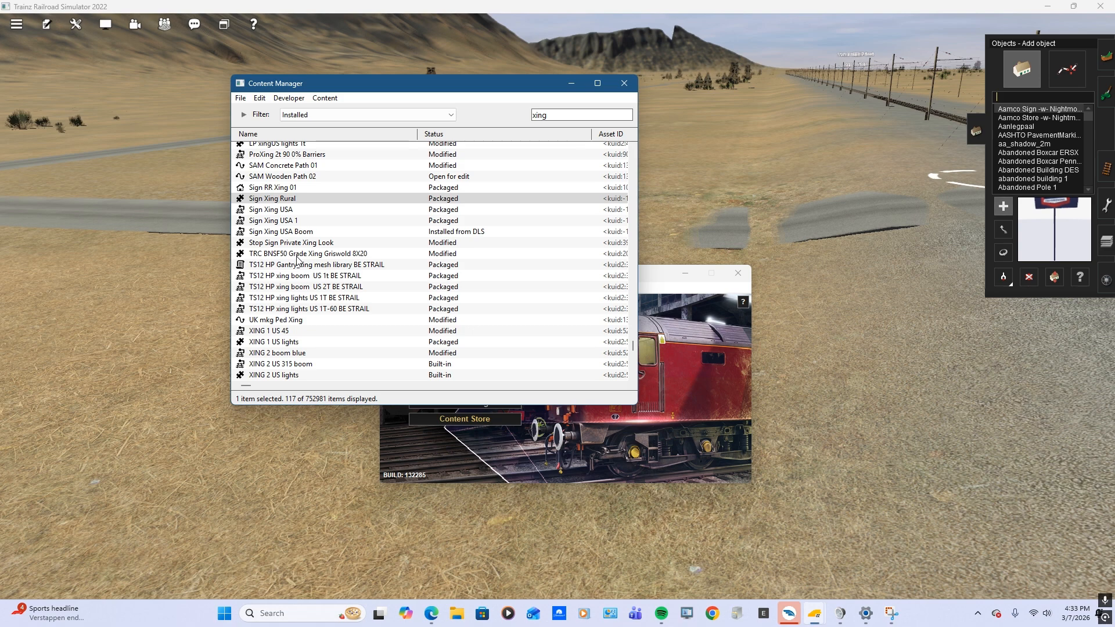
Look back through the xing assets to the Grade Xing US models and check the details of Grade Xing US 1T Bell Pole, closing its window
scroll(298, 259, "up", 3)
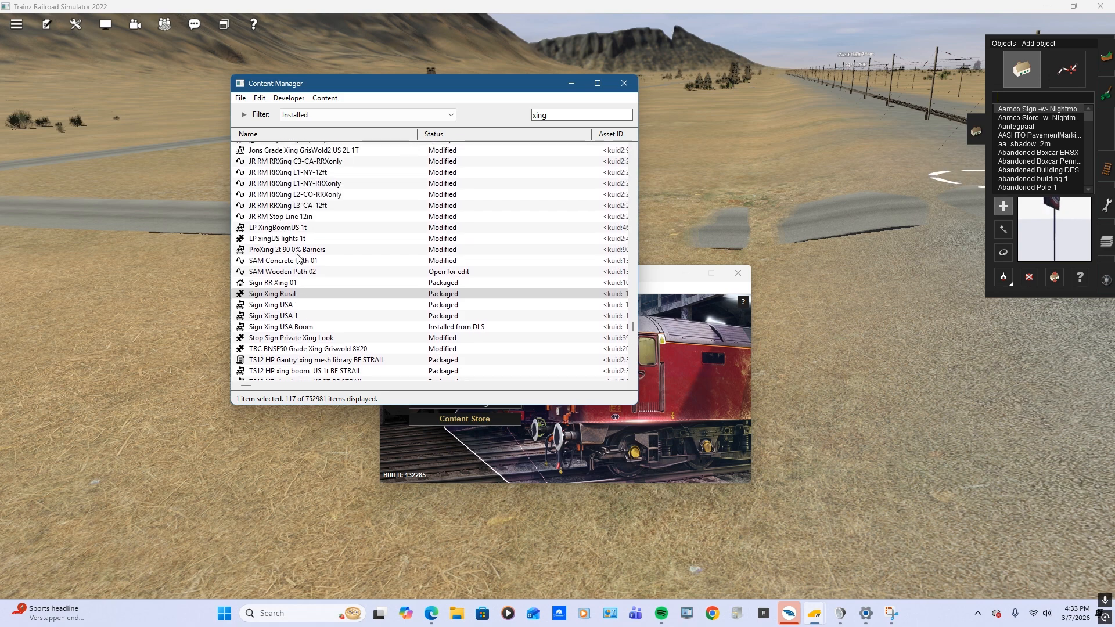
scroll(314, 263, "up", 1)
scroll(332, 266, "up", 5)
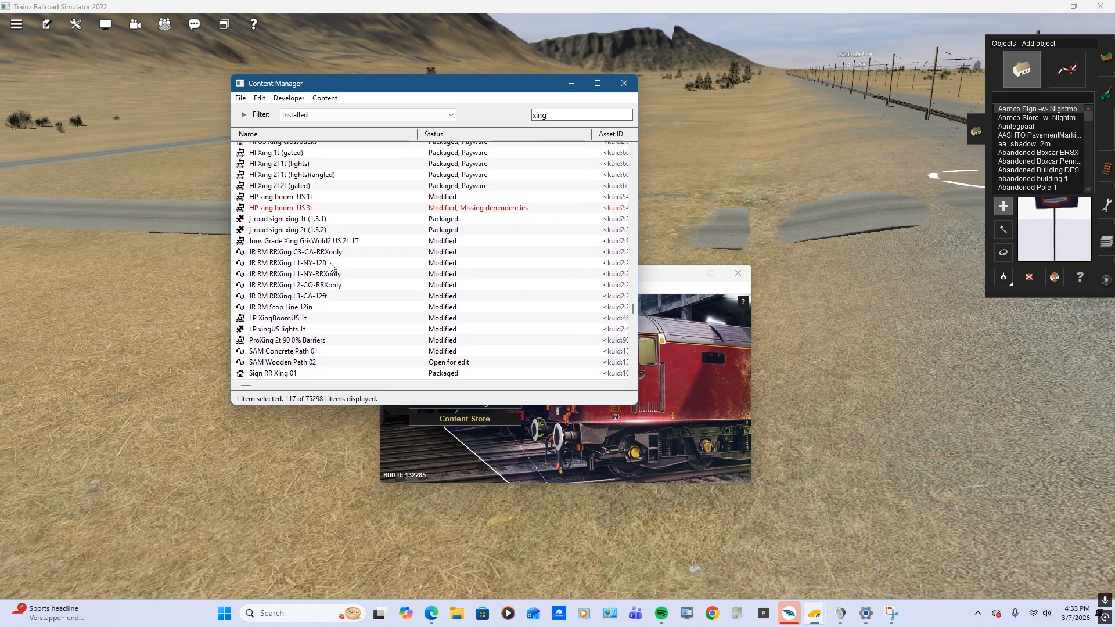
scroll(332, 266, "up", 5)
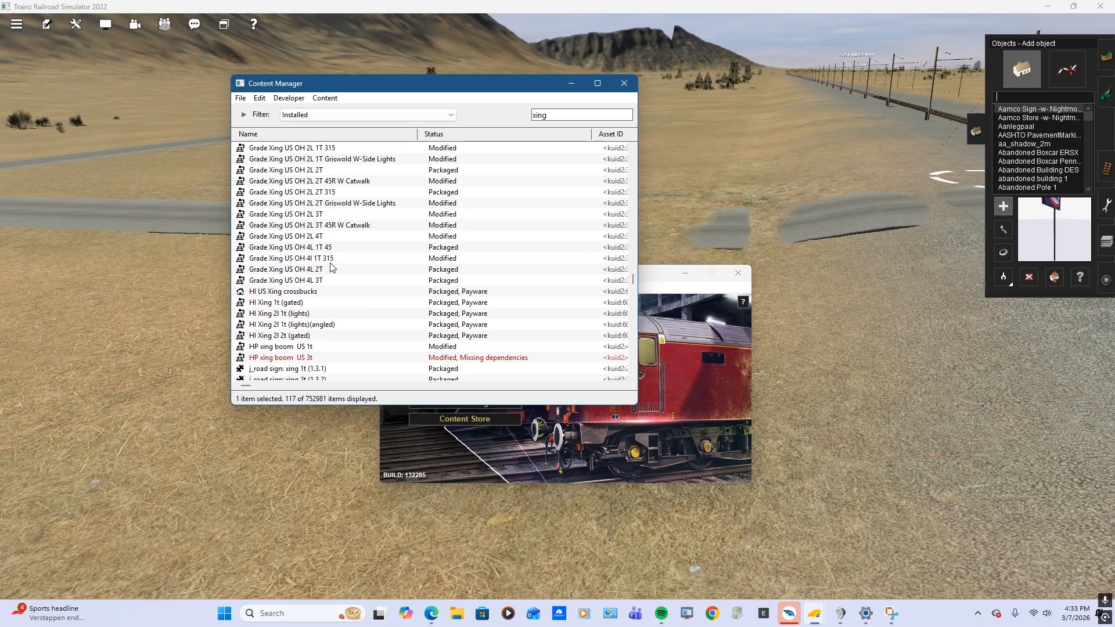
scroll(331, 267, "up", 5)
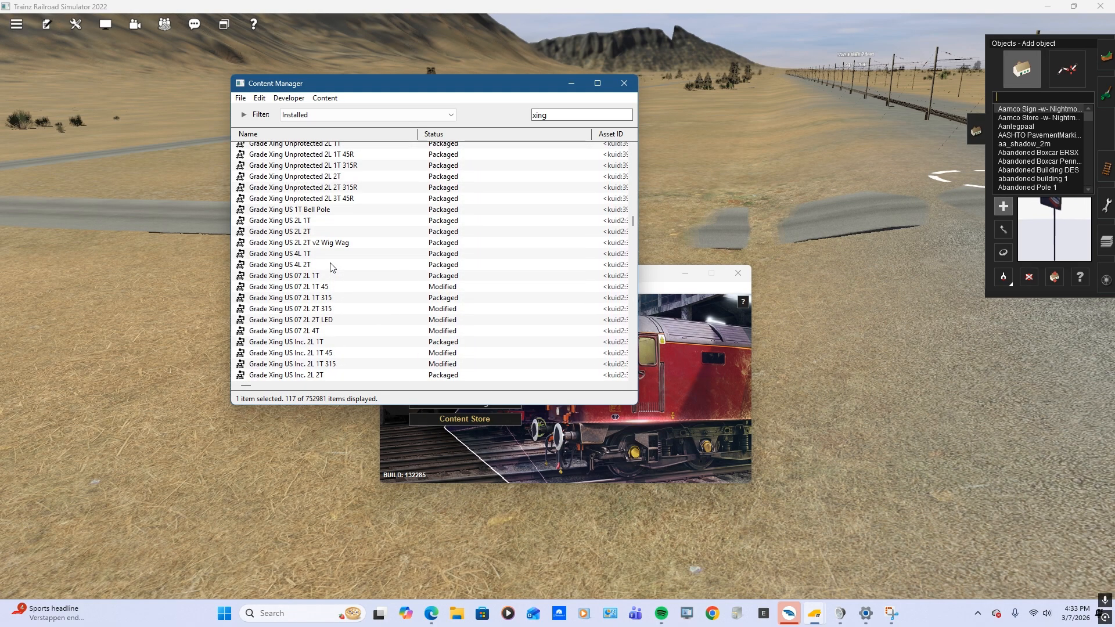
scroll(331, 266, "up", 2)
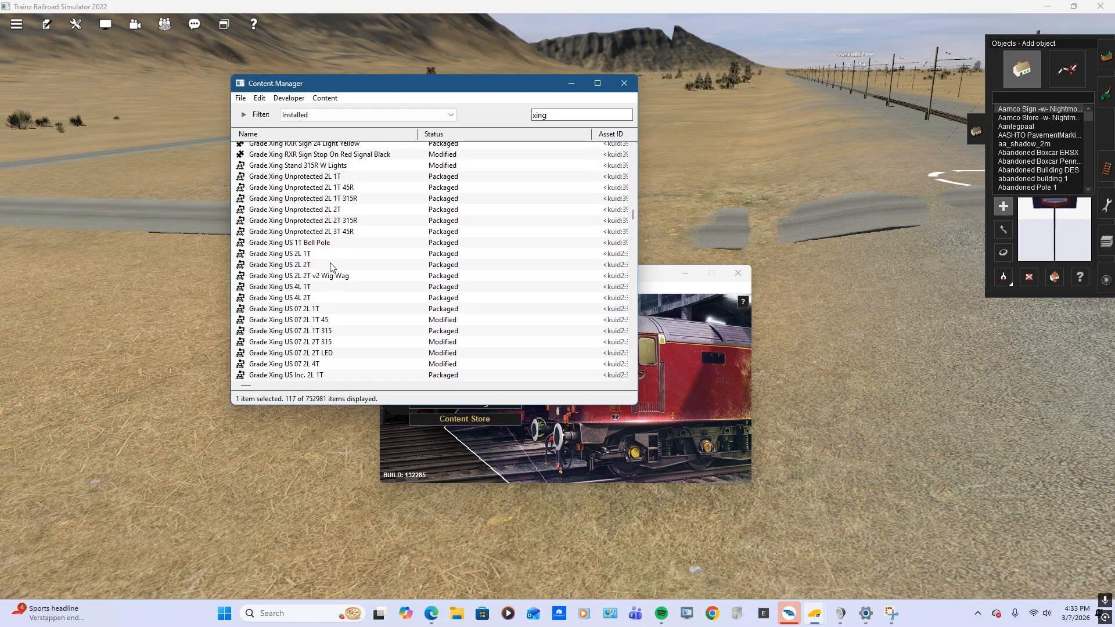
double_click(300, 244)
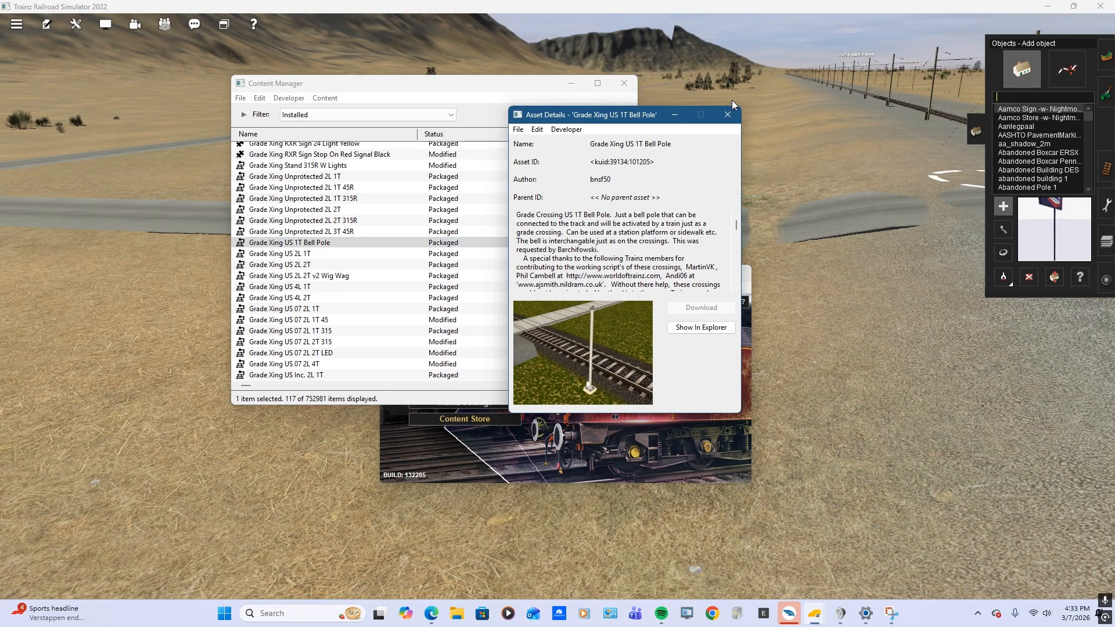
left_click(728, 115)
Review the remaining xing assets up to the start of the list, and search the installed assets for "boom" instead
scroll(322, 255, "up", 2)
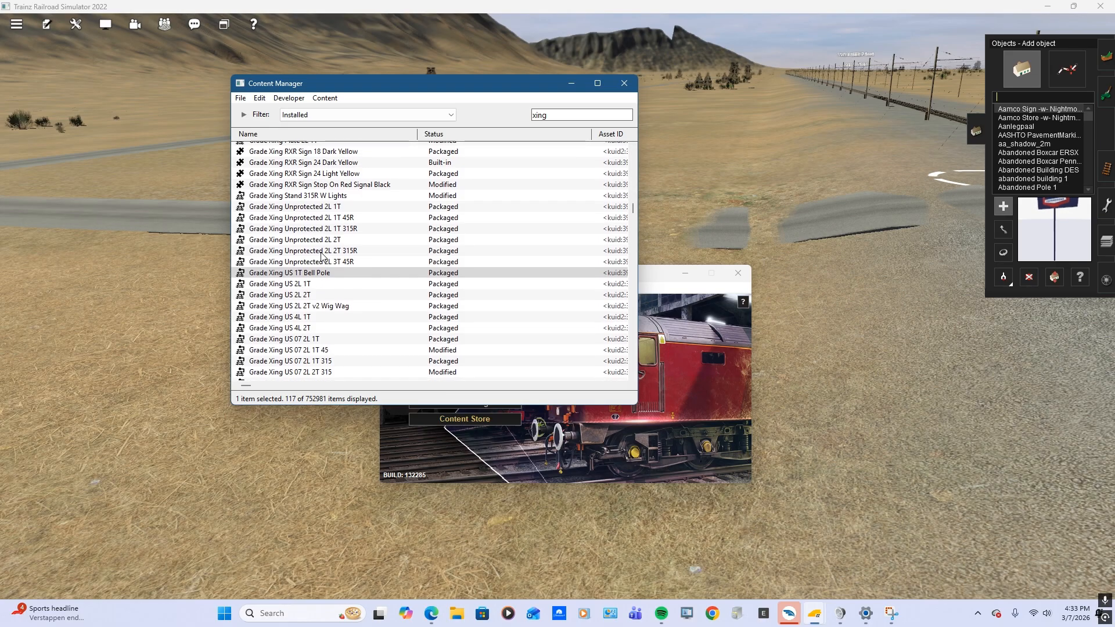
scroll(321, 255, "up", 3)
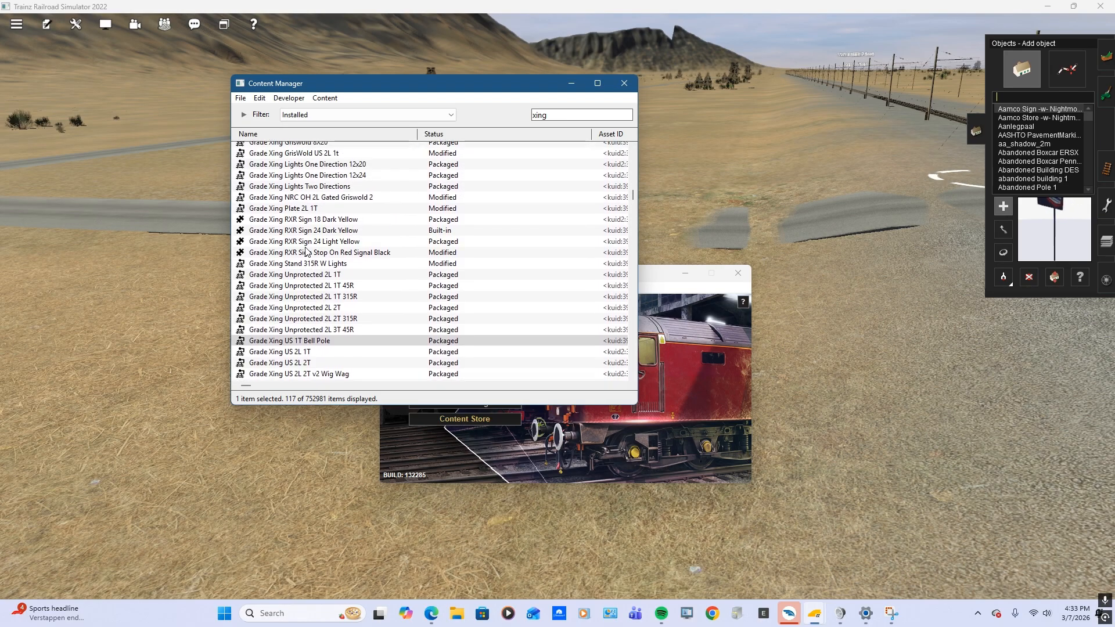
scroll(291, 258, "up", 4)
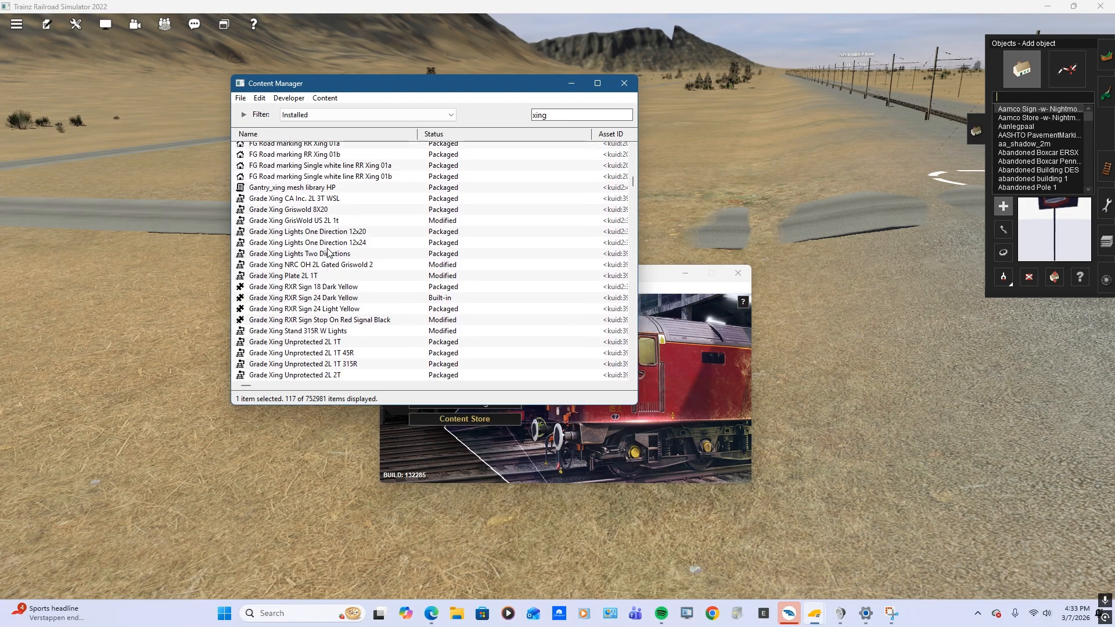
scroll(323, 246, "up", 5)
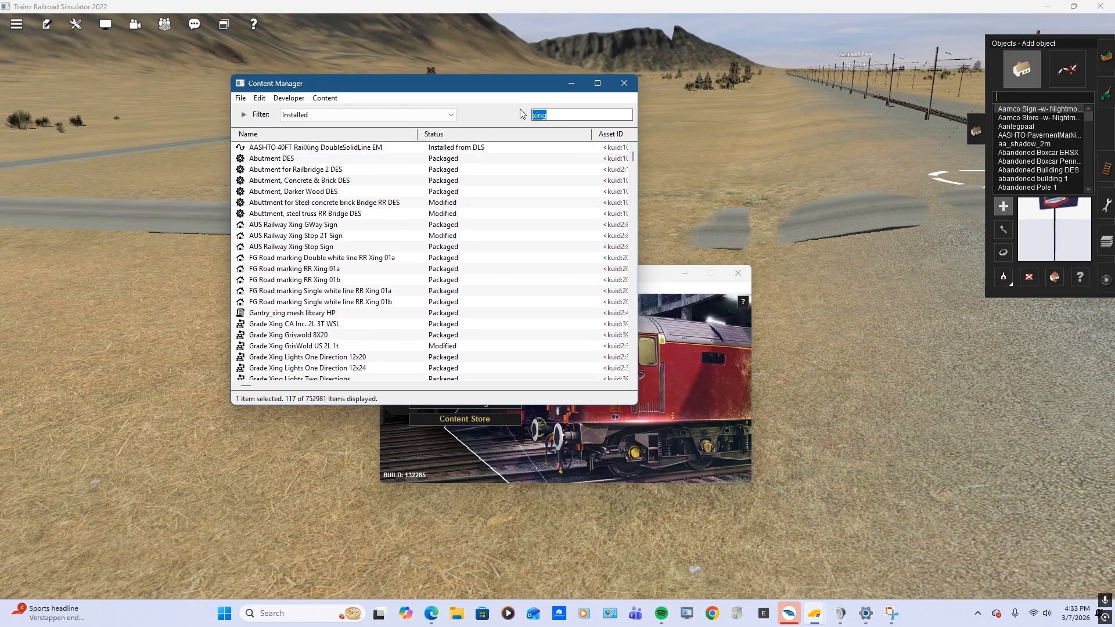
type("boom")
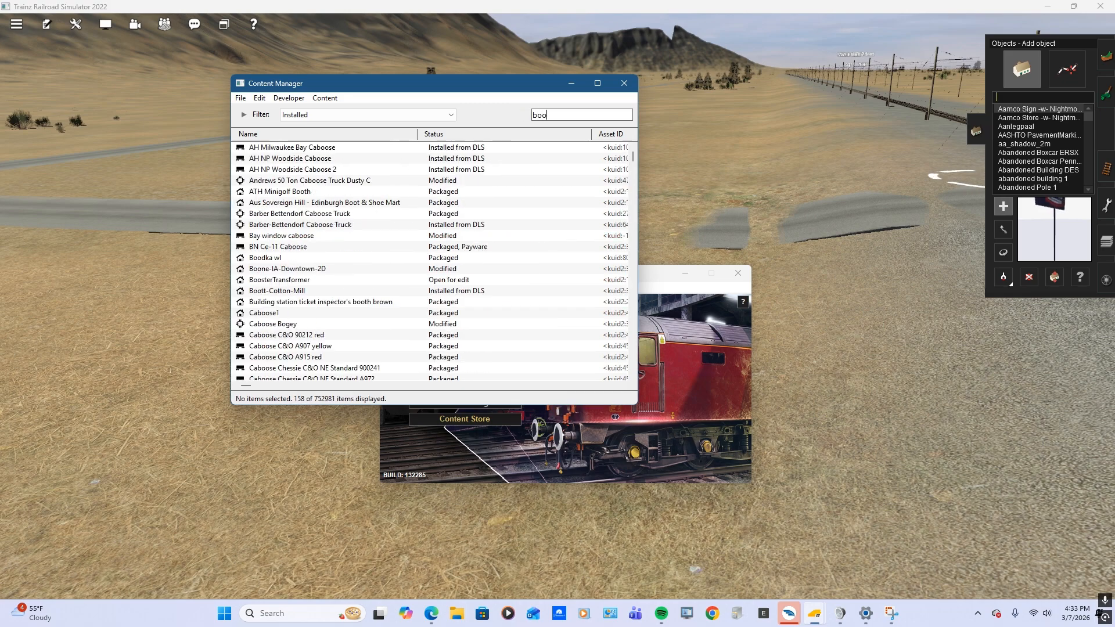
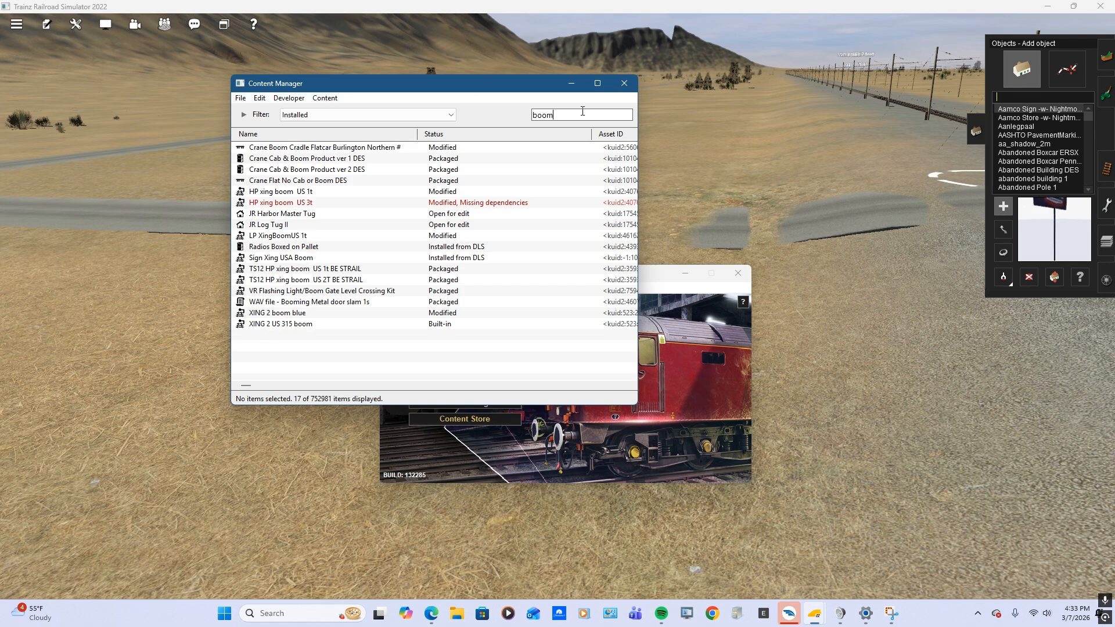
Search the installed assets for "single" and examine the whole list for a single-track road crossing
left_click_drag(582, 111, 466, 112)
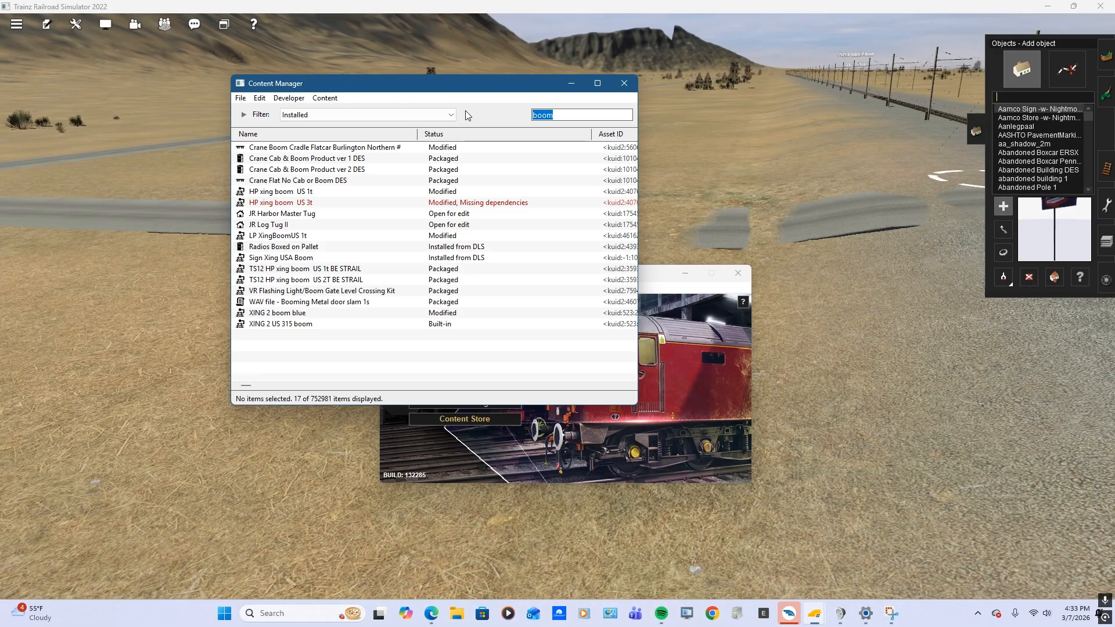
type("single")
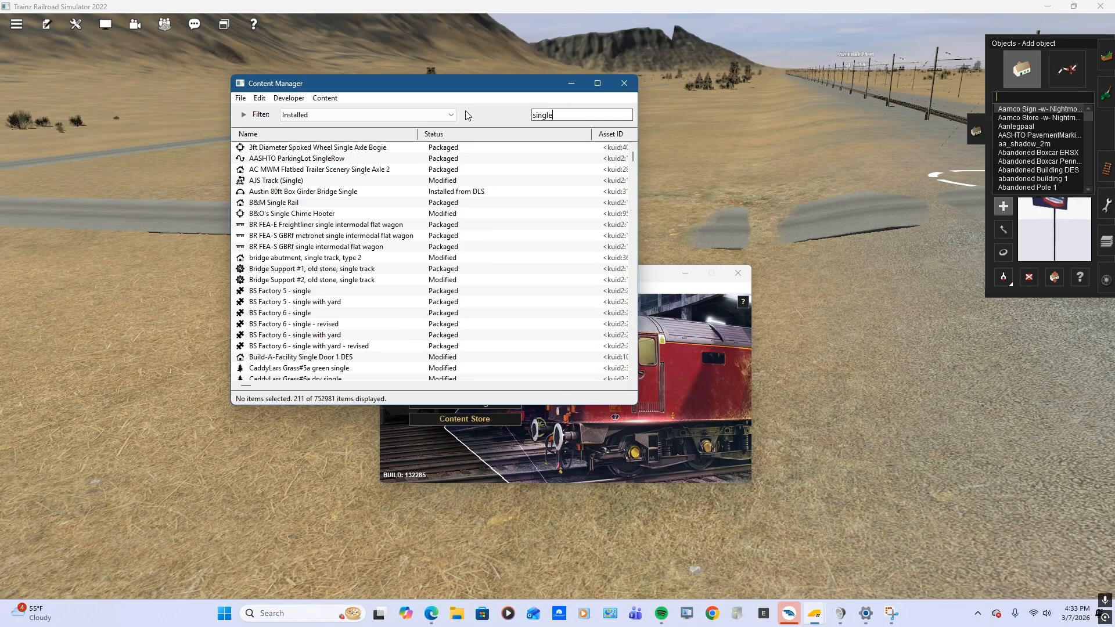
scroll(415, 203, "down", 3)
scroll(415, 202, "down", 7)
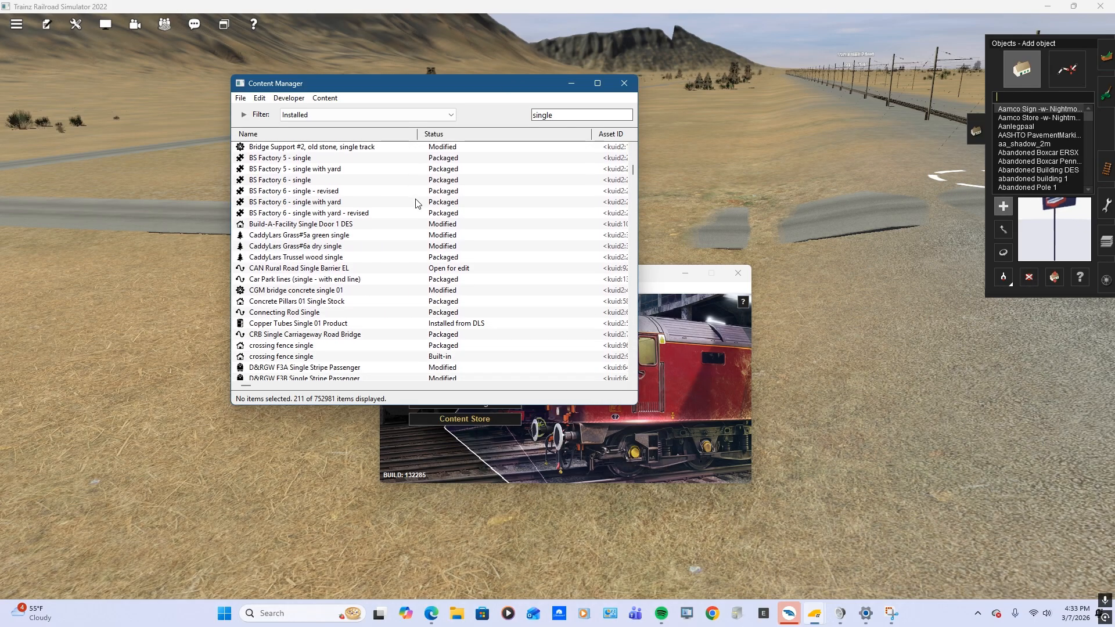
scroll(393, 270, "down", 3)
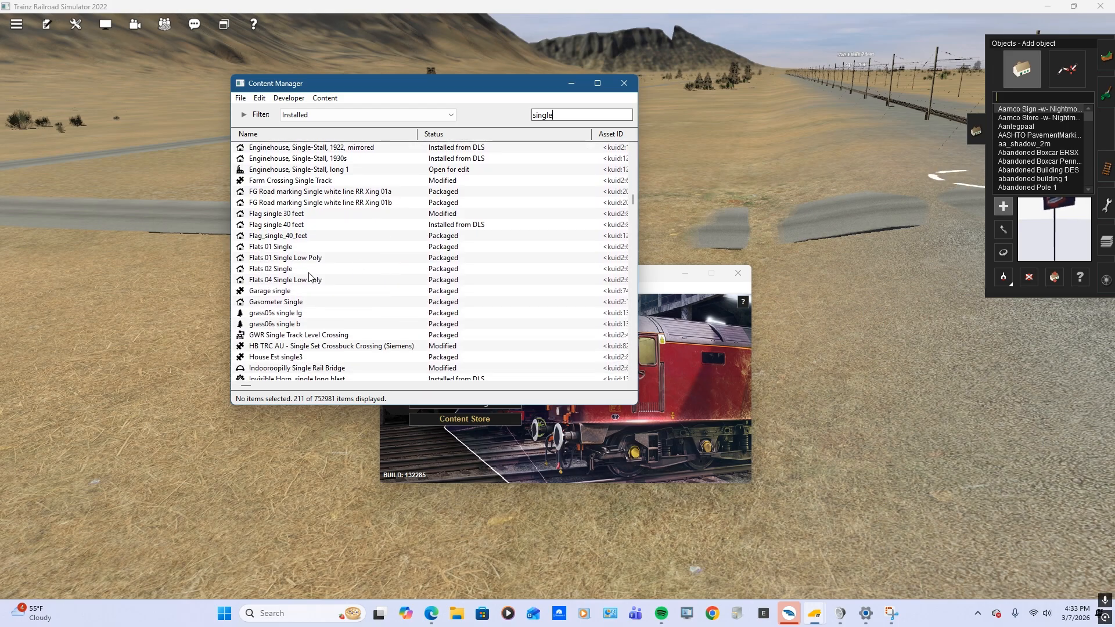
scroll(310, 278, "down", 4)
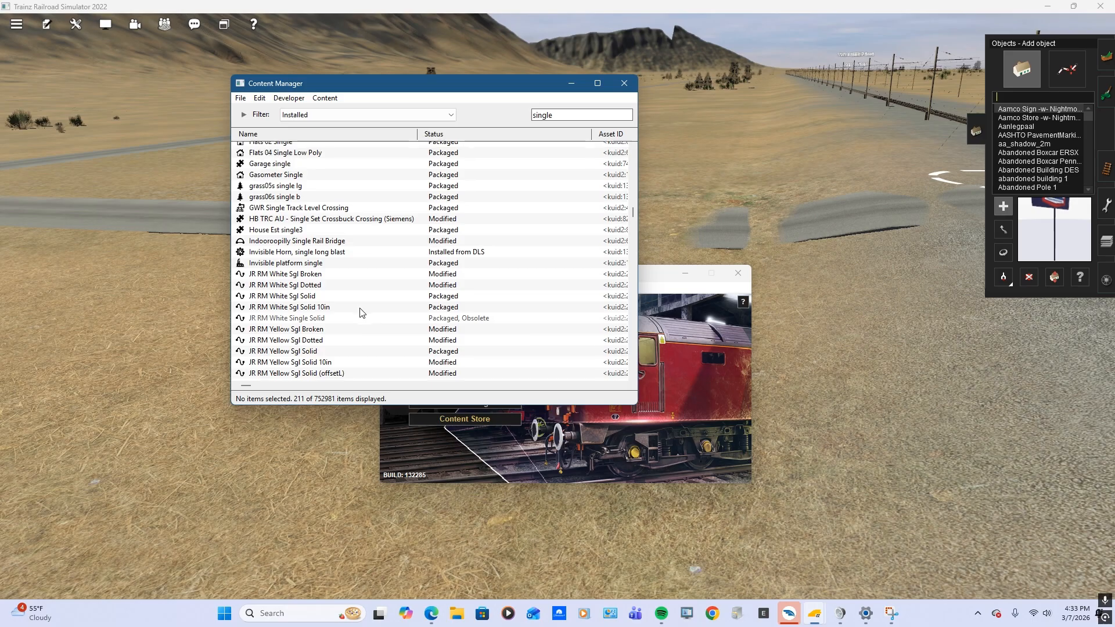
scroll(361, 313, "down", 15)
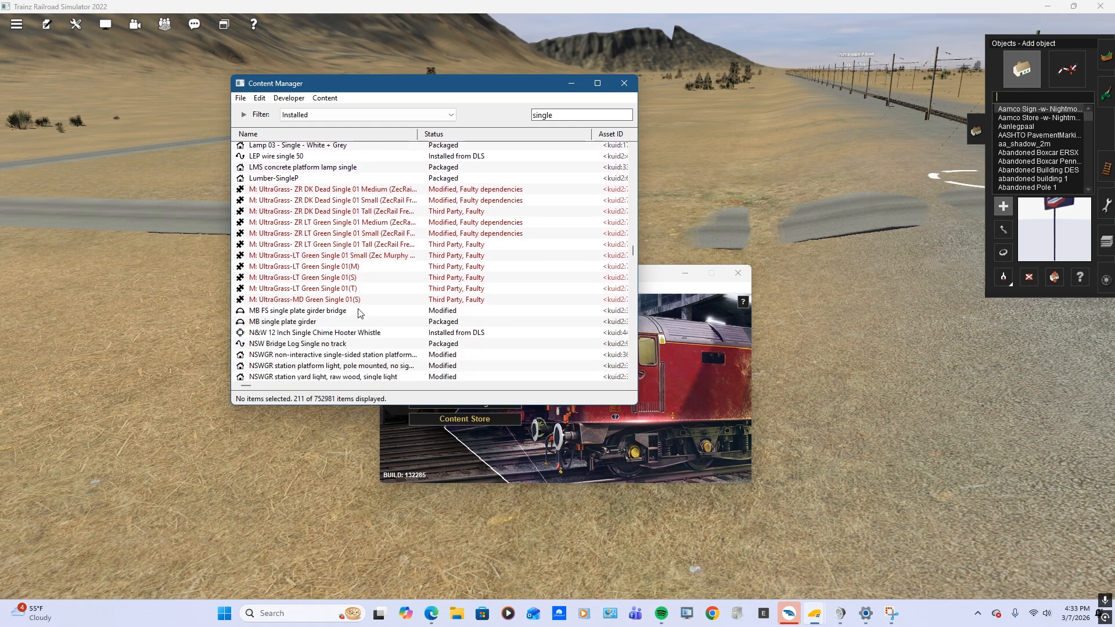
scroll(359, 314, "down", 11)
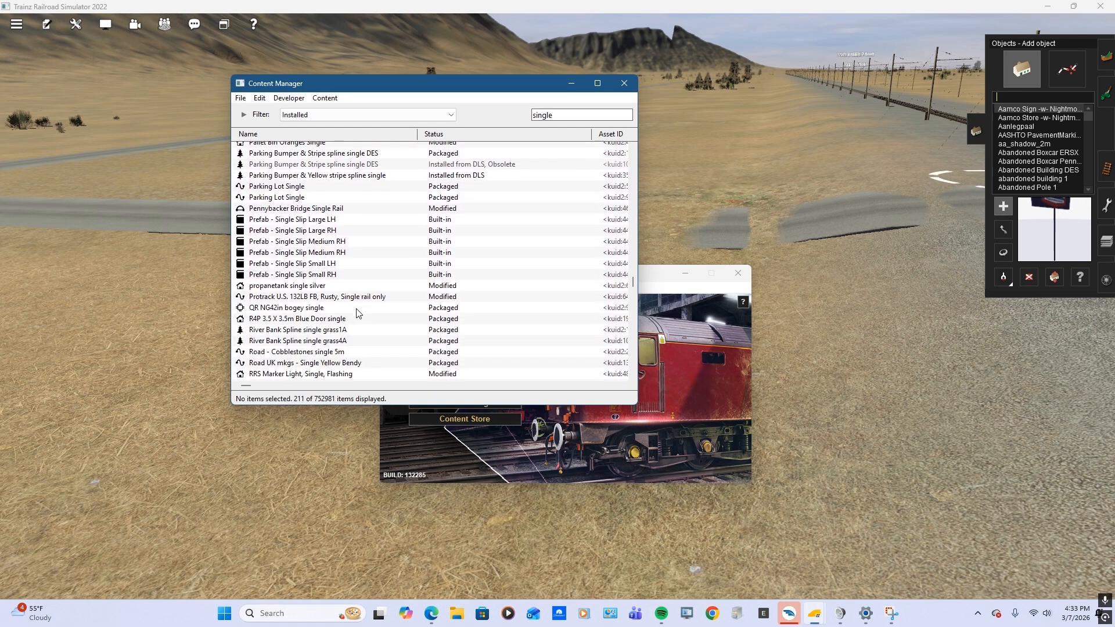
scroll(358, 314, "down", 8)
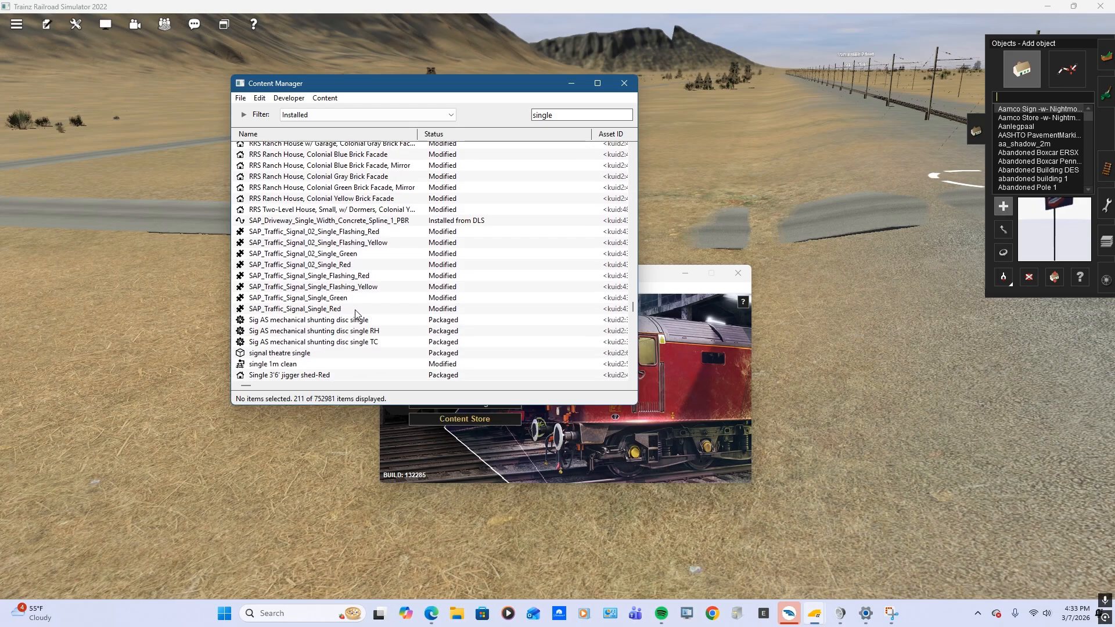
scroll(356, 314, "down", 8)
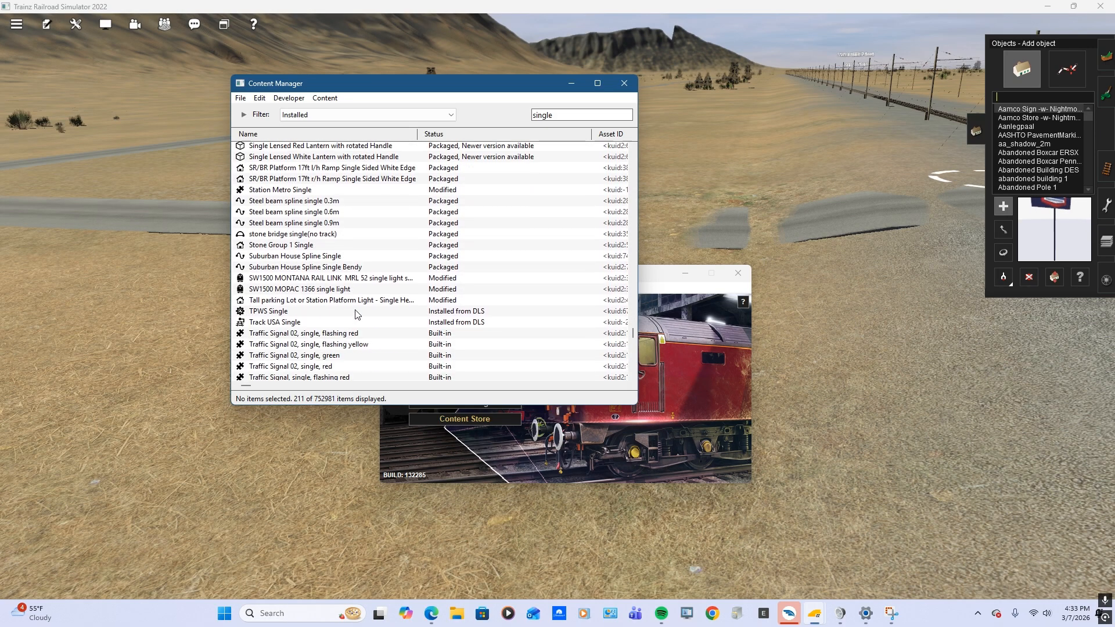
scroll(356, 314, "down", 9)
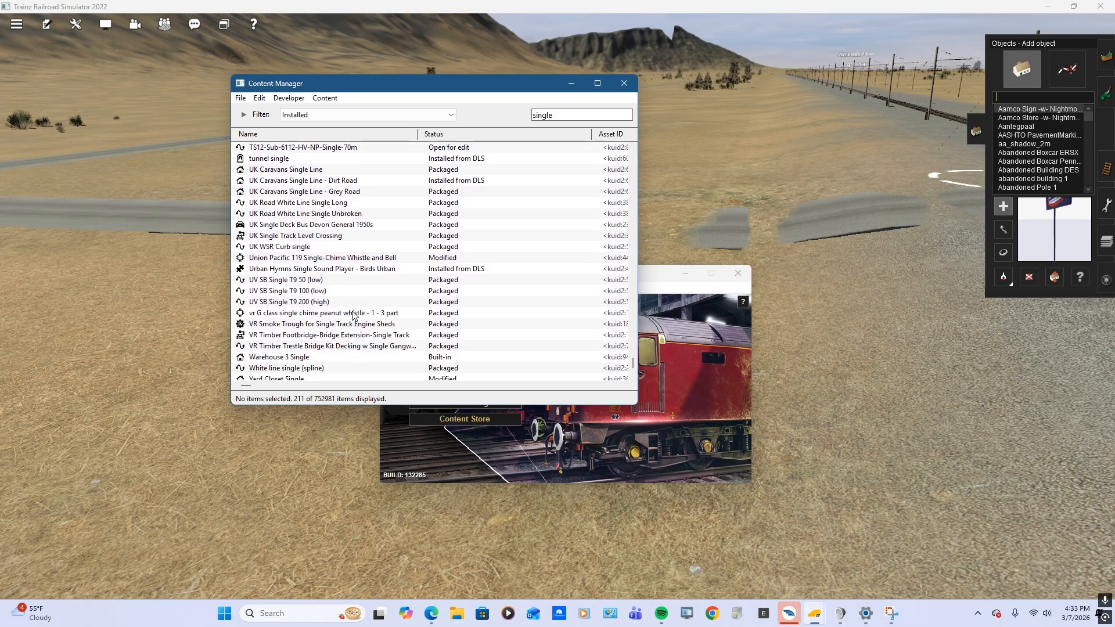
scroll(354, 315, "down", 2)
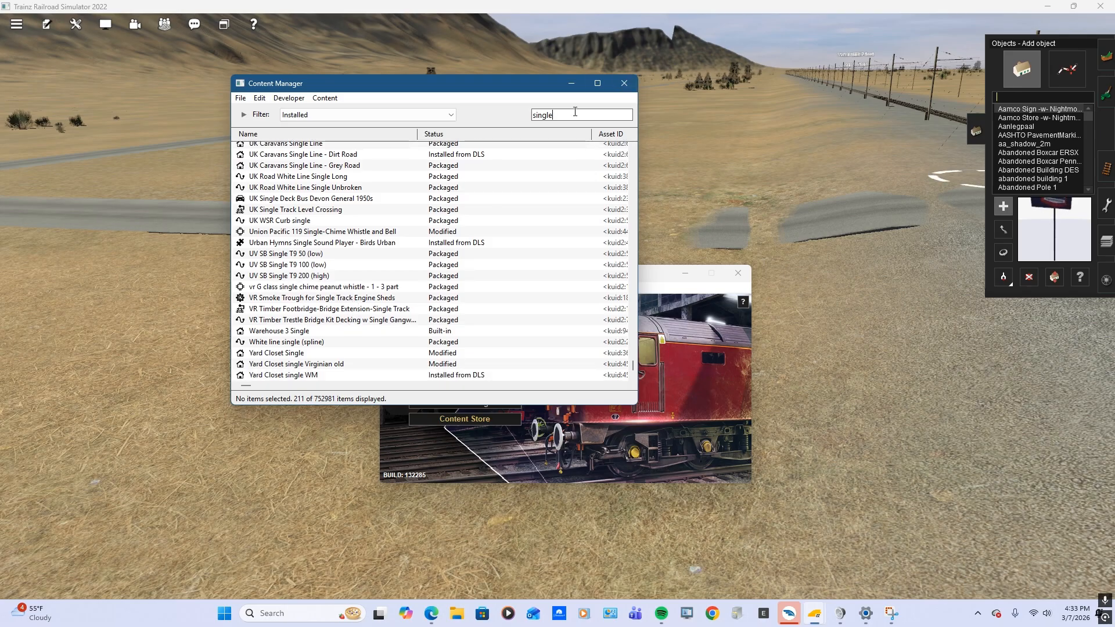
Narrow the installed assets to US boom-gate crossings by searching for "us boom"
left_click_drag(574, 112, 519, 120)
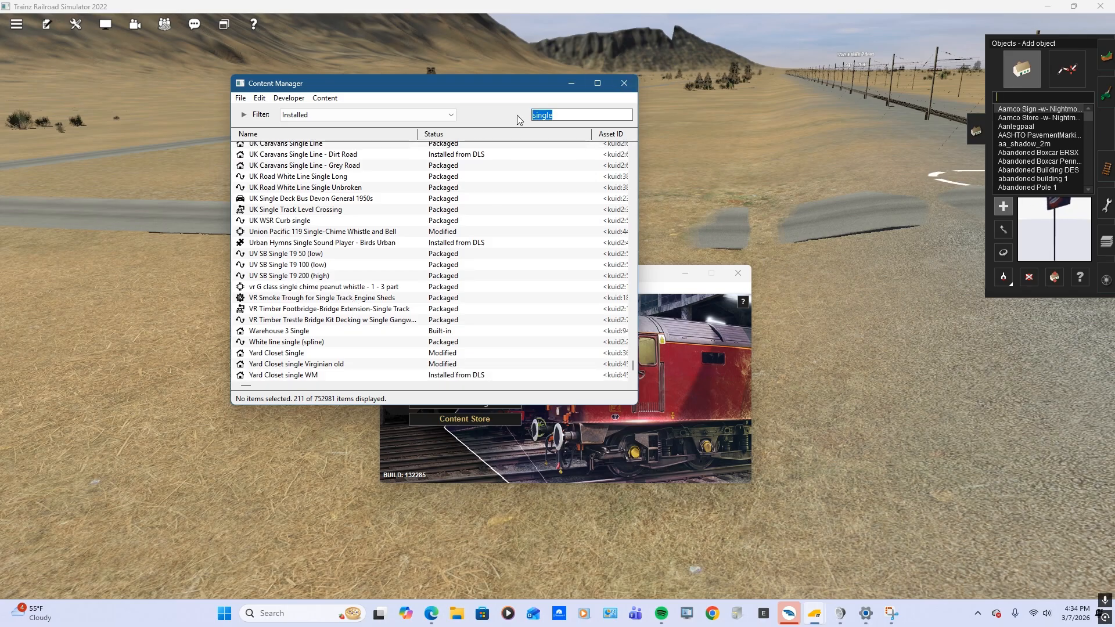
type("us")
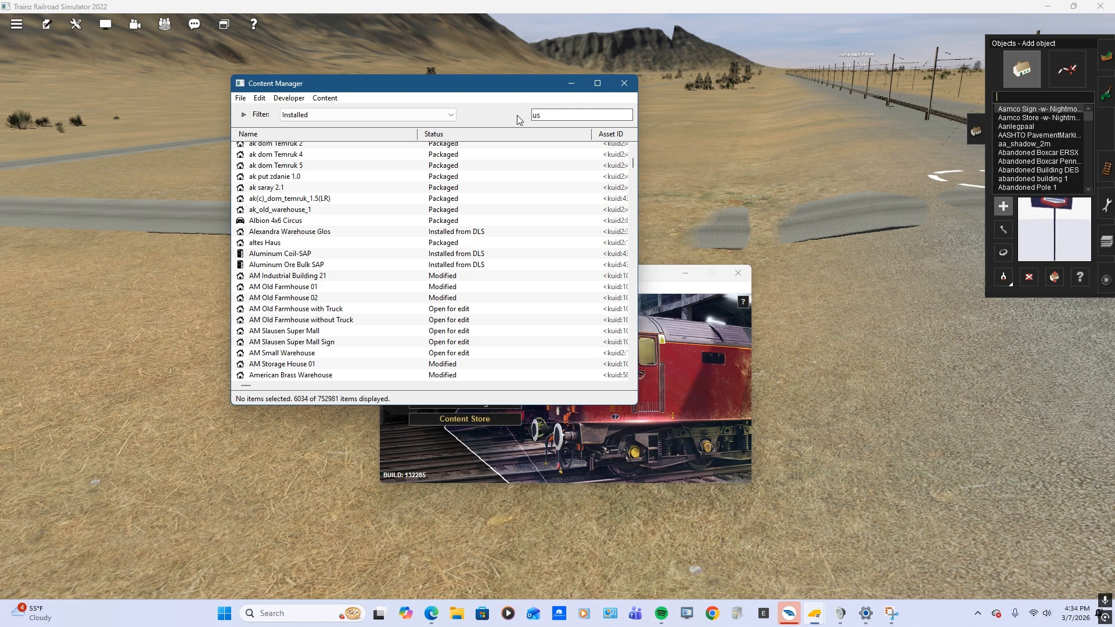
type(" x")
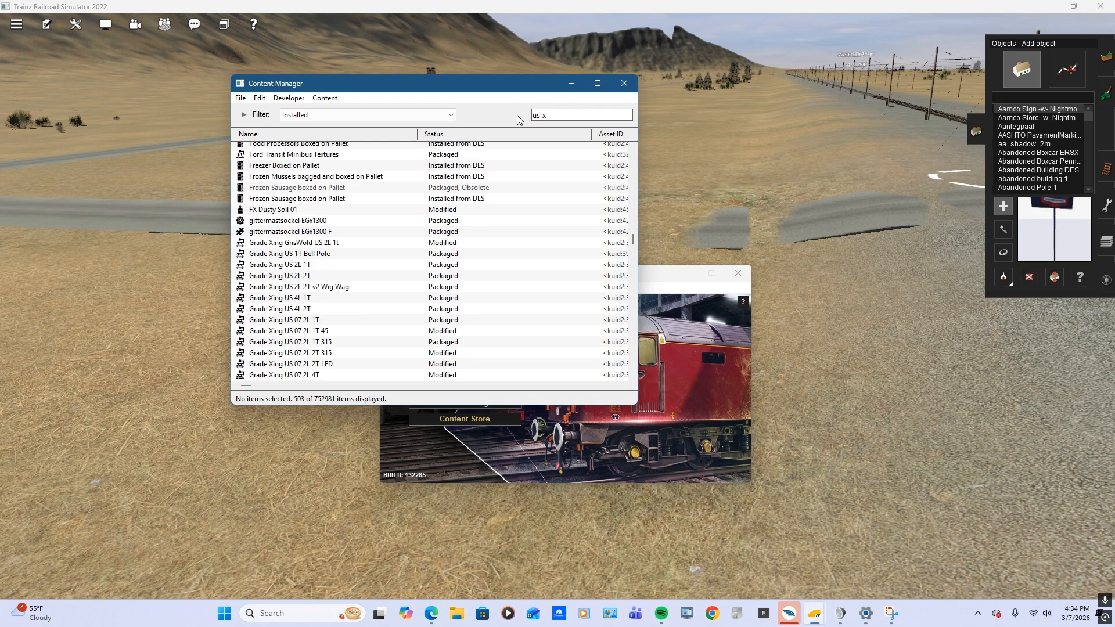
key("BackSpace")
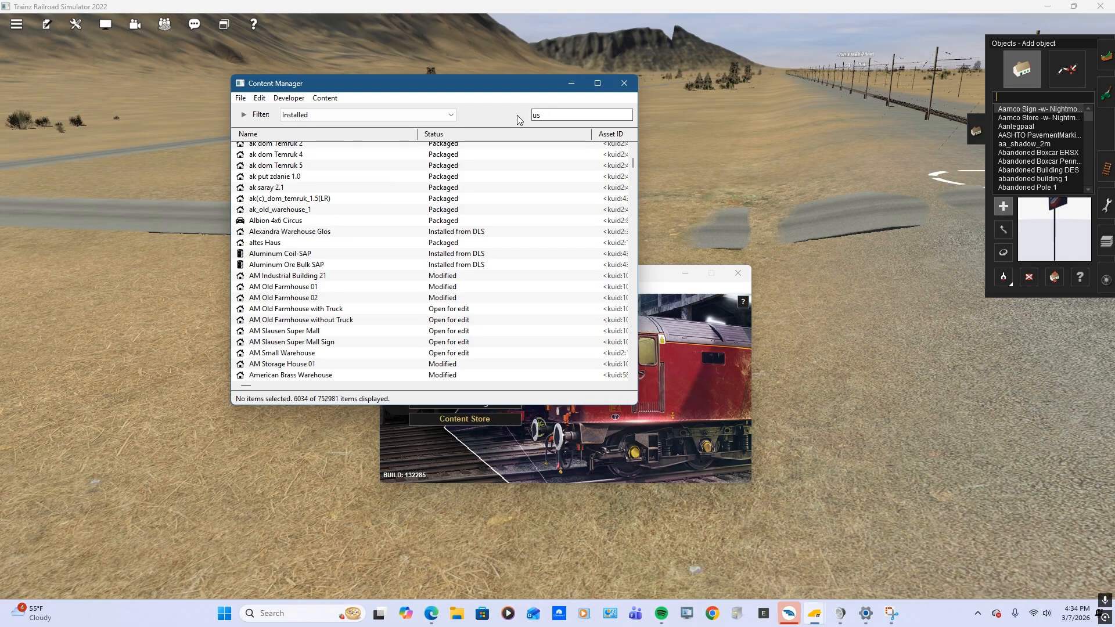
type("boom")
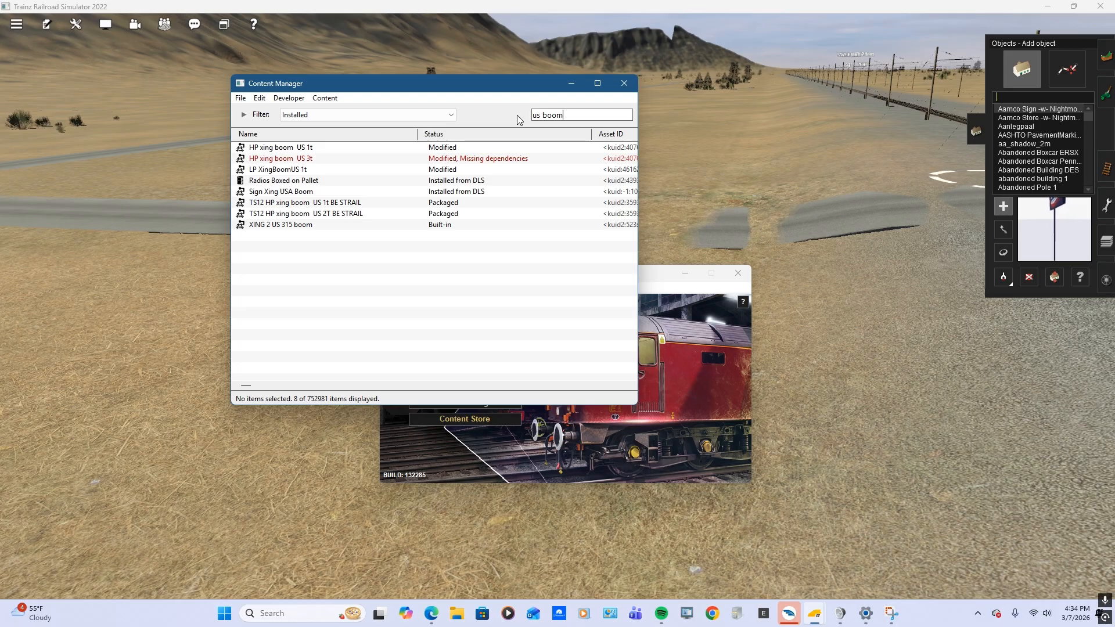
Check the asset details of Sign Xing USA Boom and TS12 HP xing boom US 1t BE STRAIL, closing each details window
double_click(277, 193)
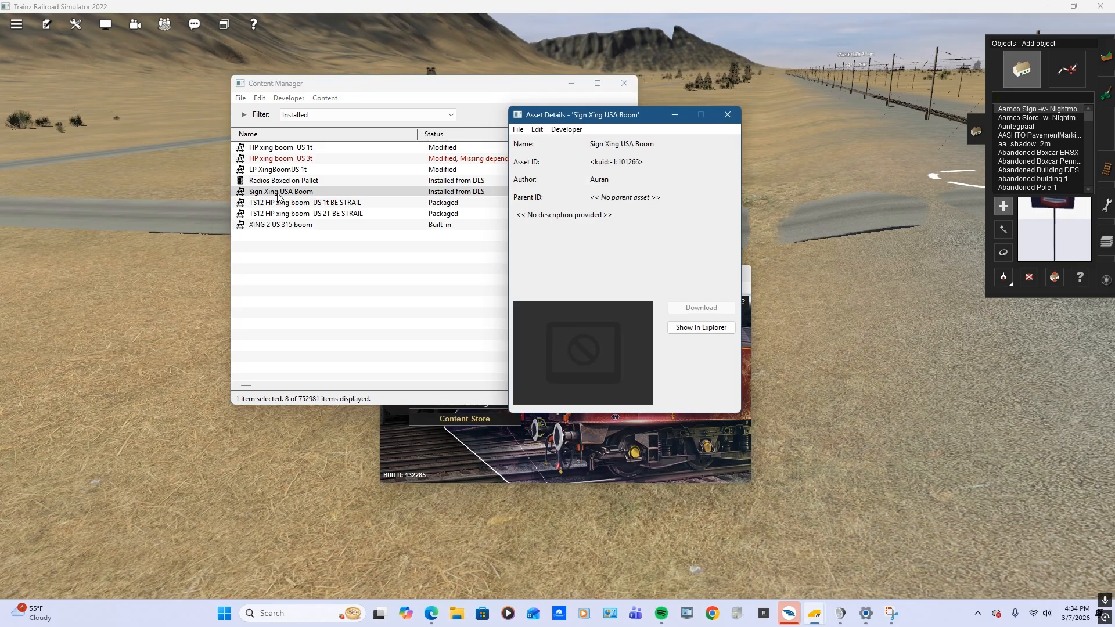
left_click(727, 115)
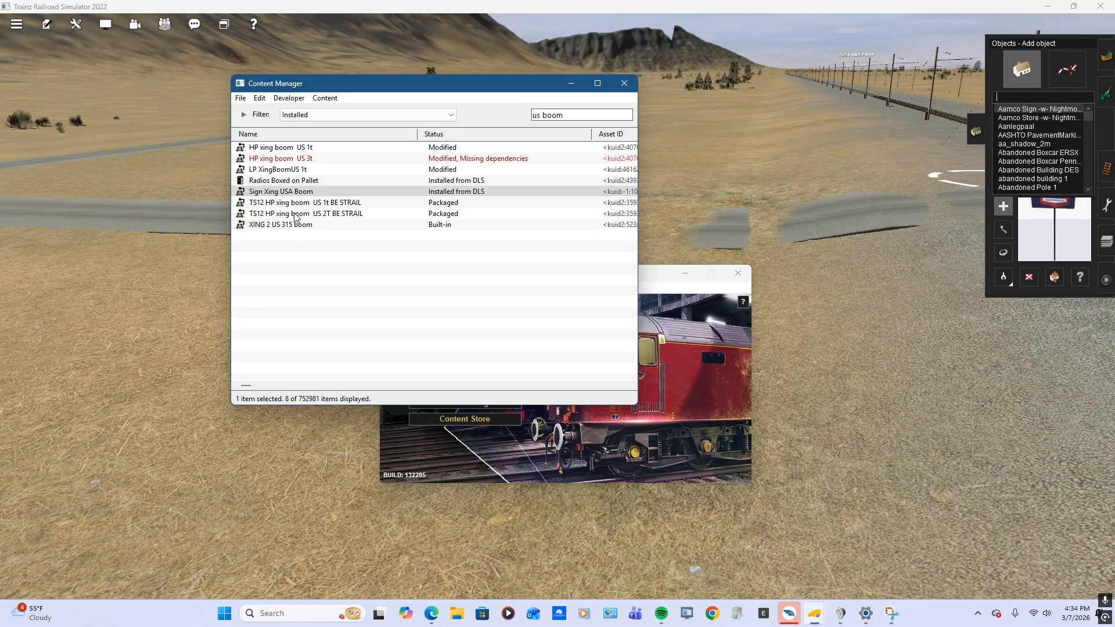
double_click(316, 204)
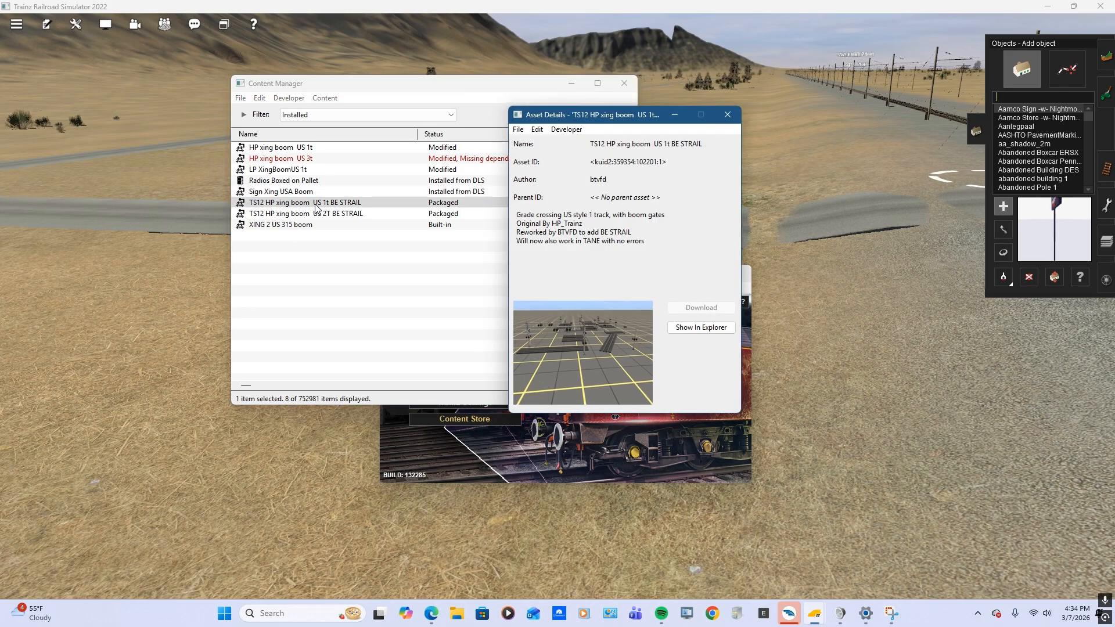
left_click(728, 116)
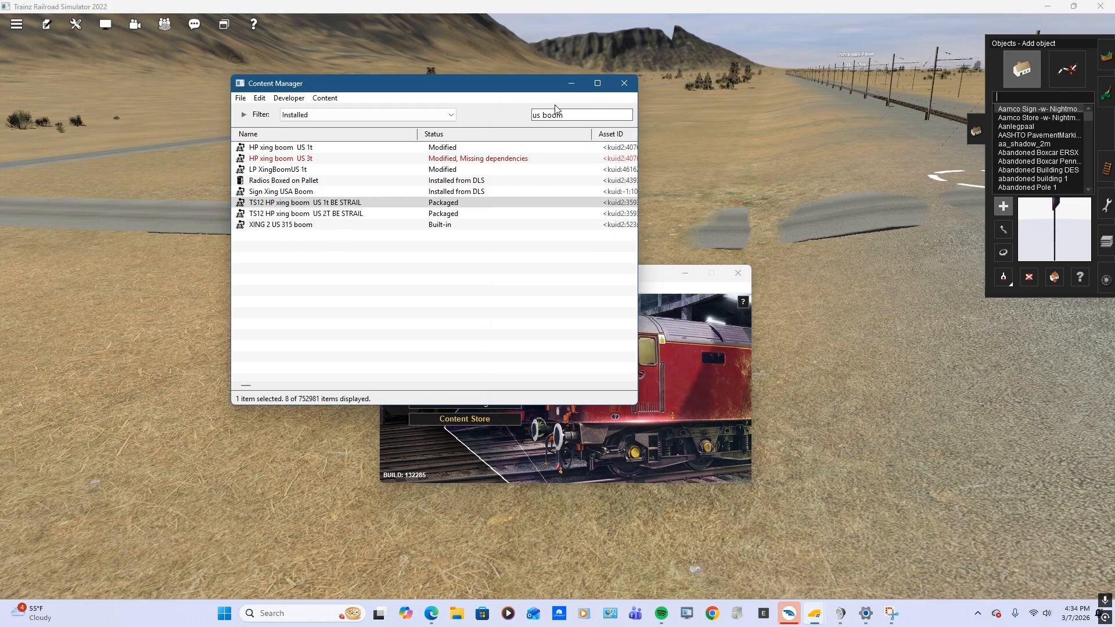
Replace the search text with "crossing" to list the installed crossing assets
left_click_drag(573, 115, 485, 113)
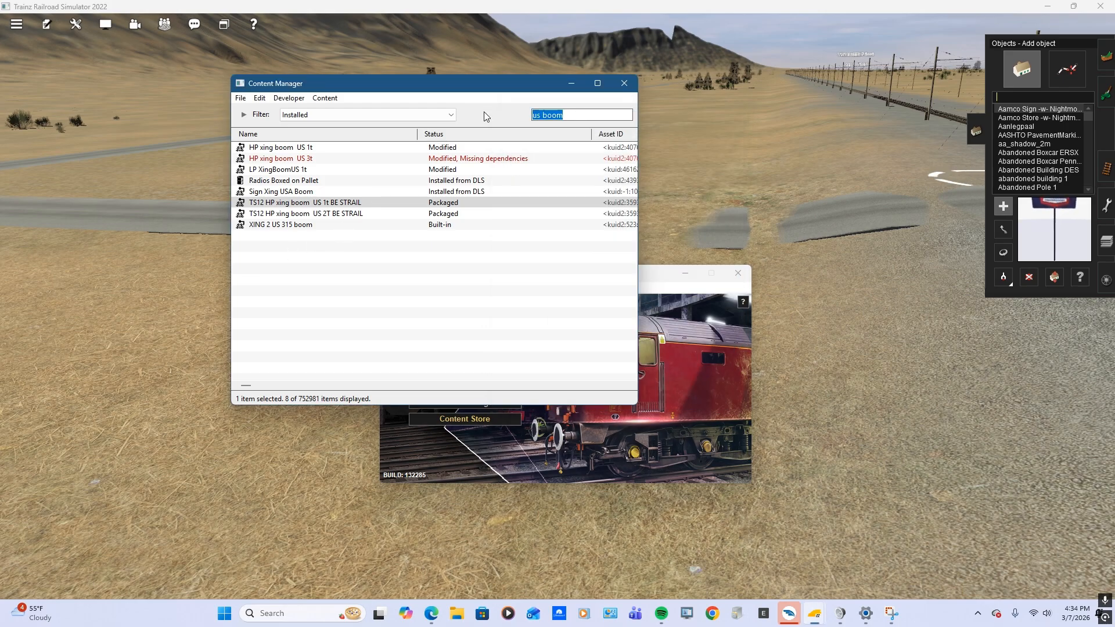
key("BackSpace")
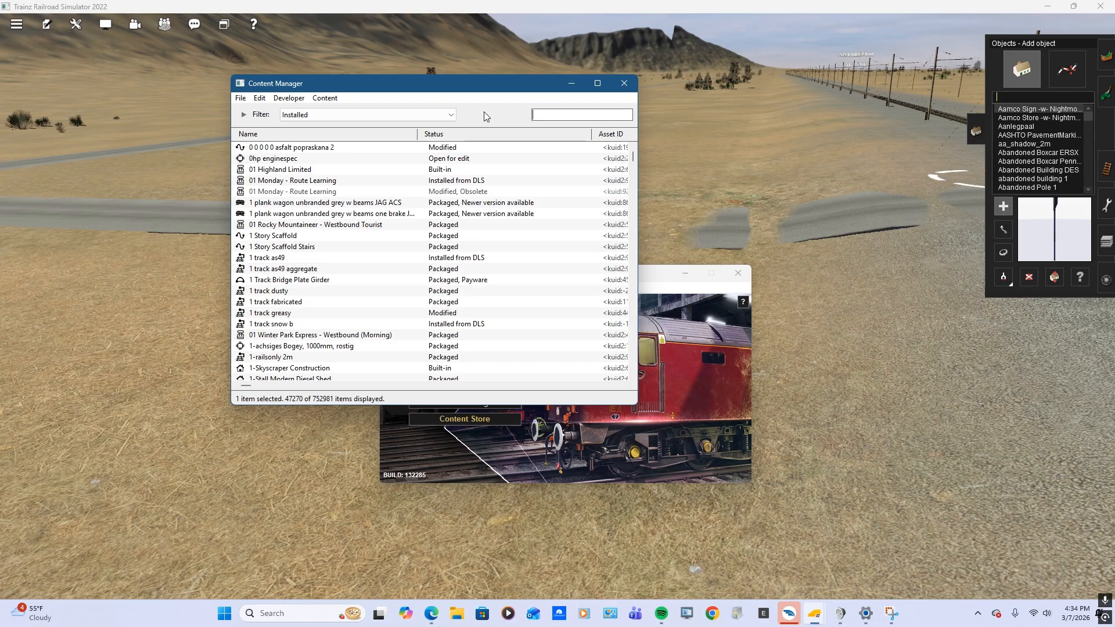
type("crossing")
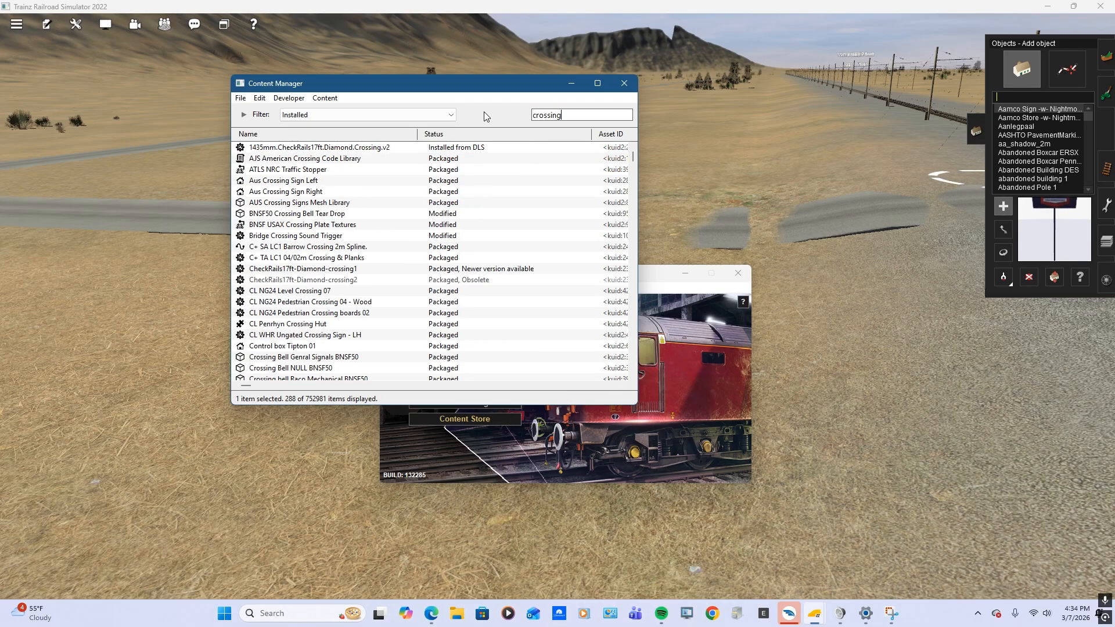
Narrow the installed crossing assets by searching for "crossing single", and clear the search text
type(" single")
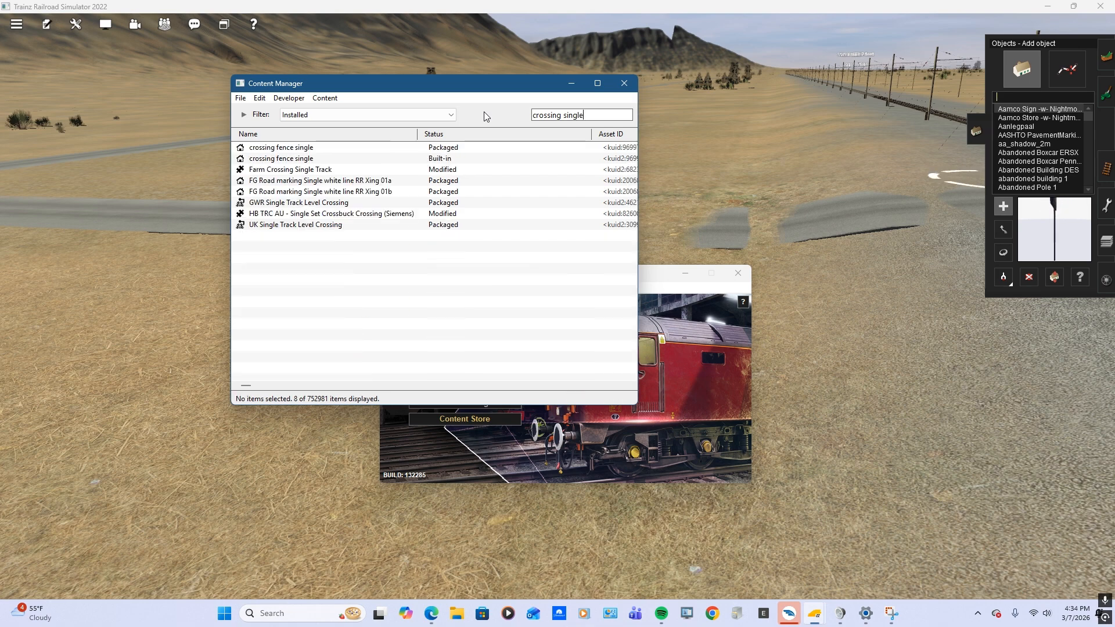
key("BackSpace")
key("BackSpace")
key("BackSpace")
key("BackSpace")
key("BackSpace")
key("BackSpace")
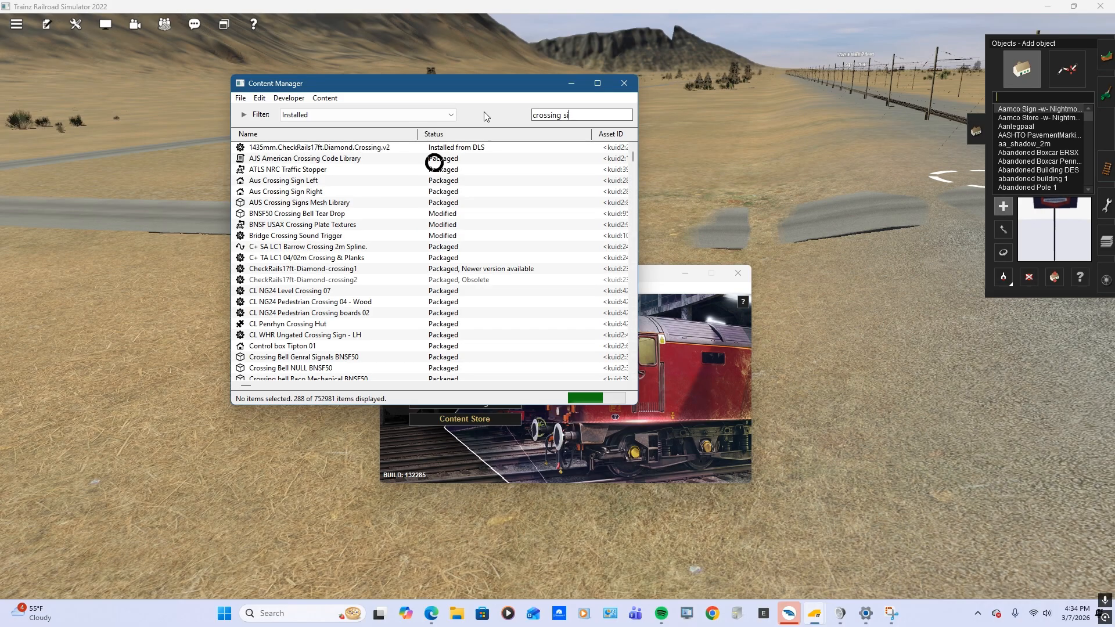
key("BackSpace")
key("BackSpace")
key("BackSpace")
key("BackSpace")
key("BackSpace")
key("BackSpace")
key("BackSpace")
key("BackSpace")
key("BackSpace")
Search the installed assets for "grade crossing" and examine the whole list for a suitable US road crossing
type("gra")
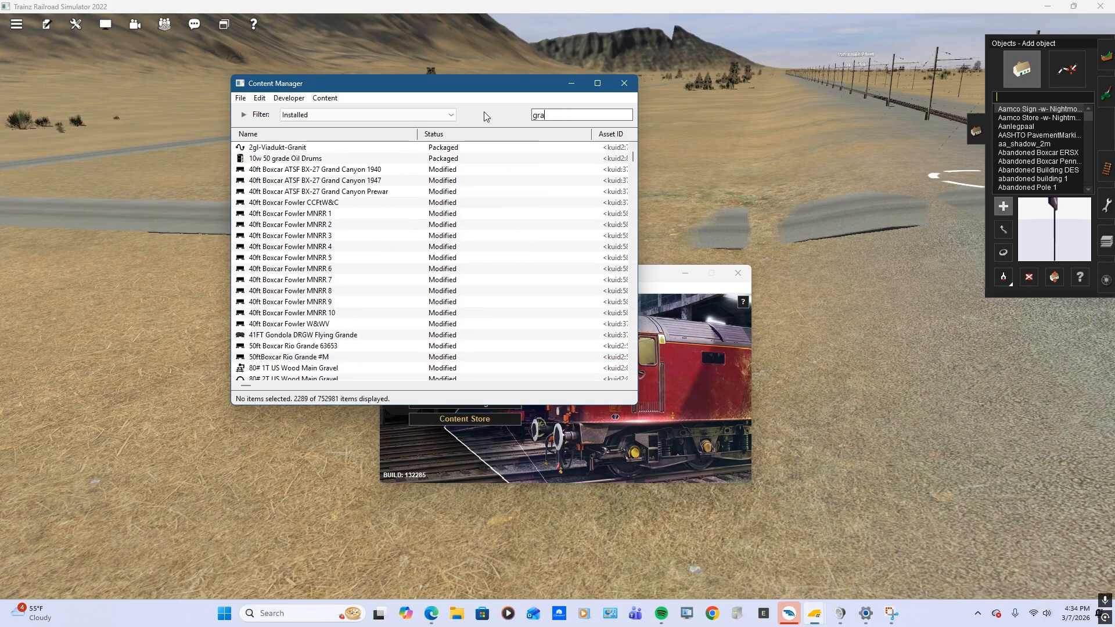
type("de ")
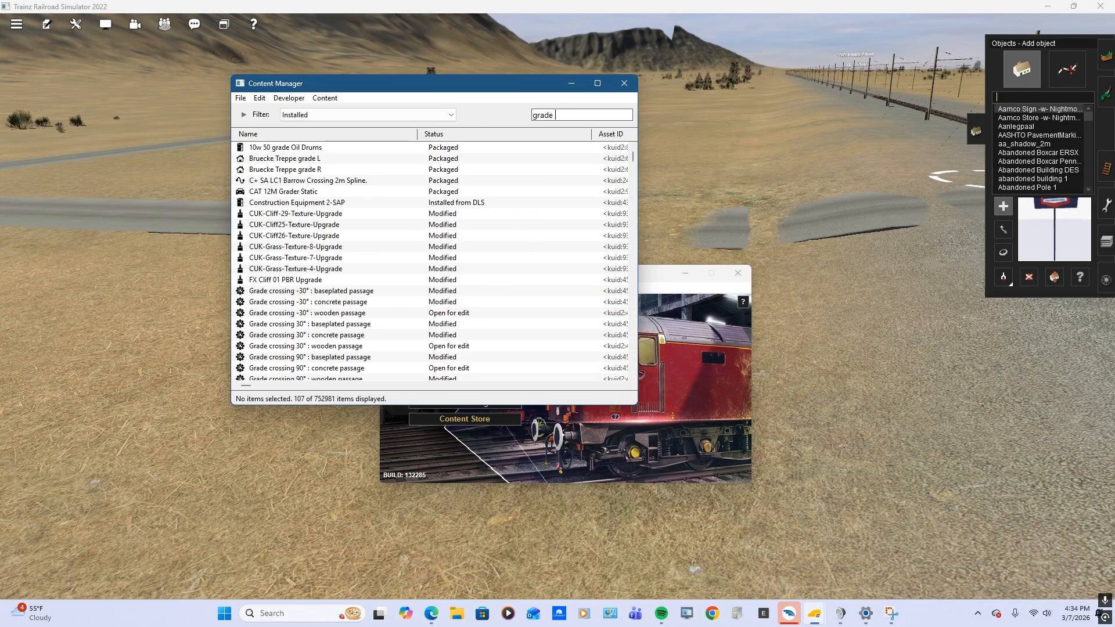
type("crossing")
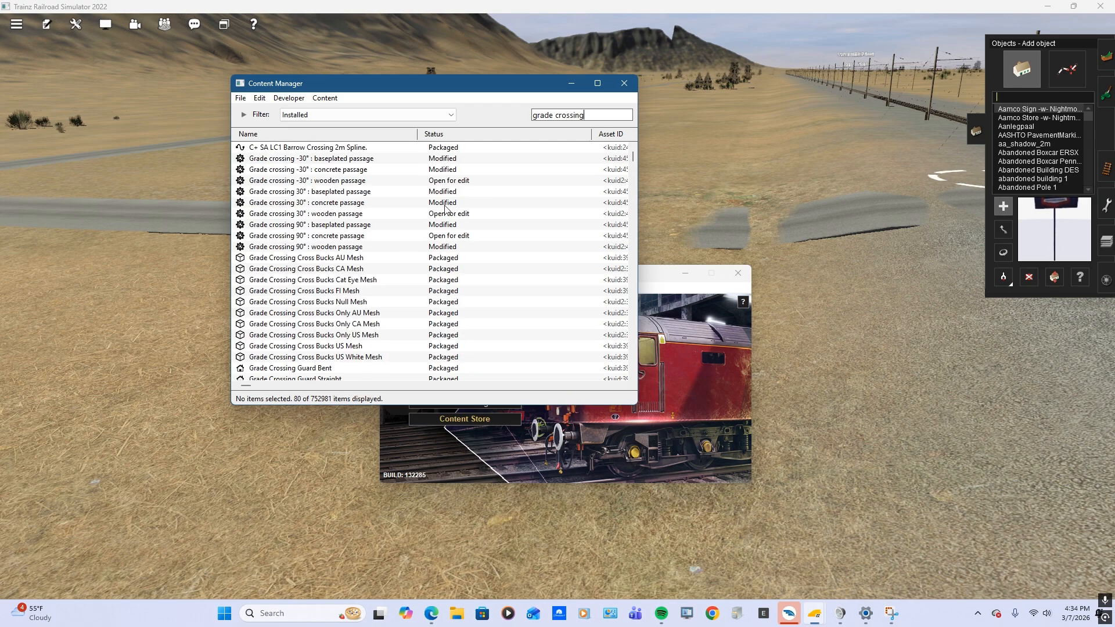
scroll(431, 230, "down", 3)
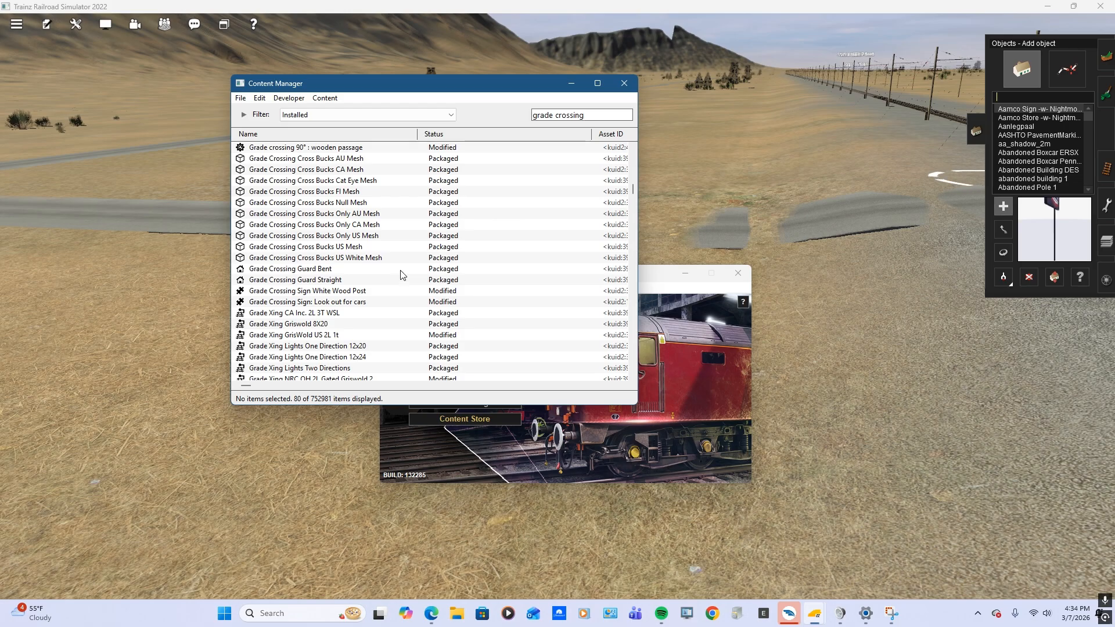
scroll(400, 274, "down", 1)
scroll(400, 273, "down", 5)
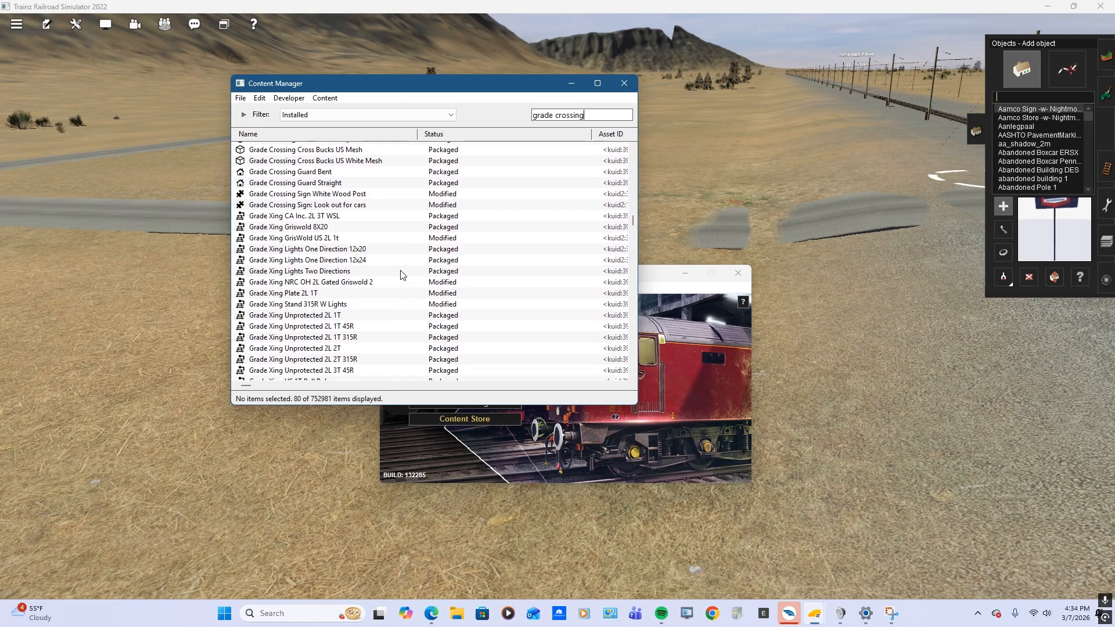
scroll(401, 273, "down", 3)
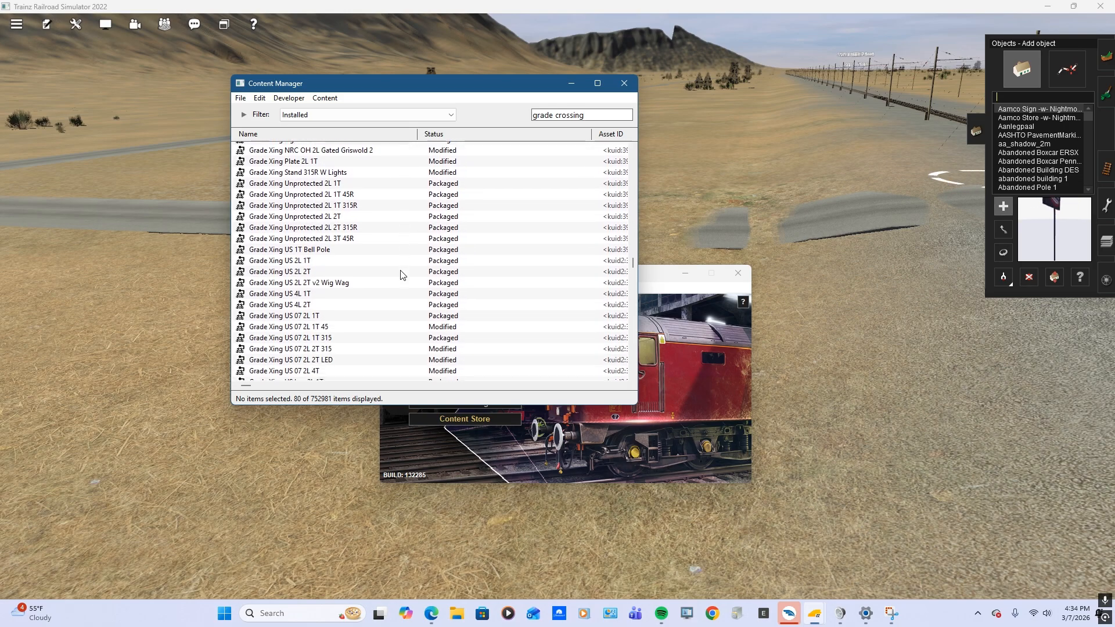
scroll(400, 275, "down", 12)
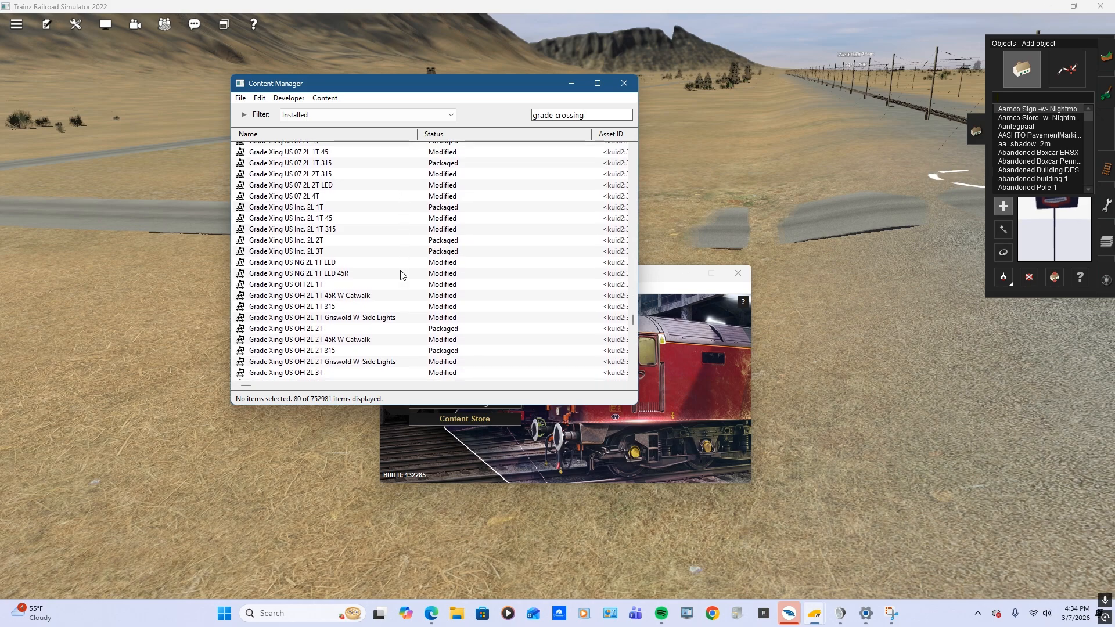
scroll(400, 275, "down", 1)
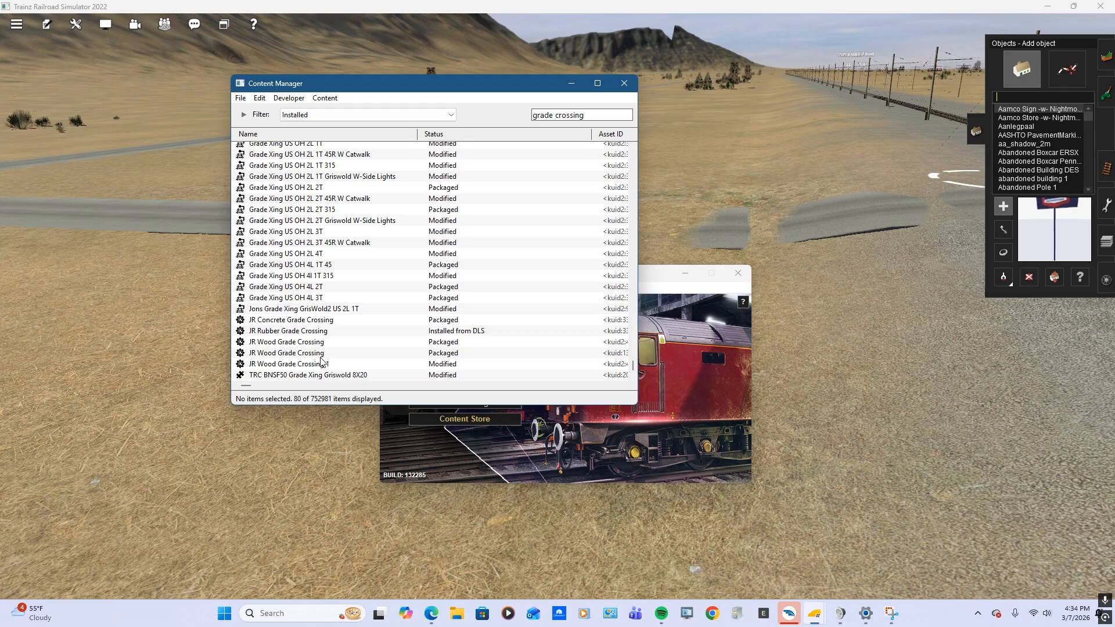
scroll(325, 342, "up", 12)
scroll(325, 340, "up", 10)
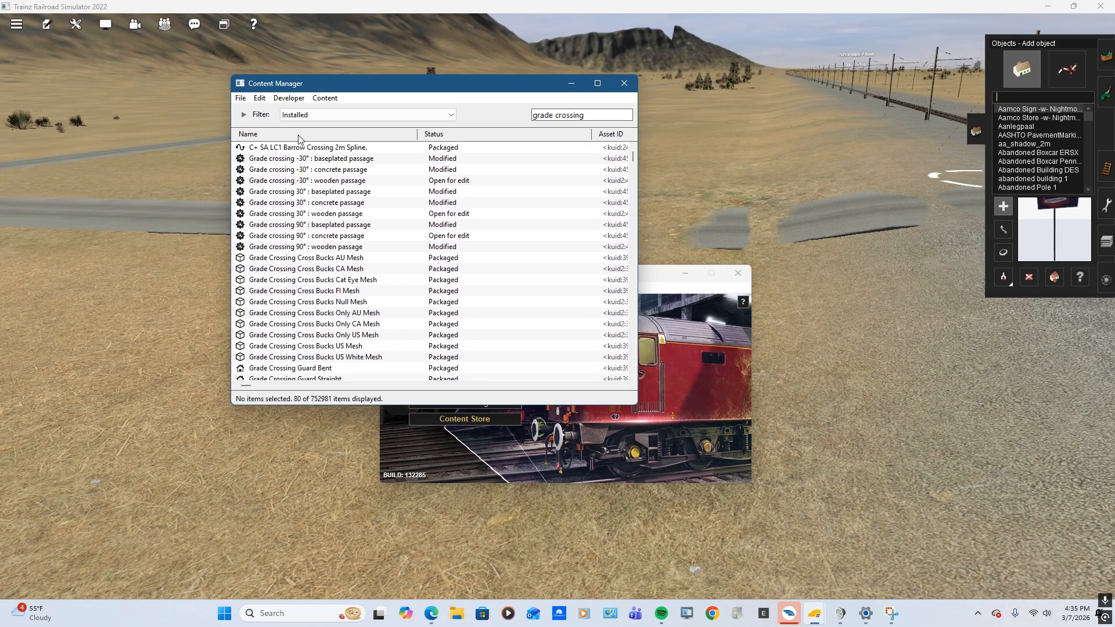
Replace the search text with "xing" and check the asset details of Grade Xing Plate 2L 1T, closing the details window
key("ctrl+a")
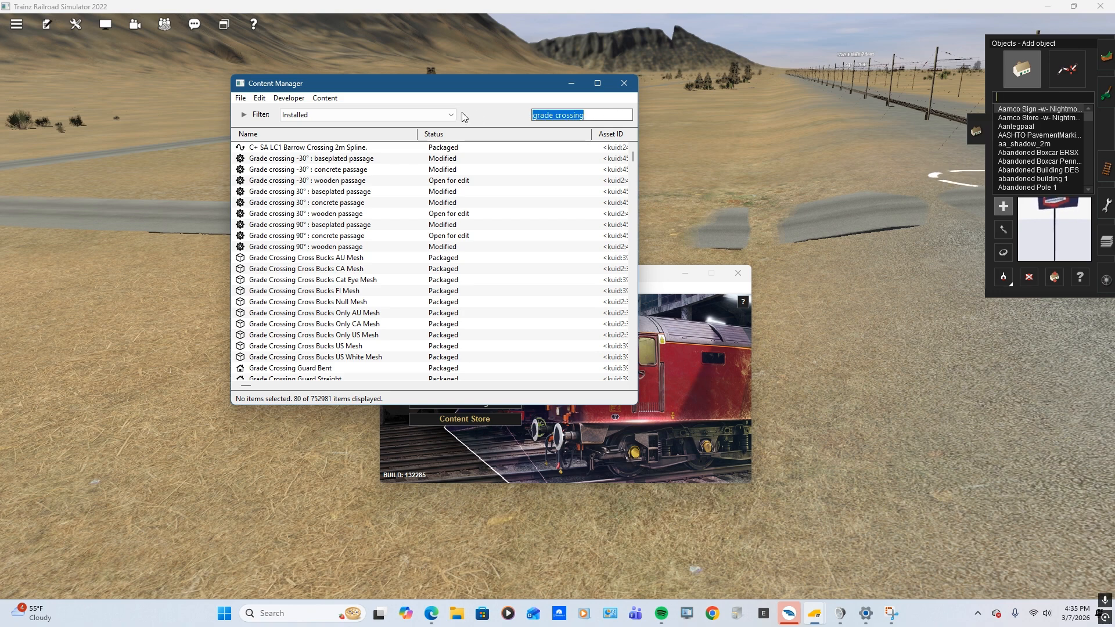
type("xing")
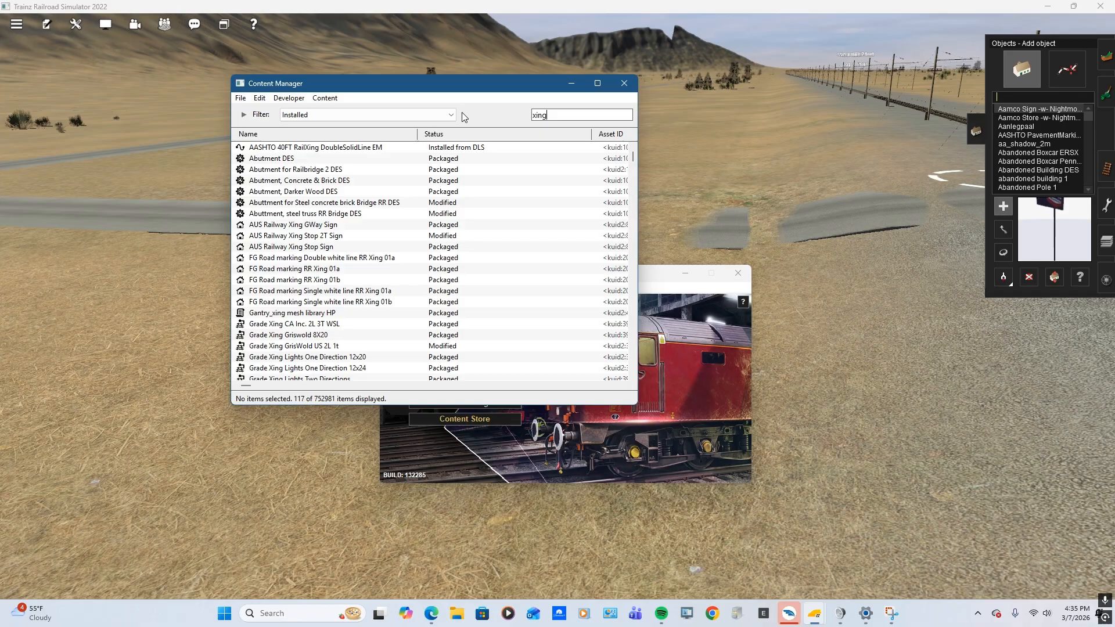
scroll(394, 312, "down", 3)
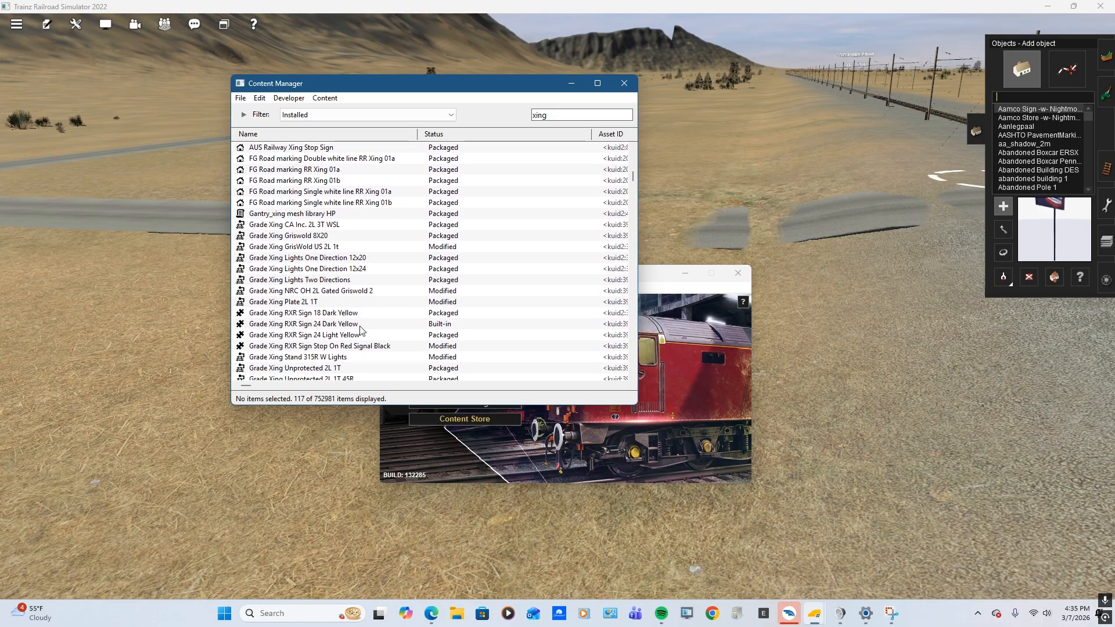
scroll(292, 285, "down", 1)
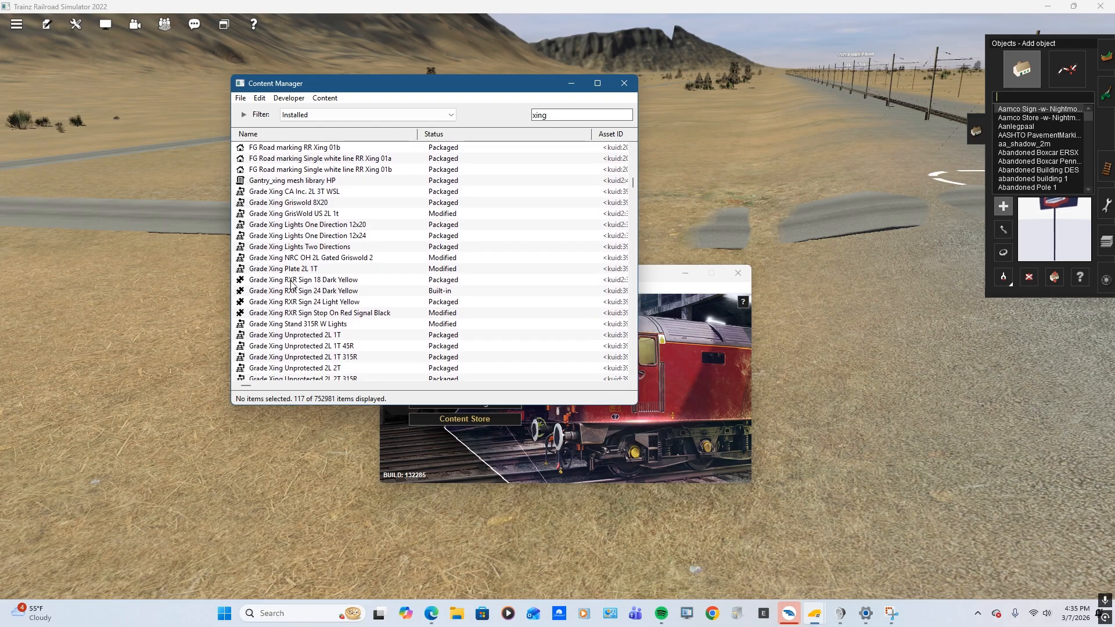
double_click(289, 269)
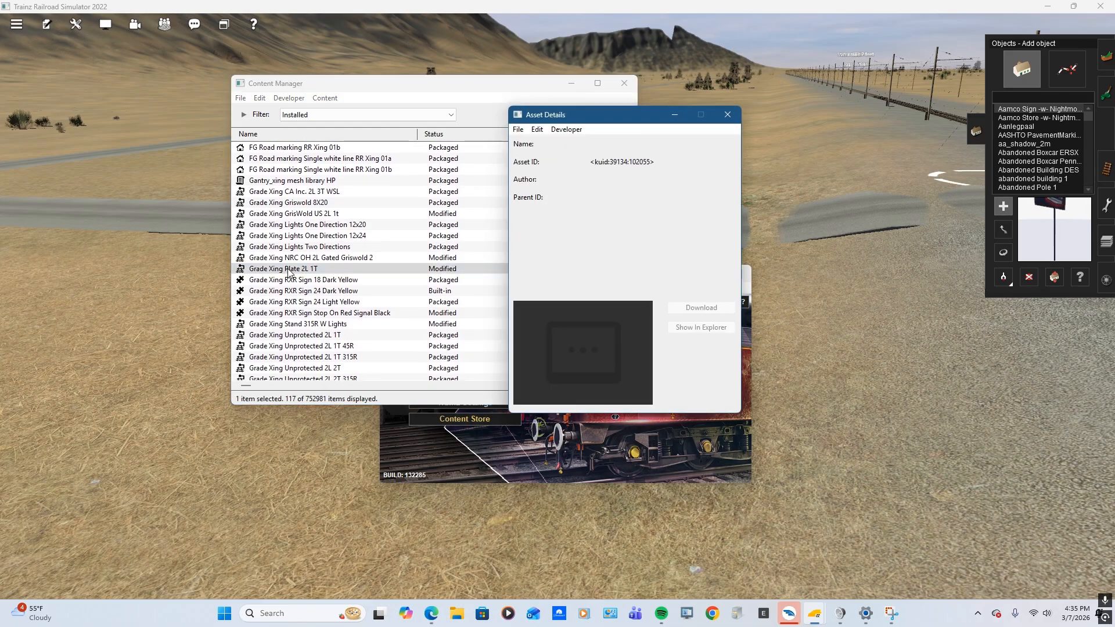
left_click(729, 117)
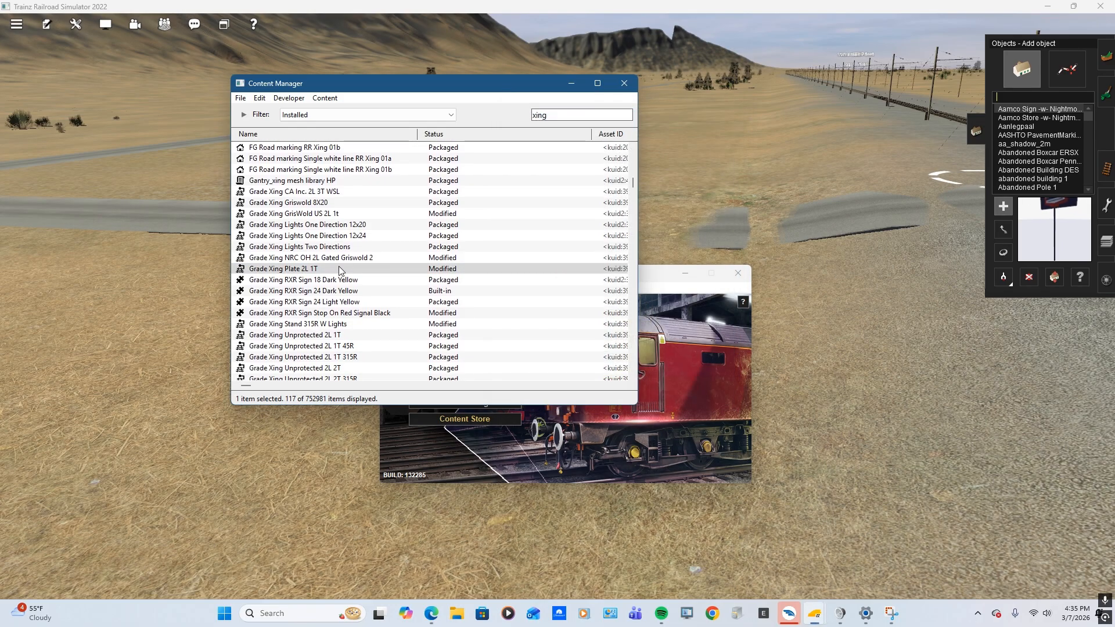
Examine the Grade Xing US entries further down the list for a suitable crossing
scroll(368, 318, "down", 2)
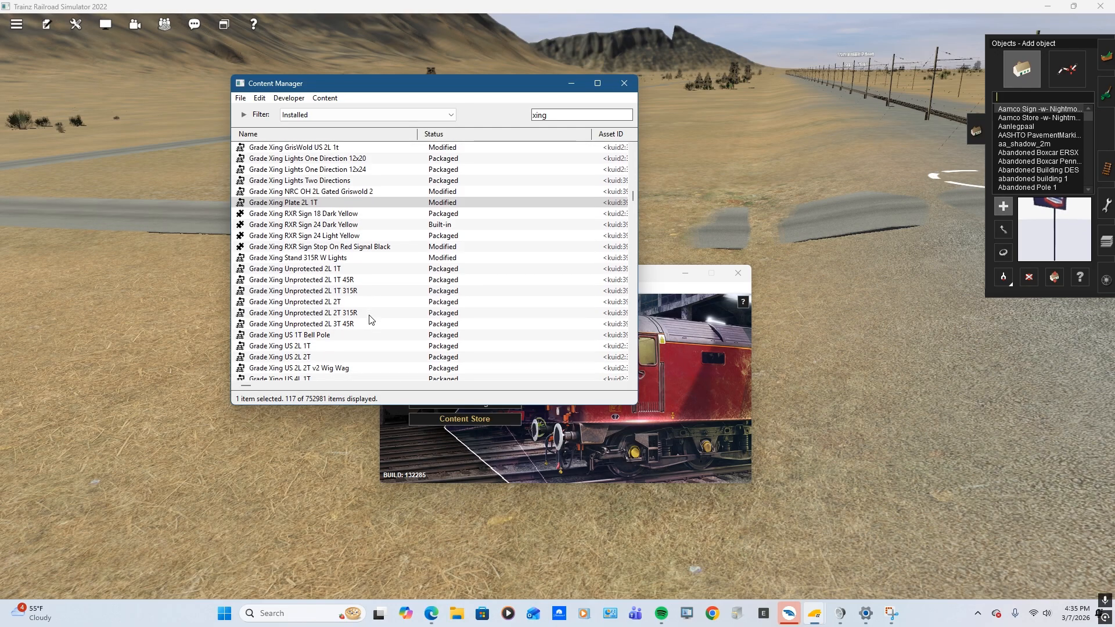
scroll(371, 320, "down", 1)
scroll(371, 320, "down", 4)
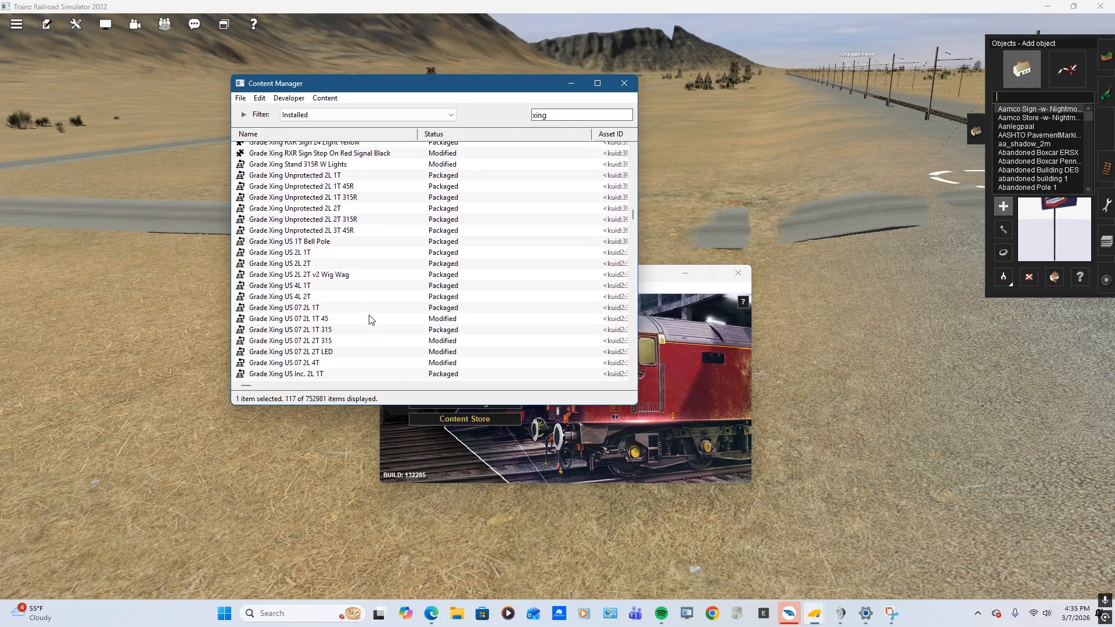
scroll(371, 320, "down", 1)
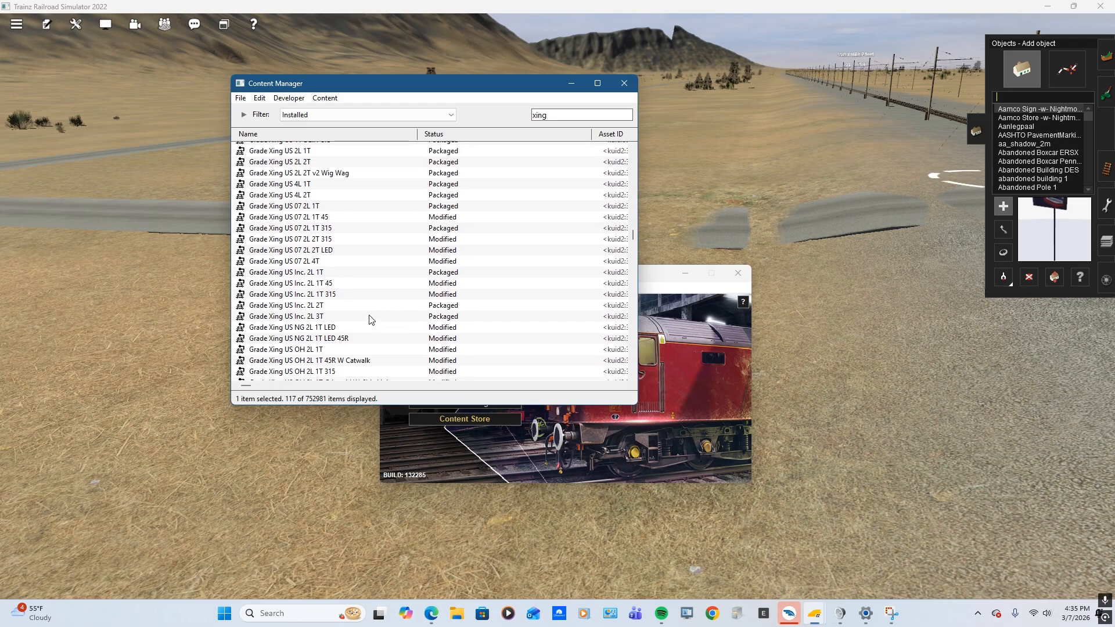
scroll(371, 320, "down", 2)
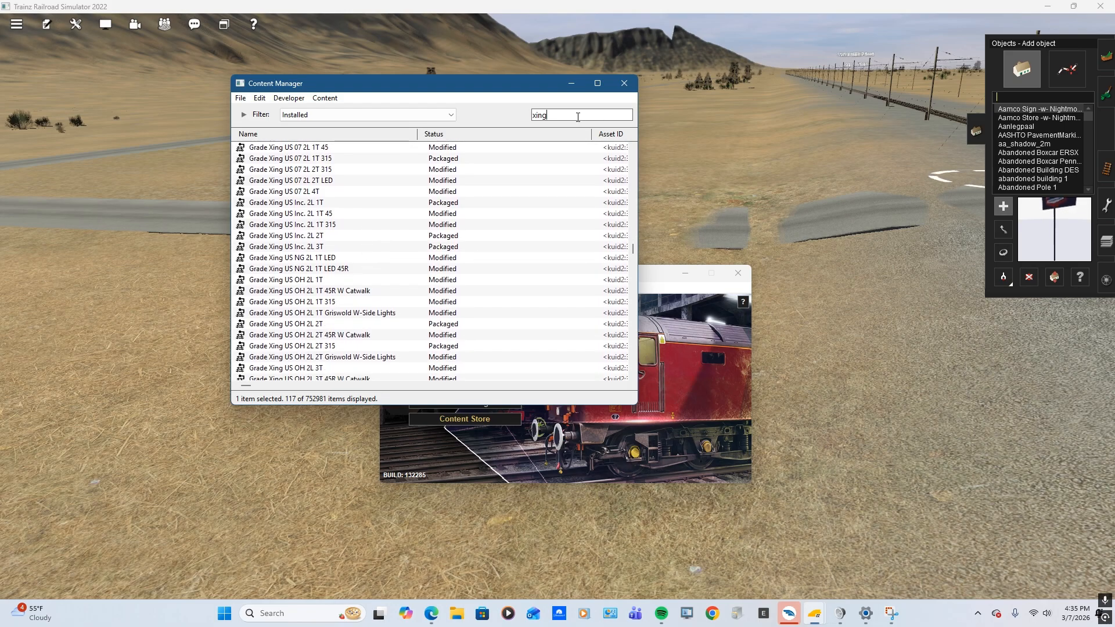
Search the installed assets for "double" and look through the rest of the list for a crossing
type("do")
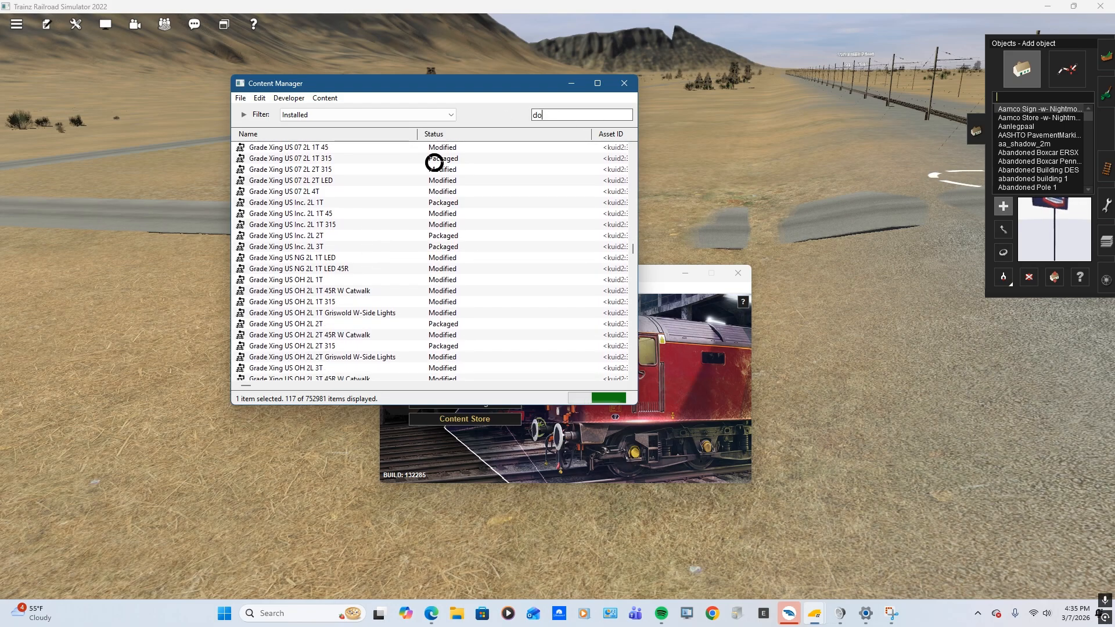
type("uble")
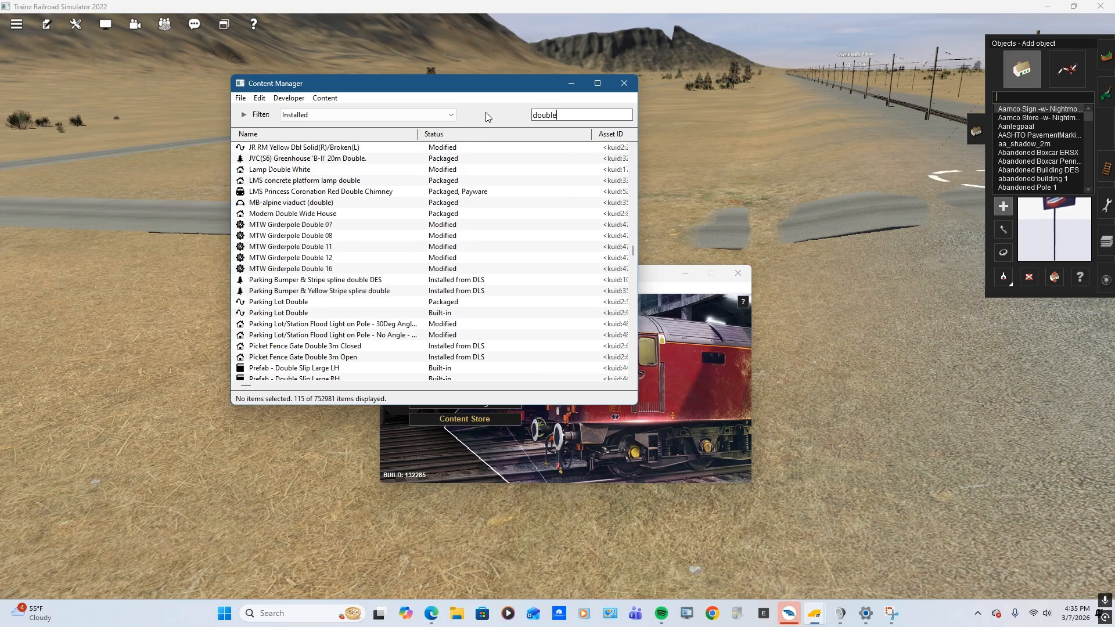
scroll(467, 241, "down", 8)
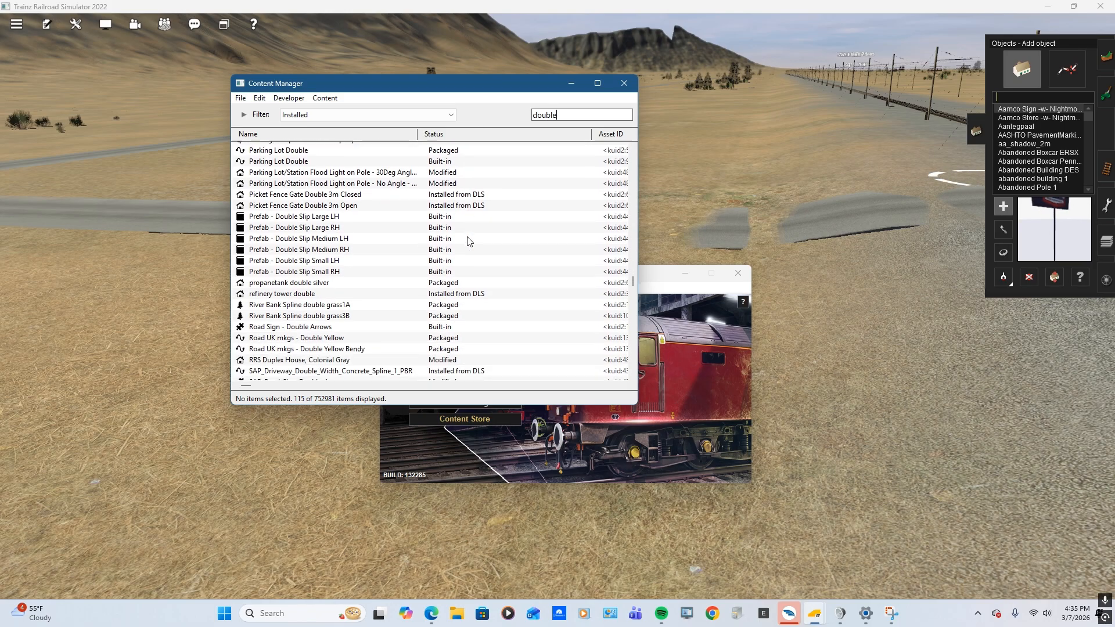
scroll(472, 284, "down", 5)
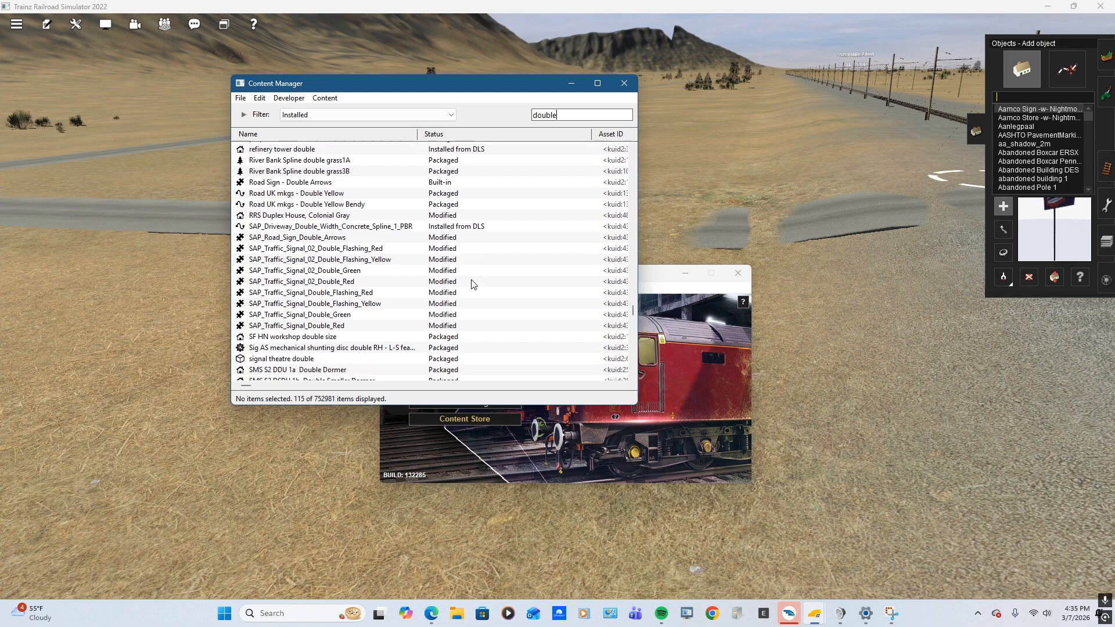
scroll(473, 279, "down", 5)
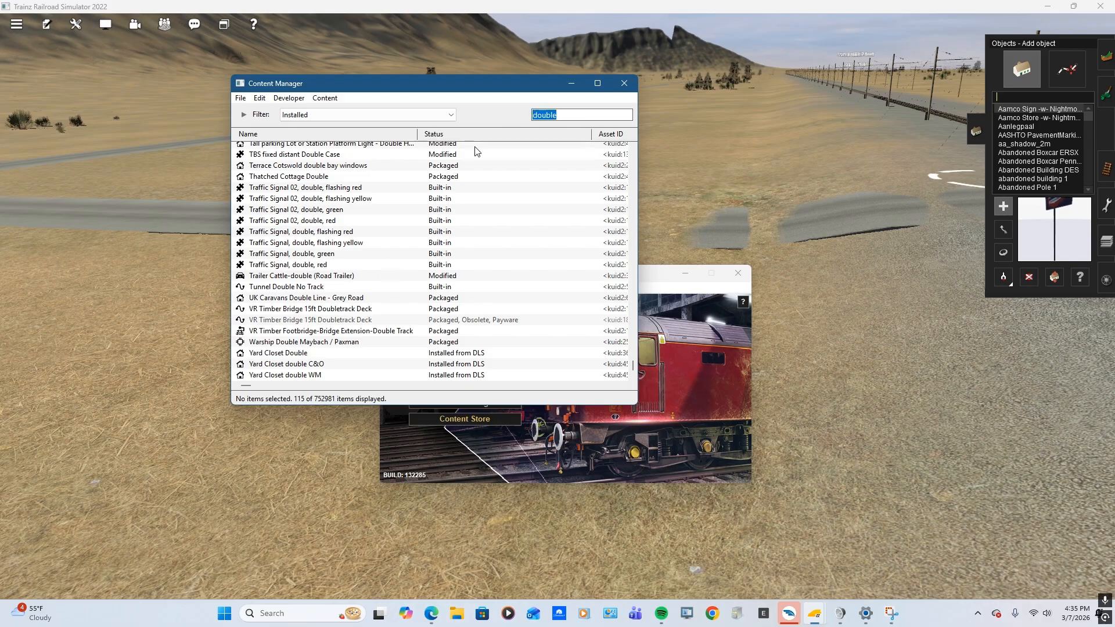
Replace the search text with "trackside" and look through the list to its end for crossing assets
type("trackside")
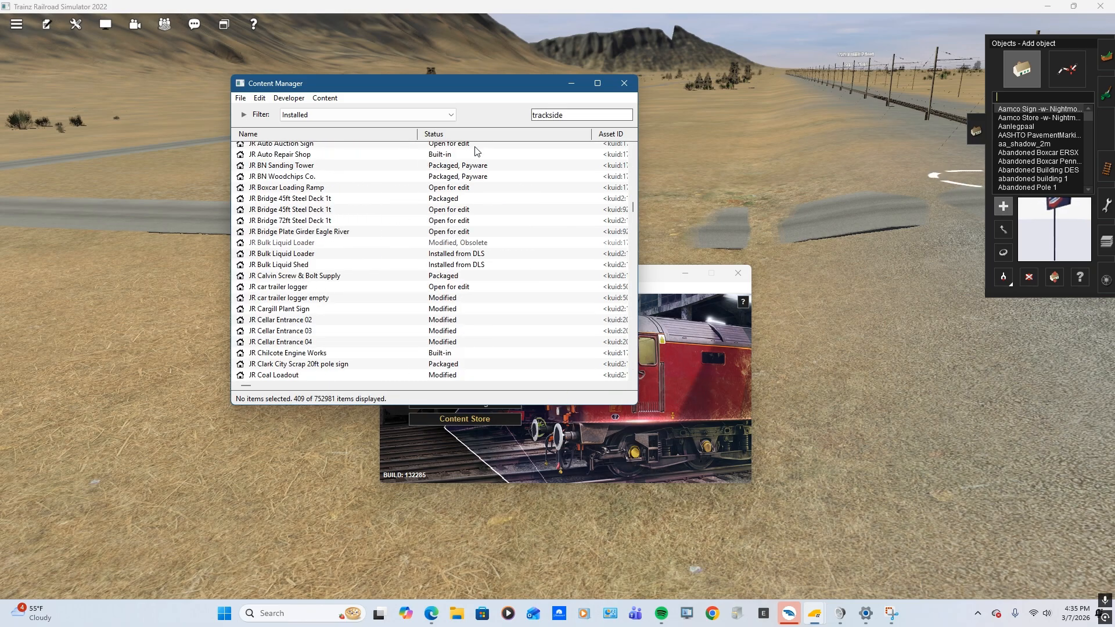
scroll(359, 253, "down", 20)
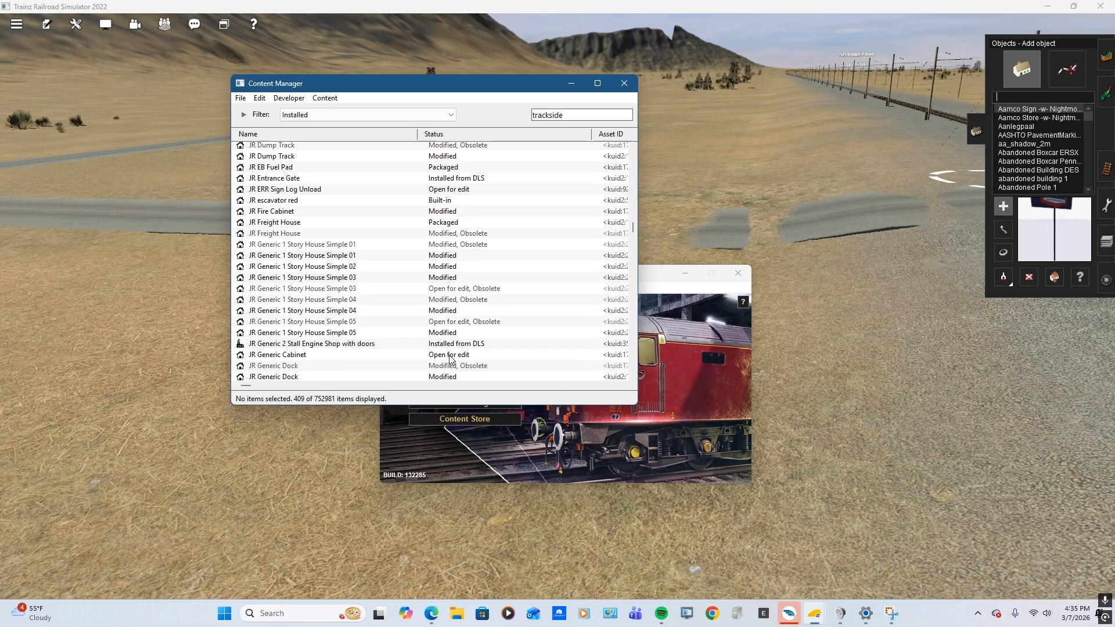
scroll(451, 332, "down", 20)
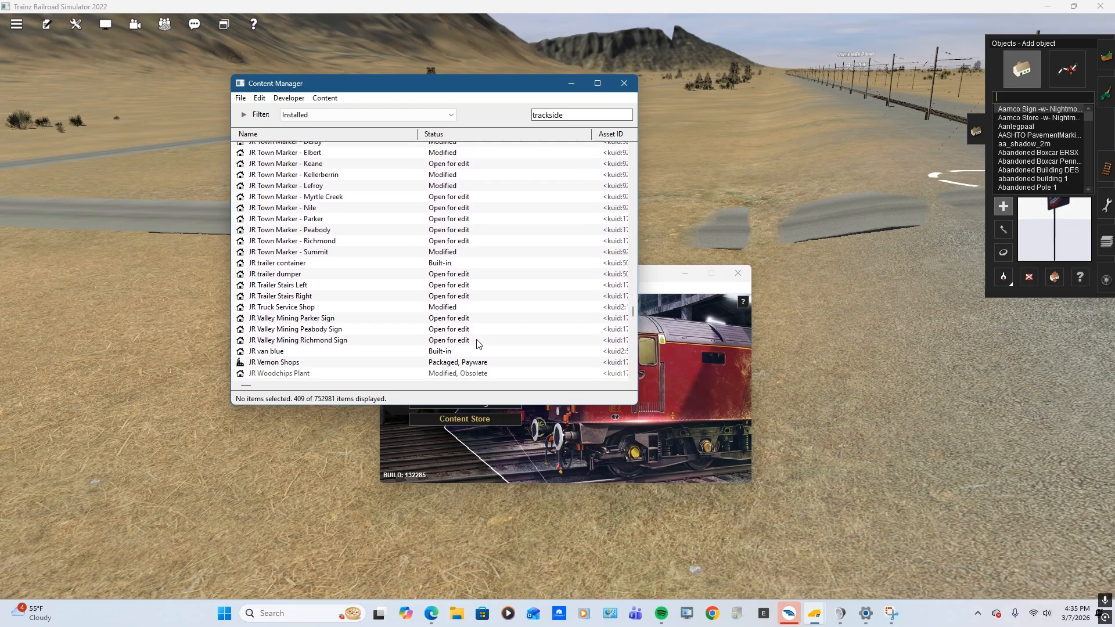
scroll(478, 344, "down", 20)
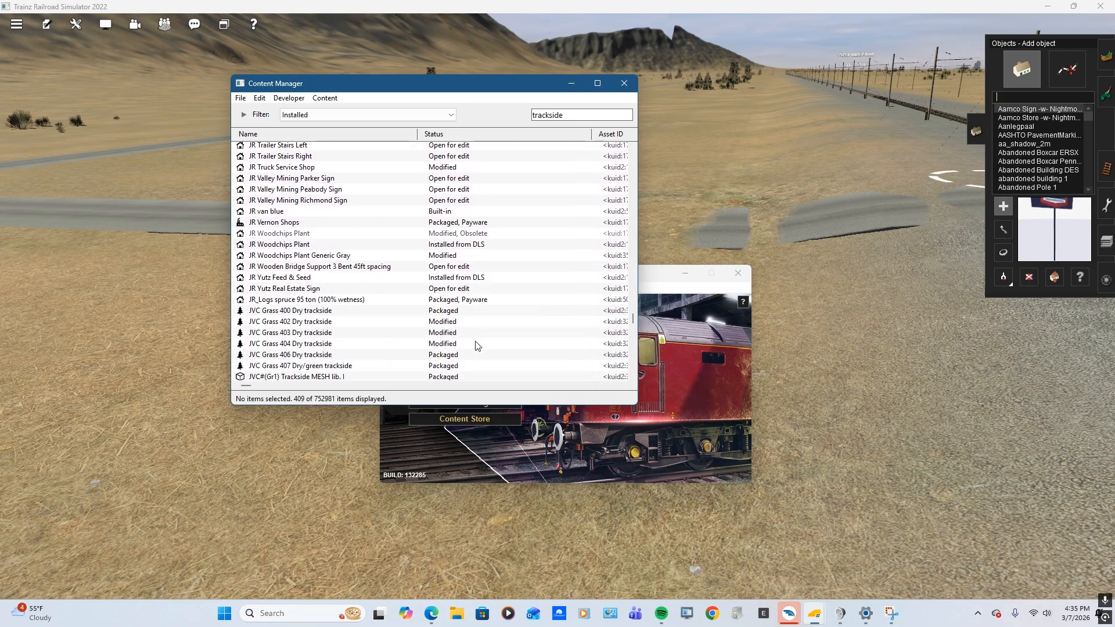
scroll(469, 348, "down", 20)
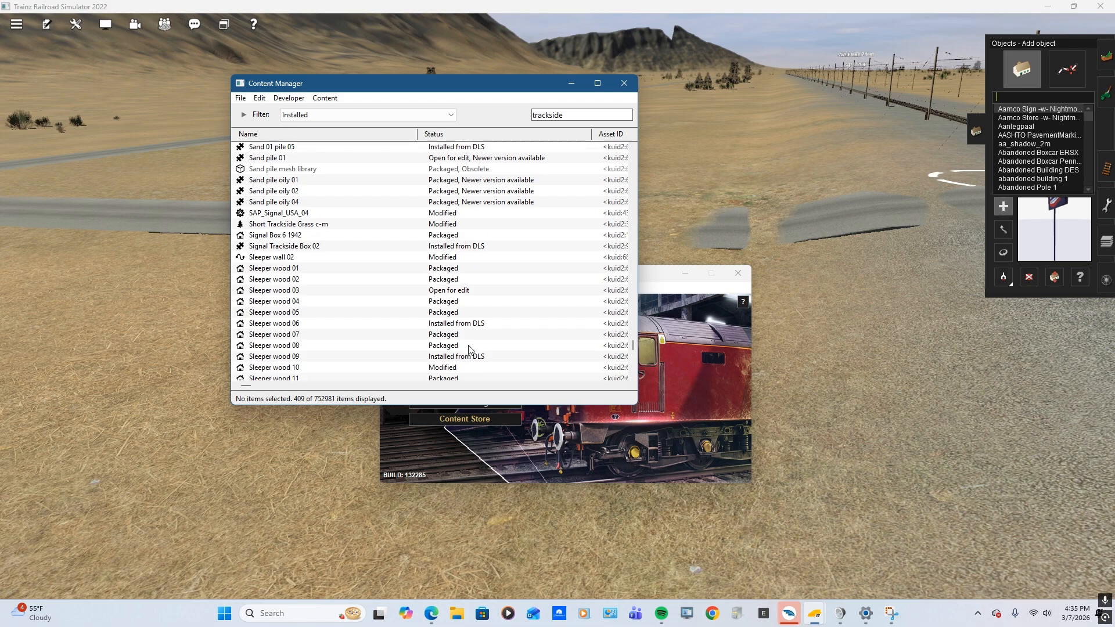
scroll(471, 349, "down", 4)
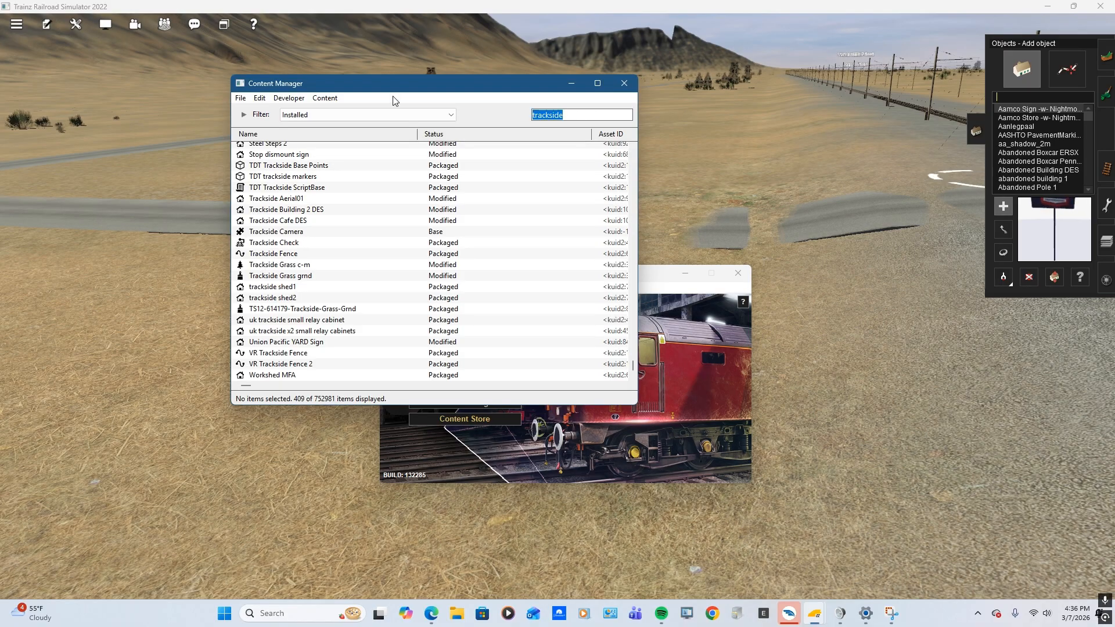
Search the installed assets for "usa x" and open the asset details of Sign Xing USA 1
type("usa")
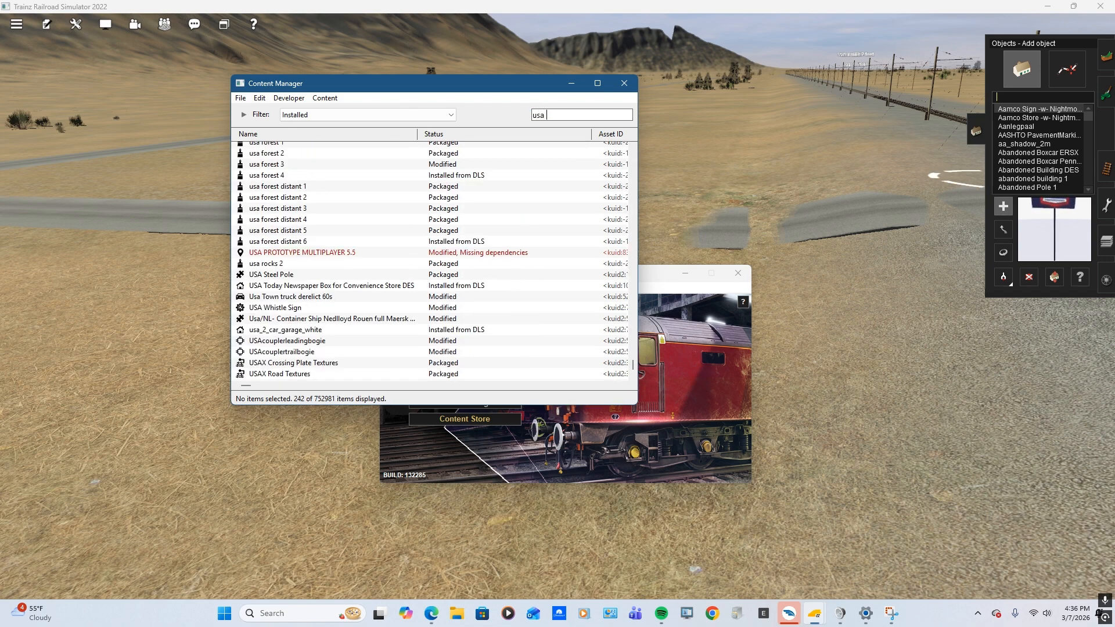
type(" x")
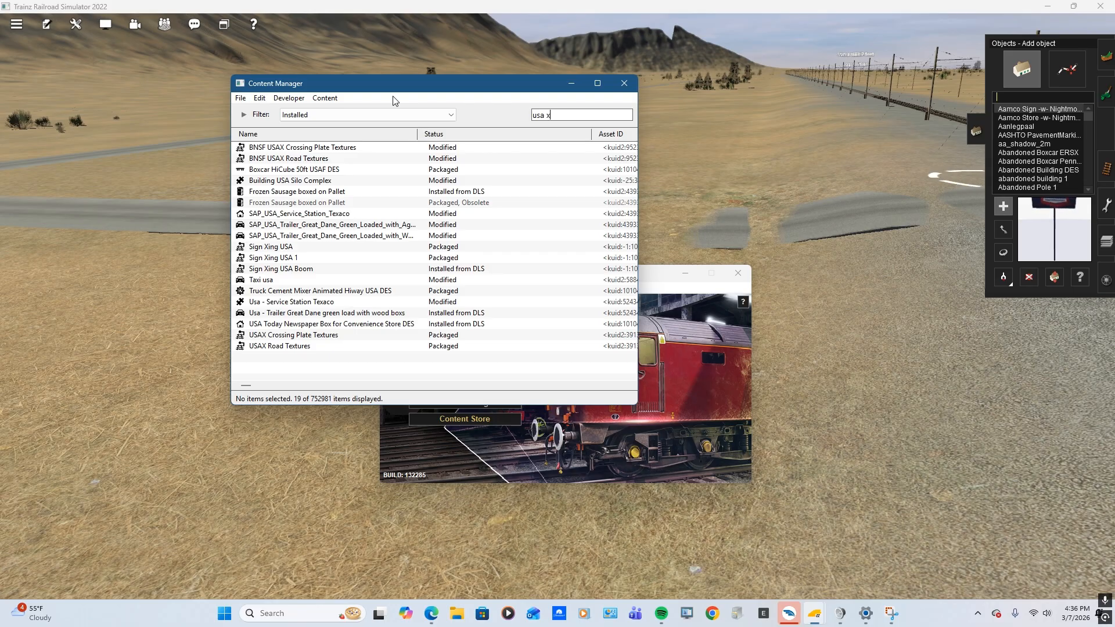
double_click(294, 260)
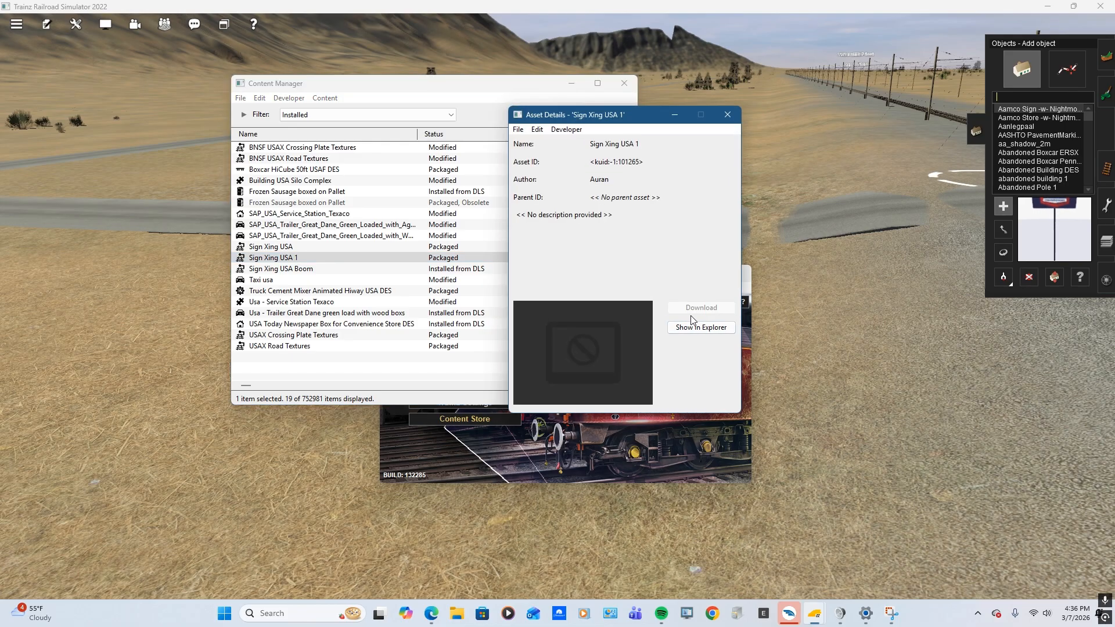
Close the asset details and Content Manager, search the scenery objects for "sign us cros" and select Roadsign Unprotected Crossing
left_click(727, 117)
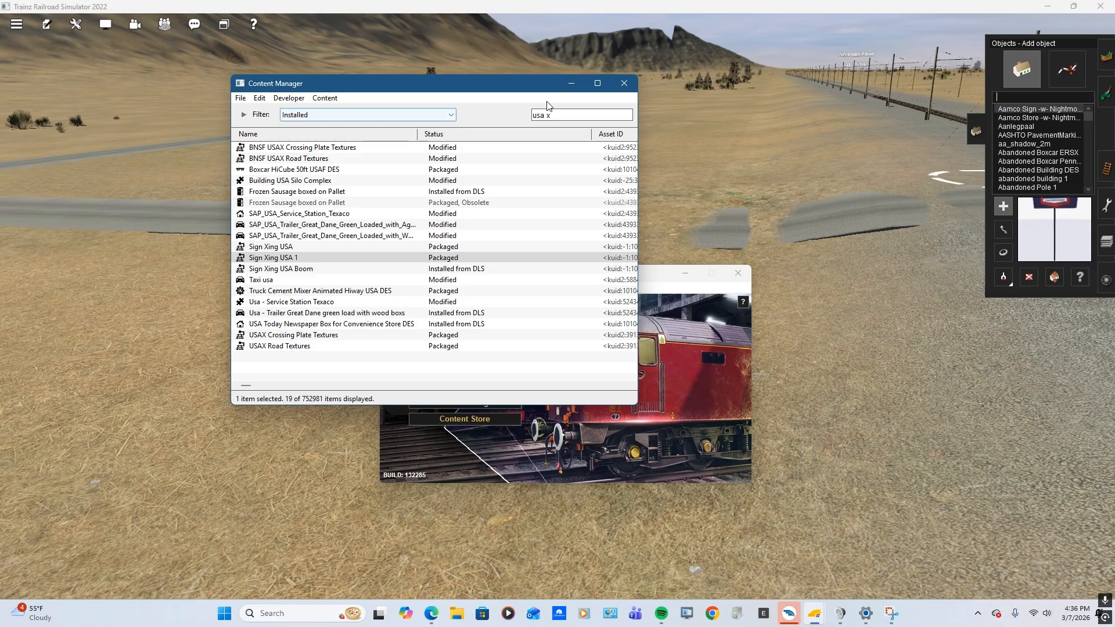
left_click(626, 85)
left_click(1051, 96)
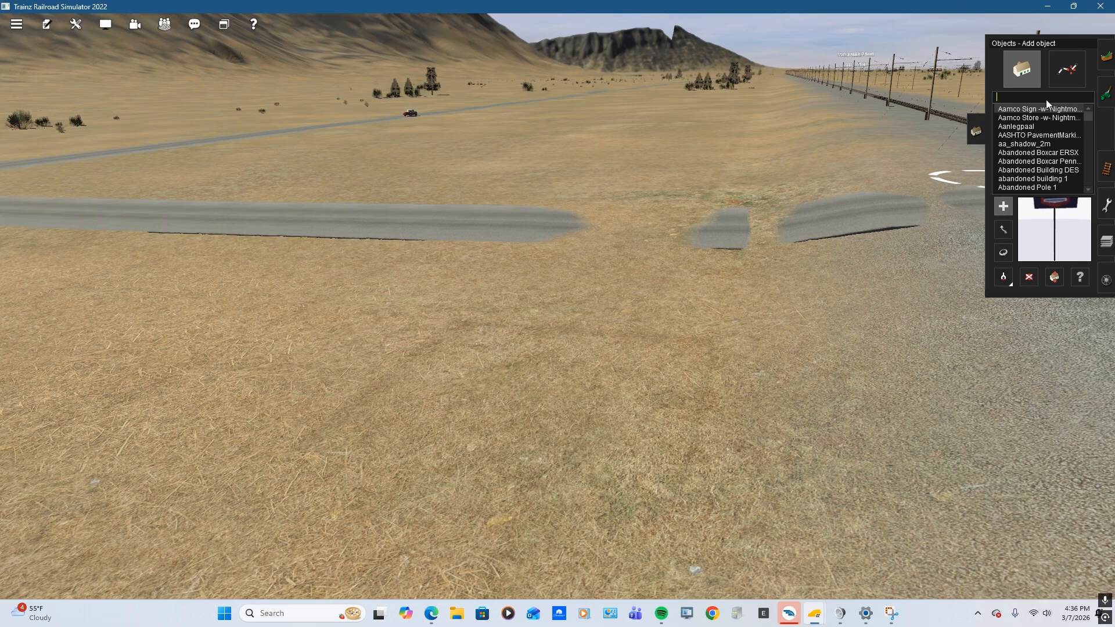
type("ksign")
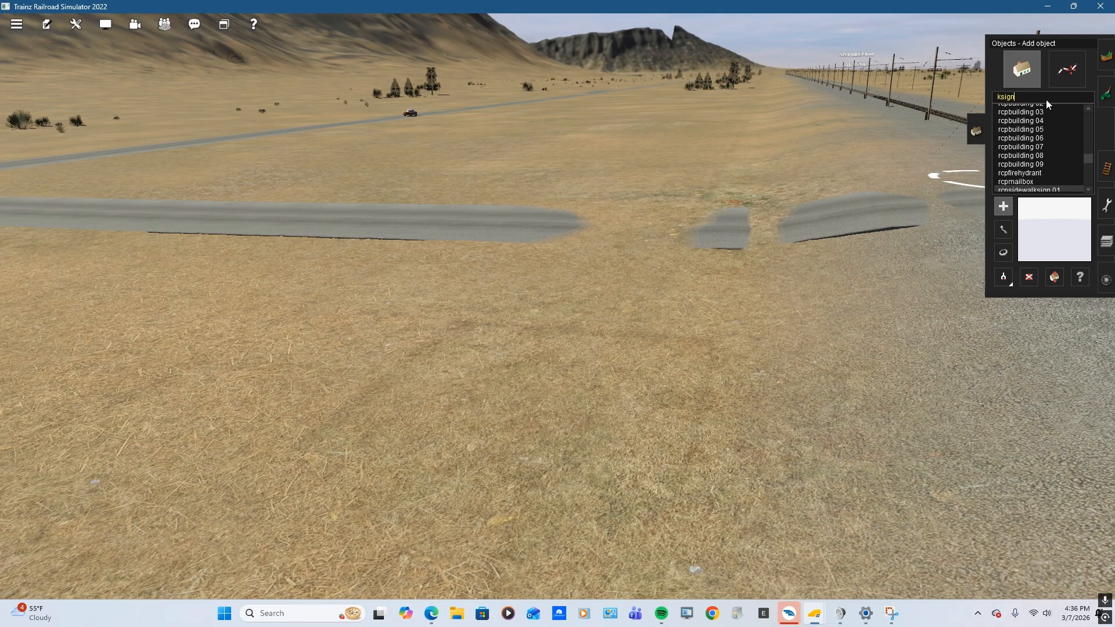
key("BackSpace")
key("BackSpace")
key("BackSpace")
key("BackSpace")
type("sig")
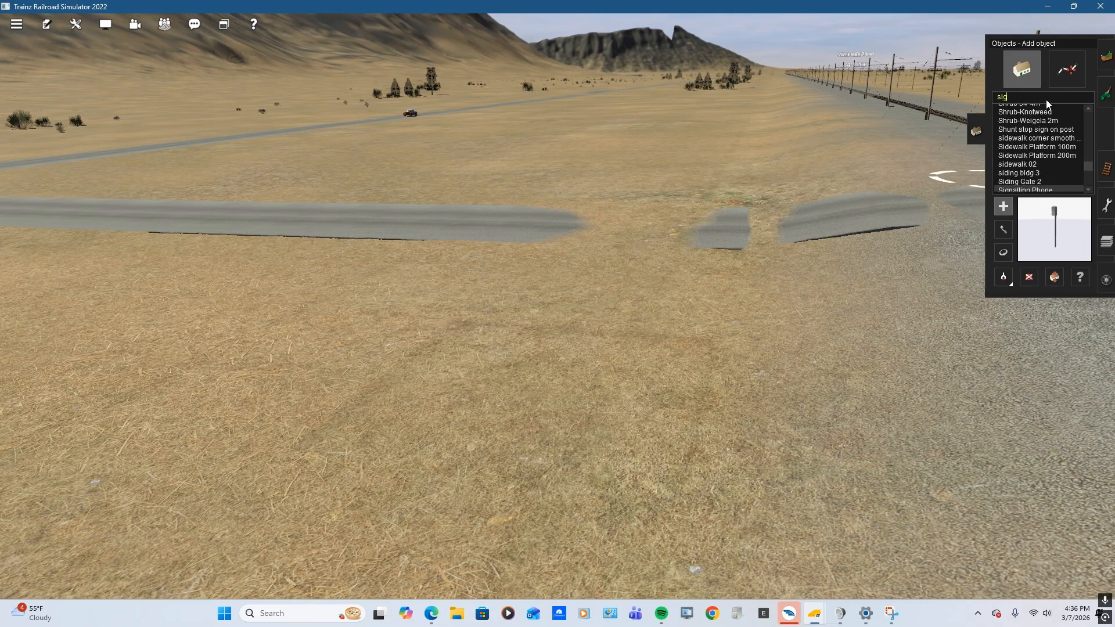
type("n us")
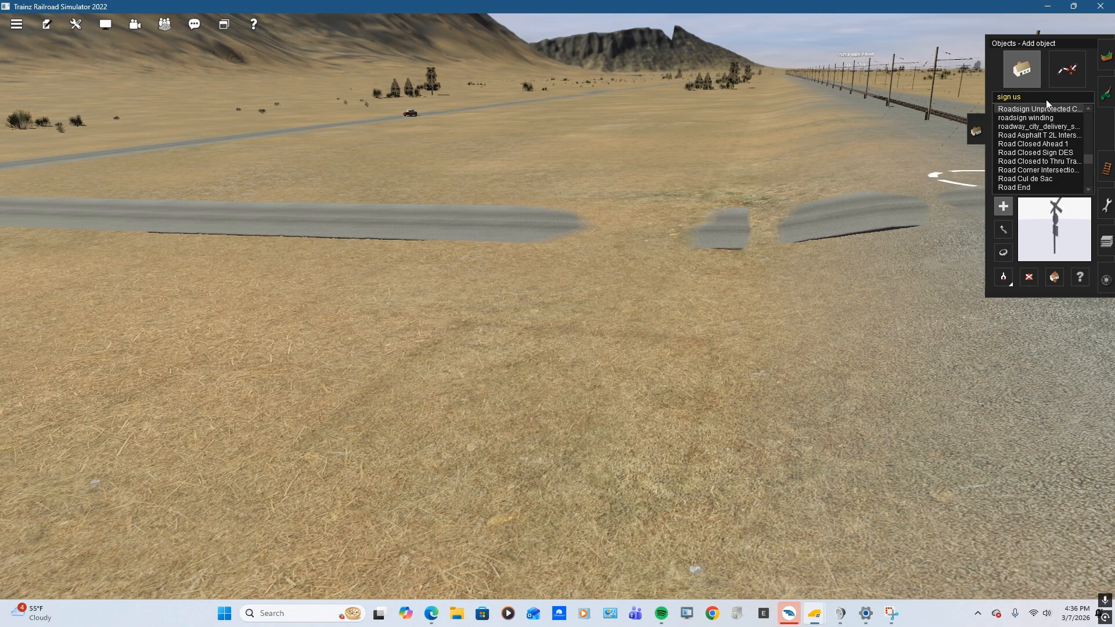
type("cros")
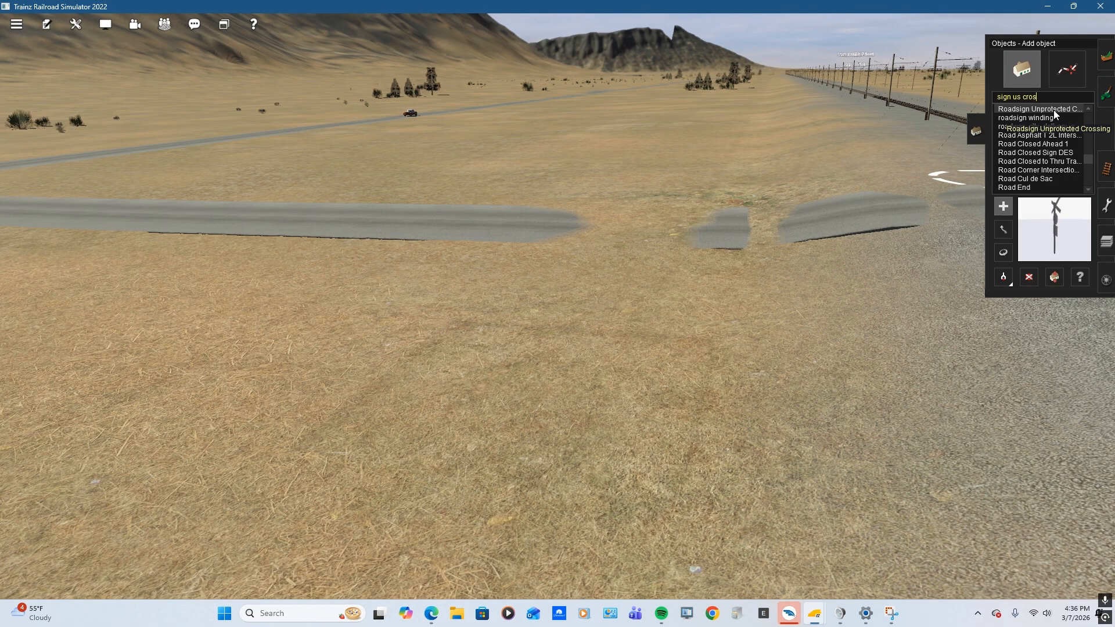
left_click(1054, 110)
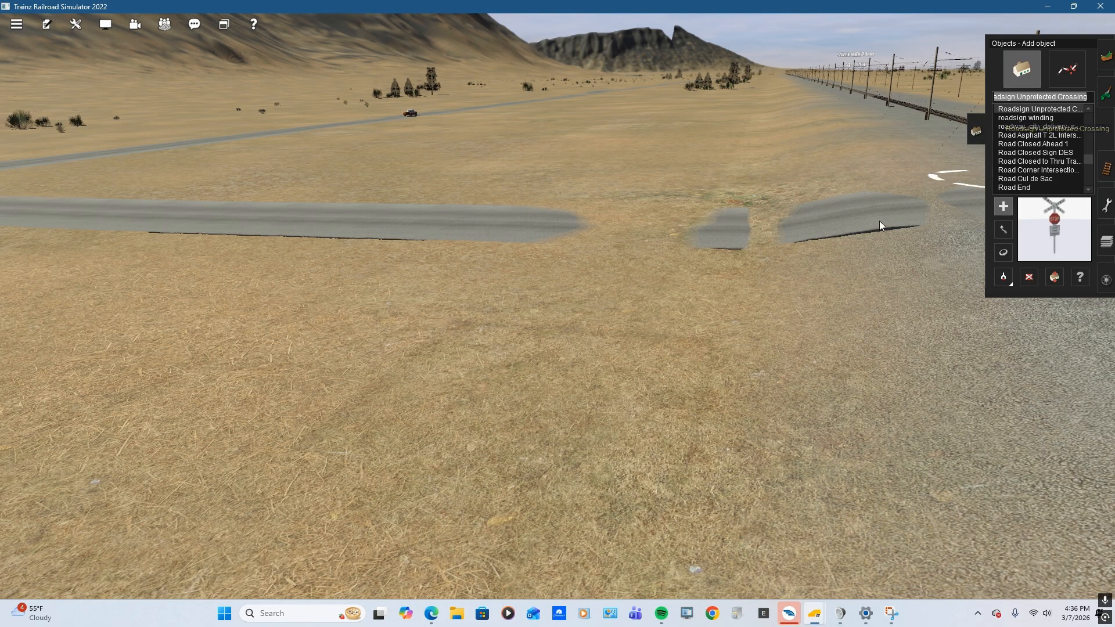
Examine the side road's gap at the railway and look through the object entries around Roadsign Unprotected Crossing
right_click(844, 216)
right_click(623, 252)
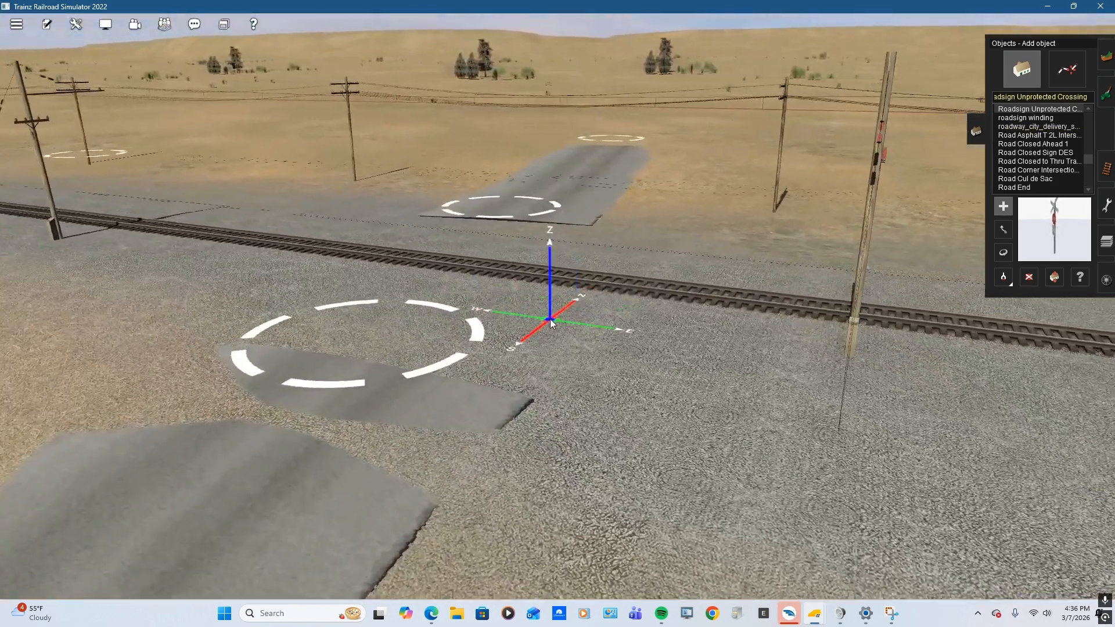
right_click(525, 317)
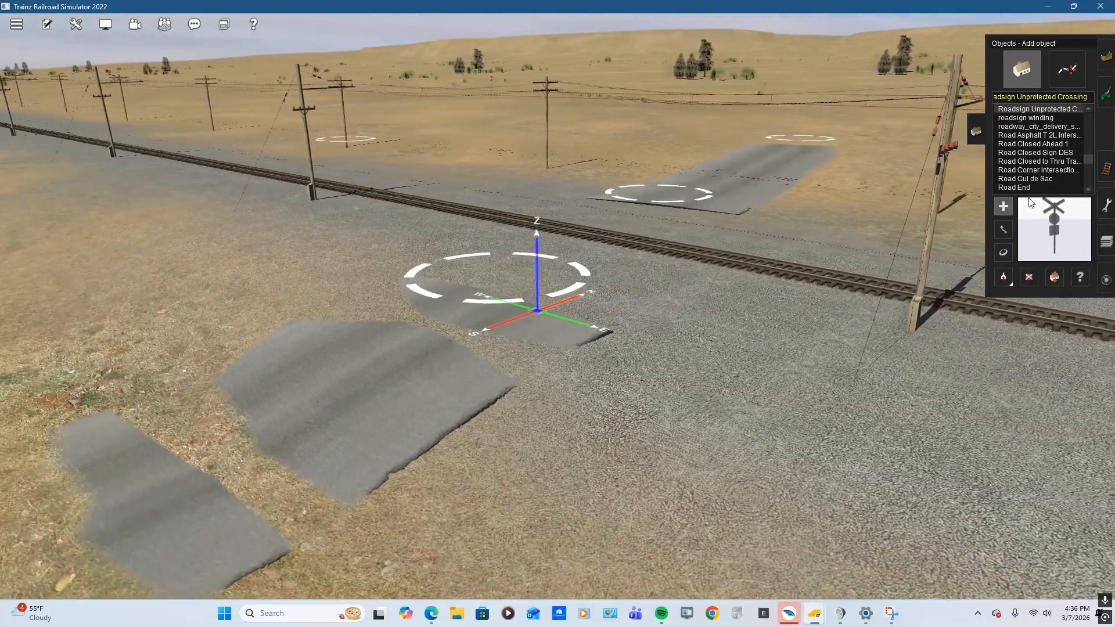
scroll(1027, 175, "down", 1)
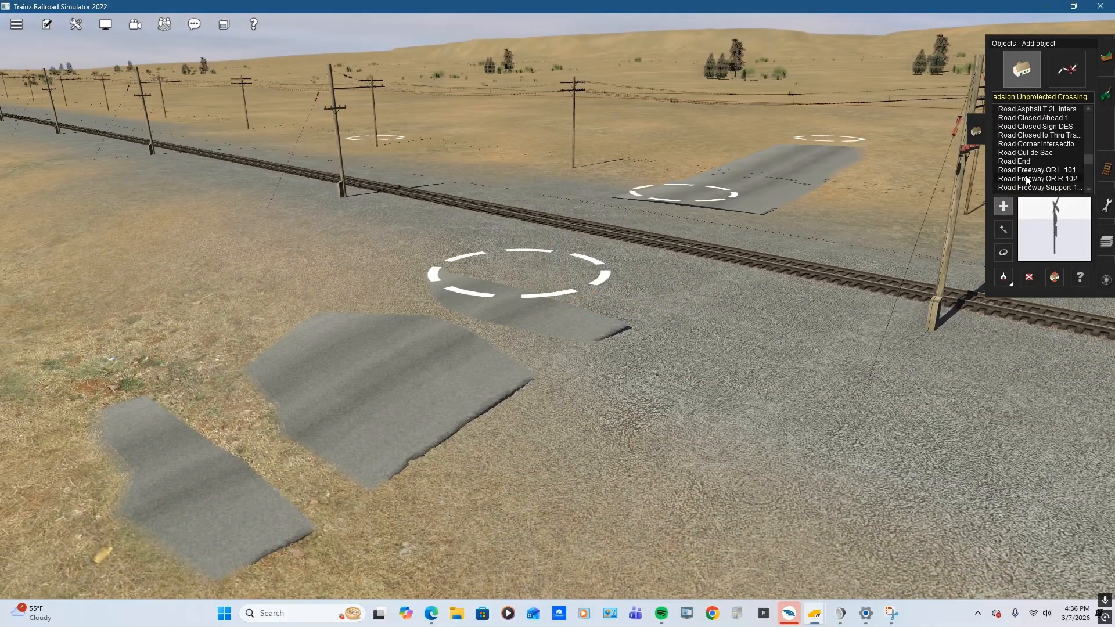
scroll(1026, 179, "up", 2)
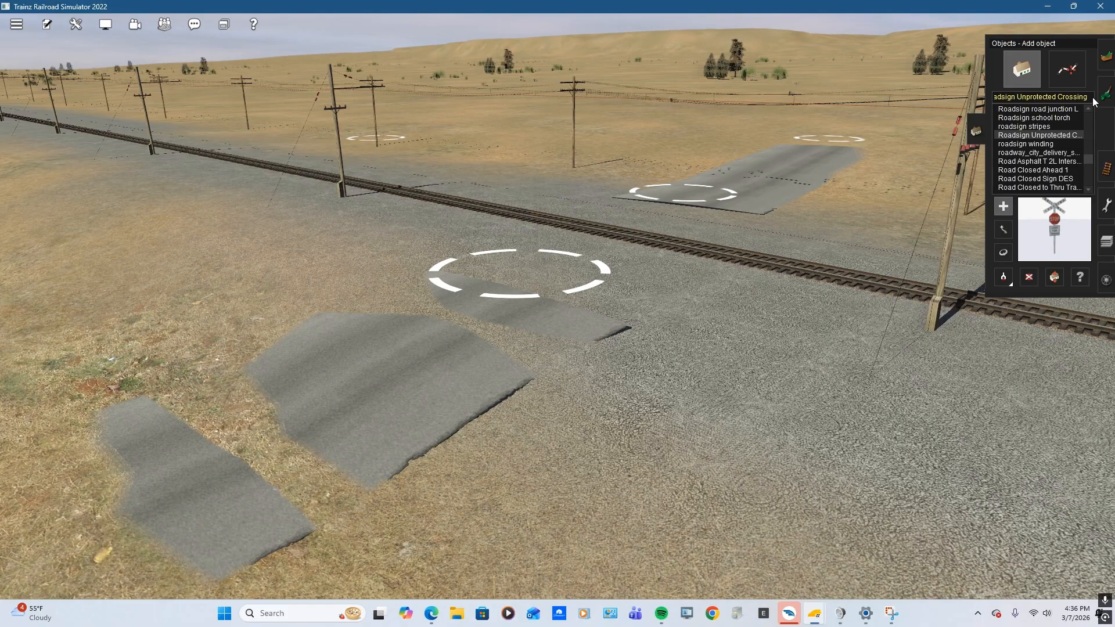
left_click(1032, 99)
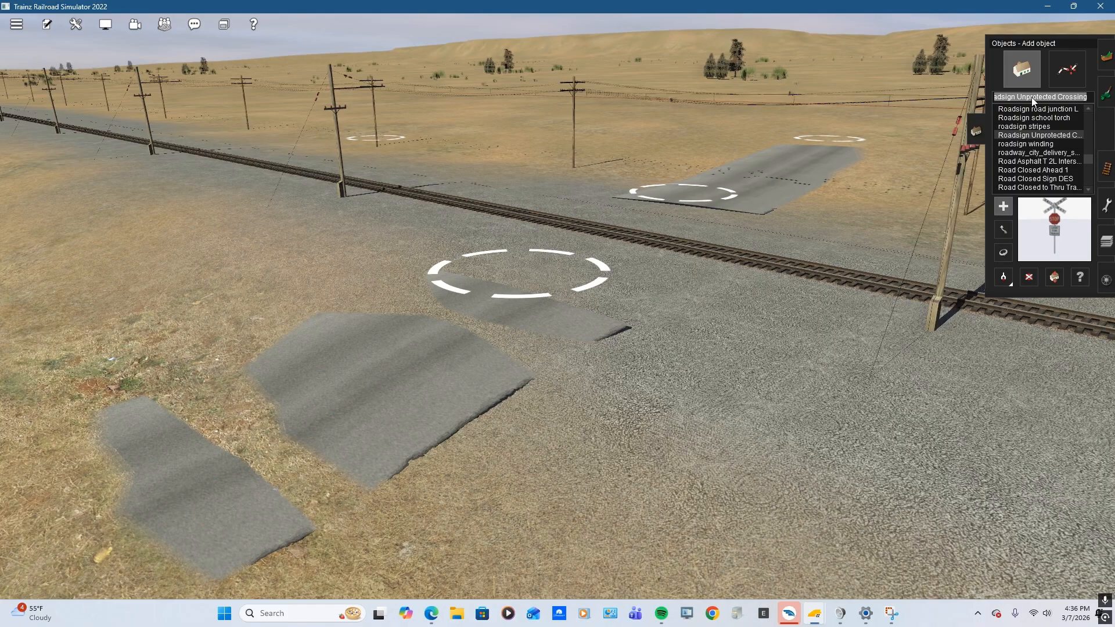
Reopen Content Manager and search the installed assets for "sign", narrowing the search to "sign usa"
left_click(813, 617)
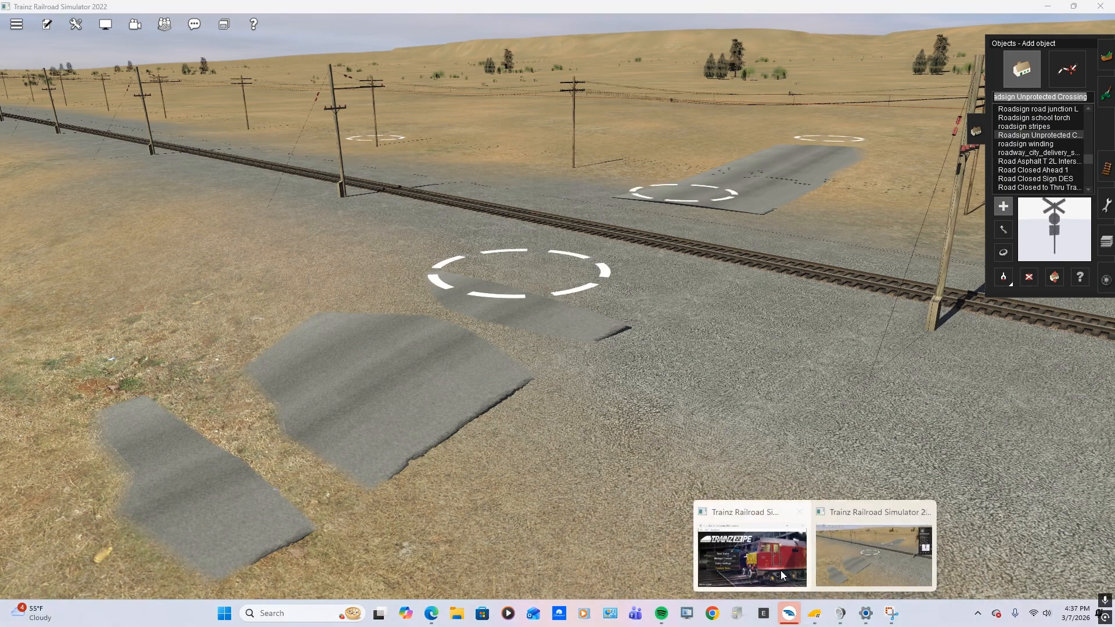
mouse_move(768, 563)
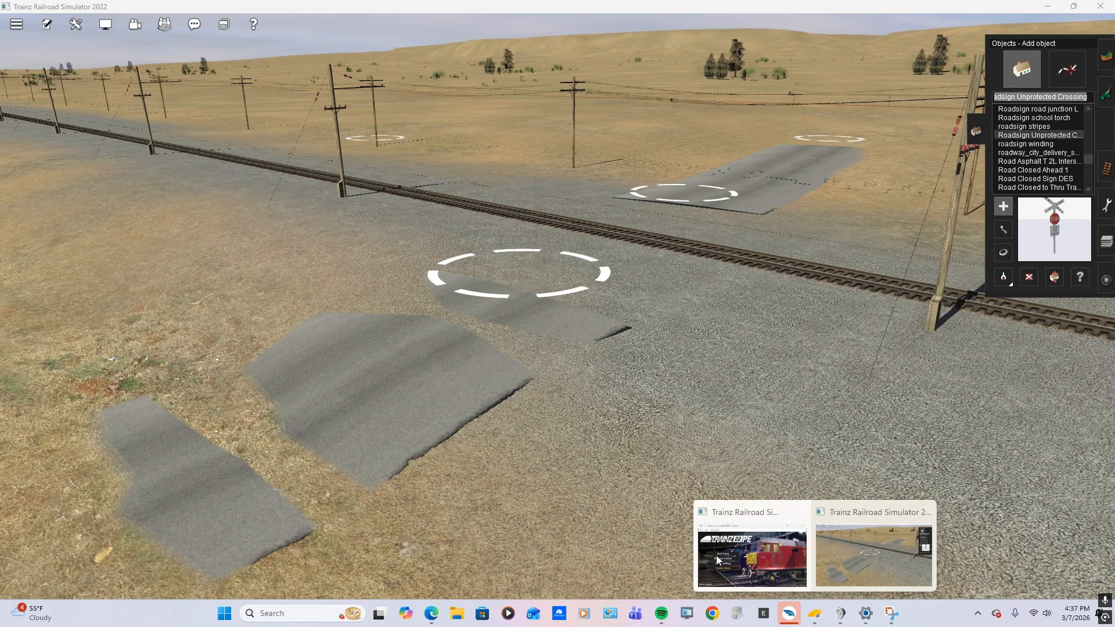
left_click(742, 554)
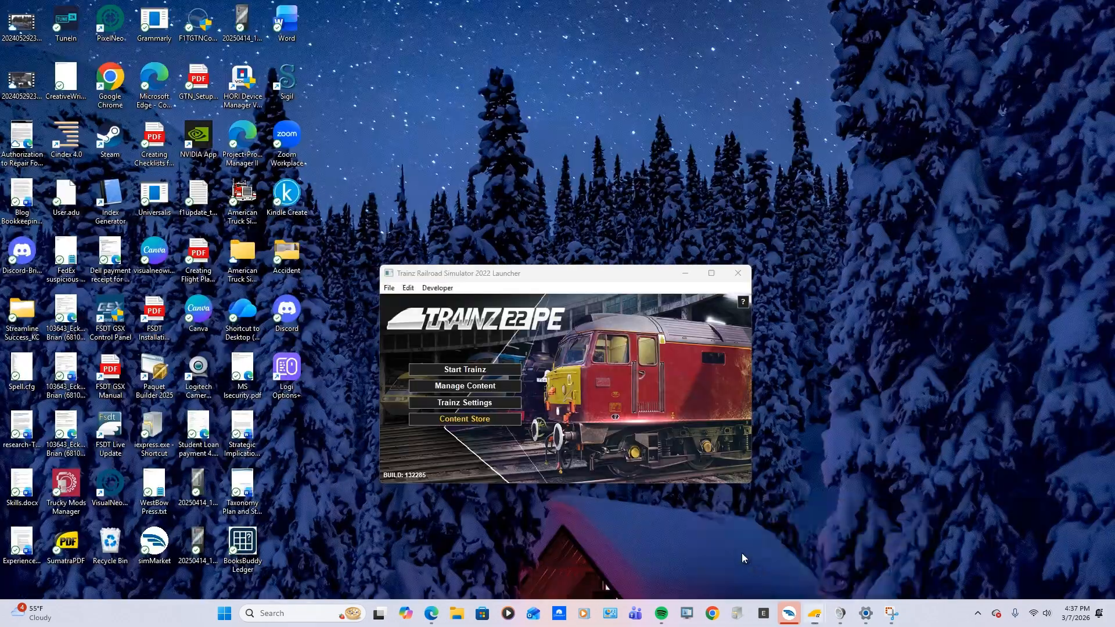
left_click(460, 389)
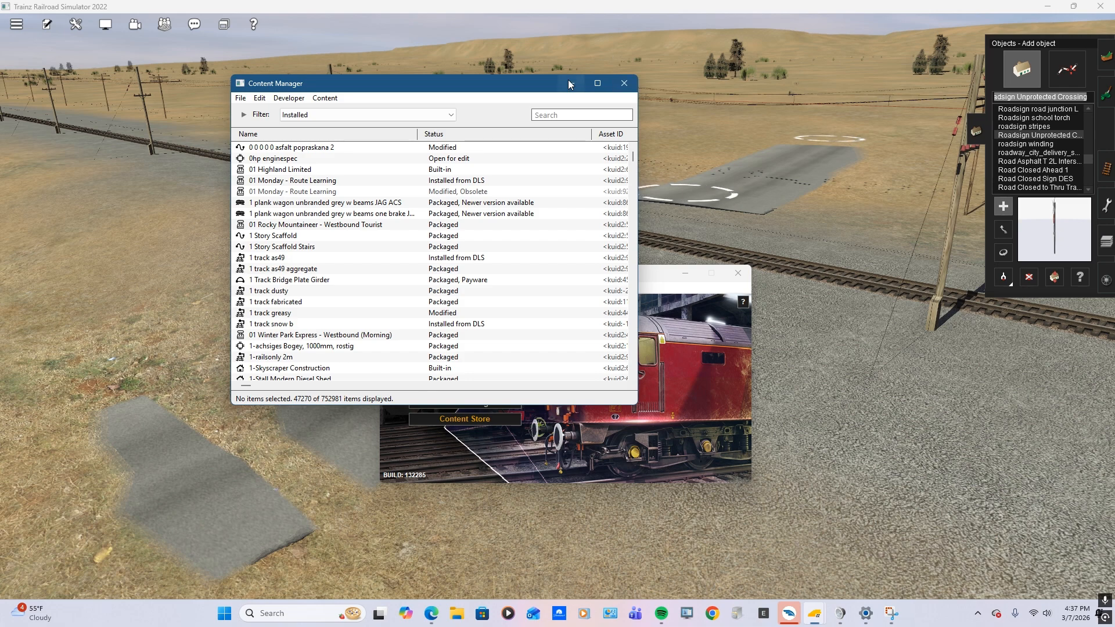
type("sign")
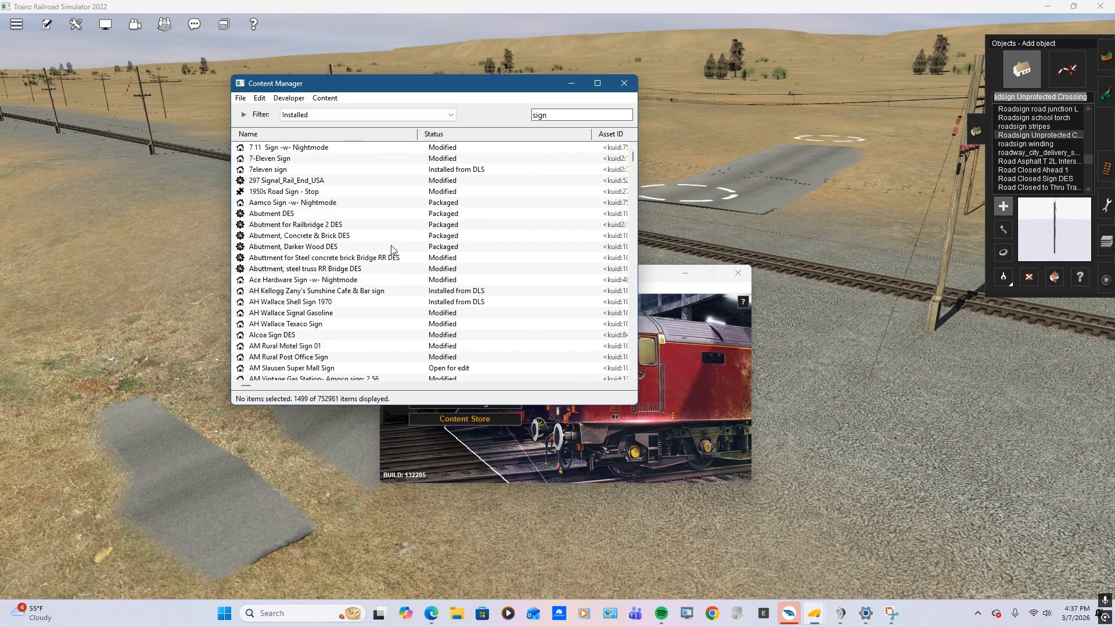
scroll(392, 250, "down", 15)
left_click_drag(633, 166, 593, 93)
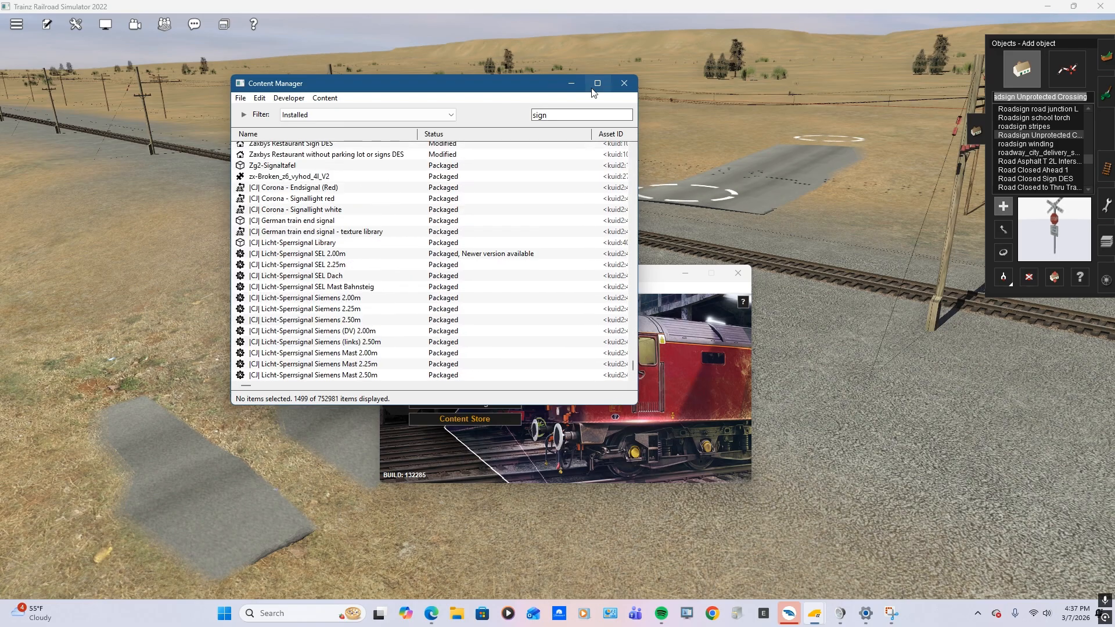
left_click(576, 116)
type("us")
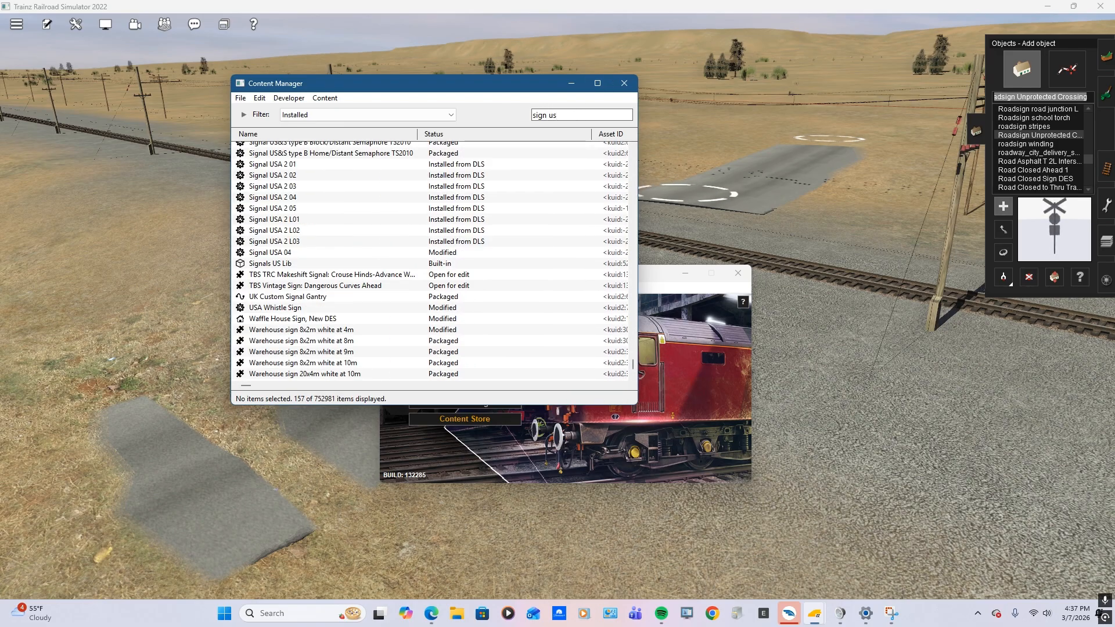
type("a")
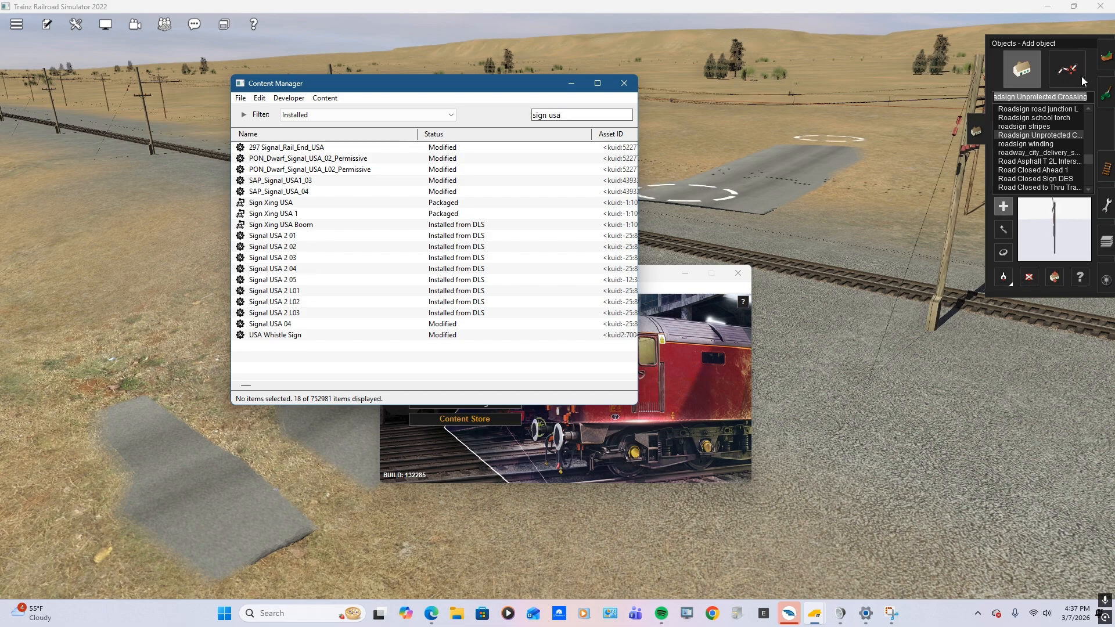
Search the scenery objects for "sign xing", preview Sign Xing USA and Sign Xing USA Boom, and select Sign Xing USA 1
left_click(1057, 99)
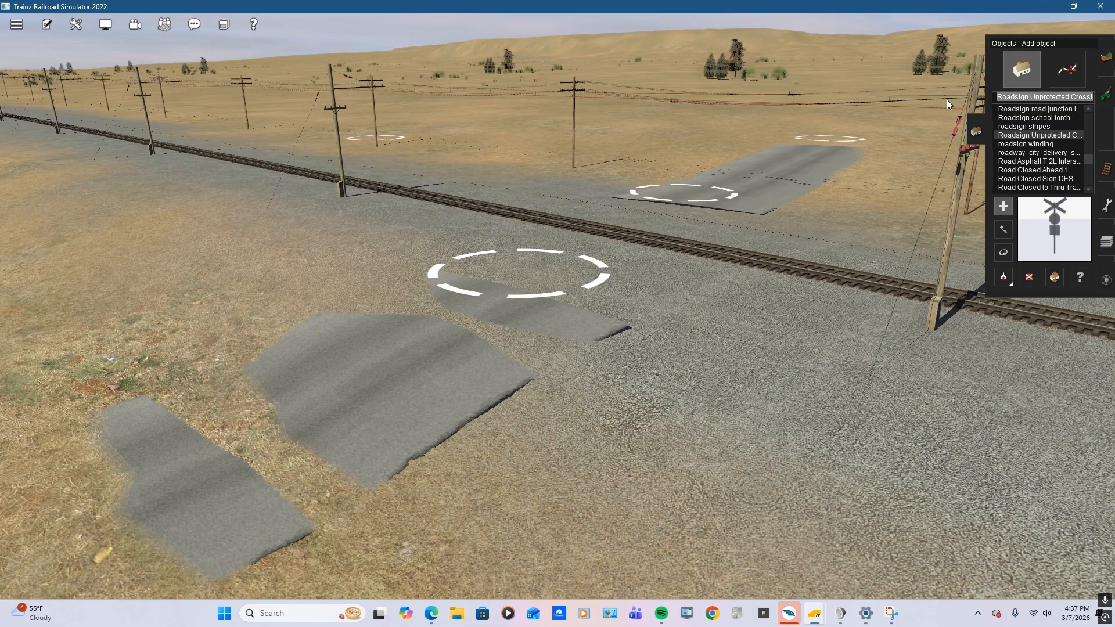
type("sign")
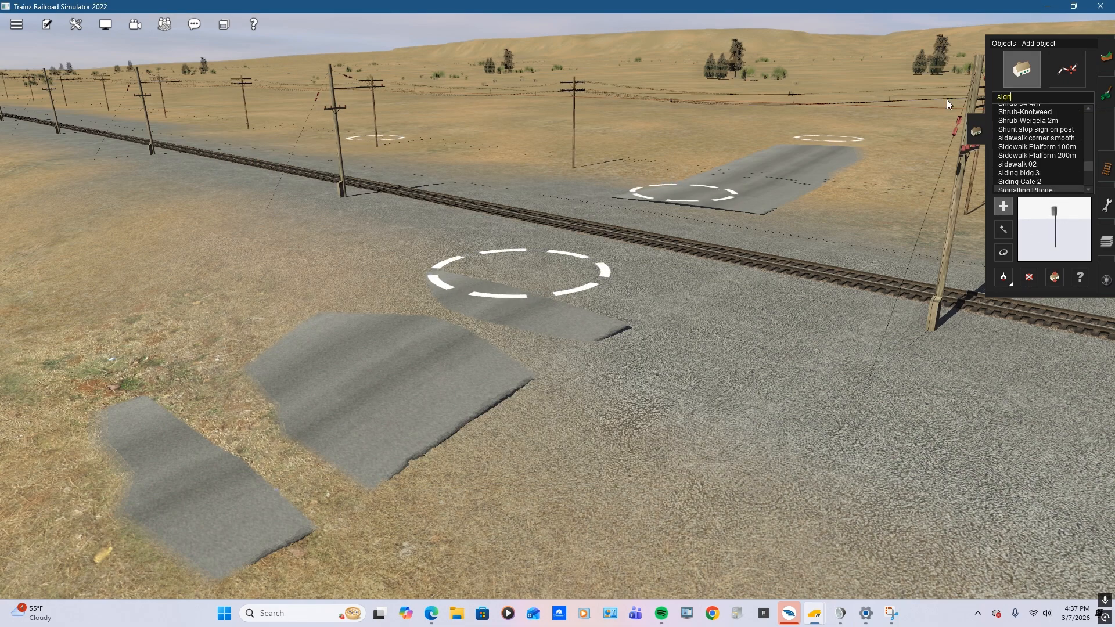
type(" xing")
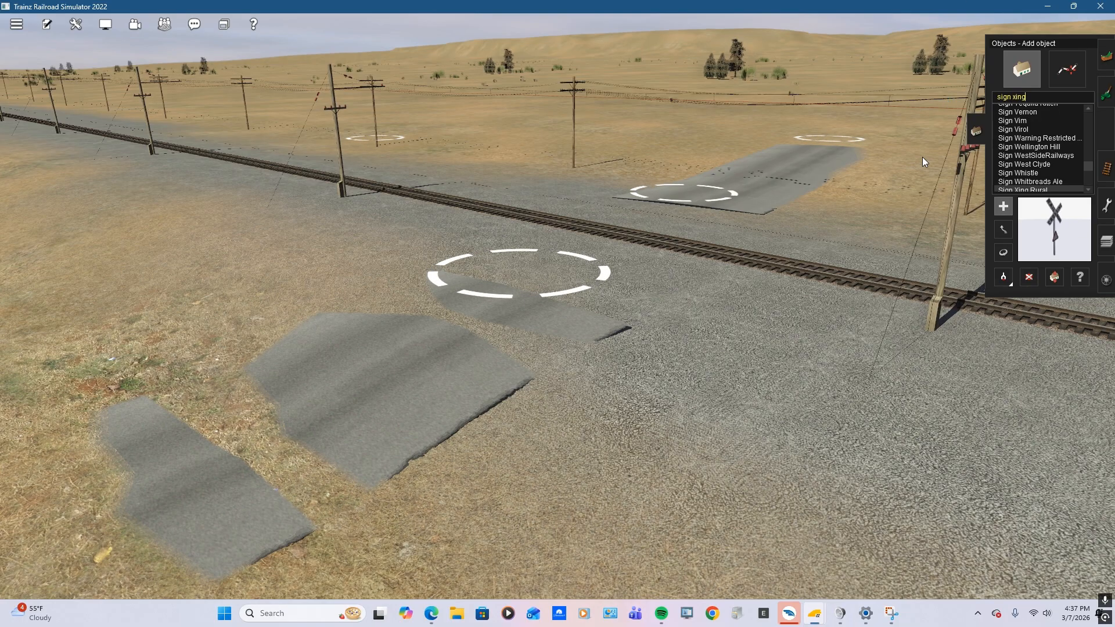
scroll(1067, 161, "down", 1)
left_click(1033, 174)
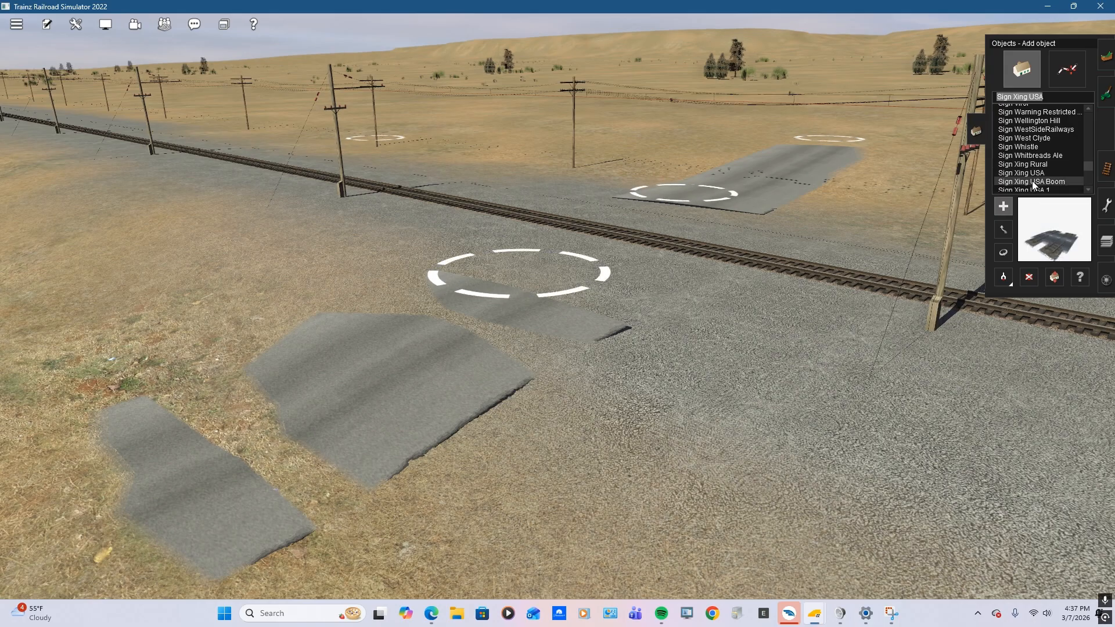
left_click(1033, 183)
scroll(1033, 180, "down", 1)
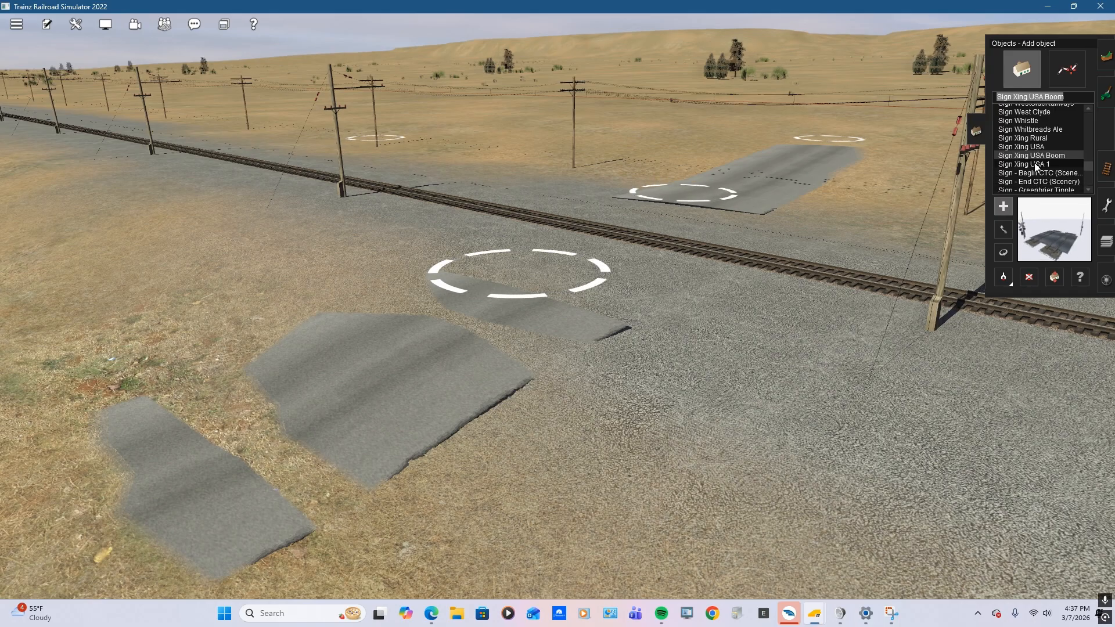
left_click(1035, 165)
Insert two spline points in the railway track, one on each side of where the side road crosses
left_click(601, 225)
scroll(622, 405, "up", 3)
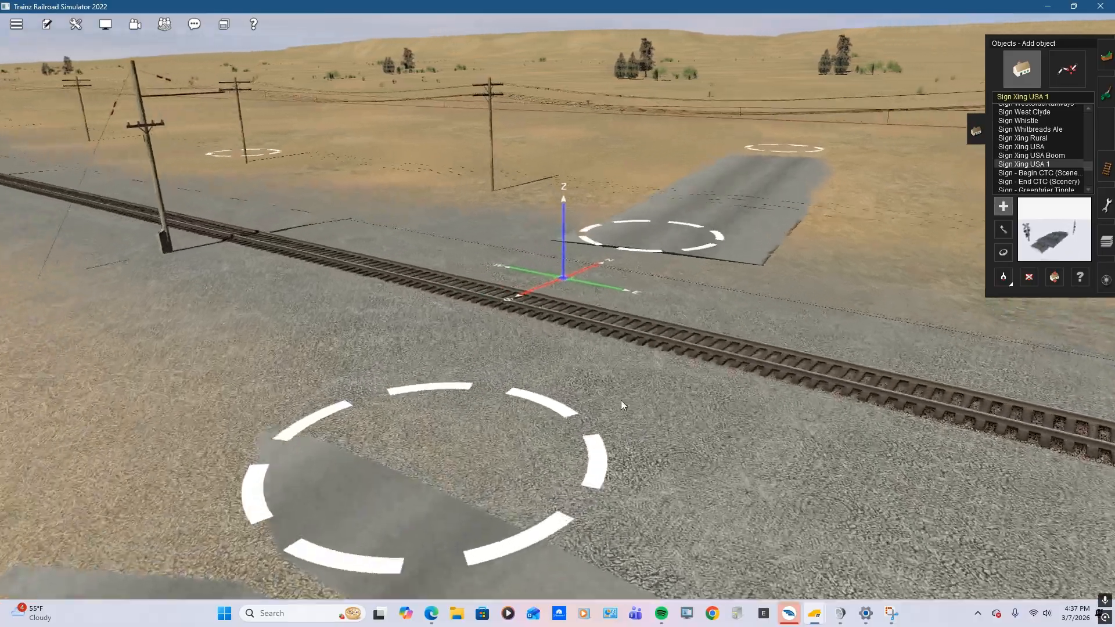
right_click_drag(621, 405, 465, 335)
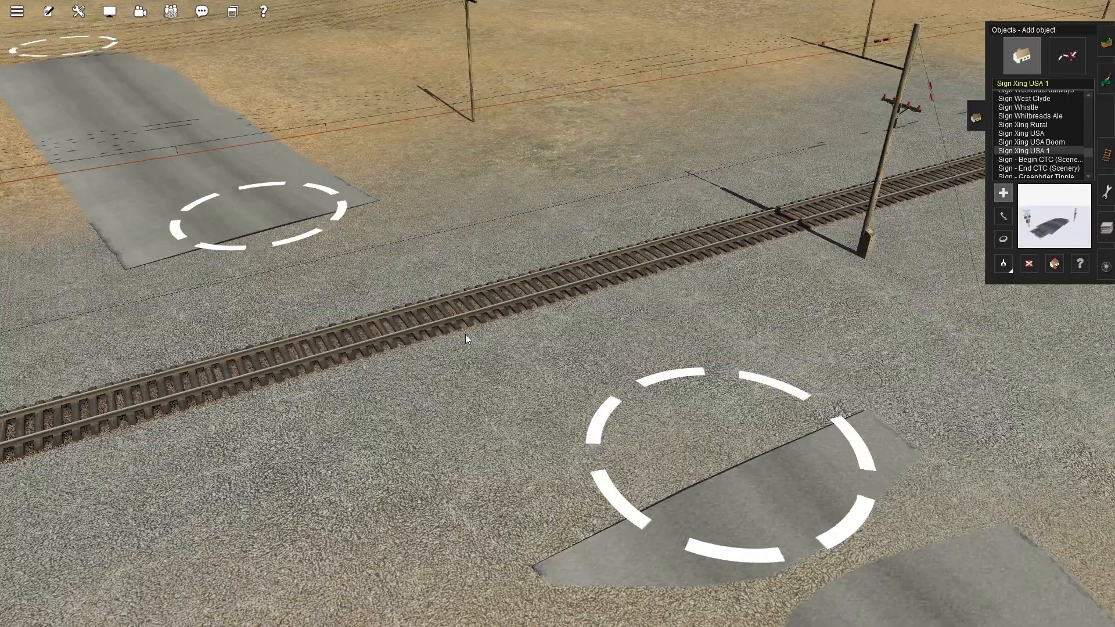
left_click(1099, 175)
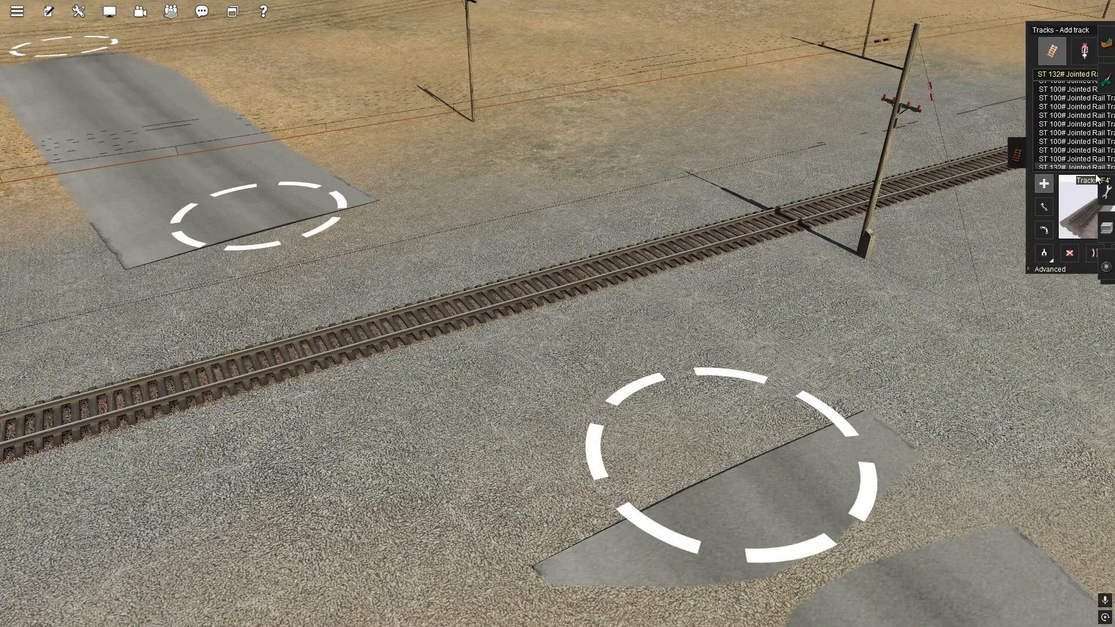
left_click(1008, 269)
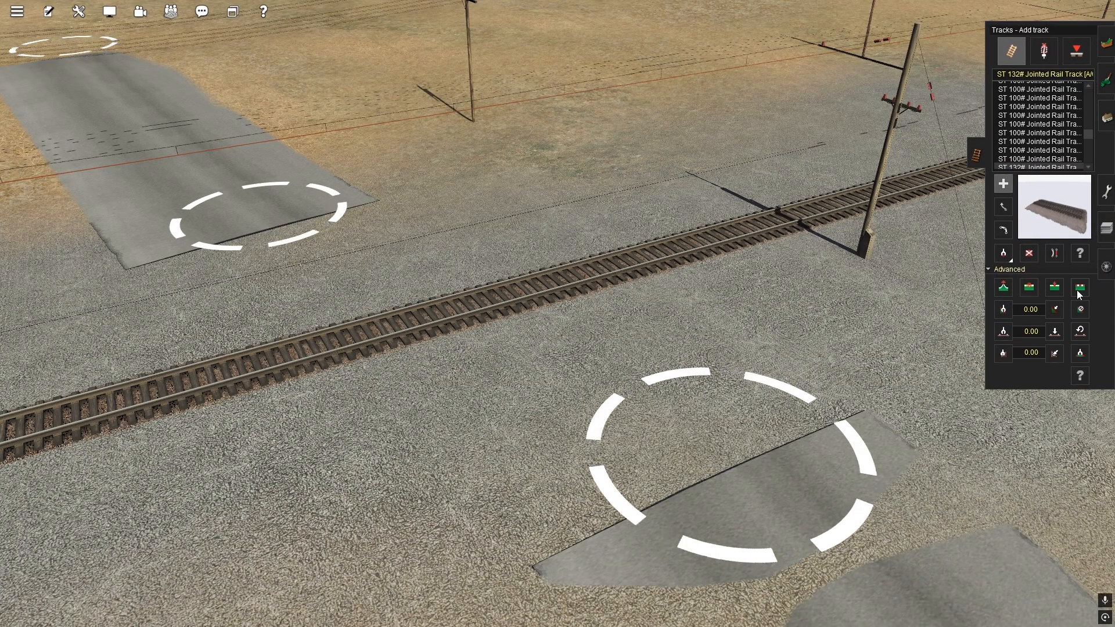
left_click(1056, 287)
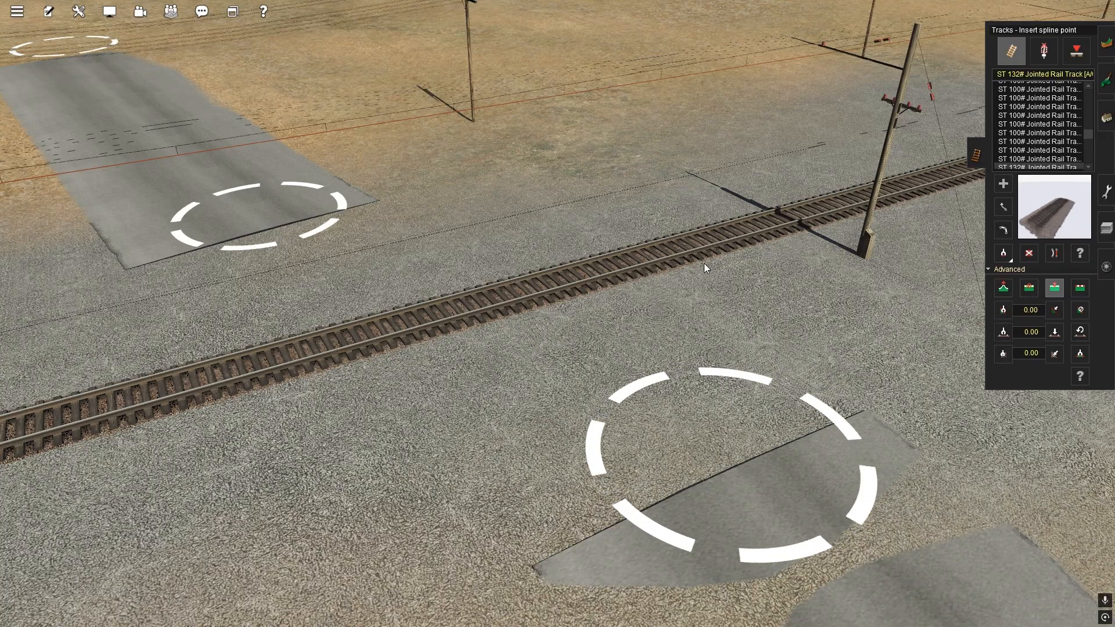
left_click(657, 255)
right_click_drag(414, 360, 309, 245)
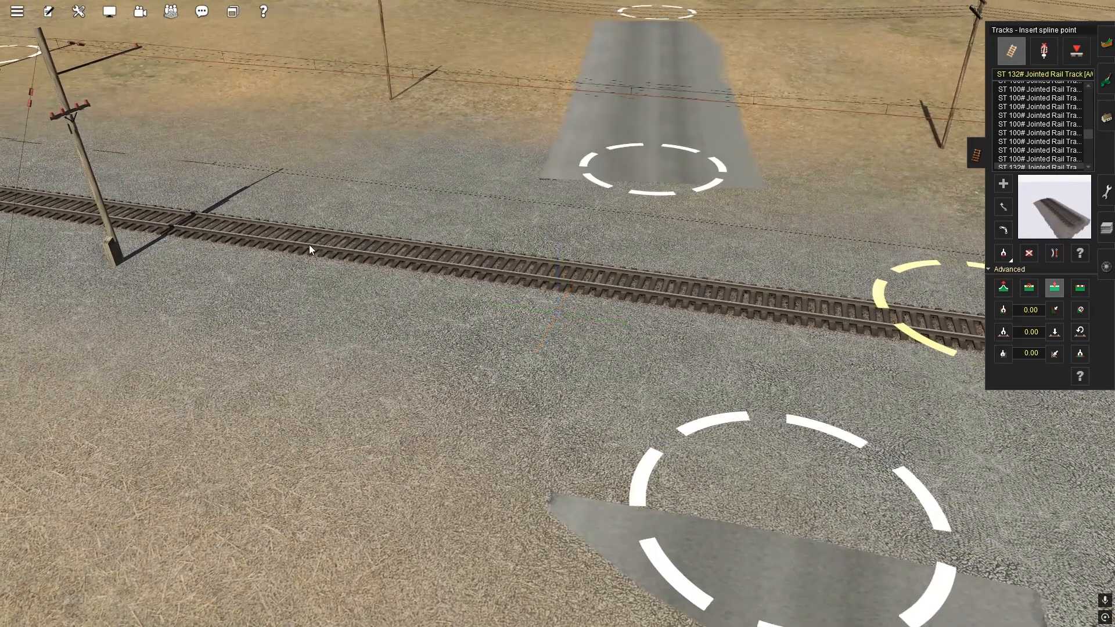
left_click(350, 250)
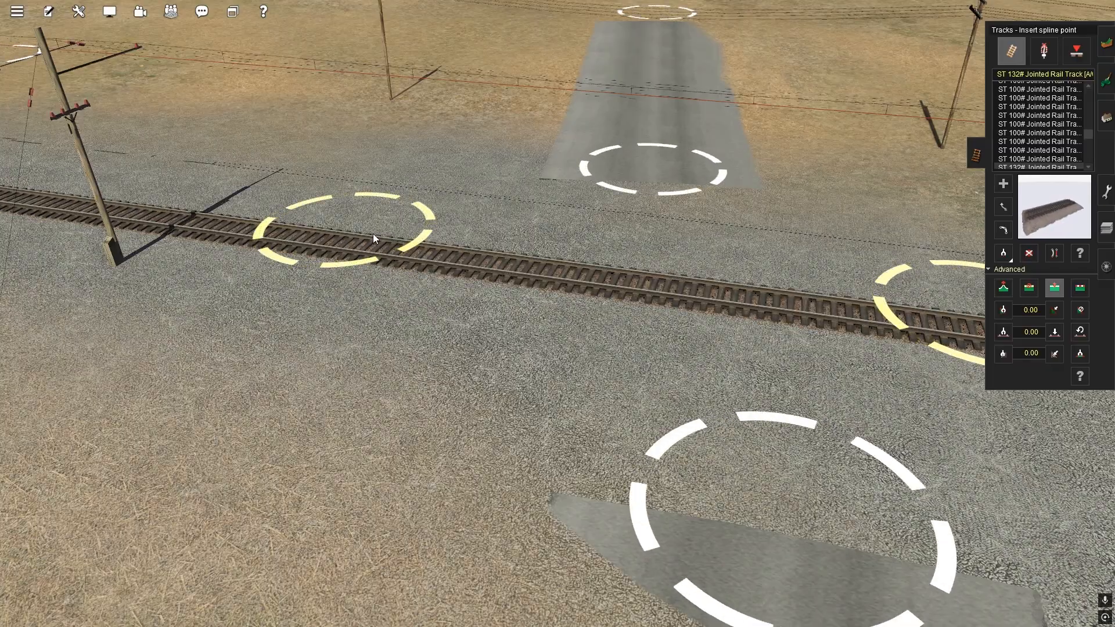
Delete the track section between the two spline points and place a Sign Xing USA 1 crossing in the gap
left_click(1029, 253)
left_click(699, 297)
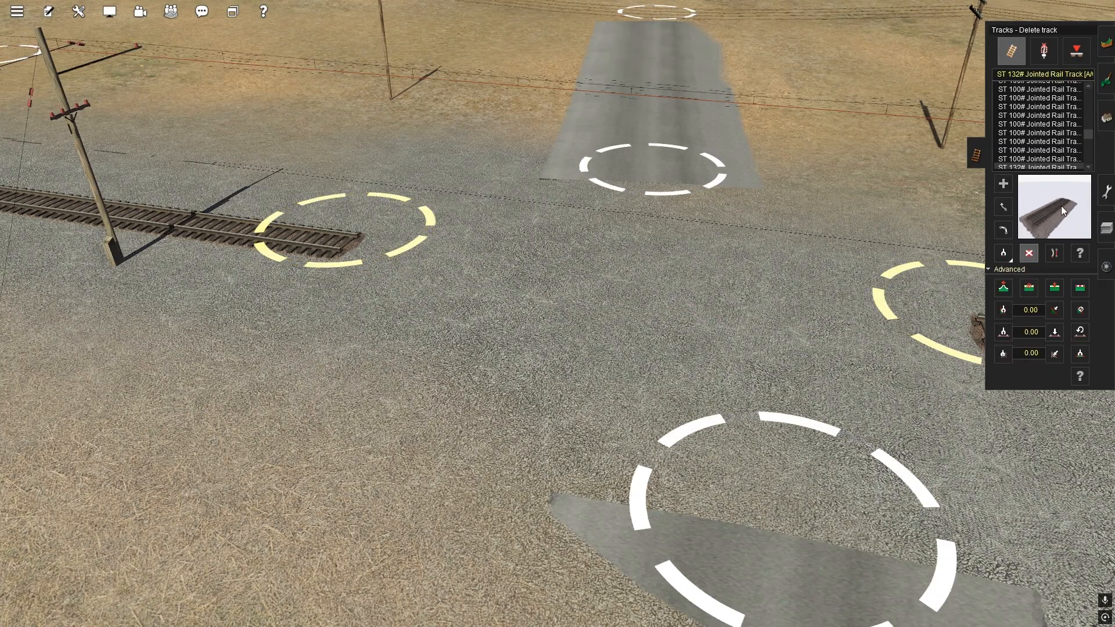
left_click(1106, 115)
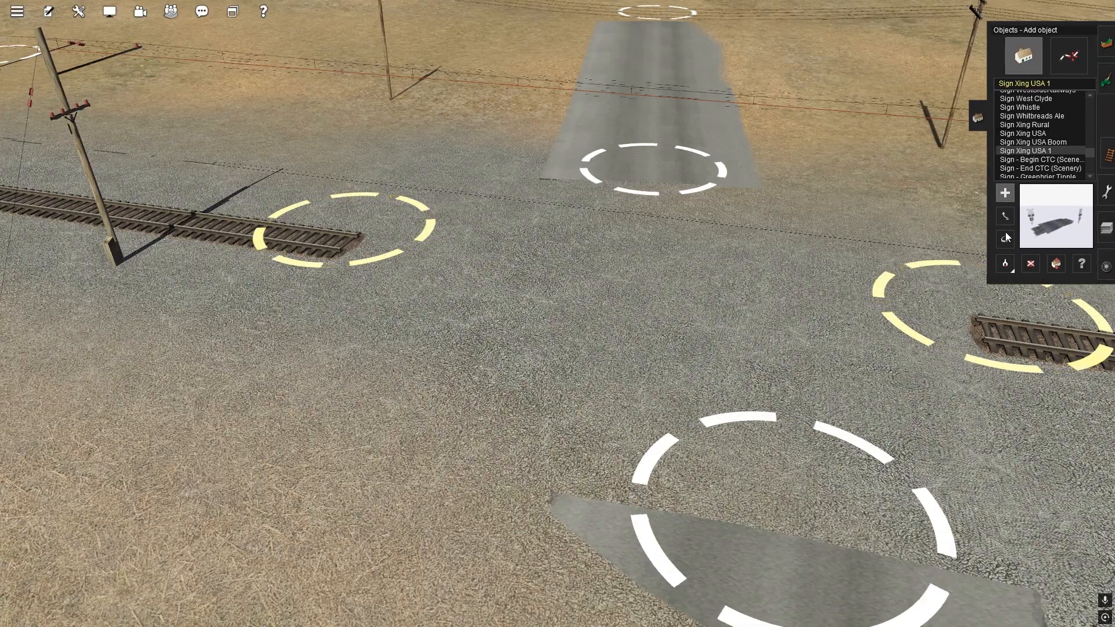
left_click(625, 301)
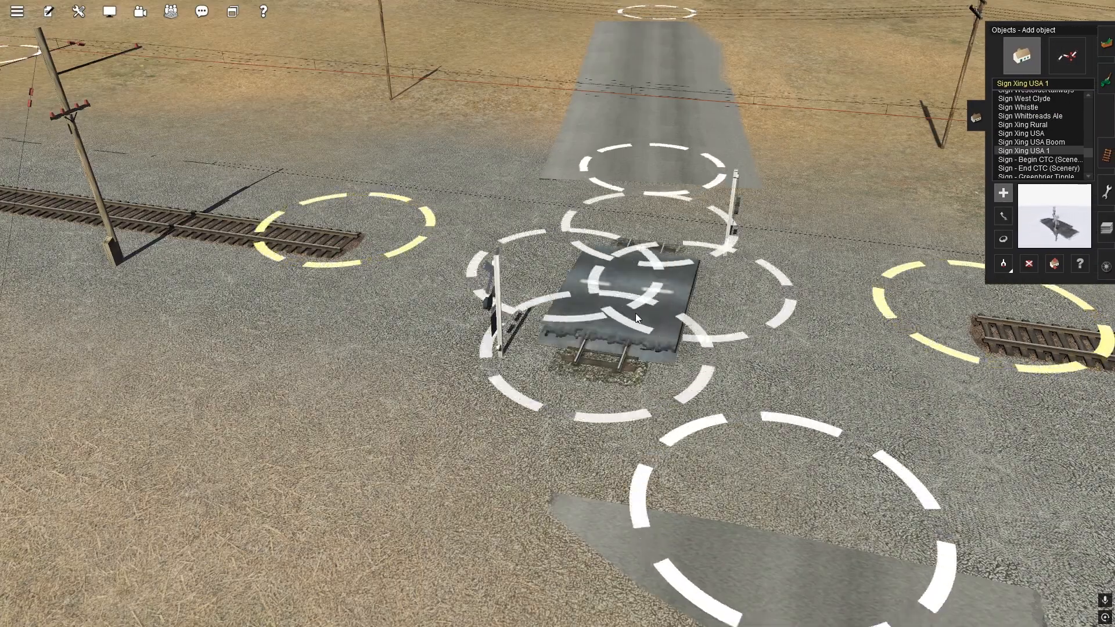
Rotate the crossing so its rails align with the track and move it into line between the two track ends
right_click_drag(635, 313, 635, 319)
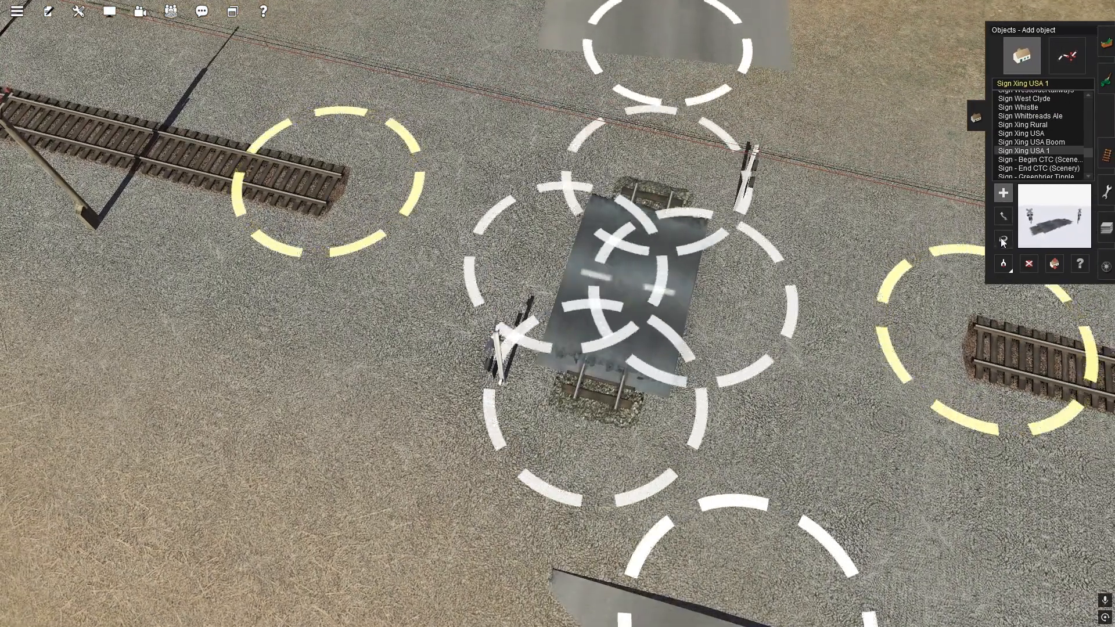
left_click(1003, 241)
left_click_drag(651, 345, 651, 347)
left_click(1003, 216)
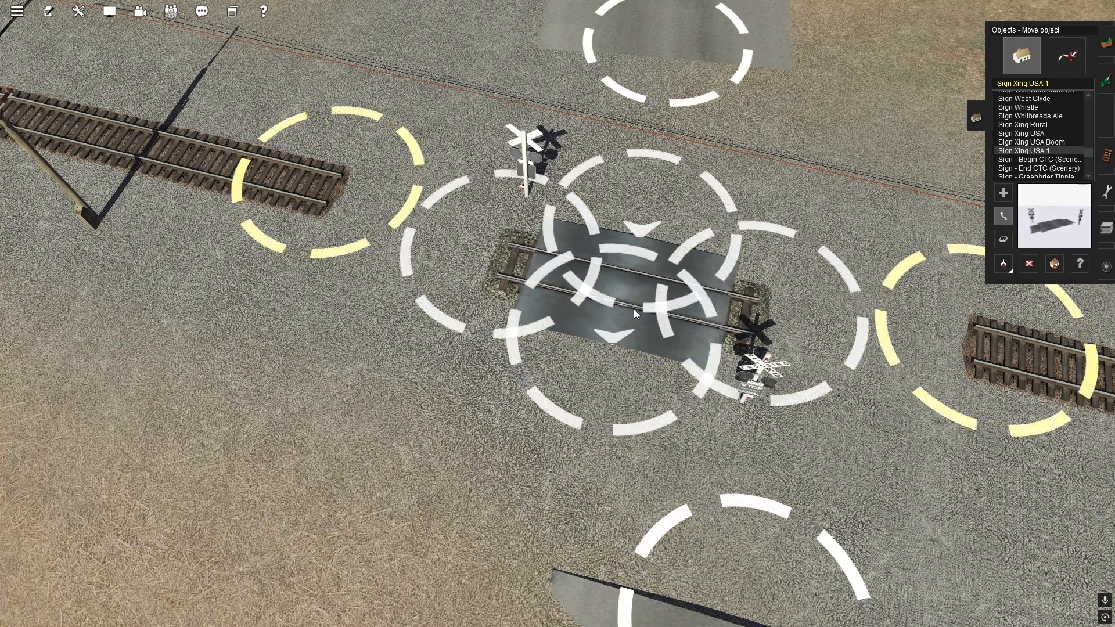
mouse_move(633, 309)
left_mouse_down()
mouse_move(637, 287)
mouse_move(641, 297)
left_mouse_up()
left_click(1002, 238)
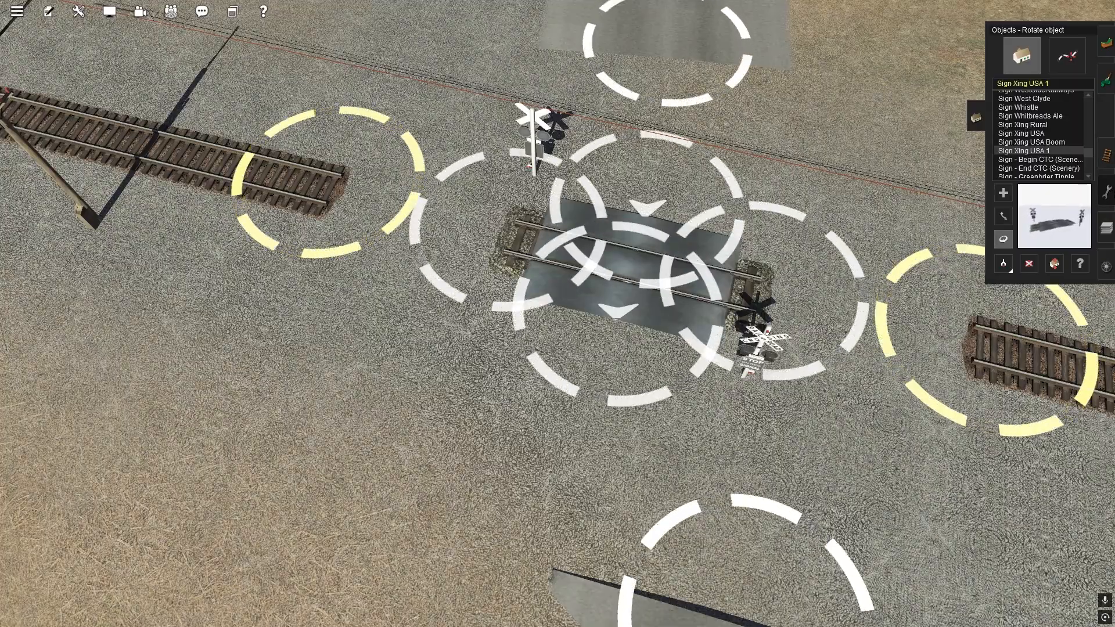
Lay a ruler between the two track ends to check the crossing's alignment, and delete the ruler
left_click(1106, 192)
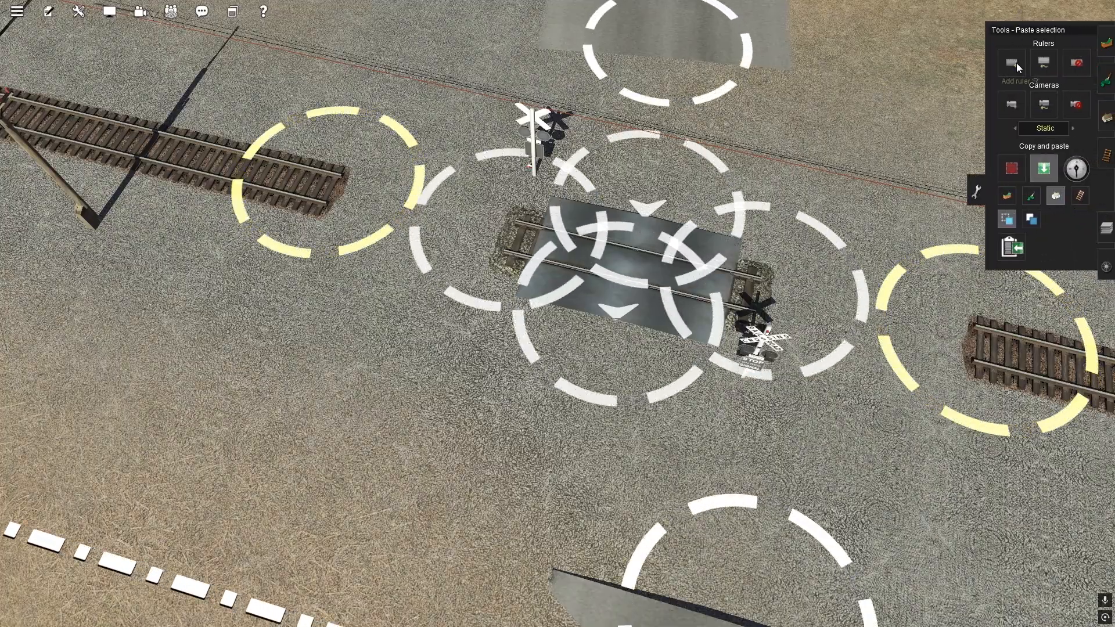
left_click(1017, 68)
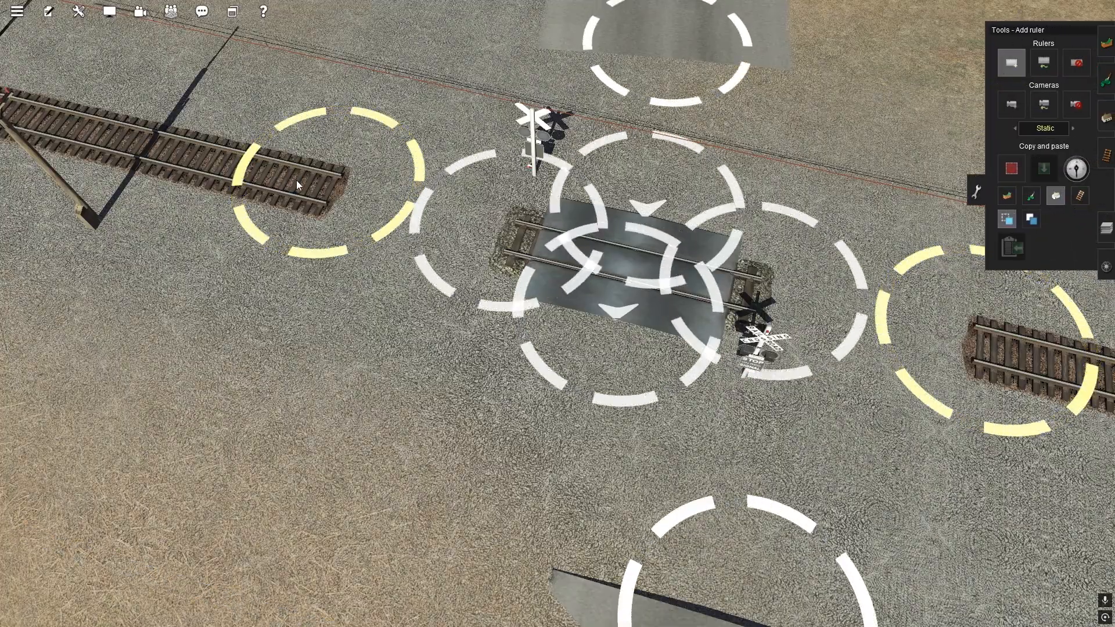
left_click_drag(298, 183, 1110, 384)
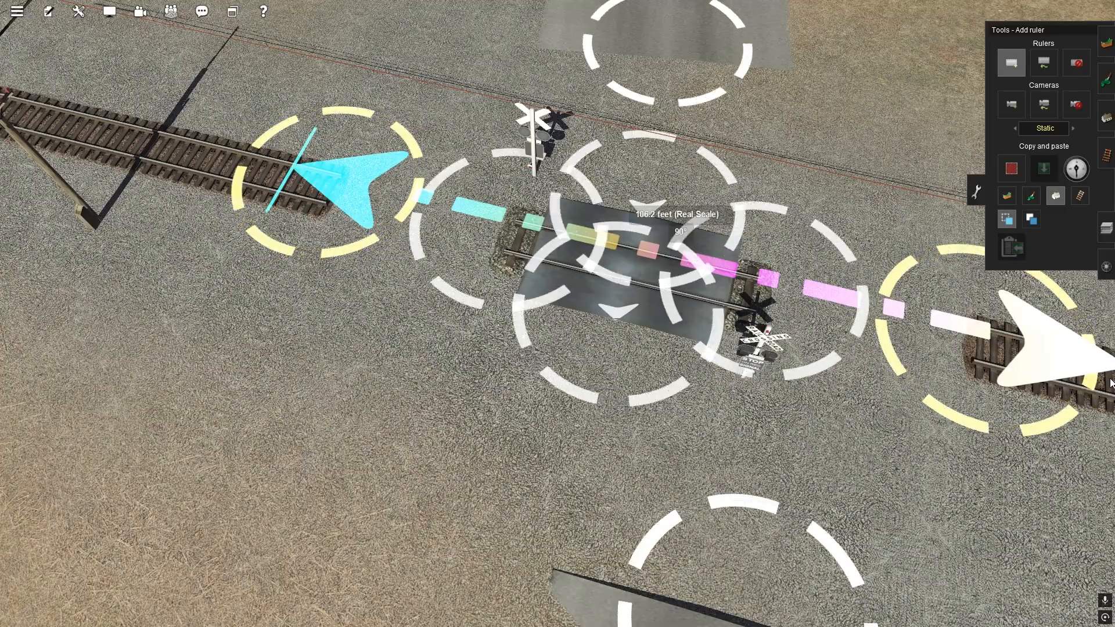
key("Up")
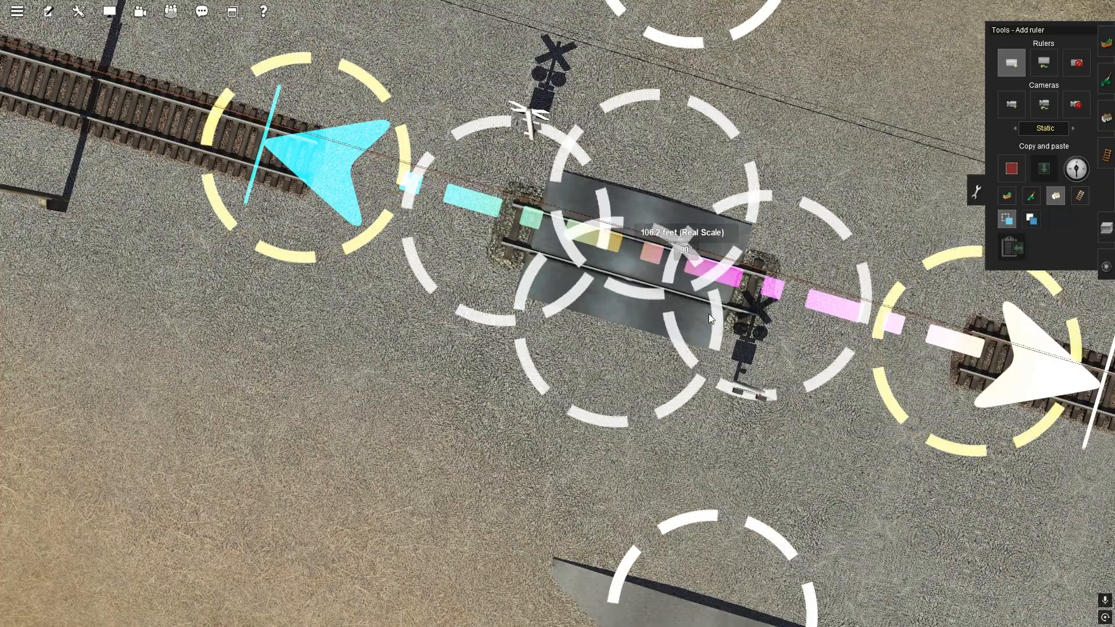
left_click(1083, 64)
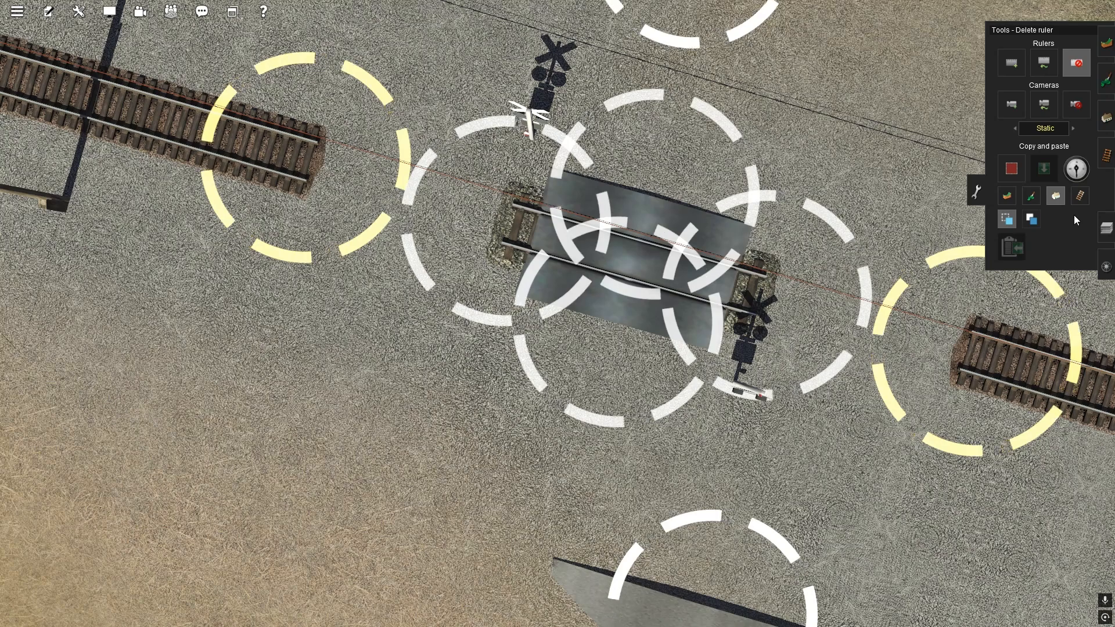
Move the track ends on both sides of the gap onto the crossing's rail ends
left_click(1106, 154)
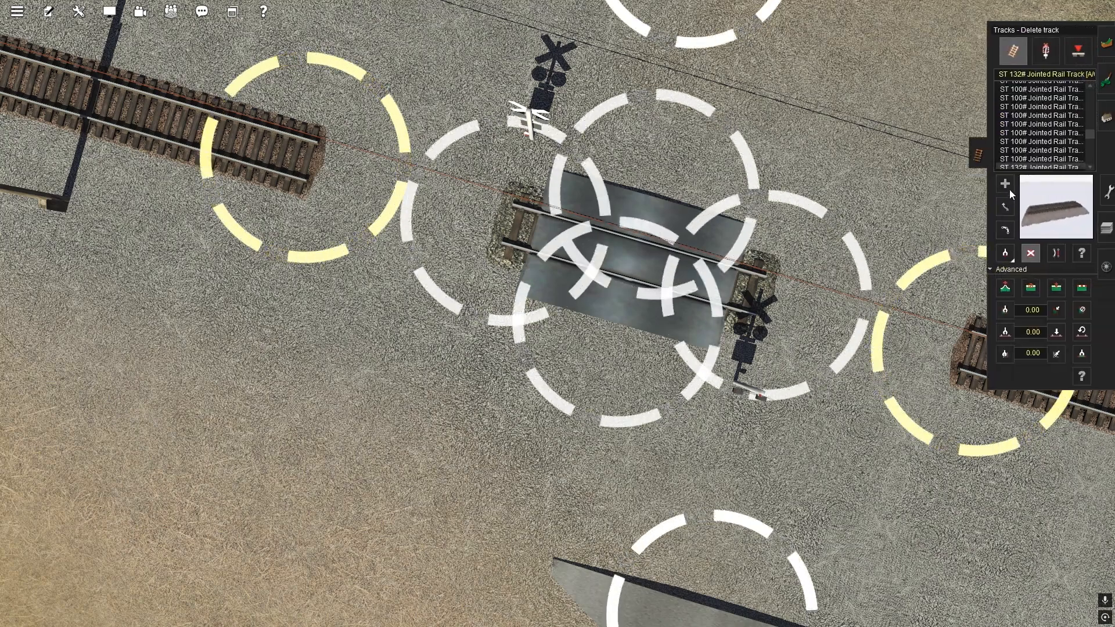
left_click(1003, 206)
left_click_drag(971, 357, 761, 298)
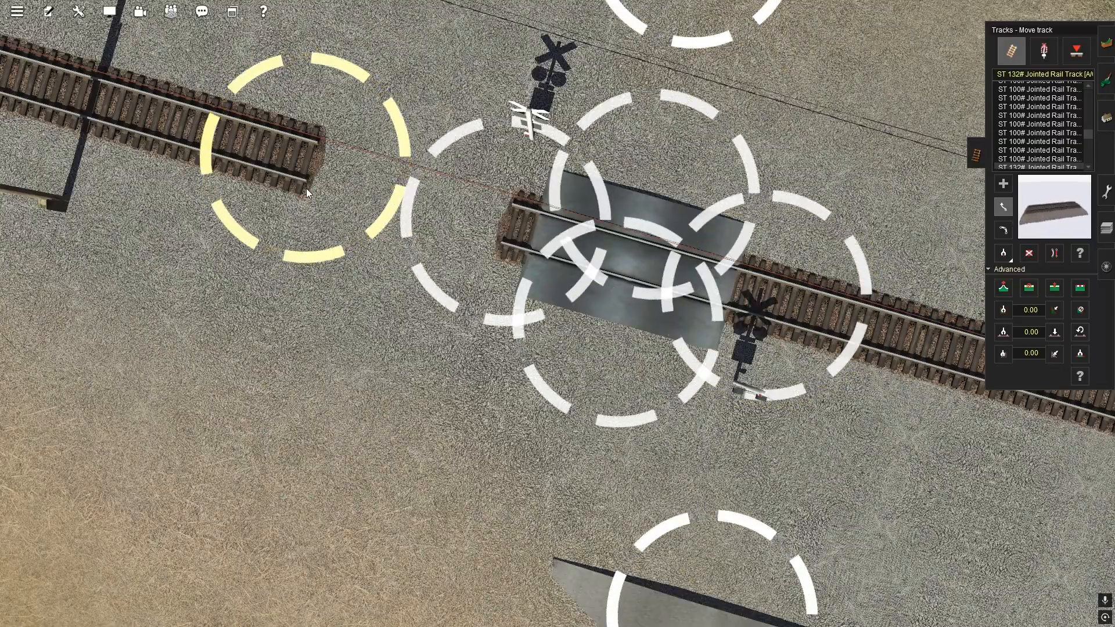
left_click_drag(305, 168, 500, 221)
Move the end points of both AASHTO road splines onto the crossing's road attachment points
right_click(693, 382)
right_click_drag(690, 380, 1109, 134)
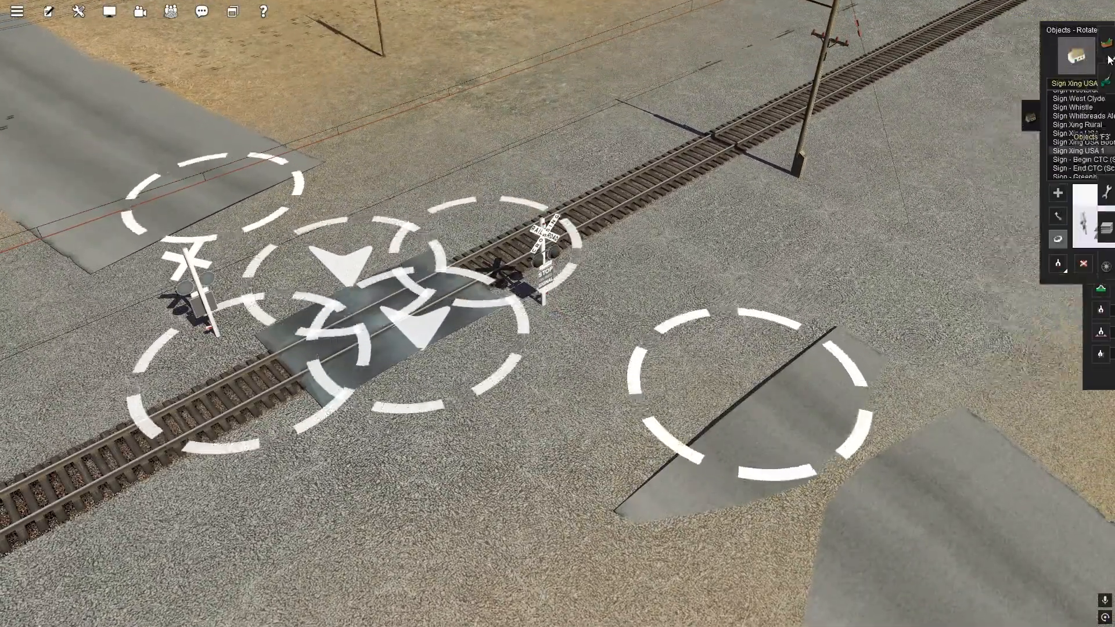
left_click(1106, 118)
left_click(1067, 56)
left_click(1003, 216)
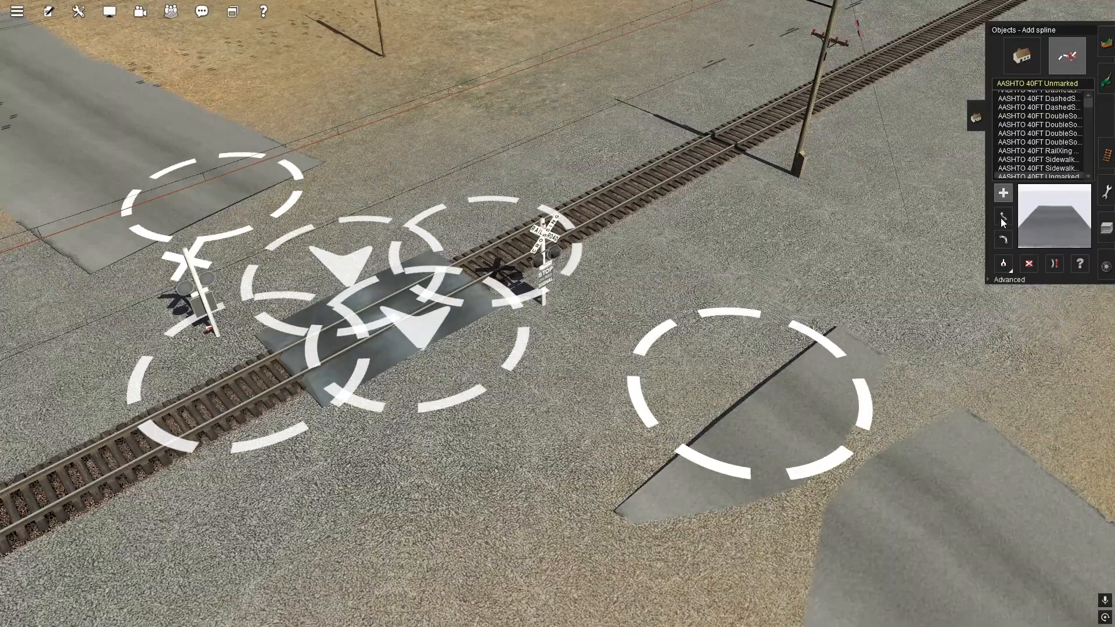
left_click_drag(724, 415, 426, 348)
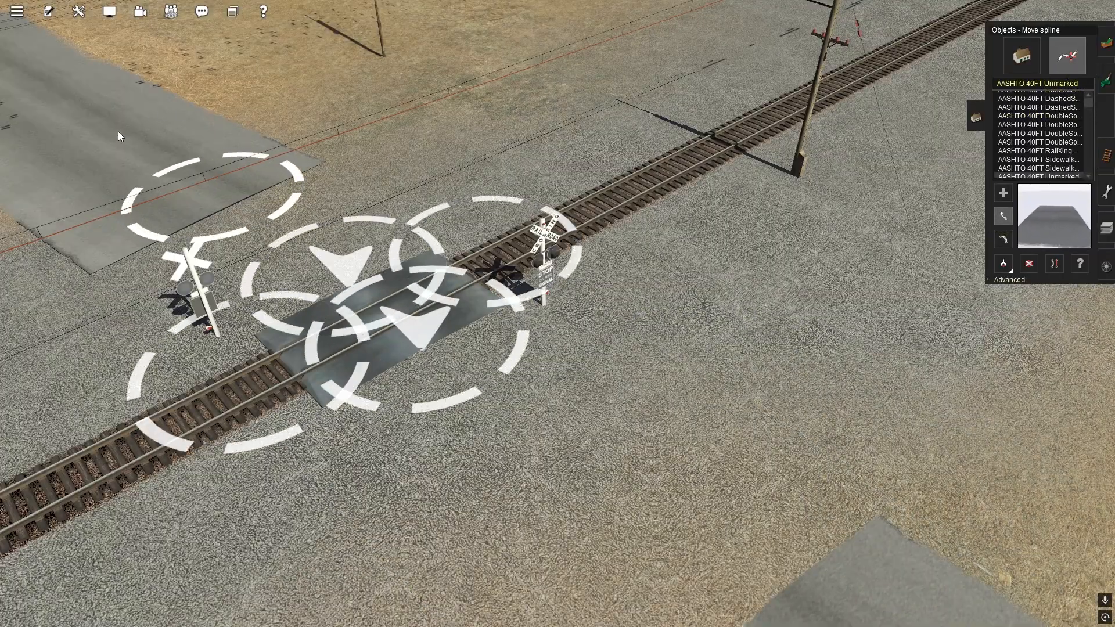
left_click_drag(199, 202, 363, 276)
Apply Flatten spline to the road sections on both sides of the crossing
right_click_drag(523, 431, 541, 344)
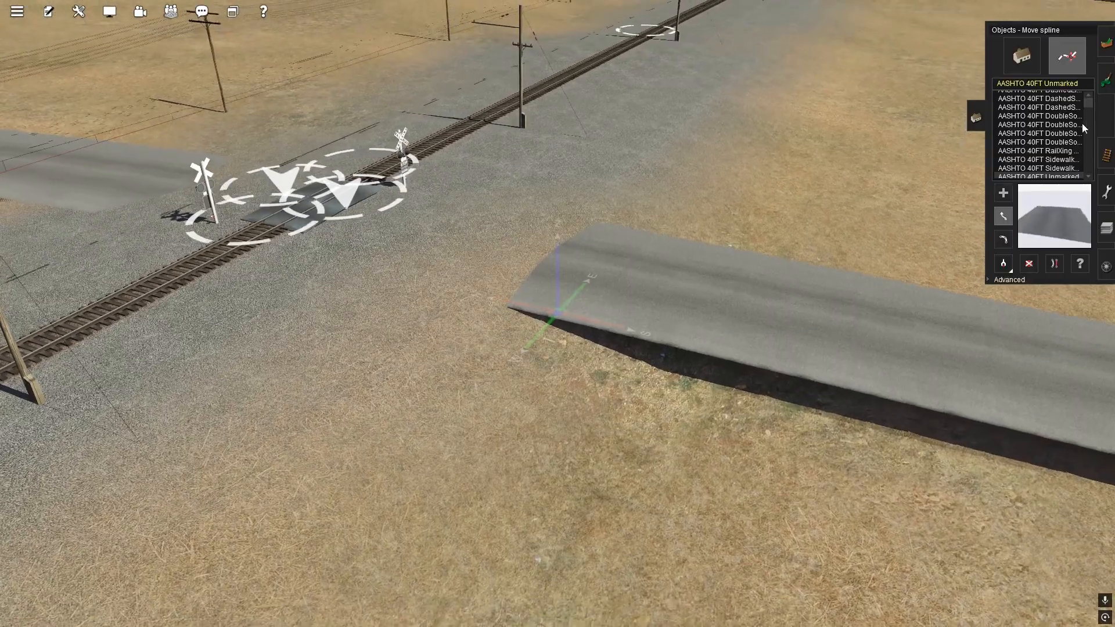
left_click(1002, 280)
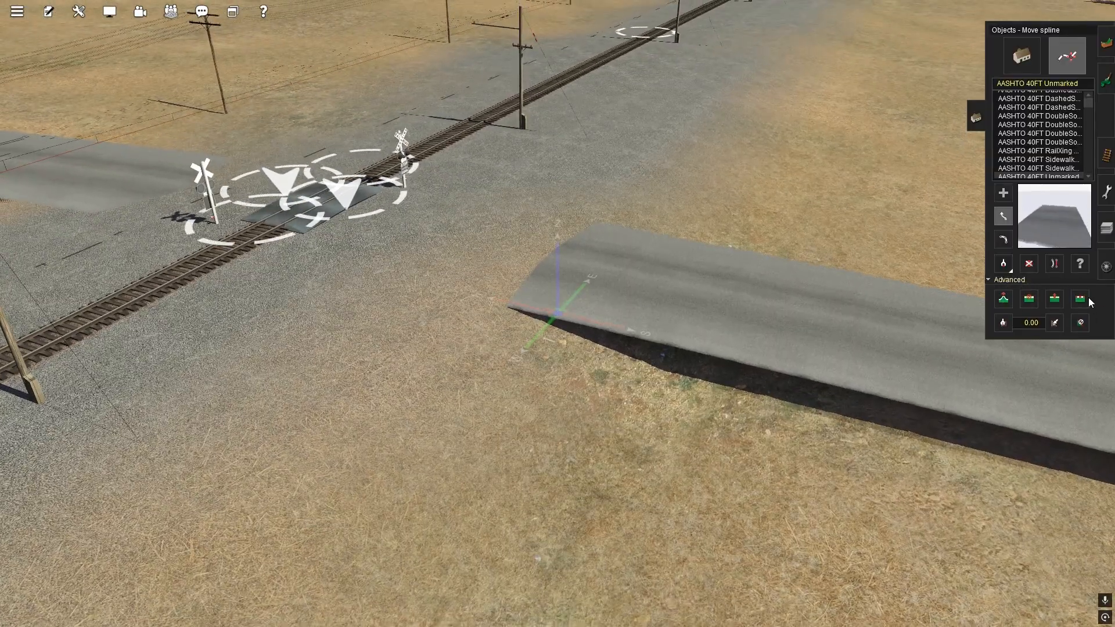
left_click(1029, 302)
left_click(764, 340)
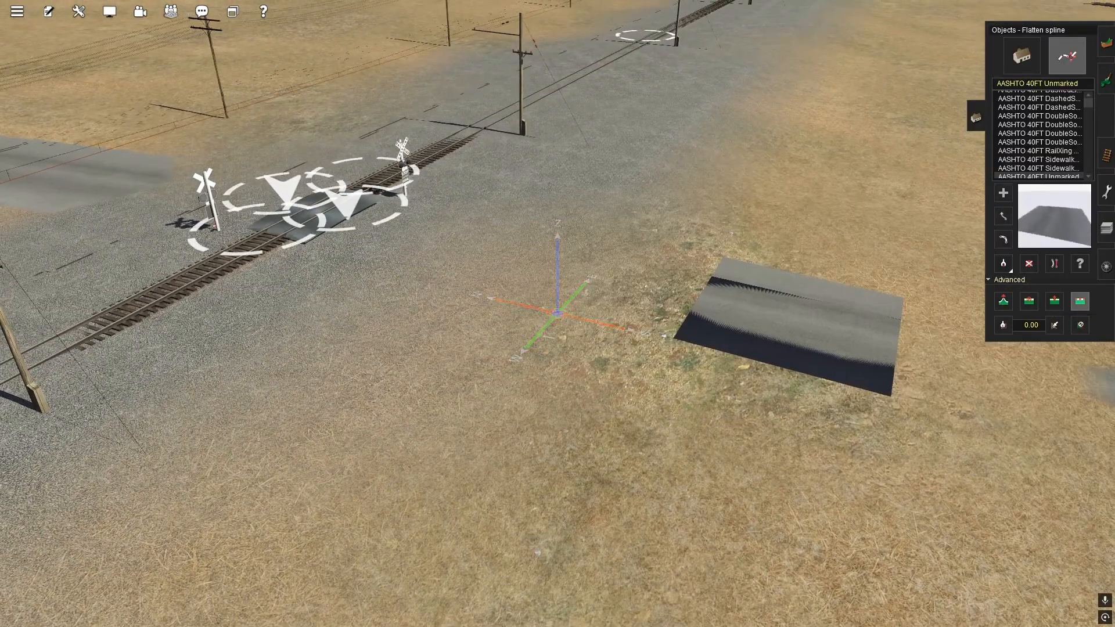
left_click(118, 180)
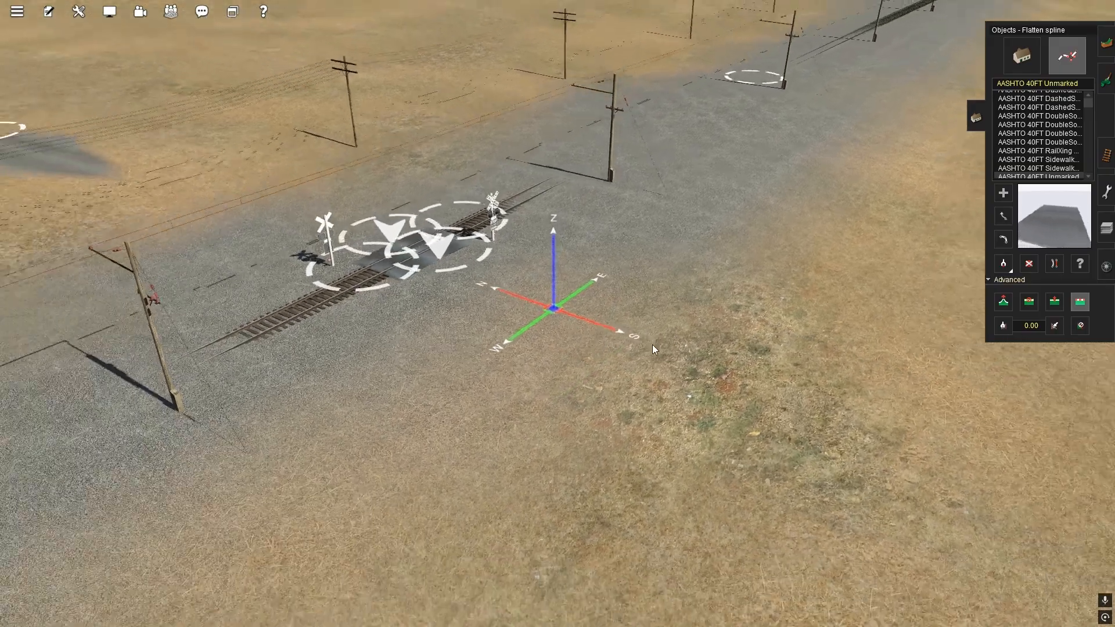
Examine both road approaches and the gaps between them and the crossing from several angles
scroll(768, 499, "down", 2)
right_click_drag(784, 393, 533, 338)
right_click(532, 337)
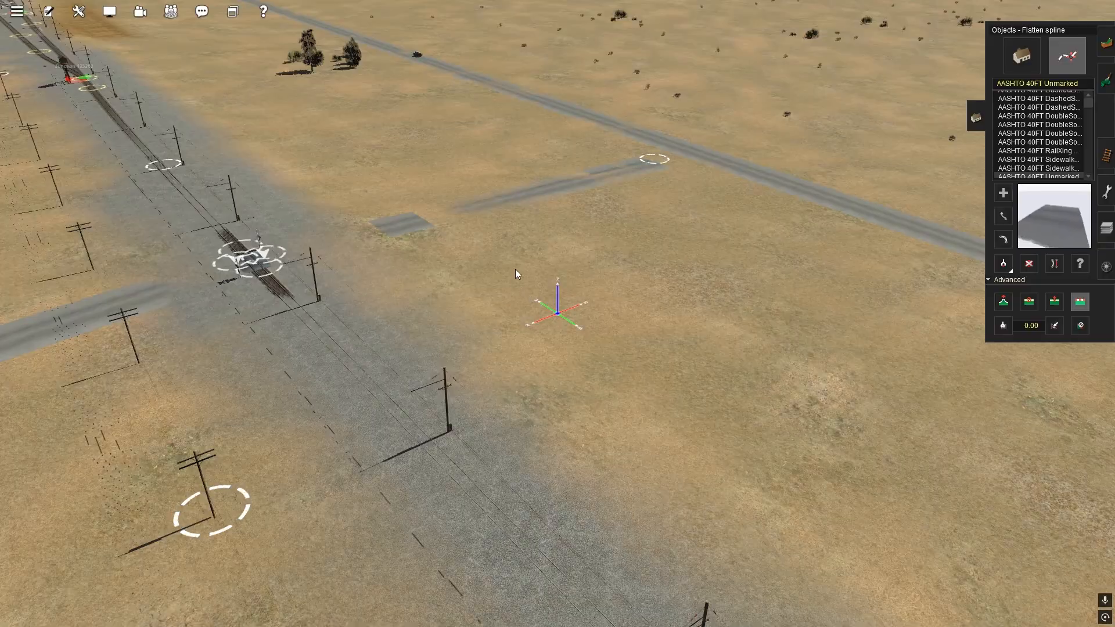
key("Left")
right_click(377, 249)
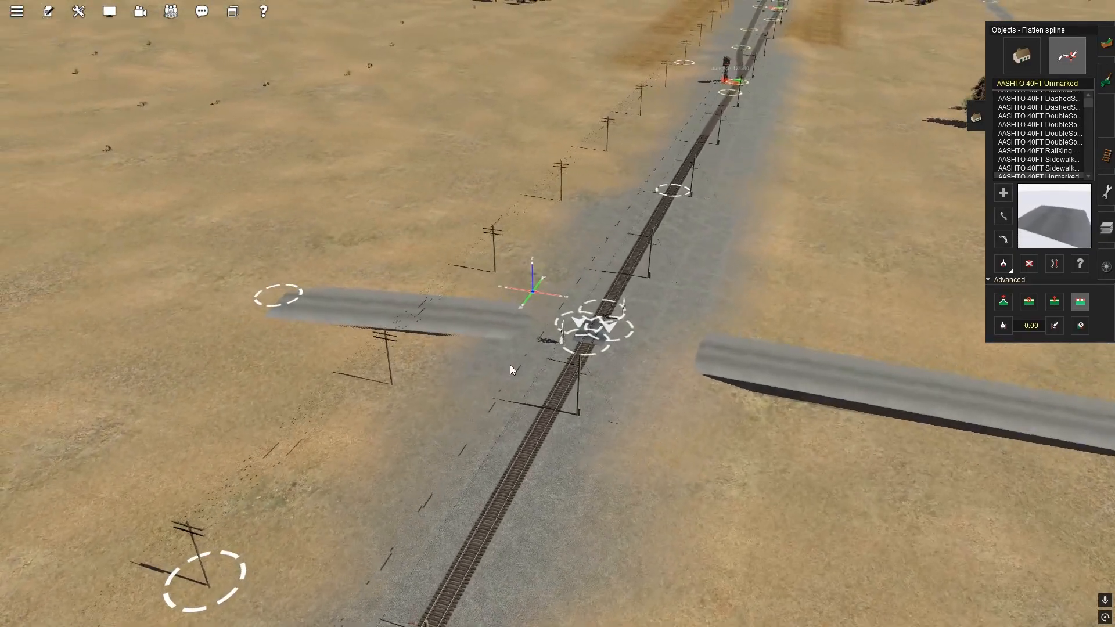
right_click(652, 366)
key("Right")
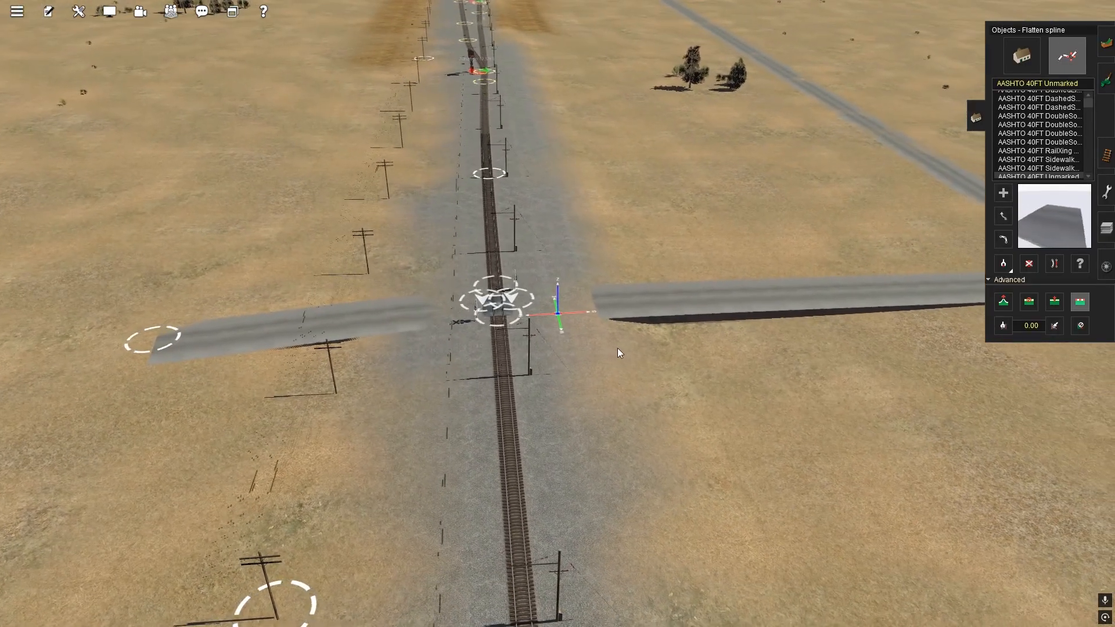
scroll(627, 317, "up", 3)
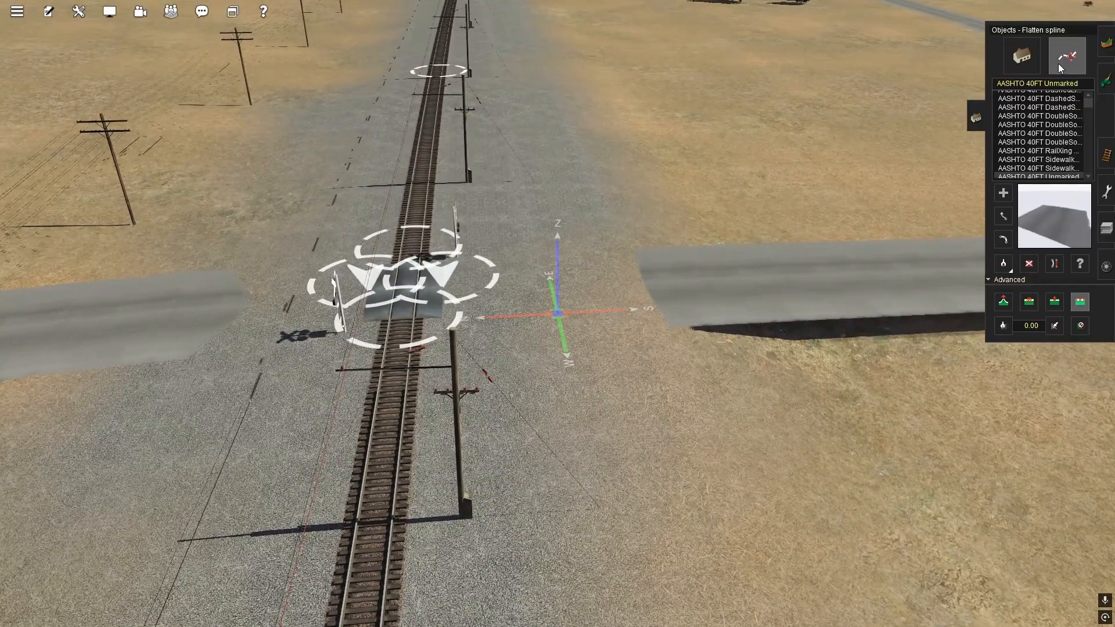
Try to lower the terrain around the crossing and over the adjoining road approach with the Height down tool
left_click(1106, 46)
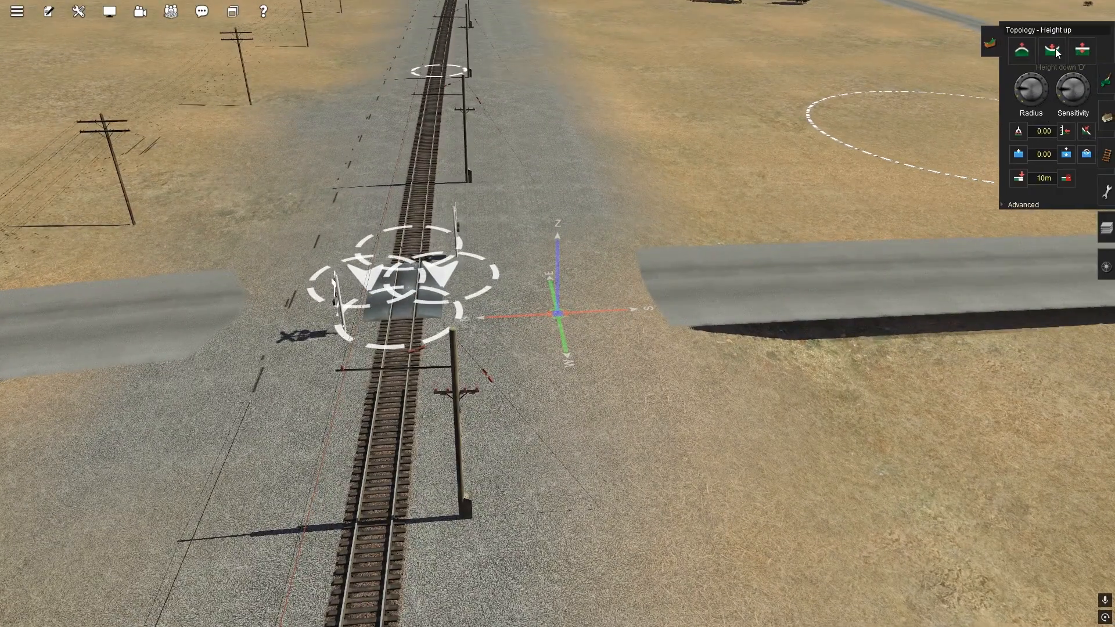
scroll(1026, 93, "up", 3)
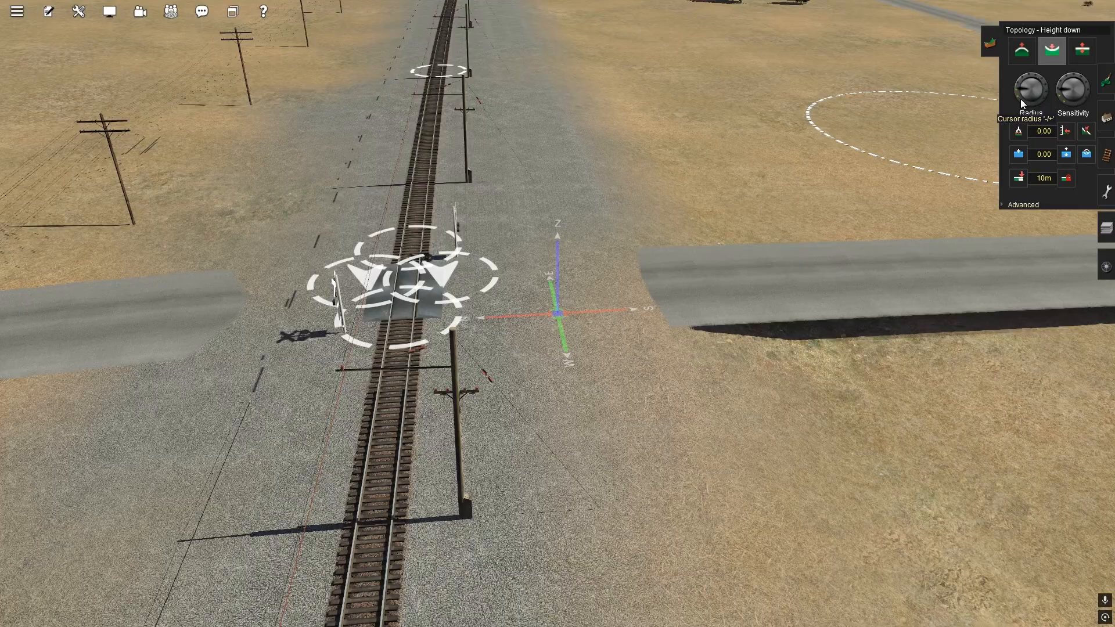
mouse_move(572, 287)
left_mouse_down()
mouse_move(534, 258)
mouse_move(506, 266)
mouse_move(500, 304)
mouse_move(259, 281)
mouse_move(295, 281)
mouse_move(284, 297)
mouse_move(312, 308)
mouse_move(309, 349)
mouse_move(314, 299)
left_mouse_up()
mouse_move(314, 300)
right_mouse_down()
mouse_move(364, 331)
mouse_move(461, 335)
mouse_move(400, 238)
right_mouse_up()
mouse_move(367, 208)
left_mouse_down()
mouse_move(490, 253)
mouse_move(646, 339)
left_mouse_up()
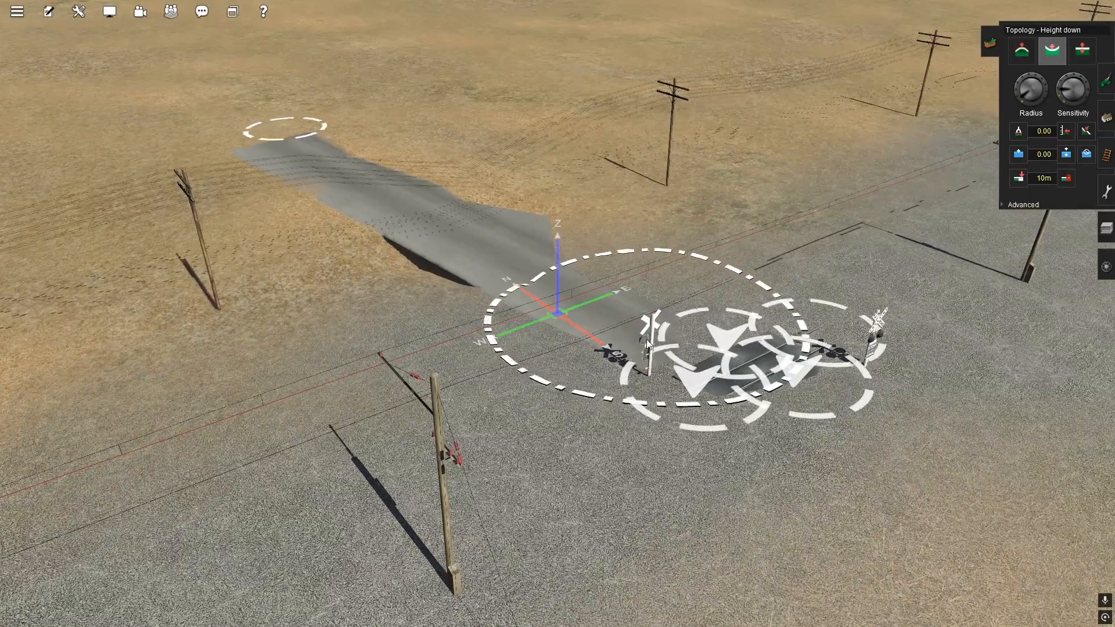
right_click_drag(719, 350, 541, 295)
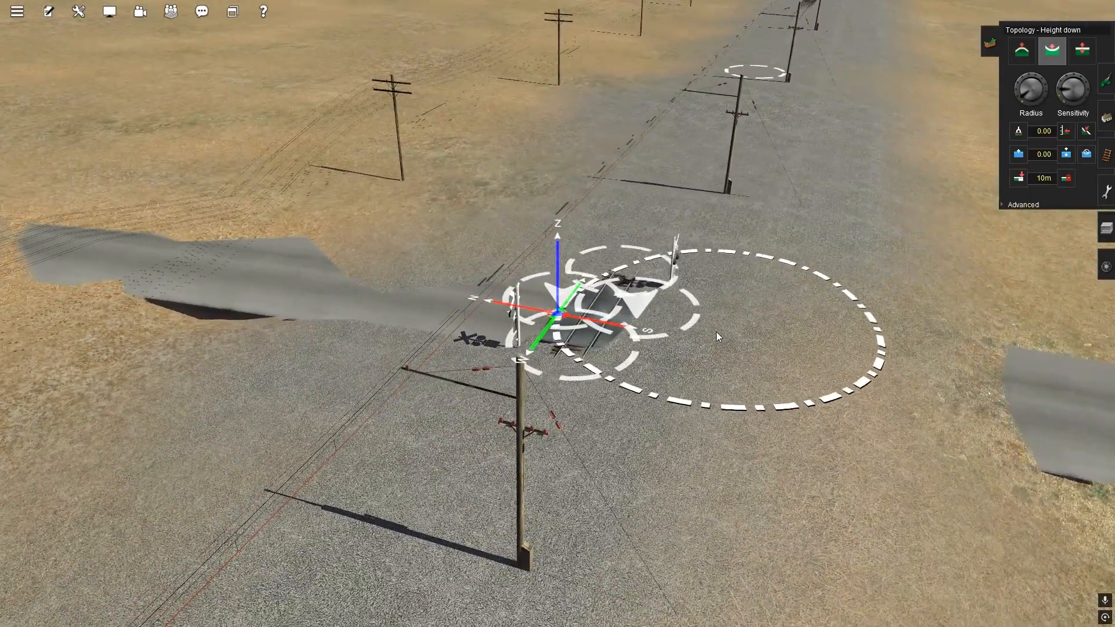
key("Down")
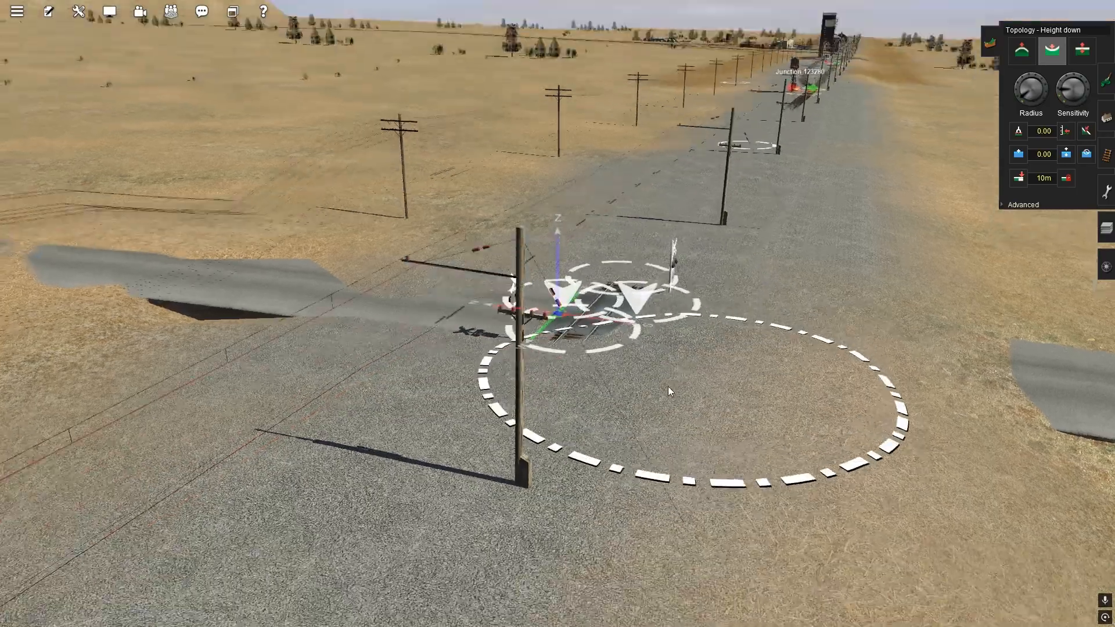
key("Right")
key("Up")
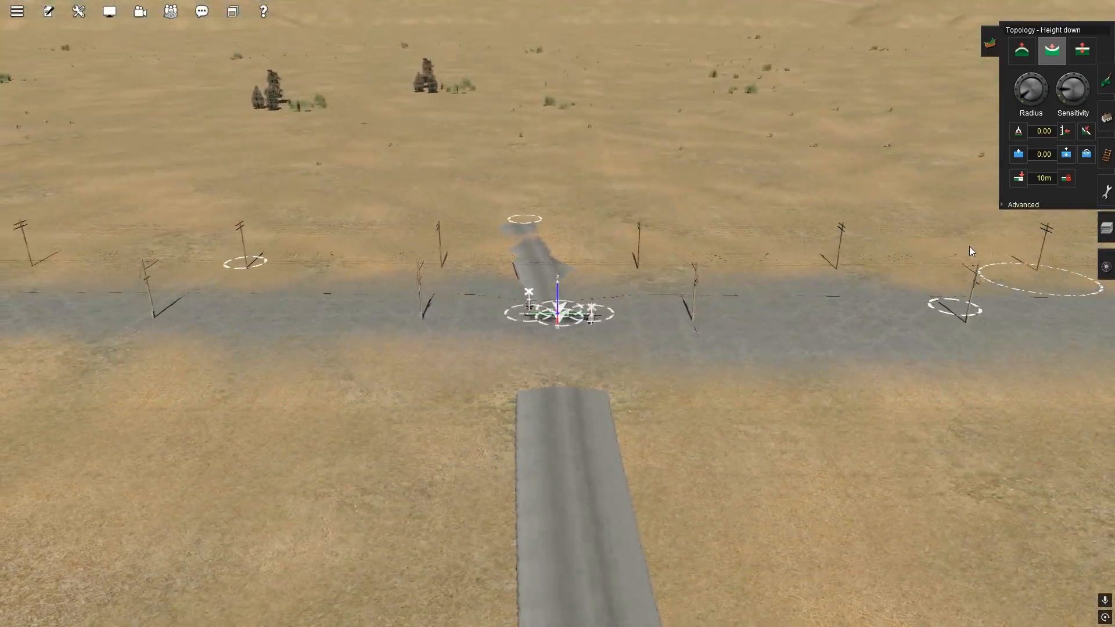
right_click_drag(741, 288, 1078, 198)
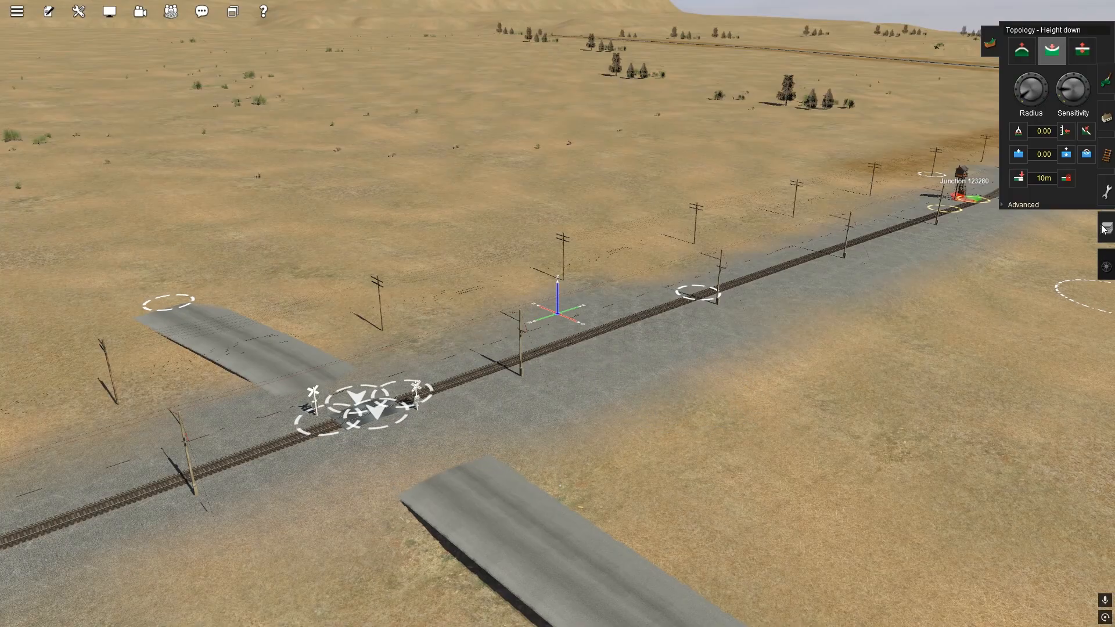
Get the vertex height of the railway track near the junction and copy its value
left_click(1106, 154)
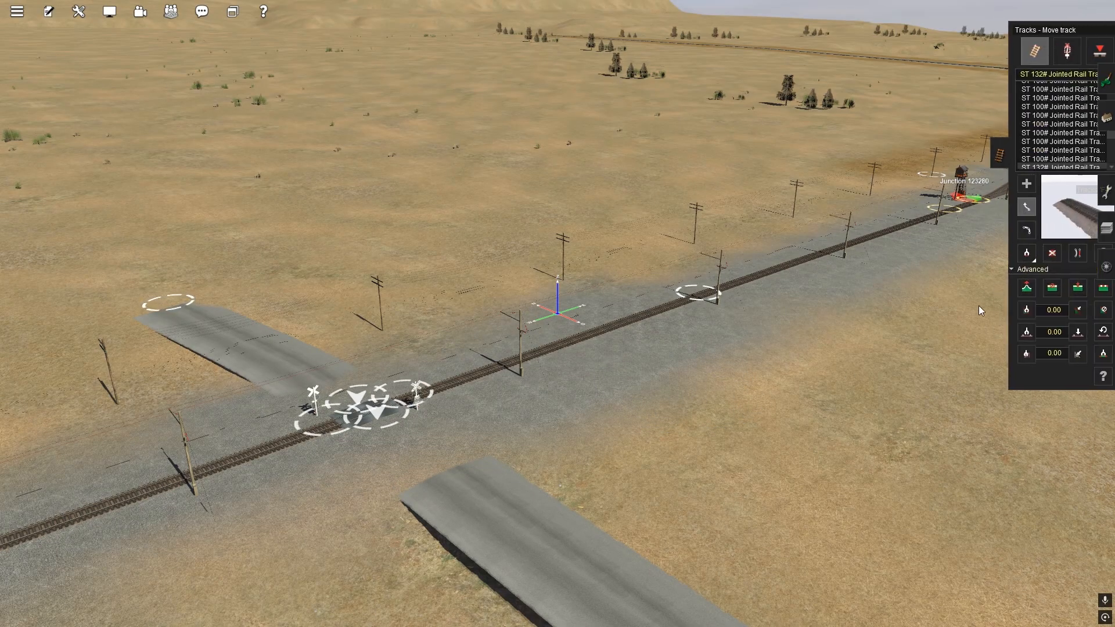
left_click(1006, 357)
left_click(947, 207)
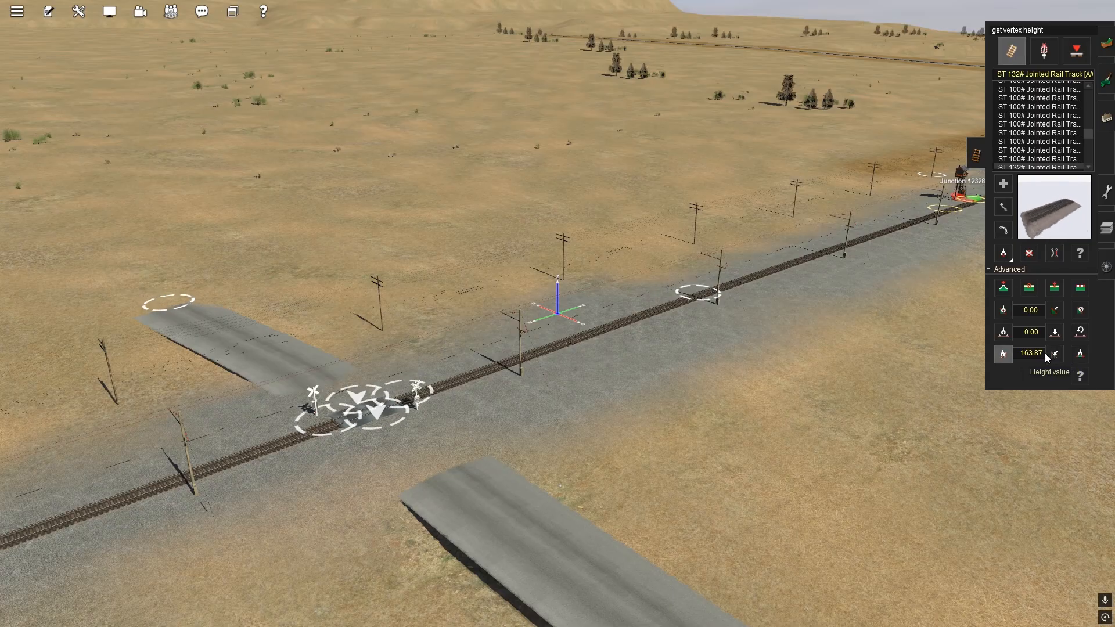
left_click(1022, 352)
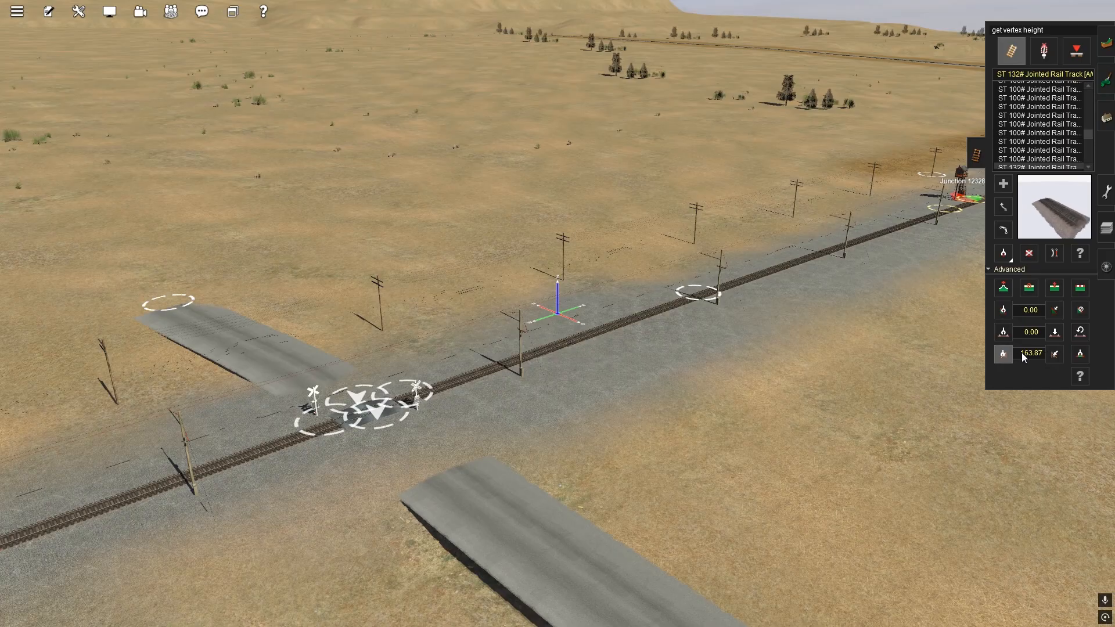
left_click_drag(1020, 353, 1085, 357)
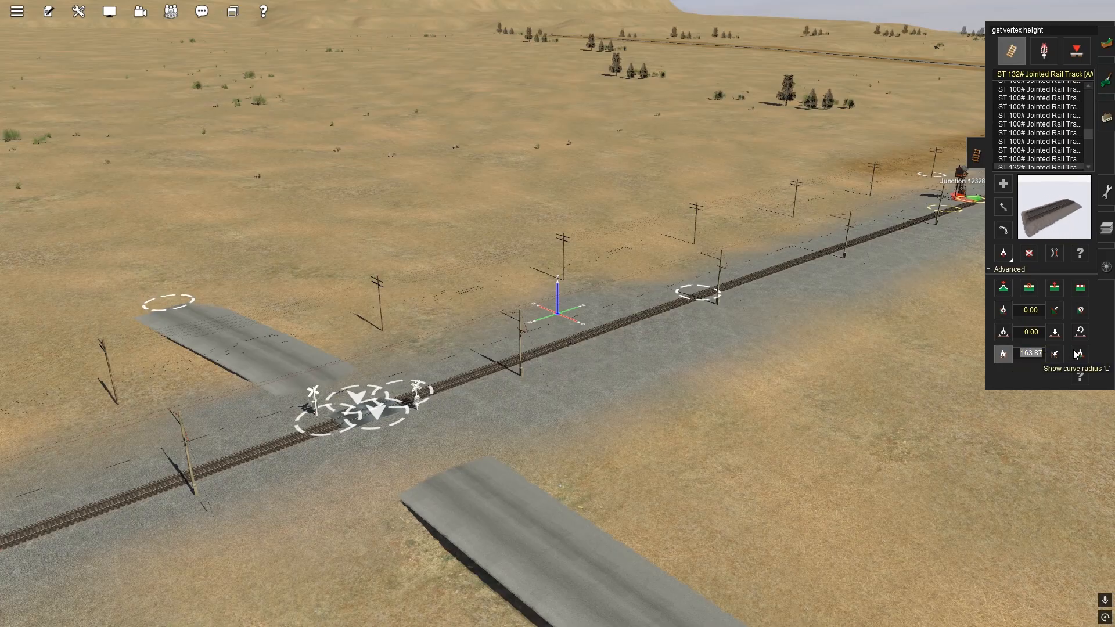
Level the terrain on both sides of the crossing to a height of 163.87 with the Use height tool
left_click(1110, 50)
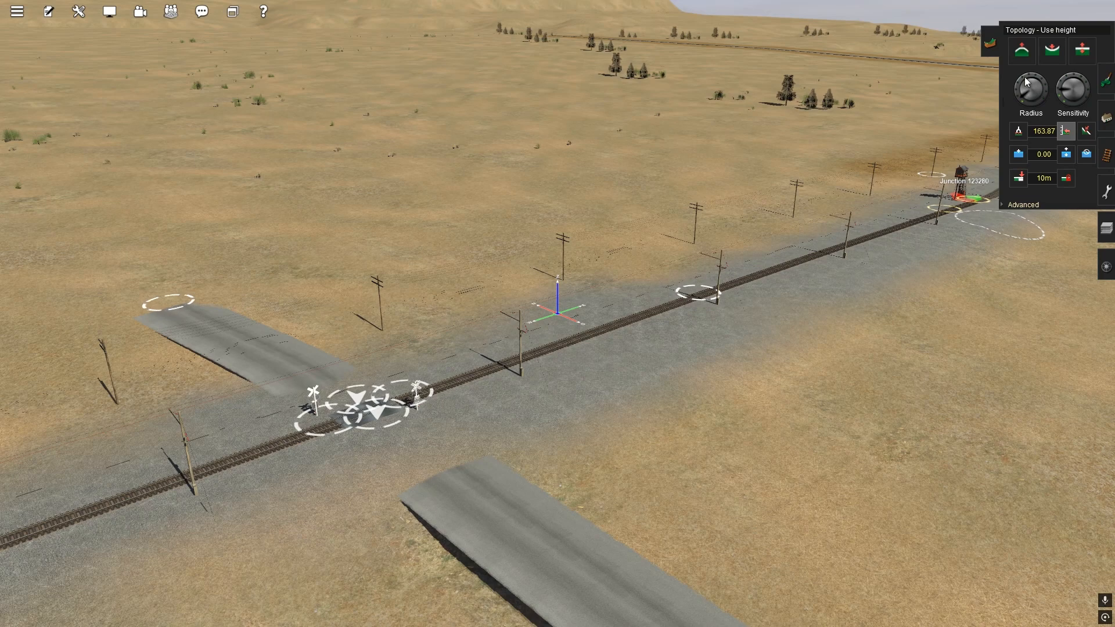
mouse_move(357, 403)
left_mouse_down()
mouse_move(410, 450)
mouse_move(401, 442)
mouse_move(468, 475)
left_mouse_up()
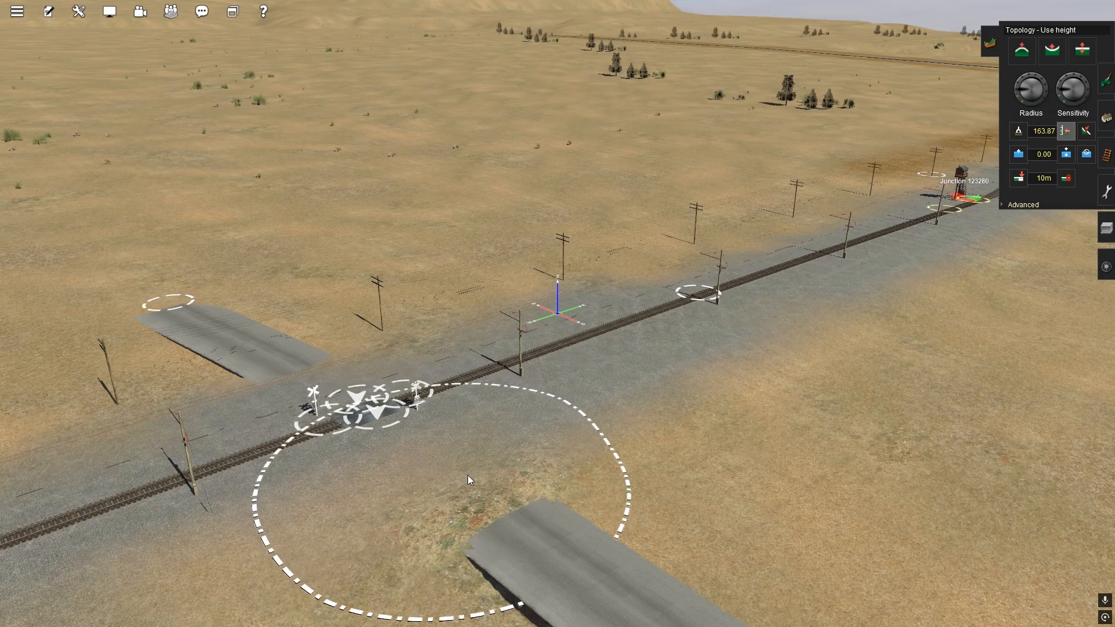
right_click(468, 475)
key("Left")
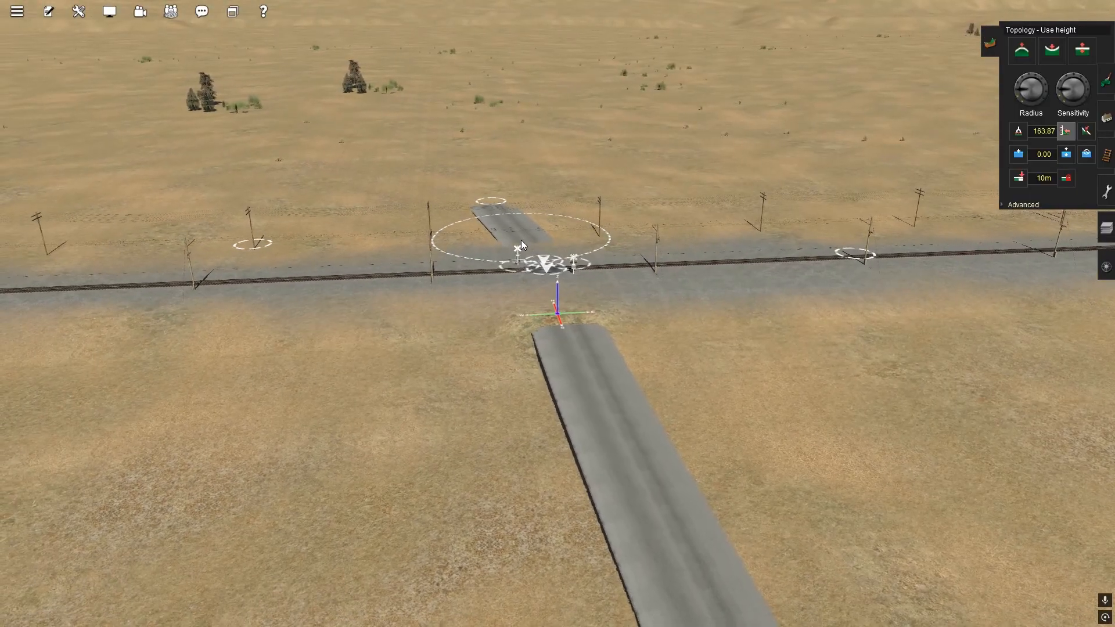
left_click_drag(571, 311, 570, 319)
right_click(600, 283)
key("Left")
key("Left")
mouse_move(656, 312)
right_mouse_down()
mouse_move(585, 337)
mouse_move(602, 327)
right_mouse_up()
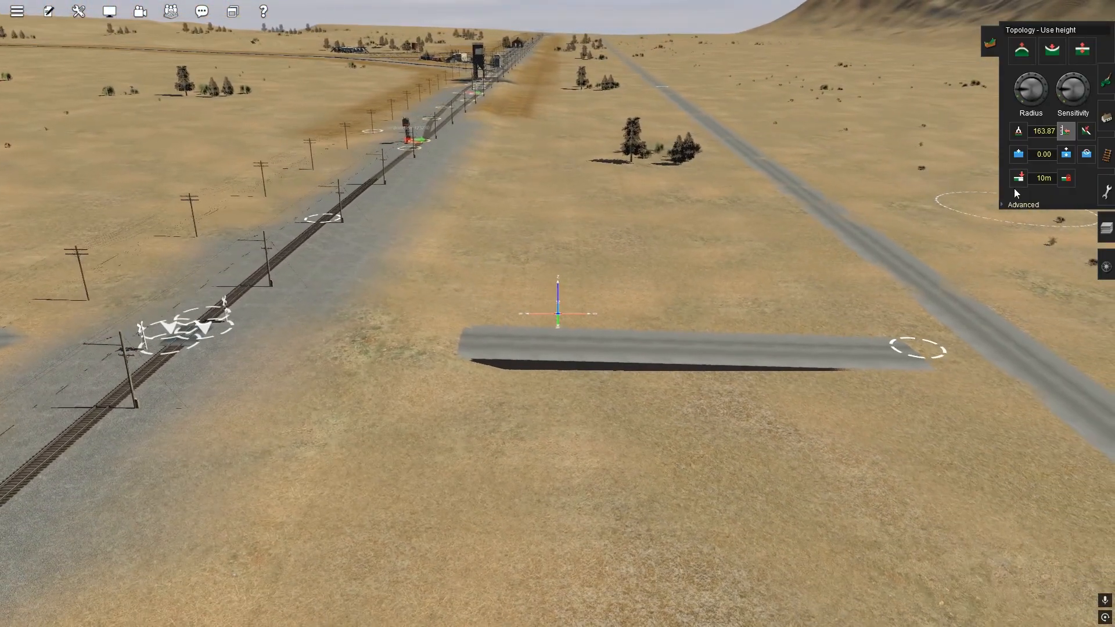
Set the spline vertex height to 163.87 and apply it to the outer end of the road approach beside the main road
left_click(1108, 106)
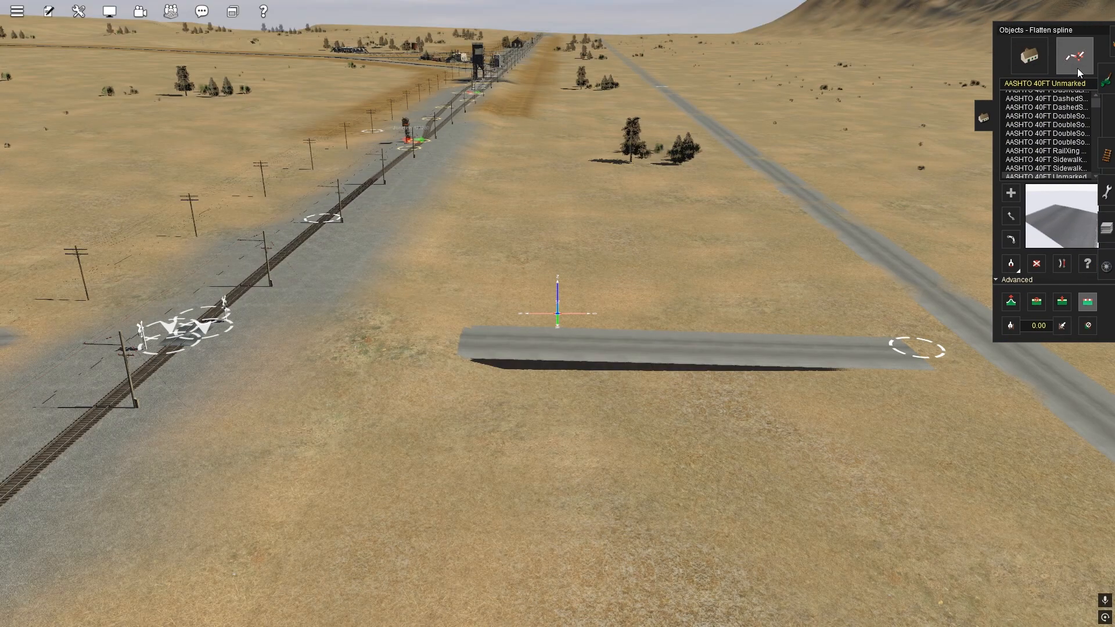
left_click(1024, 326)
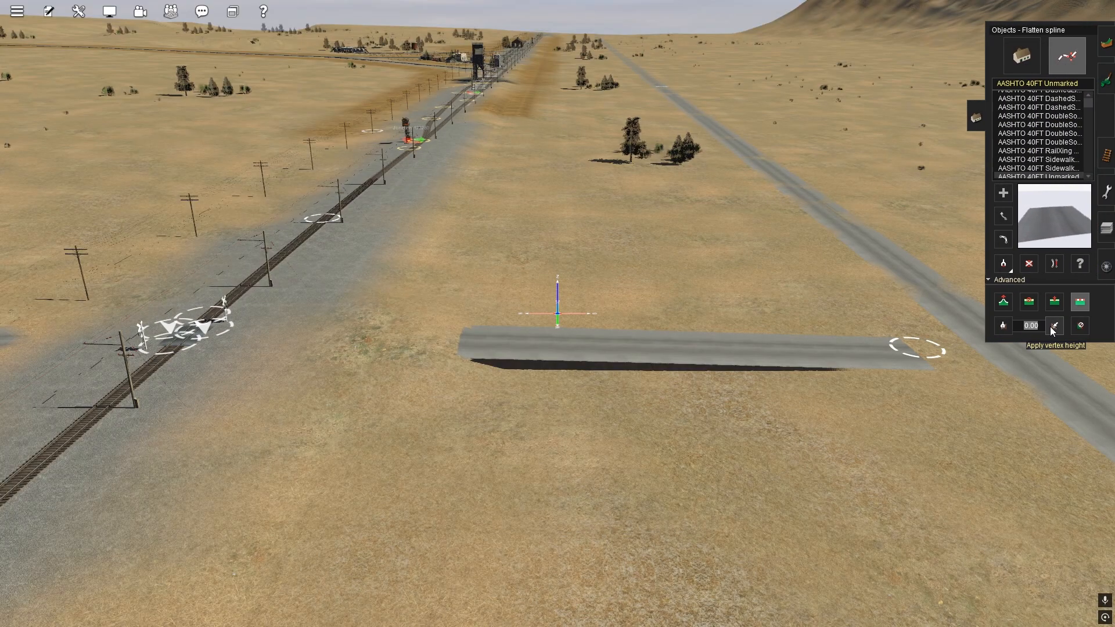
type("163.87")
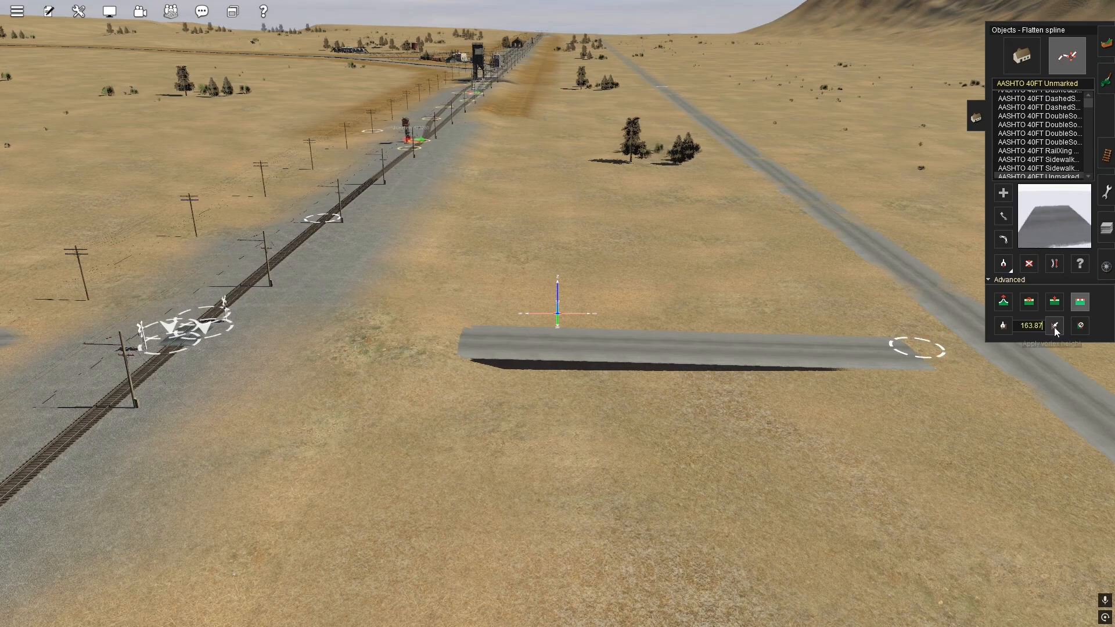
left_click(1054, 326)
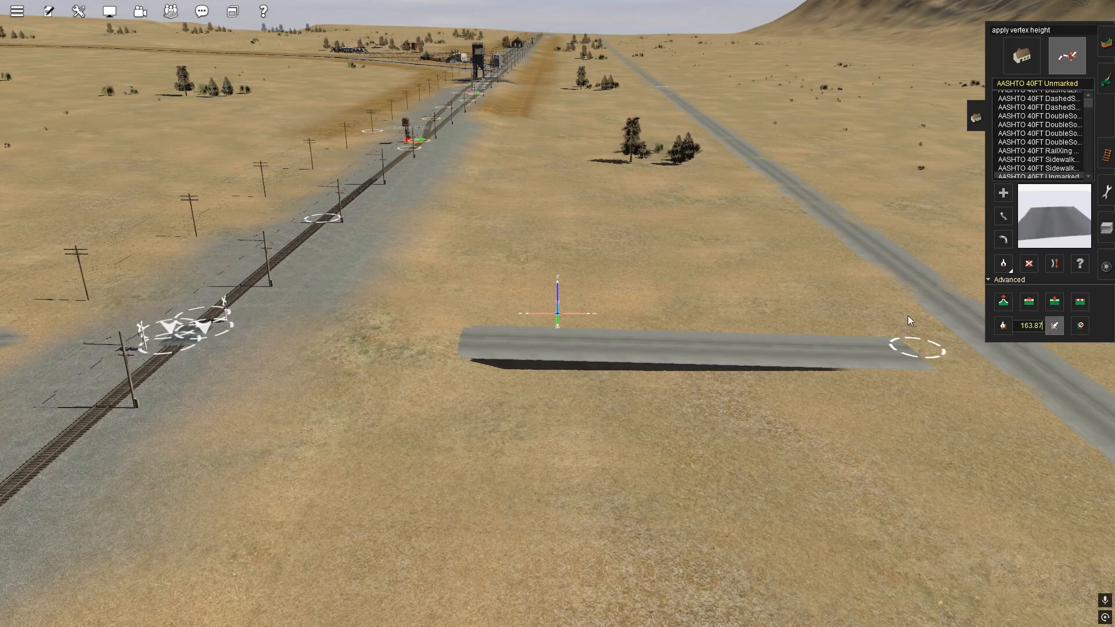
left_click(910, 354)
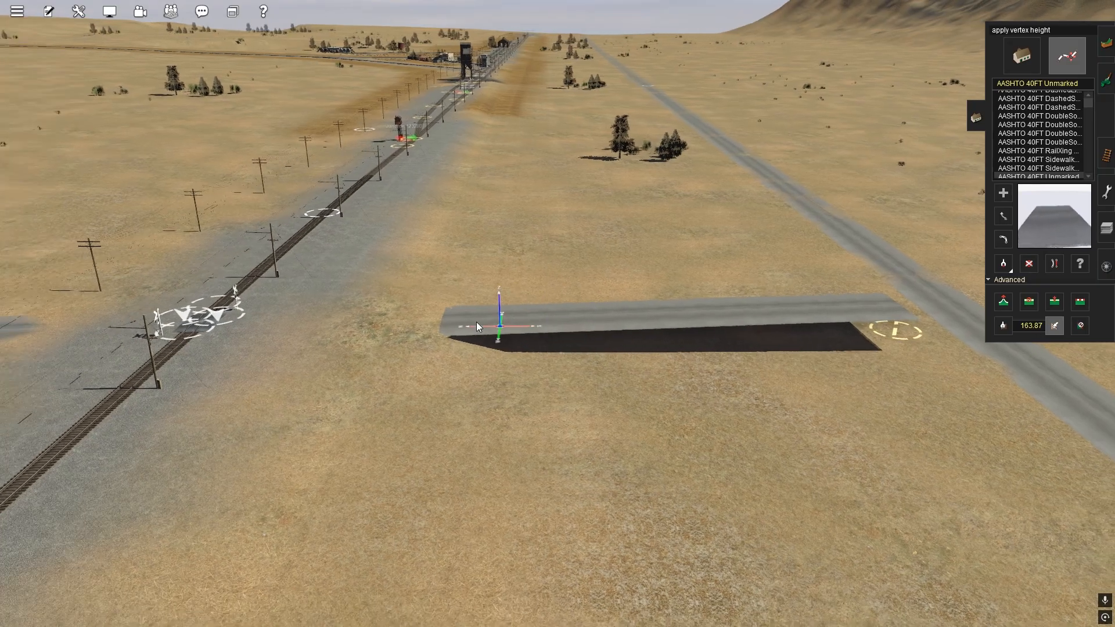
right_click_drag(477, 321, 419, 287)
left_click(419, 288)
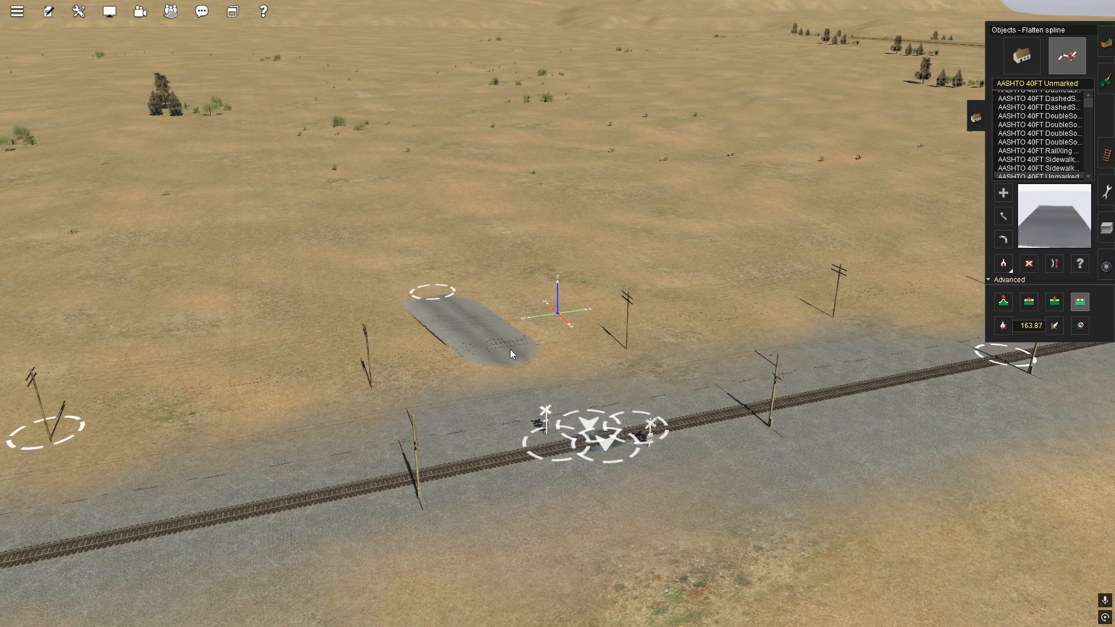
right_click_drag(517, 346, 546, 302)
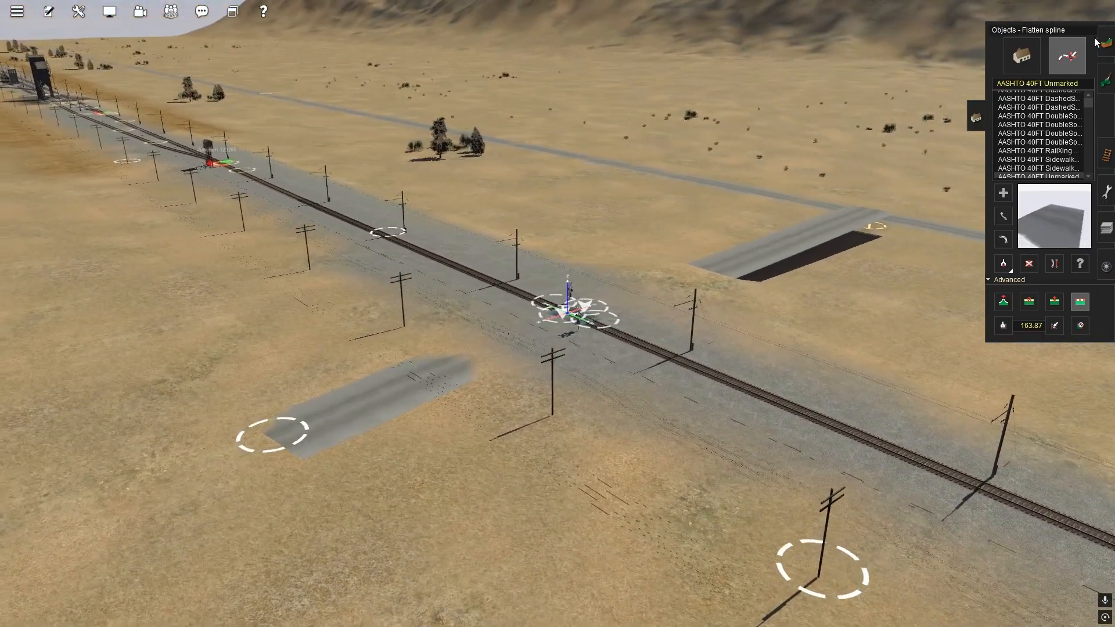
Lower the terrain between the crossing and the two road approaches with the Height down tool
left_click(1106, 42)
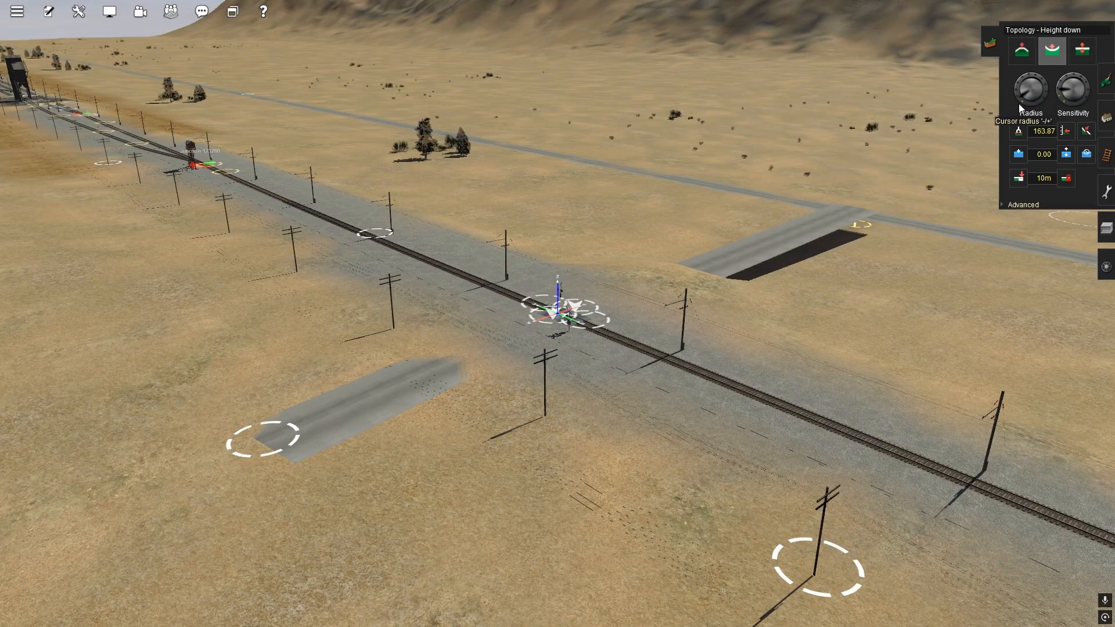
left_click_drag(516, 345, 477, 347)
scroll(501, 356, "up", 5)
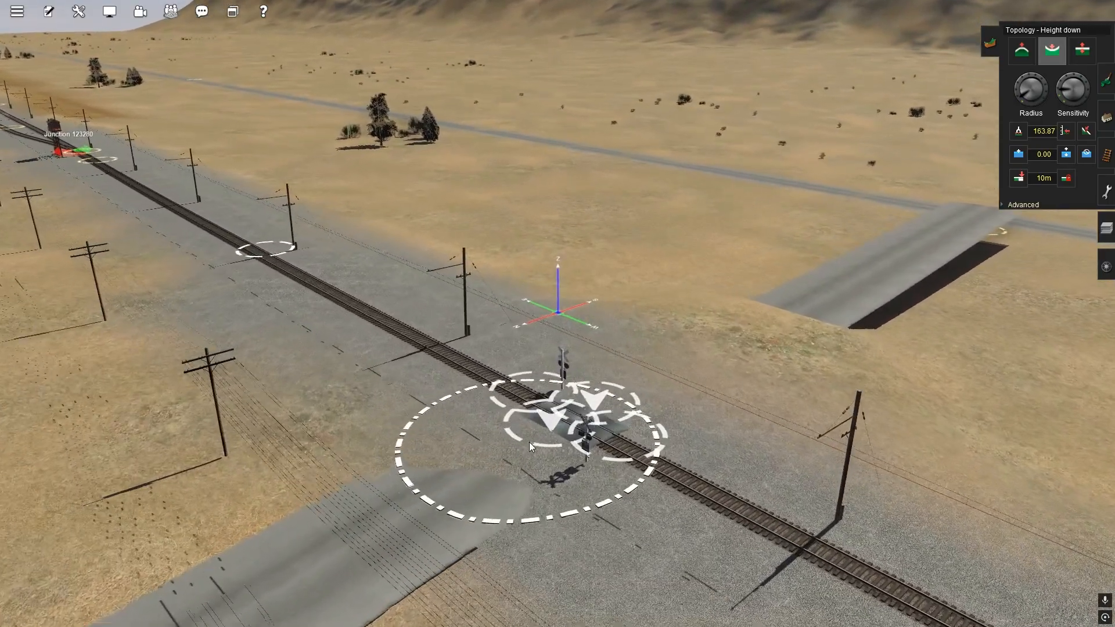
mouse_move(529, 441)
left_mouse_down()
mouse_move(539, 420)
mouse_move(492, 440)
mouse_move(590, 432)
mouse_move(720, 346)
mouse_move(713, 352)
mouse_move(774, 329)
mouse_move(713, 331)
mouse_move(711, 347)
left_mouse_up()
mouse_move(711, 348)
right_mouse_down()
mouse_move(553, 281)
mouse_move(390, 278)
mouse_move(326, 291)
mouse_move(523, 297)
mouse_move(709, 338)
right_mouse_up()
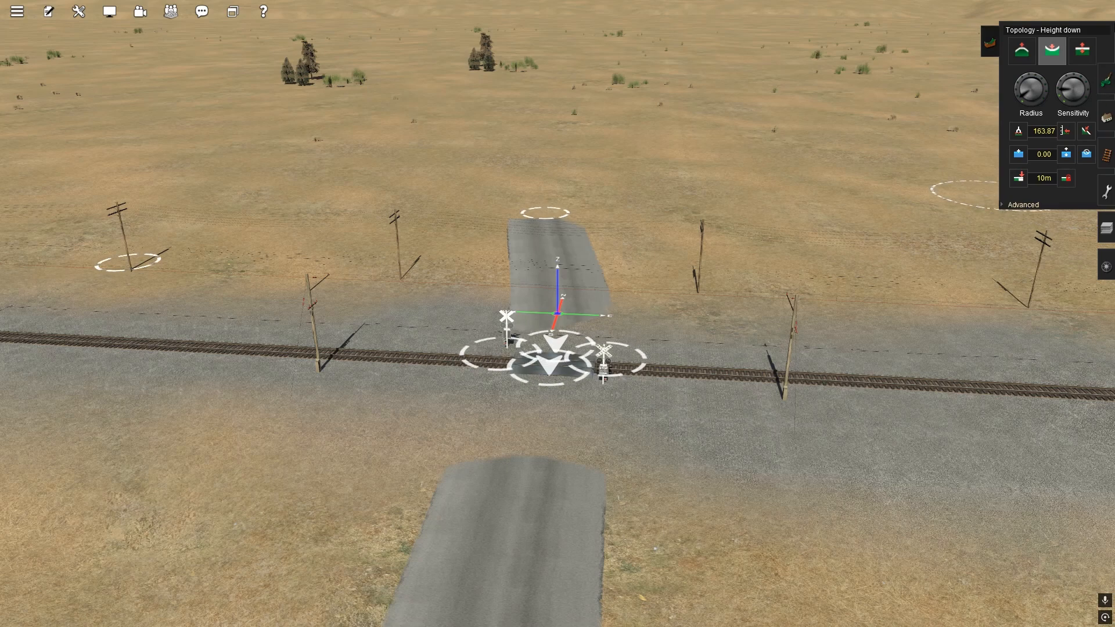
Search the splines for "jr ro" and lay the JR road dirt asphalt spline across the railway beside the level crossing
left_click(1106, 120)
left_click(1066, 56)
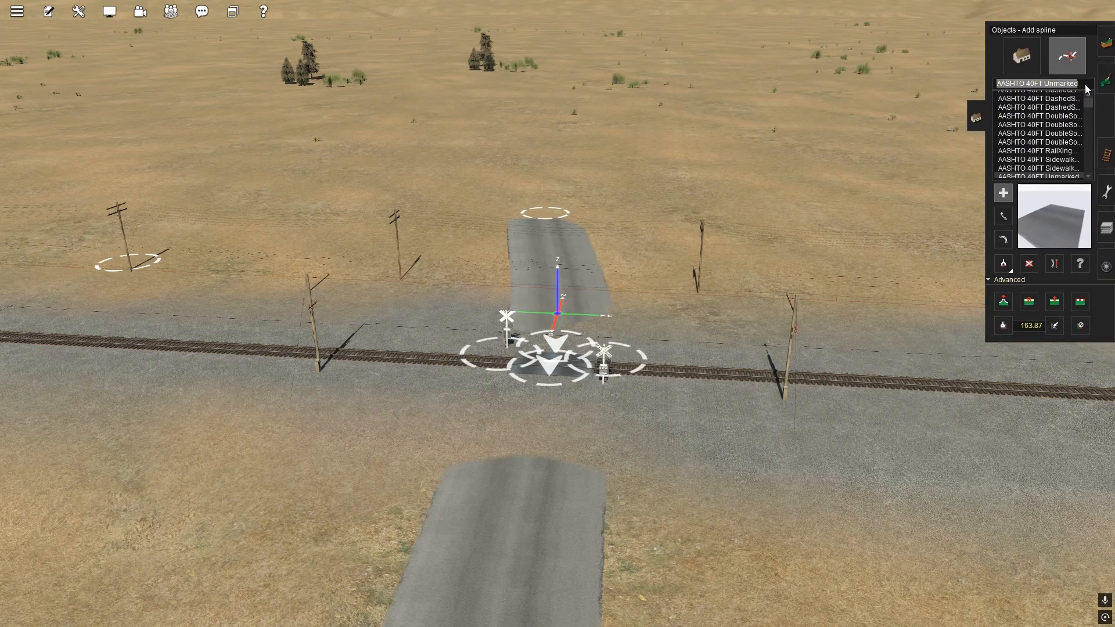
type("jr")
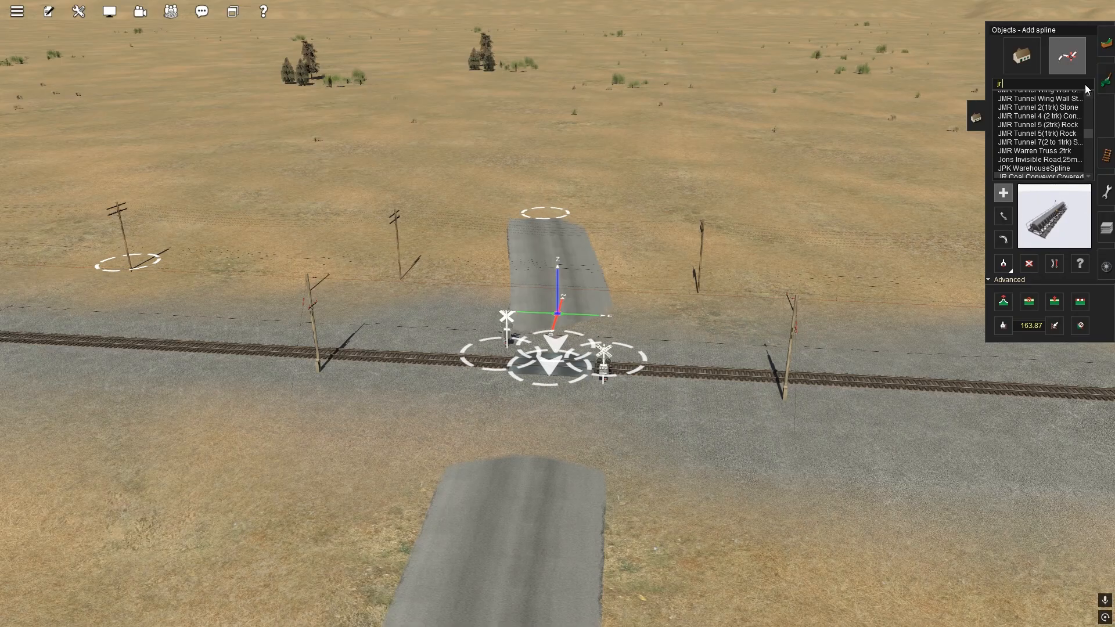
type(" ro")
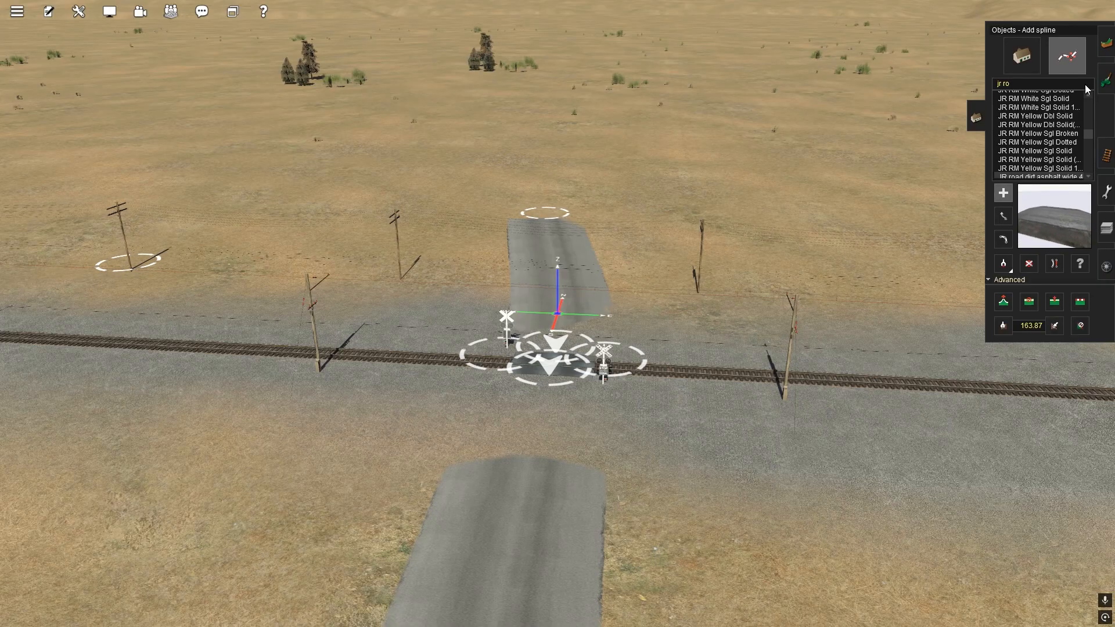
key("Right")
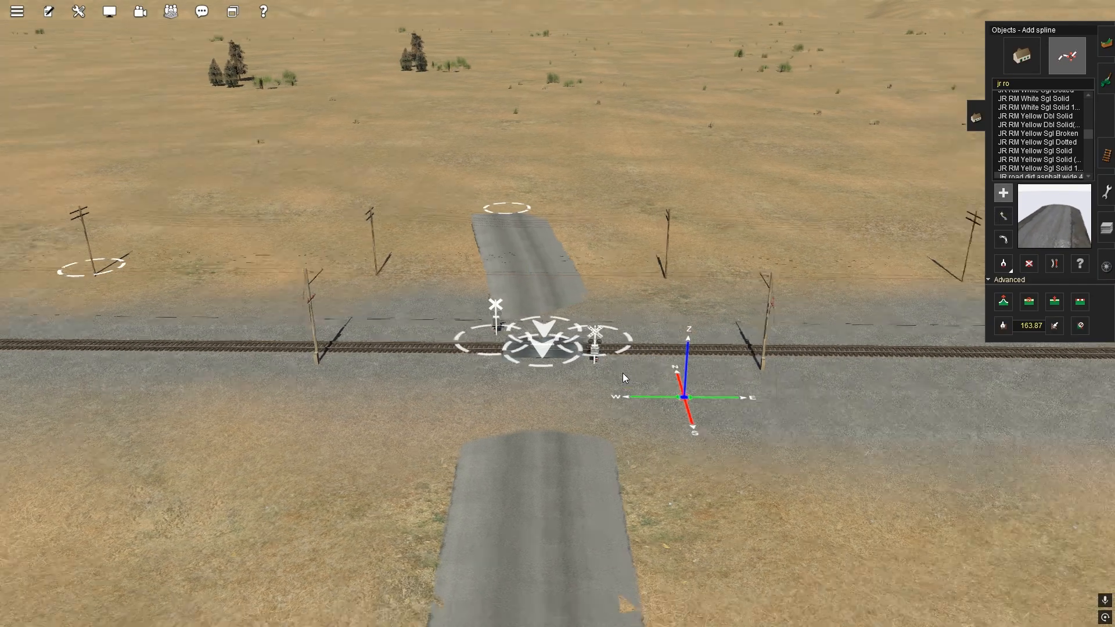
key("Right")
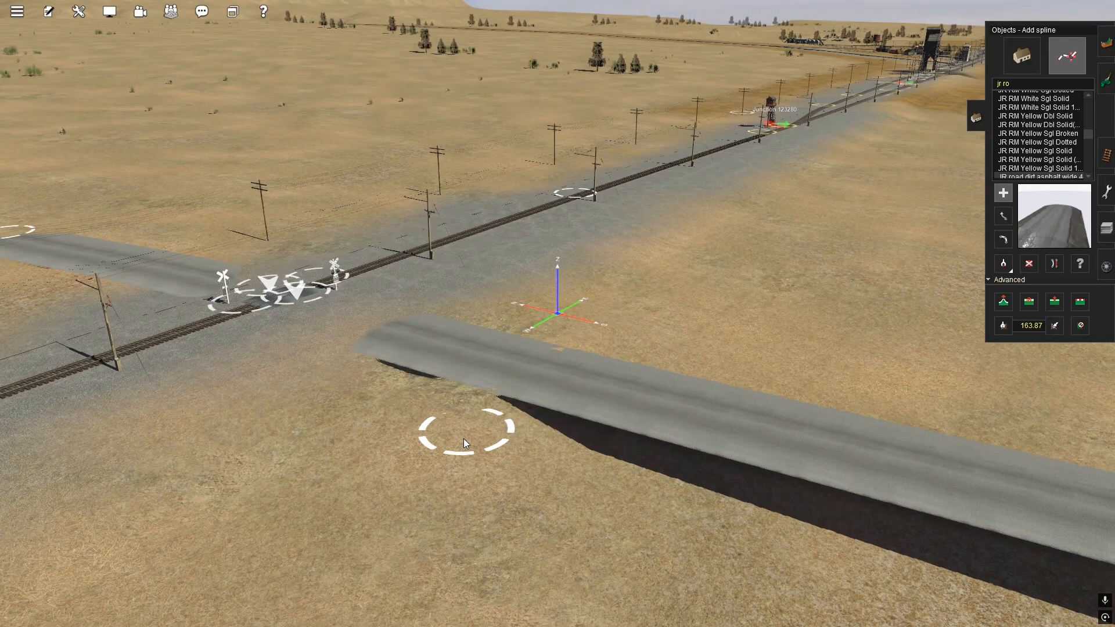
left_click(463, 437)
key("Left")
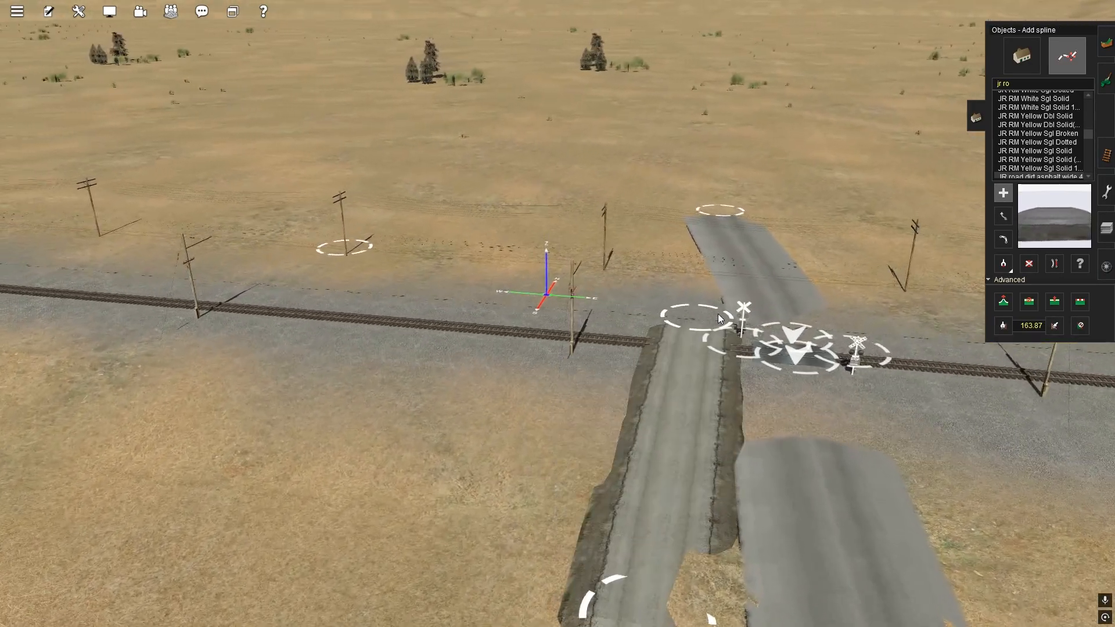
left_click_drag(717, 318, 679, 233)
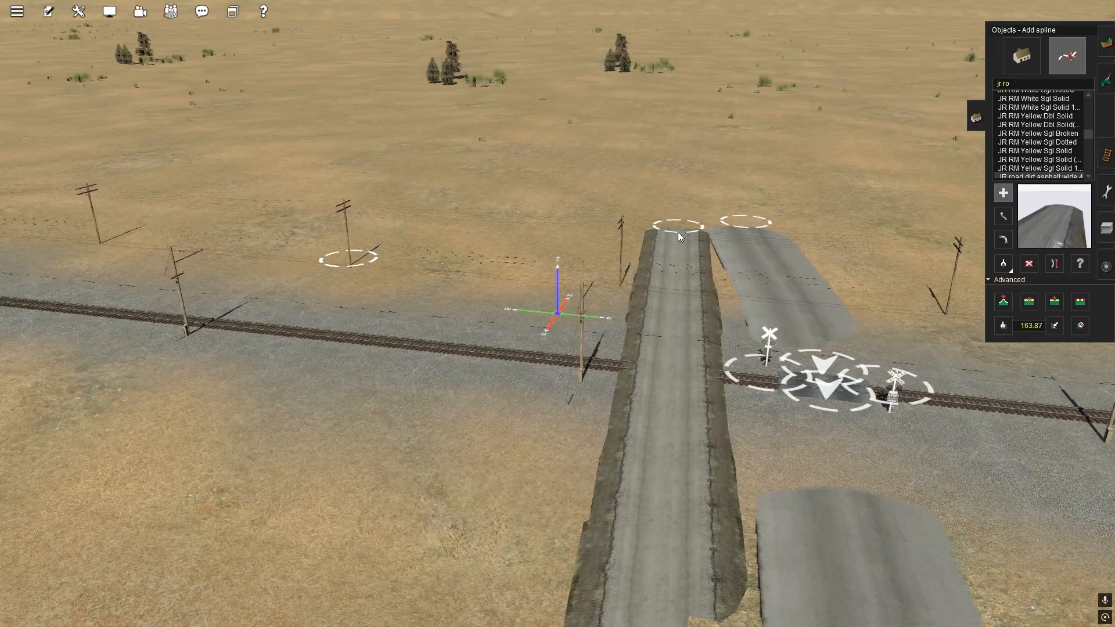
Apply the 163.87 vertex height to both ends of the new JR road spline
key("Right")
key("Right")
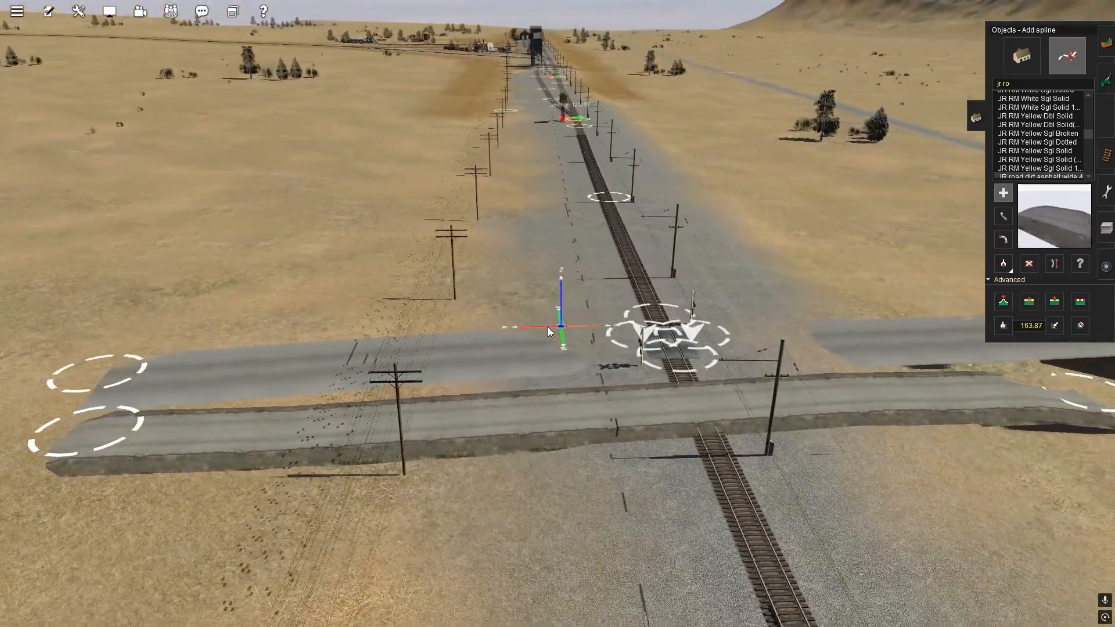
key("Right")
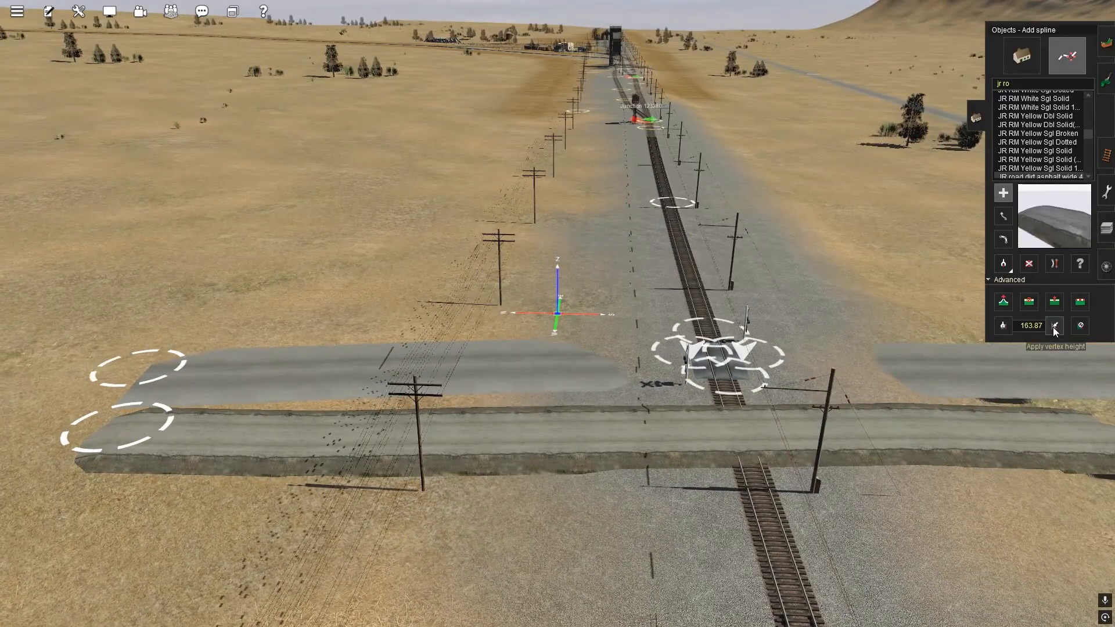
left_click(1054, 325)
key("Right")
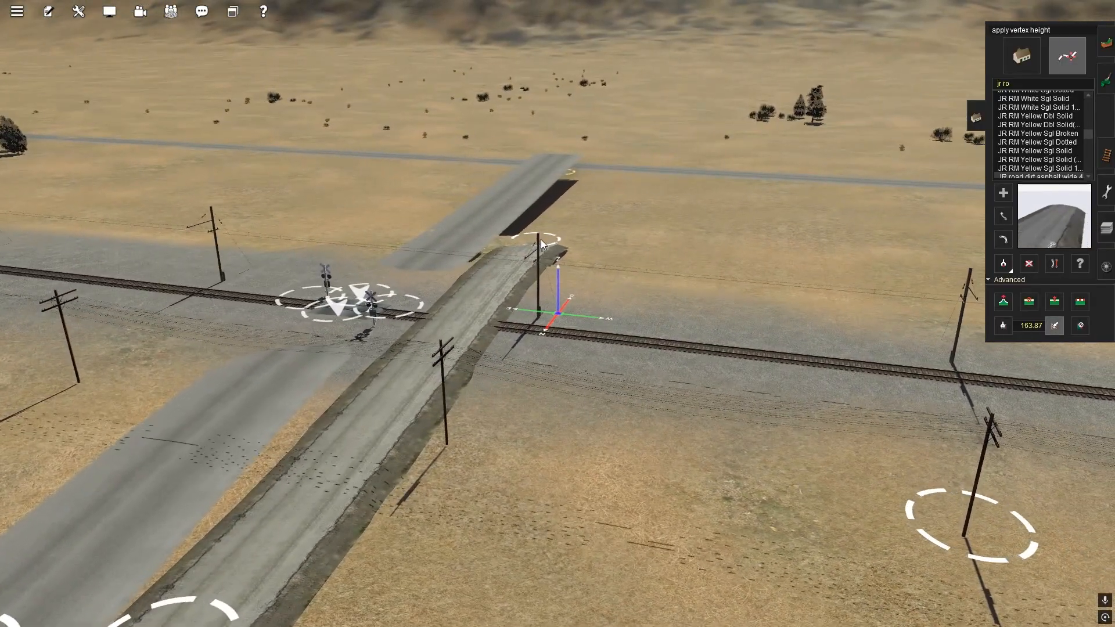
left_click(540, 240)
right_click(379, 431)
key("Right")
key("Right")
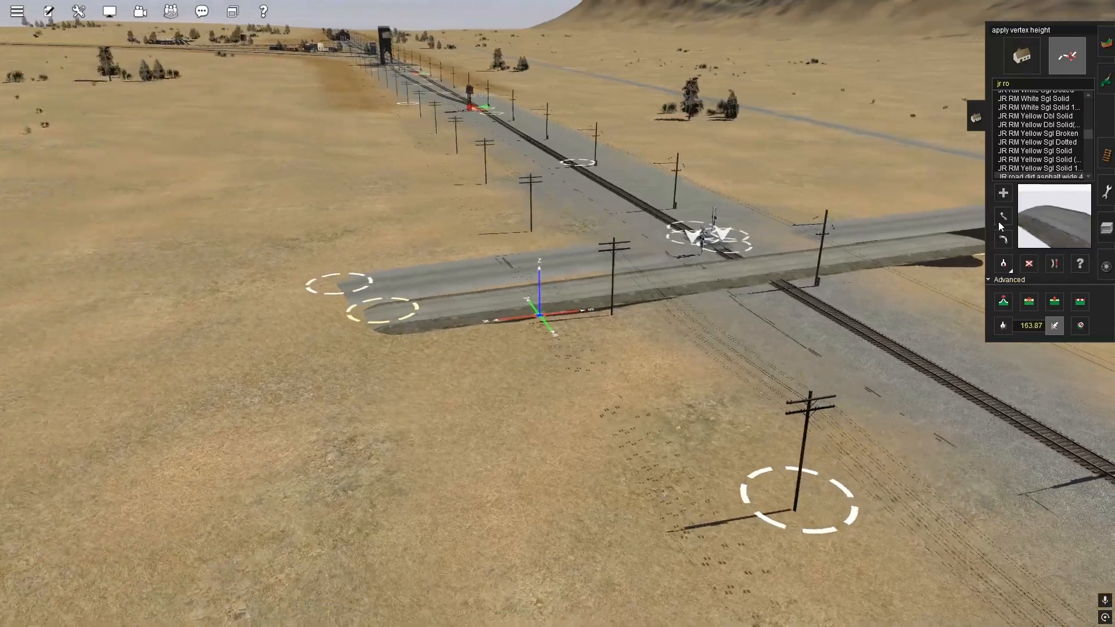
Shorten the JR road spline by moving both of its end points closer to the railway track
key("Left")
right_click(813, 268)
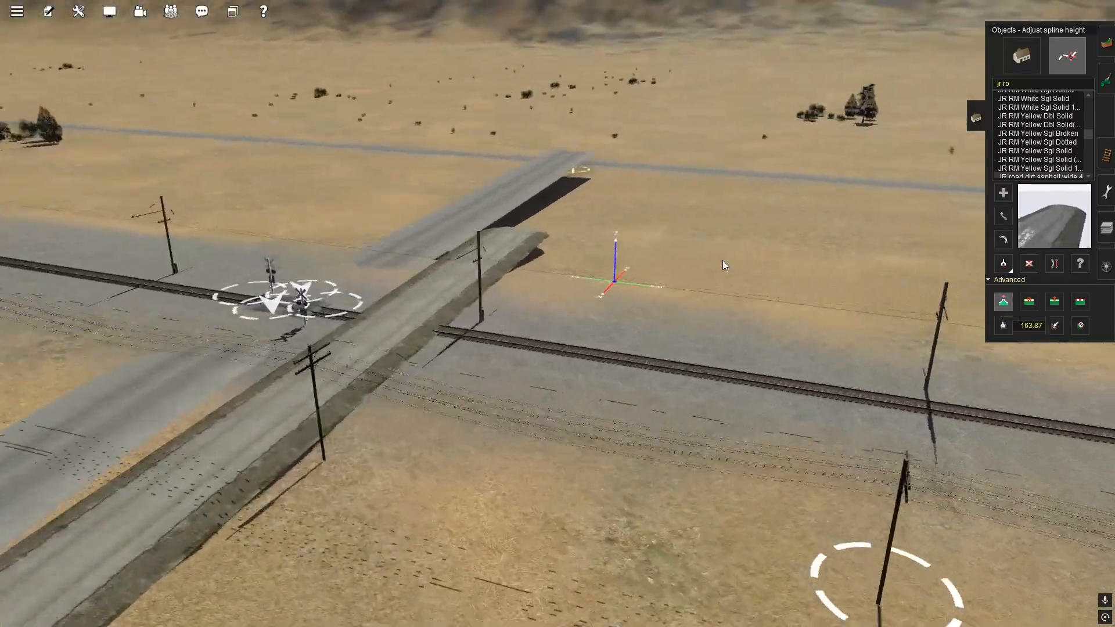
key("Right")
key("Up")
key("Right")
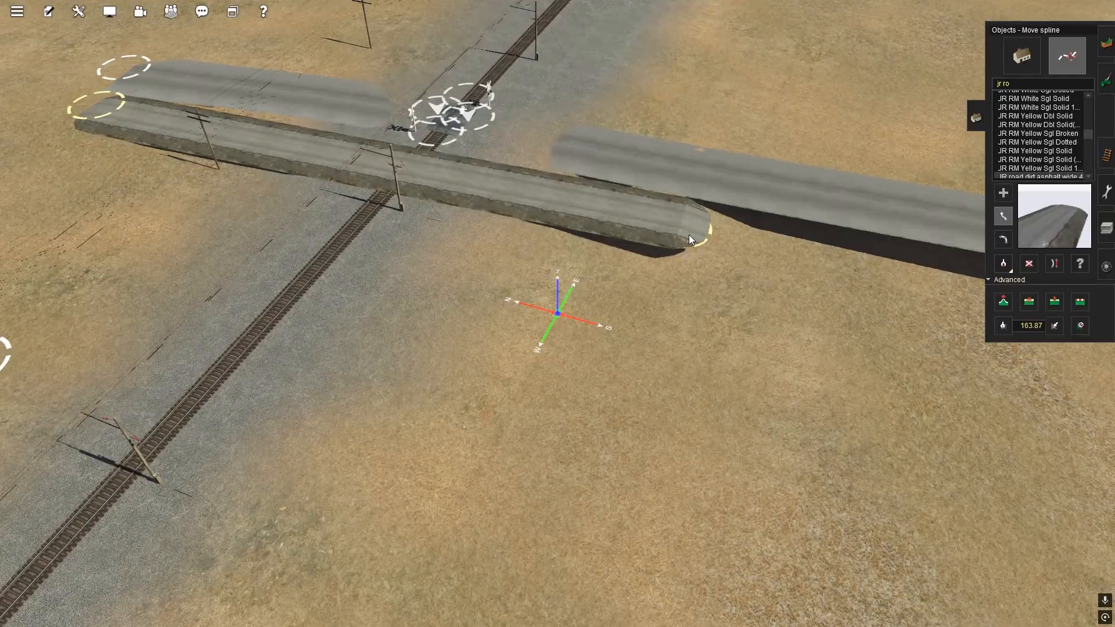
left_click_drag(689, 234, 518, 193)
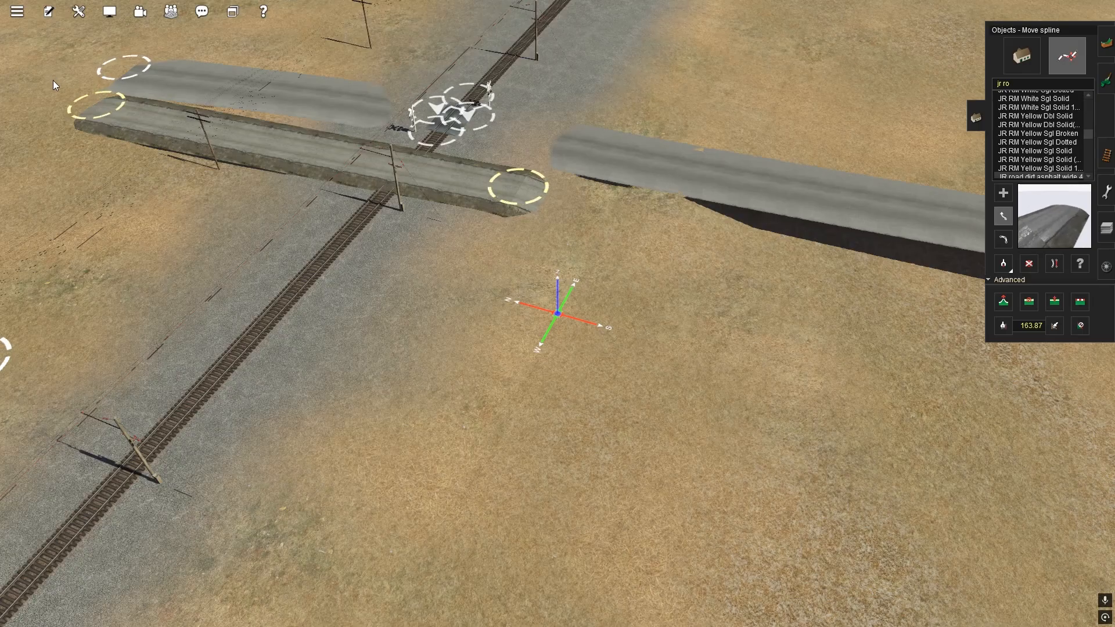
left_click_drag(89, 106, 338, 160)
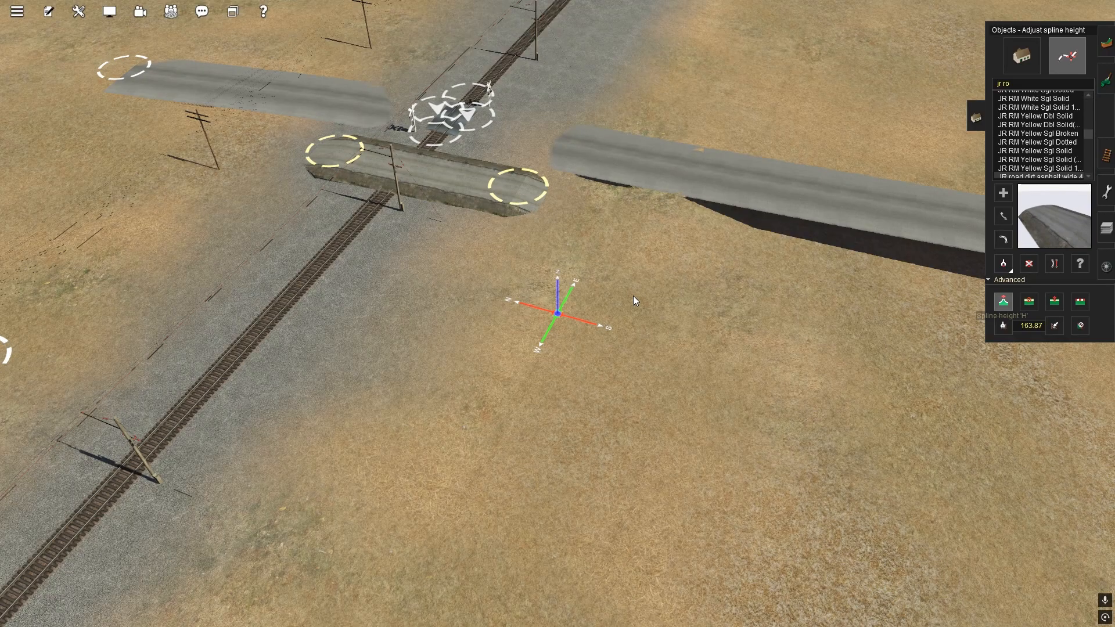
Lower both ends of the JR road spline slightly below the 163.87 m vertex height so the rails show through its surface
scroll(555, 247, "up", 3)
right_click(440, 148)
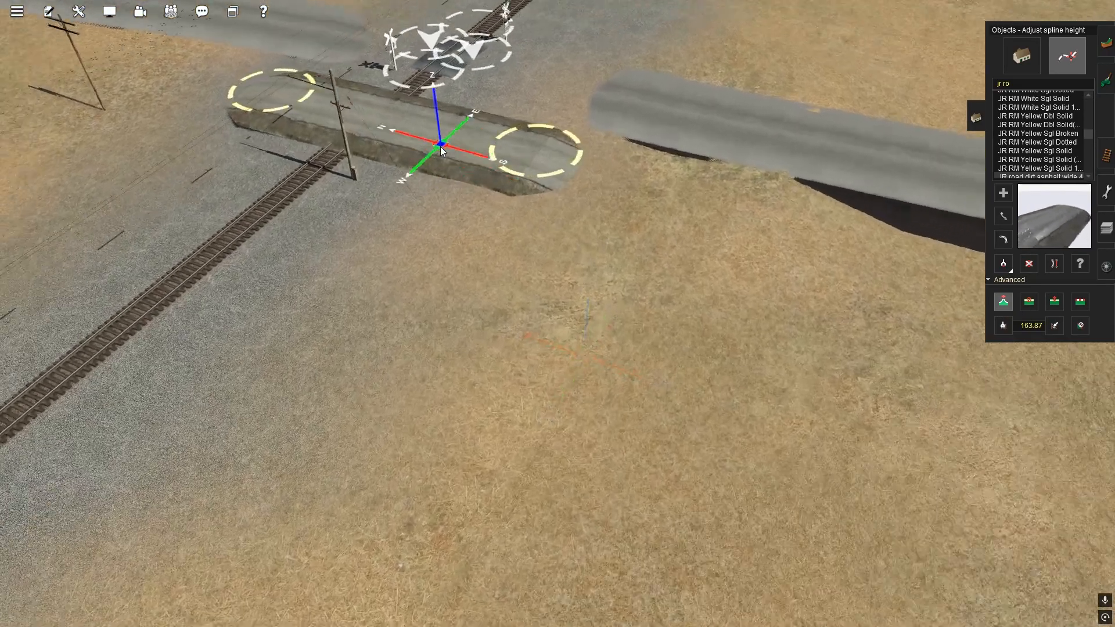
key("Left")
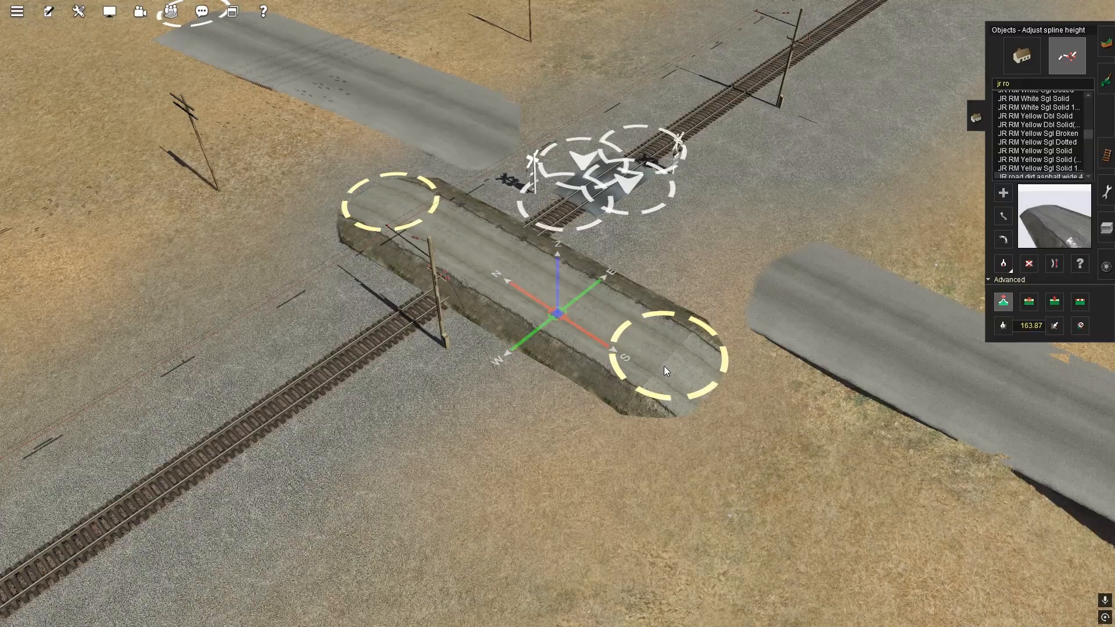
left_click(665, 368)
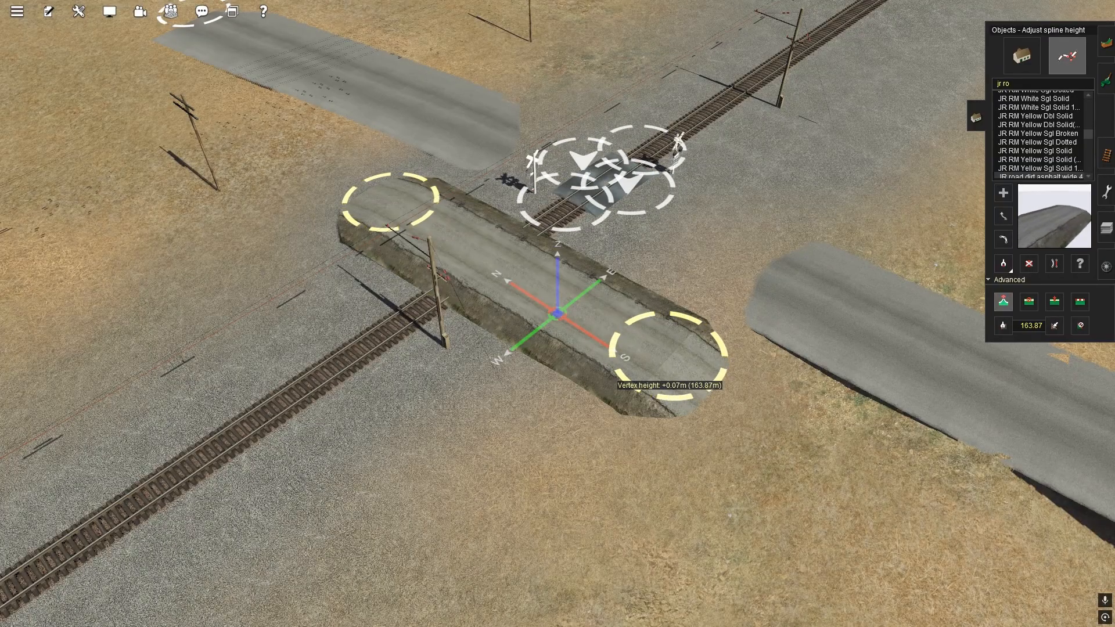
left_click_drag(666, 369, 384, 210)
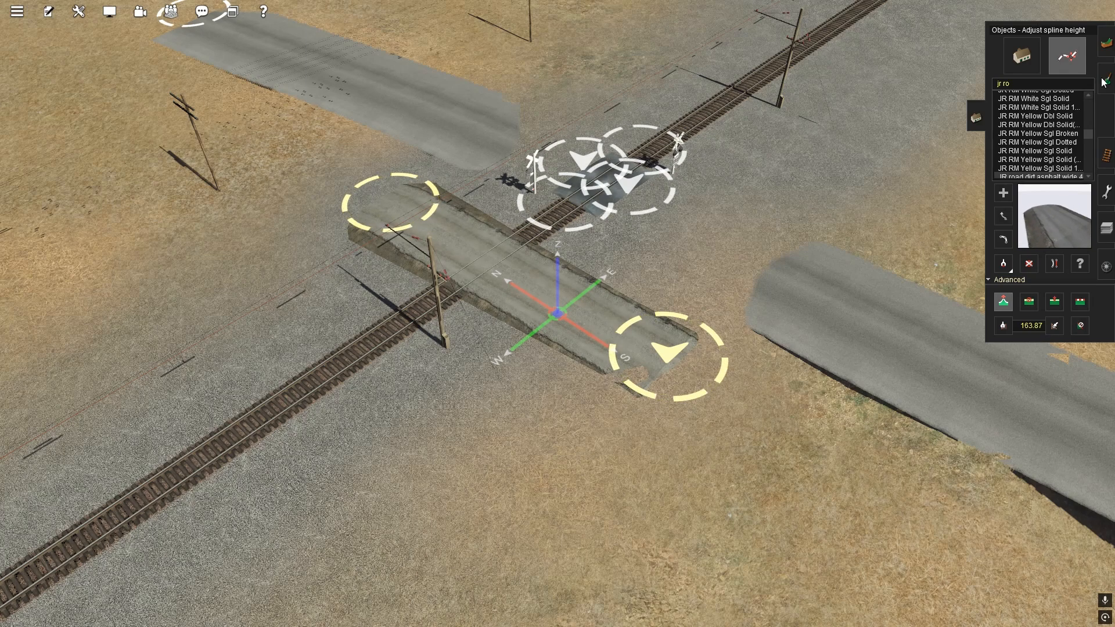
Move both end points of the JR road spline so it runs through the level crossing and meets the two road approaches
left_click(1000, 215)
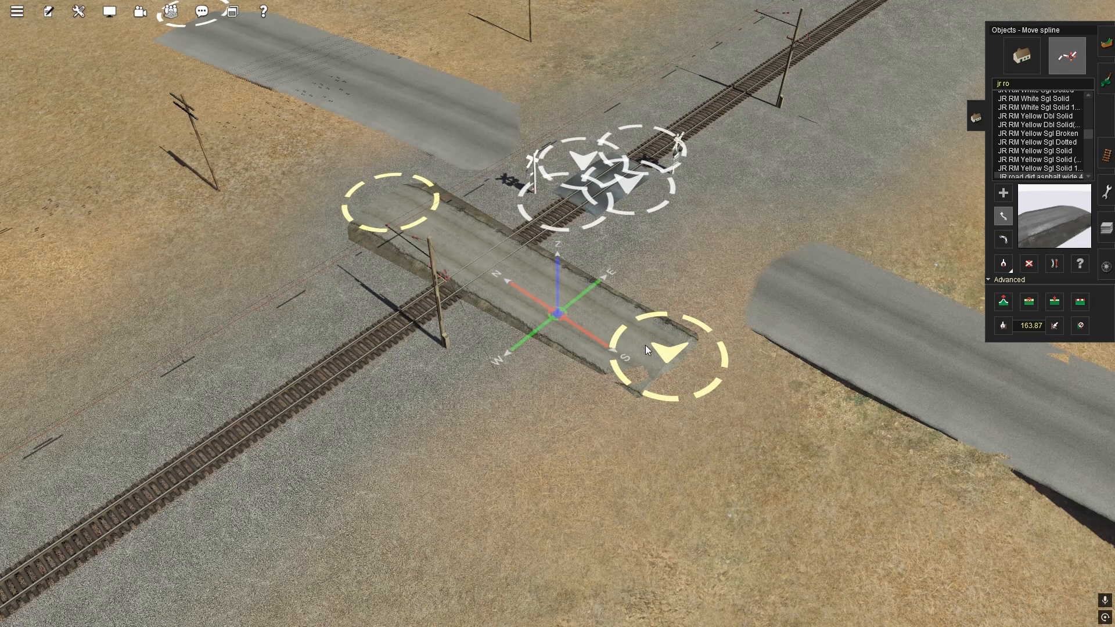
left_click_drag(646, 345, 806, 281)
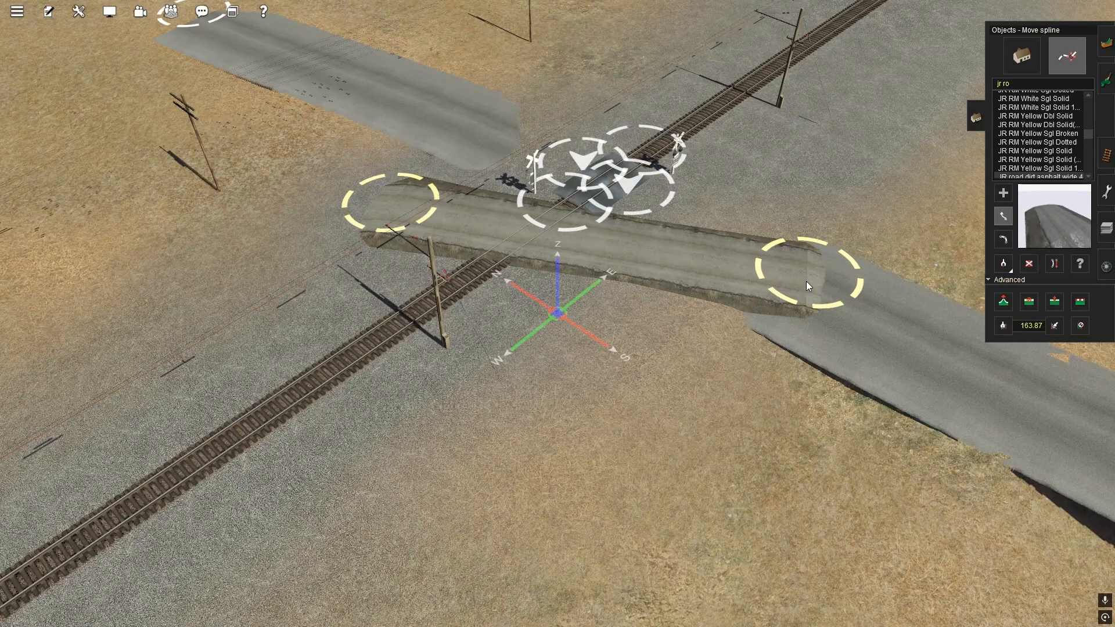
left_click_drag(398, 214, 489, 134)
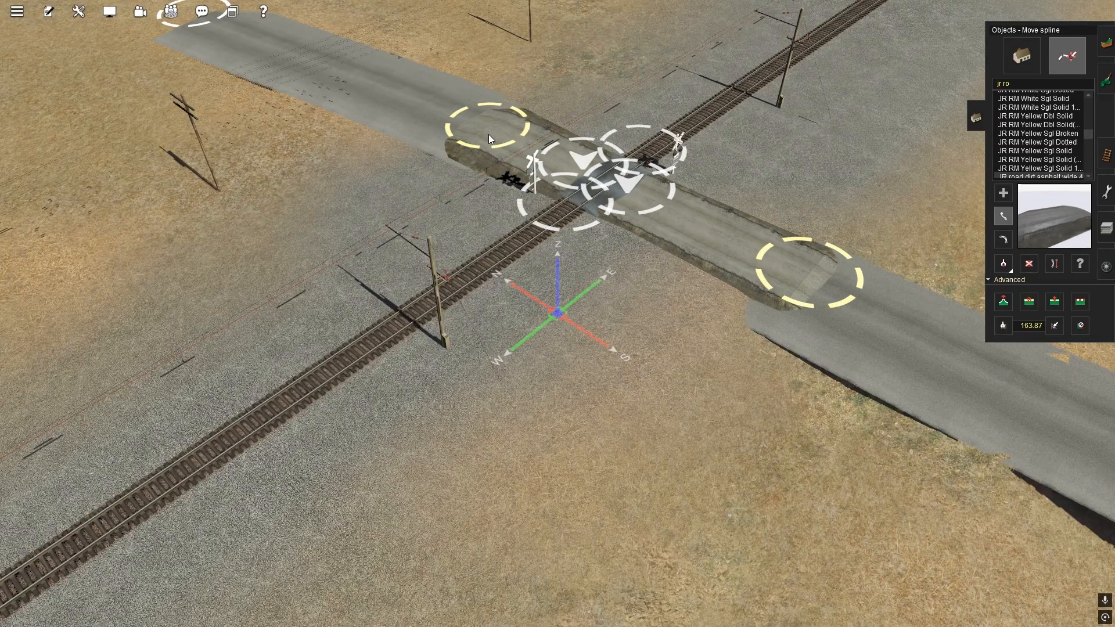
Replace the old road south of the crossing with a JR road dirt asphalt wide 4 spline reaching the intersecting road
right_click_drag(688, 322, 862, 190)
left_click(1028, 263)
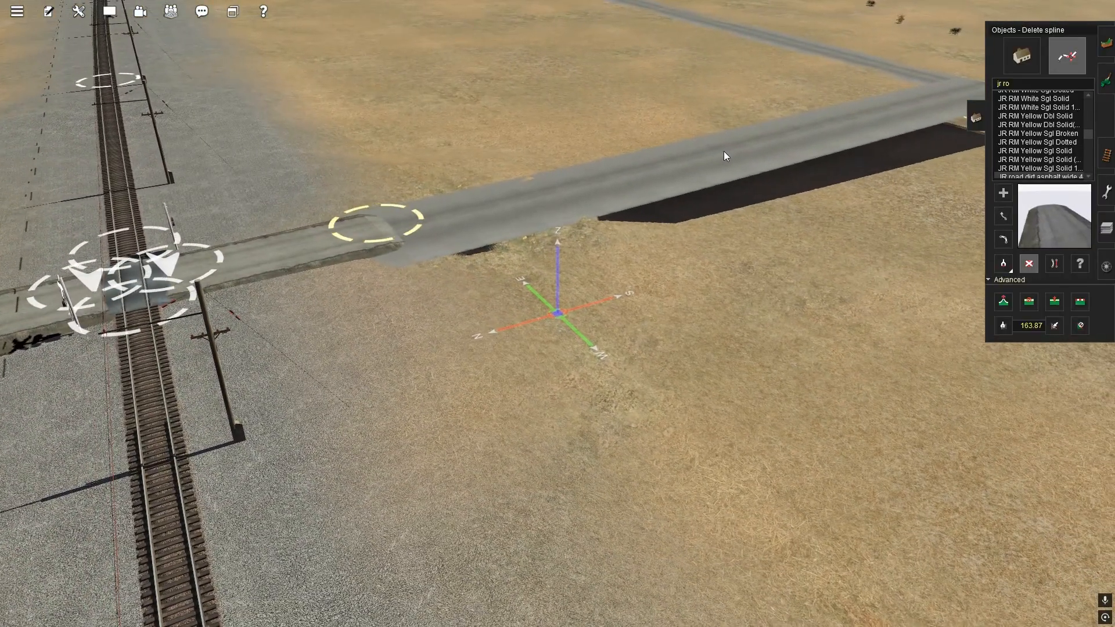
left_click(724, 151)
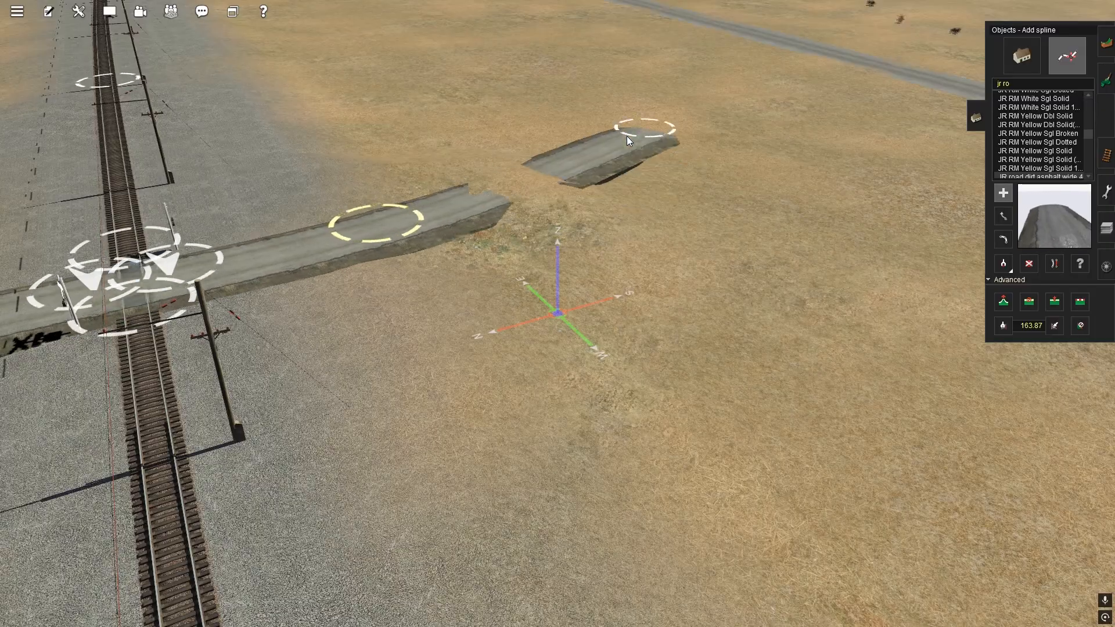
right_click_drag(626, 136, 616, 443)
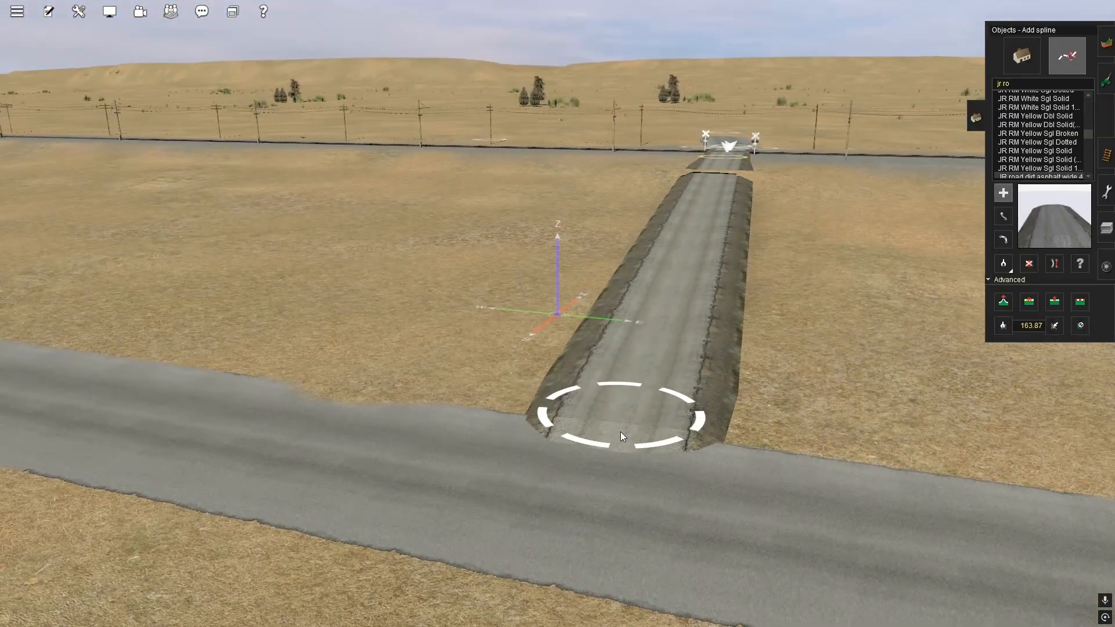
mouse_move(619, 428)
left_mouse_down()
mouse_move(625, 404)
mouse_move(605, 434)
left_mouse_up()
Smooth the terrain under the new road spline between the crossing and the intersecting road
right_click_drag(753, 295, 557, 317)
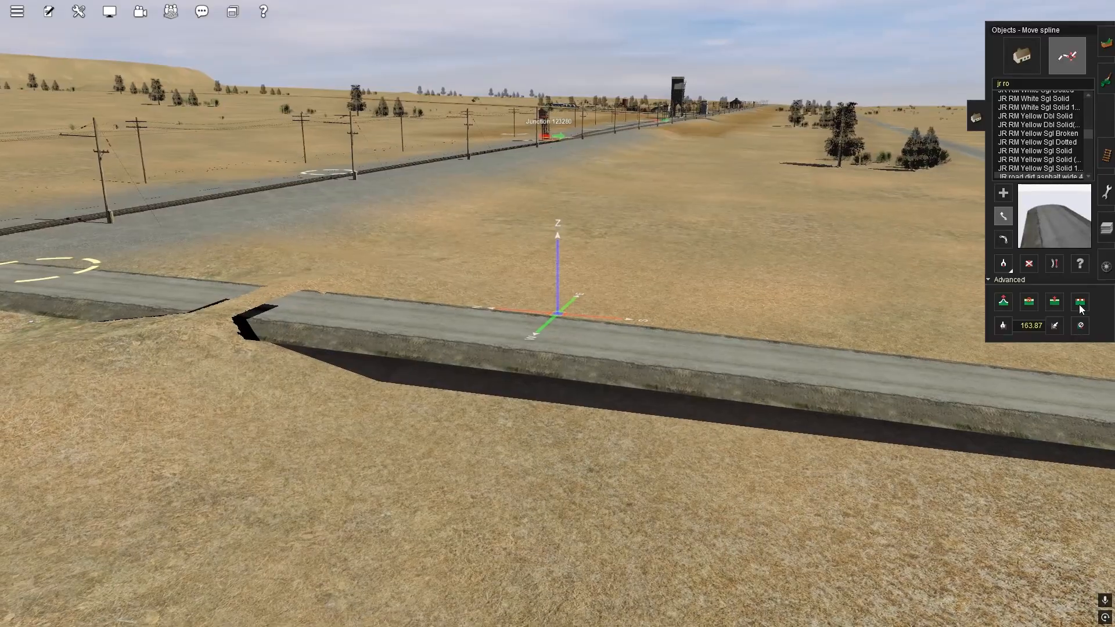
left_click(375, 324)
right_click_drag(304, 309, 553, 310)
Search the scenery objects for "stop ye" and select Road Sign - Stop Yellow
left_click(1023, 57)
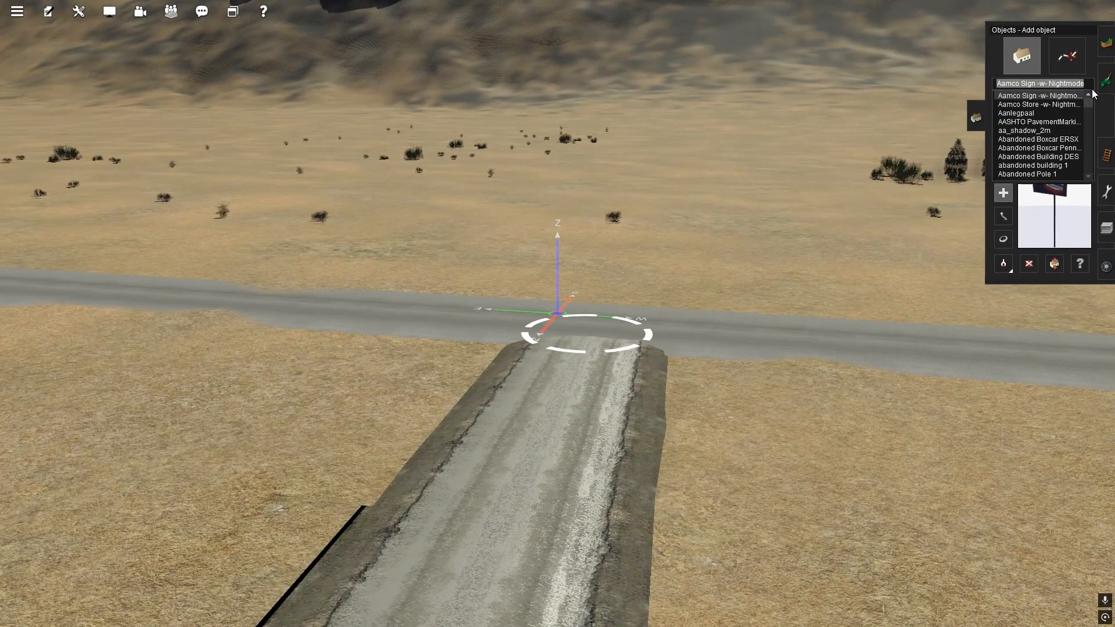
type("sto")
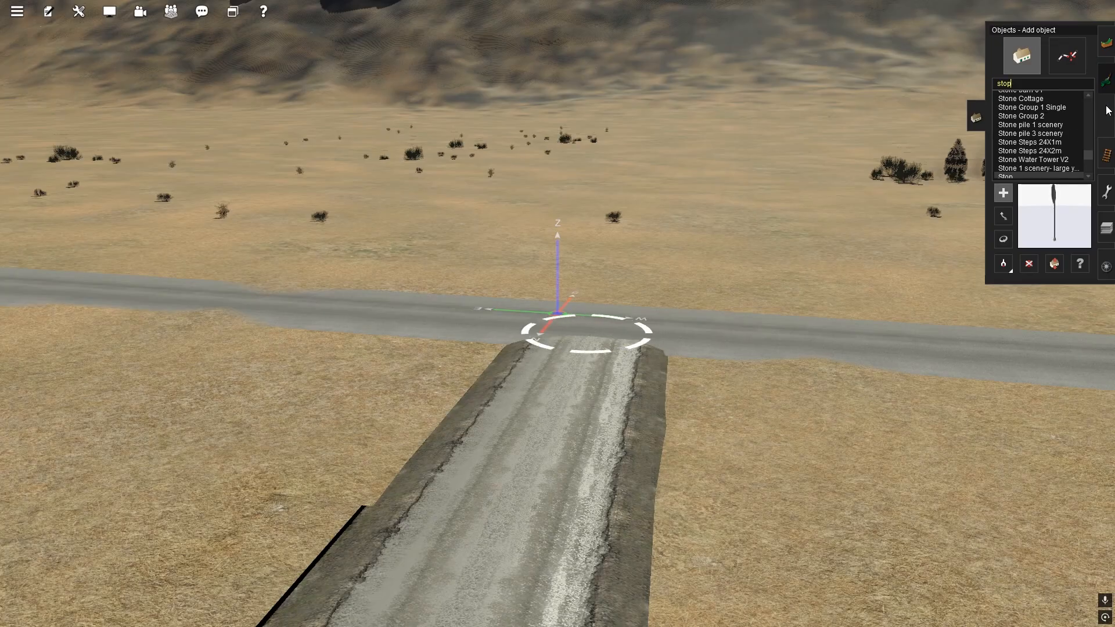
type("p")
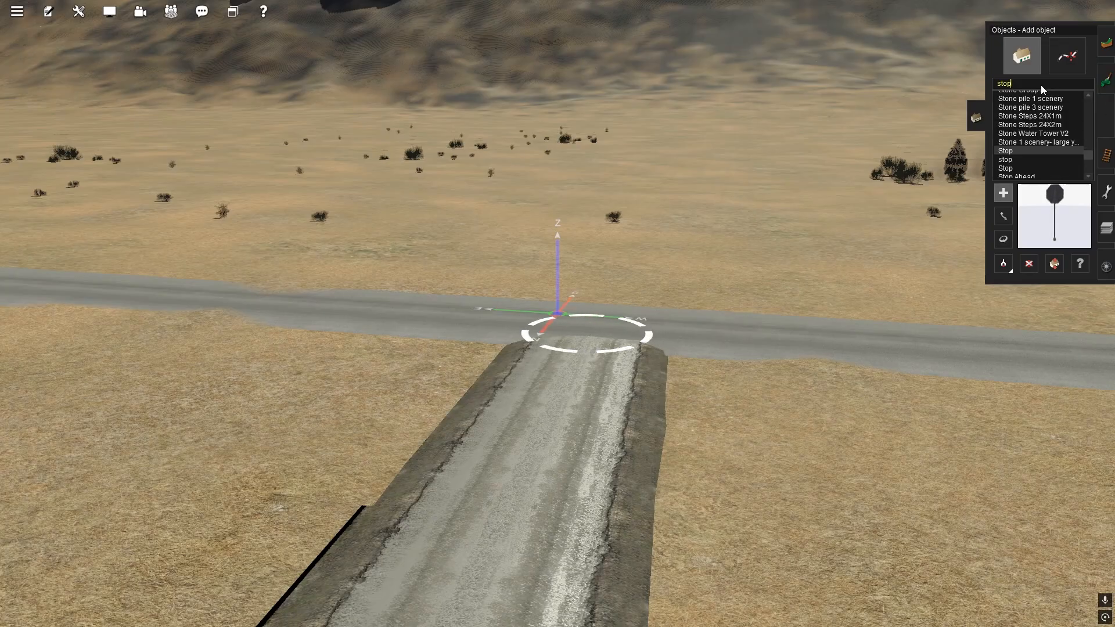
type(" ye")
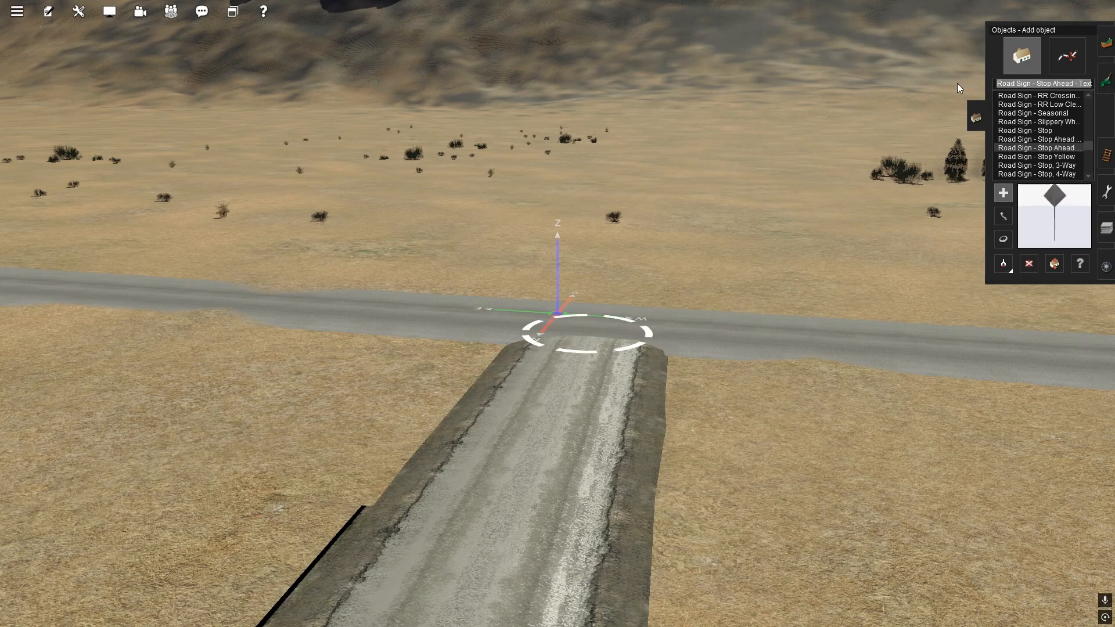
type("stop")
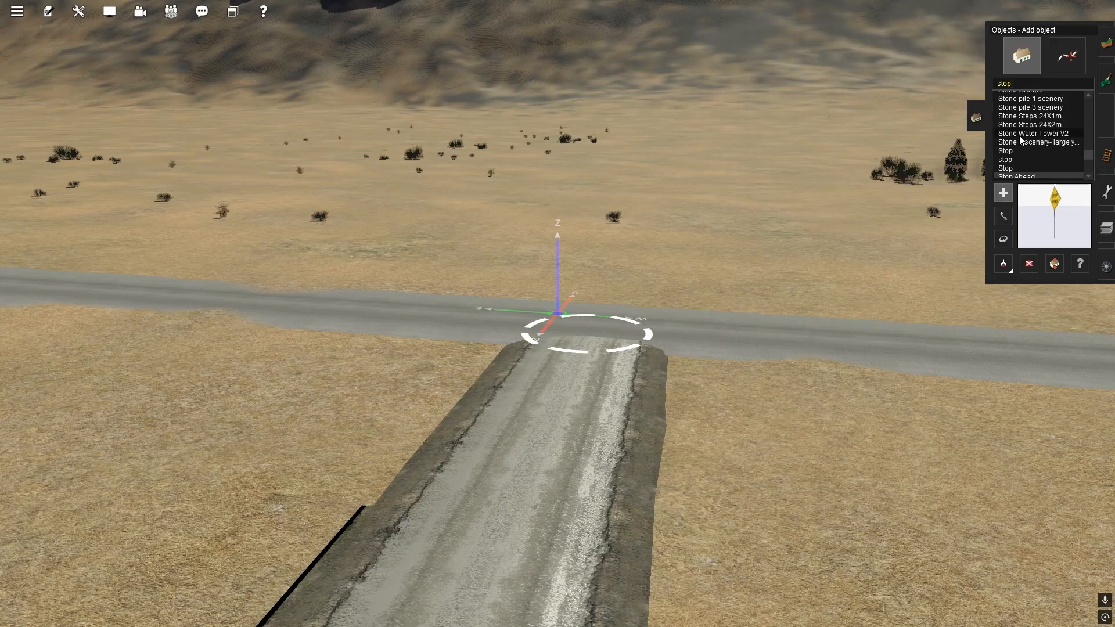
type(" ye")
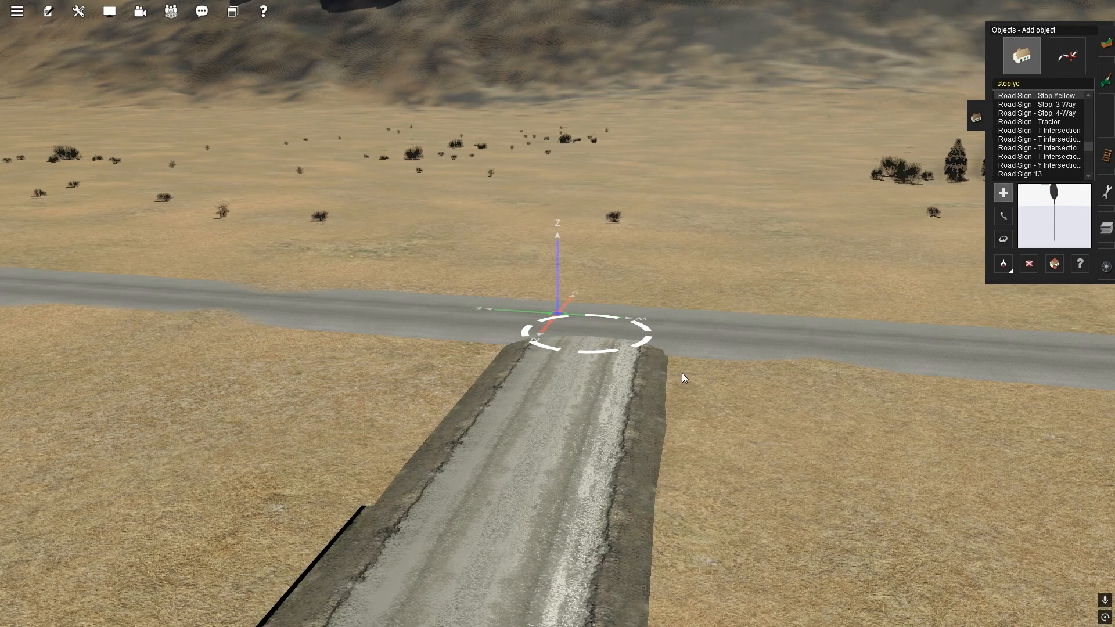
Place the yellow stop sign beside the new road at the junction and rotate it to about 270 degrees, facing approaching traffic
left_click(678, 375)
key("Up")
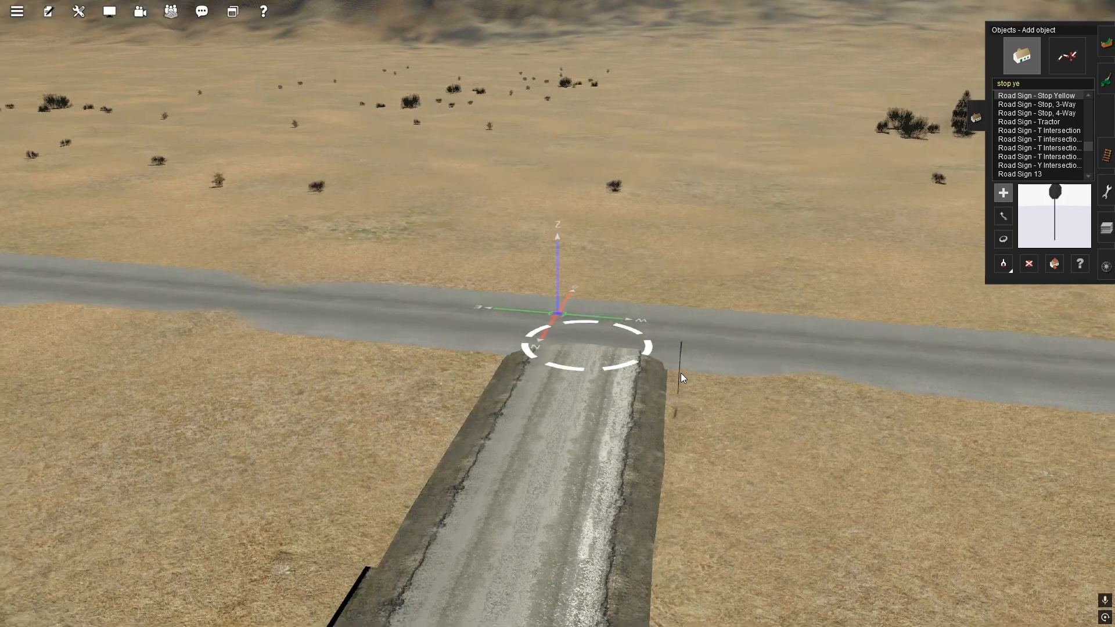
scroll(708, 483, "up", 3)
key("Down")
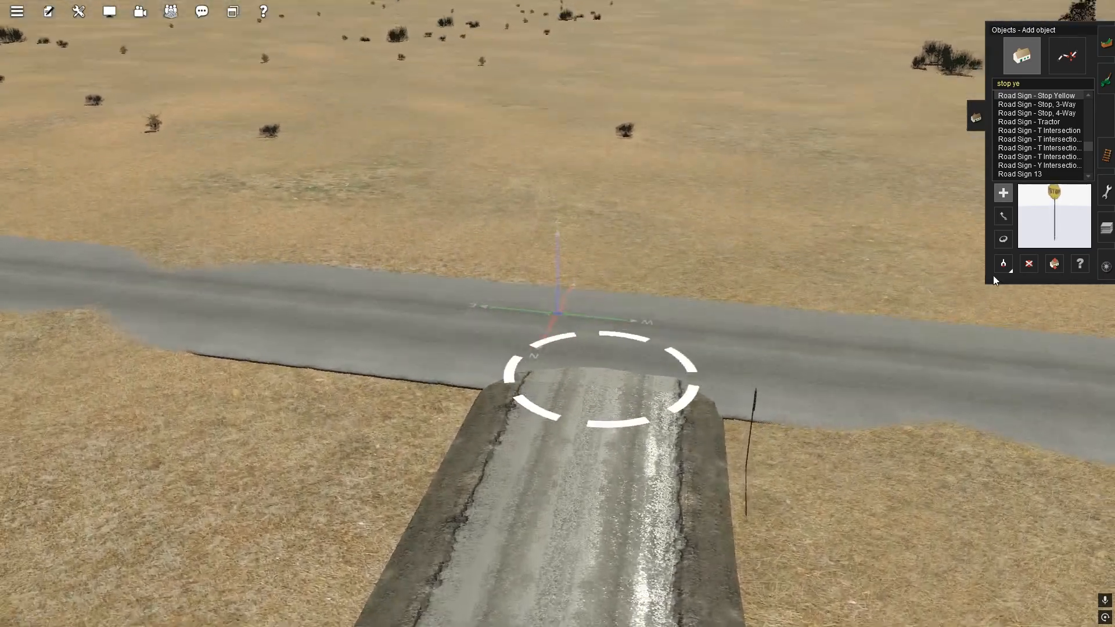
left_click(1003, 239)
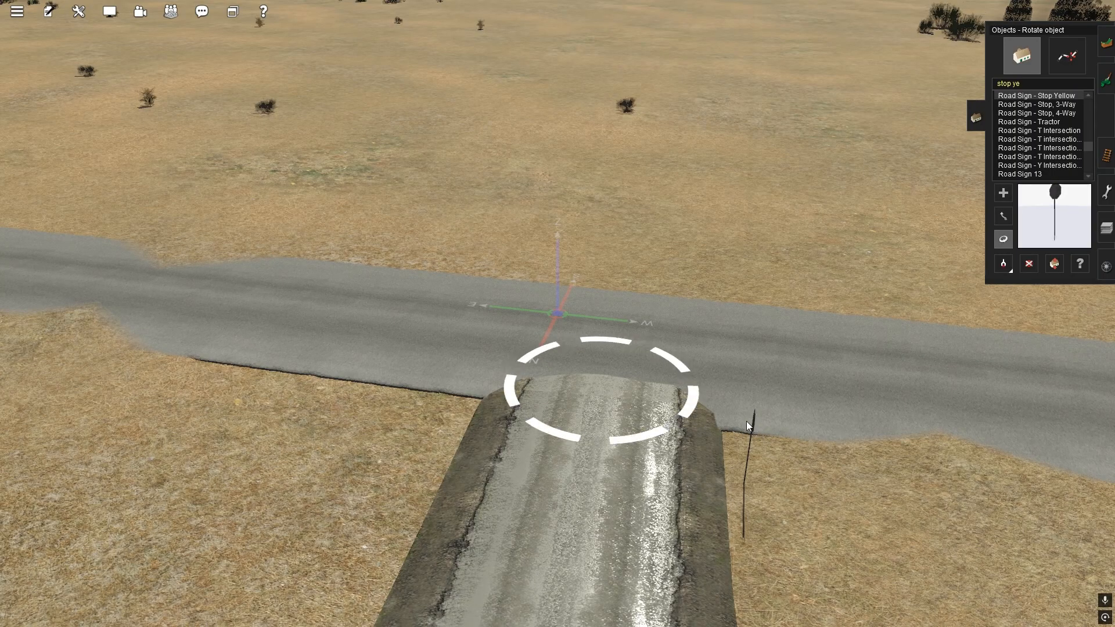
middle_click_drag(746, 420, 328, 517)
right_click_drag(328, 517, 308, 377)
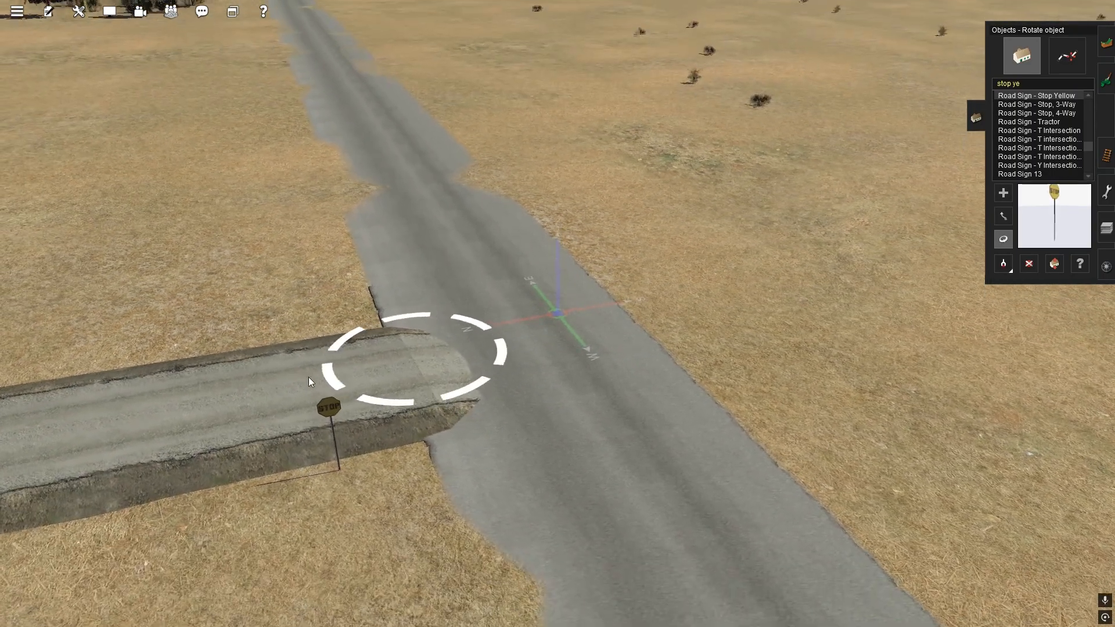
left_click_drag(330, 402, 336, 402)
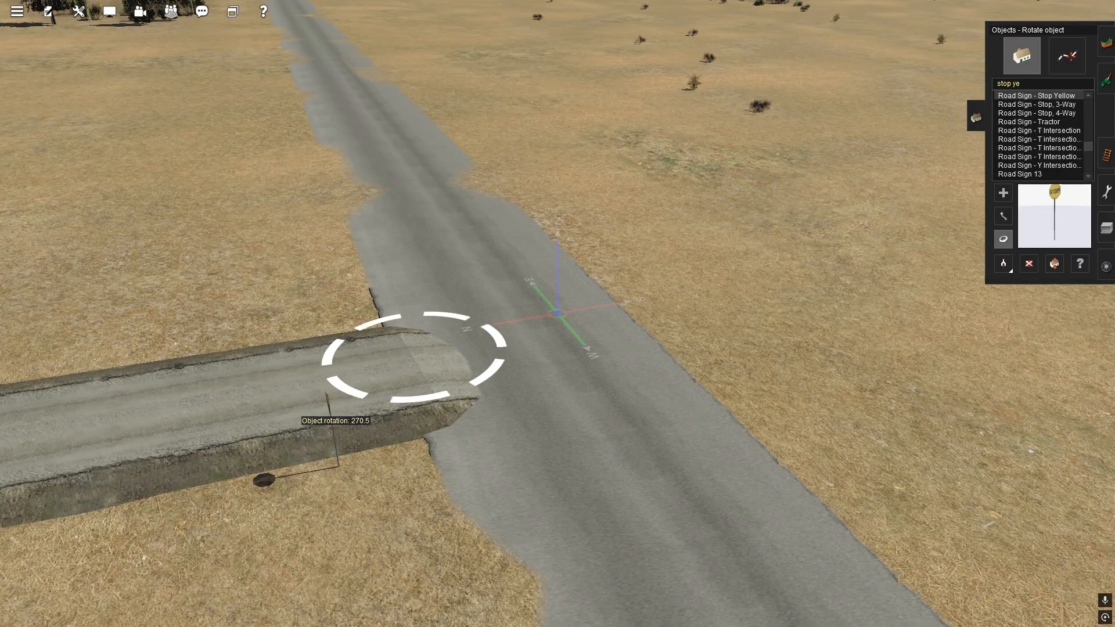
key("Left")
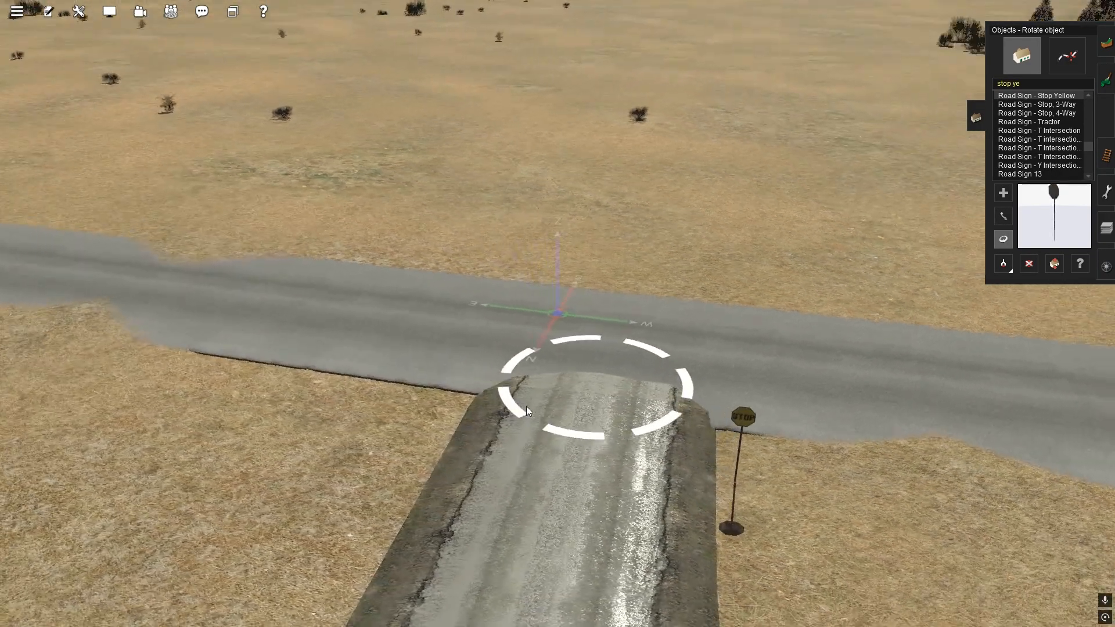
Insert a spline point near the middle of the old road north of the crossing, undoing a first one placed closer to the track
right_click(650, 437)
key("Left")
key("Left")
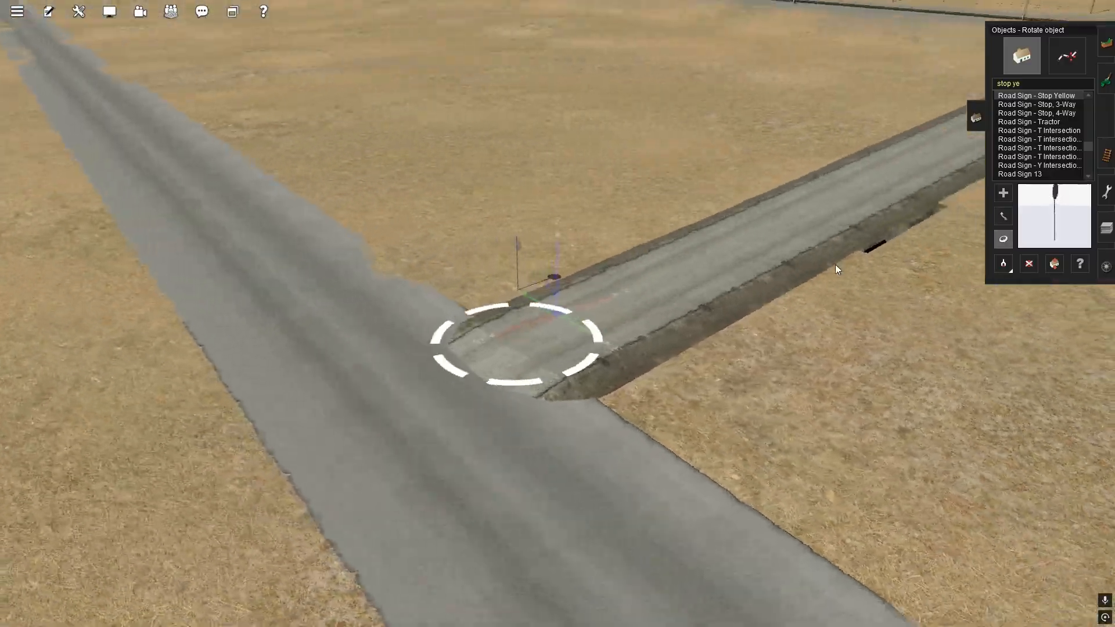
right_click(835, 263)
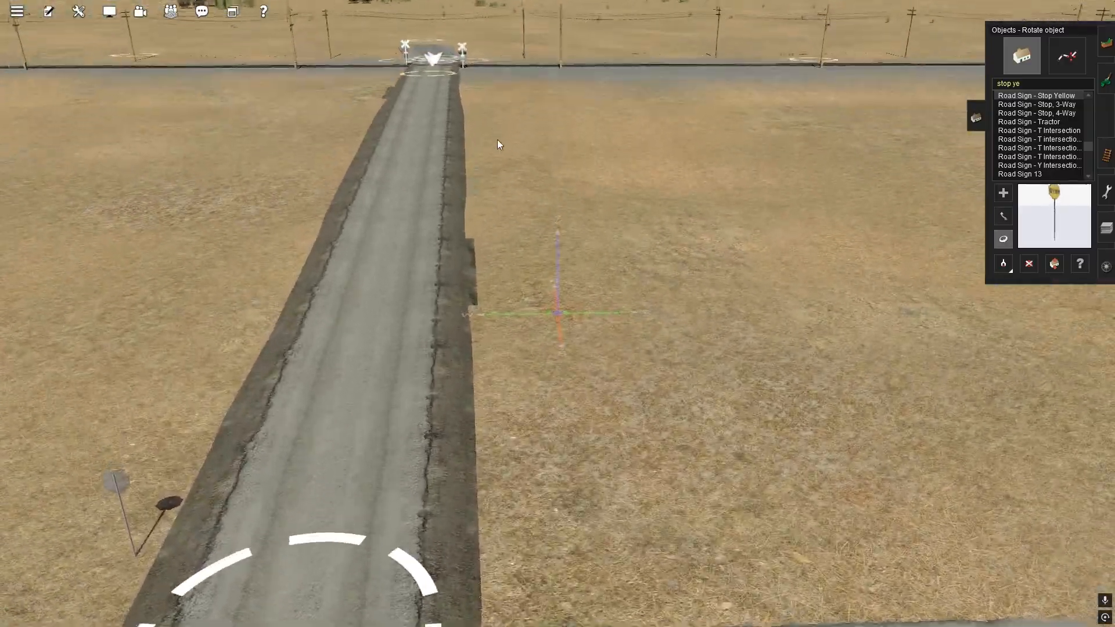
right_click(546, 131)
right_click(546, 141)
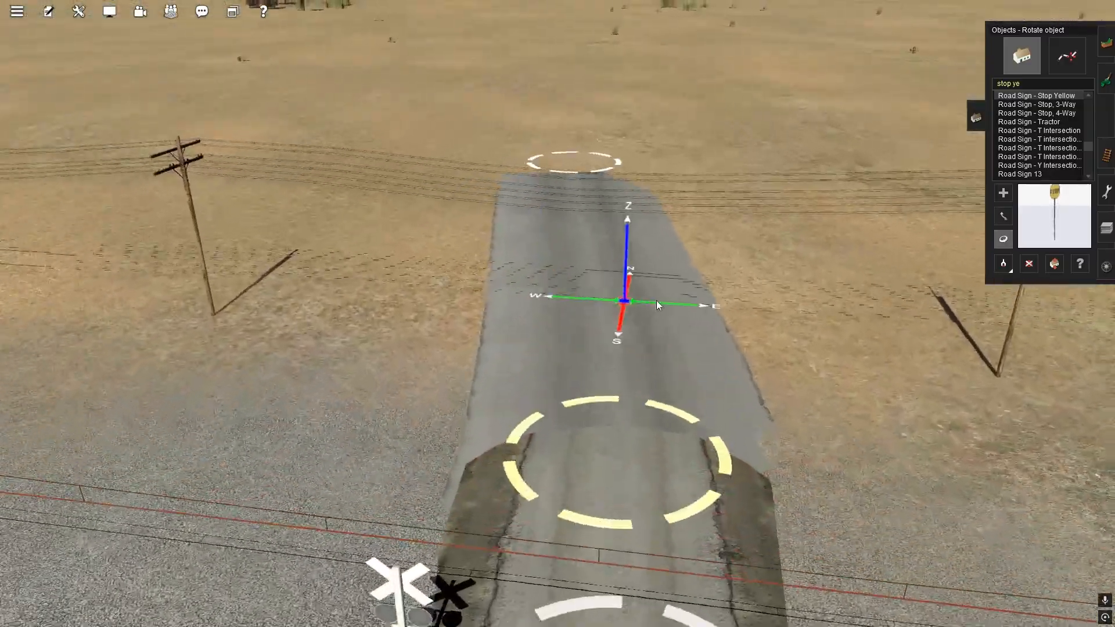
key("Left")
scroll(611, 326, "down", 5)
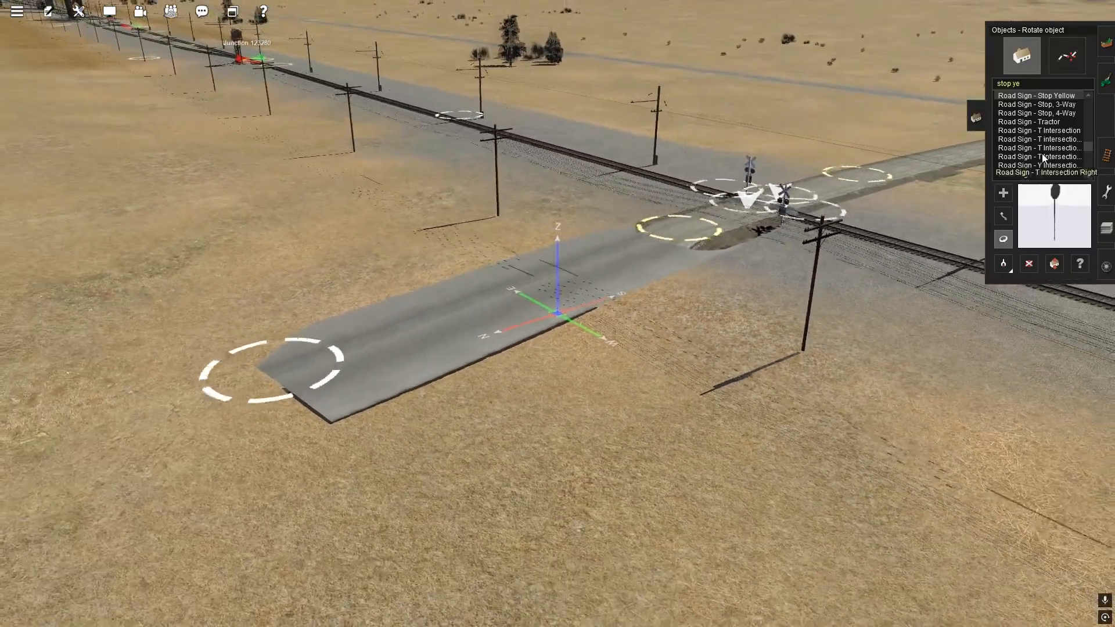
left_click(1057, 62)
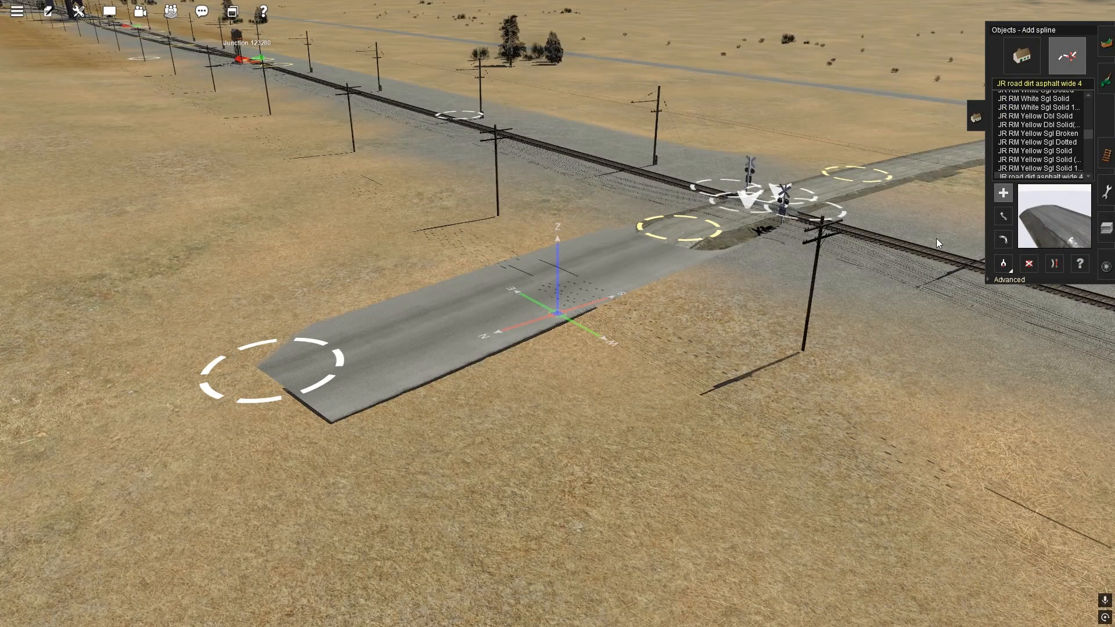
left_click(1014, 281)
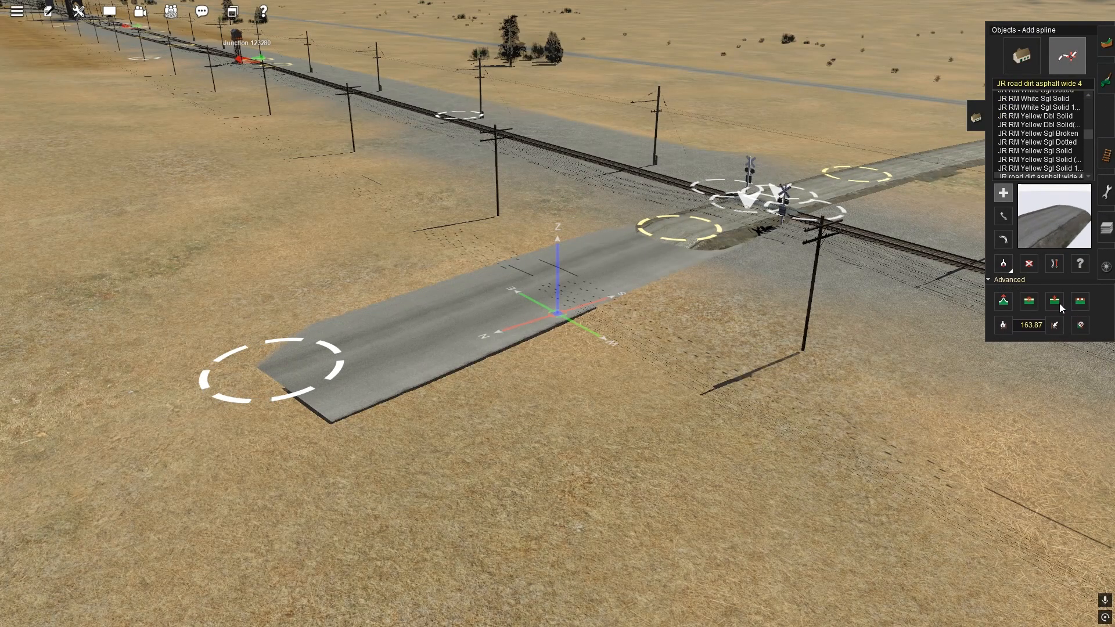
left_click(639, 255)
left_click(607, 264)
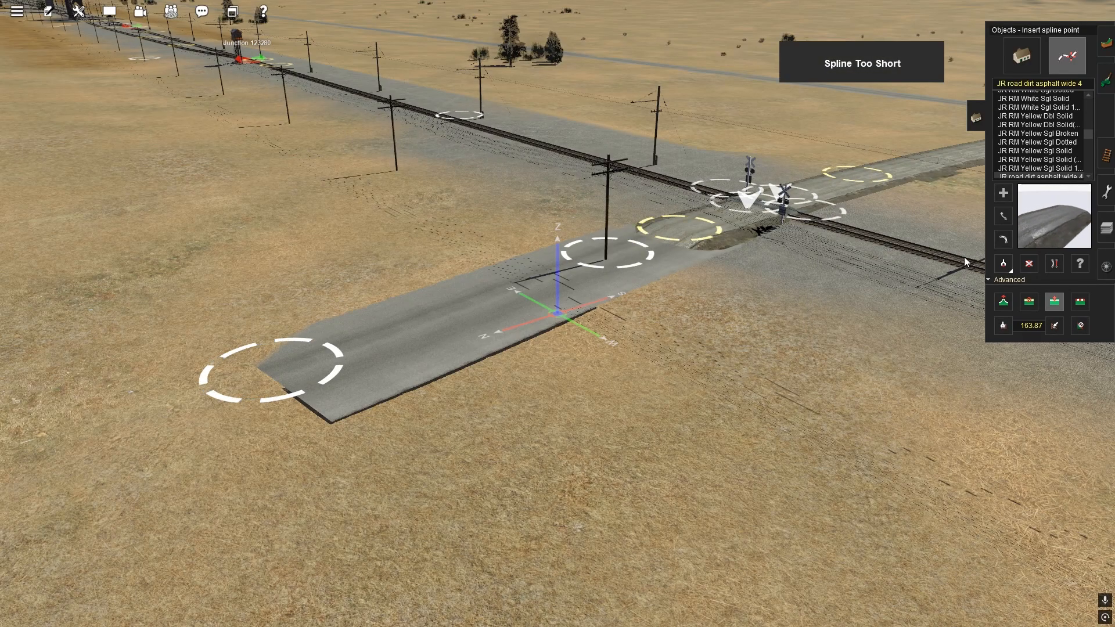
key("ctrl+z")
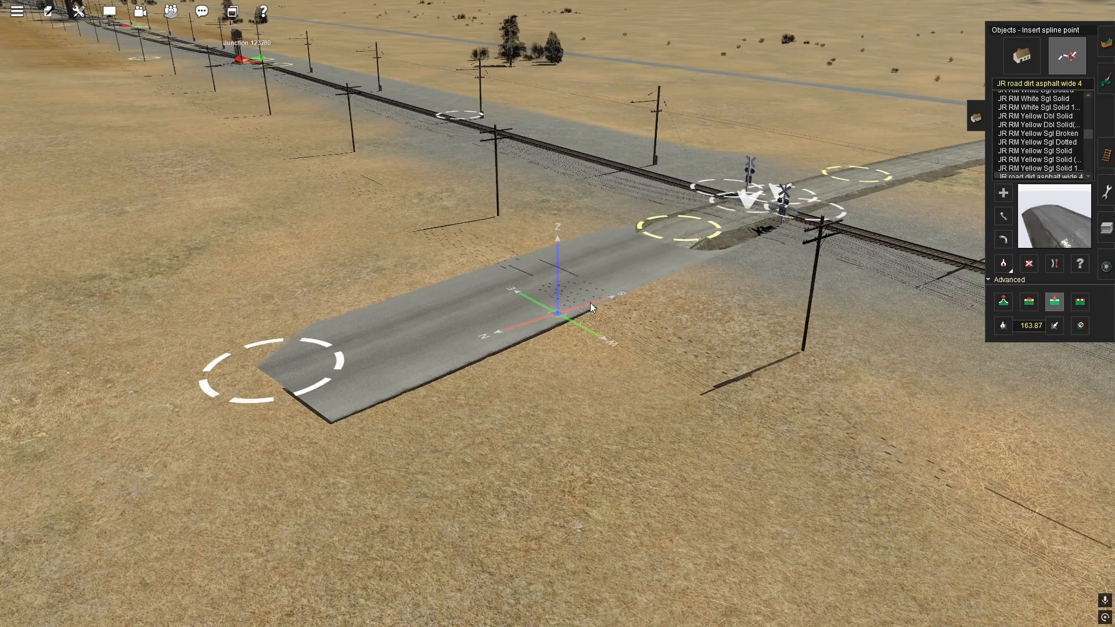
left_click(525, 290)
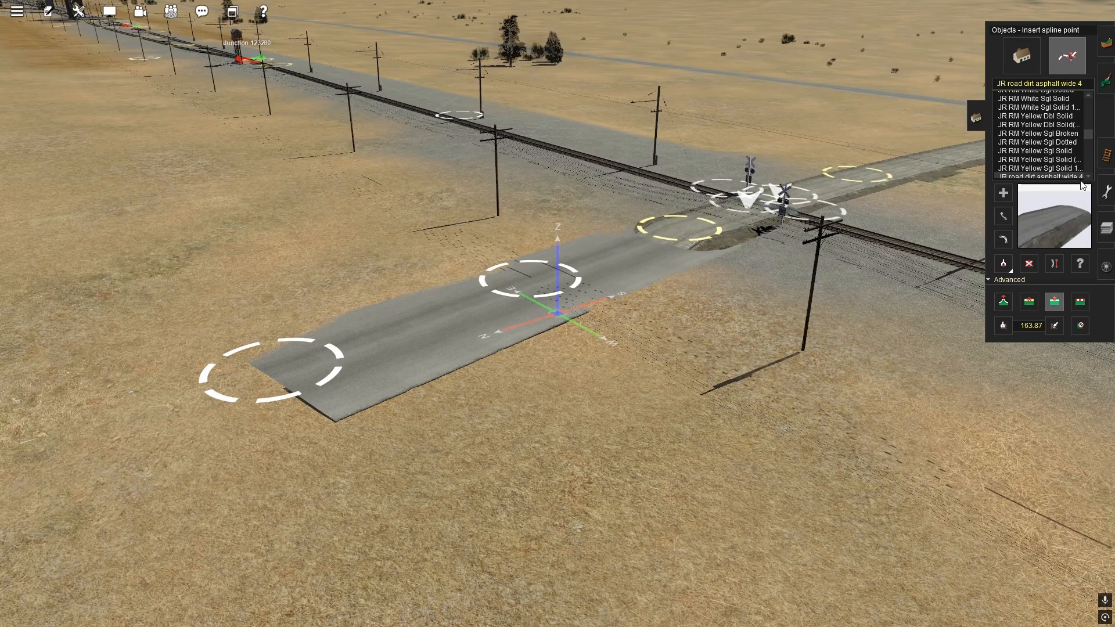
Delete the outer section of the old northern road and lay a JR road dirt asphalt wide 4 spline outward from the crossing
left_click(1002, 216)
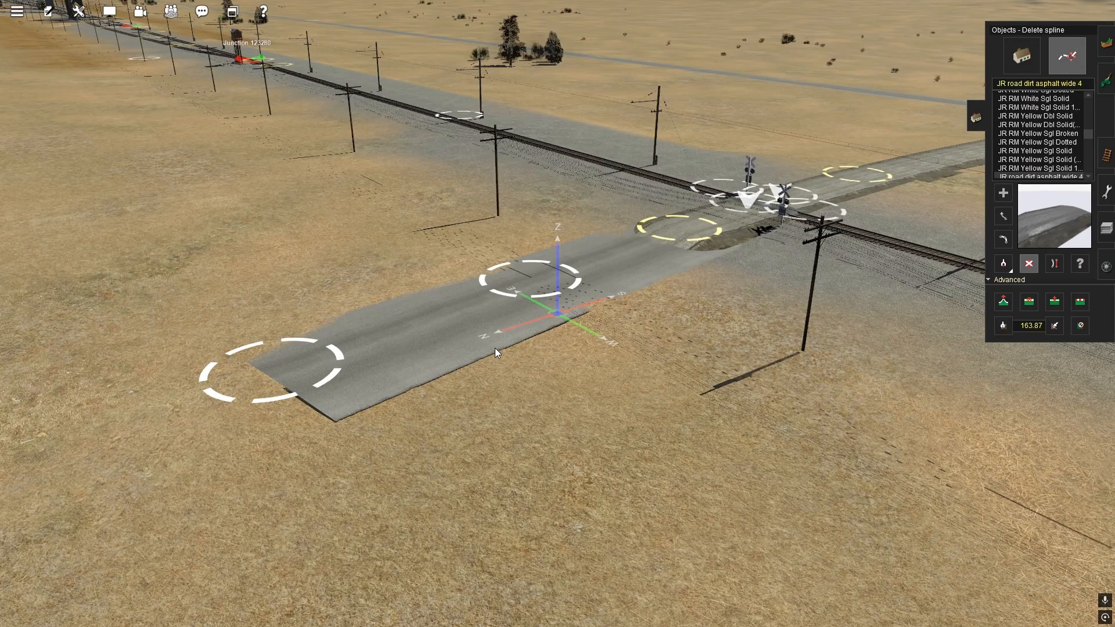
left_click(458, 326)
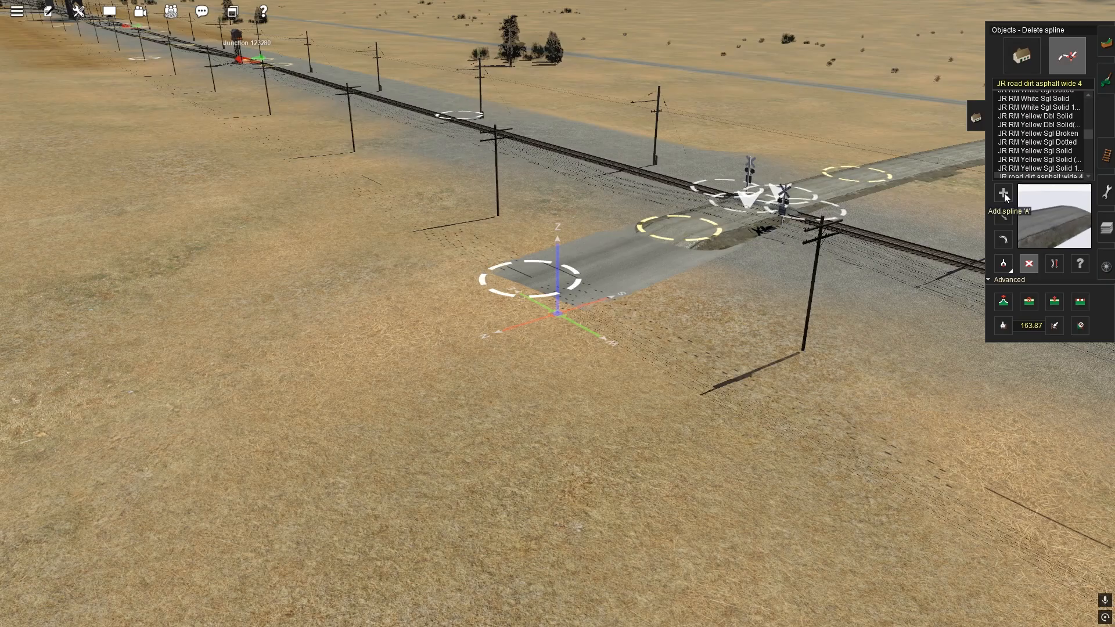
left_click_drag(668, 231, 298, 356)
key("Left")
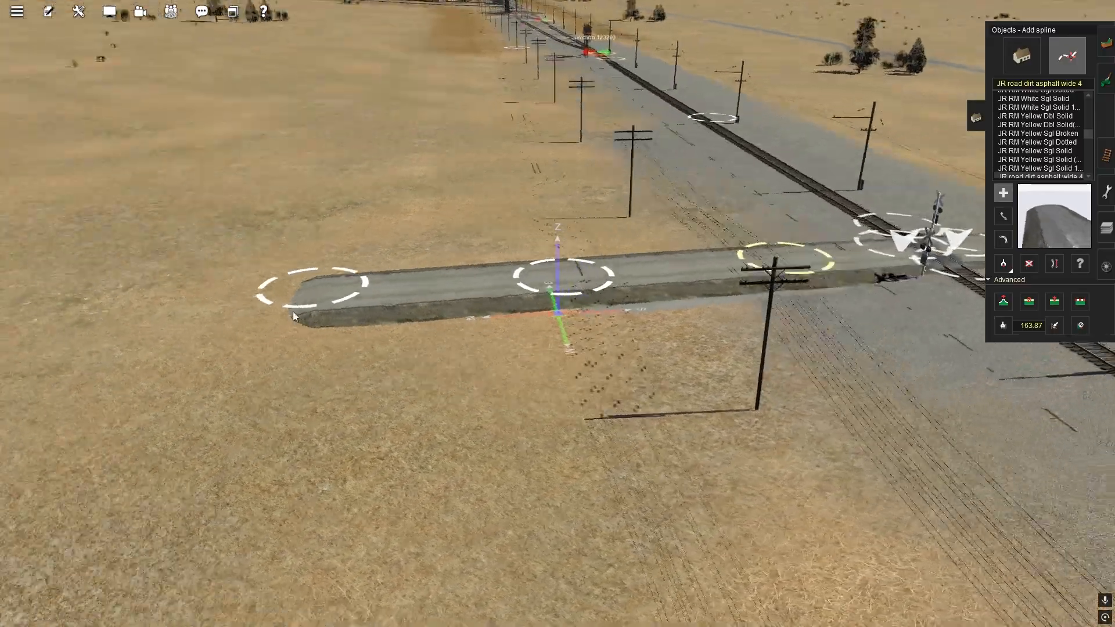
Extend the JR road dirt asphalt wide 4 spline from its outer end, north of the crossing, with a curving section
key("Left")
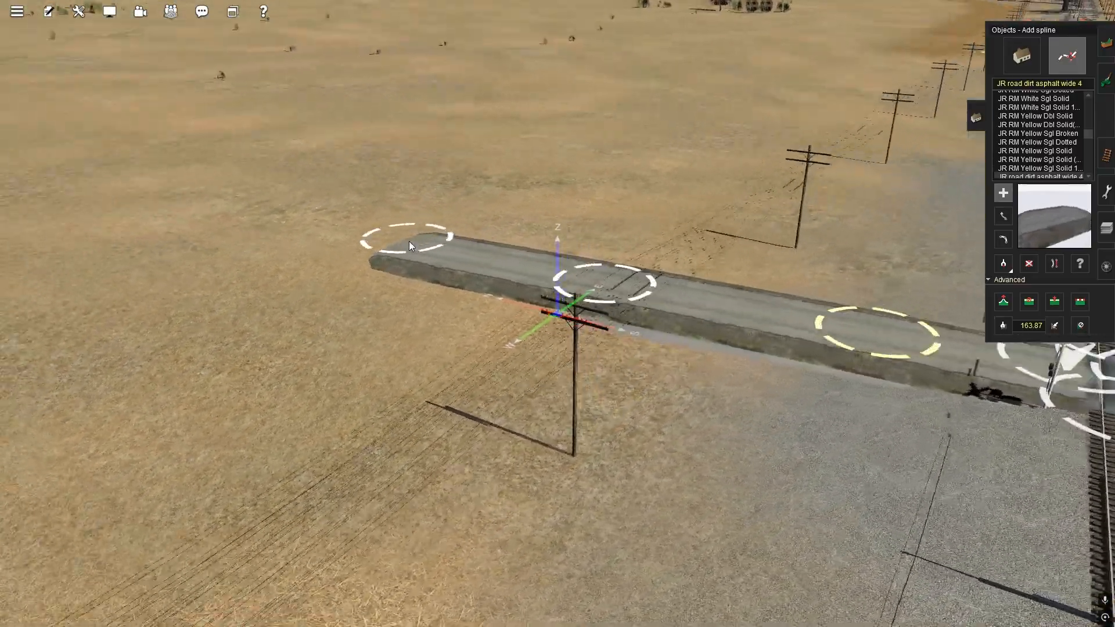
key("Left")
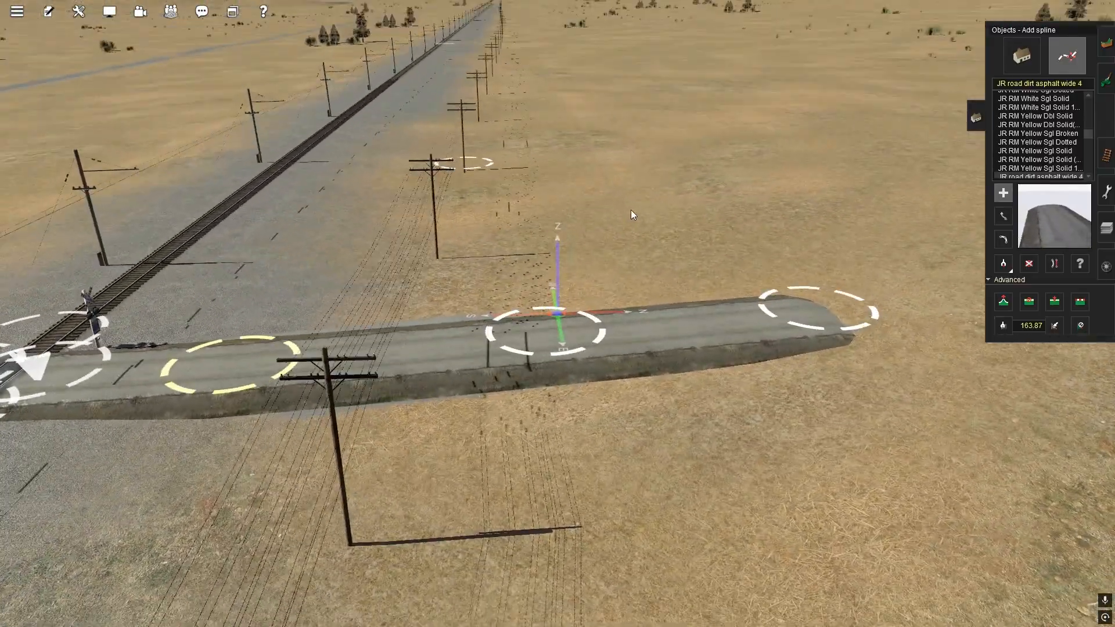
key("Down")
key("Up")
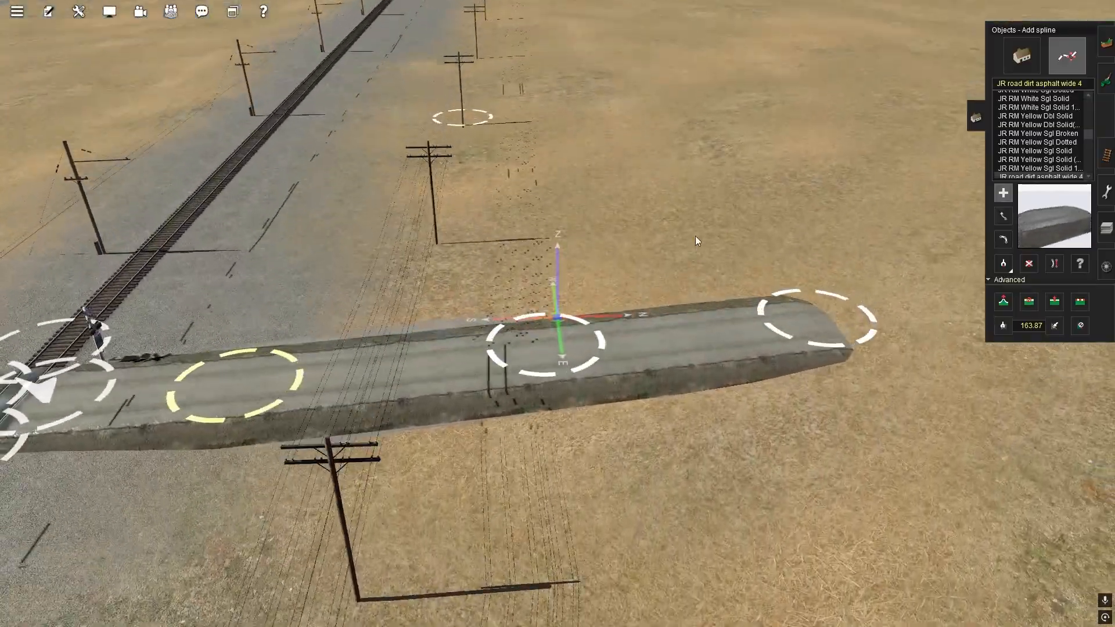
key("Right")
mouse_move(695, 236)
right_mouse_down()
mouse_move(651, 301)
mouse_move(646, 419)
mouse_move(573, 251)
mouse_move(541, 232)
right_mouse_up()
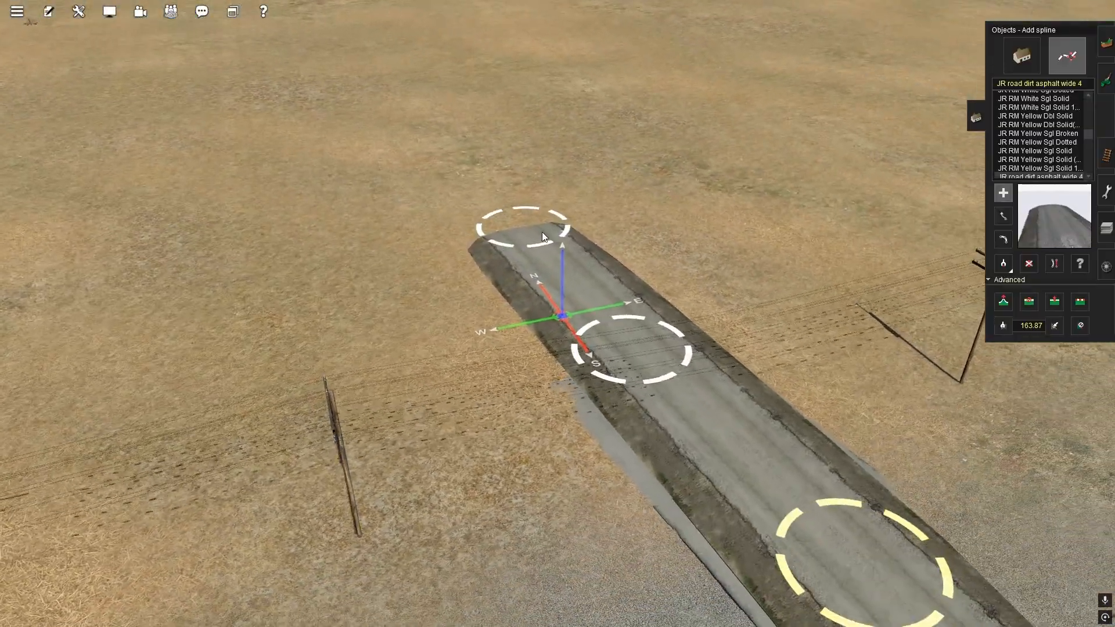
left_click_drag(542, 232, 610, 79)
left_click(593, 91)
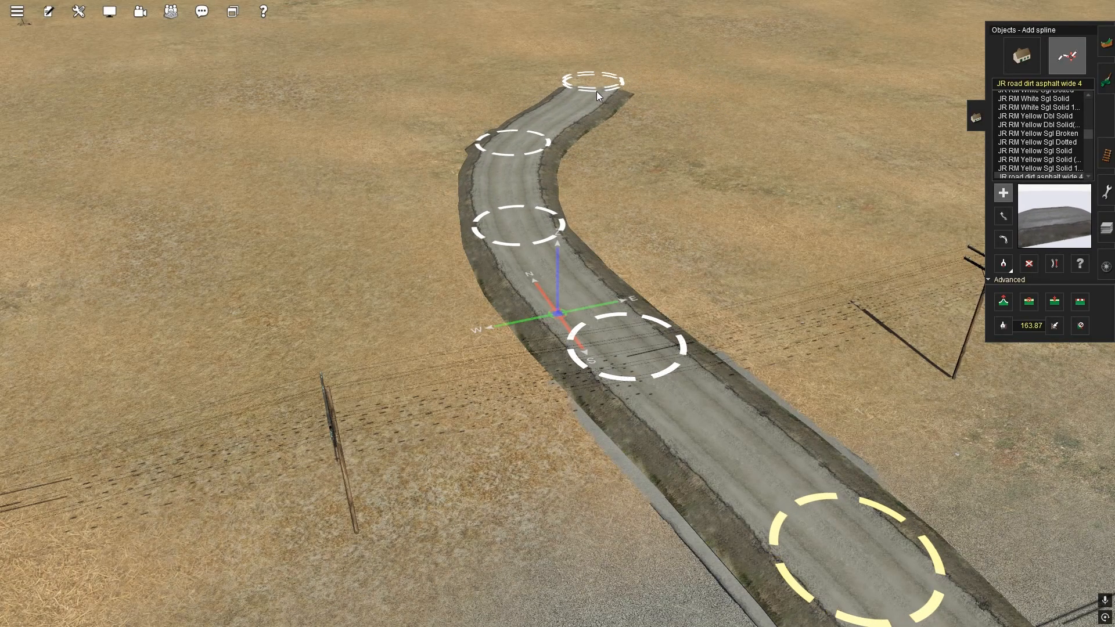
Extend the asphalt road as a long straight stretch running alongside the railway toward the coaling tower area
right_click_drag(597, 91, 626, 214)
right_click_drag(642, 148, 515, 165)
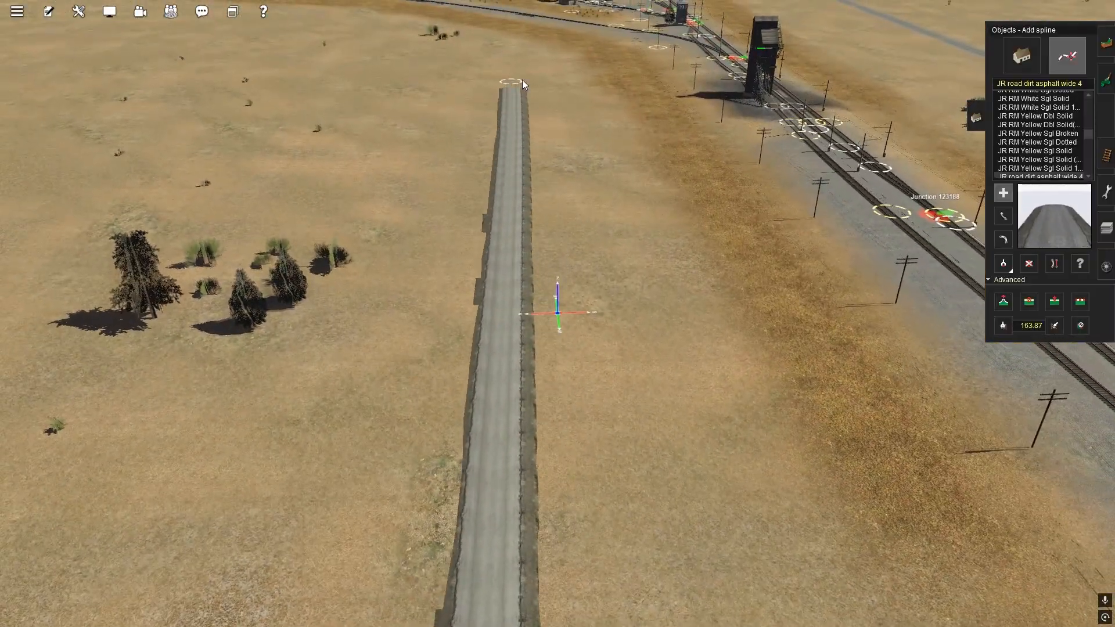
left_click(523, 47)
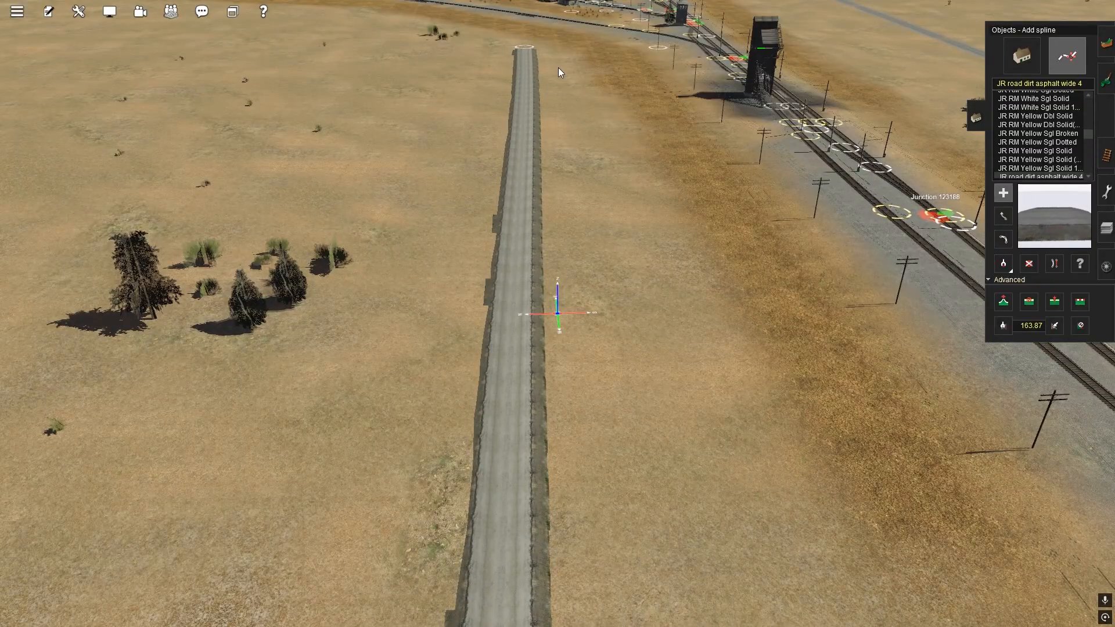
Straighten the long road section and shift its far end point slightly toward the railway
right_click_drag(559, 69, 600, 395)
scroll(599, 389, "down", 5)
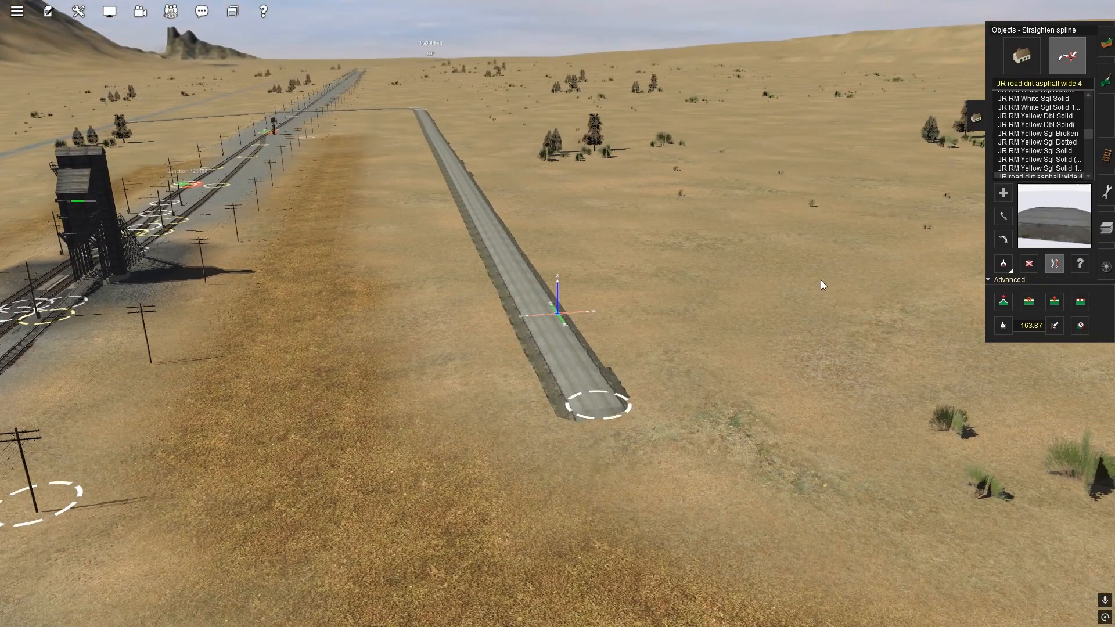
key("Left")
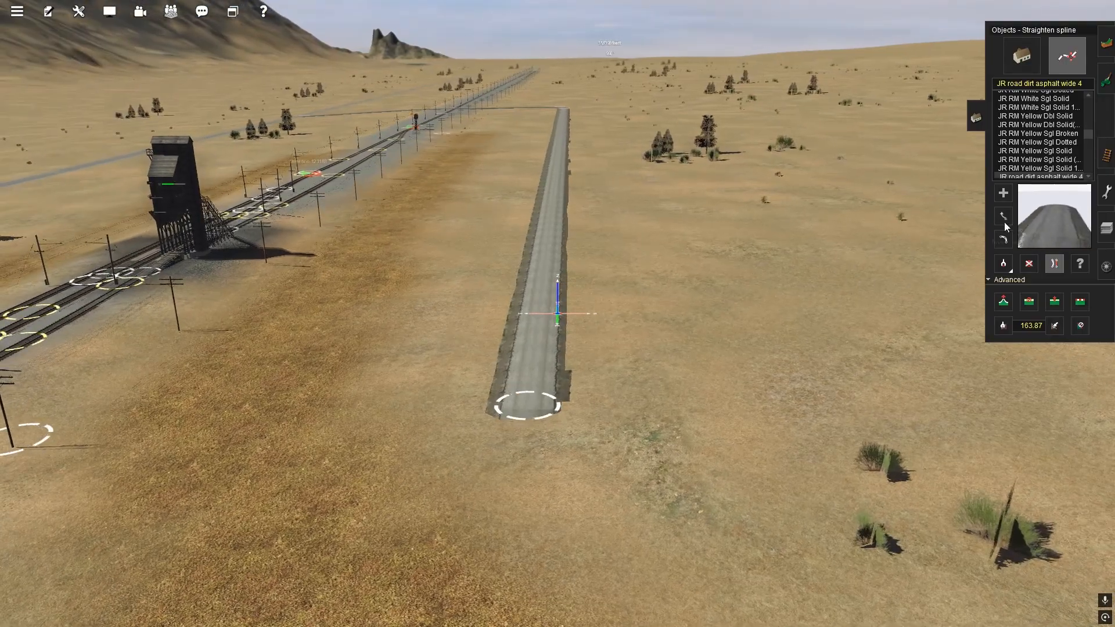
left_click_drag(531, 403, 497, 414)
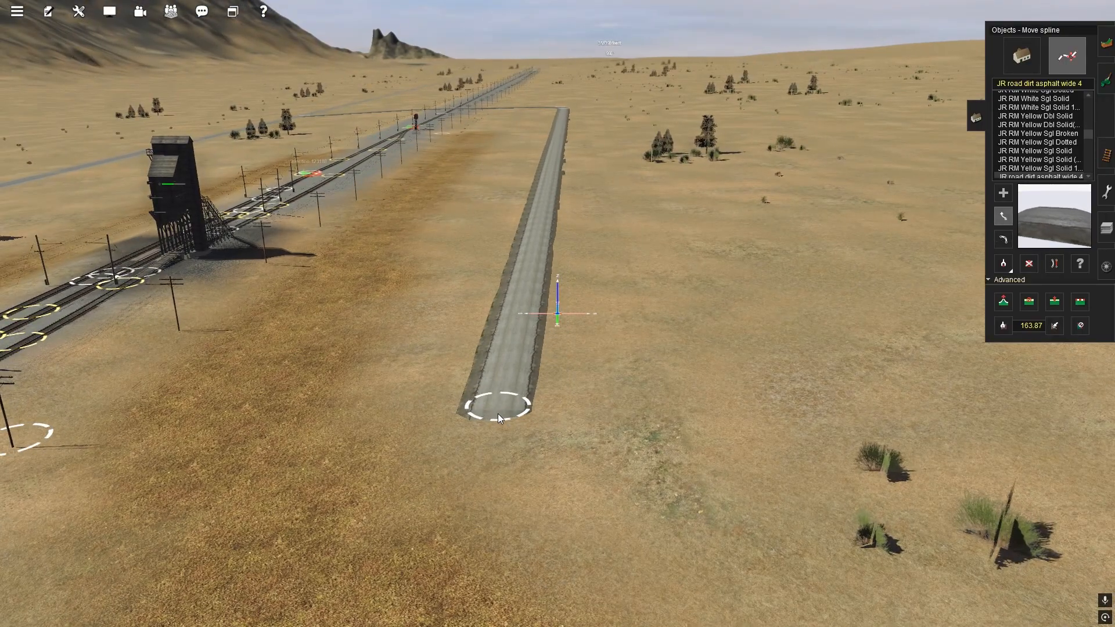
Continue the asphalt road from its far end in a curve that stops just short of the branch track
key("Right")
right_click_drag(535, 361, 598, 317)
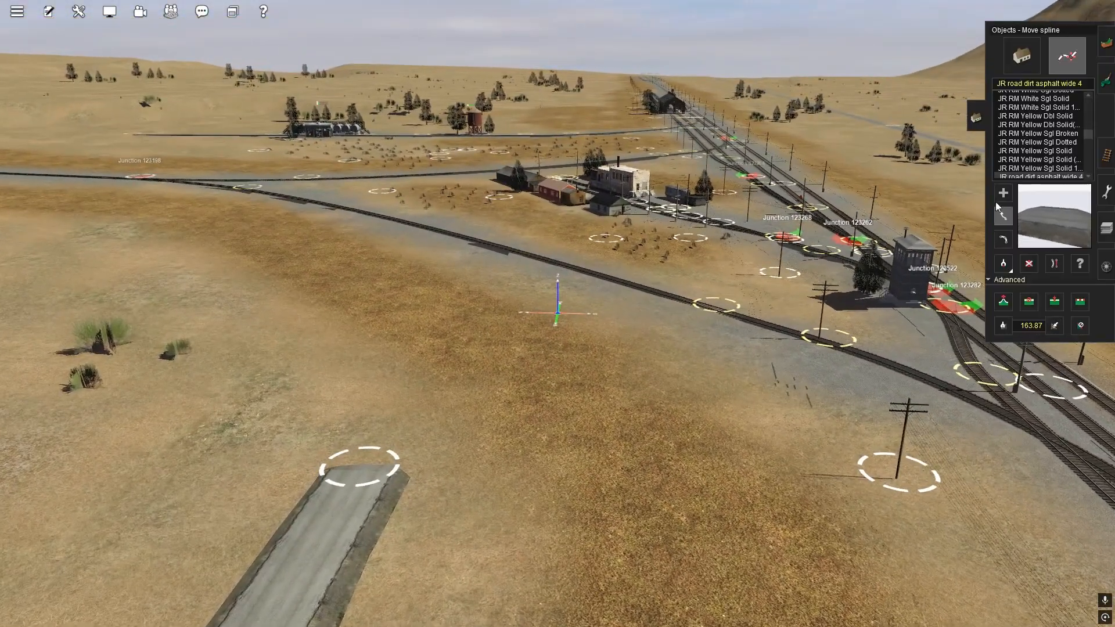
left_click(1012, 194)
left_click_drag(357, 466, 587, 299)
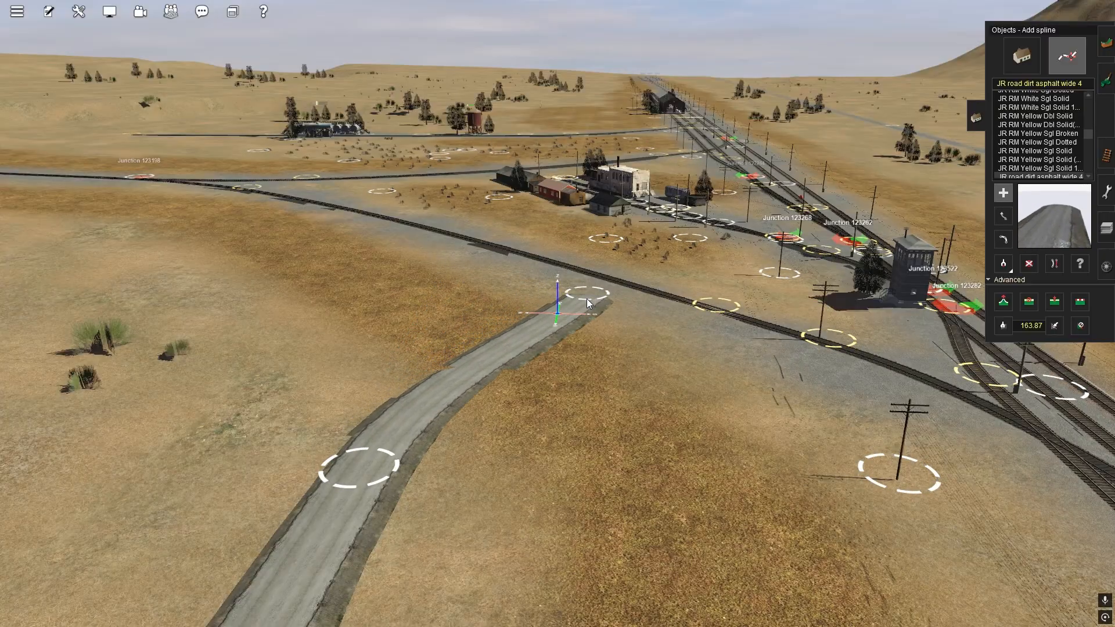
Carry the road across the branch track and wind it through further spline points toward the station buildings
mouse_move(572, 280)
right_mouse_down()
mouse_move(547, 295)
mouse_move(605, 290)
right_mouse_up()
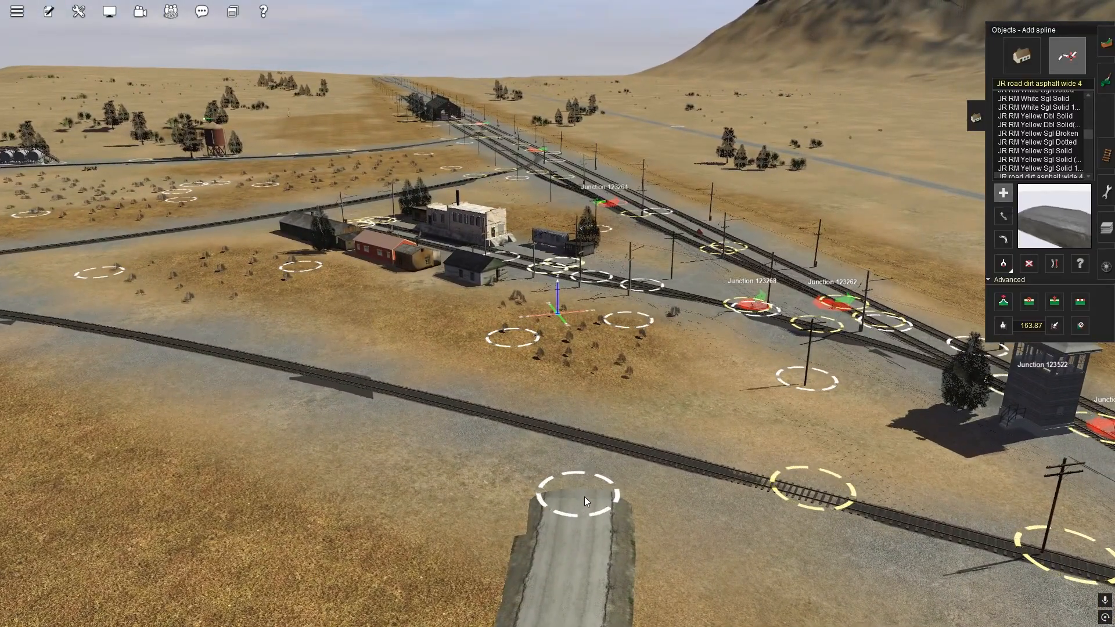
left_click_drag(584, 497, 583, 372)
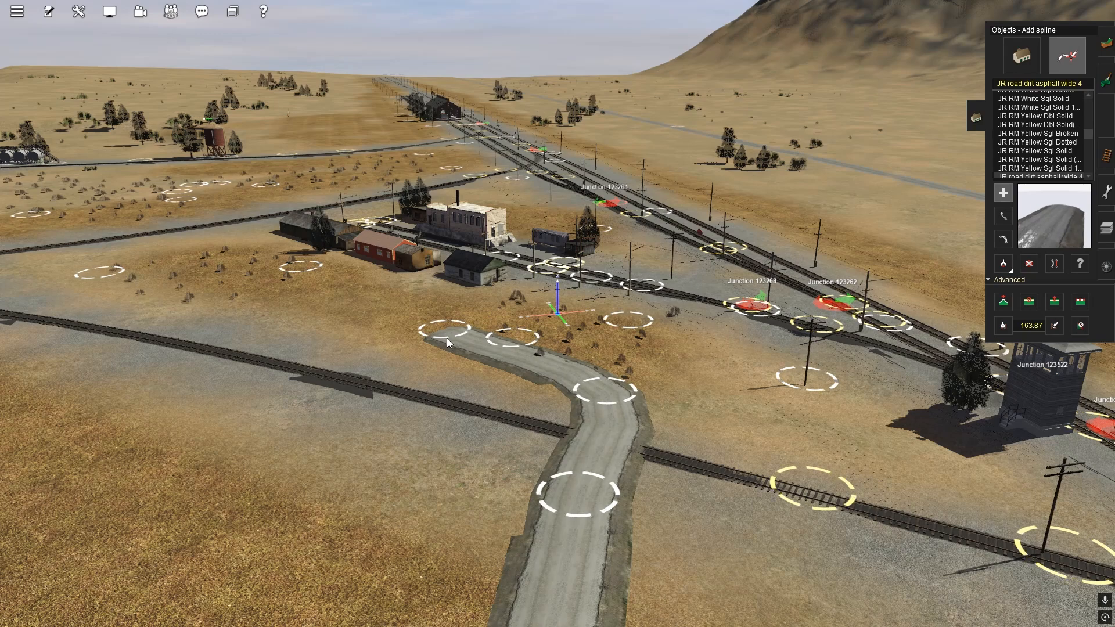
left_click(444, 346)
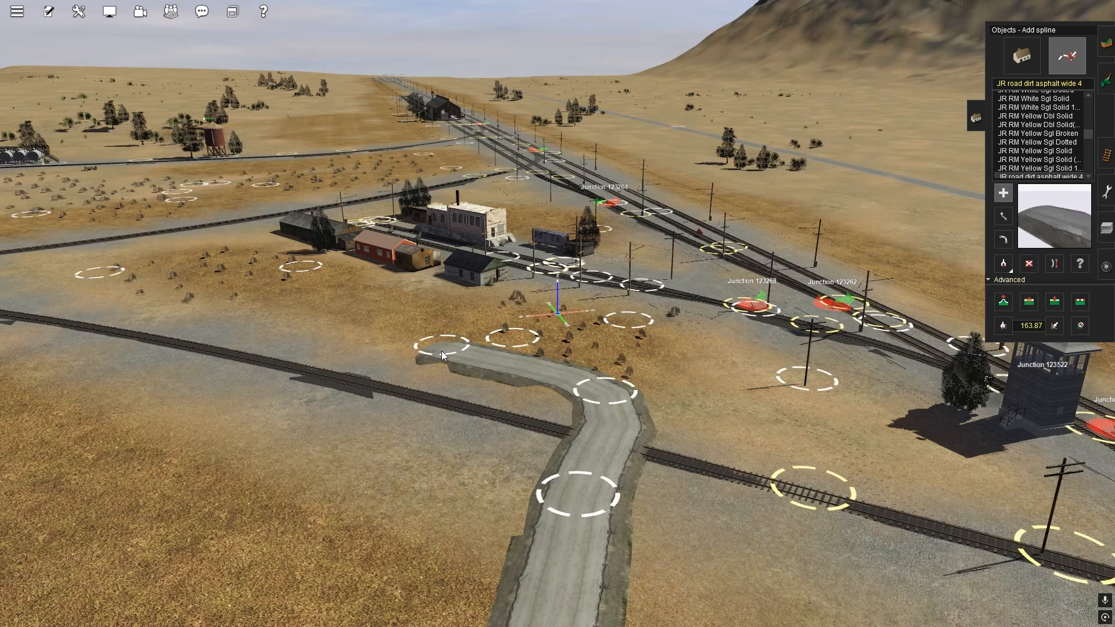
left_click_drag(442, 350, 403, 312)
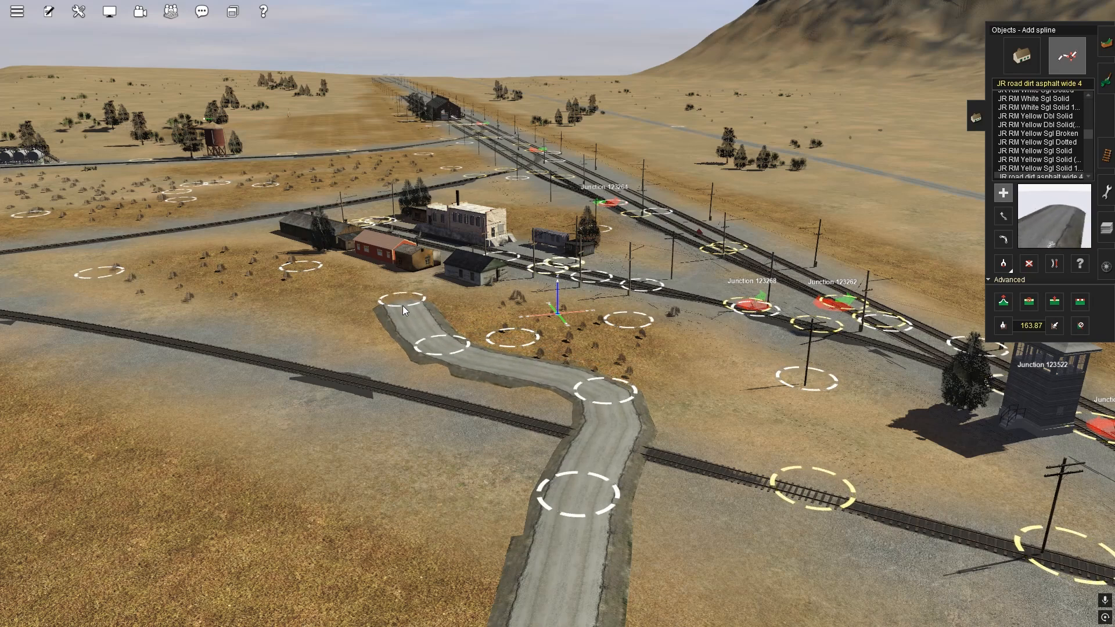
Lower the road vertex on the building side of the new crossing to 163.68 m and adjust the opposite vertex's height
scroll(574, 361, "down", 3)
right_click_drag(574, 362, 566, 453)
scroll(565, 449, "up", 3)
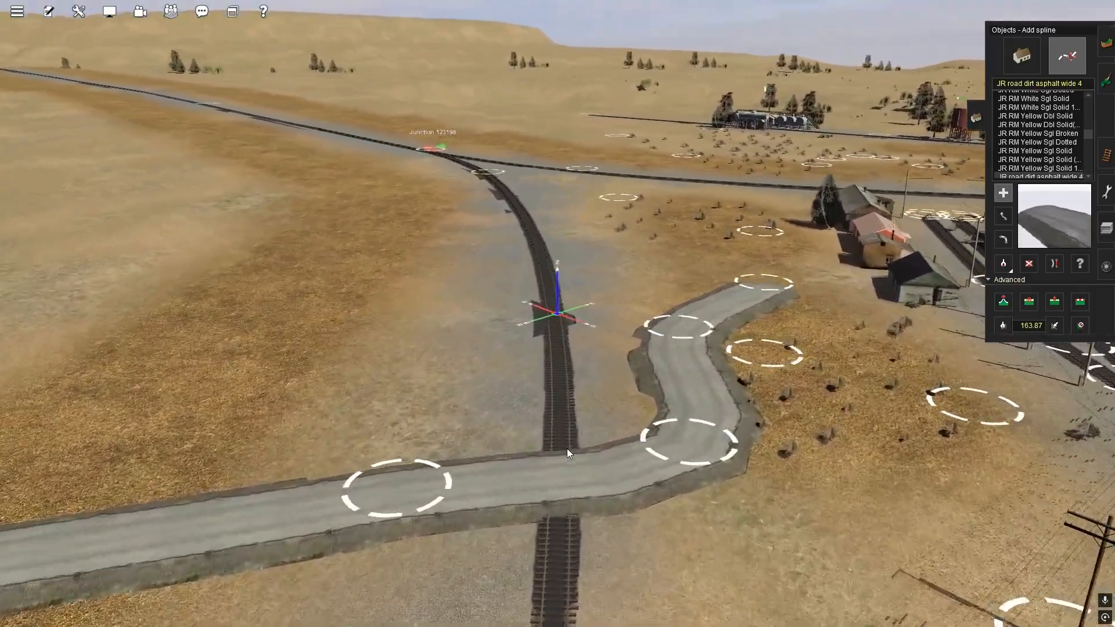
key("shift")
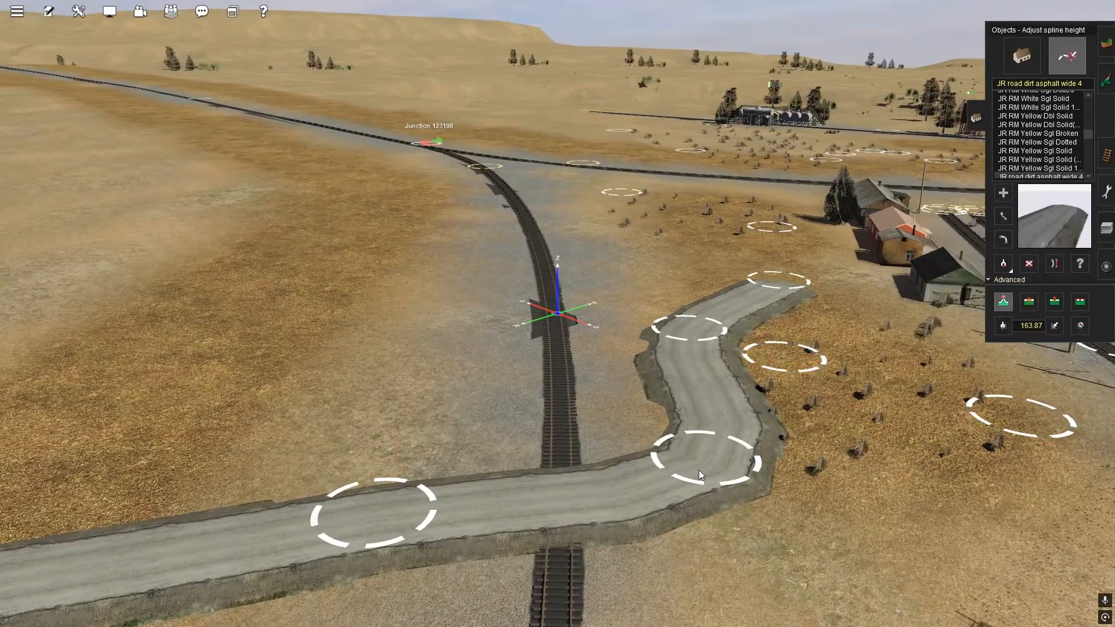
left_click(699, 469)
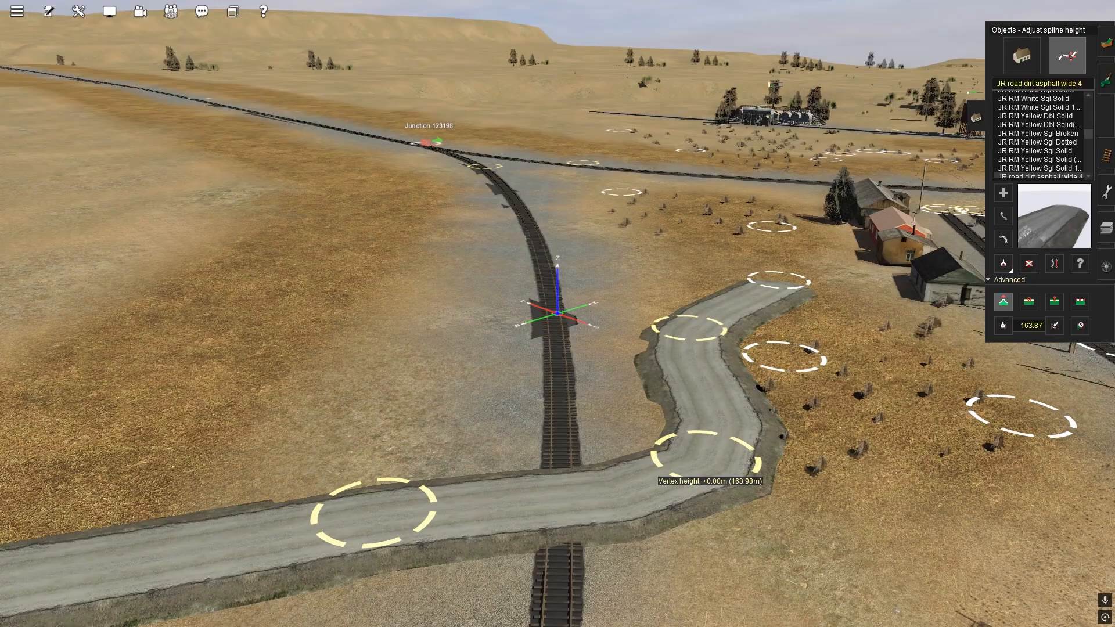
left_click_drag(705, 462, 705, 465)
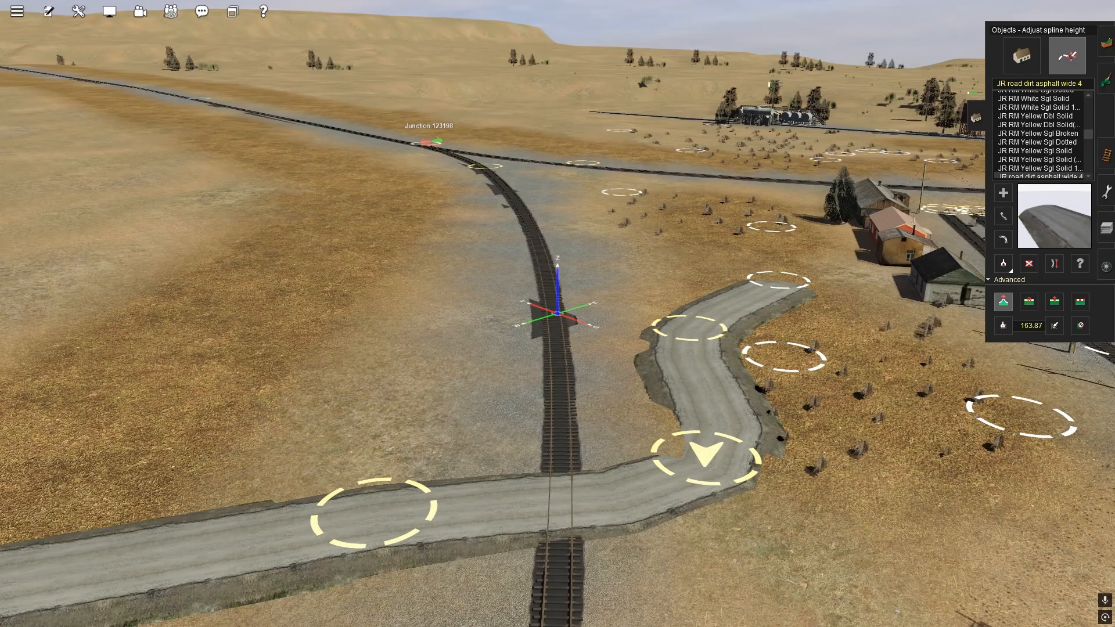
left_click_drag(384, 527, 384, 520)
Get the building-side vertex height of 163.68 m and apply it to the road vertex across the track
left_click(1003, 325)
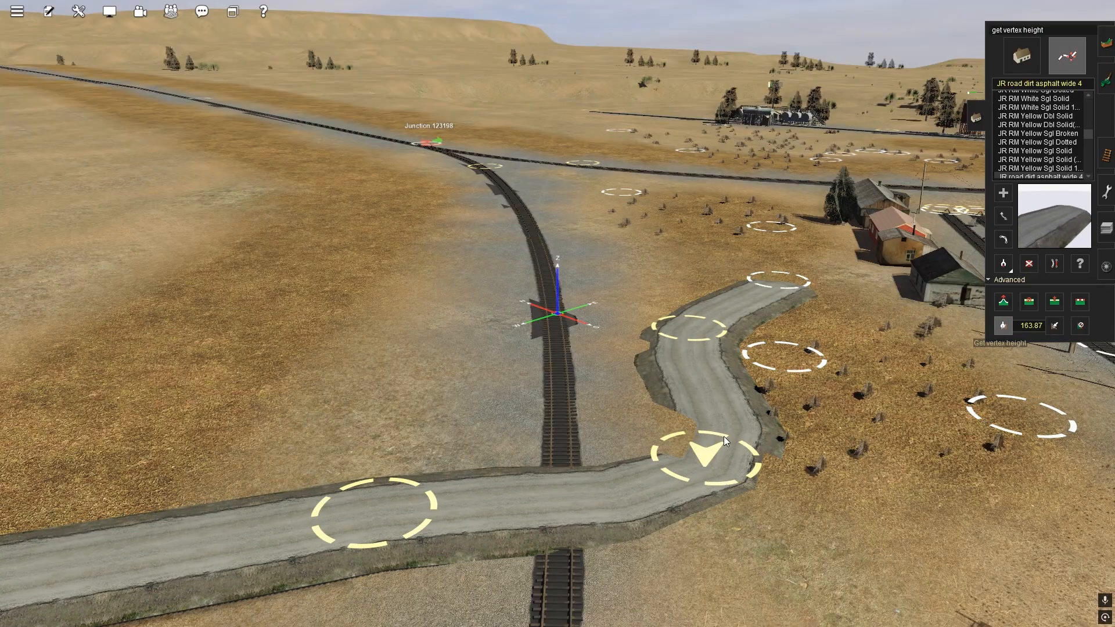
left_click(698, 464)
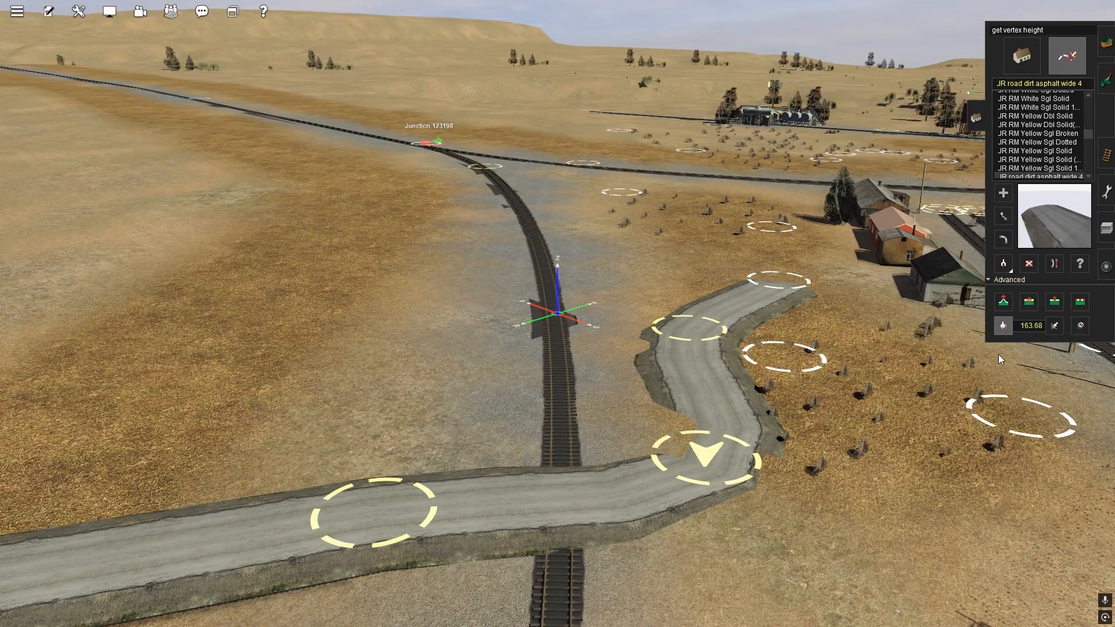
left_click(1054, 325)
left_click(371, 524)
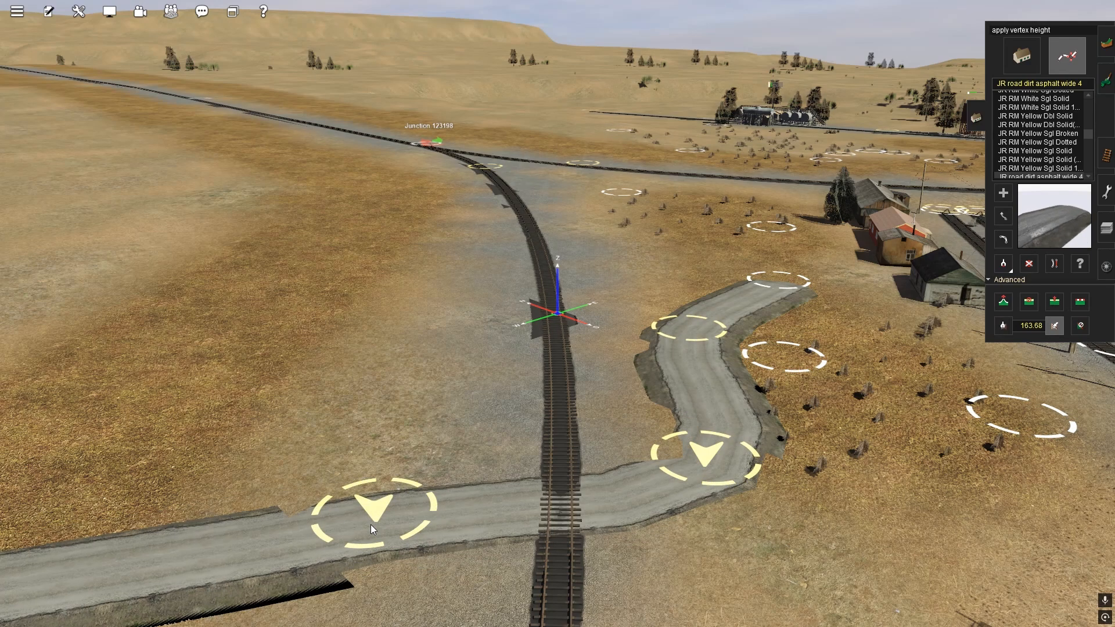
Set the height of the road vertex on the building side of the crossing to 163.98 m
left_click(1004, 301)
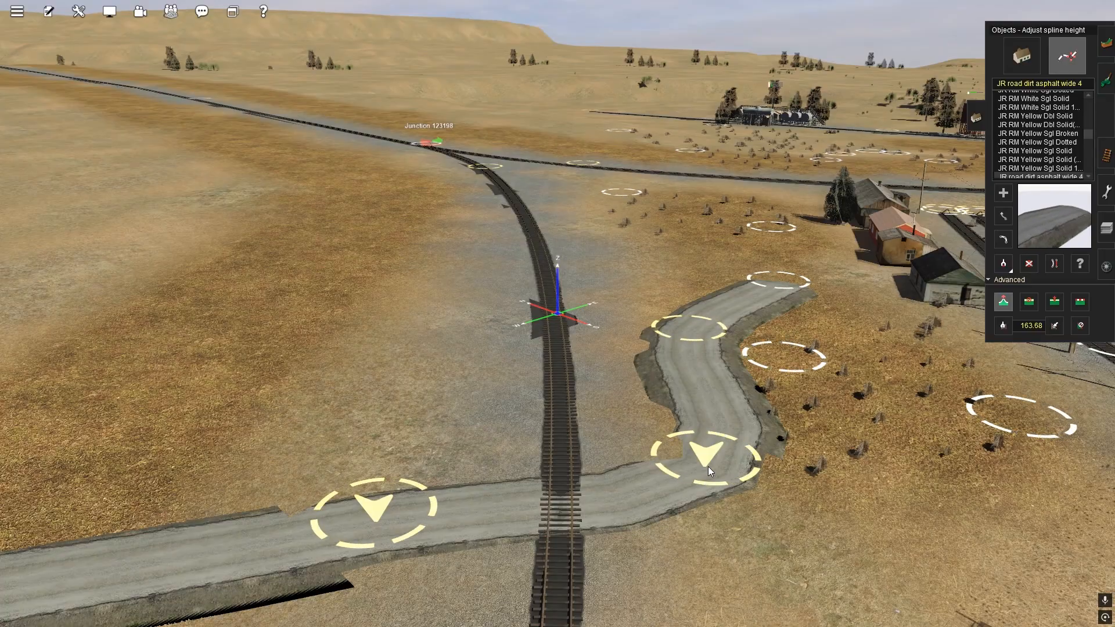
mouse_move(708, 466)
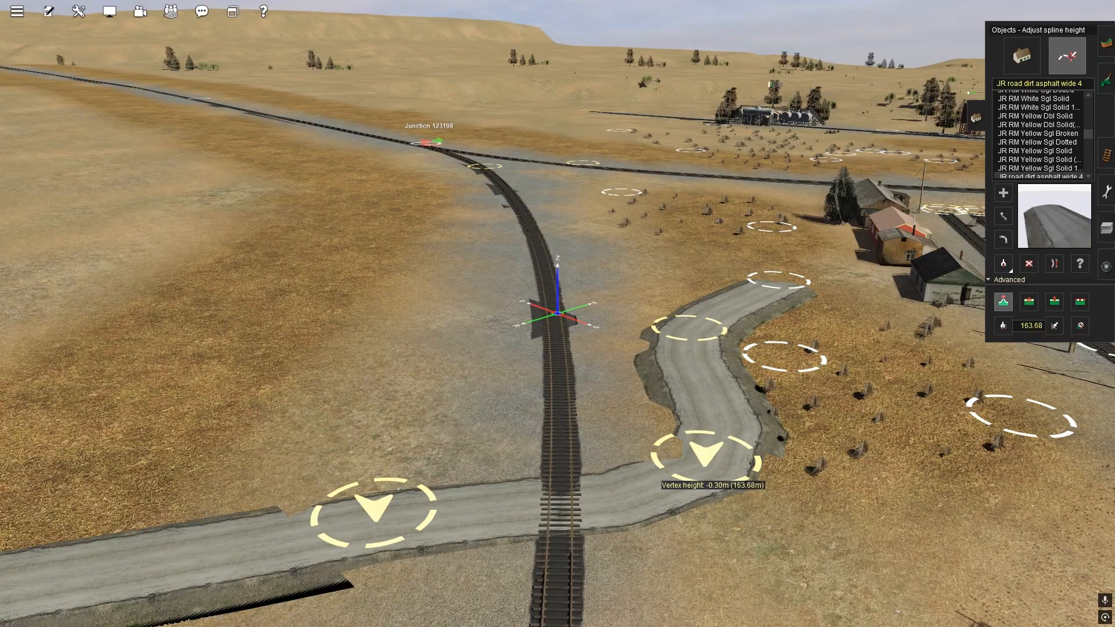
left_click(708, 466)
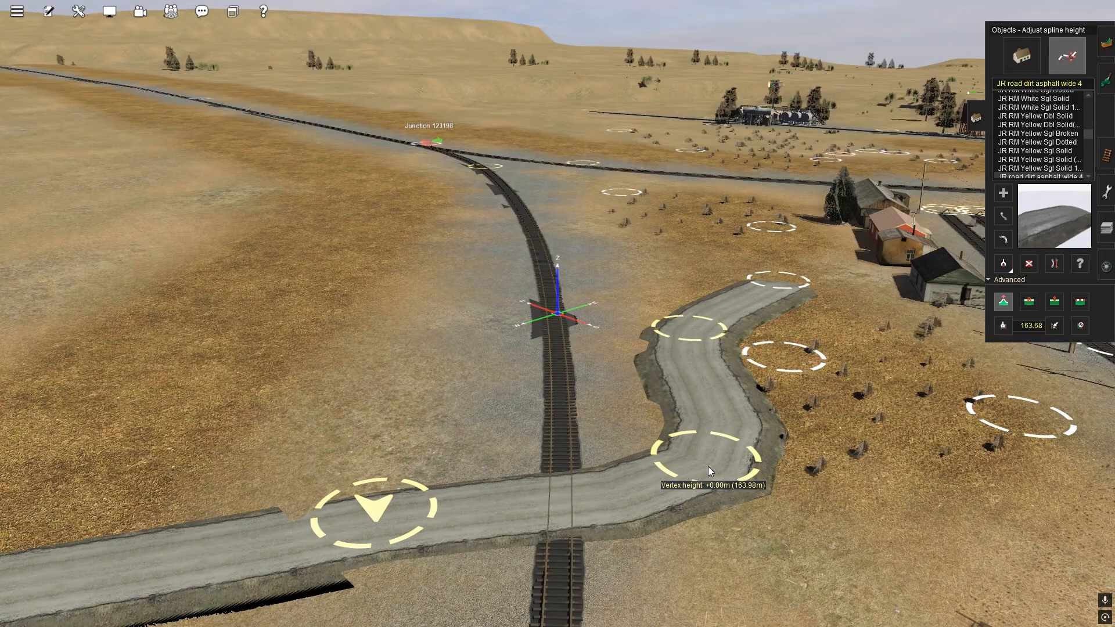
right_click_drag(581, 554, 589, 374)
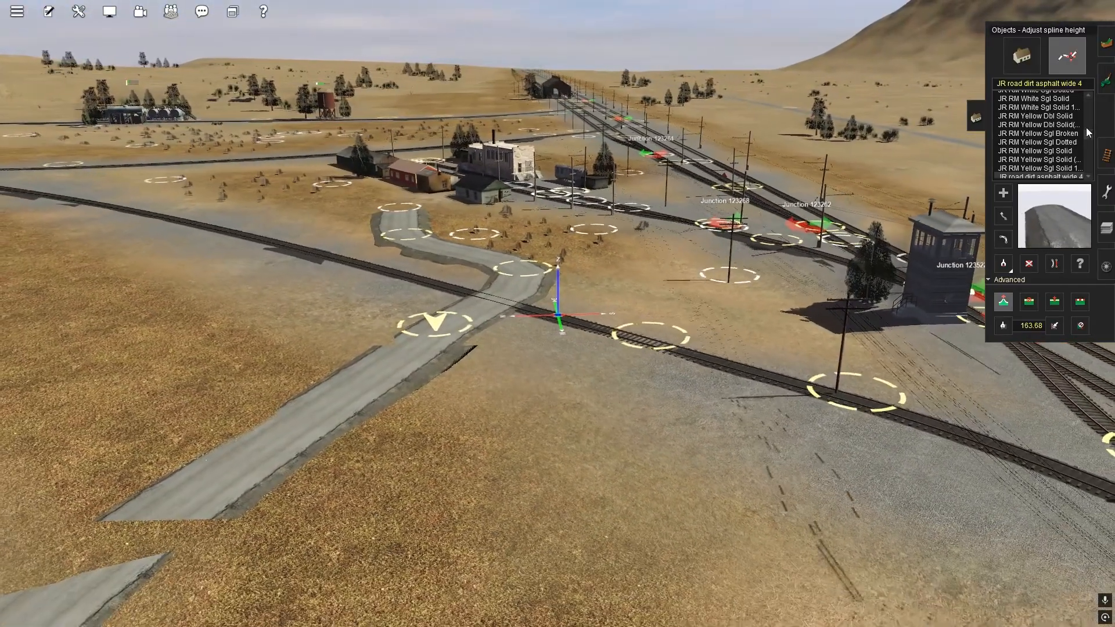
Find Crossing Boards SG Old among the track objects and place it where the road crosses the branch track
left_click(1110, 158)
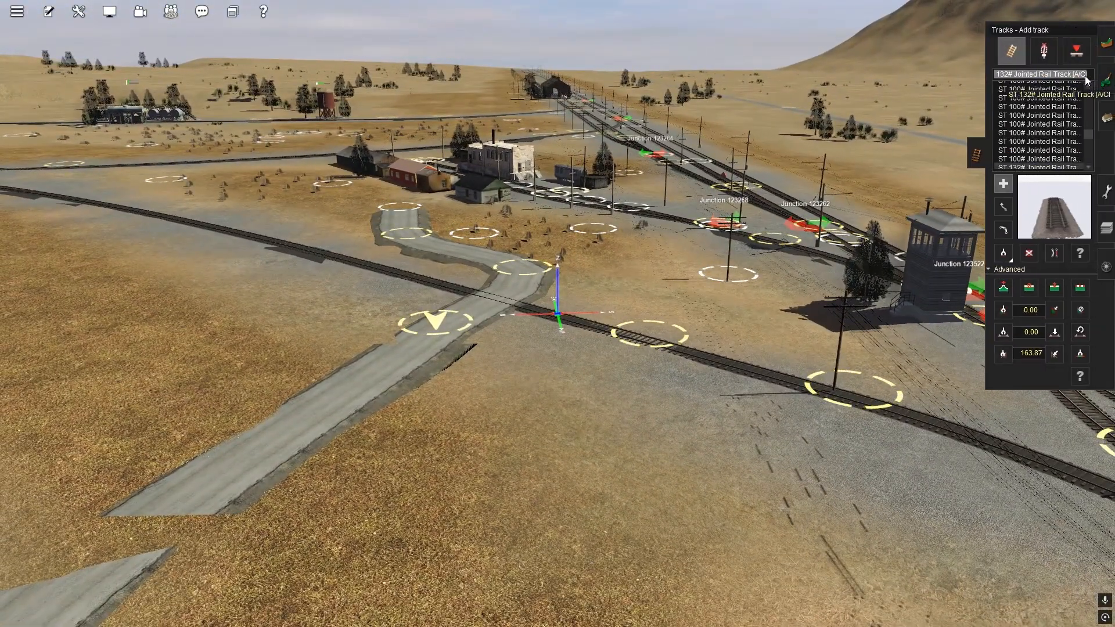
type("crossing")
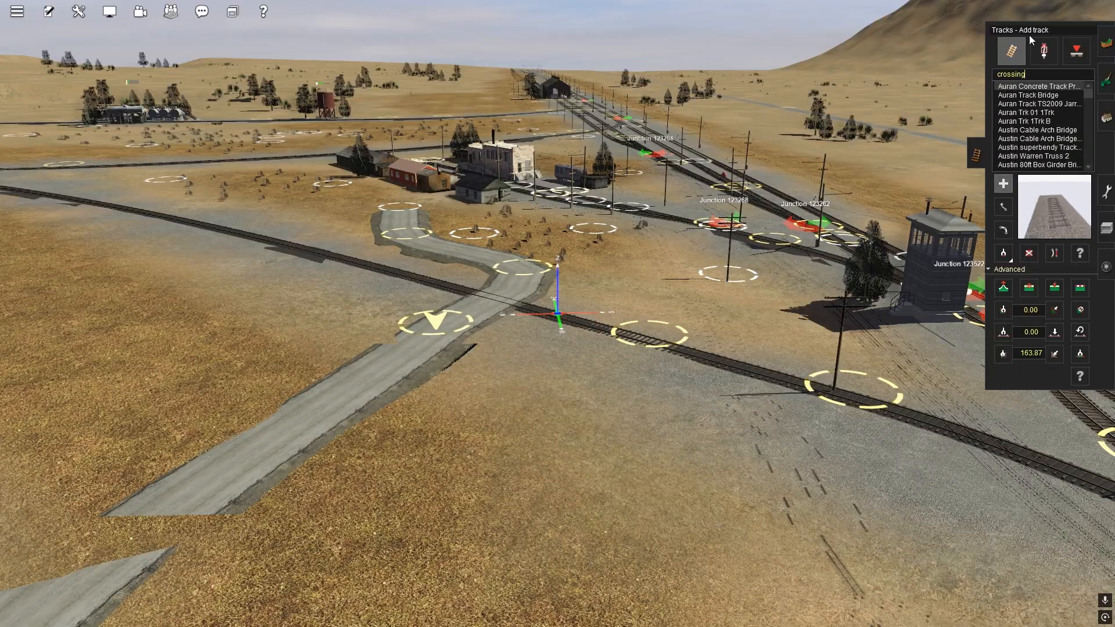
left_click(1045, 49)
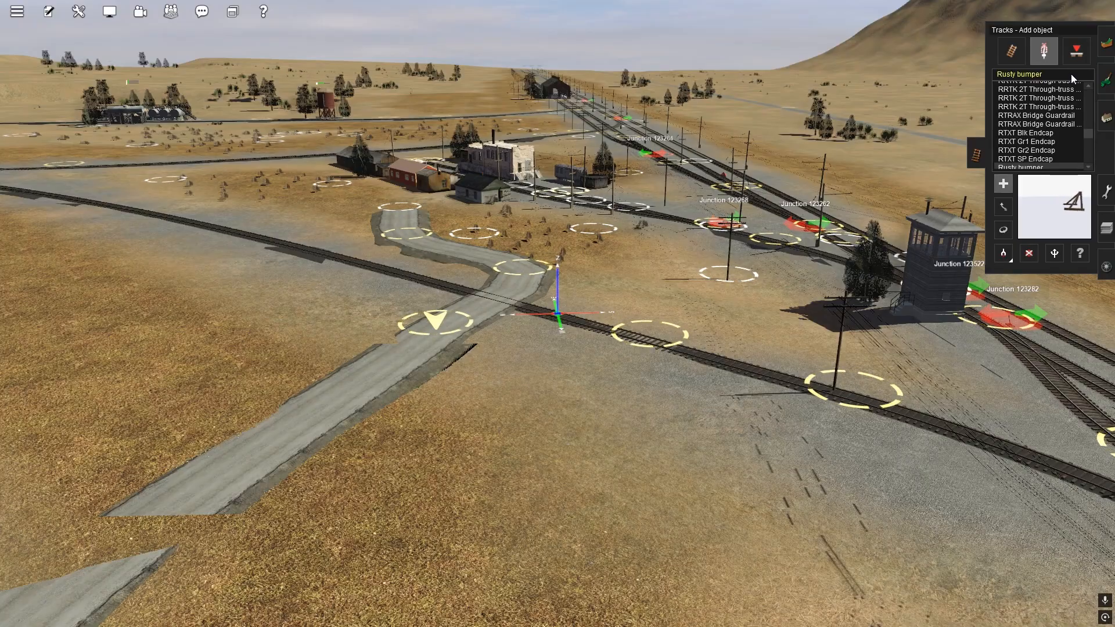
type("crossin")
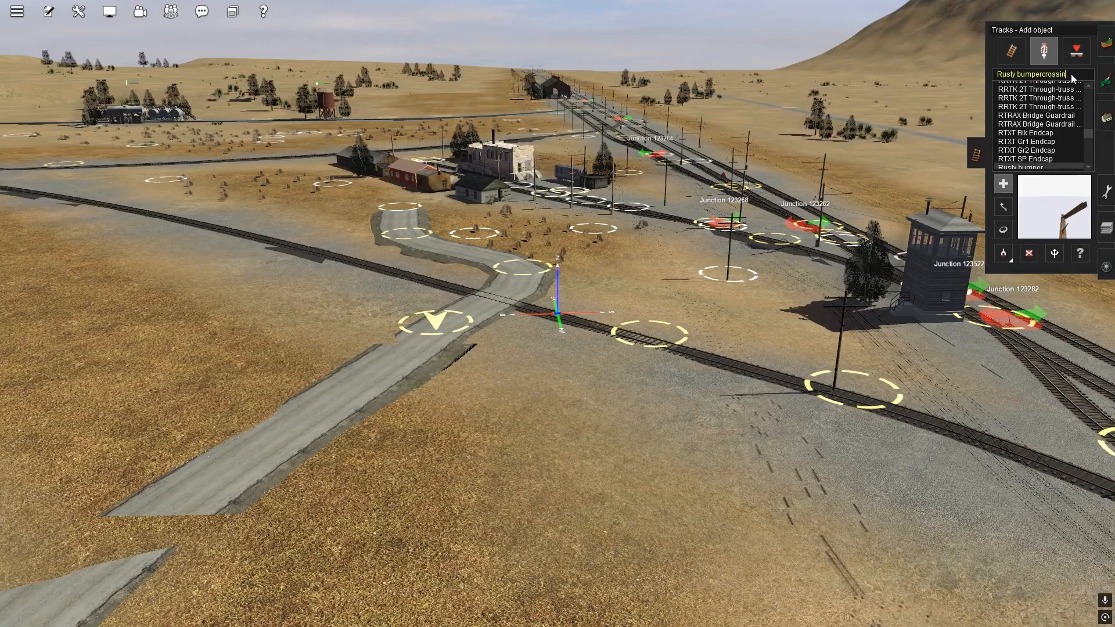
key("BackSpace")
key("BackSpace")
key("BackSpace")
key("BackSpace")
key("BackSpace")
key("BackSpace")
key("BackSpace")
key("BackSpace")
key("BackSpace")
key("BackSpace")
key("BackSpace")
key("BackSpace")
key("BackSpace")
key("BackSpace")
key("BackSpace")
key("BackSpace")
key("BackSpace")
key("BackSpace")
key("BackSpace")
type("c")
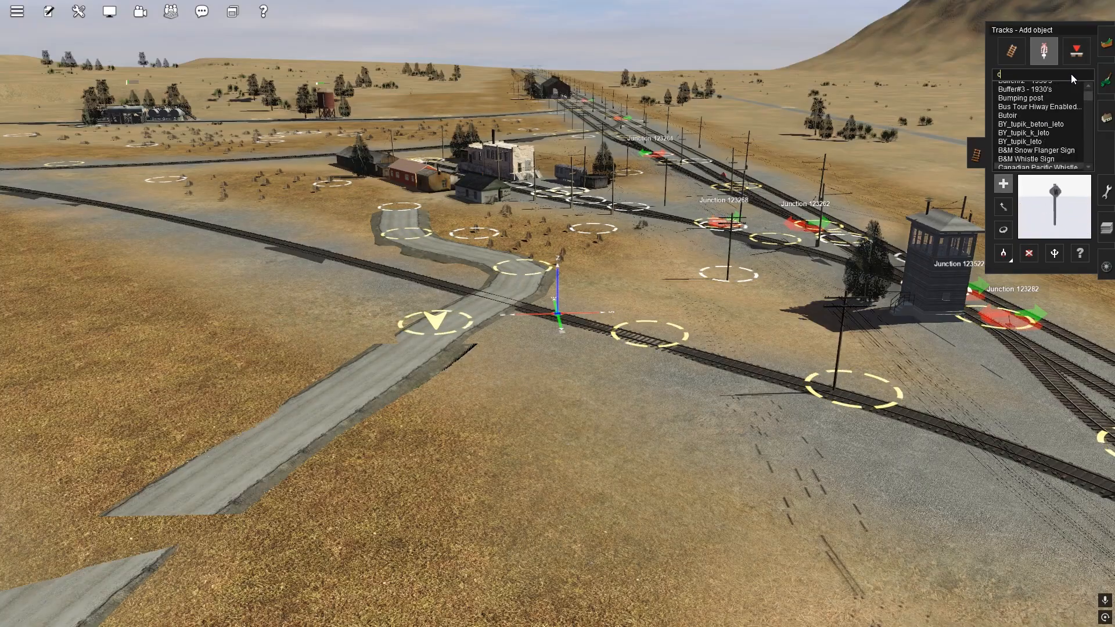
type("rossing")
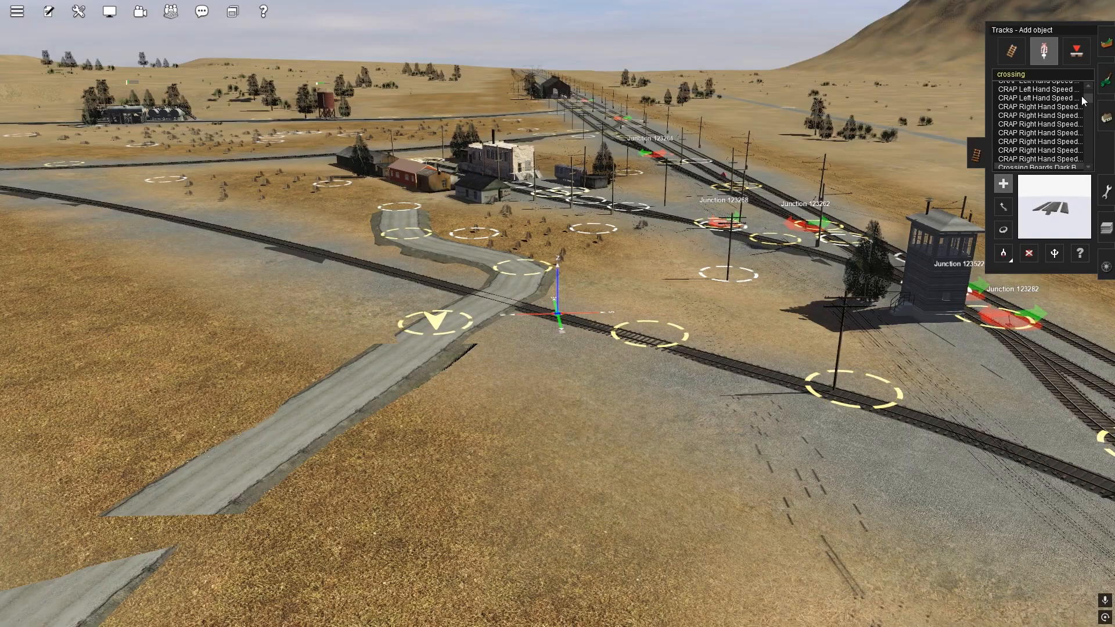
scroll(1053, 161, "down", 1)
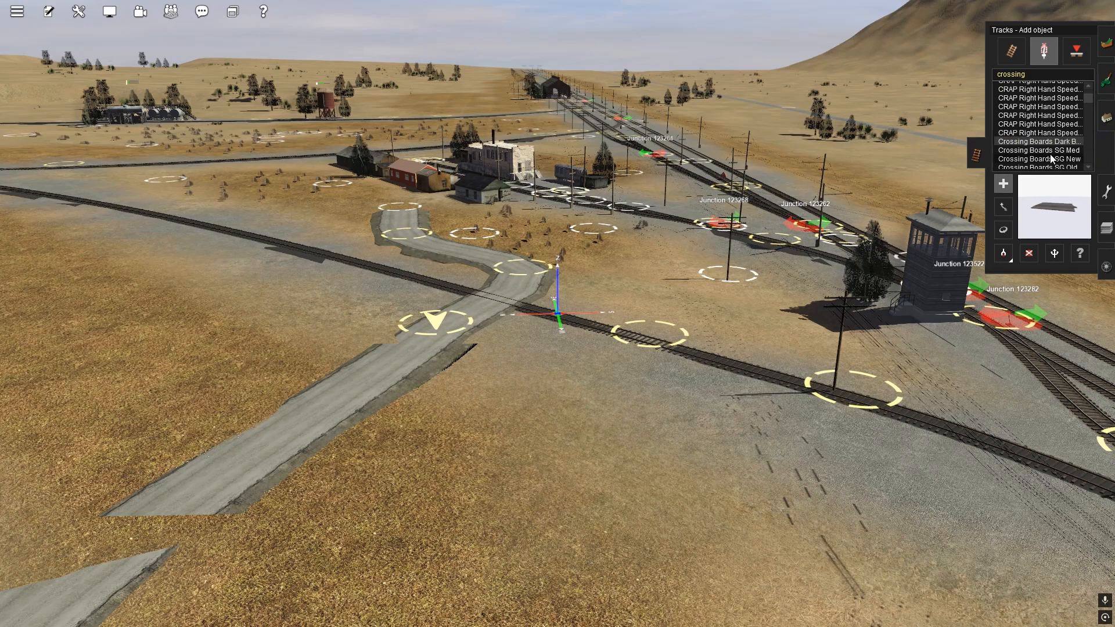
scroll(1049, 153, "down", 1)
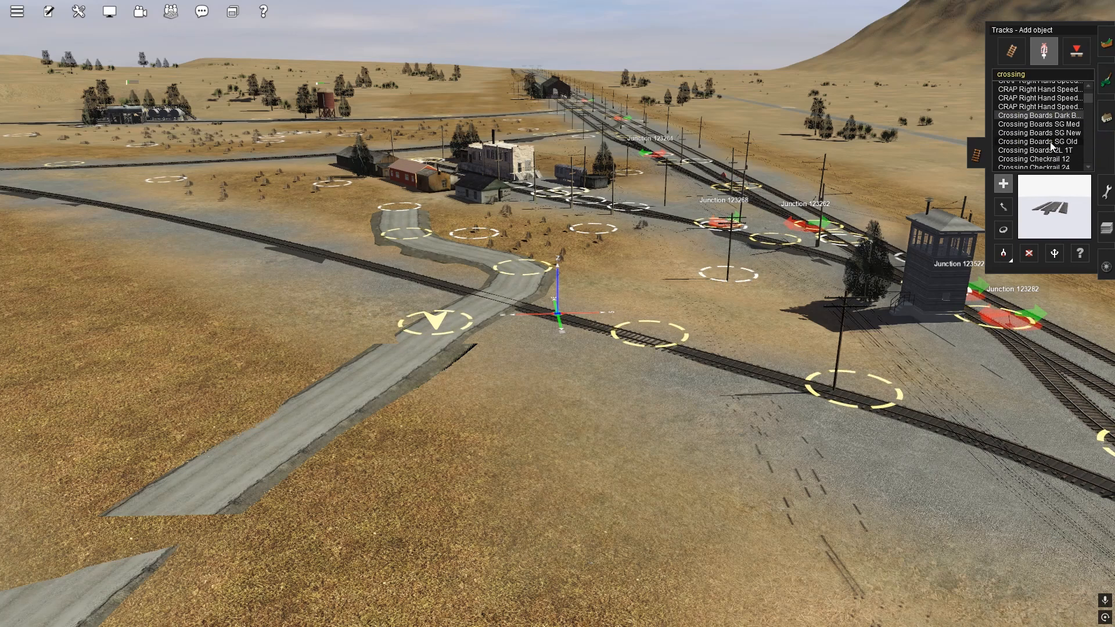
left_click(1046, 143)
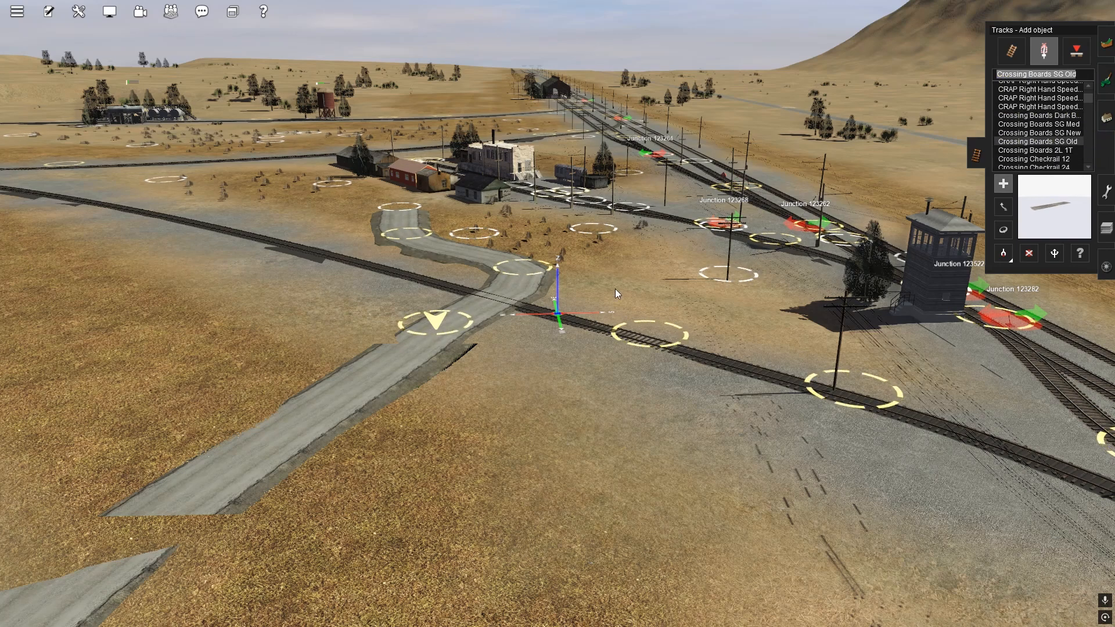
left_click(497, 297)
scroll(540, 322, "down", 2)
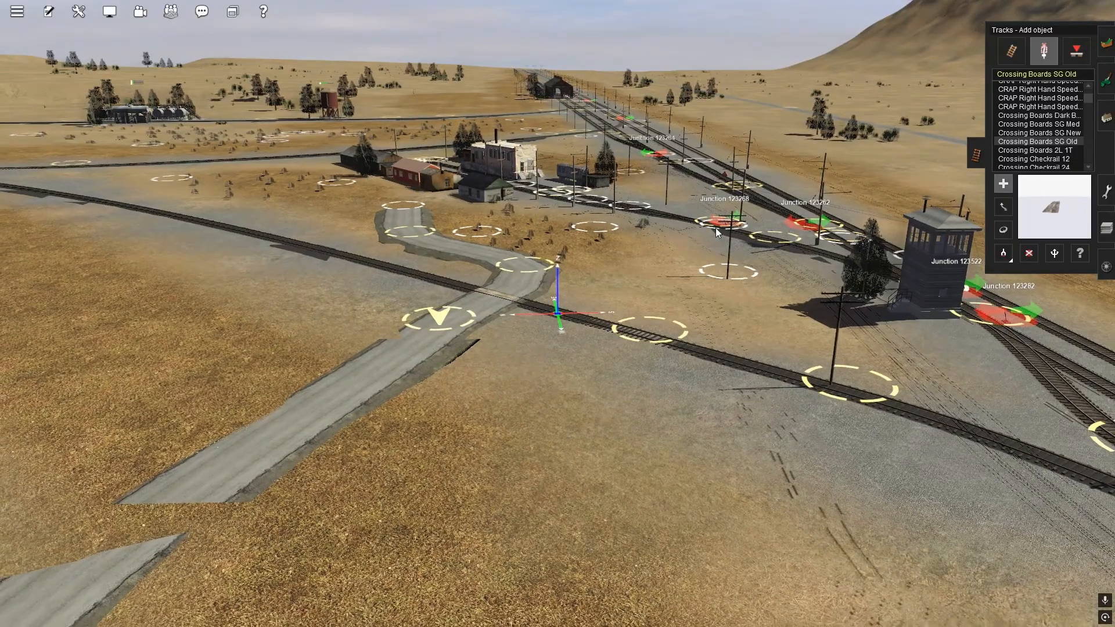
Find the JR Crossbucks sign, place it at the road edge on one side of the track, and rotate it toward road traffic
left_click(1106, 117)
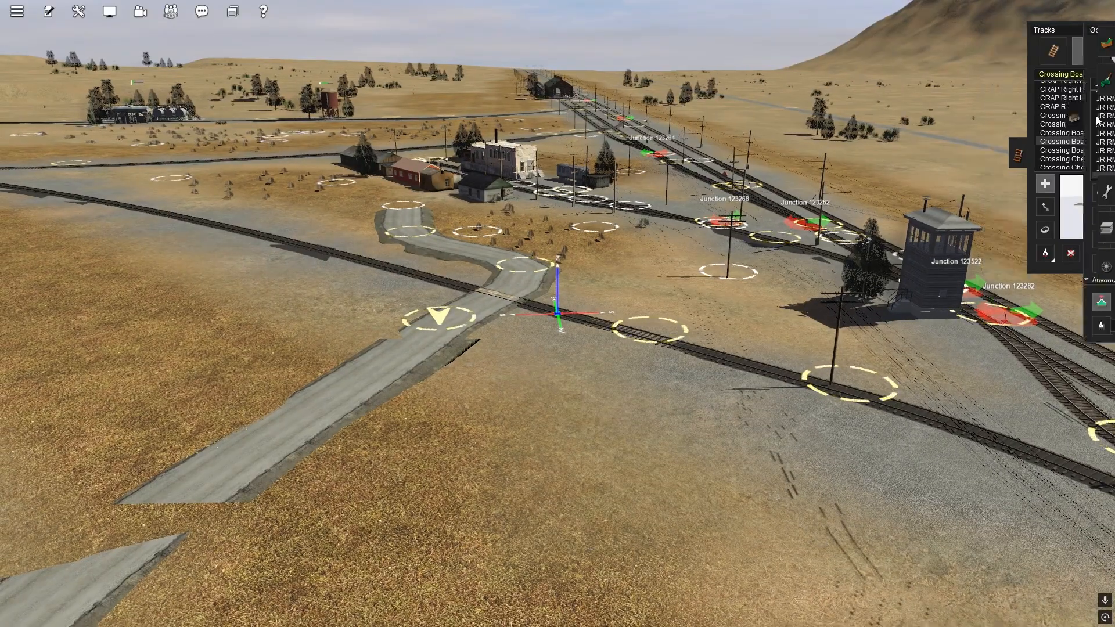
left_click(1023, 59)
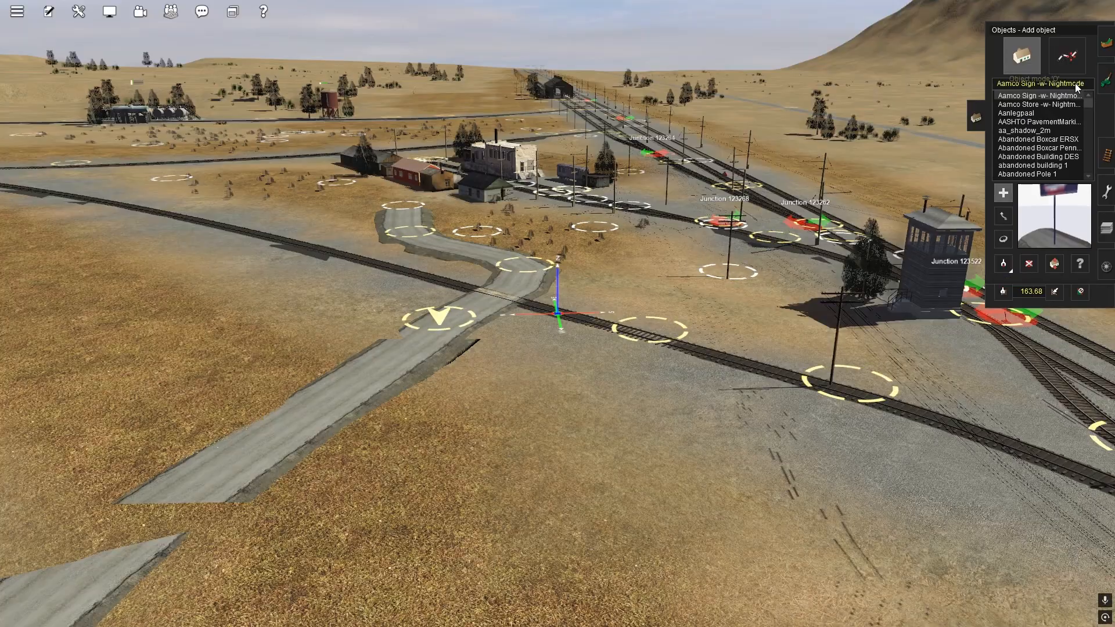
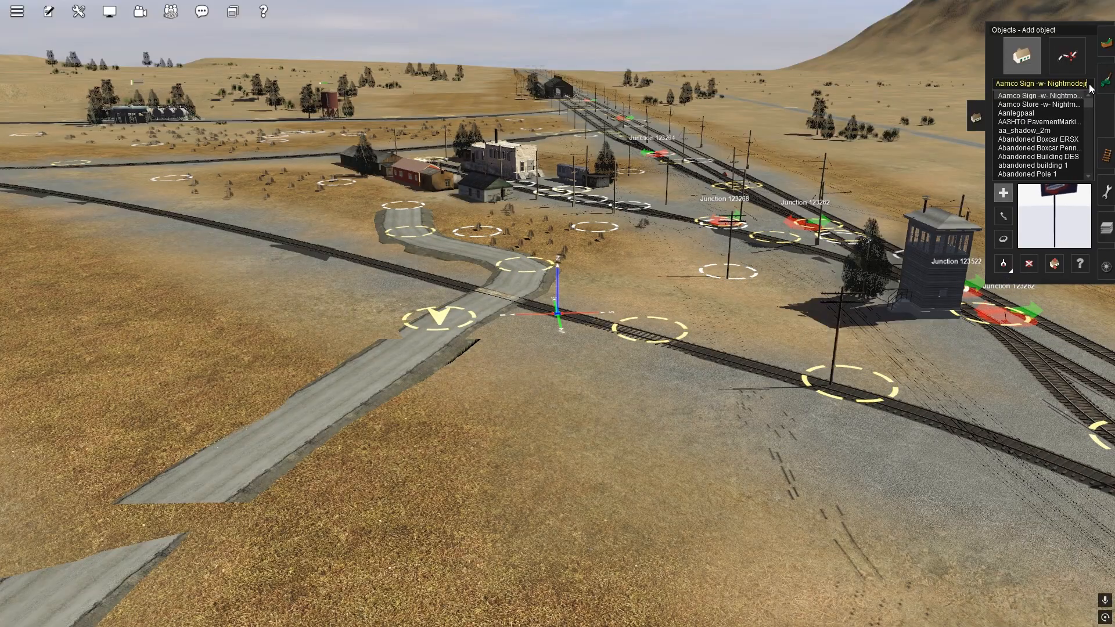
left_click_drag(1090, 85, 860, 94)
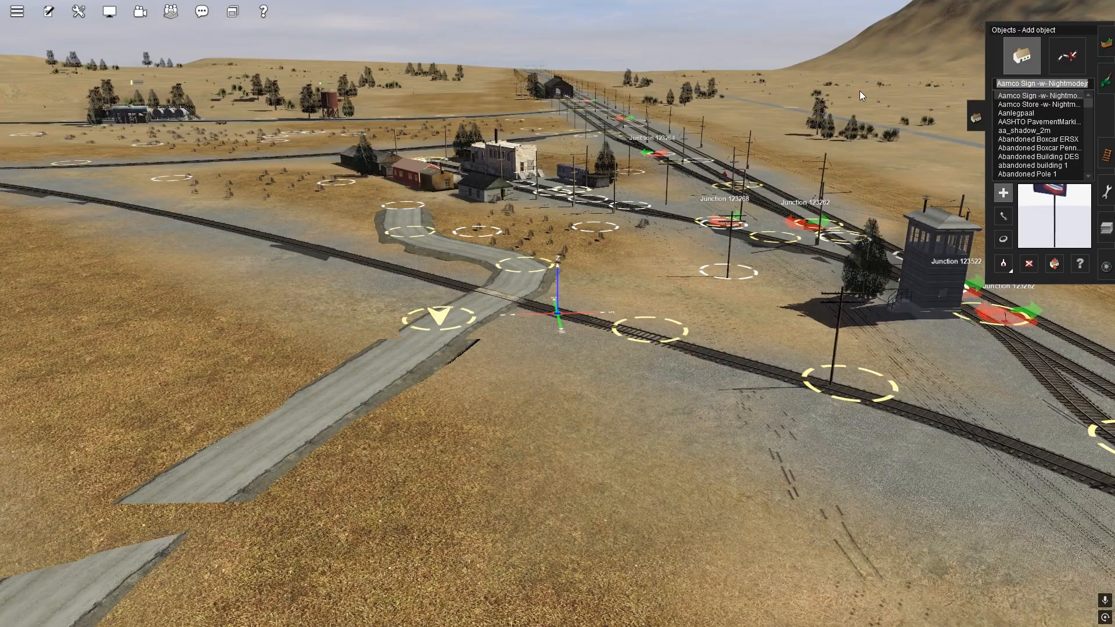
type("jr")
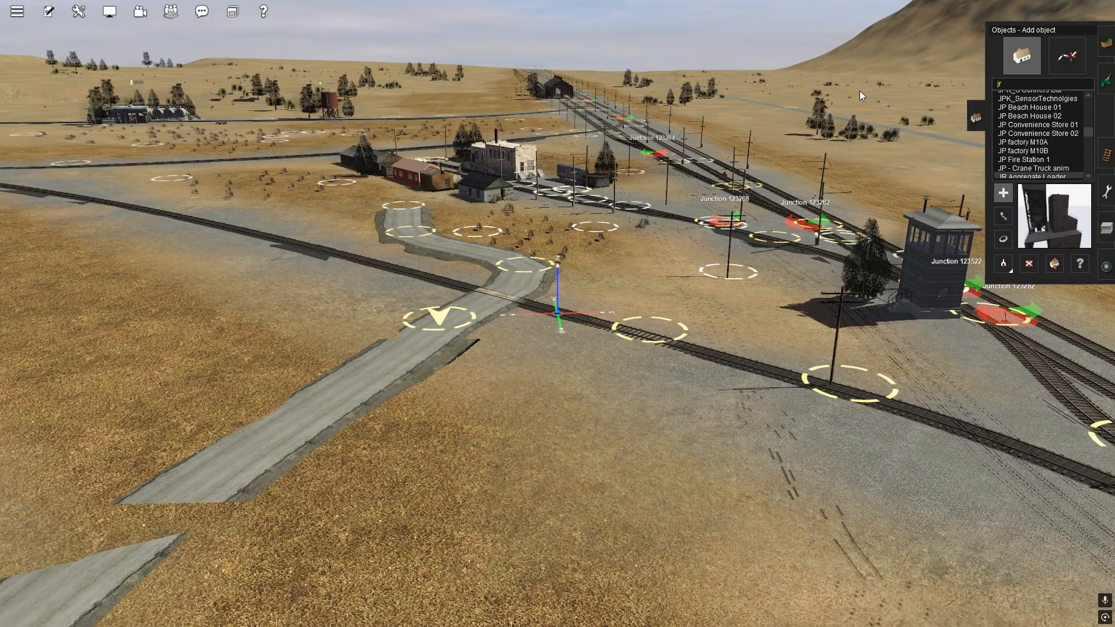
type(" cro")
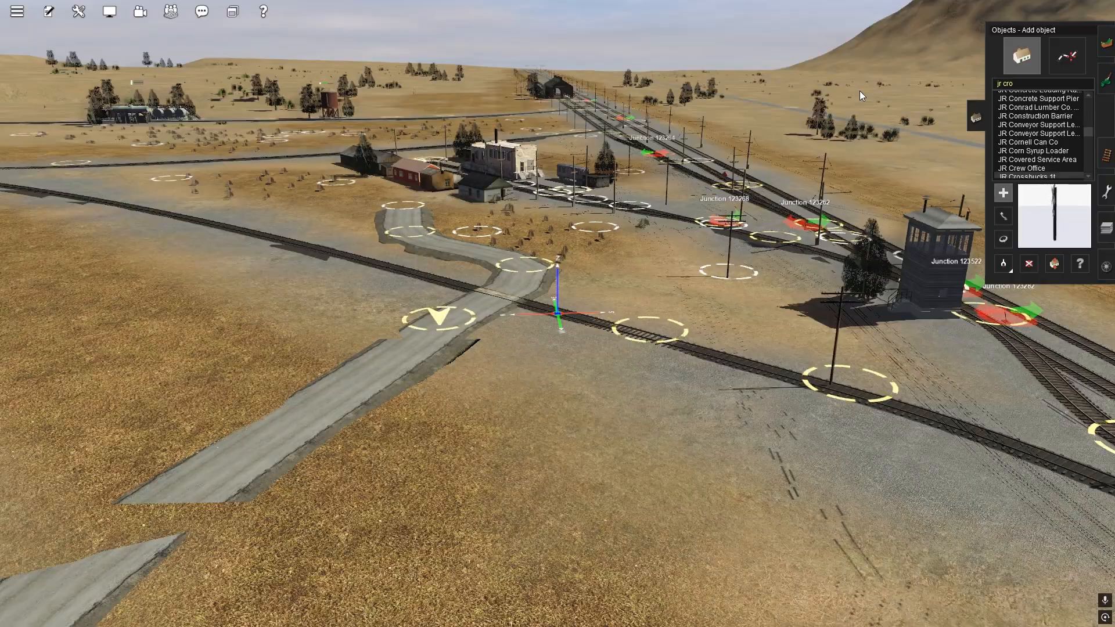
scroll(491, 320, "up", 5)
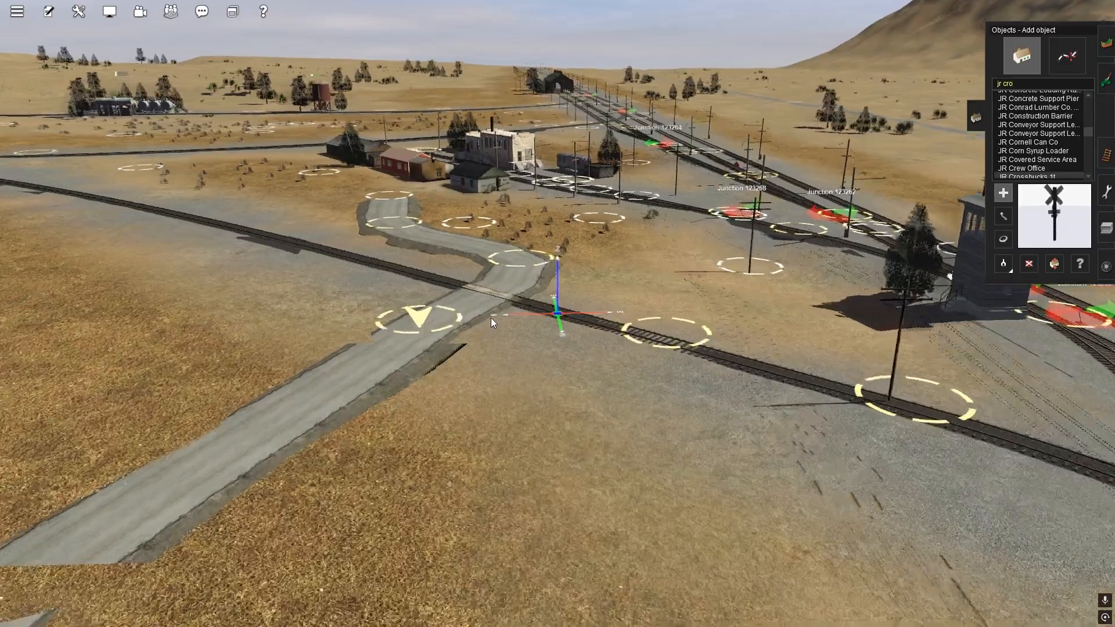
right_click_drag(475, 289, 649, 319)
key("Right")
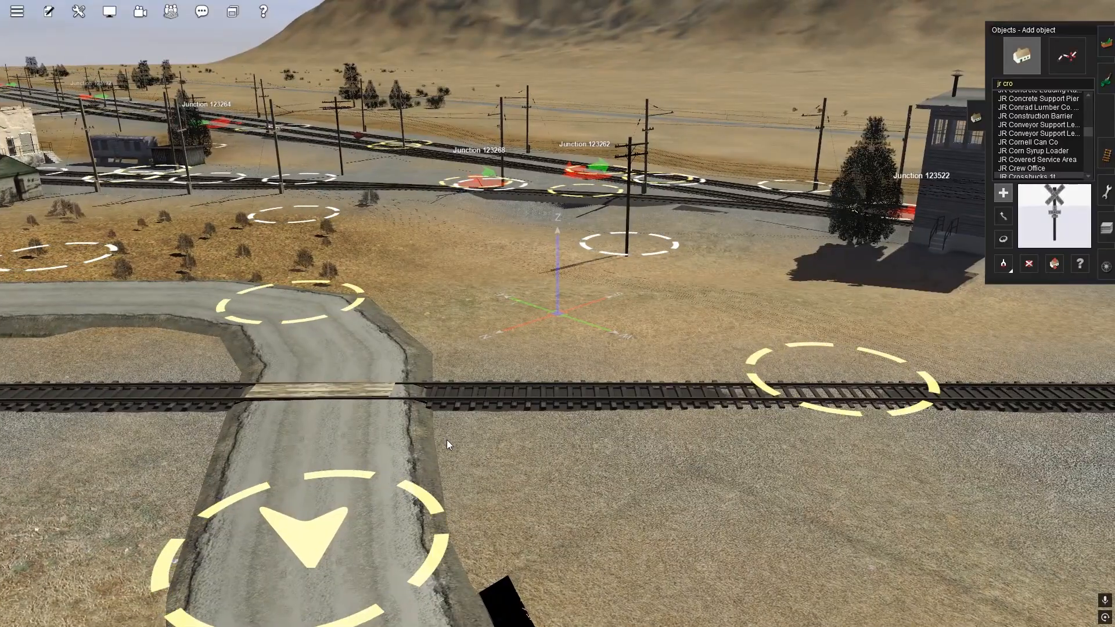
left_click(446, 440)
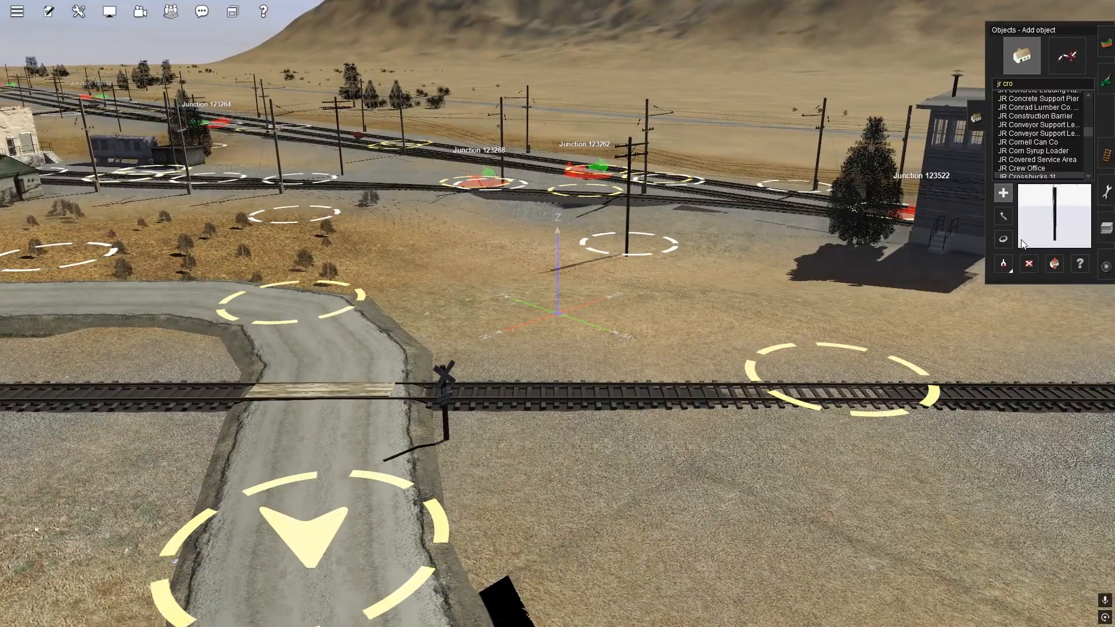
key("r")
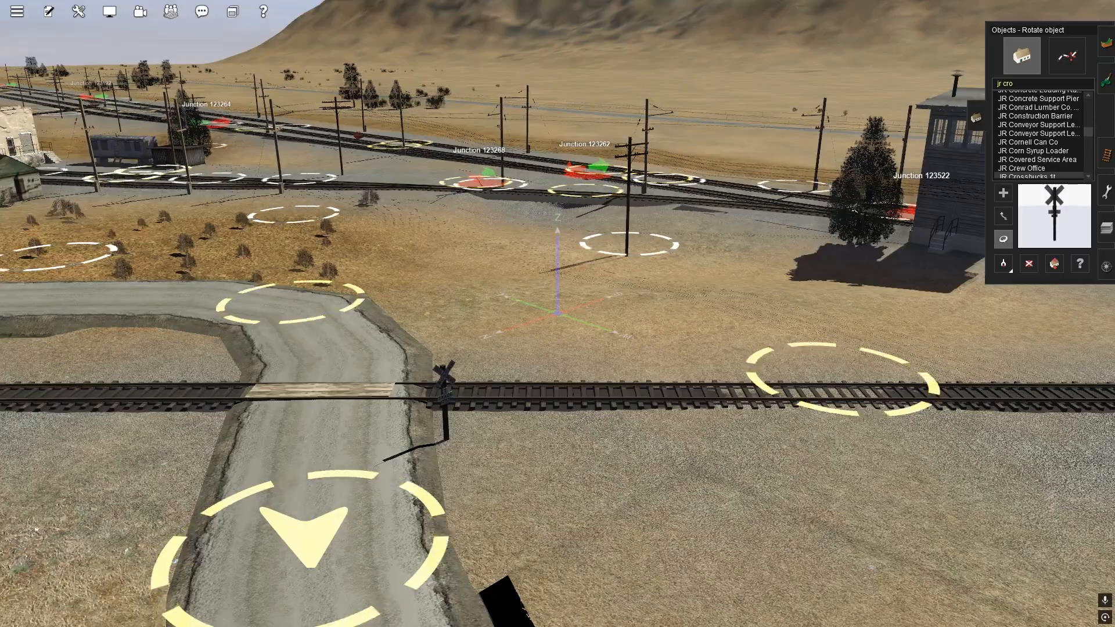
left_click_drag(443, 402, 451, 402)
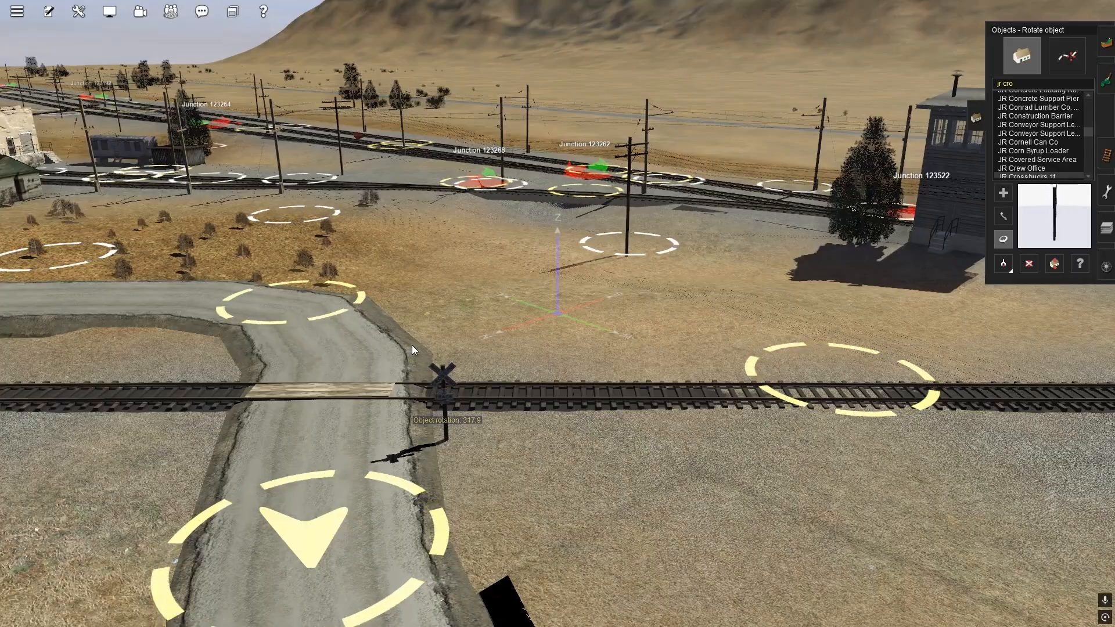
Place a second JR Crossbucks sign diagonally across the crossing on the building side and rotate it to face approaching road traffic
key("Left")
right_click_drag(441, 329, 617, 314)
key("Left")
key("Right")
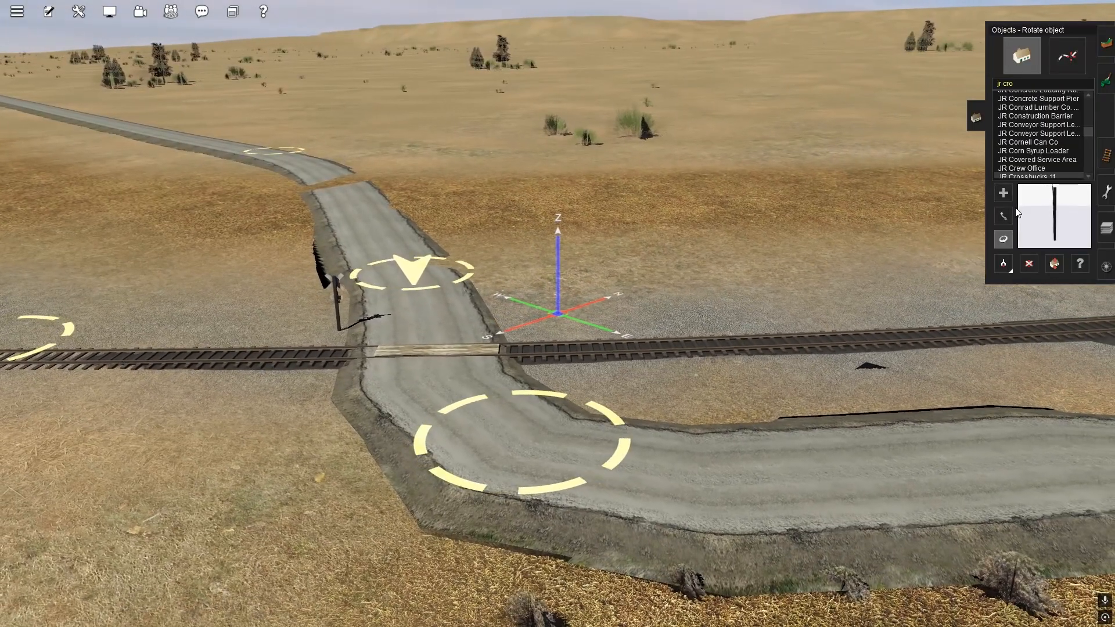
key("a")
left_click(550, 380)
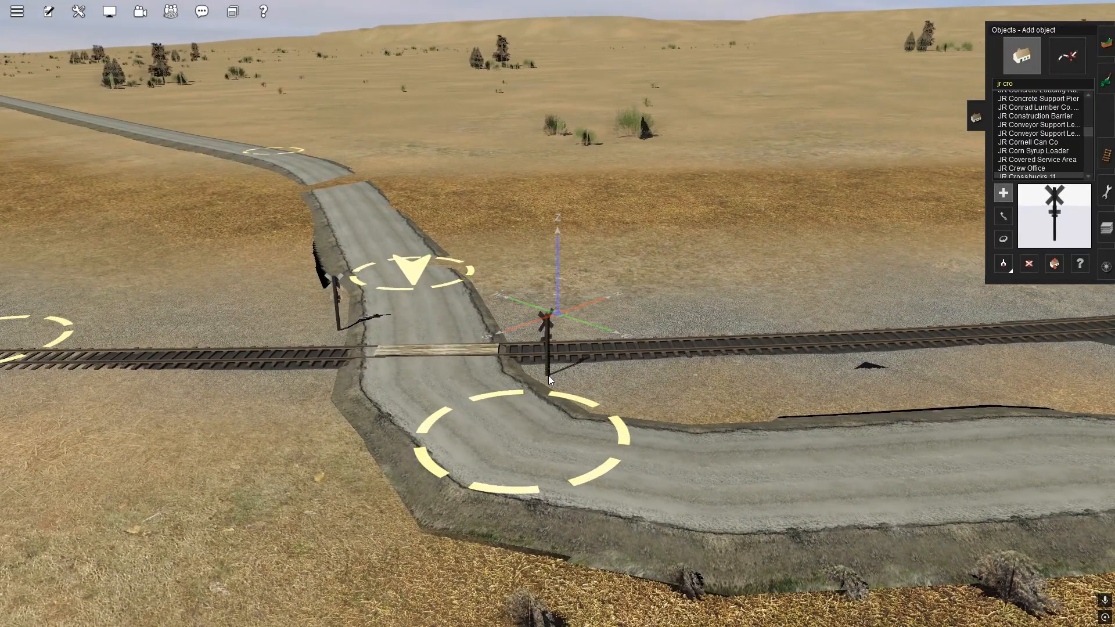
left_click(1003, 238)
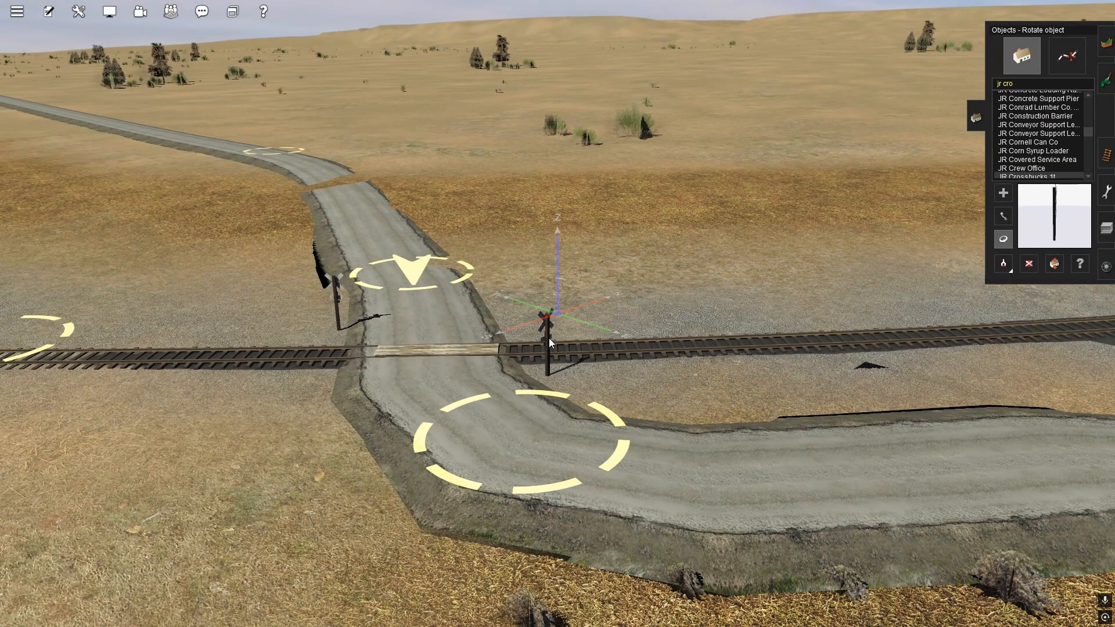
left_click_drag(547, 343, 583, 344)
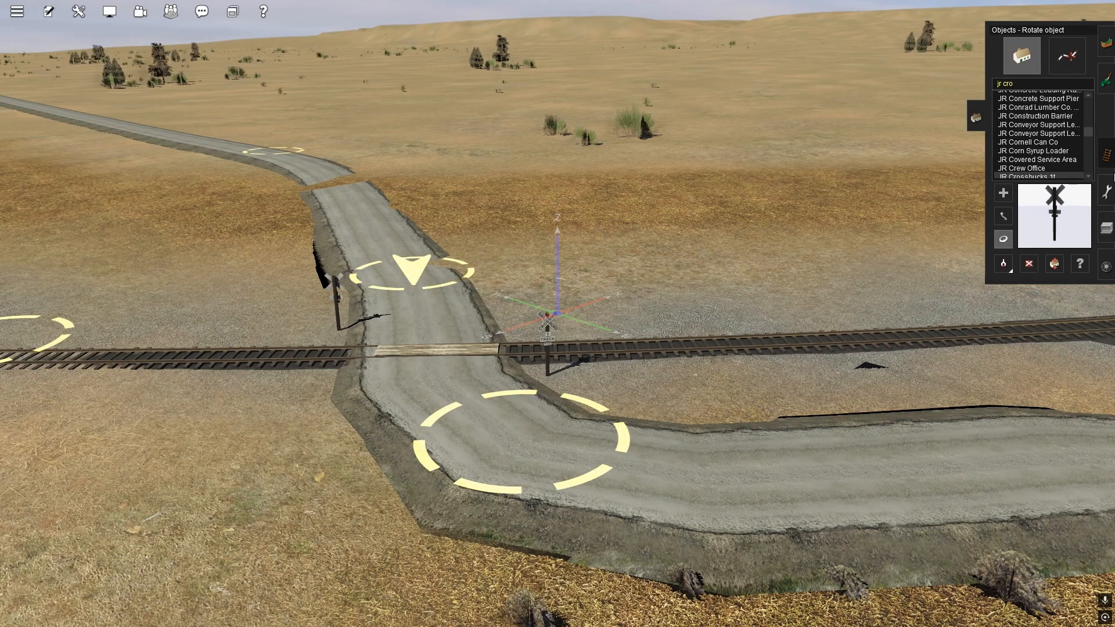
Shift the crossing boards toward one road edge and add a second Crossing Boards SG Old to span the rest of the road
left_click(1106, 155)
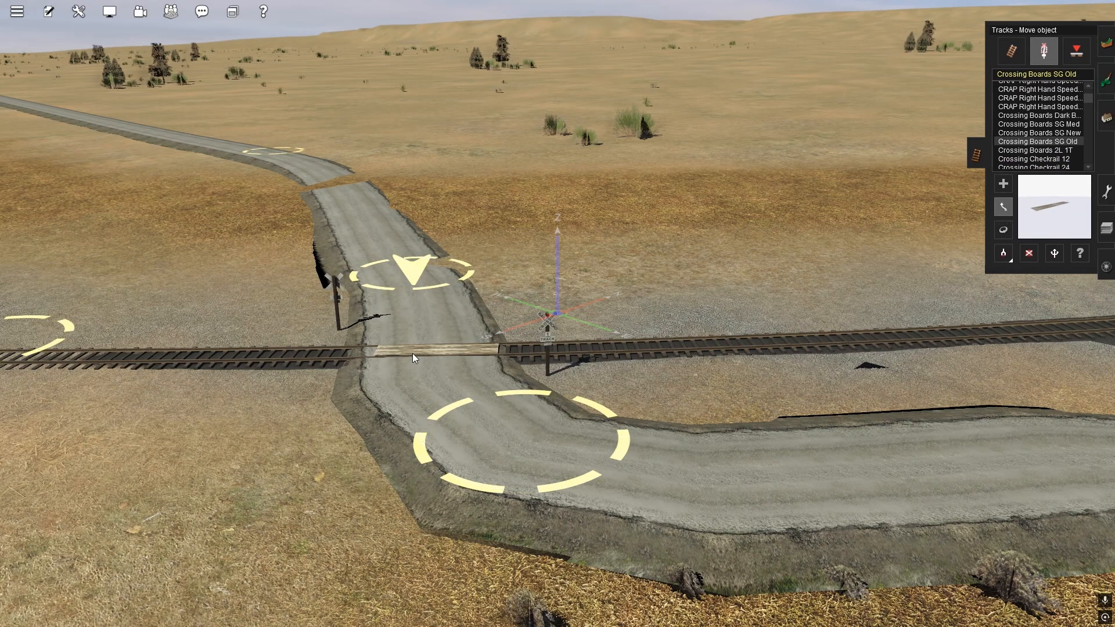
left_click_drag(448, 350, 486, 354)
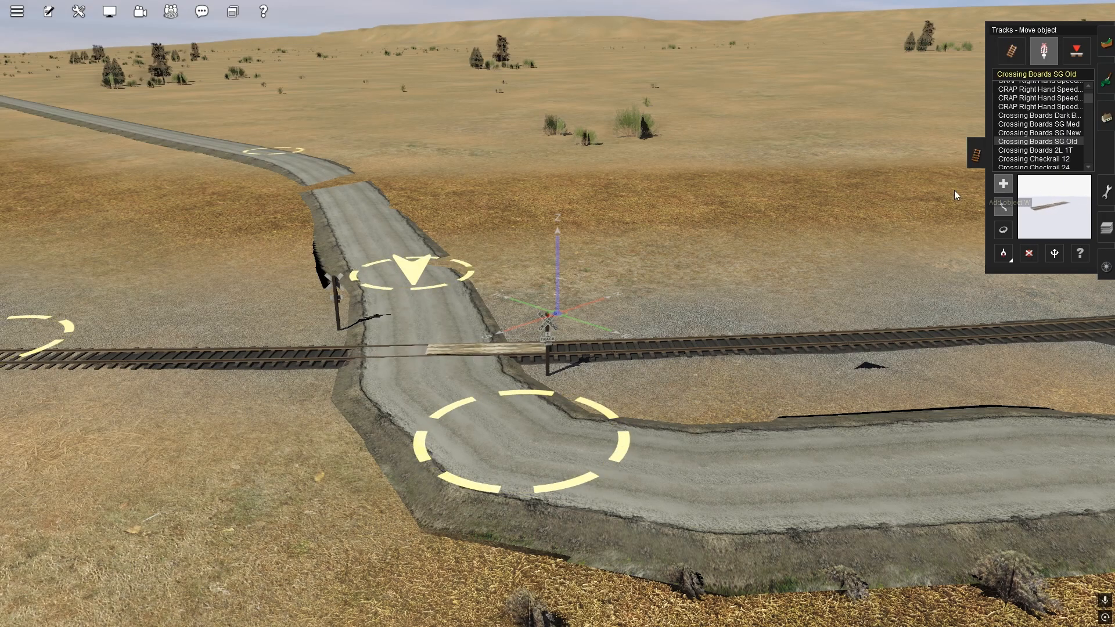
left_click(387, 354)
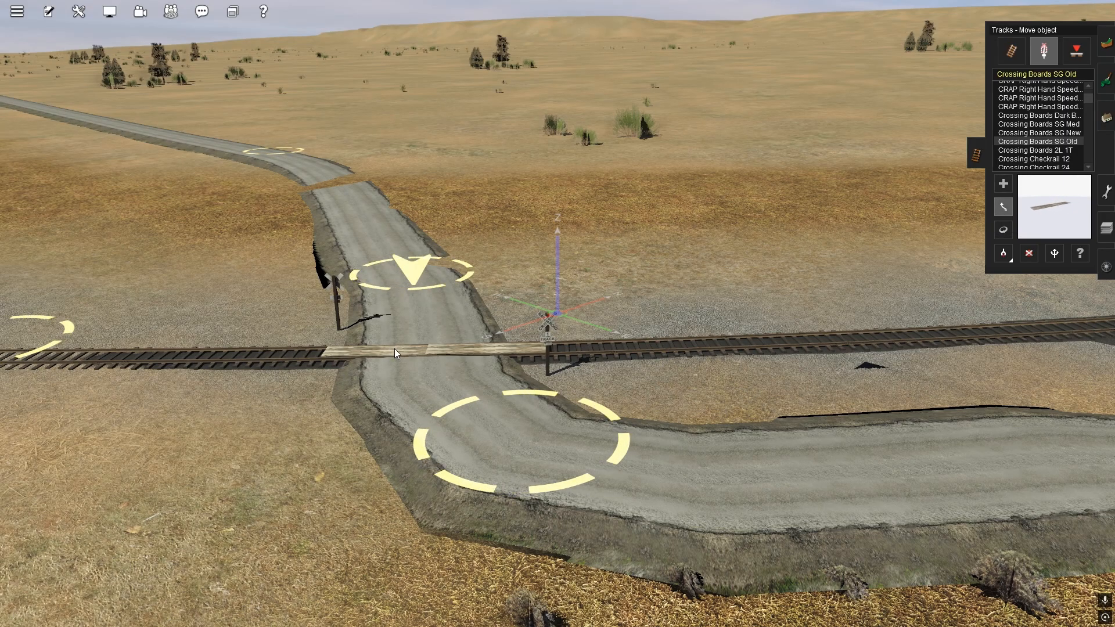
mouse_move(395, 349)
left_mouse_down()
mouse_move(358, 345)
mouse_move(373, 346)
left_mouse_up()
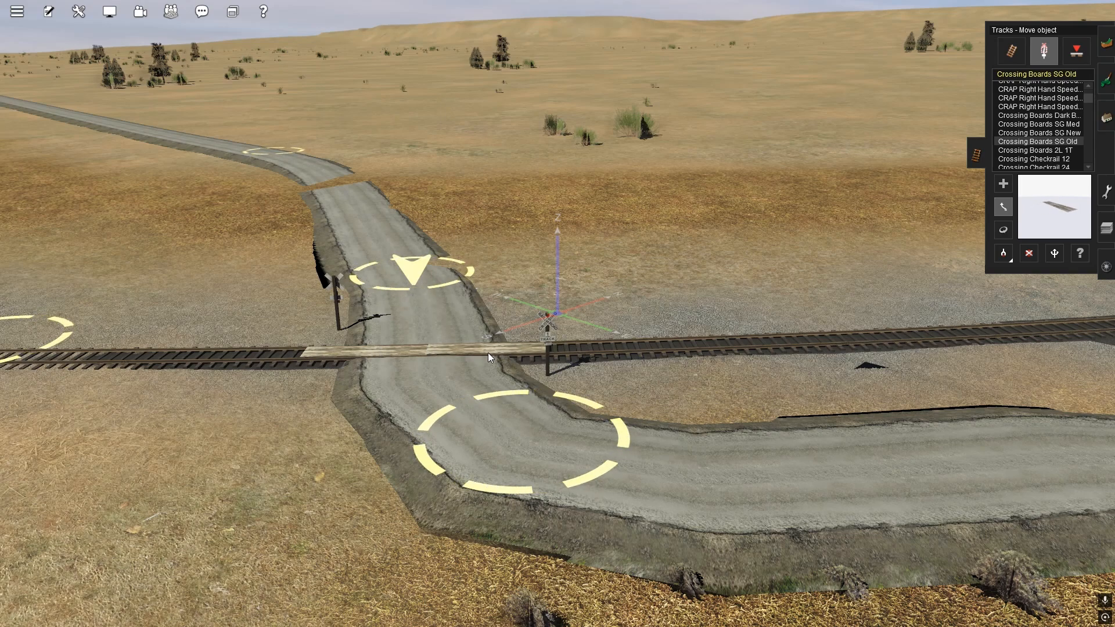
Apply Flatten spline to the road section at the terrain gap beyond the crossing, away from the buildings
scroll(513, 389, "down", 5)
right_click_drag(551, 351, 1008, 206)
scroll(520, 310, "up", 3)
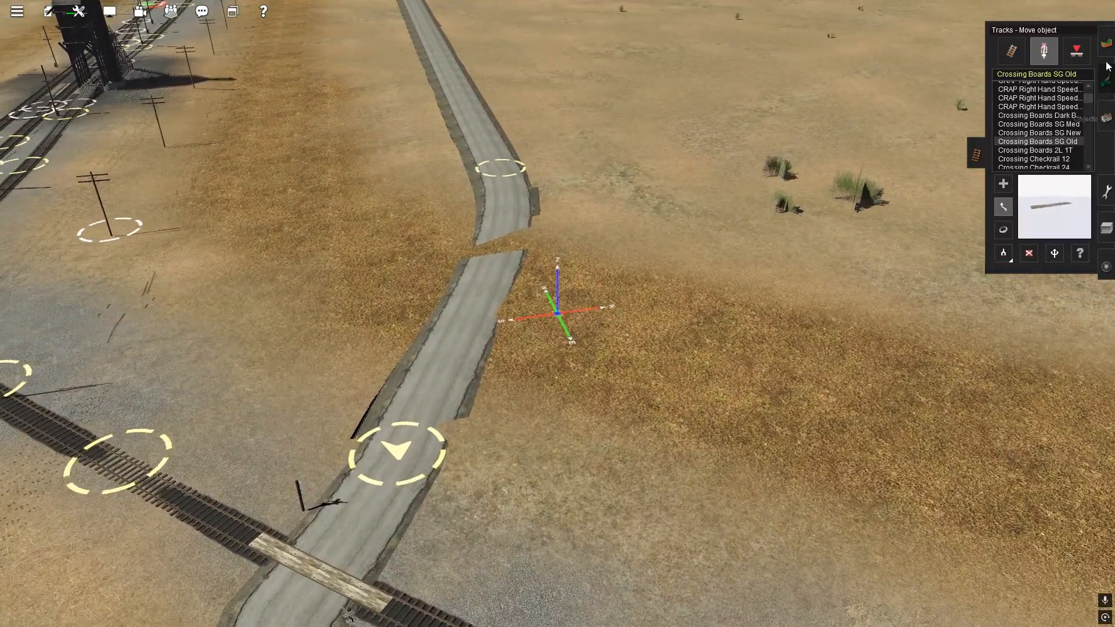
left_click(1106, 117)
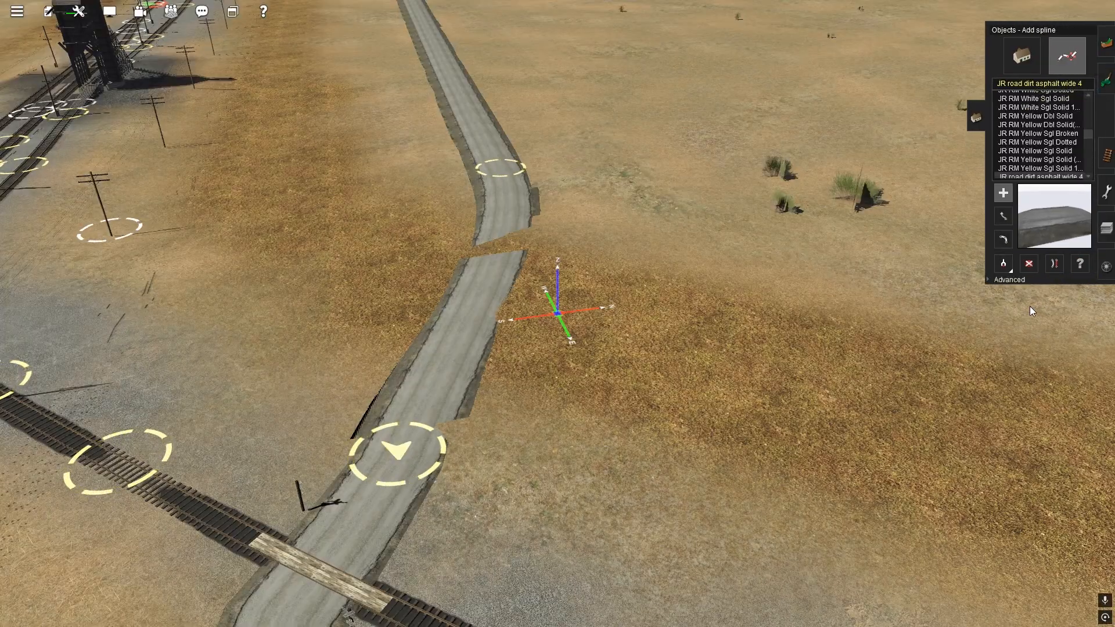
left_click(1010, 279)
left_click(1079, 301)
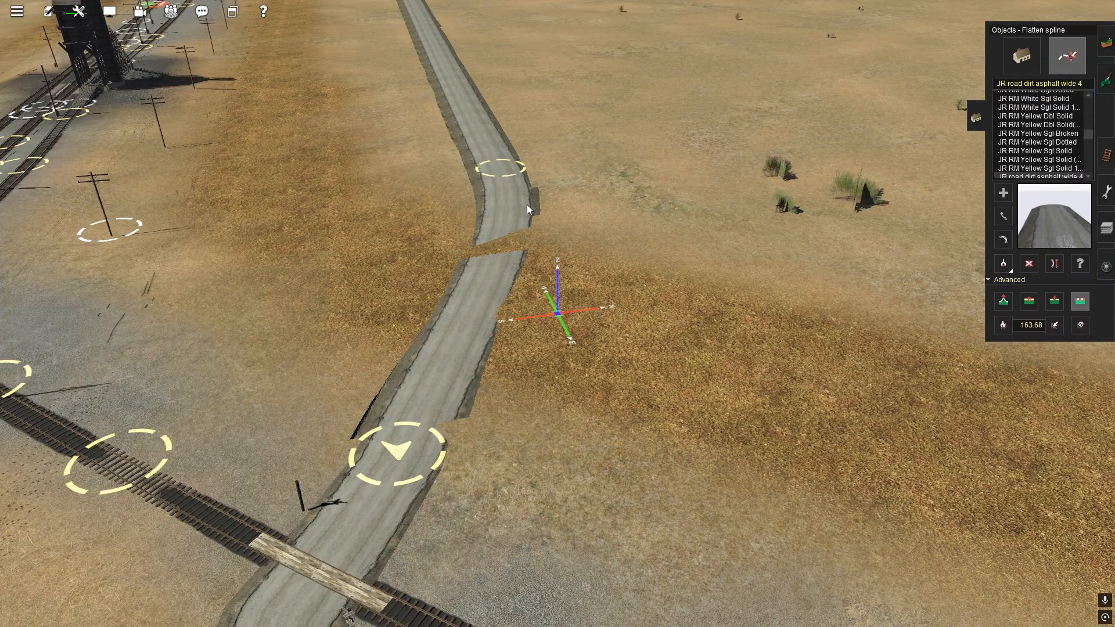
left_click(514, 240)
Search the ground textures for gravel and look through the candidates for the station area
right_click_drag(534, 235, 487, 248)
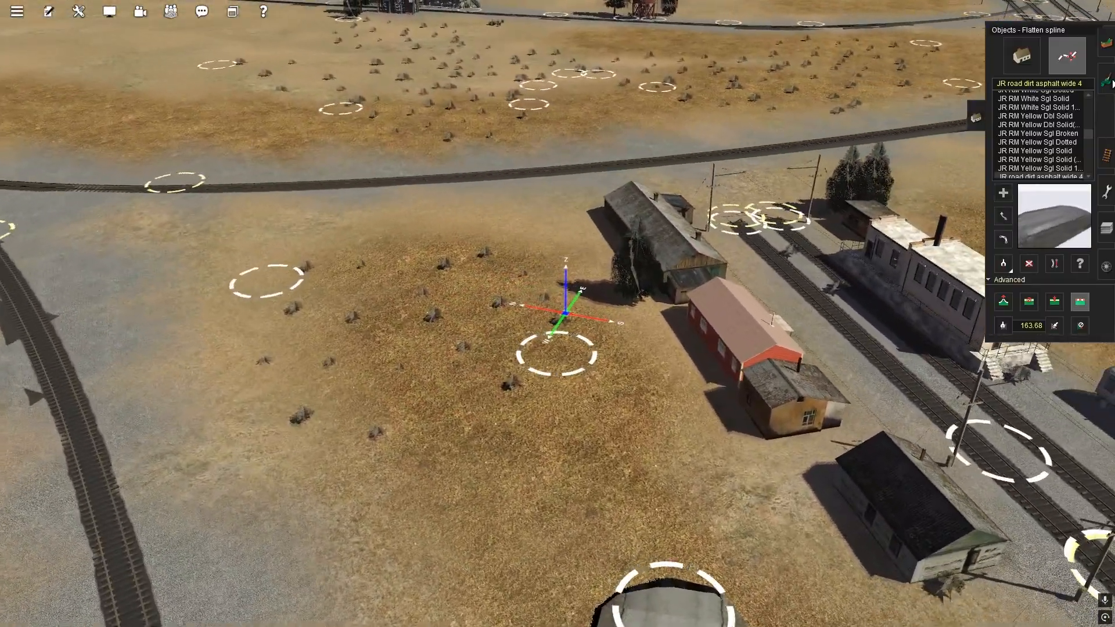
mouse_move(1096, 86)
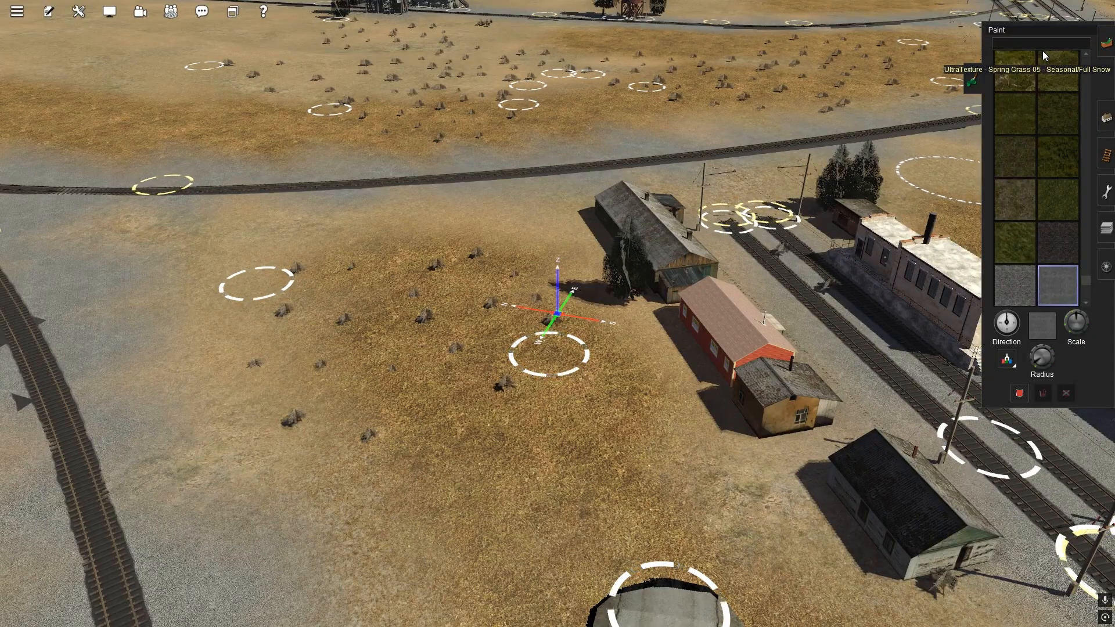
type("g")
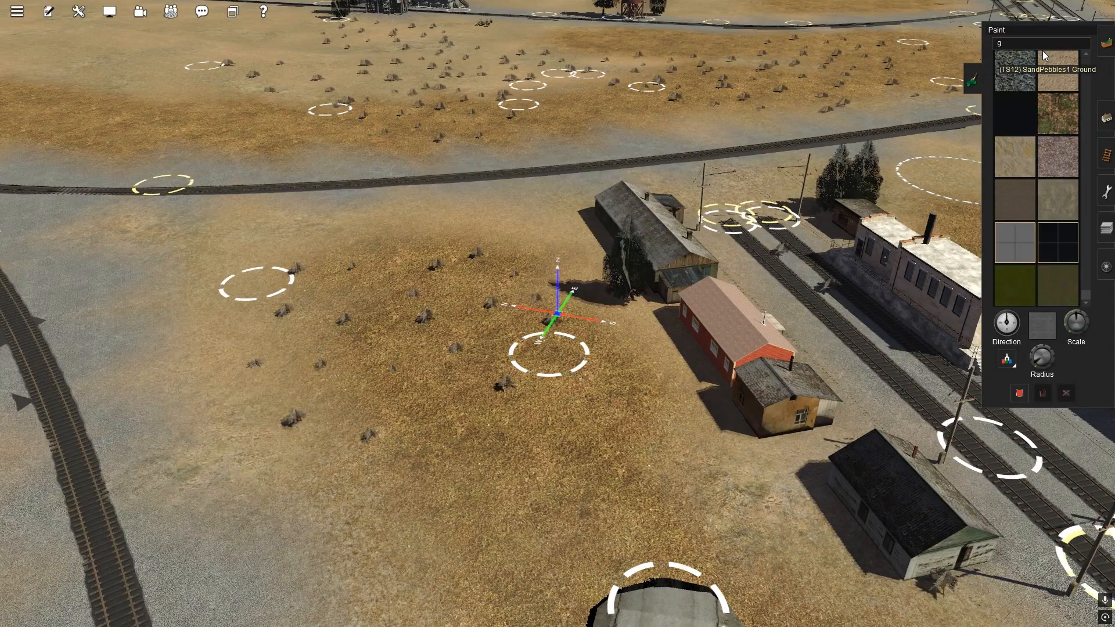
key("BackSpace")
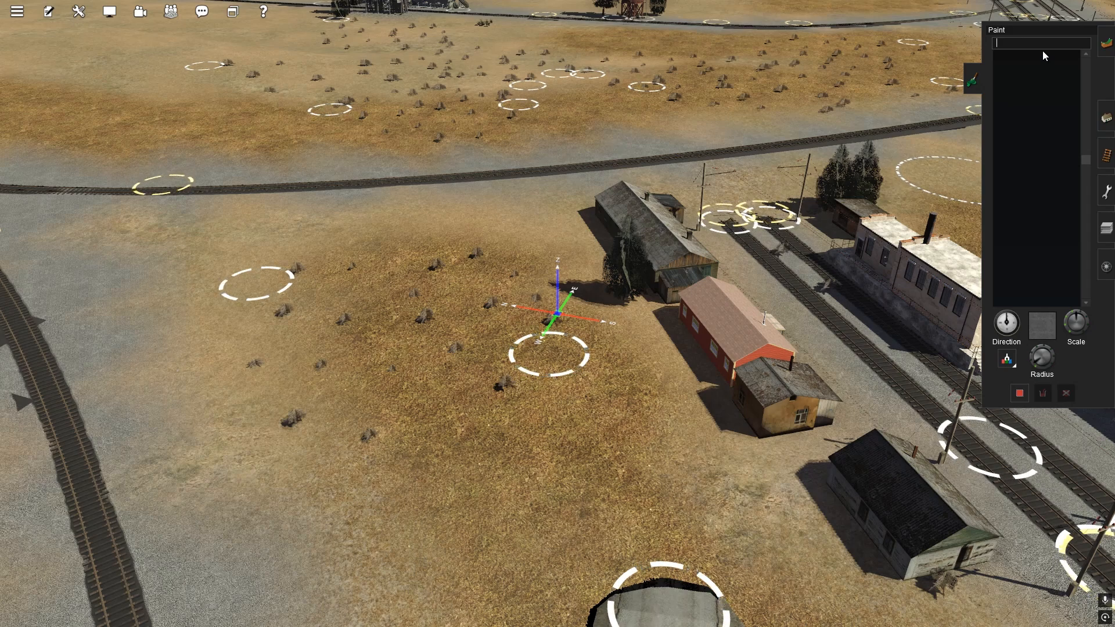
type("gravel")
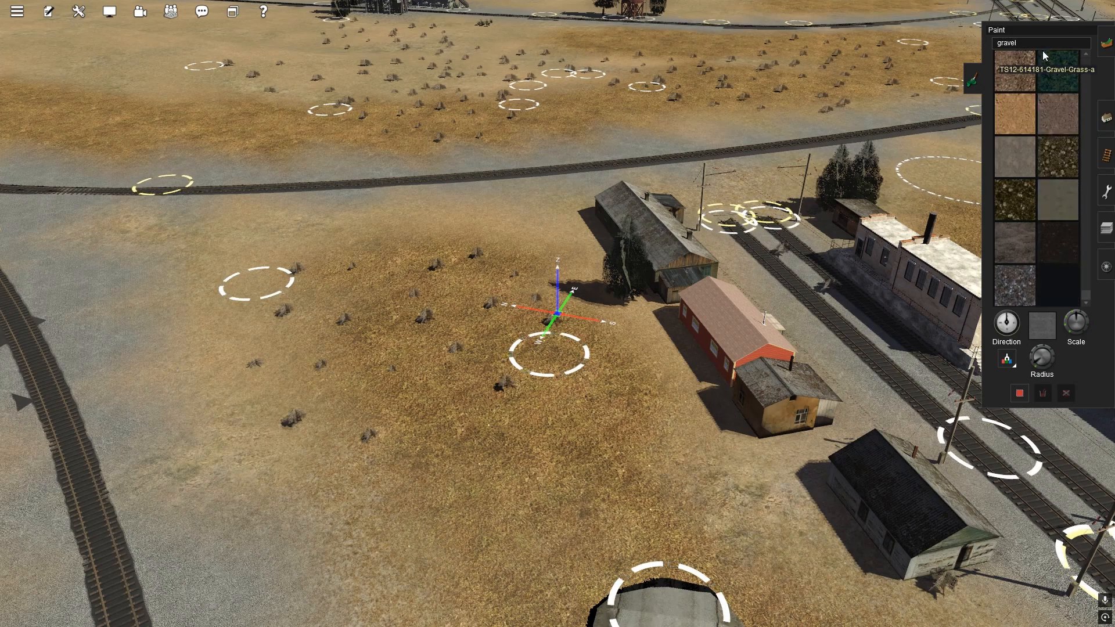
scroll(1021, 116, "down", 5)
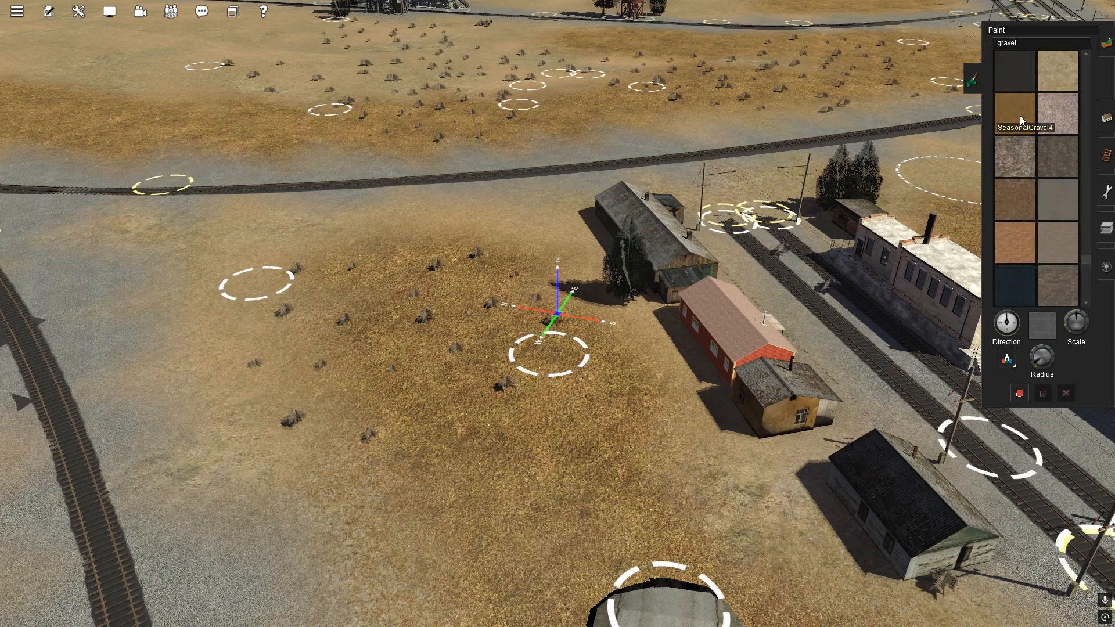
scroll(1014, 165, "up", 3)
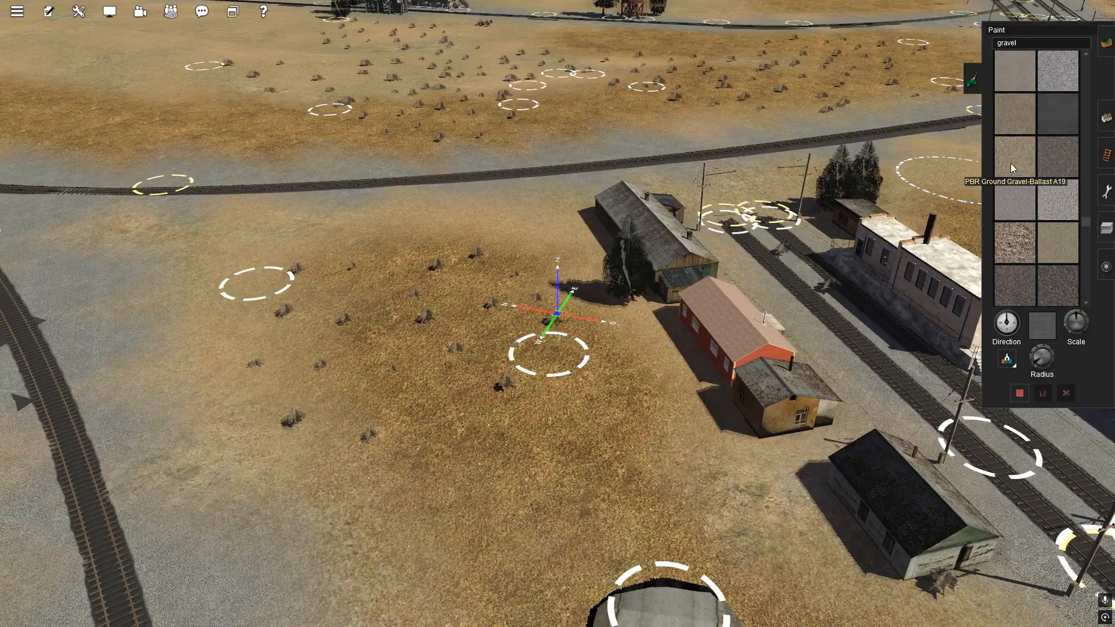
scroll(1054, 72, "up", 3)
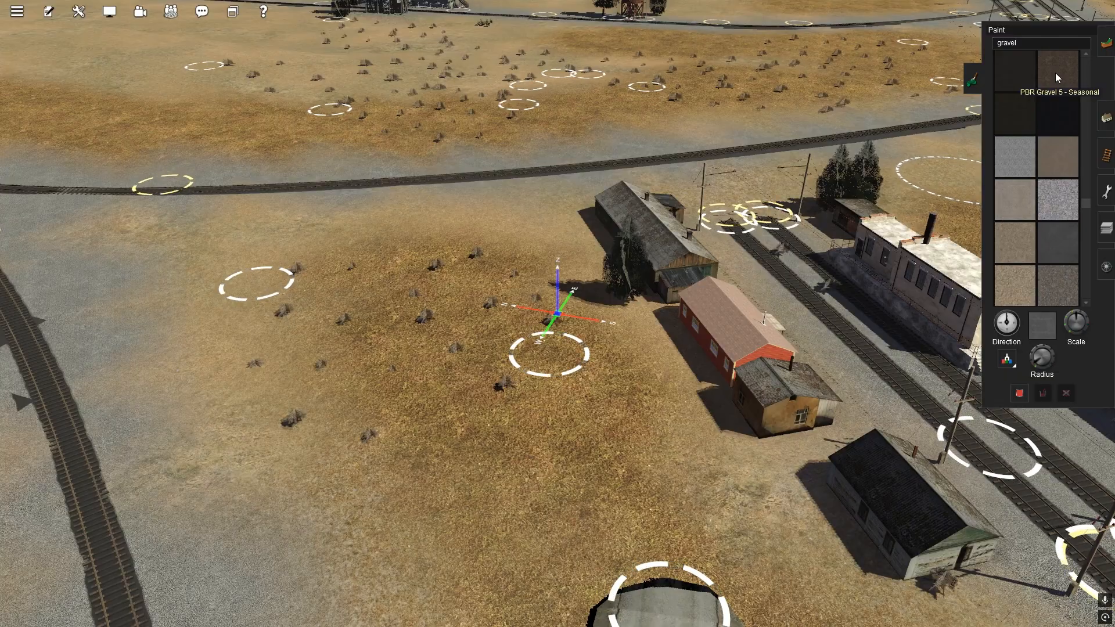
Filter the ground textures by "seasonal" and select the Gravel seasonal texture for painting
double_click(1029, 42)
type("seasonal")
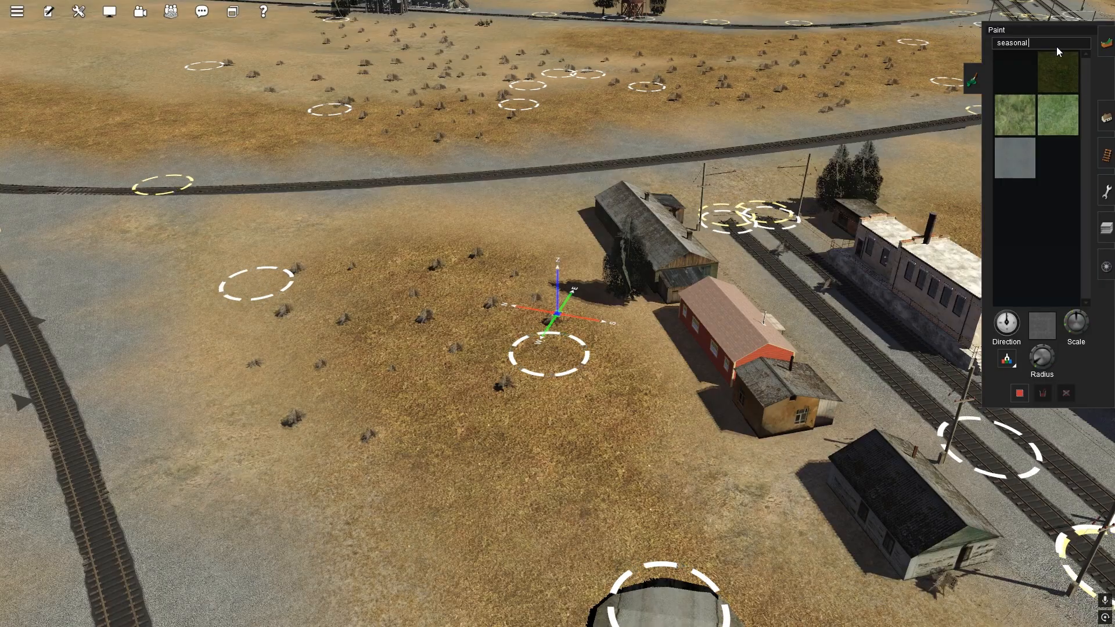
type(" gravel")
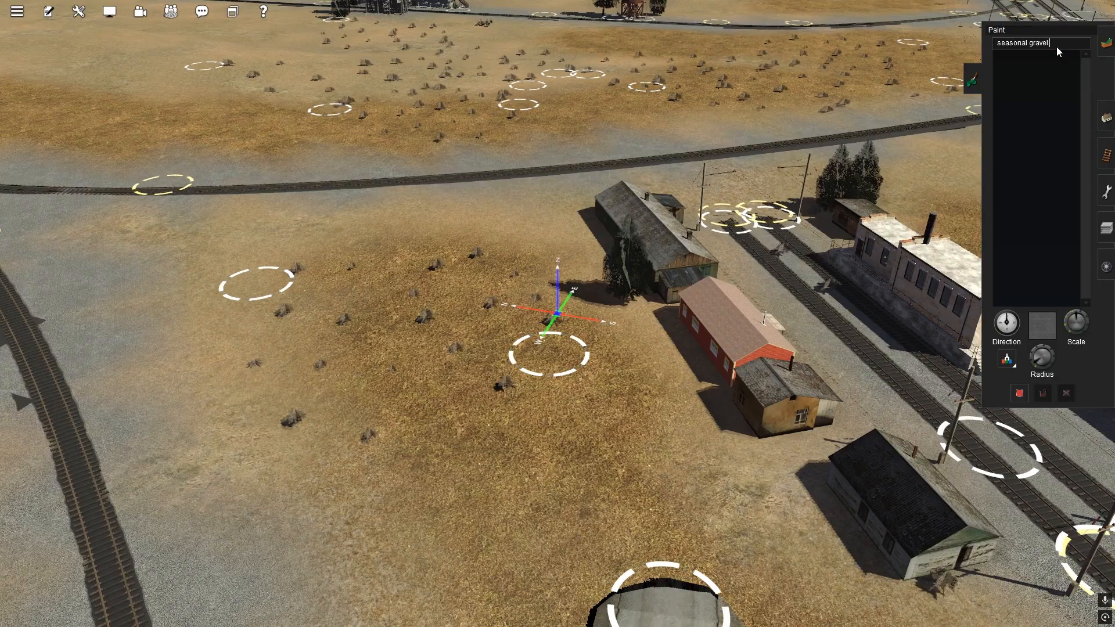
key("BackSpace")
key("BackSpace")
key("BackSpace")
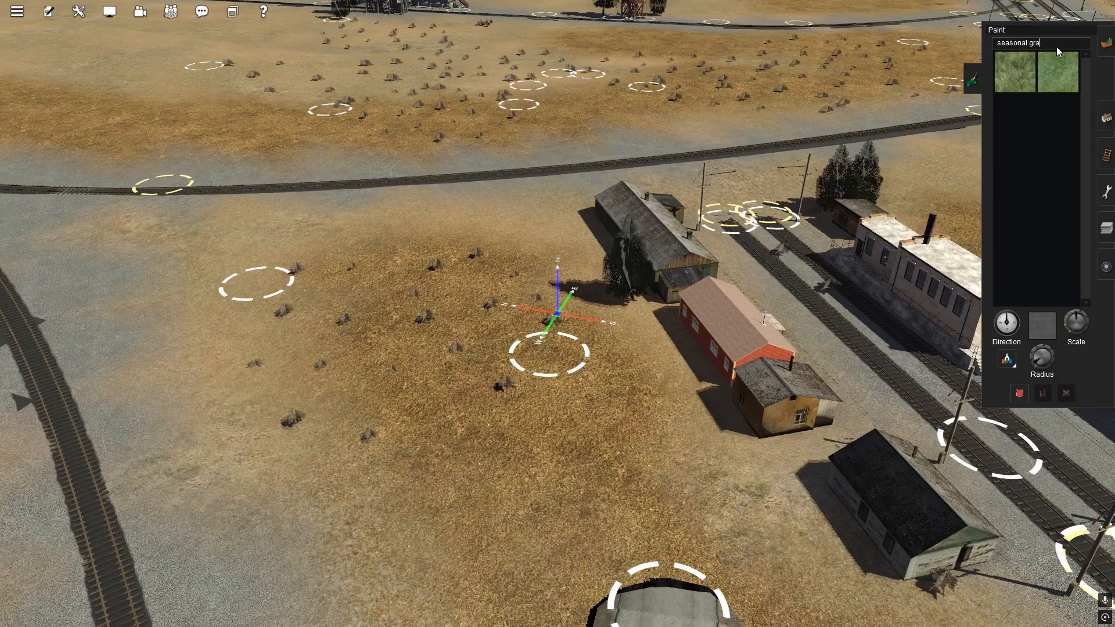
key("BackSpace")
key("BackSpace")
key("BackSpace")
key("BackSpace")
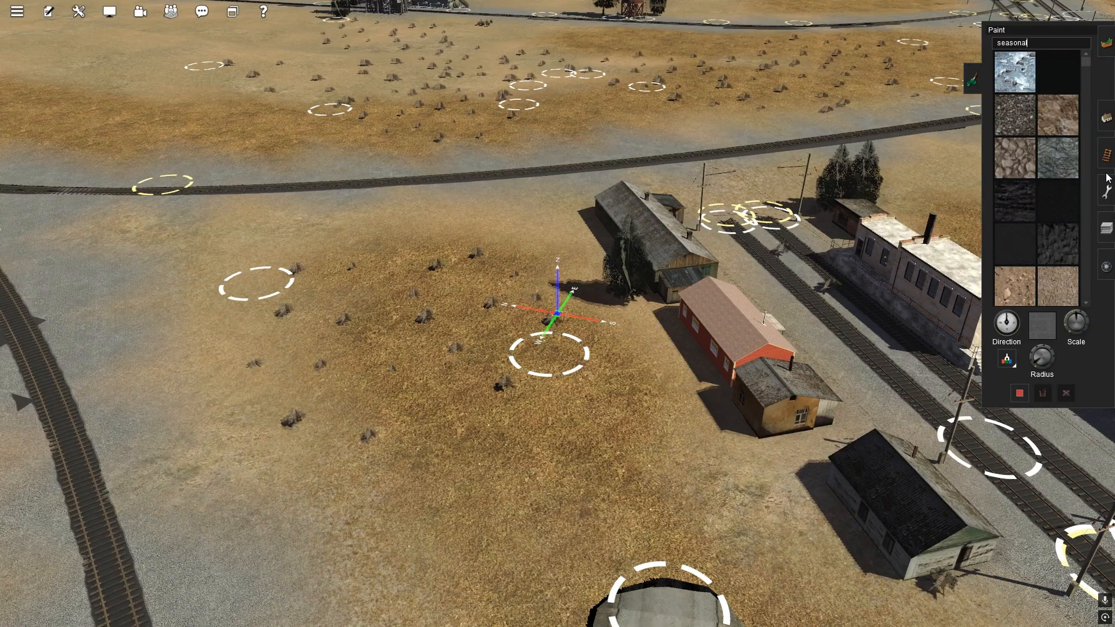
scroll(1047, 228, "down", 5)
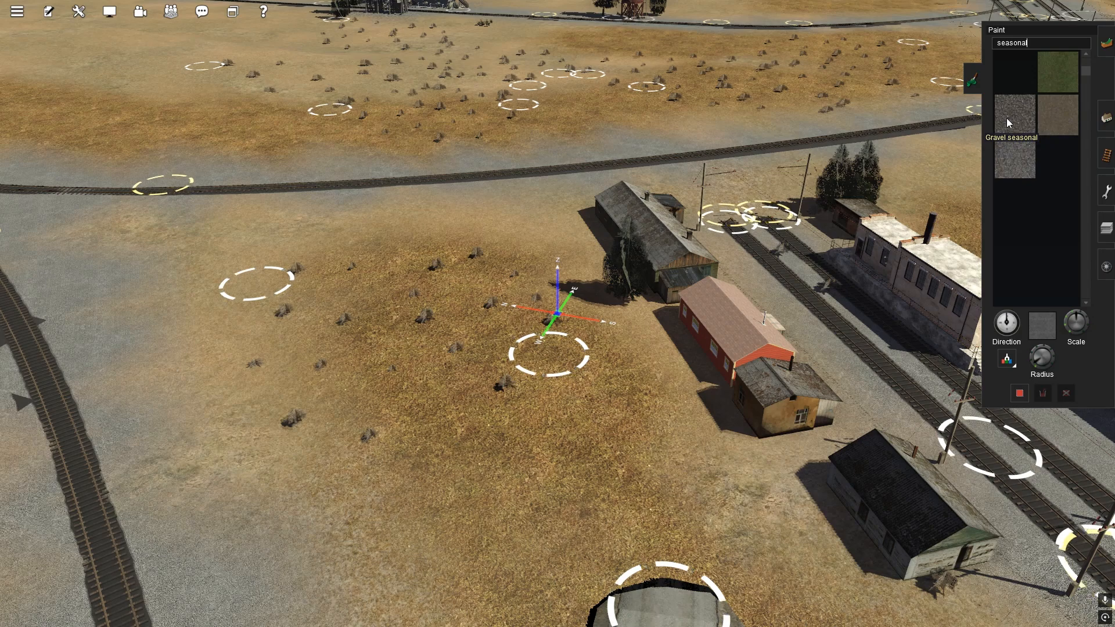
left_click(1013, 116)
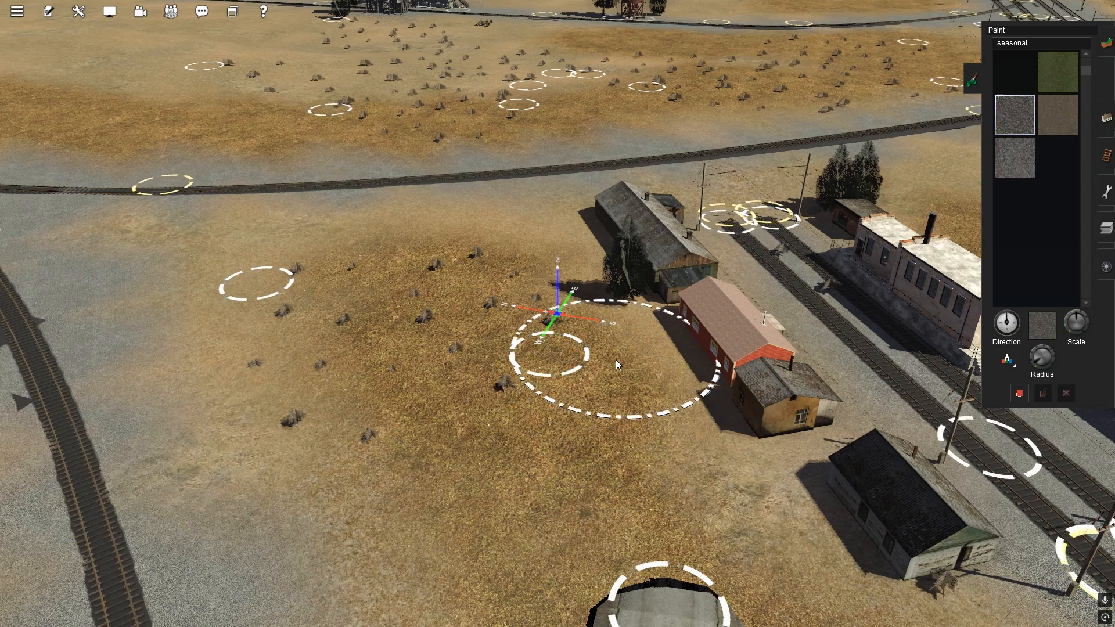
Paint Gravel seasonal over the ground in front of the red building and its neighbours, extending it to the road's end
scroll(614, 361, "up", 5)
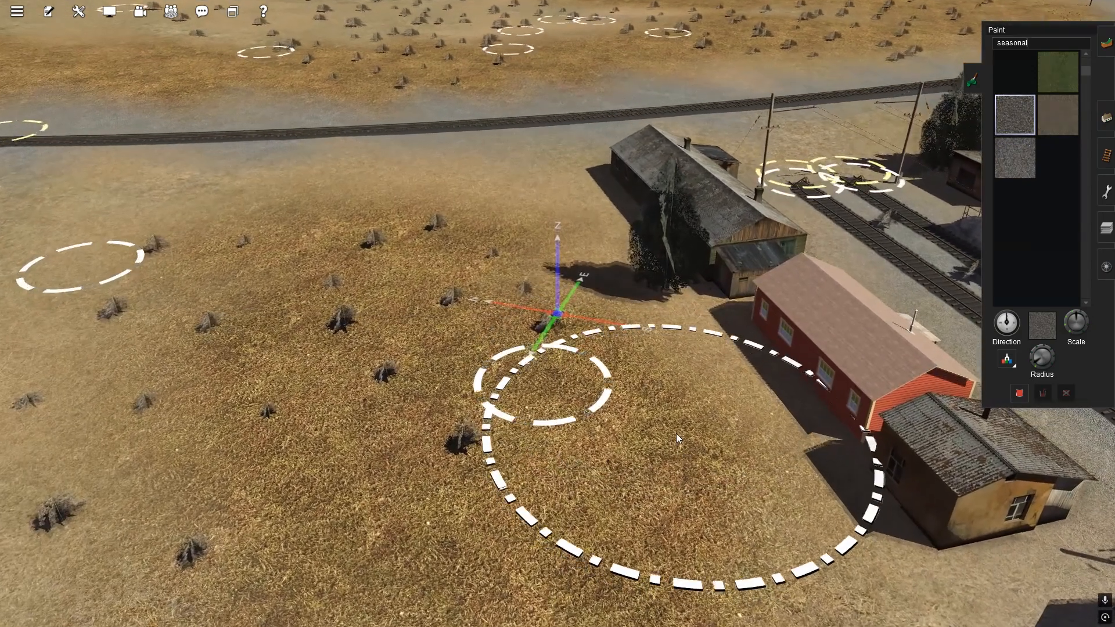
left_click_drag(678, 397, 703, 381)
right_click(749, 551)
key("Left")
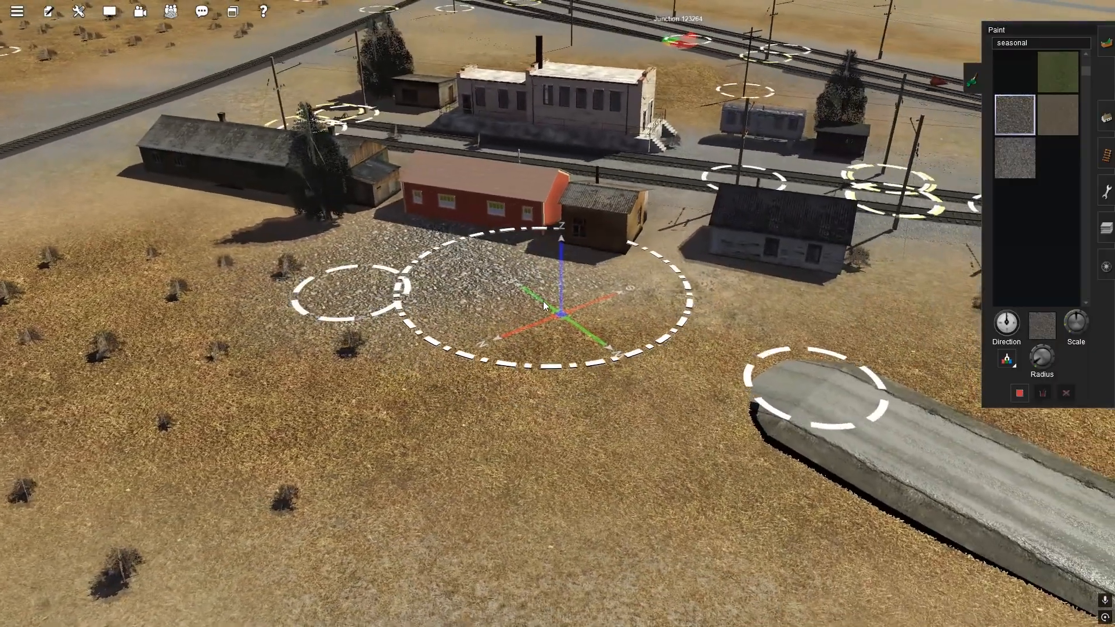
mouse_move(542, 300)
left_mouse_down()
mouse_move(577, 331)
mouse_move(649, 338)
mouse_move(680, 364)
mouse_move(734, 368)
mouse_move(688, 391)
left_mouse_up()
right_click(674, 395)
key("Left")
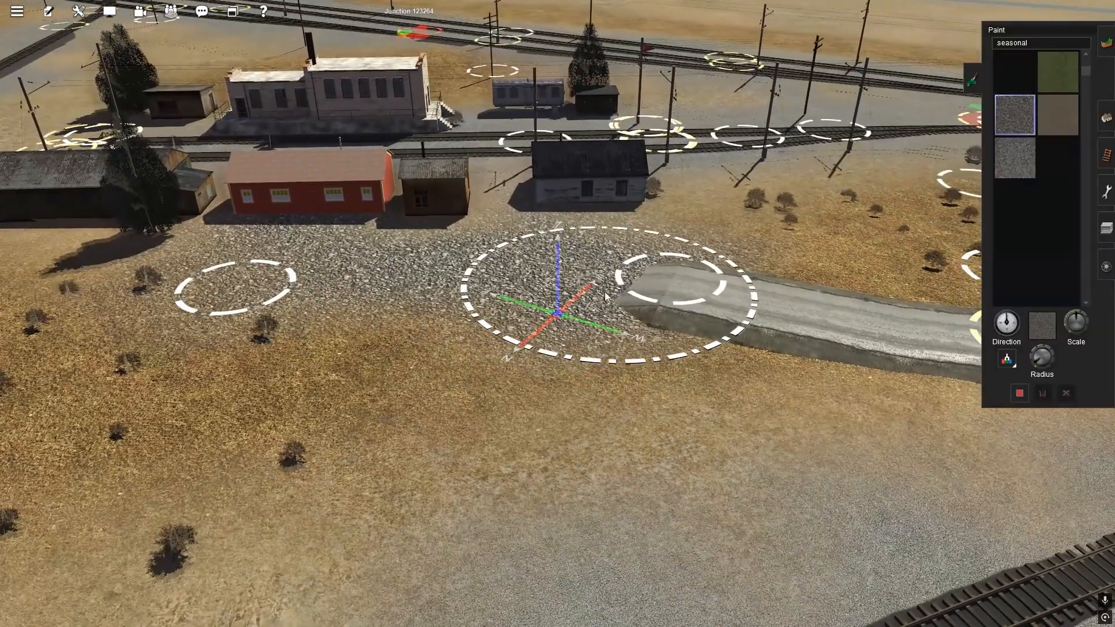
mouse_move(604, 291)
left_mouse_down()
mouse_move(580, 269)
mouse_move(600, 264)
mouse_move(513, 270)
left_mouse_up()
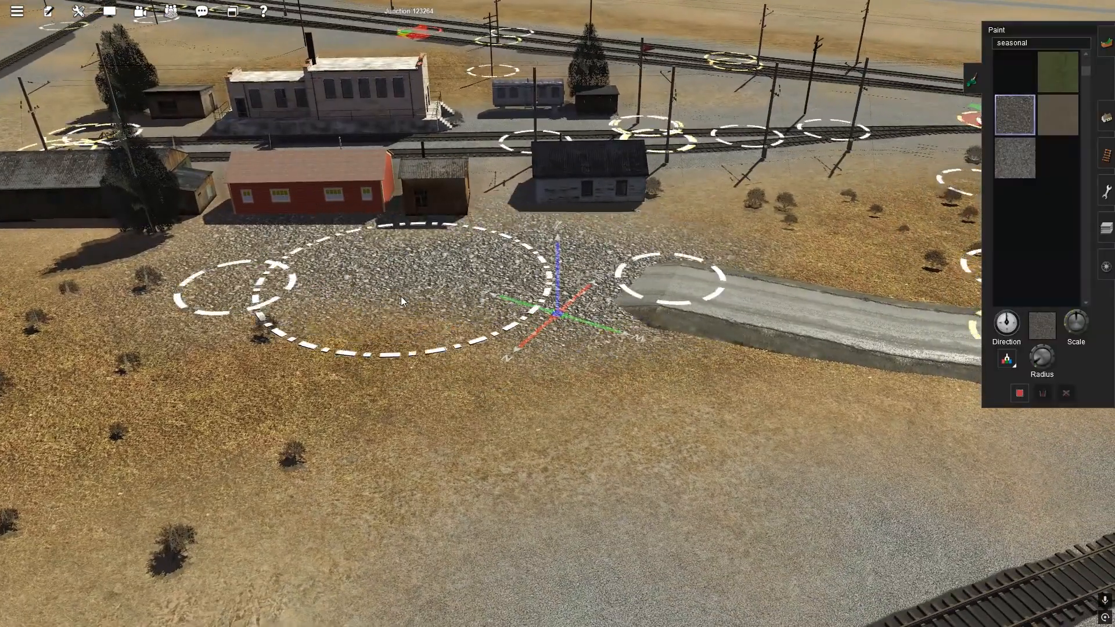
right_click(371, 305)
key("Left")
right_click(443, 250)
right_click(604, 381)
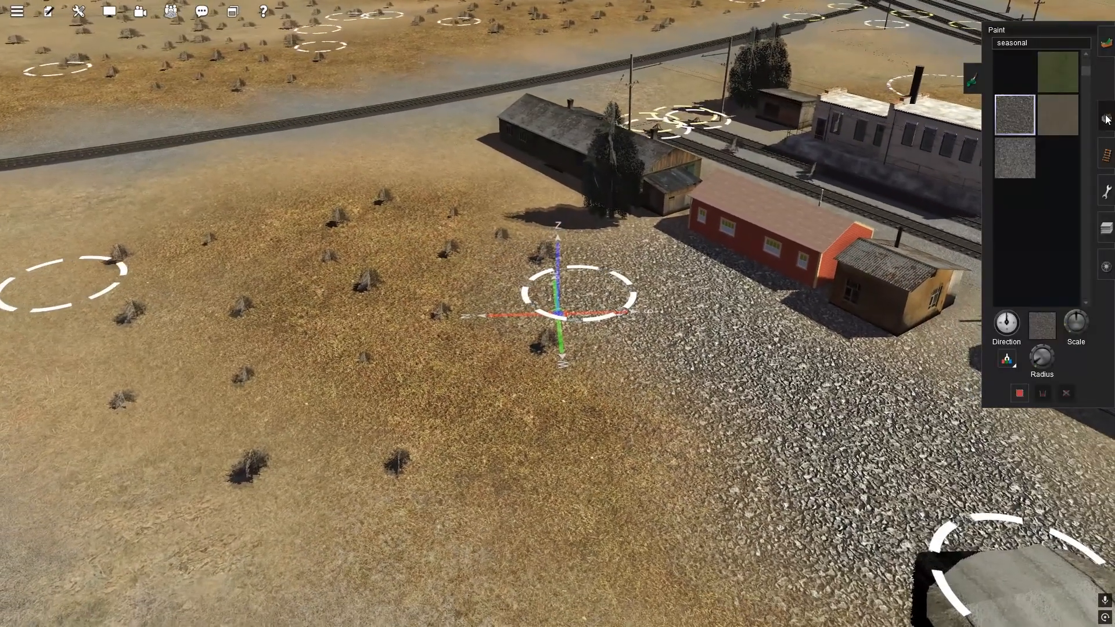
Search the objects for 1950 and place a 1947buick2009 blue car on the gravel beside the red building
left_click(1105, 119)
left_click(1023, 57)
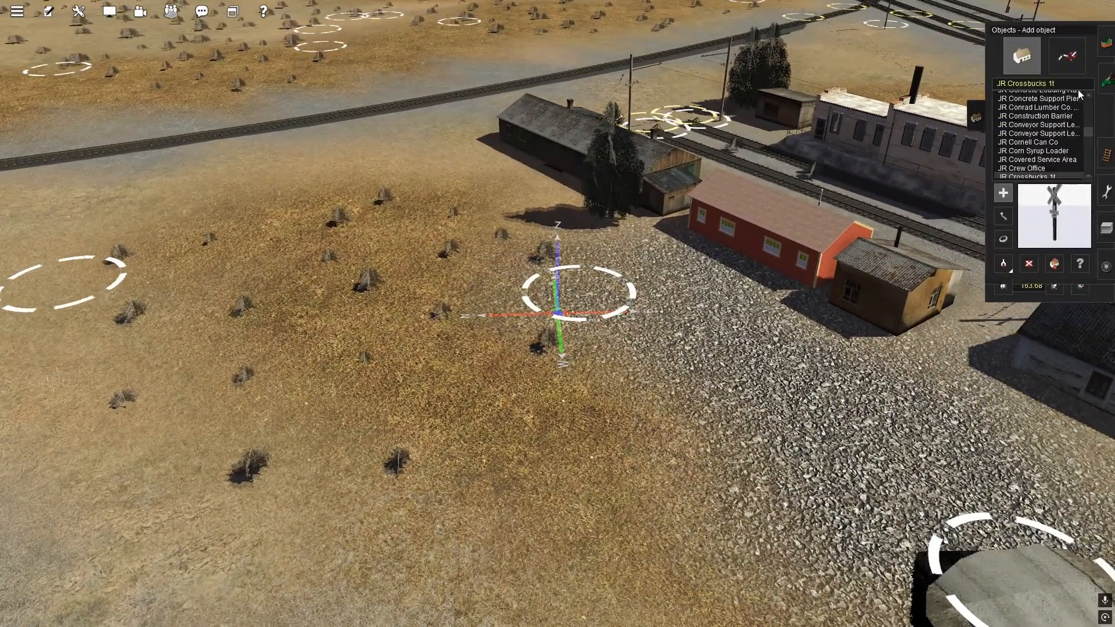
type("1")
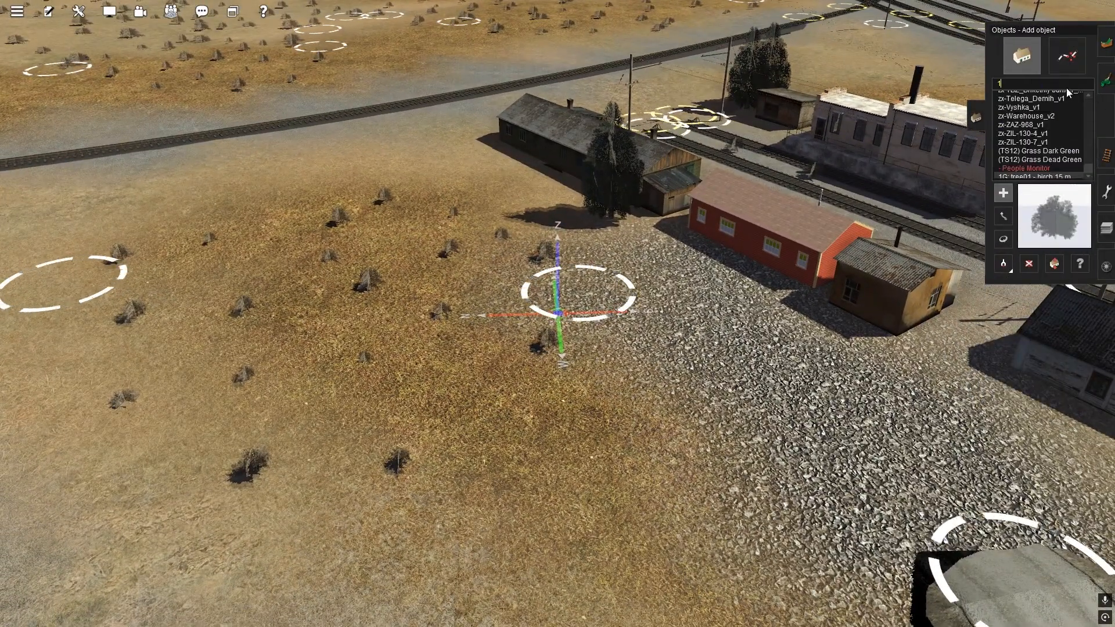
type("950")
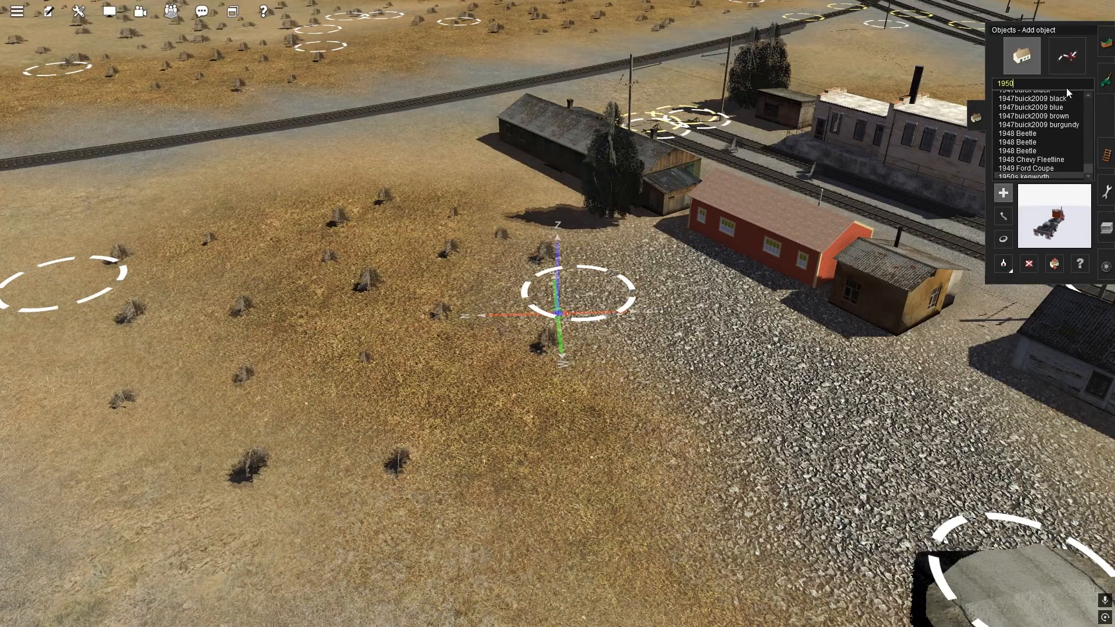
left_click(1025, 108)
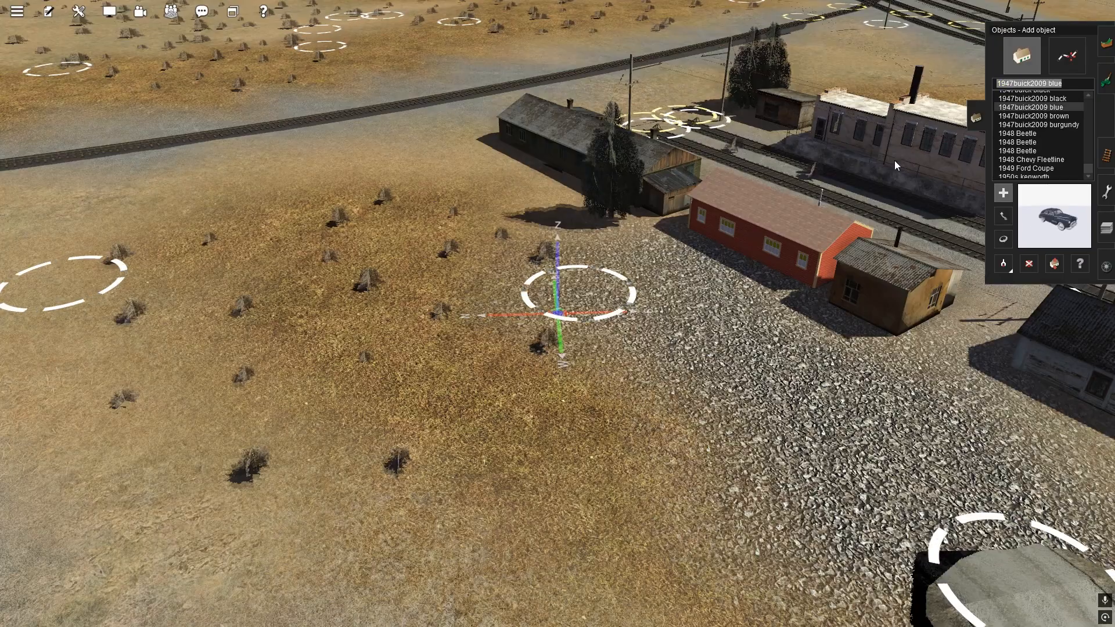
left_click(681, 260)
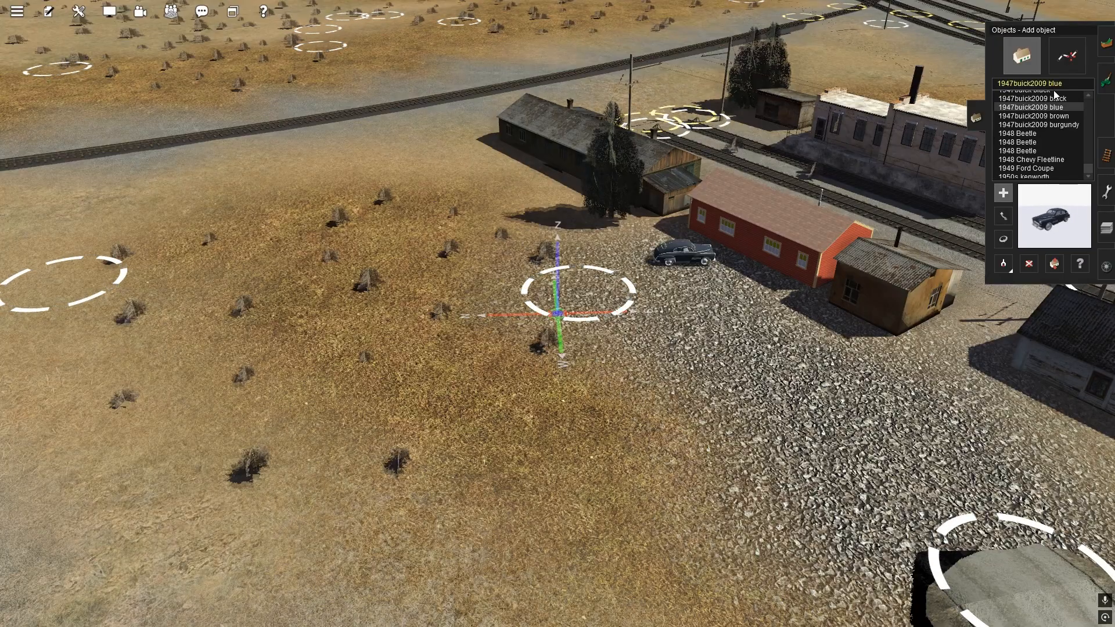
Place cream and blue 1950 Chevy Pickups on the gravel near the red building and a grey one by the black-roofed house
scroll(1044, 133, "down", 1)
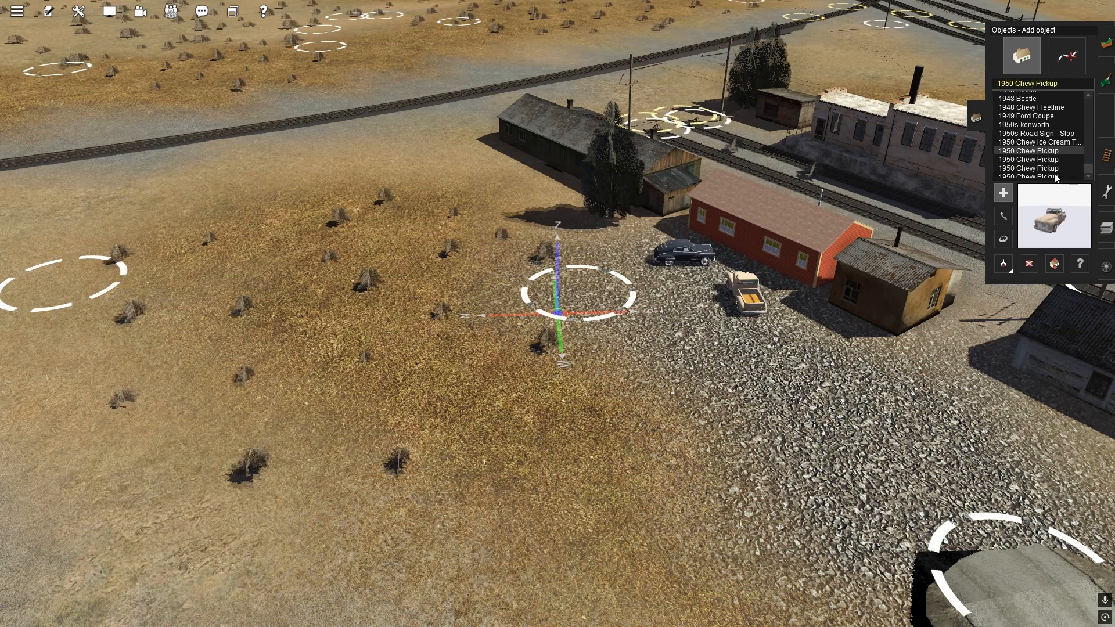
left_click(1038, 168)
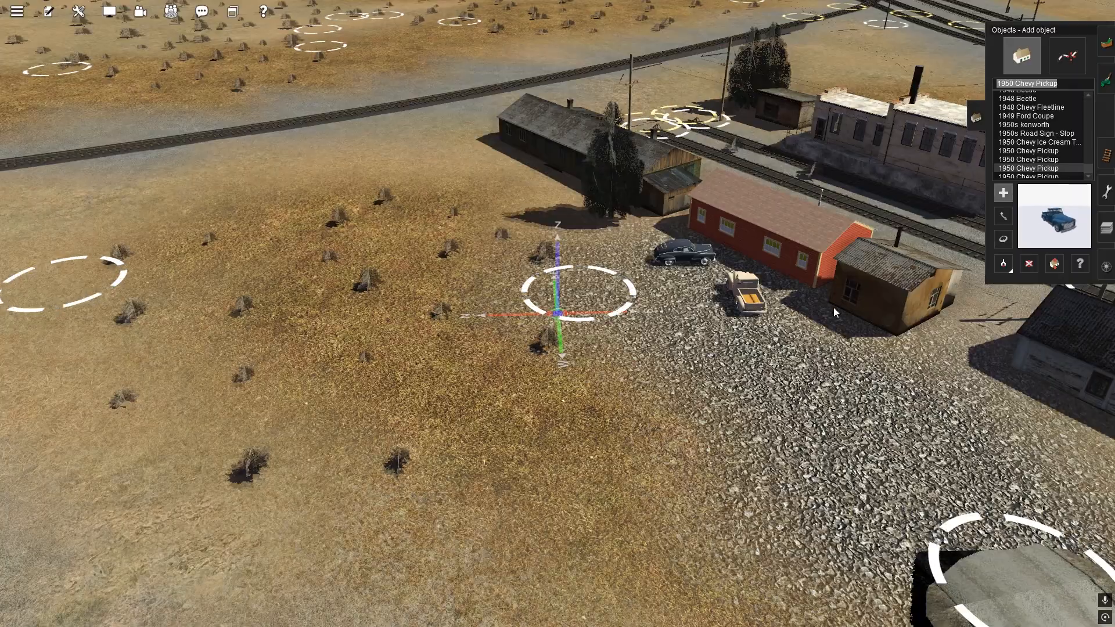
left_click(816, 346)
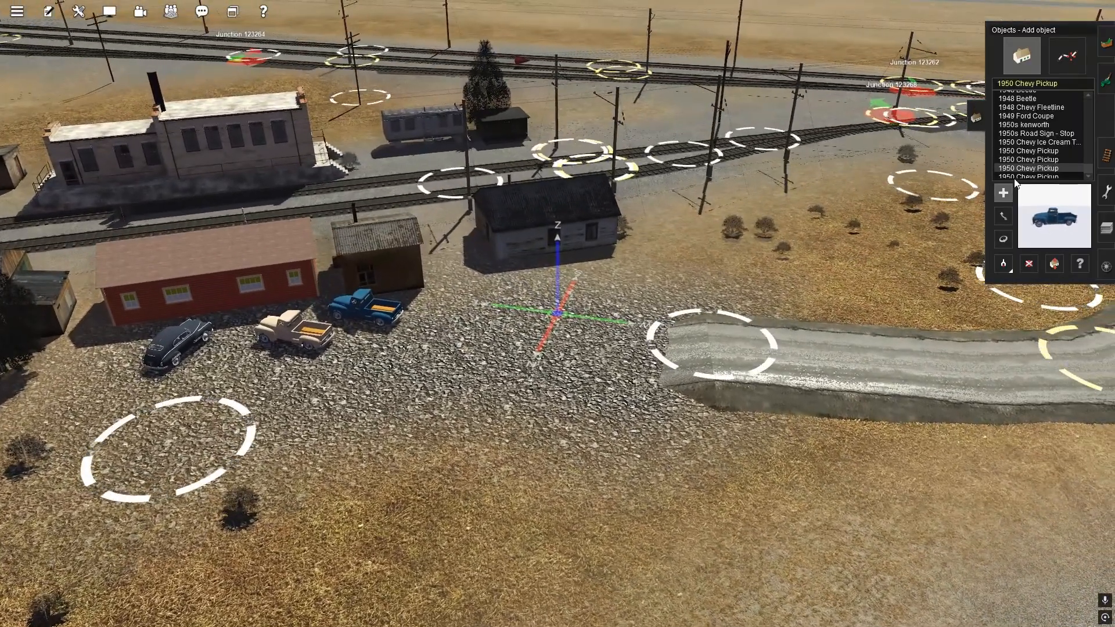
left_click(604, 260)
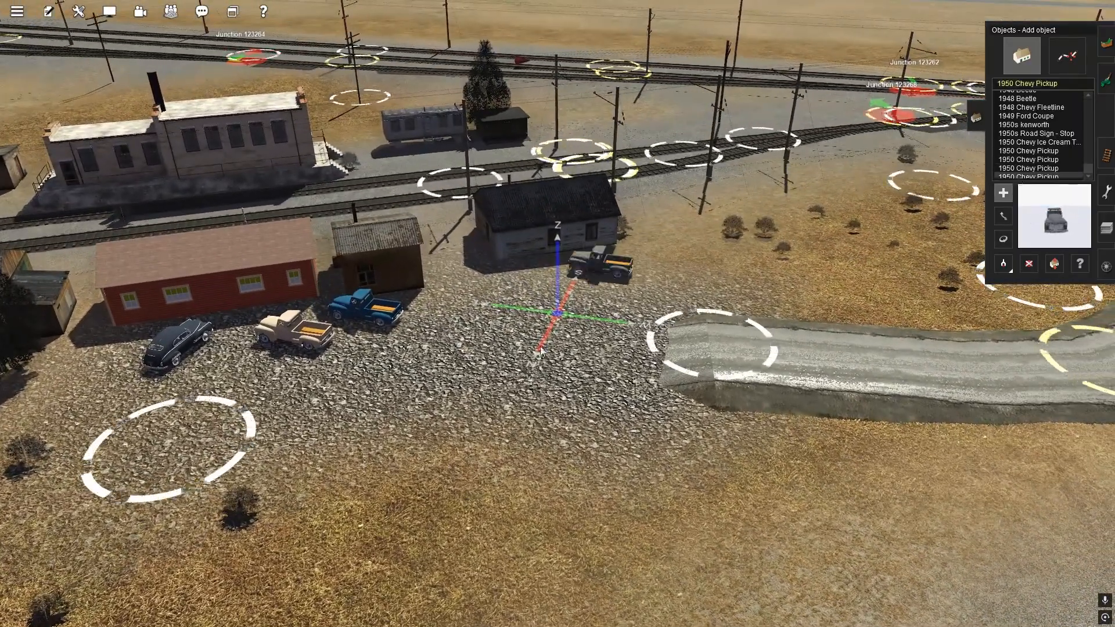
Rotate the grey pickup to face the black-roofed house, then turn the blue pickup and shift it away from the cream one
right_click_drag(495, 302, 534, 287)
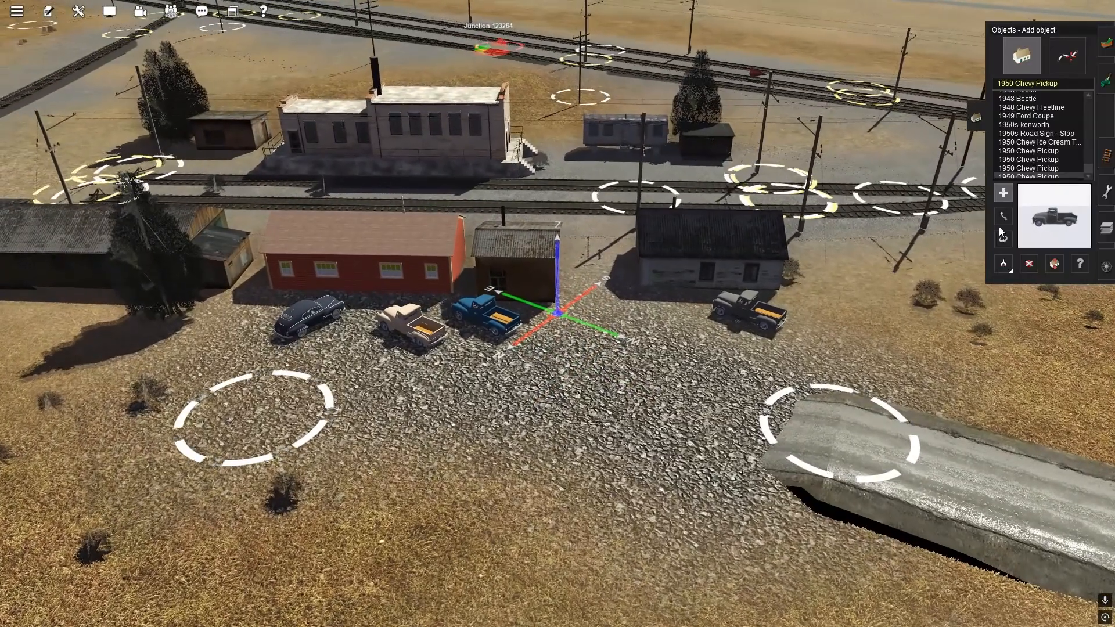
left_click(1004, 239)
left_click_drag(759, 316, 733, 324)
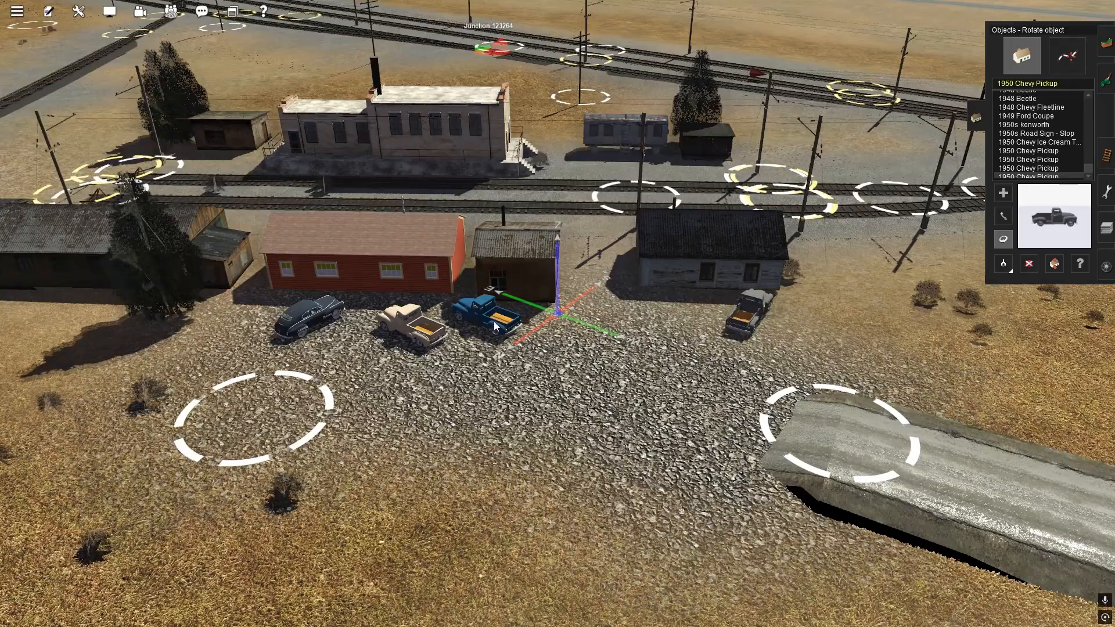
left_click_drag(476, 305, 505, 320)
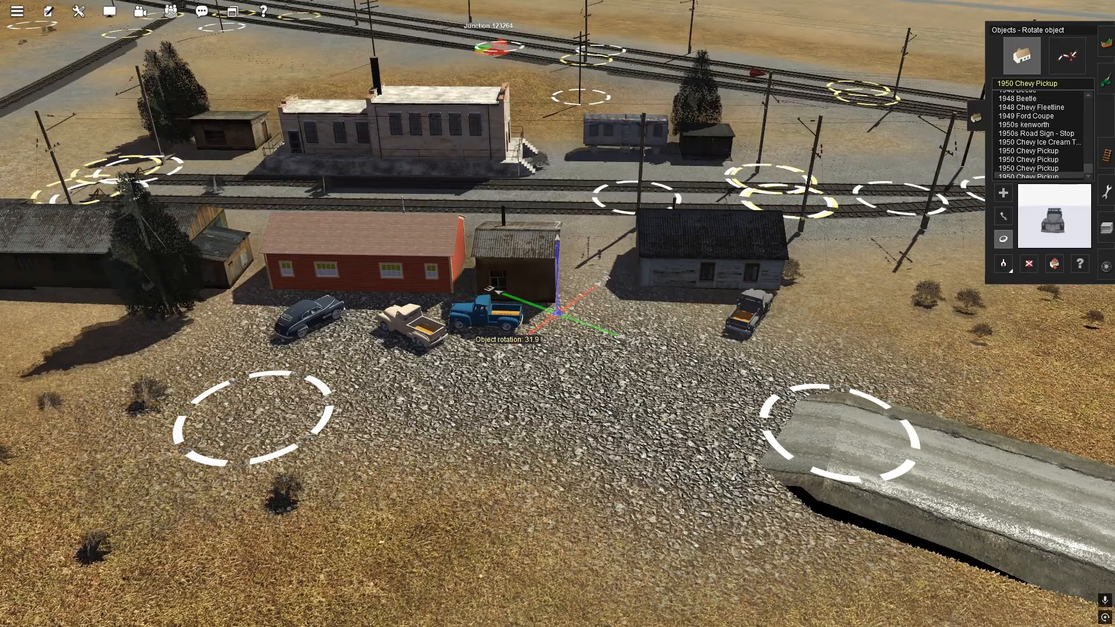
left_click(1003, 216)
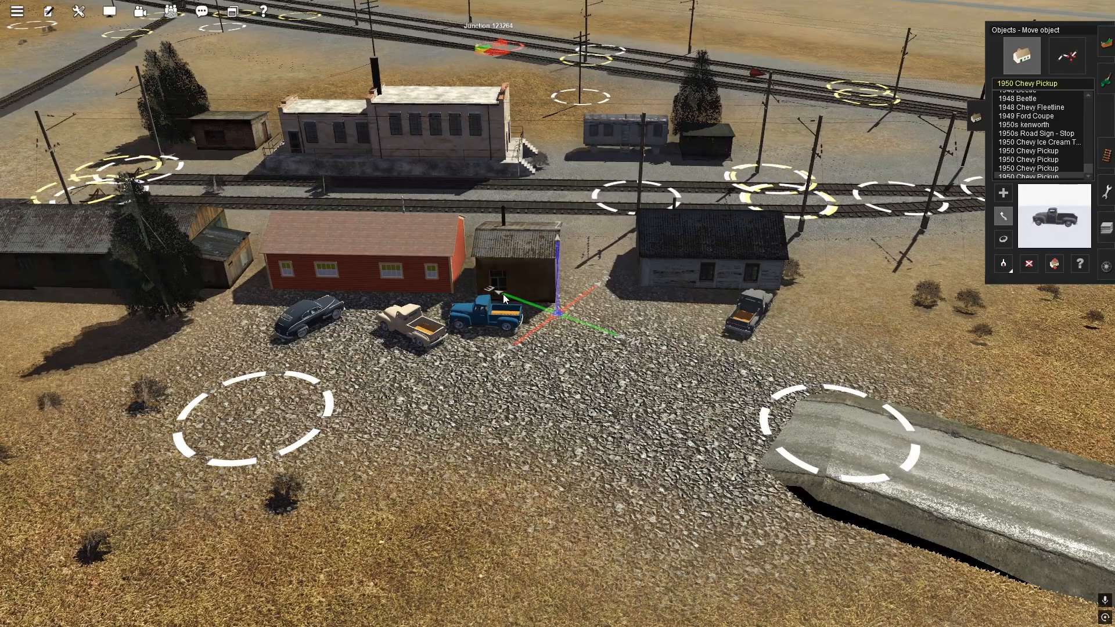
left_click_drag(487, 308, 507, 306)
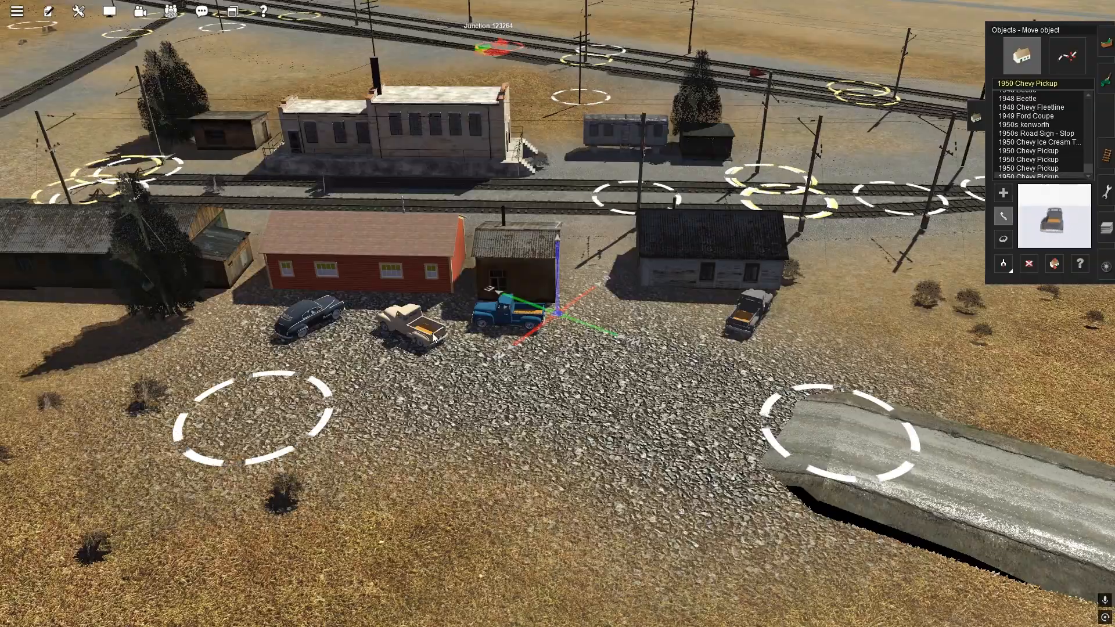
Lay a JR road dirt narrow Tacheeda spline from the gravel's edge near the tree, past the long wooden building and across the track
right_click(521, 400)
right_click_drag(520, 398, 580, 326)
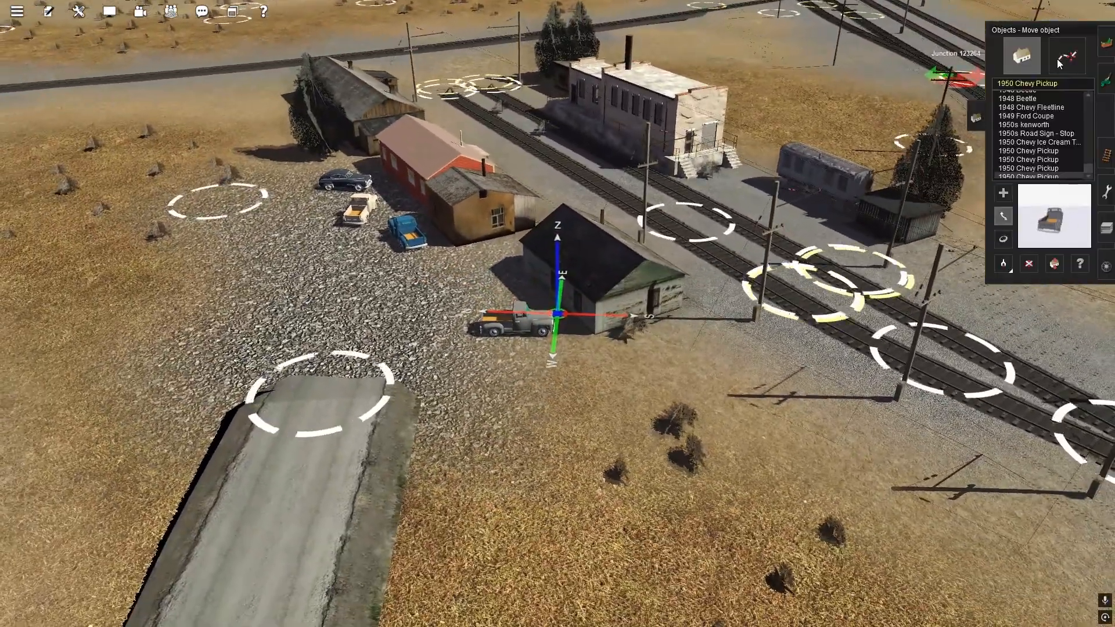
left_click(1067, 56)
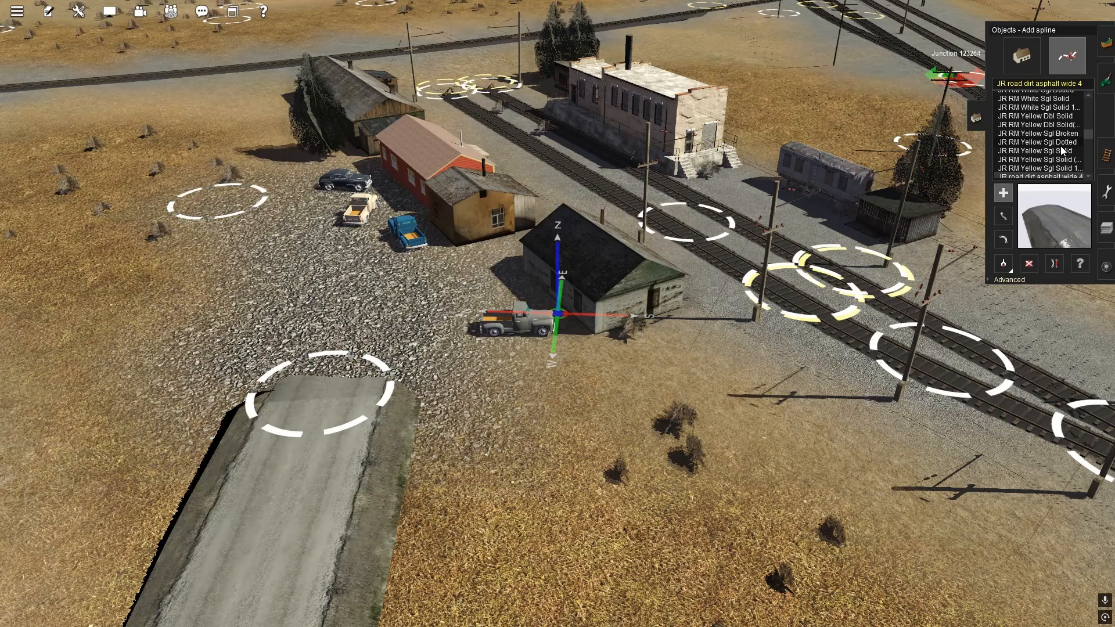
scroll(1061, 149, "down", 1)
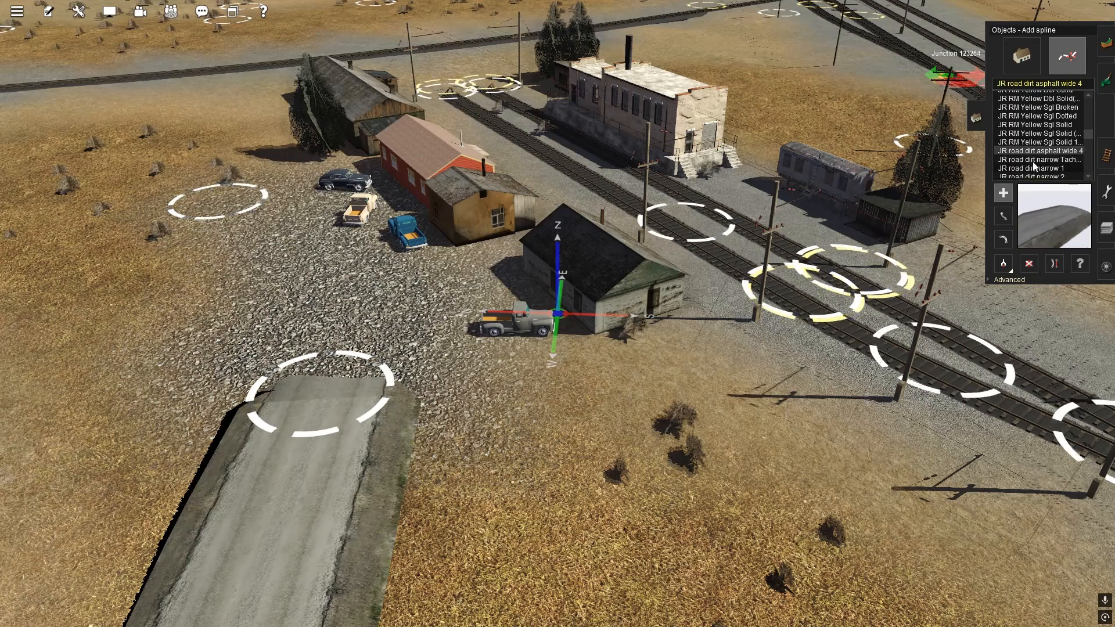
left_click(1036, 160)
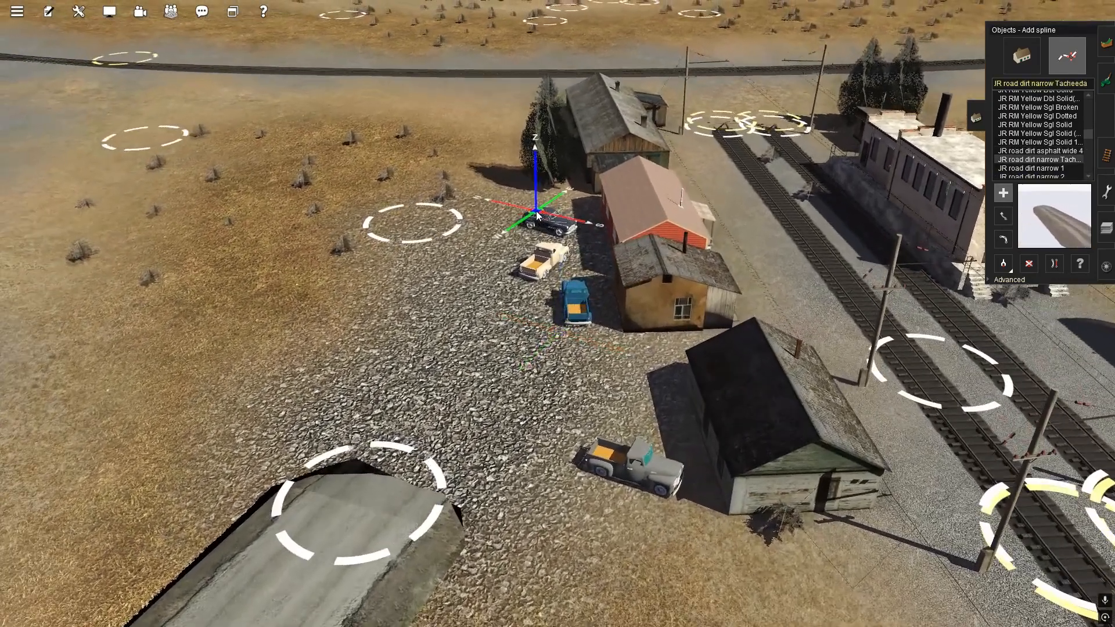
right_click_drag(535, 211, 552, 309)
left_click(550, 309)
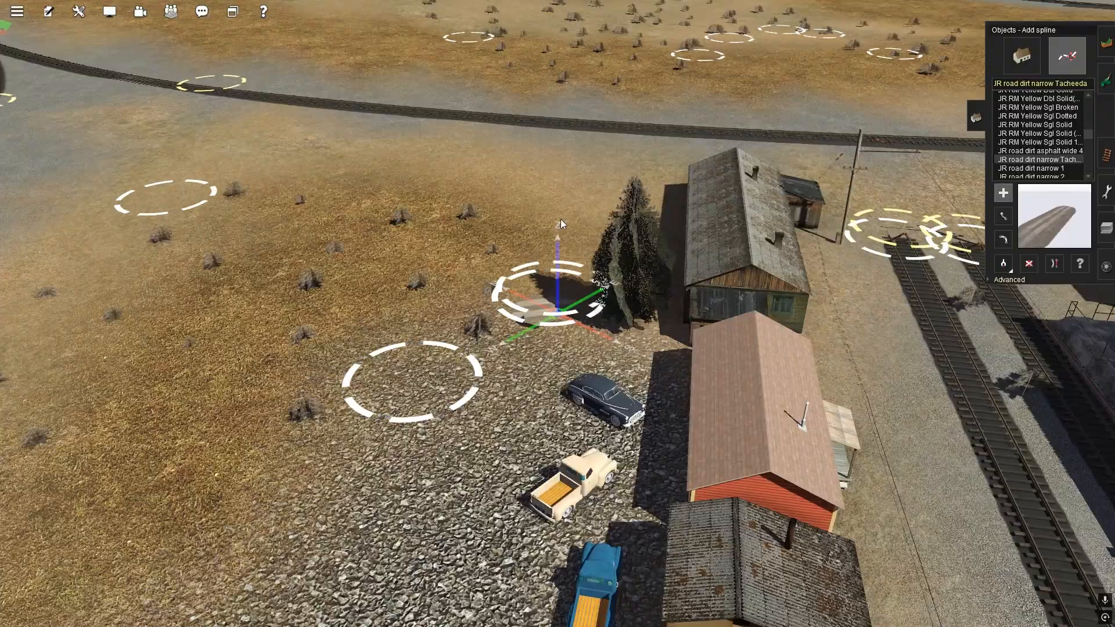
right_click_drag(570, 216, 539, 263)
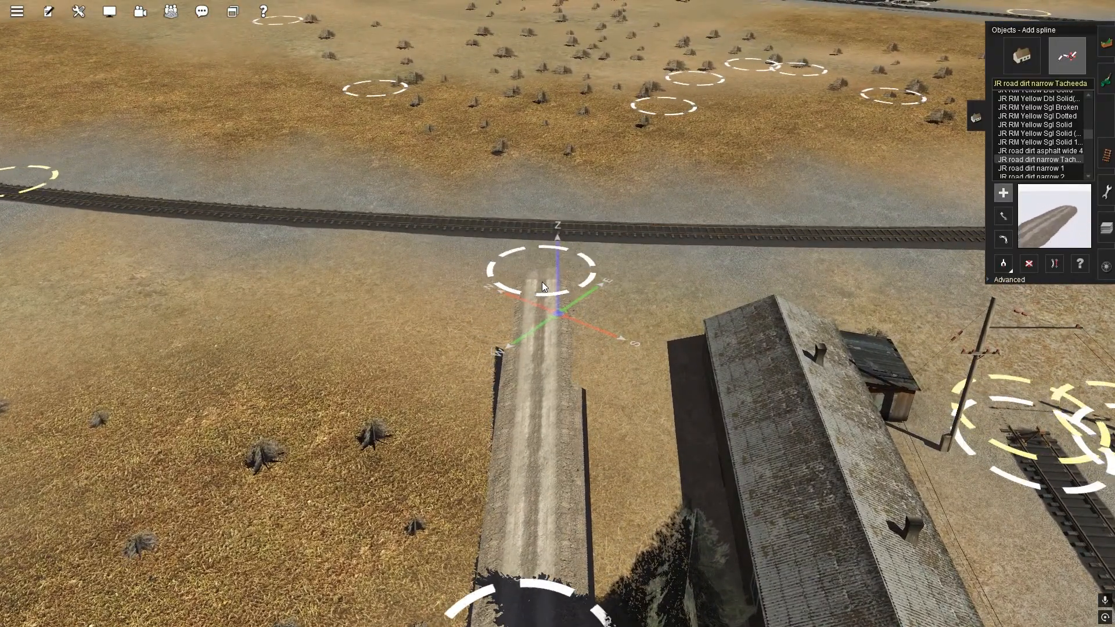
left_click(550, 266)
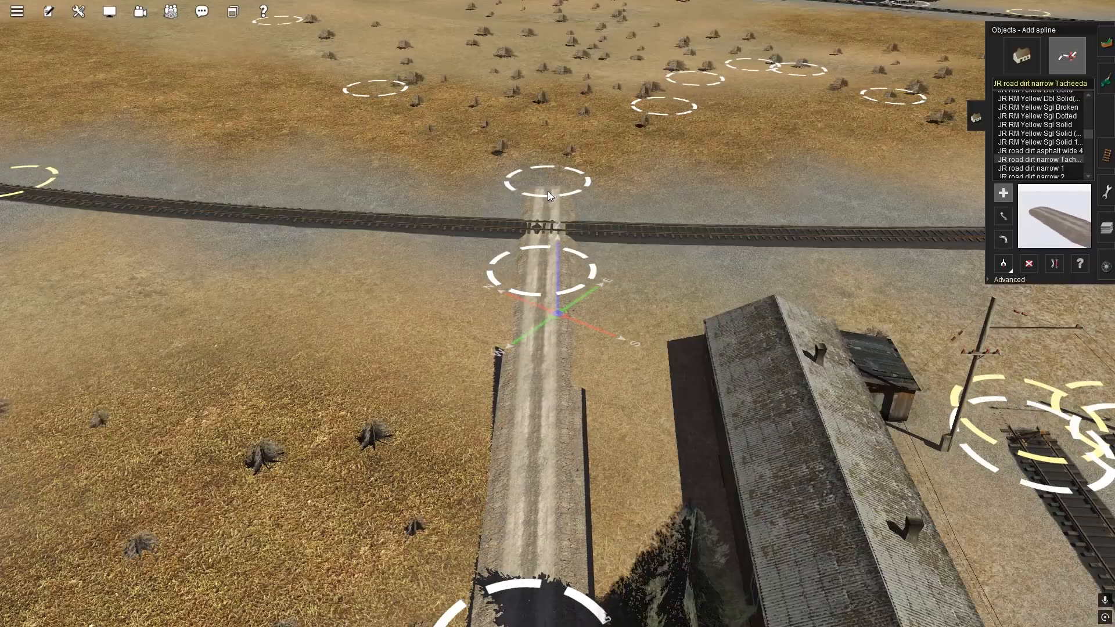
left_click(548, 189)
Extend the narrow dirt road across the brush-covered field towards the curved track near the water tower
key("w")
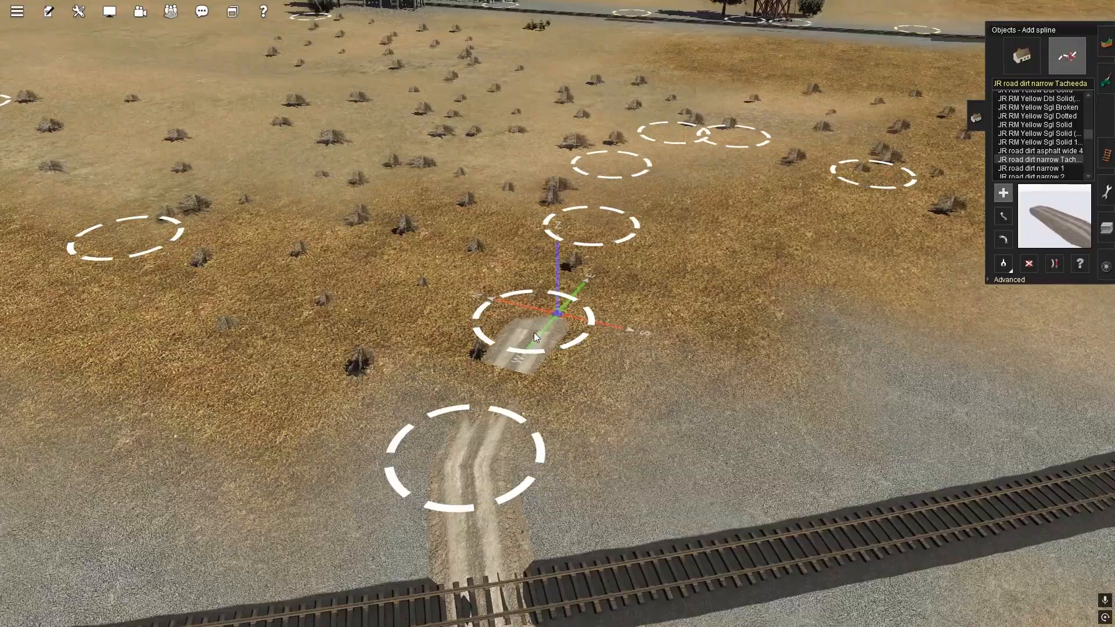
left_click(533, 328)
key("w")
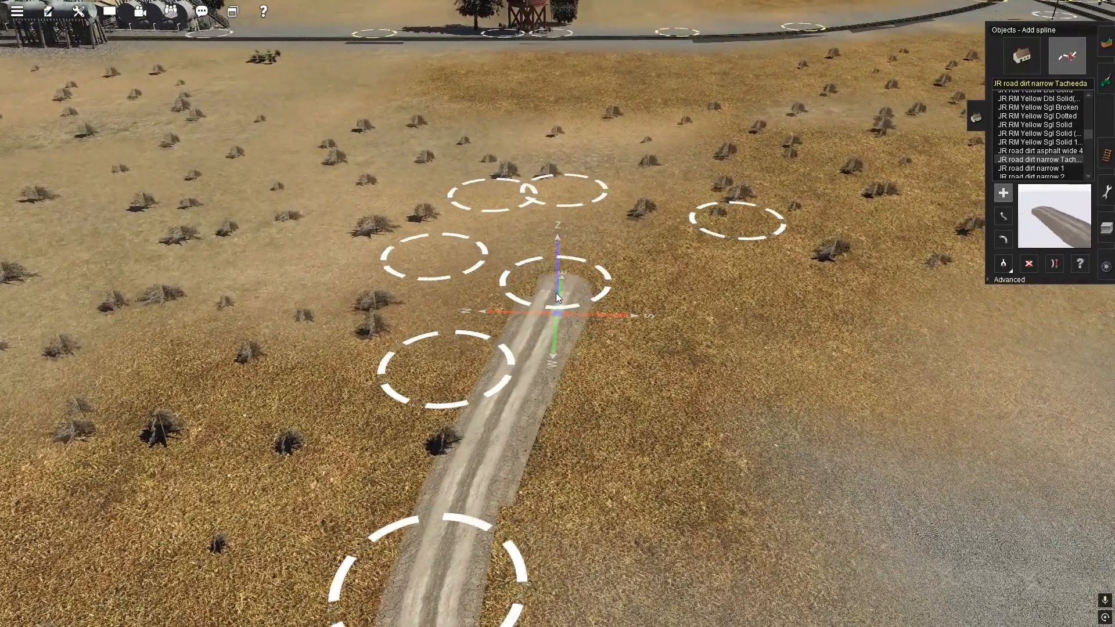
left_click(555, 292)
key("w")
key("w")
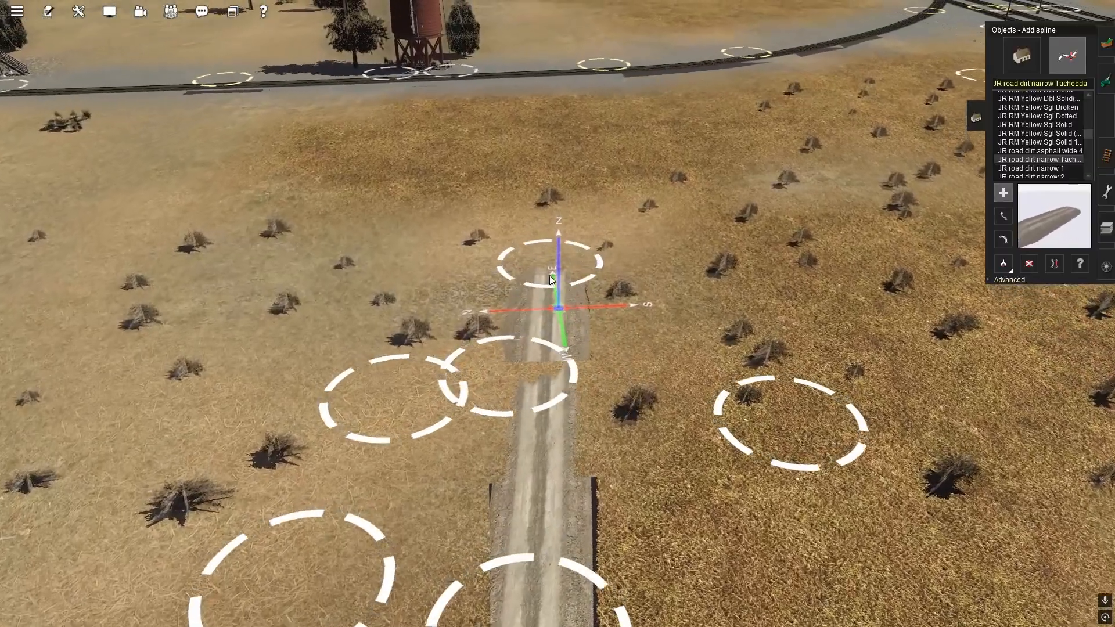
key("w")
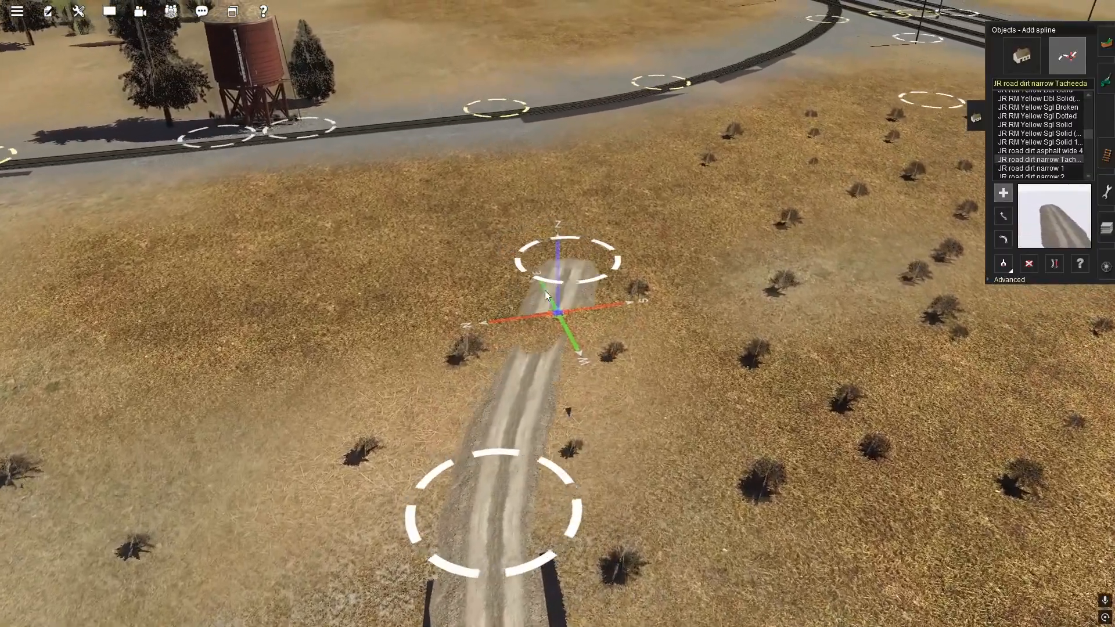
left_click(529, 363)
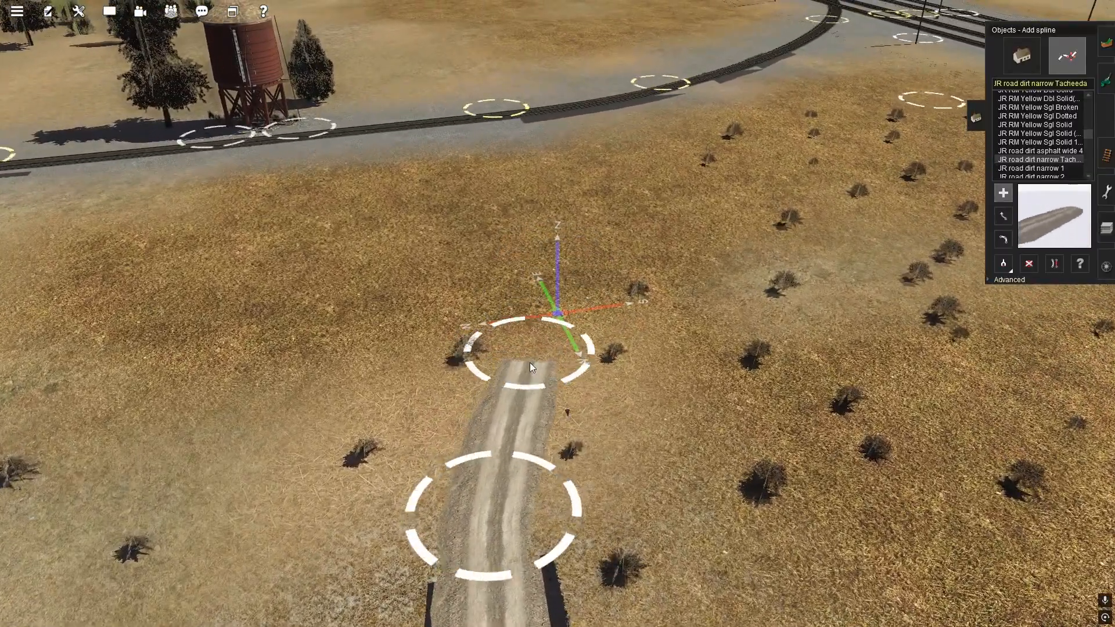
Continue the narrow dirt road over the curved track and up to the trees beside the dark-roofed brick shed
left_click(592, 176)
right_click(591, 176)
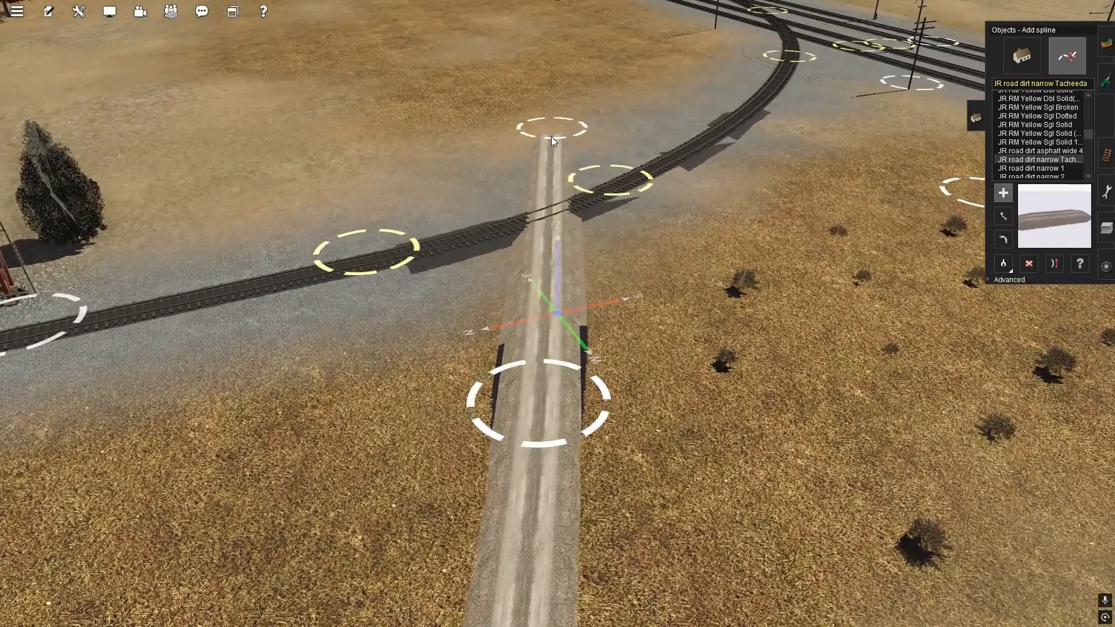
left_click(551, 137)
right_click(558, 91)
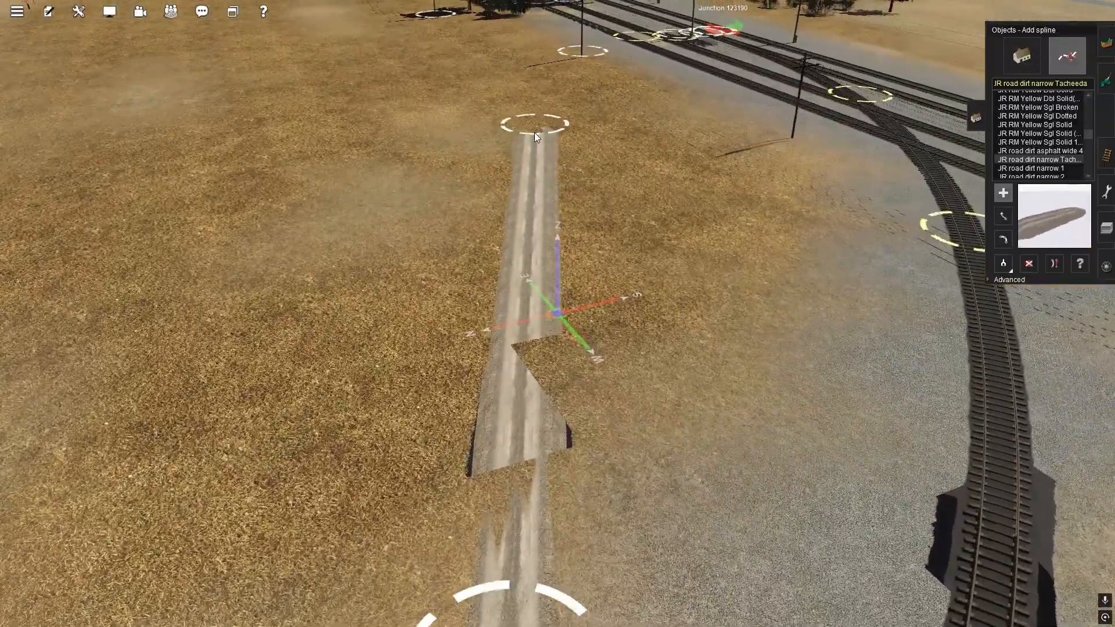
left_click(534, 132)
right_click(534, 132)
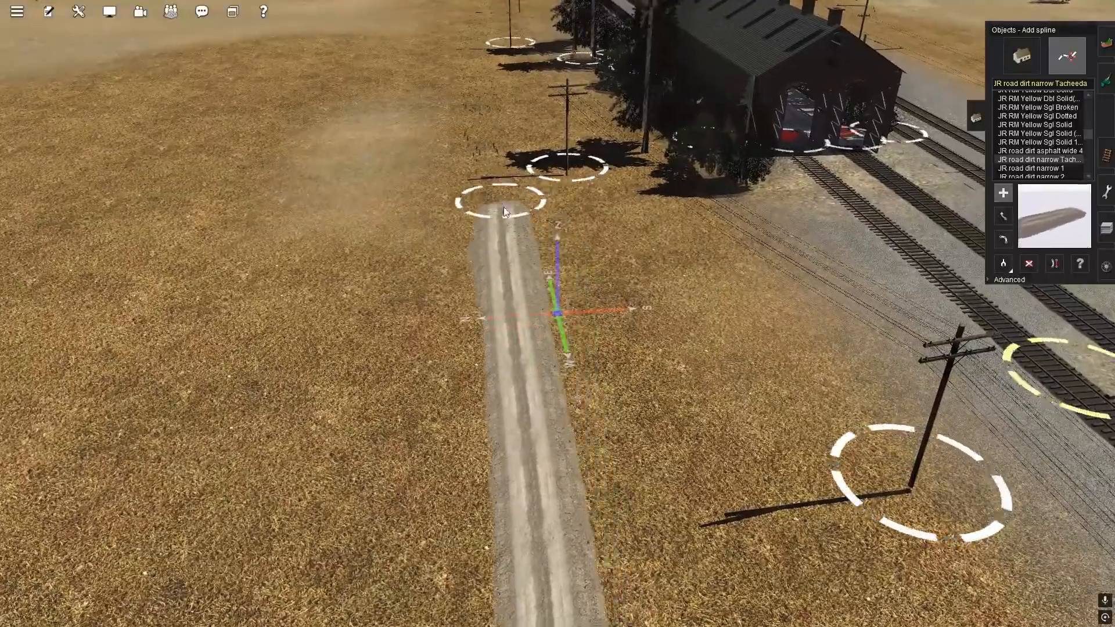
left_click(494, 175)
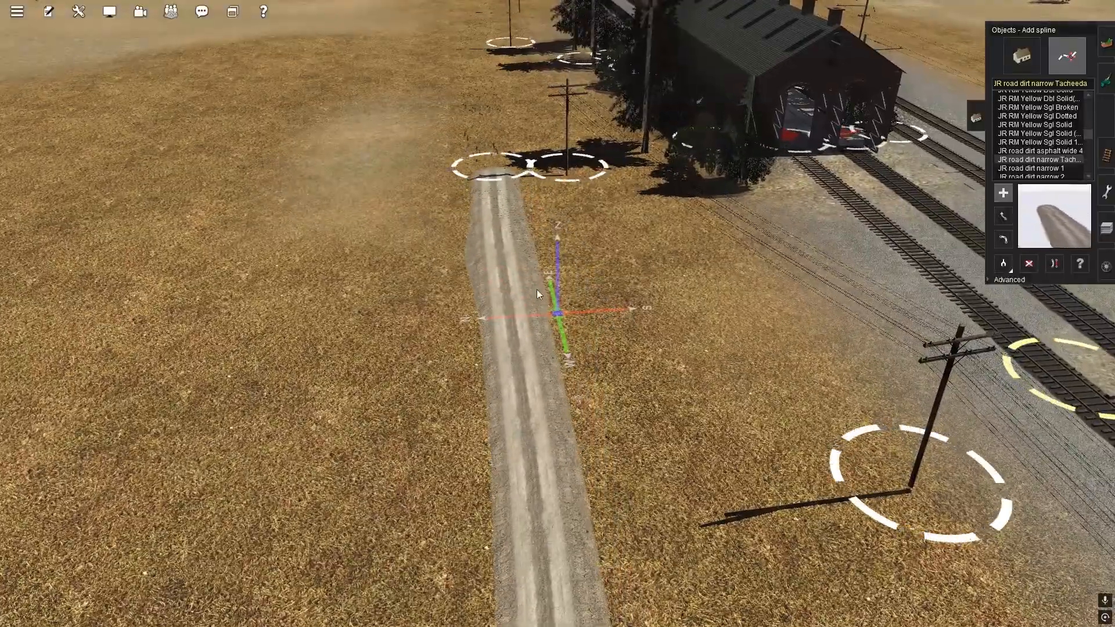
Flatten the terrain along the dirt road section just beyond the curved track crossing
mouse_move(546, 302)
right_mouse_down()
mouse_move(870, 417)
mouse_move(695, 303)
mouse_move(668, 193)
mouse_move(562, 176)
mouse_move(545, 318)
right_mouse_up()
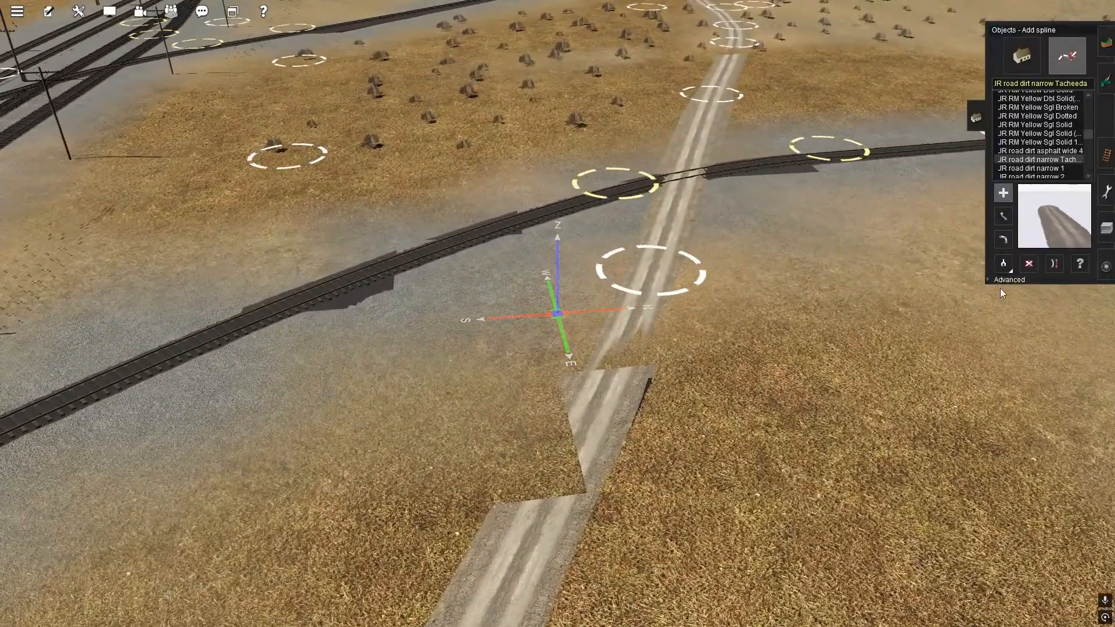
left_click(1008, 280)
left_click(1079, 301)
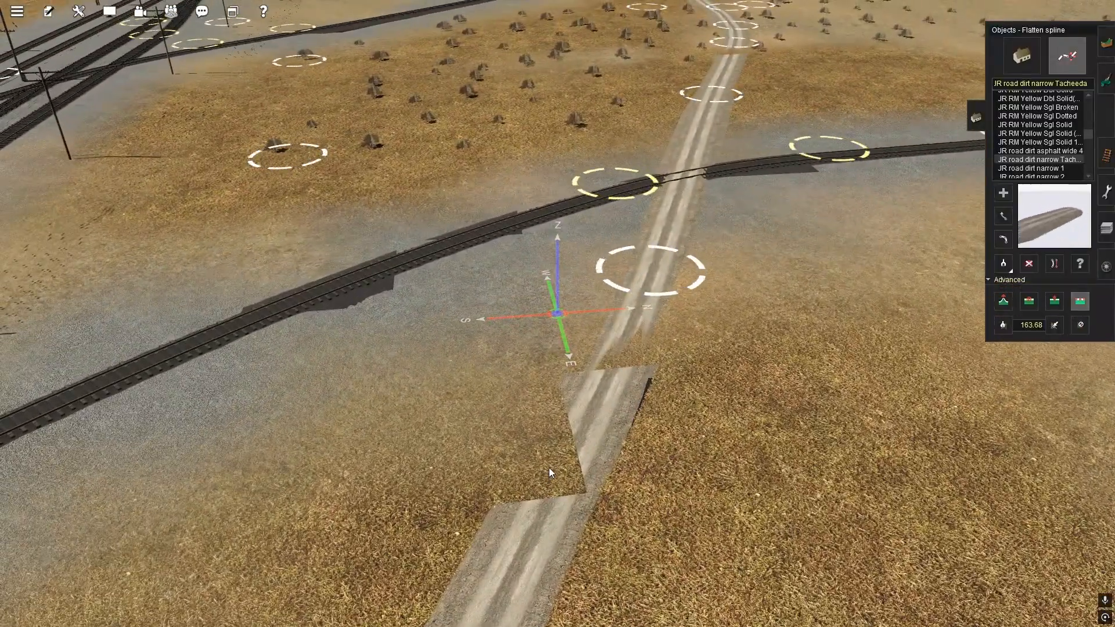
left_click(587, 415)
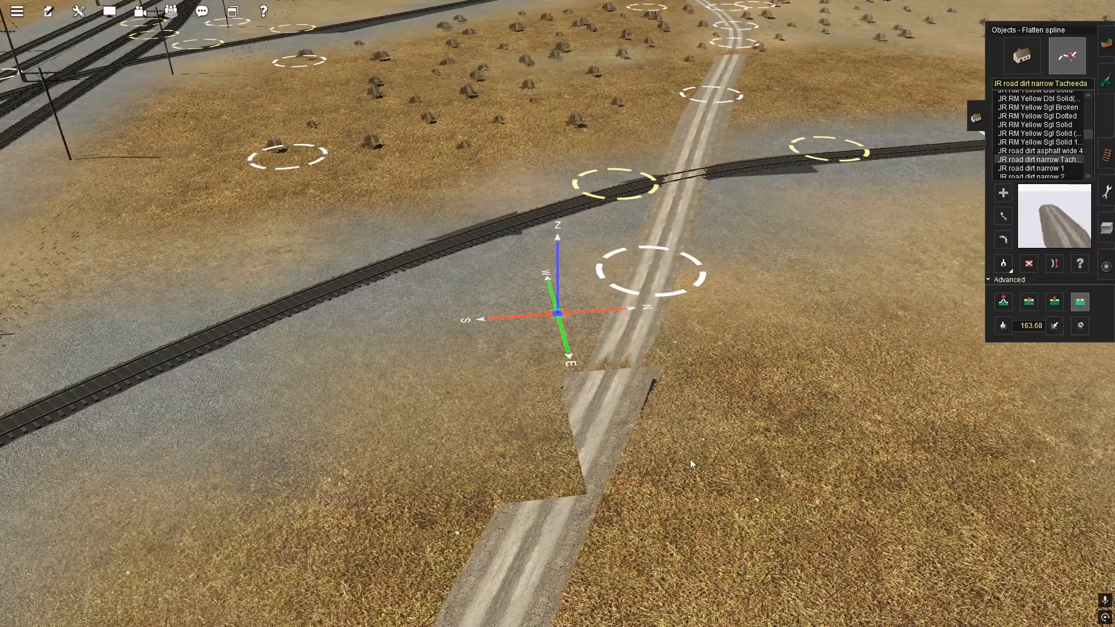
Paint gravel over the ground around the broken stretch of the dirt road beyond the crossing
left_click(1106, 41)
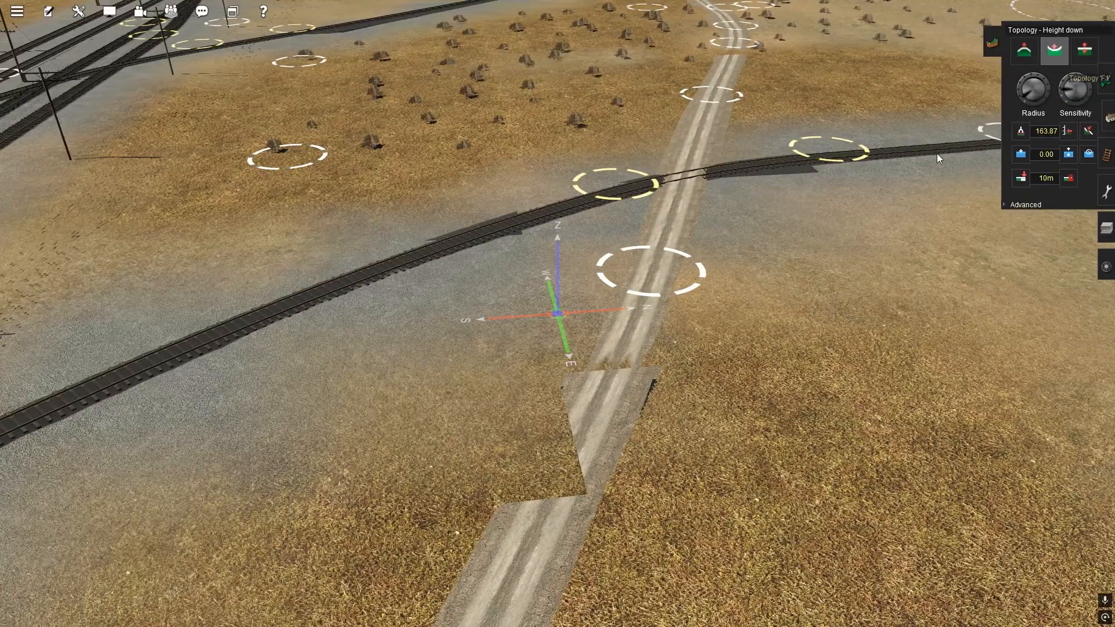
left_click(1106, 83)
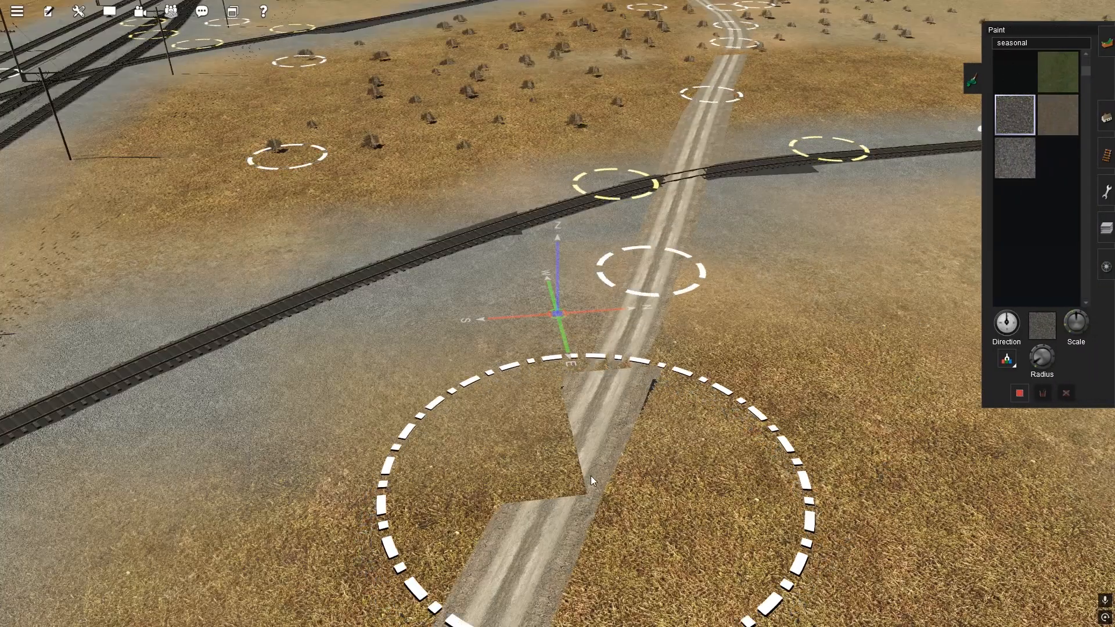
mouse_move(590, 476)
left_mouse_down()
mouse_move(562, 469)
mouse_move(522, 517)
left_mouse_up()
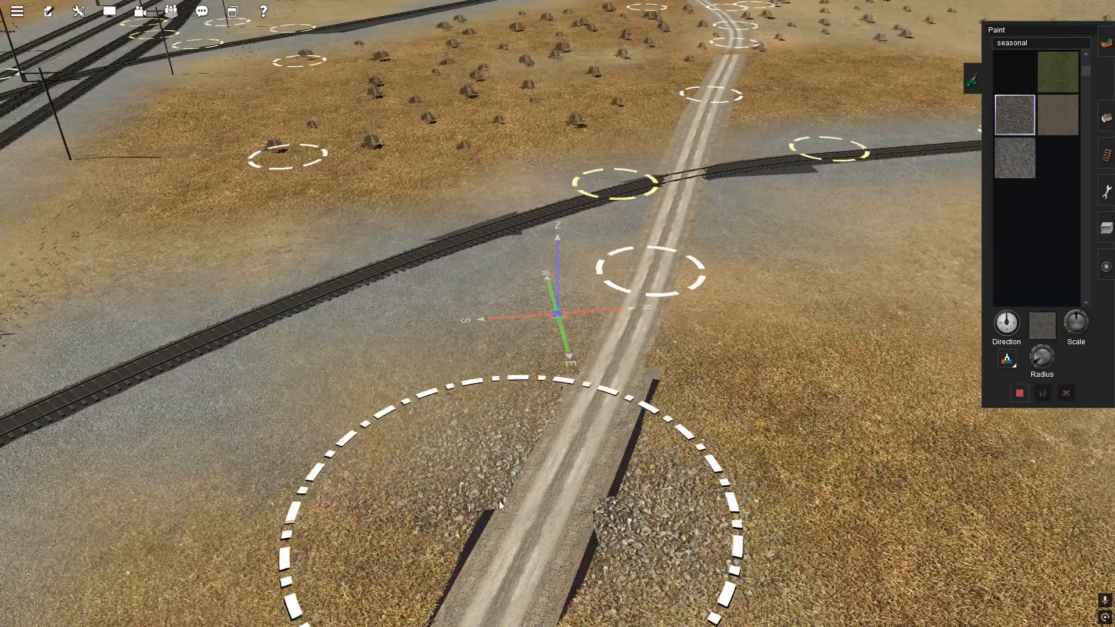
Paint a large gravel parking area at the dirt road's end beside the brick shed
right_click(498, 499)
key("Left")
right_click(341, 422)
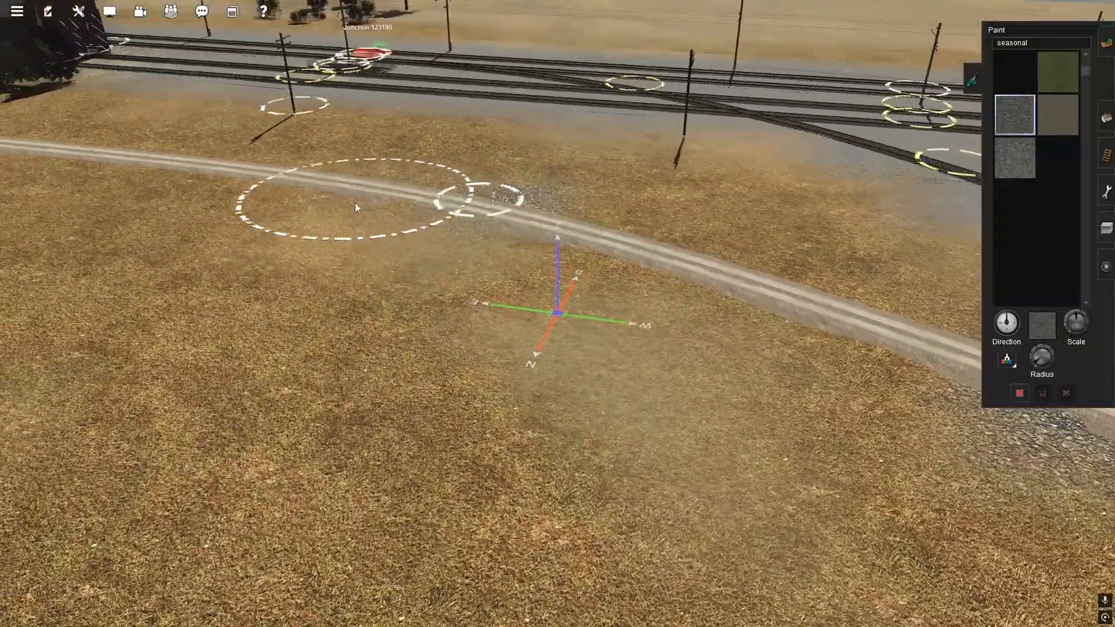
right_click(355, 203)
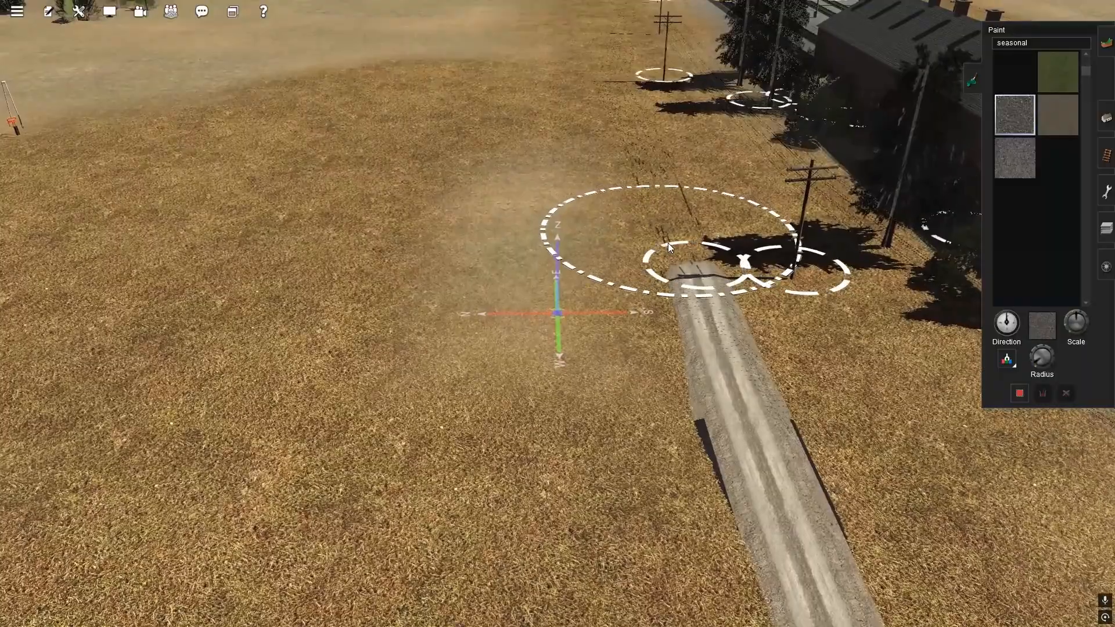
mouse_move(667, 243)
left_mouse_down()
mouse_move(670, 195)
mouse_move(654, 158)
mouse_move(683, 138)
mouse_move(717, 155)
mouse_move(696, 217)
mouse_move(611, 135)
mouse_move(593, 165)
mouse_move(612, 243)
left_mouse_up()
right_click_drag(612, 244, 988, 155)
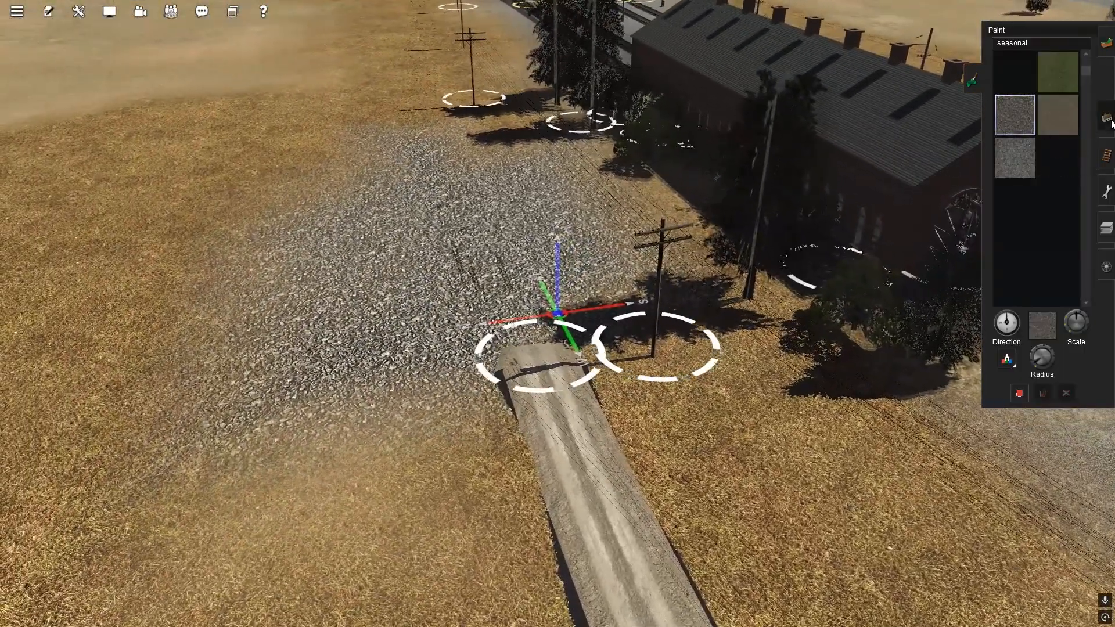
Search the objects for 1950 and place a red 1950 Chevy Pickup on the new gravel area beside the brick shed
left_click(1106, 118)
left_click(1019, 54)
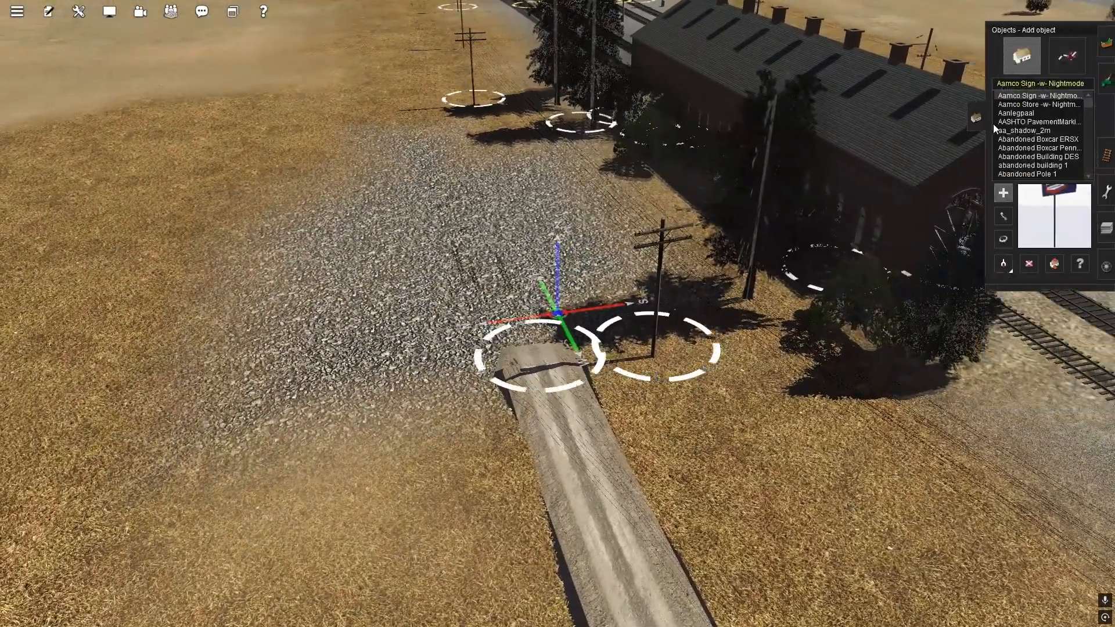
left_click(1064, 84)
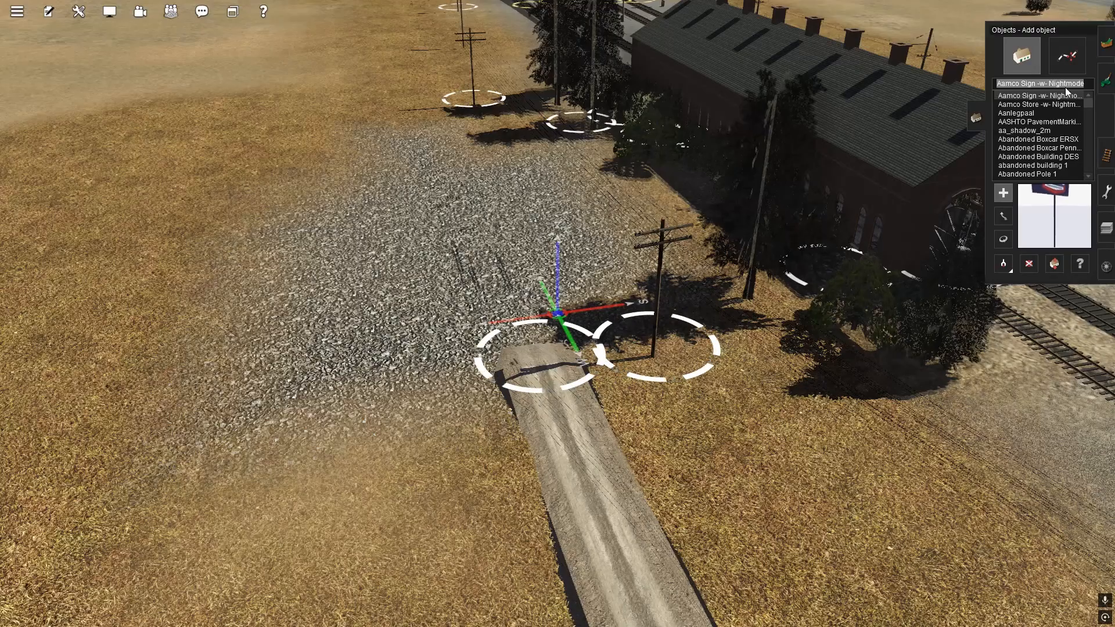
type("1950")
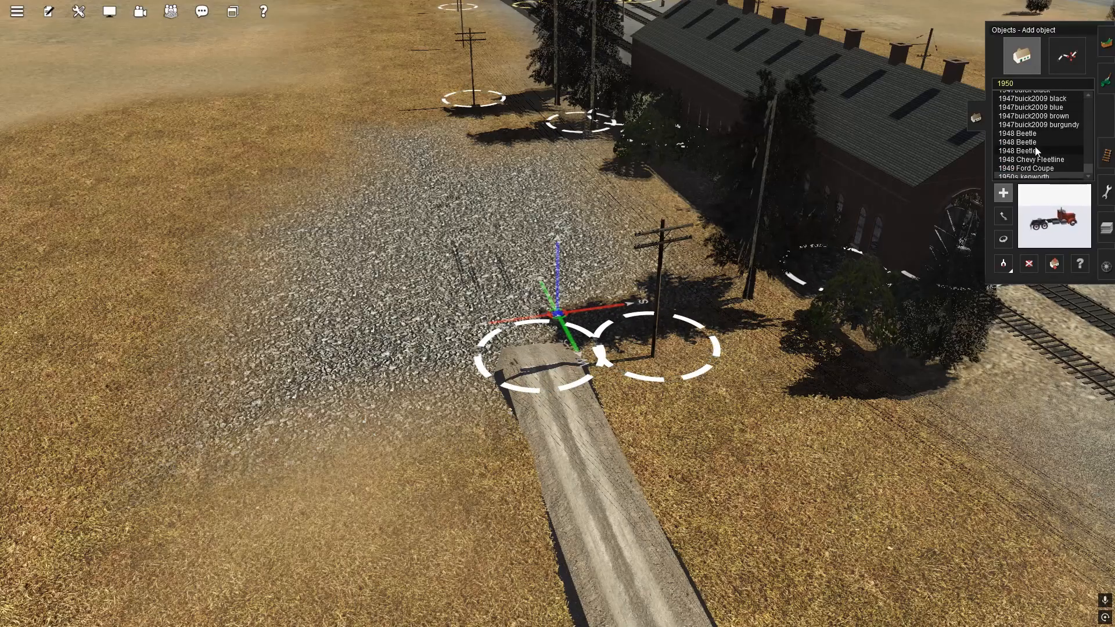
scroll(1046, 157, "down", 5)
scroll(1048, 169, "down", 3)
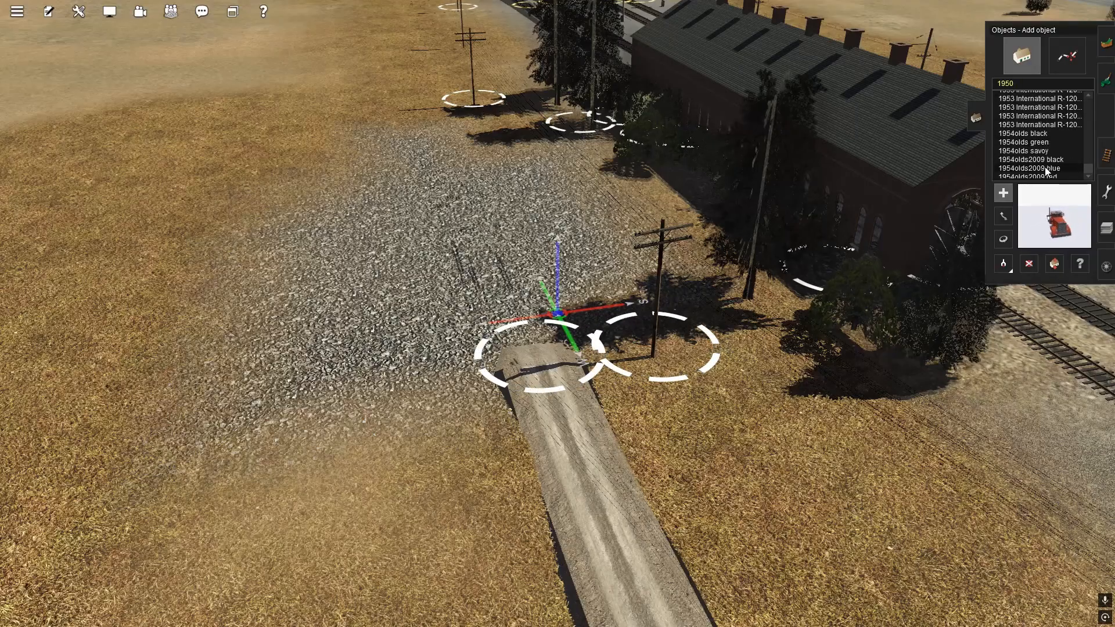
scroll(1045, 166, "up", 3)
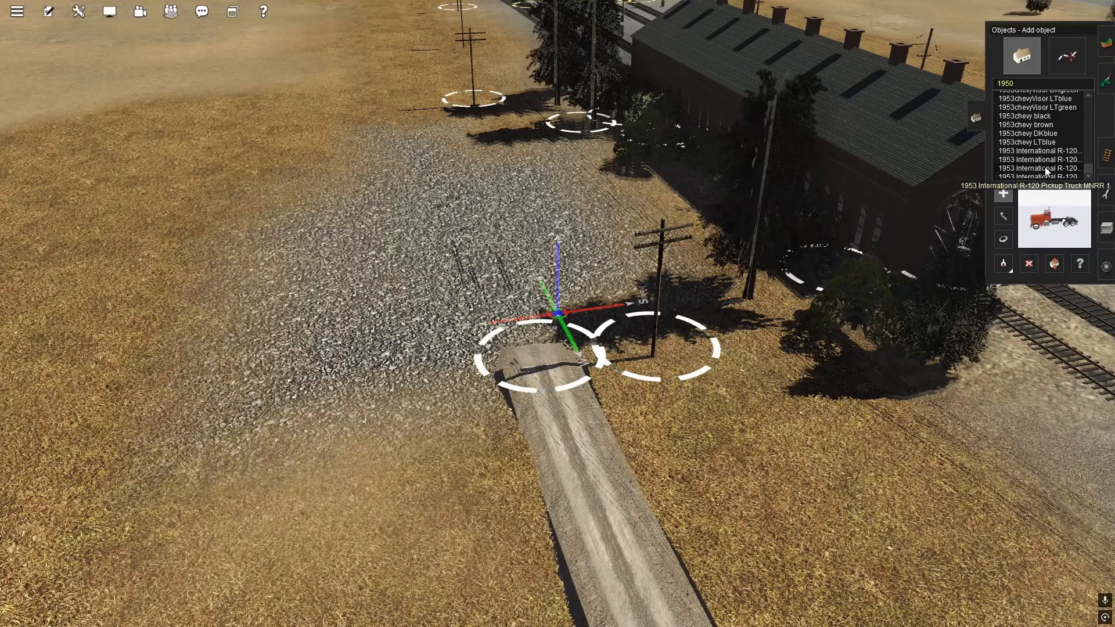
scroll(1046, 169, "up", 1)
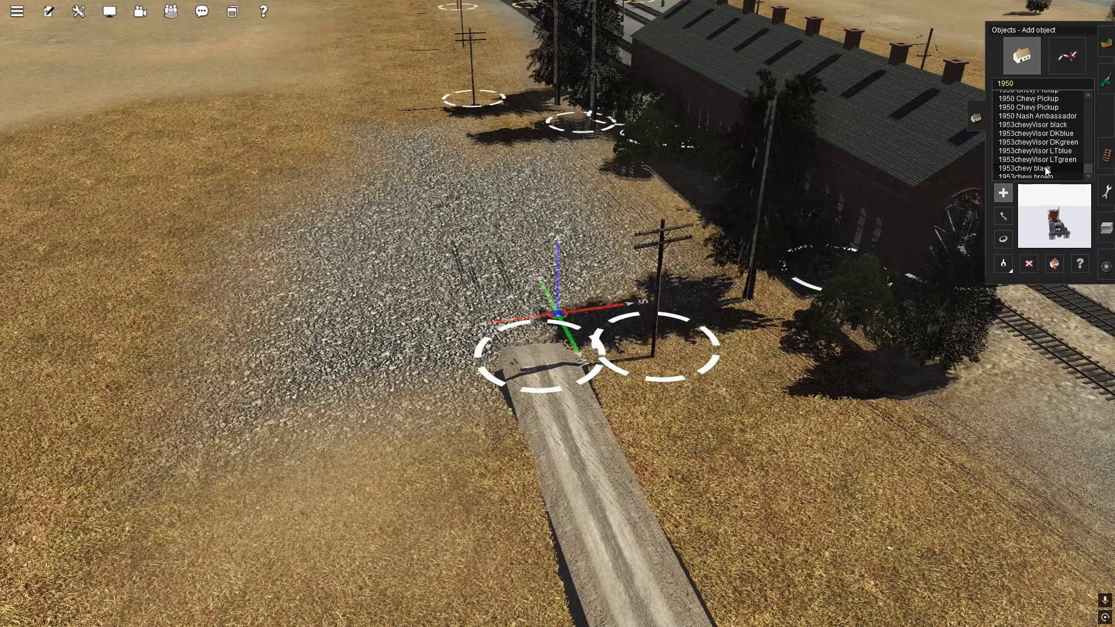
left_click(1023, 109)
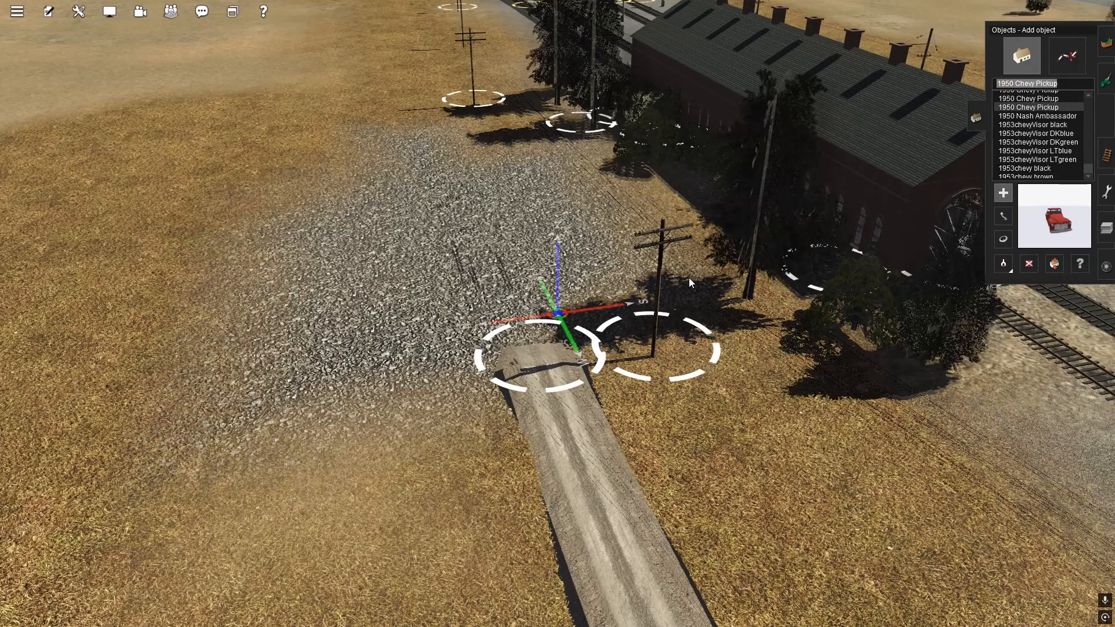
left_click(575, 208)
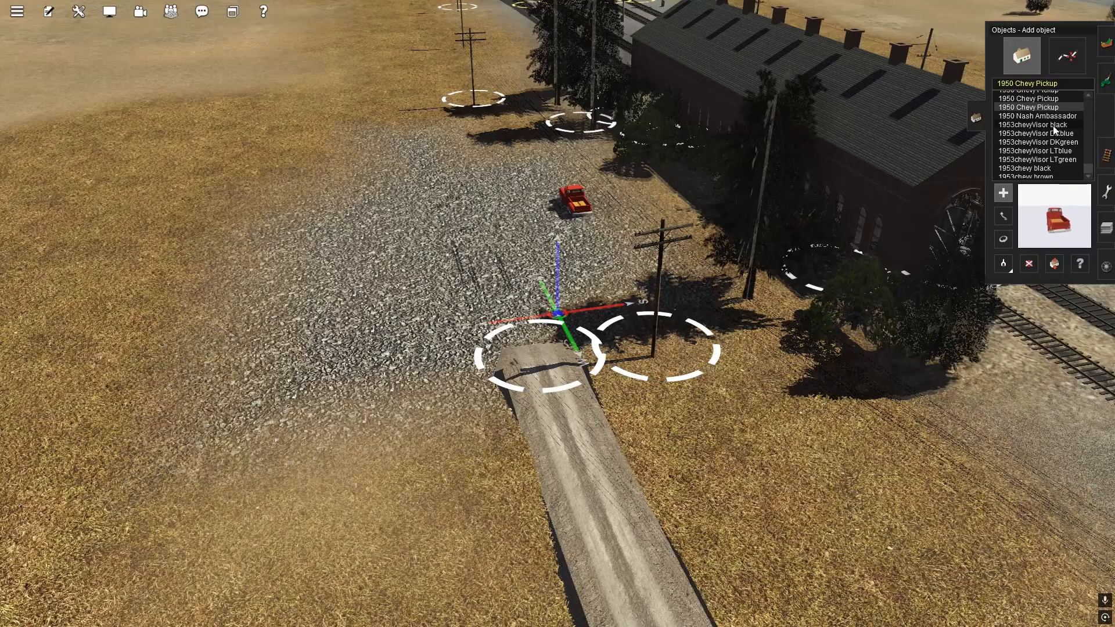
Place a 1950 Nash Ambassador at the far end of the gravel area and rotate the red pickup slightly
scroll(1039, 136, "up", 1)
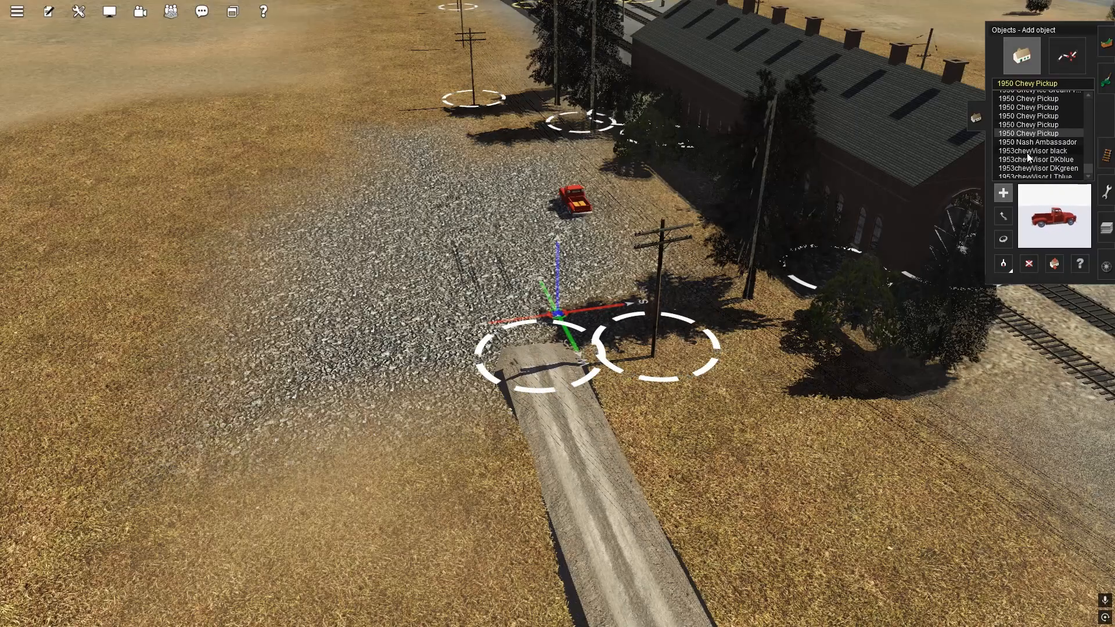
left_click(1038, 142)
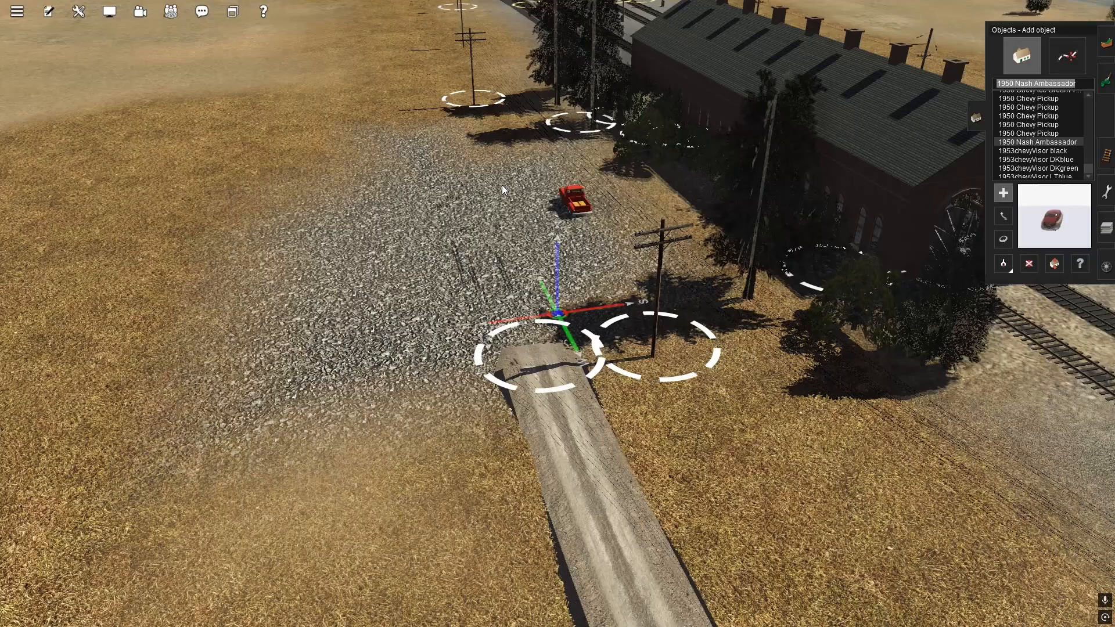
left_click(520, 143)
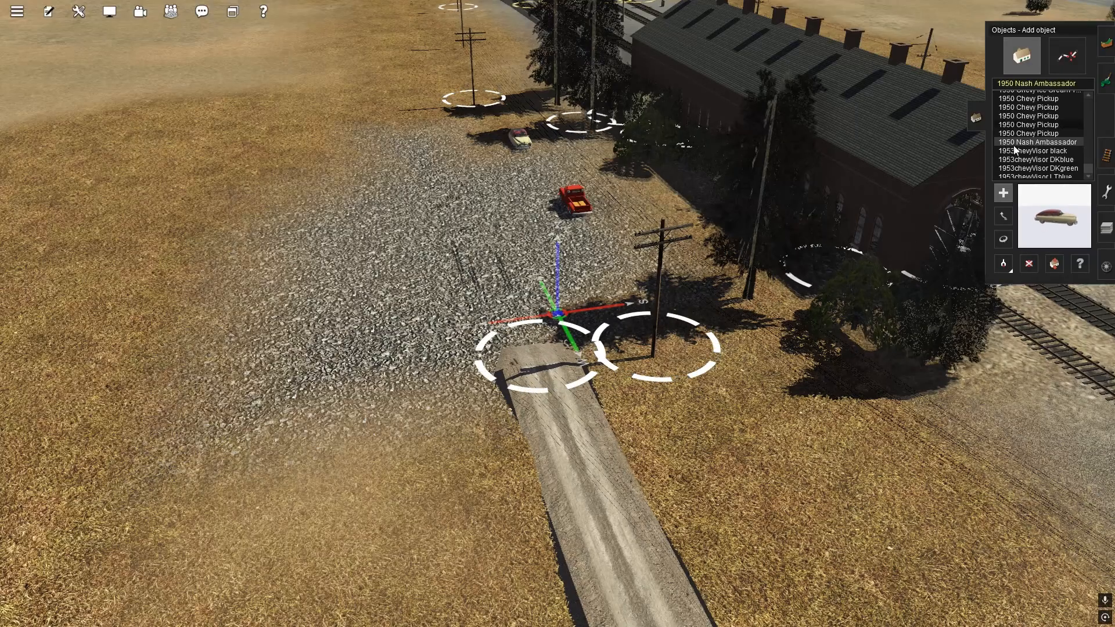
left_click(1003, 239)
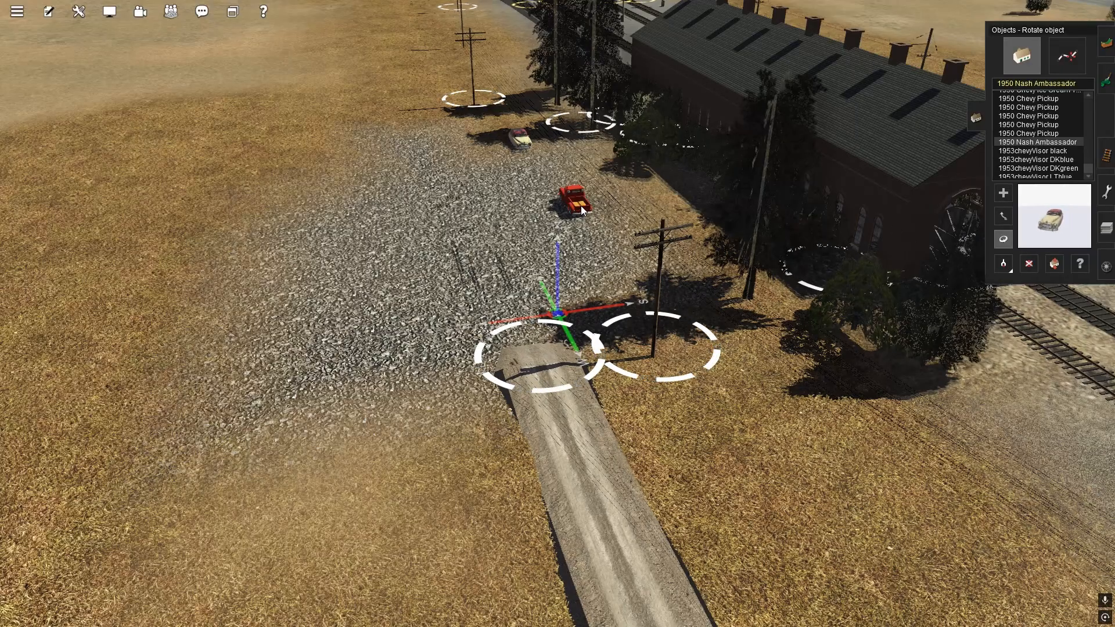
left_click_drag(573, 200, 581, 220)
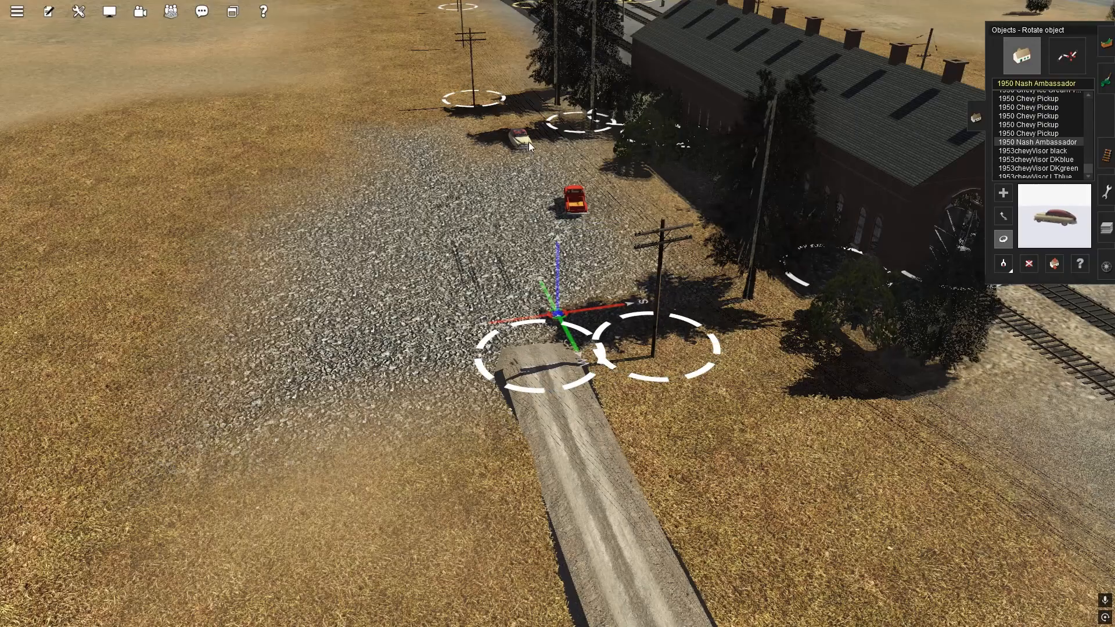
Place a green 1950 Chevy Pickup between the Nash and the red pickup and rotate it to about 95 degrees
left_click(1045, 109)
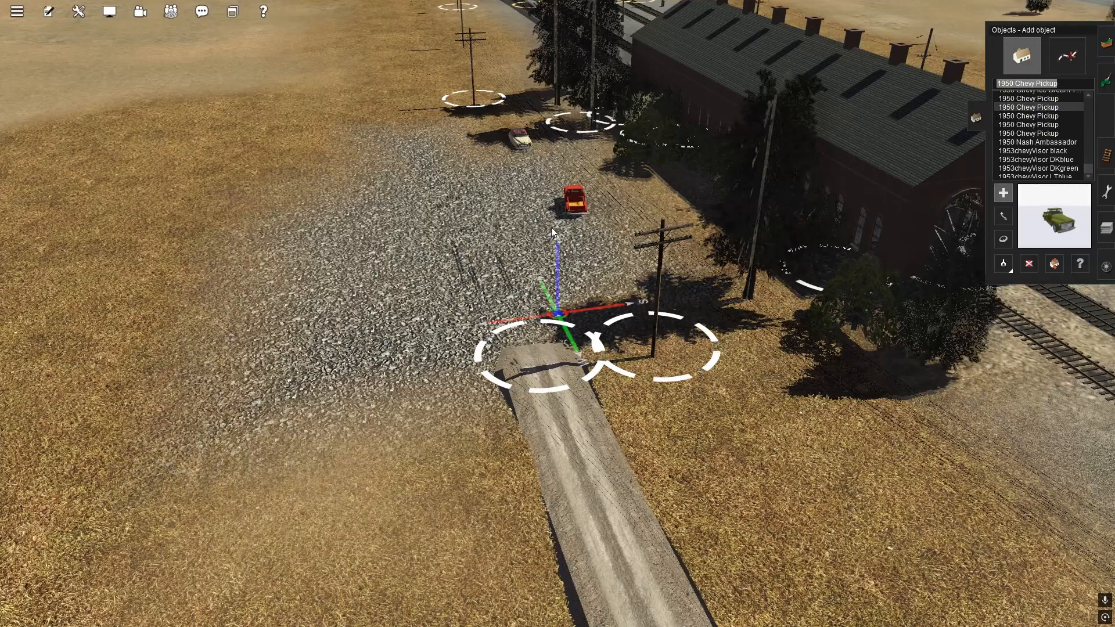
left_click(549, 171)
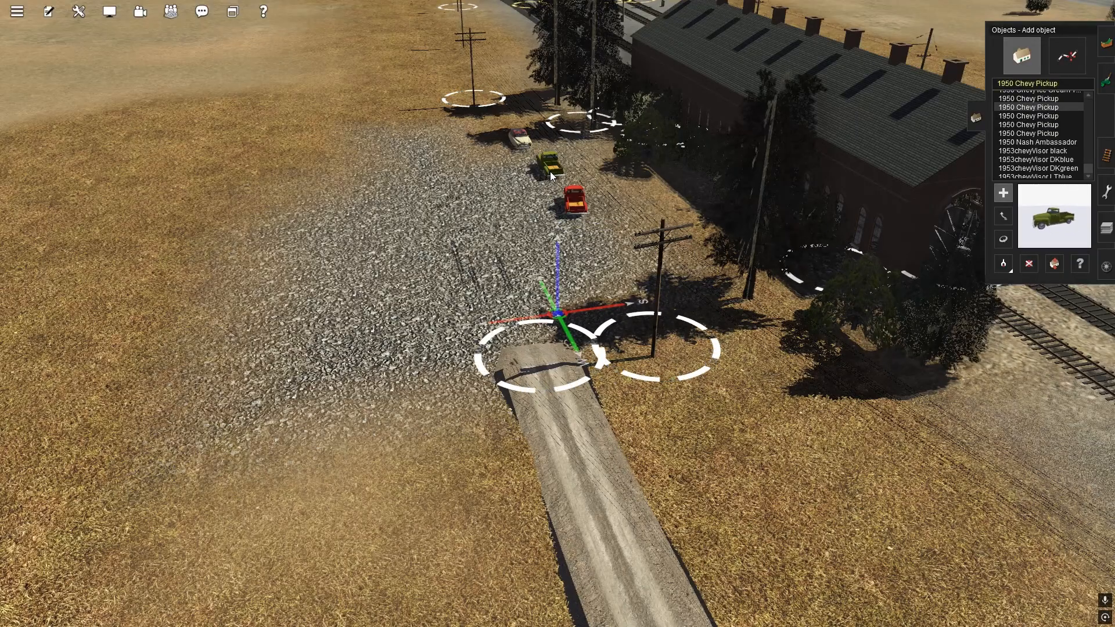
left_click(1004, 238)
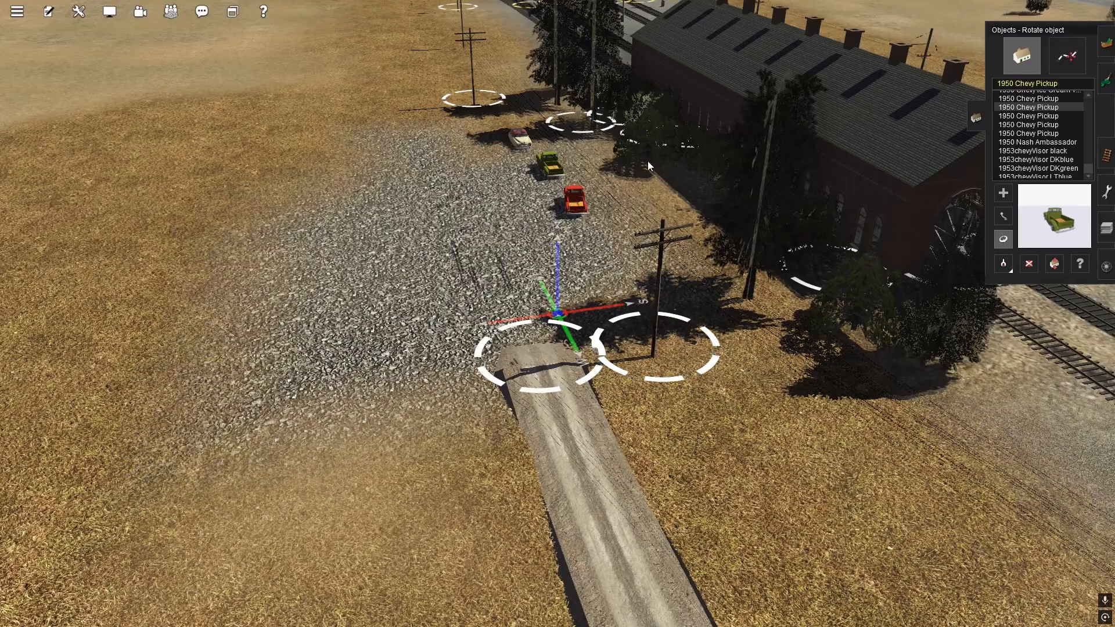
left_click_drag(549, 166, 584, 181)
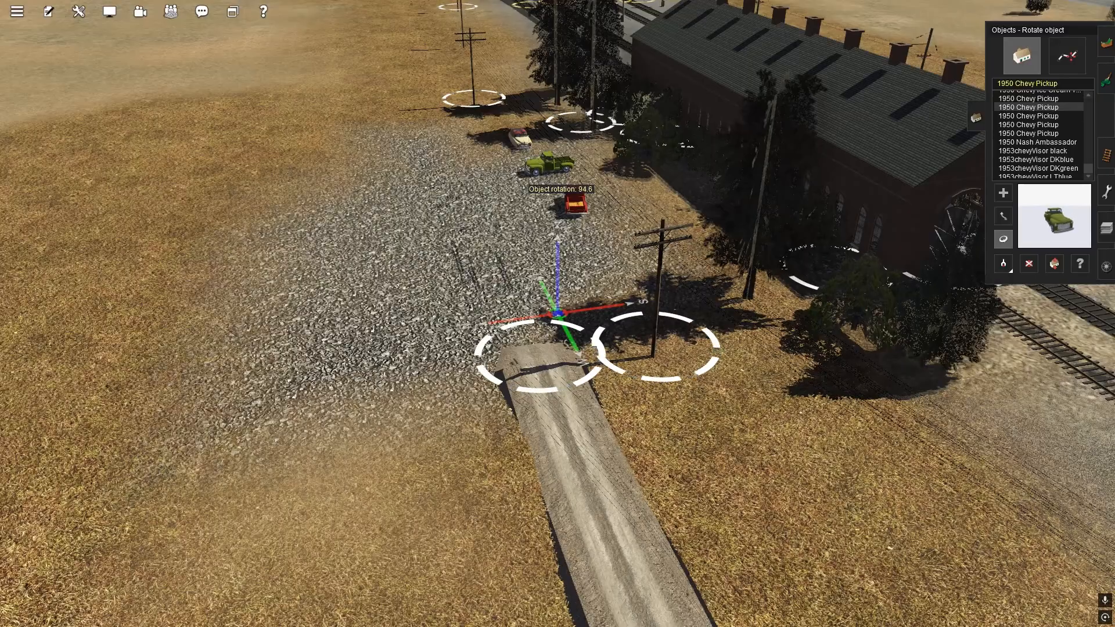
Add a cream 1950 Chevy Pickup, rotate it parallel to the green pickup and move it close alongside
right_click_drag(622, 284, 755, 301)
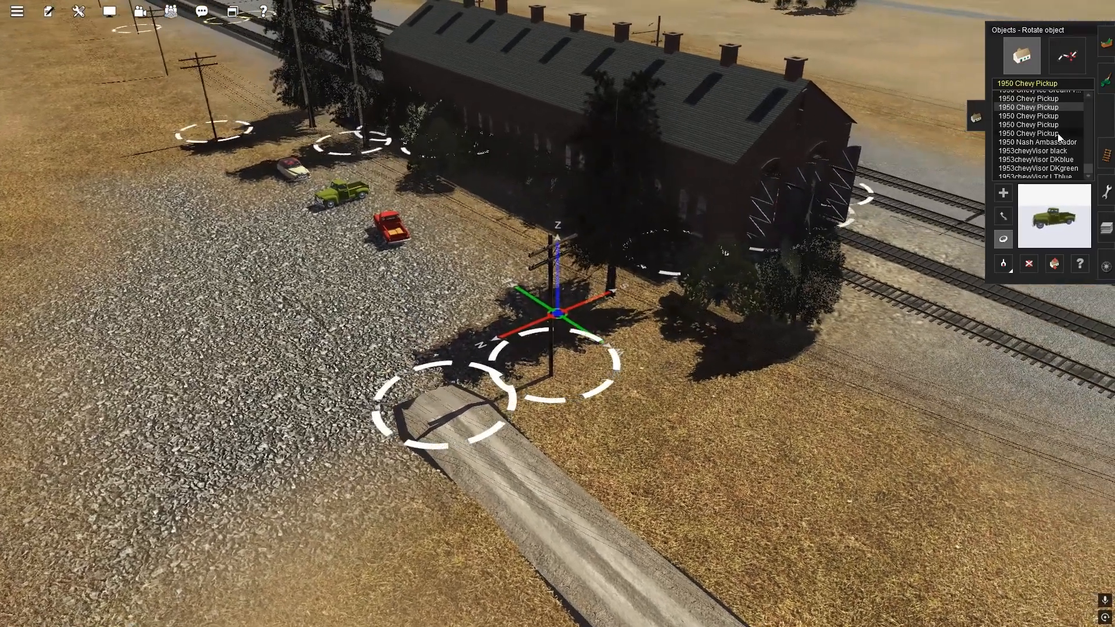
left_click(1052, 98)
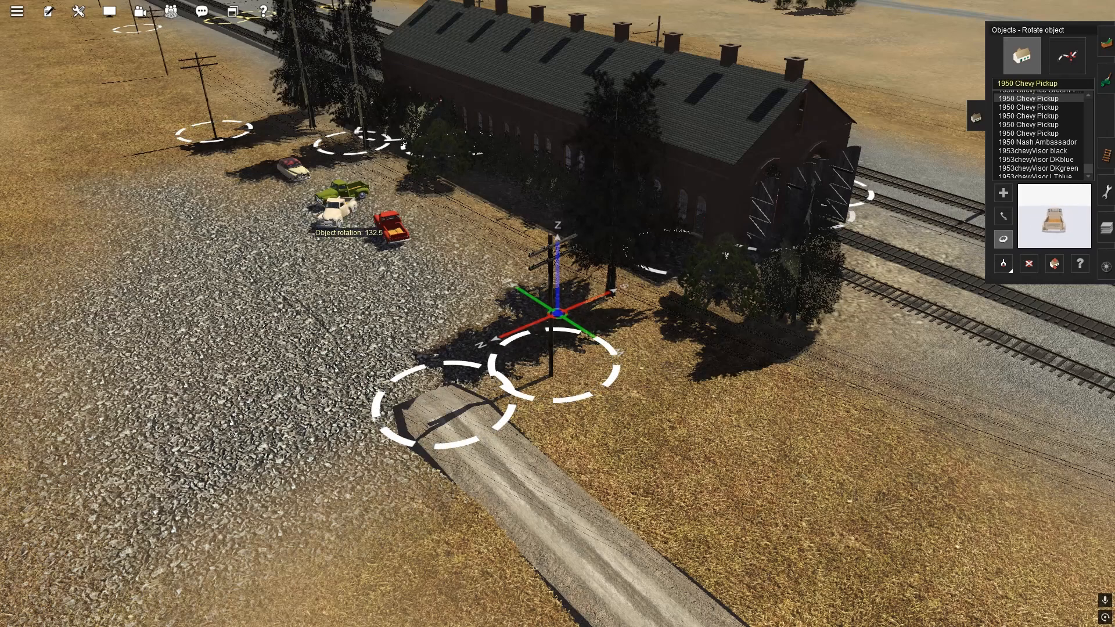
left_click_drag(348, 233, 350, 232)
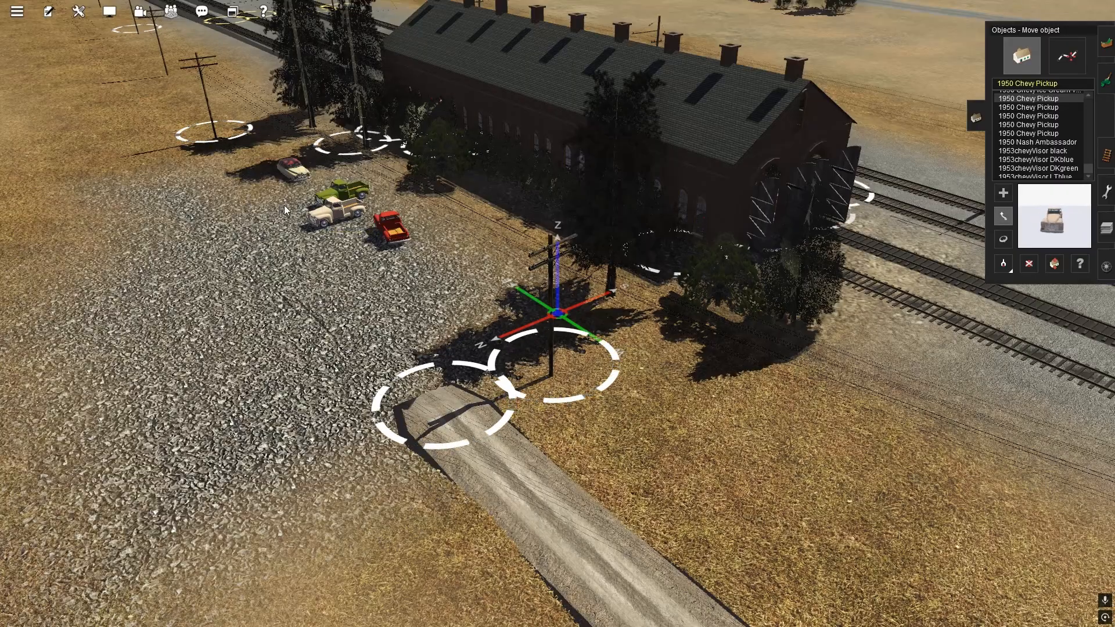
left_click_drag(334, 220, 356, 211)
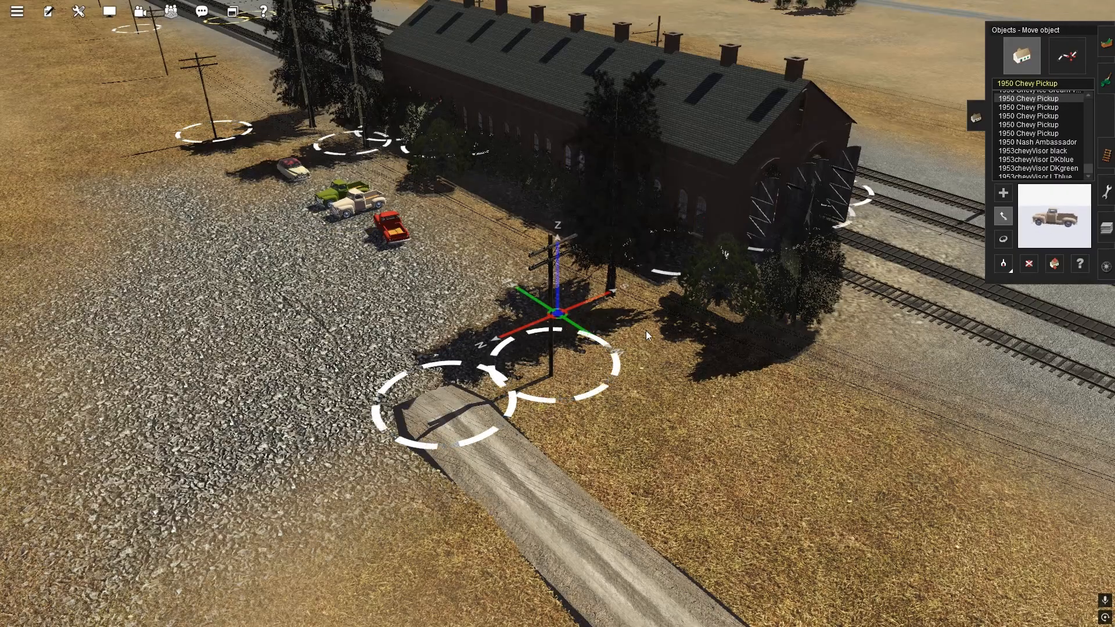
Place Crossing Boards SG Old between the rails where the dirt road crosses the curved track and shift them along the track
key("Left")
right_click_drag(646, 331, 584, 145)
key("Left")
right_click(517, 127)
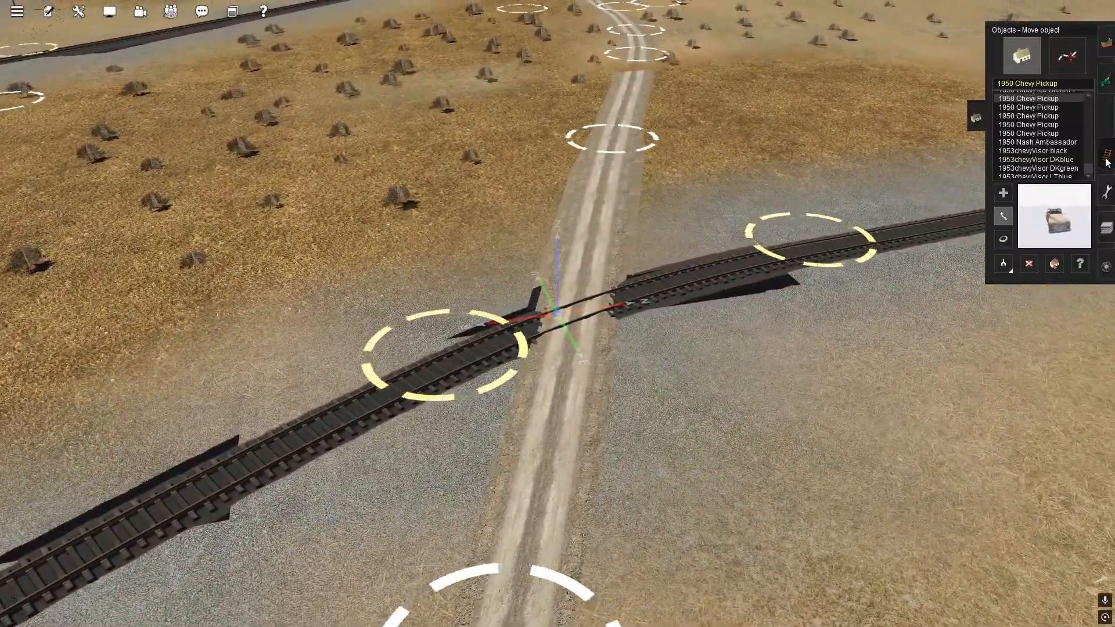
left_click(1106, 156)
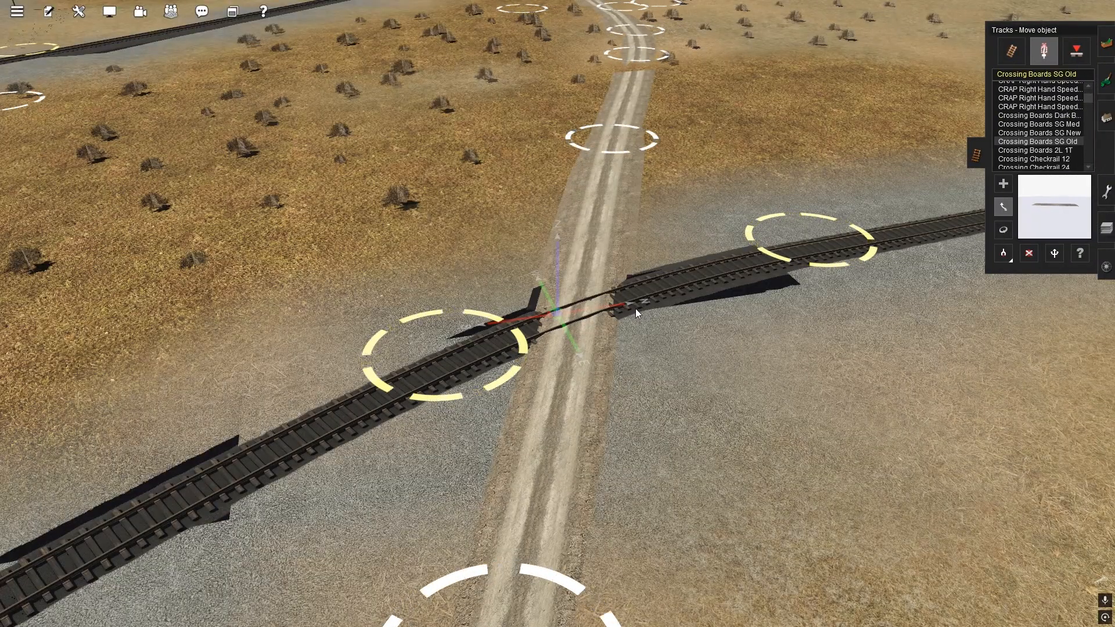
left_click(586, 313)
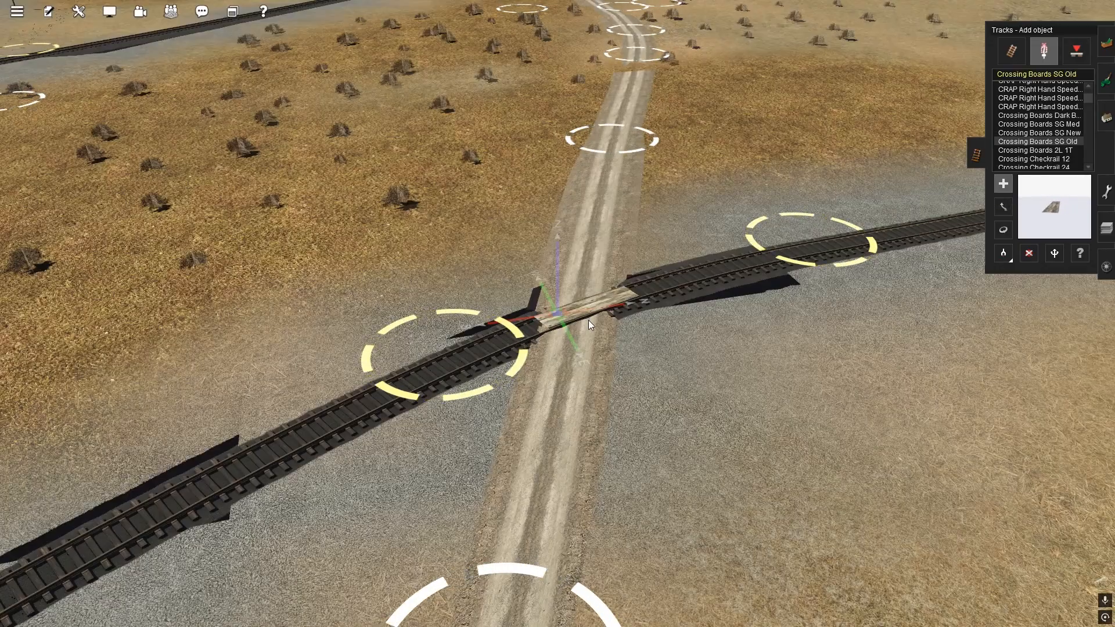
right_click_drag(663, 321, 532, 325)
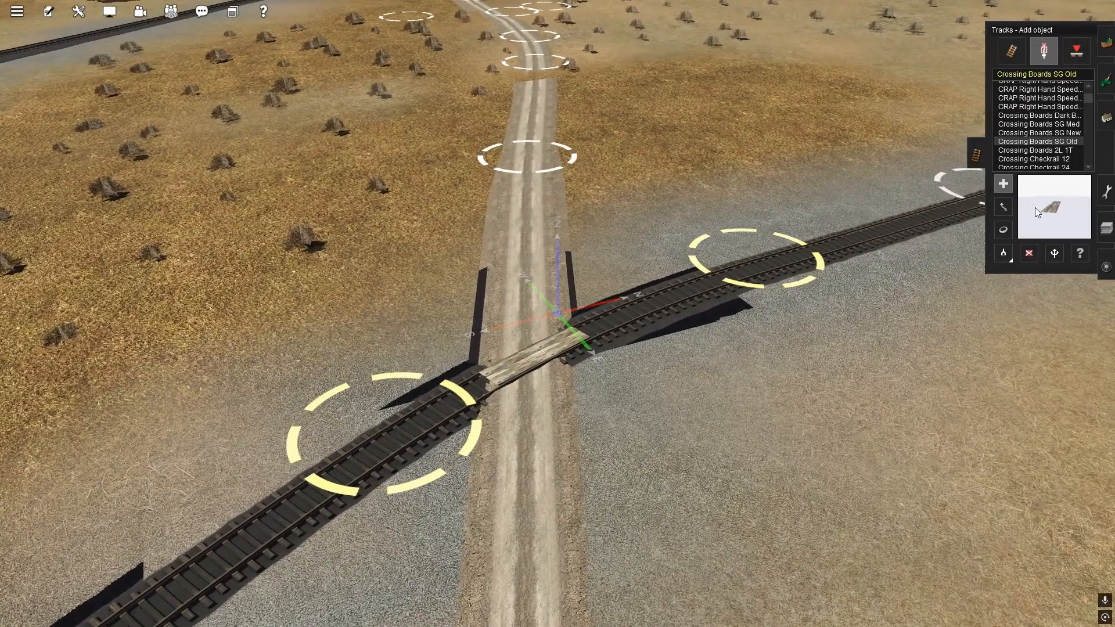
left_click_drag(553, 351, 566, 347)
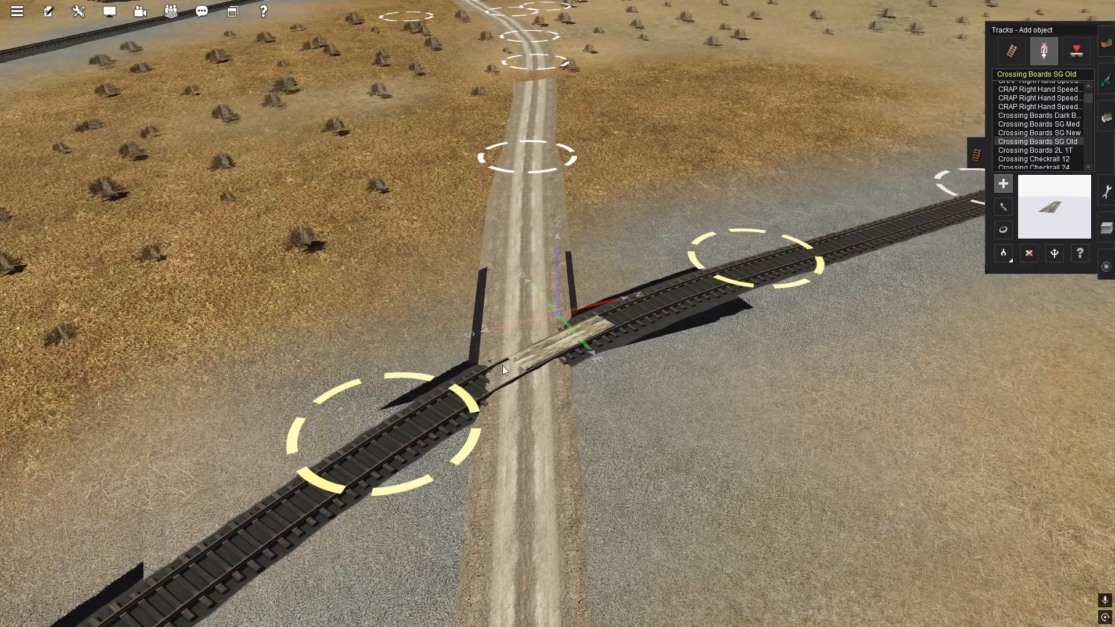
Paint gravel over the ground along the dirt road from the broken stretch back toward the curved track crossing
right_click_drag(490, 378, 573, 255)
key("Left")
right_click(445, 256)
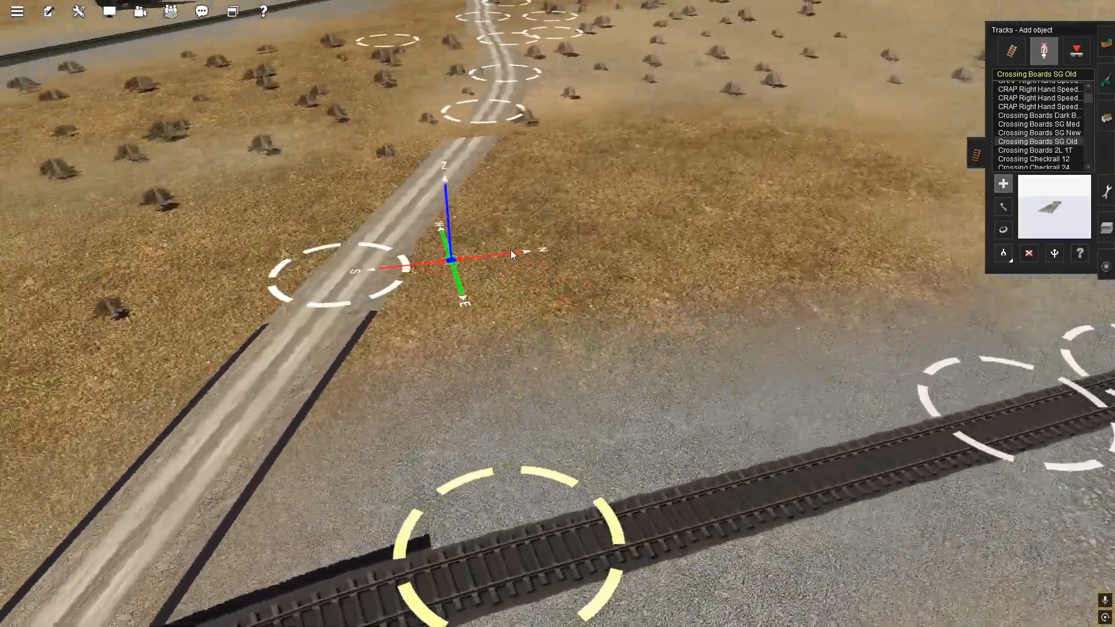
right_click(533, 245)
right_click(536, 245)
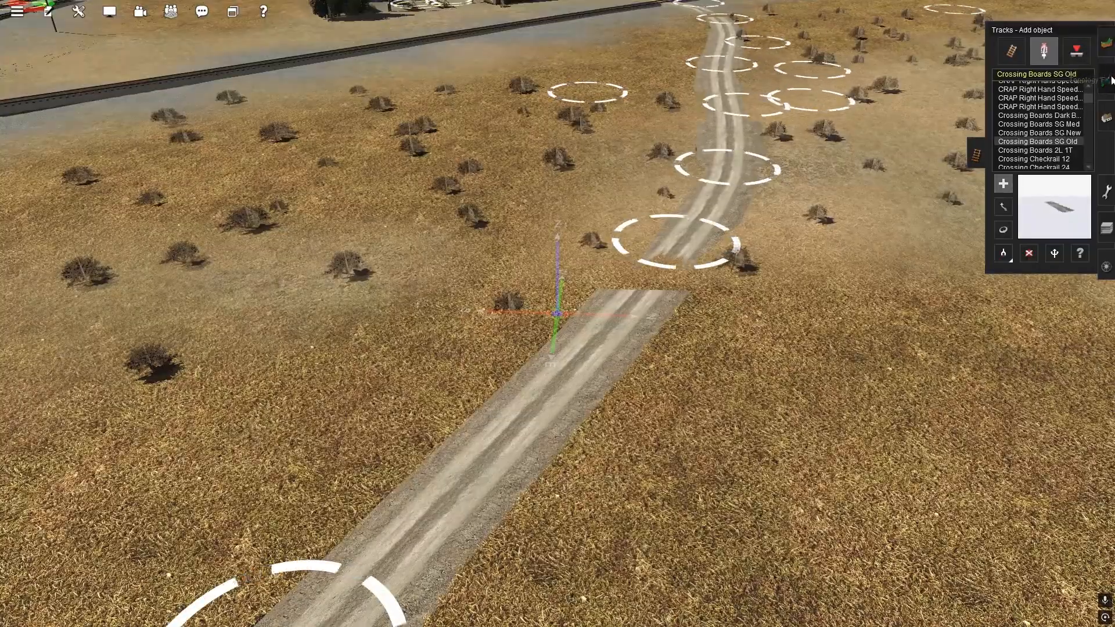
left_click(1107, 80)
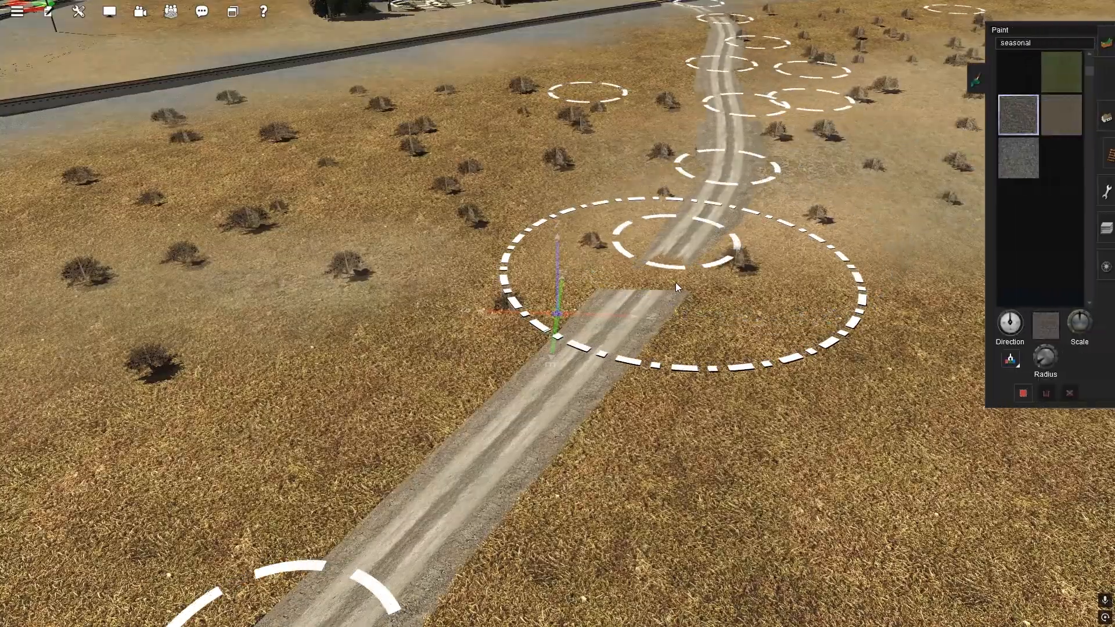
mouse_move(674, 282)
left_mouse_down()
mouse_move(649, 277)
mouse_move(560, 401)
left_mouse_up()
left_click(560, 402)
right_click(421, 366)
key("Left")
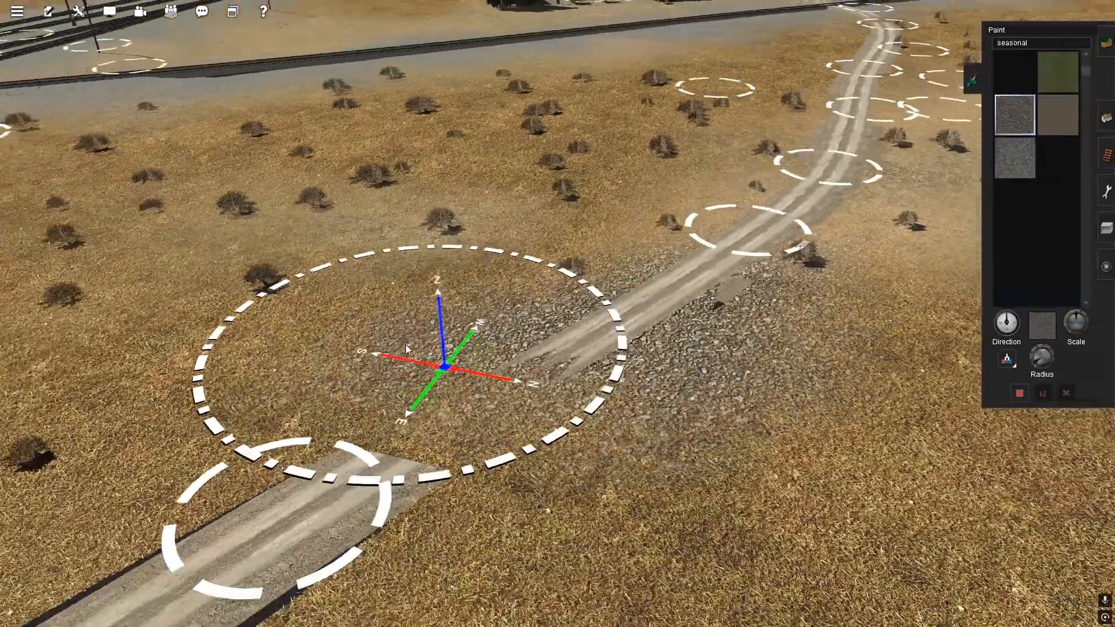
left_click(454, 375)
key("Left")
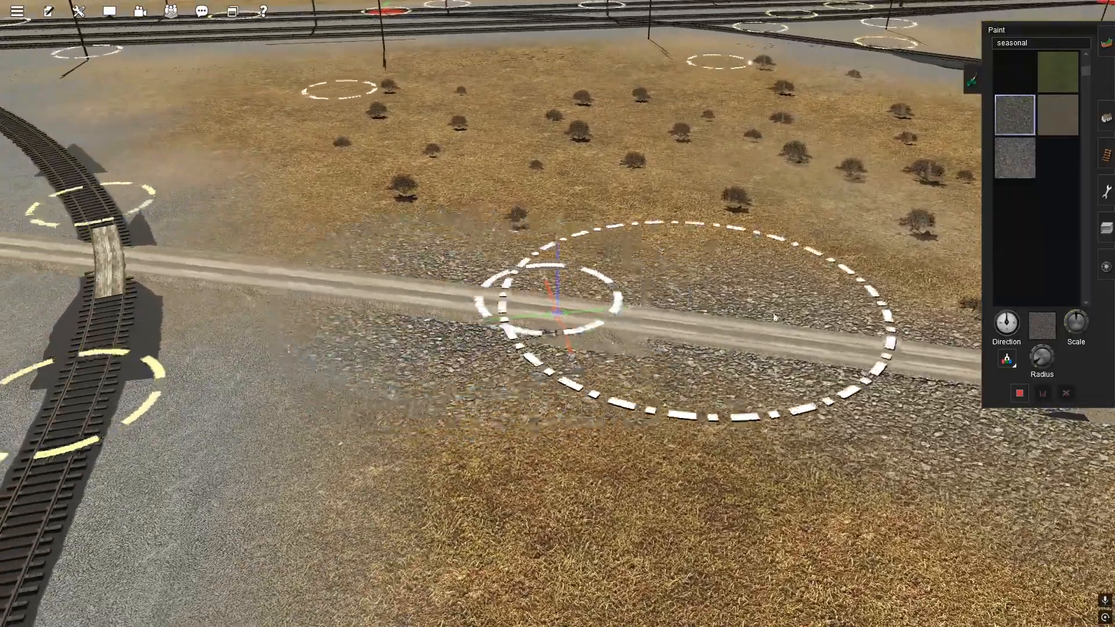
Straighten the dirt road spline section leading up to the bend before the crossing near the station buildings
right_click(694, 293)
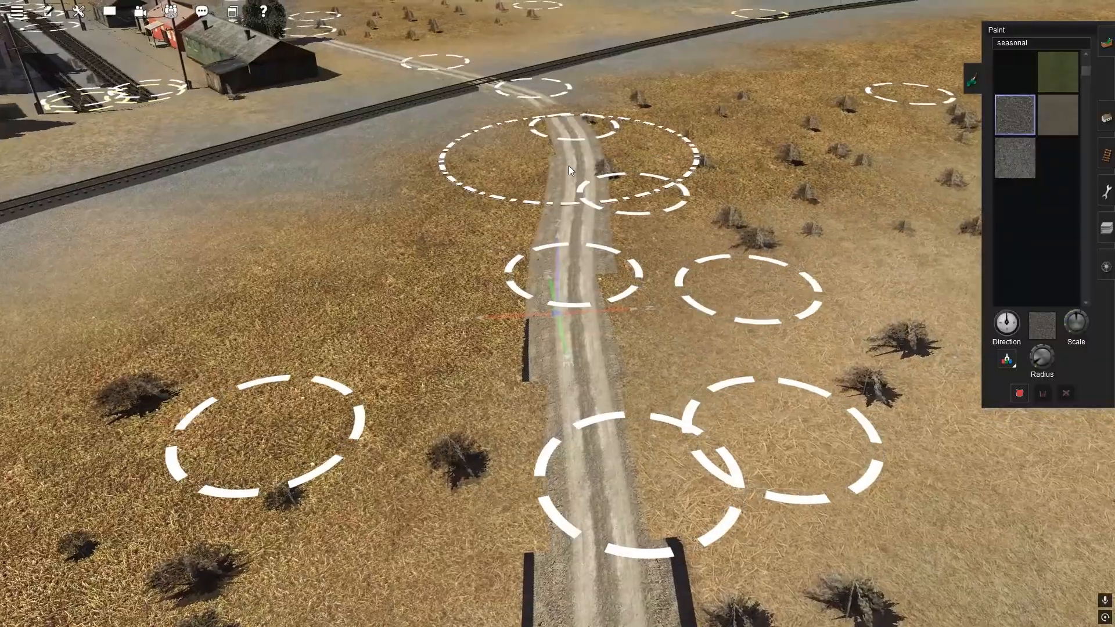
right_click(567, 166)
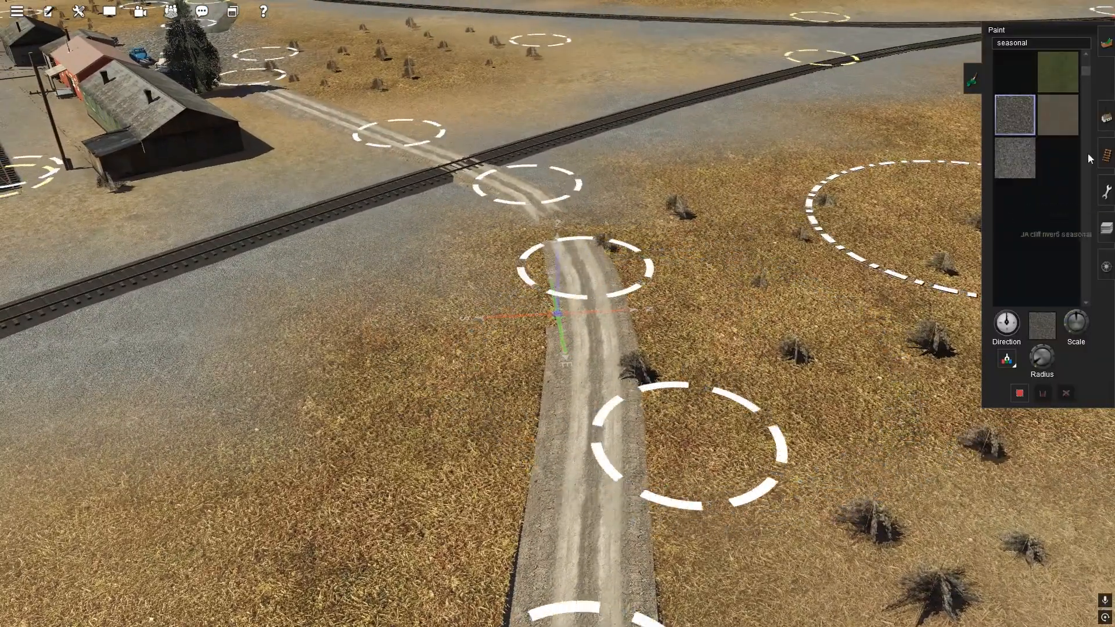
left_click(1106, 118)
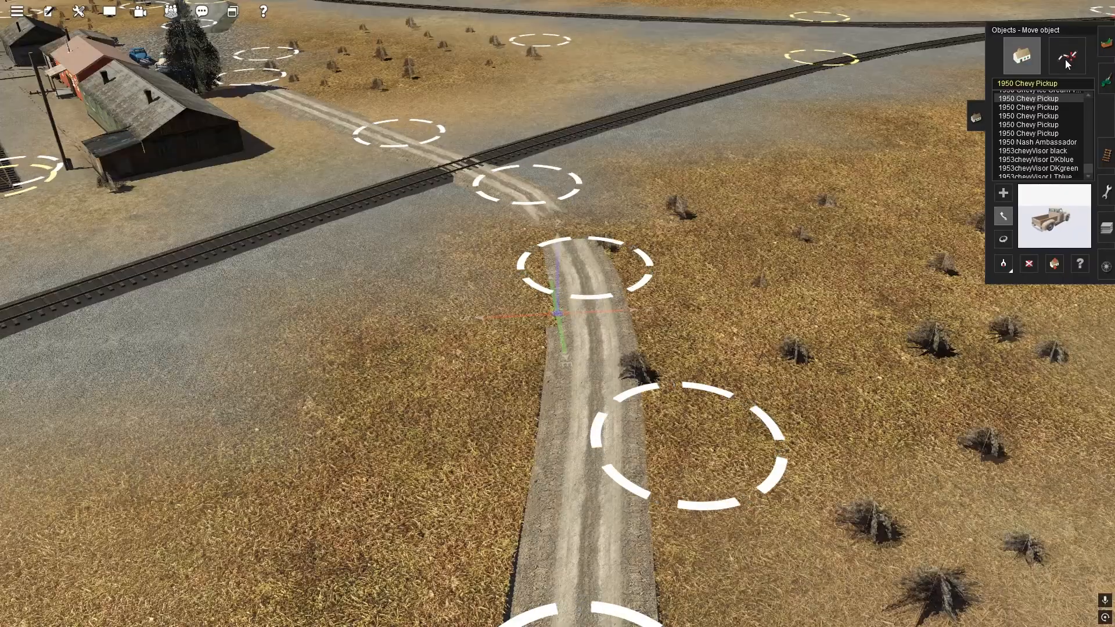
left_click(1065, 59)
left_click(1055, 264)
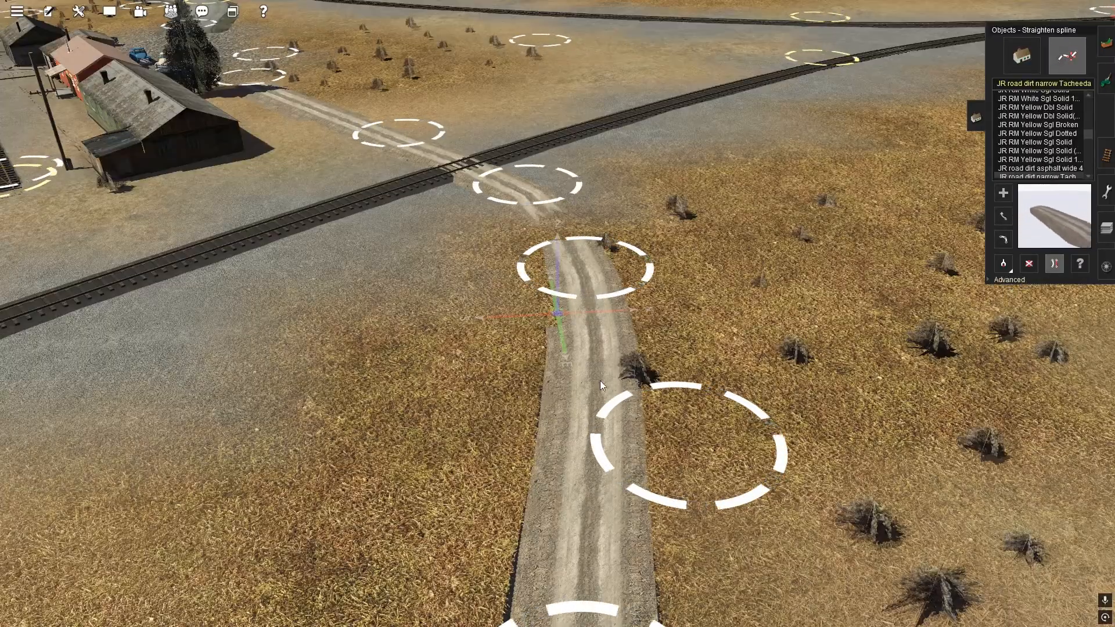
left_click(573, 399)
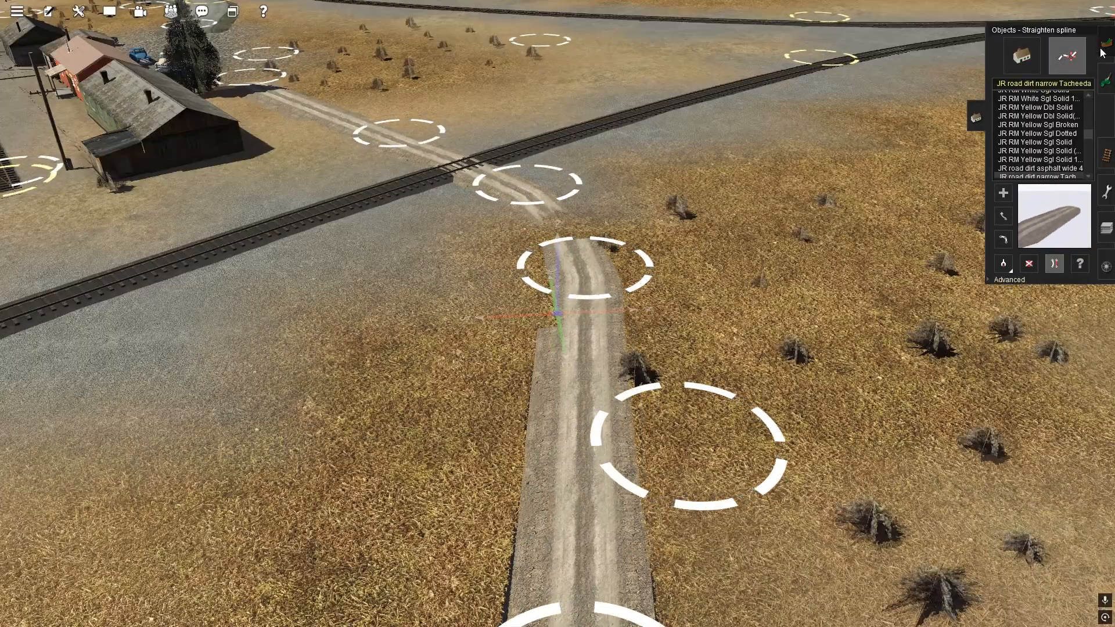
Paint gravel along both sides of the straightened dirt road and around its bend near the station crossing
key("F2")
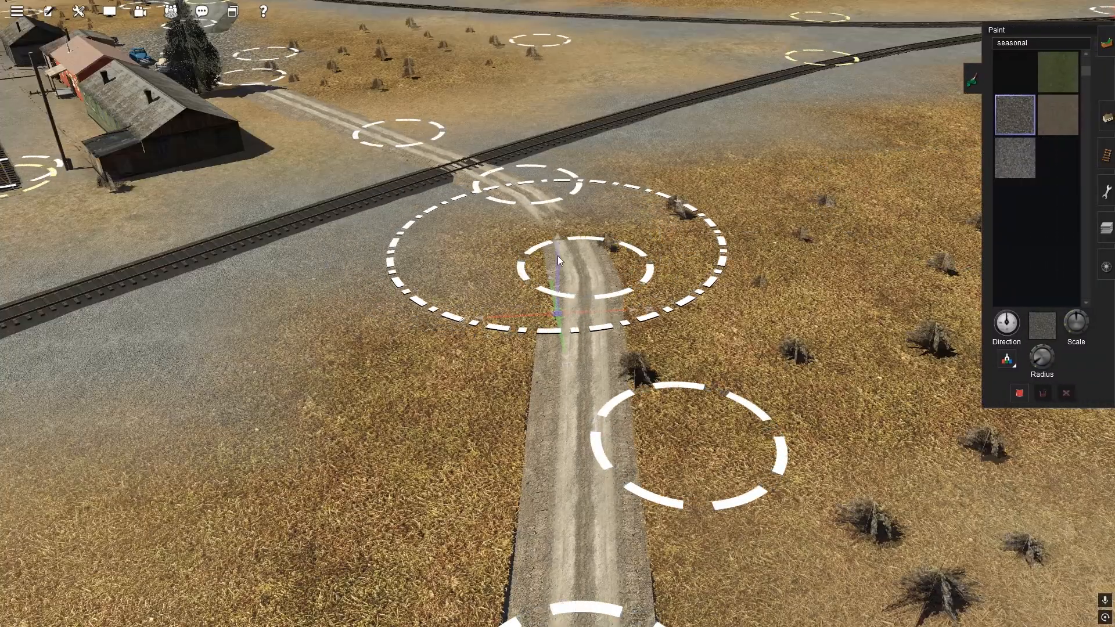
right_click(570, 473)
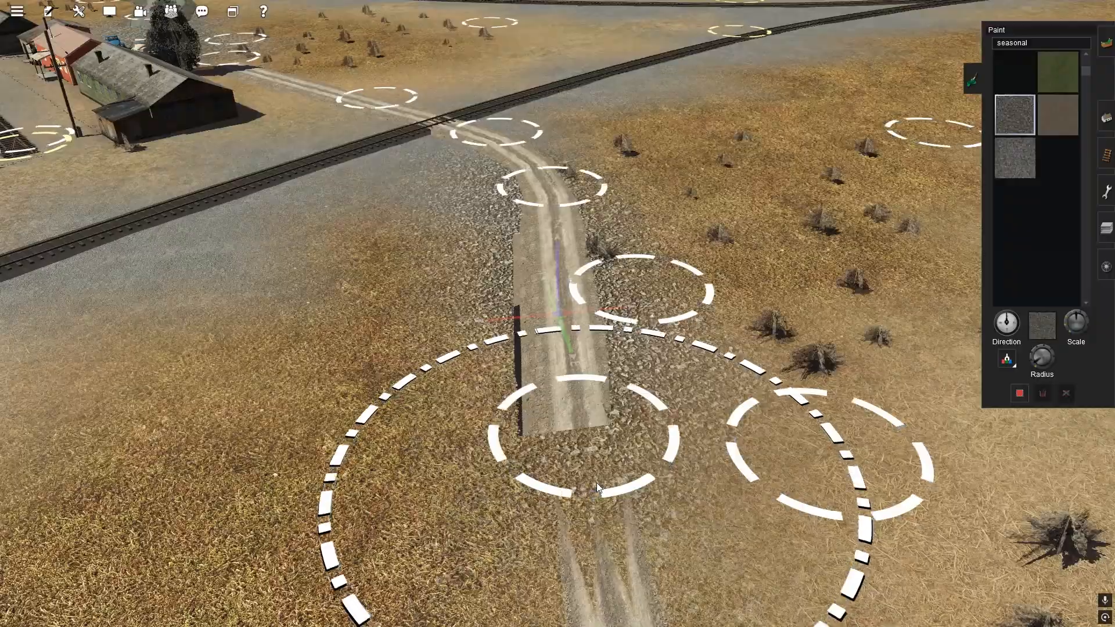
right_click(571, 457)
scroll(582, 343, "down", 3)
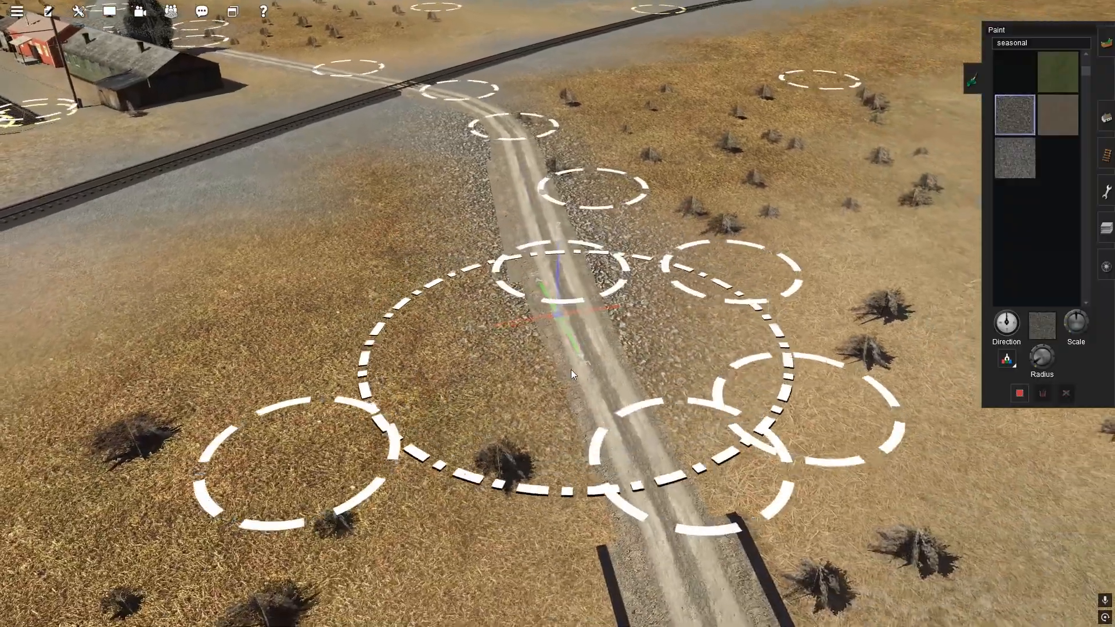
right_click(507, 211)
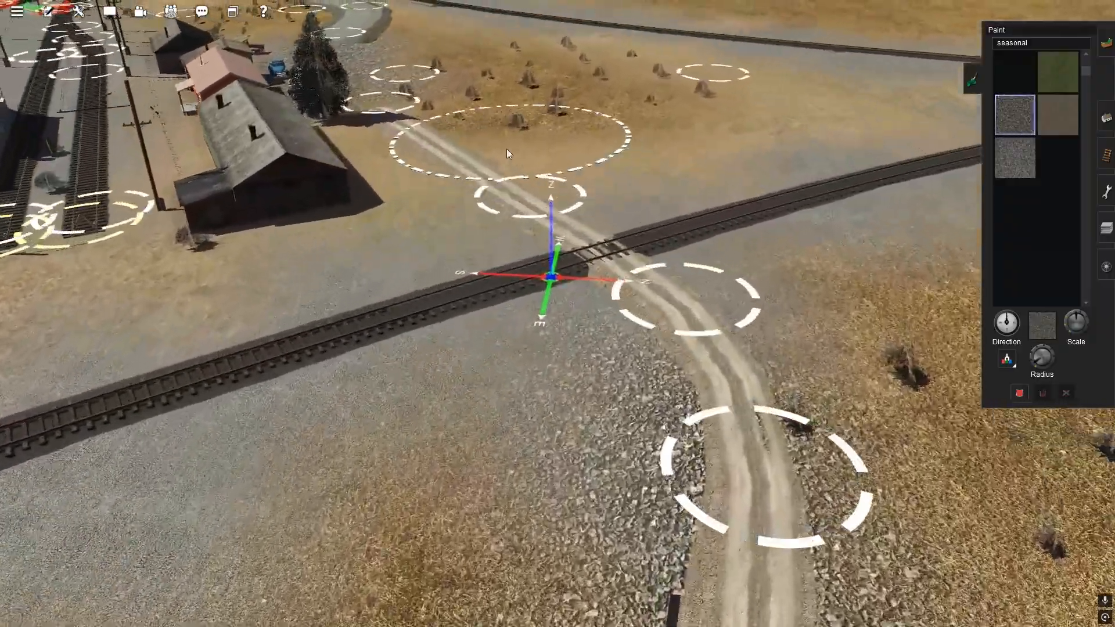
right_click(506, 149)
Place Crossing Boards SG Old where the straightened dirt road crosses the track and shift them to centre on the road
right_click(537, 375)
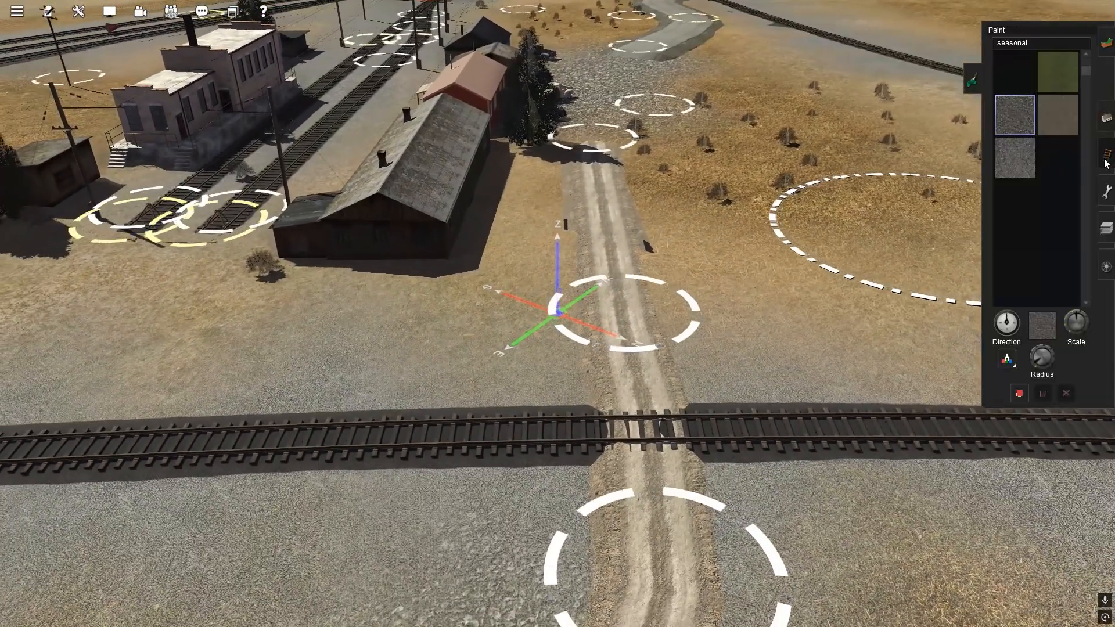
left_click(1106, 156)
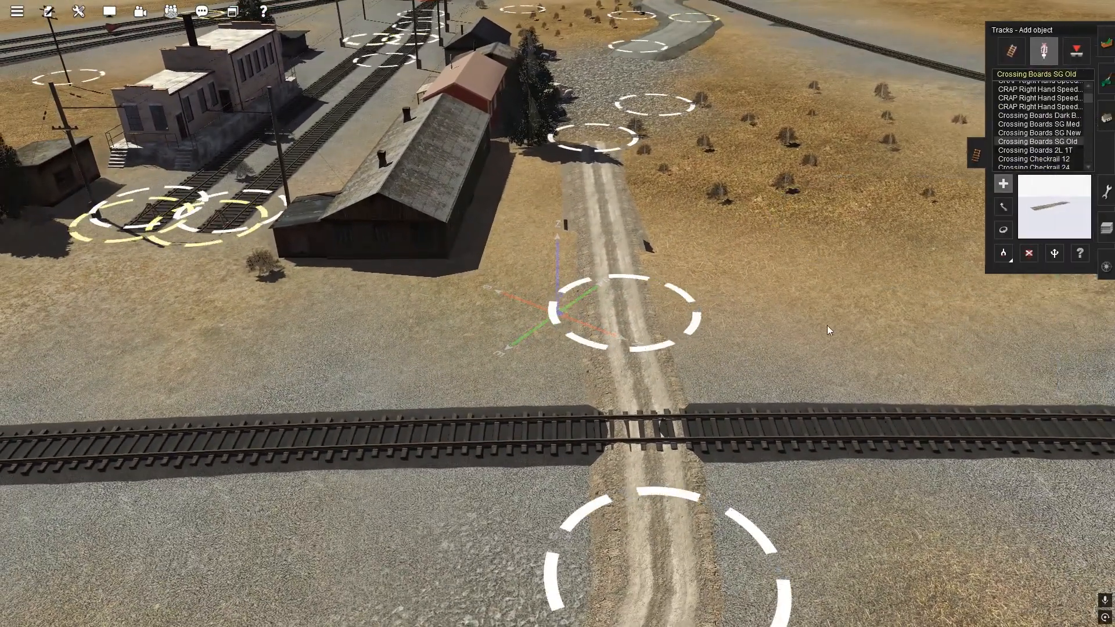
left_click(677, 428)
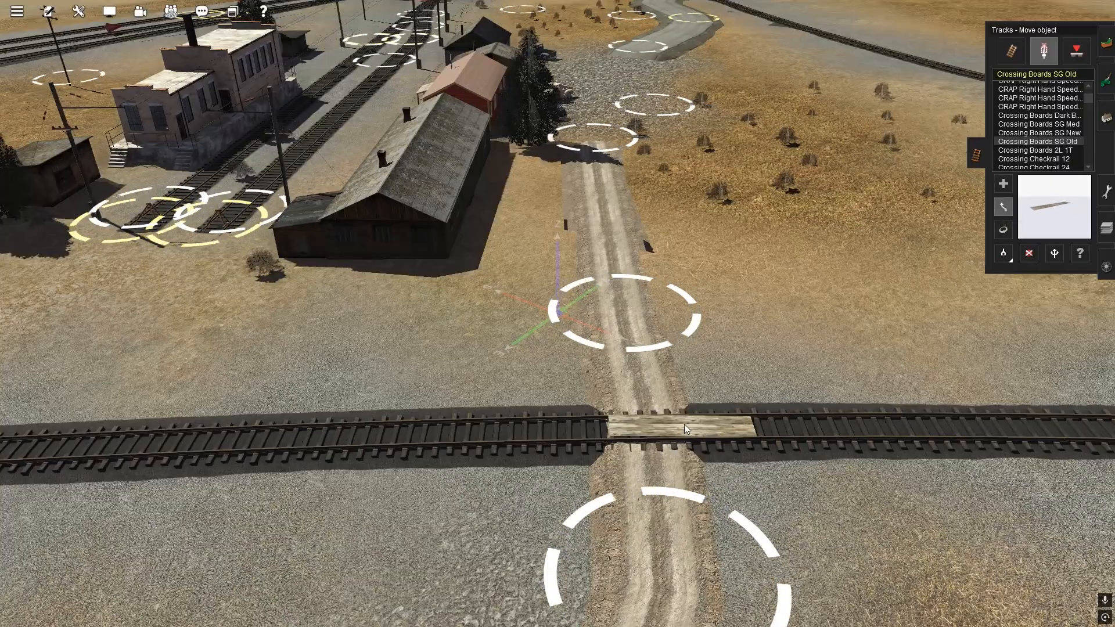
left_click_drag(685, 429, 660, 427)
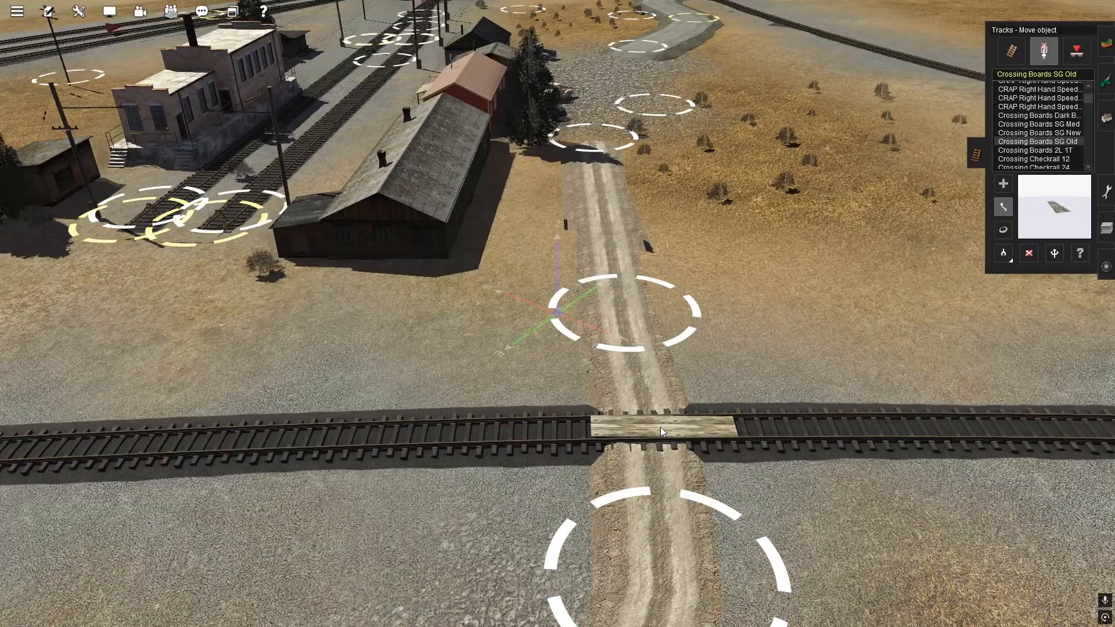
Lay a JR road dirt narrow Tacheeda section between the track and the long wooden building, starting near the boarded crossing
left_click(1108, 124)
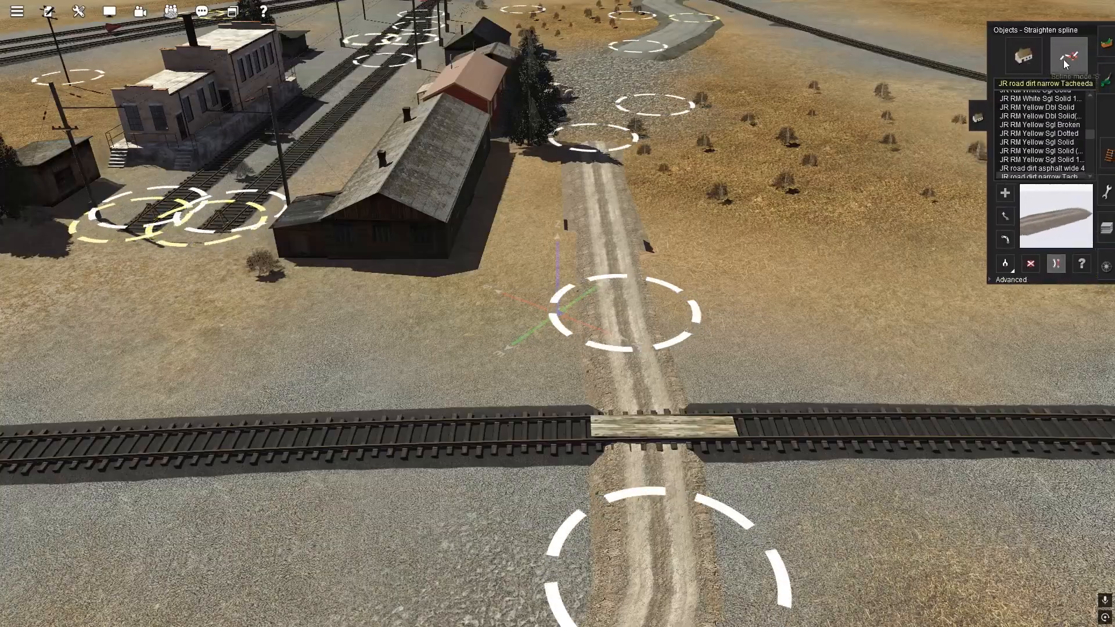
right_click_drag(518, 217, 512, 382)
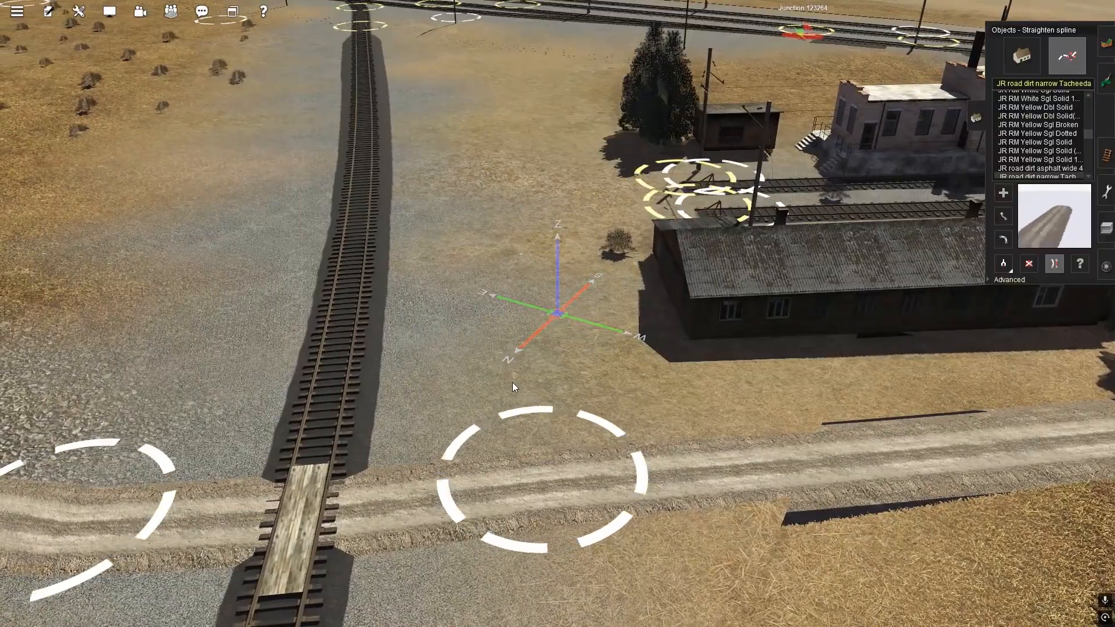
right_click(507, 183)
right_click(598, 487)
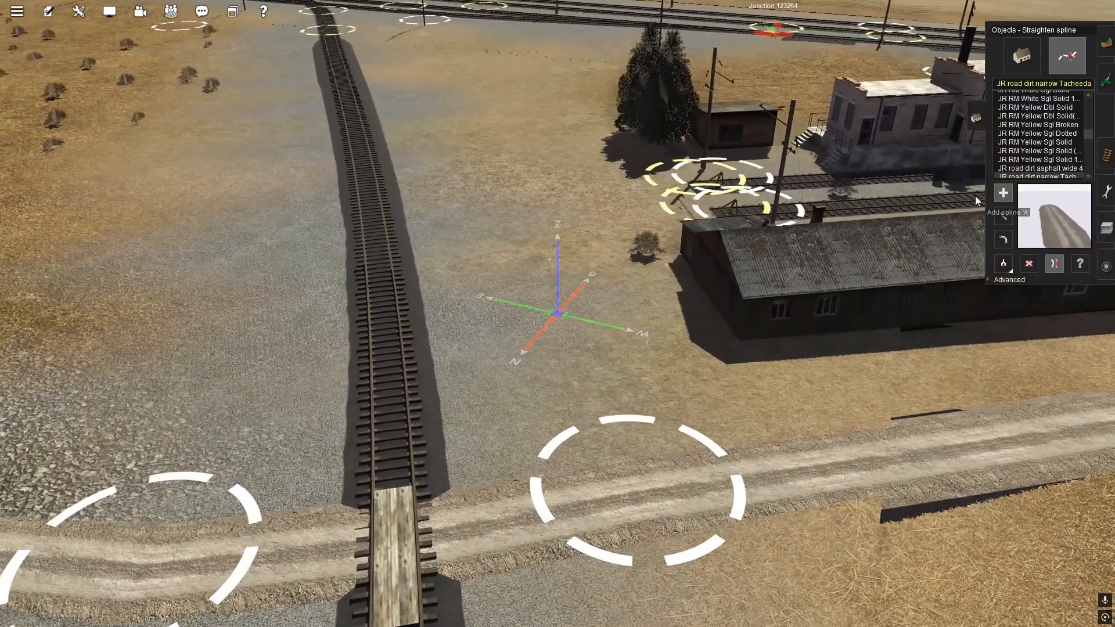
left_click(1003, 193)
left_click(600, 387)
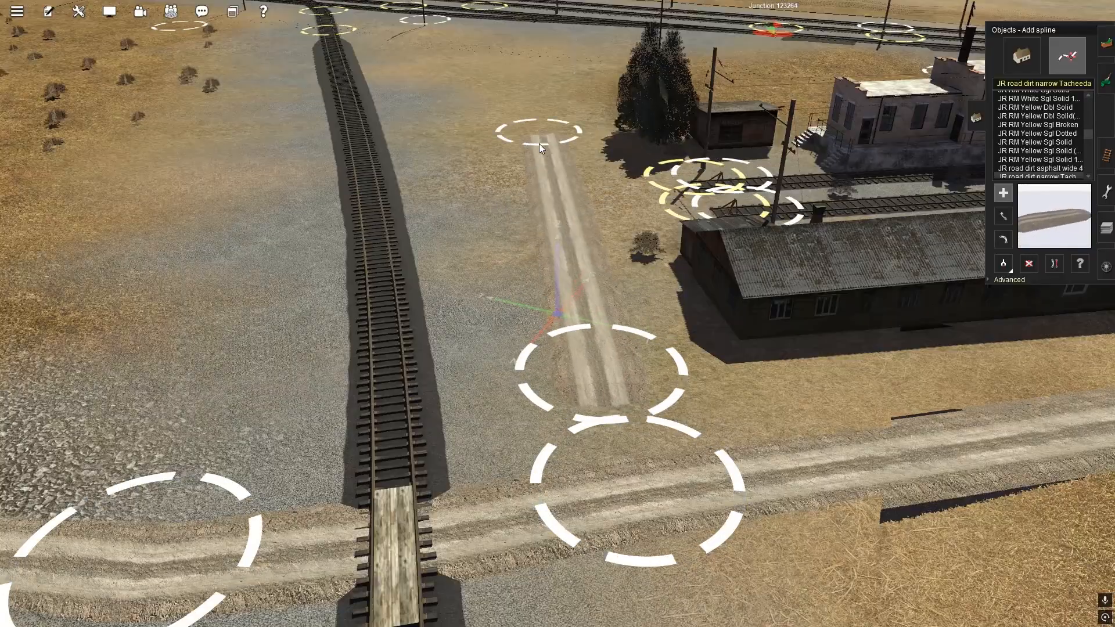
right_click(531, 131)
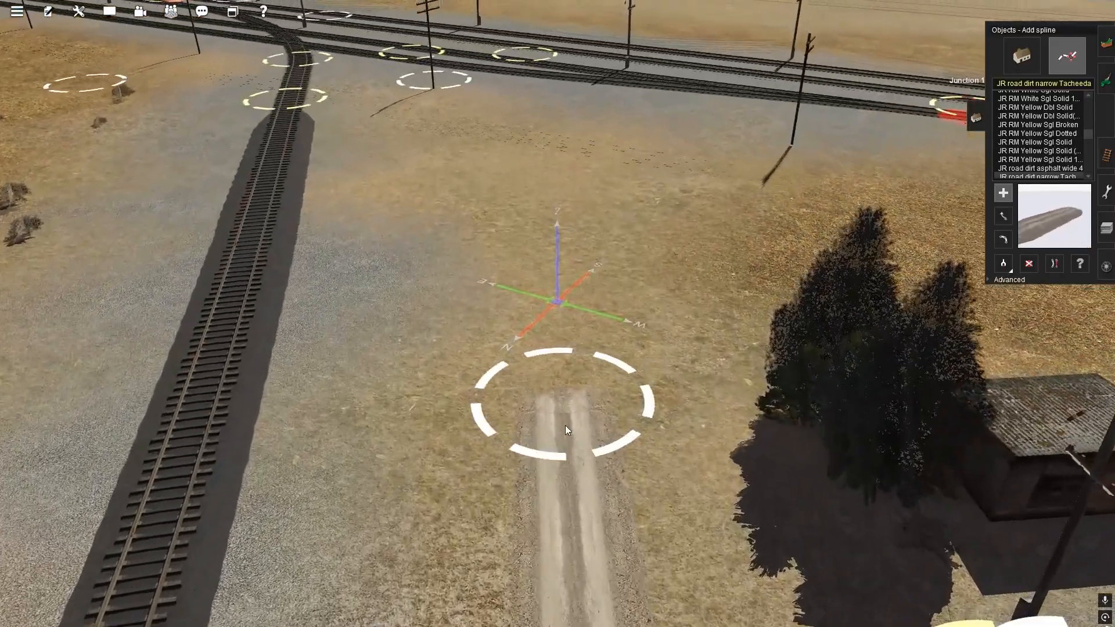
Extend the new dirt road in a bend around the trees and brick shed toward the back of the station building
left_click(567, 422)
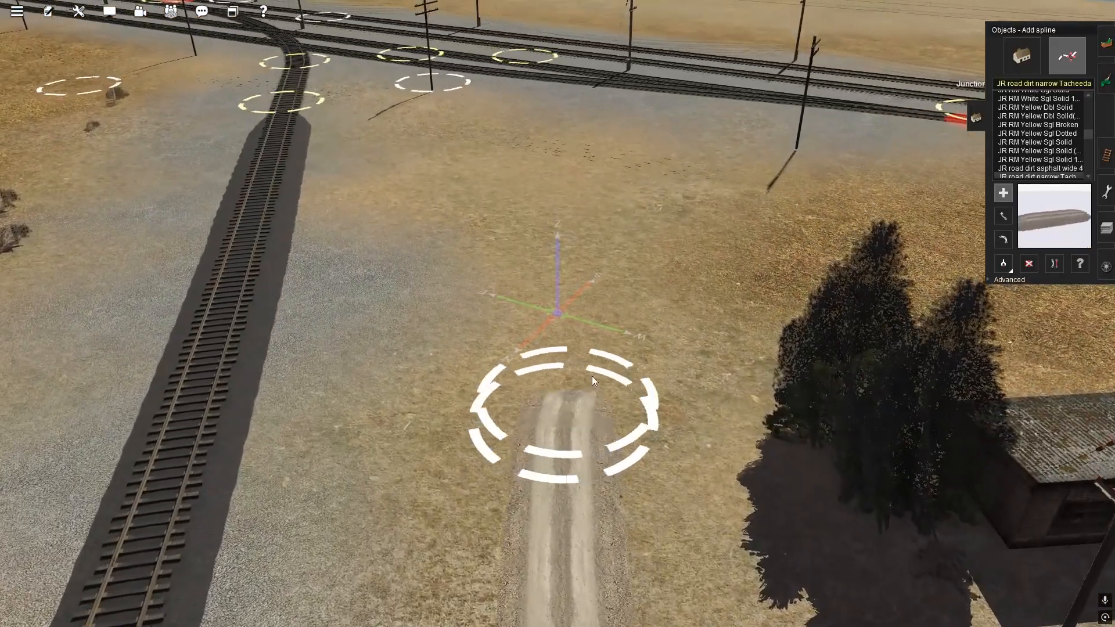
left_click(674, 308)
right_click(688, 281)
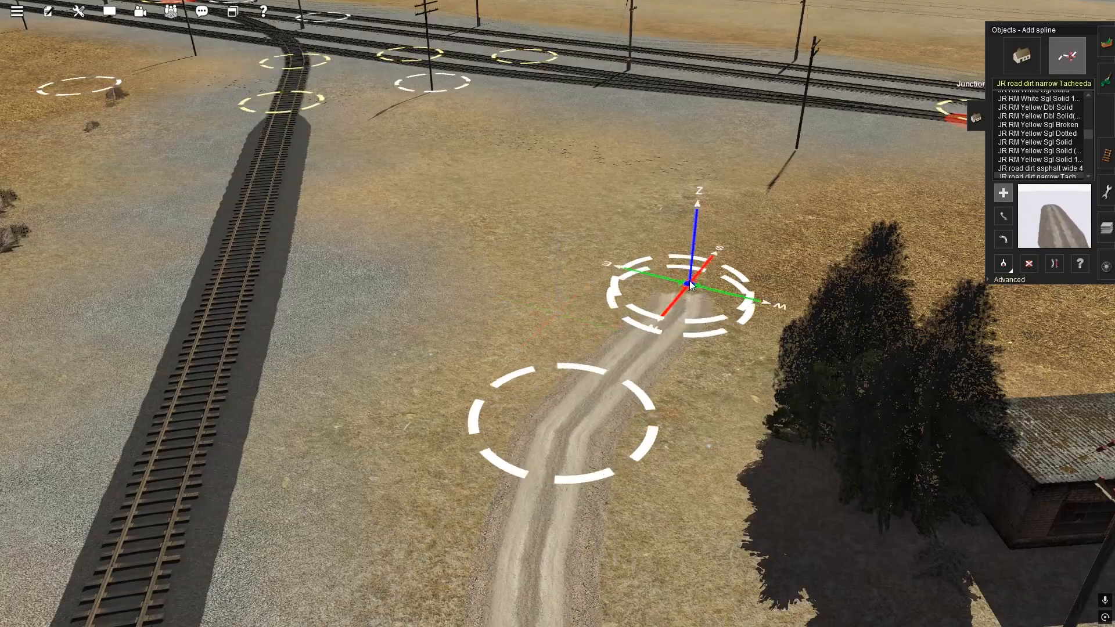
key("Left")
right_click(653, 291)
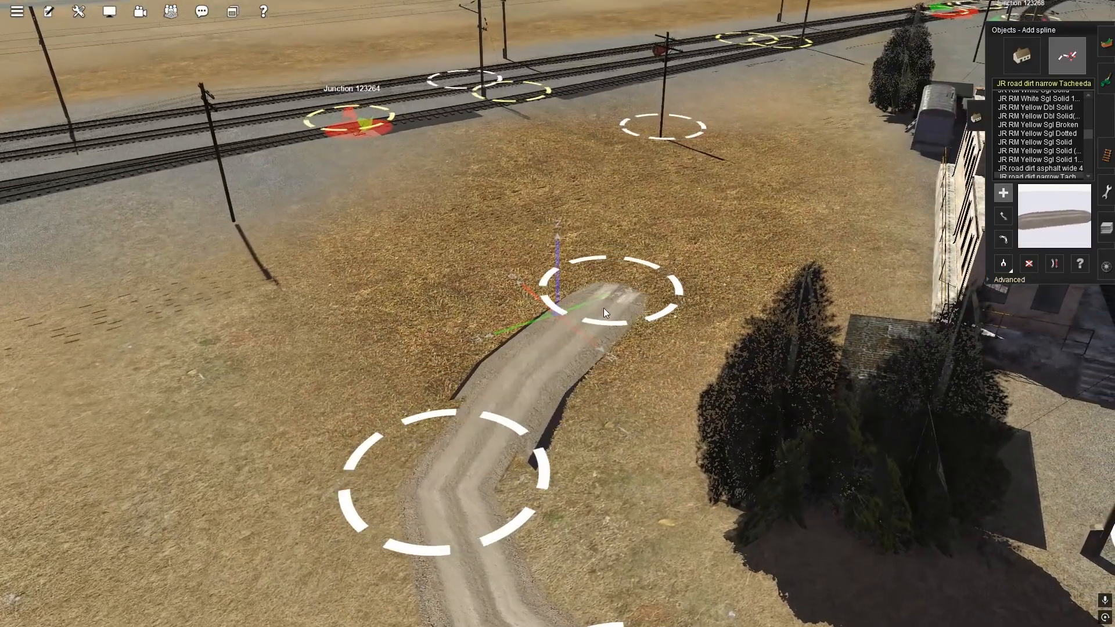
Paint gravel over the grassy ground between the end of the new dirt road and the station building
left_click(1105, 80)
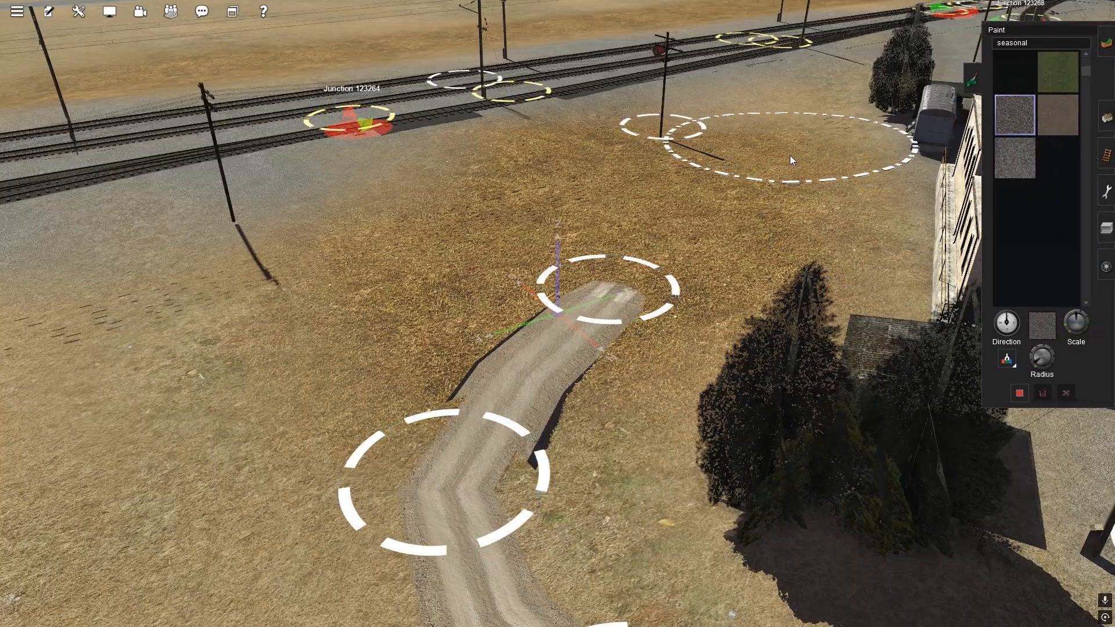
mouse_move(786, 200)
left_mouse_down()
mouse_move(807, 205)
mouse_move(778, 249)
mouse_move(668, 293)
left_mouse_up()
mouse_move(607, 334)
right_mouse_down()
mouse_move(601, 381)
mouse_move(596, 371)
mouse_move(786, 303)
mouse_move(845, 311)
right_mouse_up()
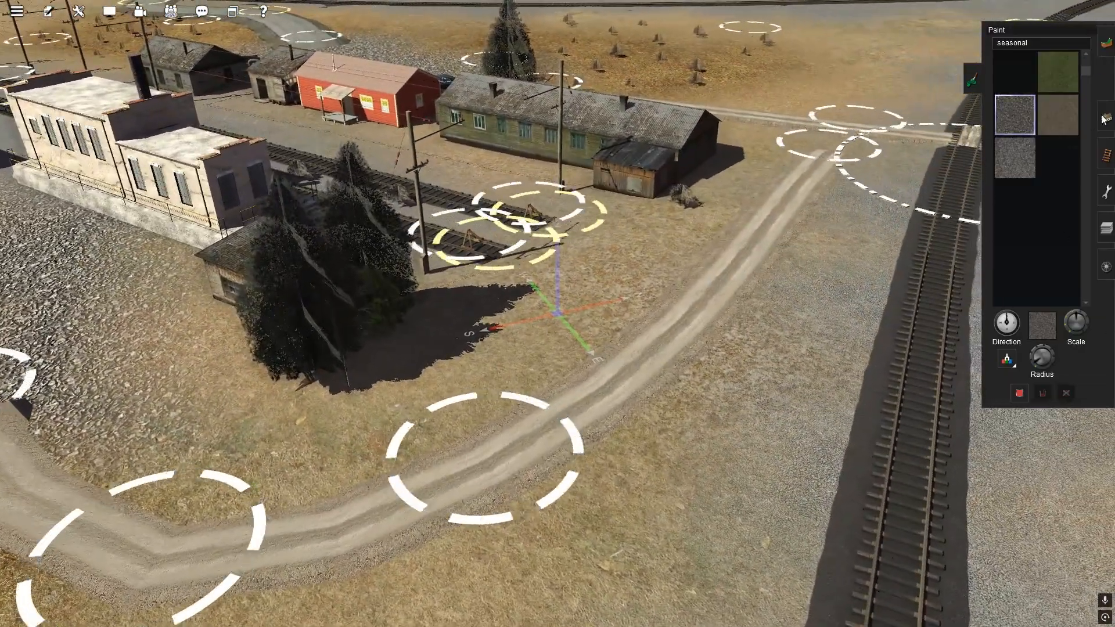
Straighten the new dirt road section running from the bend by the trees toward the boarded crossing
left_click(1103, 119)
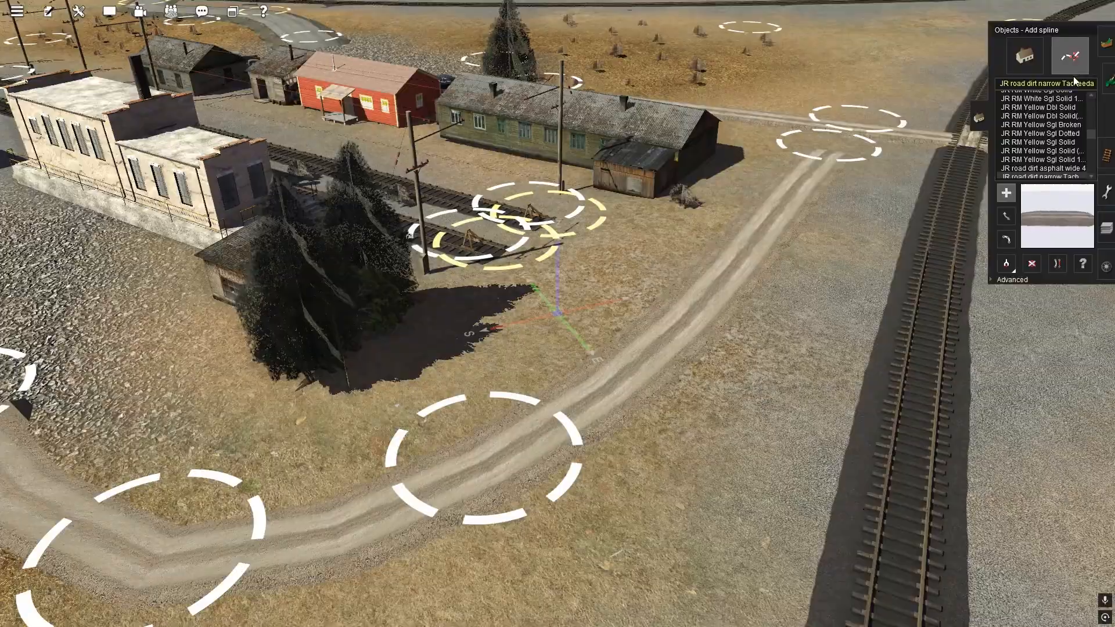
left_click(1055, 264)
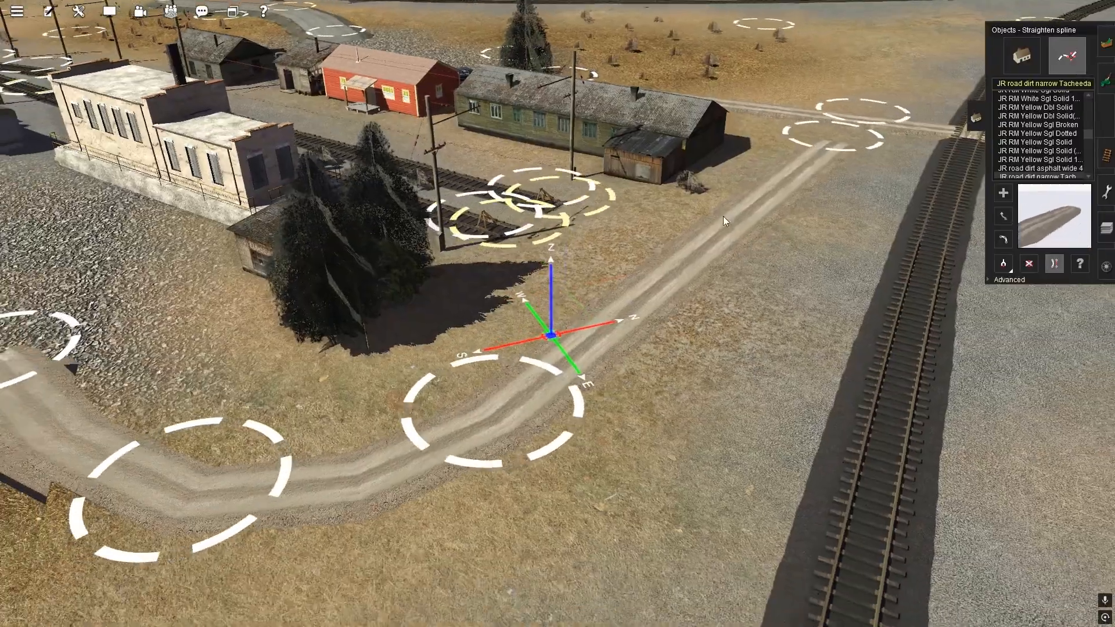
right_click(722, 216)
Move the open end of the new dirt road onto the existing dirt road beside the boarded crossing to form a junction
right_click(650, 104)
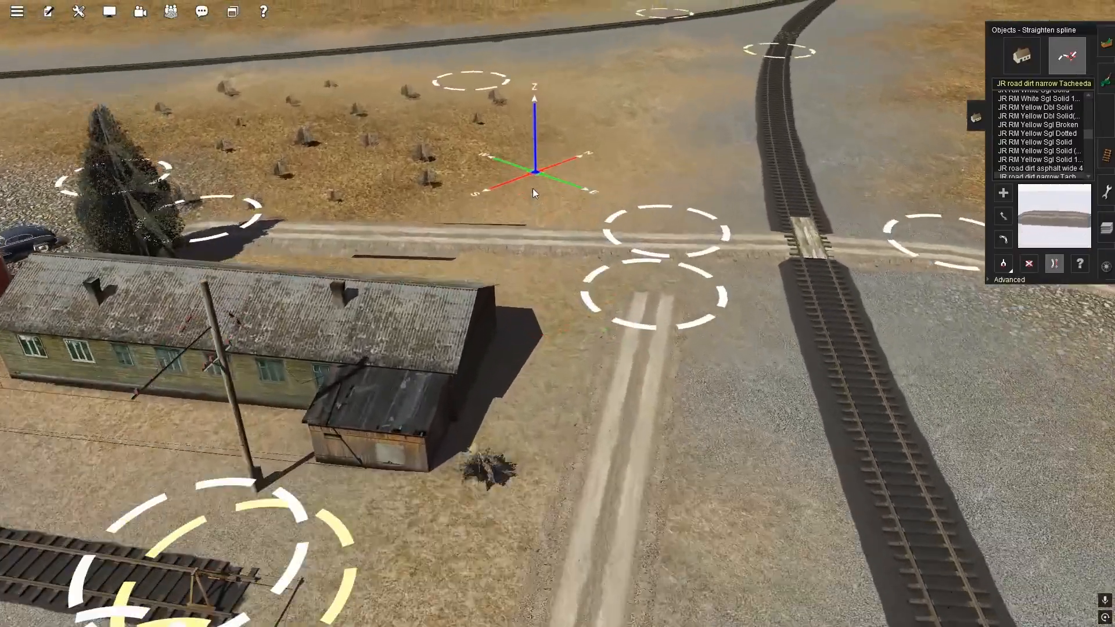
right_click(659, 403)
left_click(1003, 216)
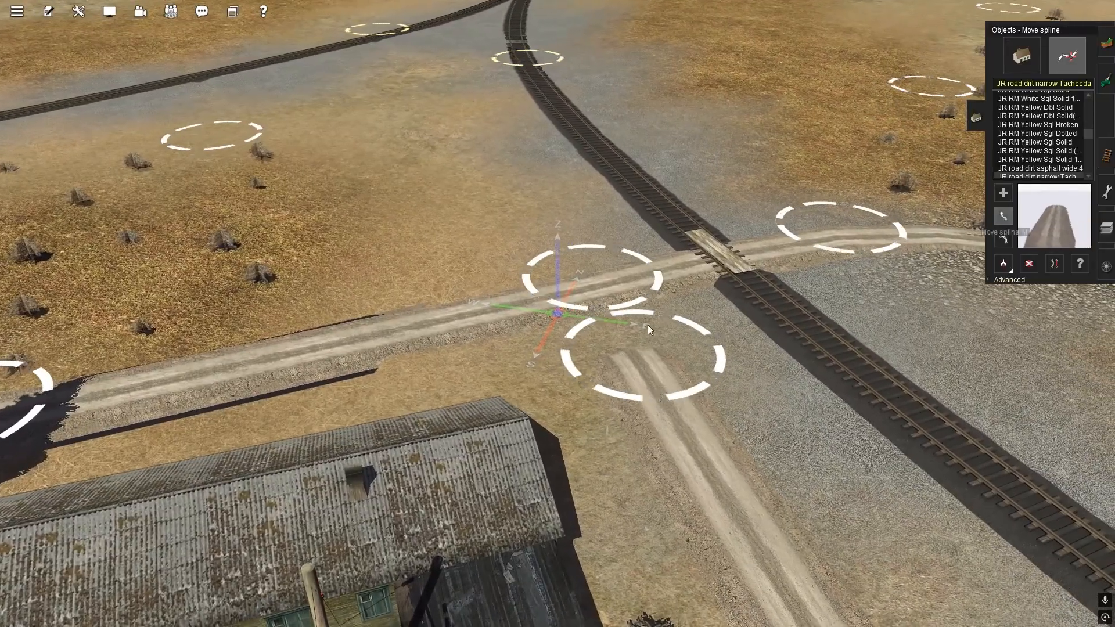
left_click_drag(568, 341, 531, 309)
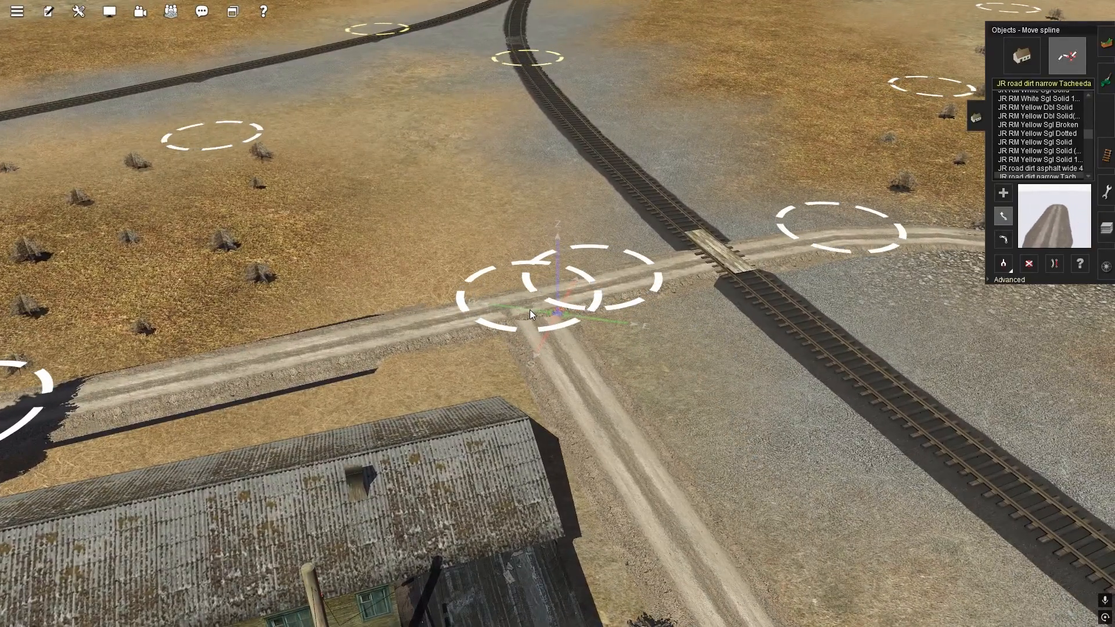
right_click_drag(529, 309, 556, 314)
Place a green and a blue 1950 Chevy Pickup on the gravel next to the station building's platform
left_click(1023, 56)
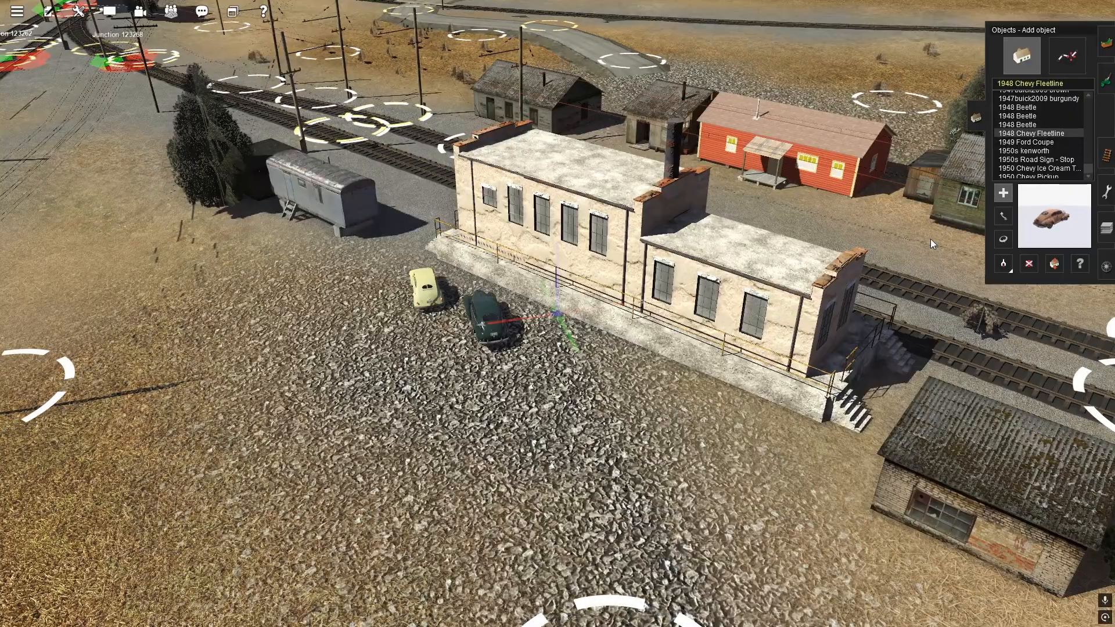
scroll(1047, 169, "up", 1)
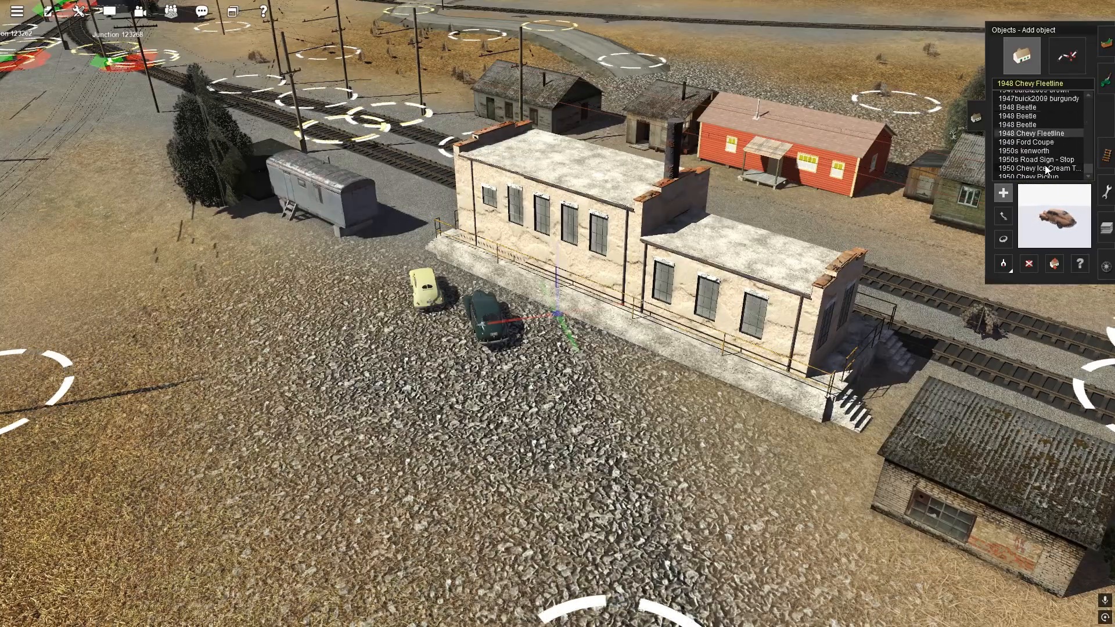
scroll(1045, 167, "down", 3)
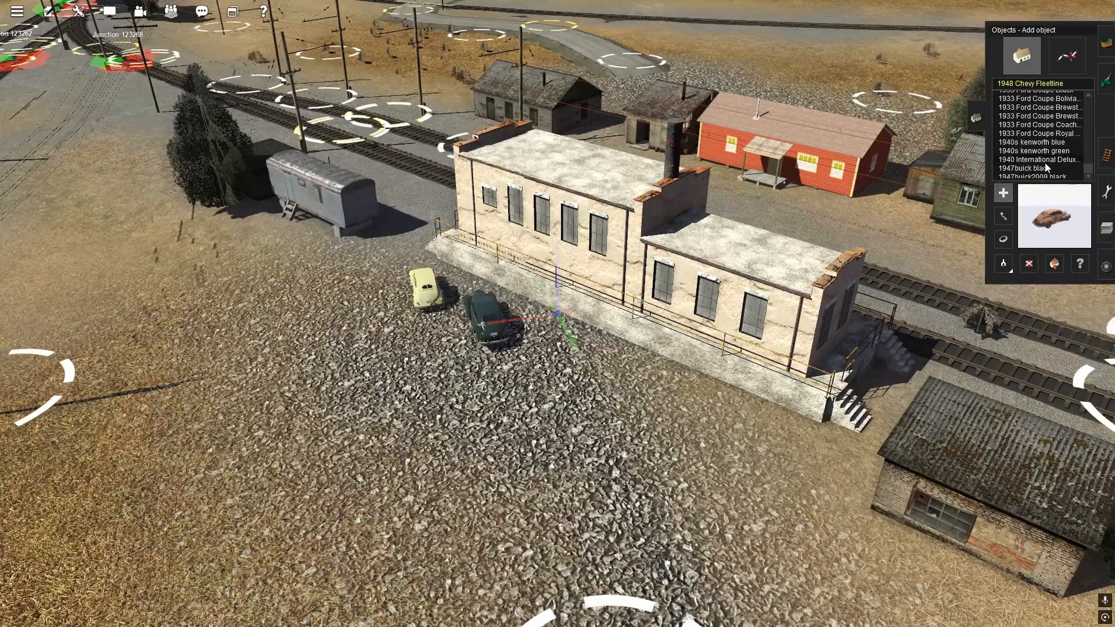
scroll(1044, 163, "down", 2)
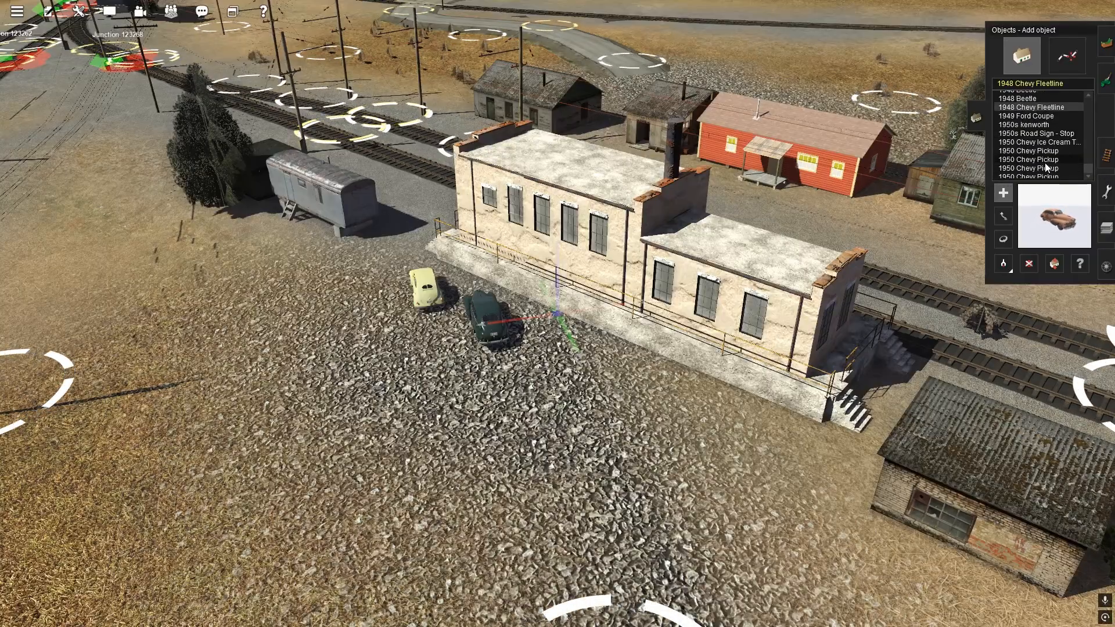
left_click(1043, 134)
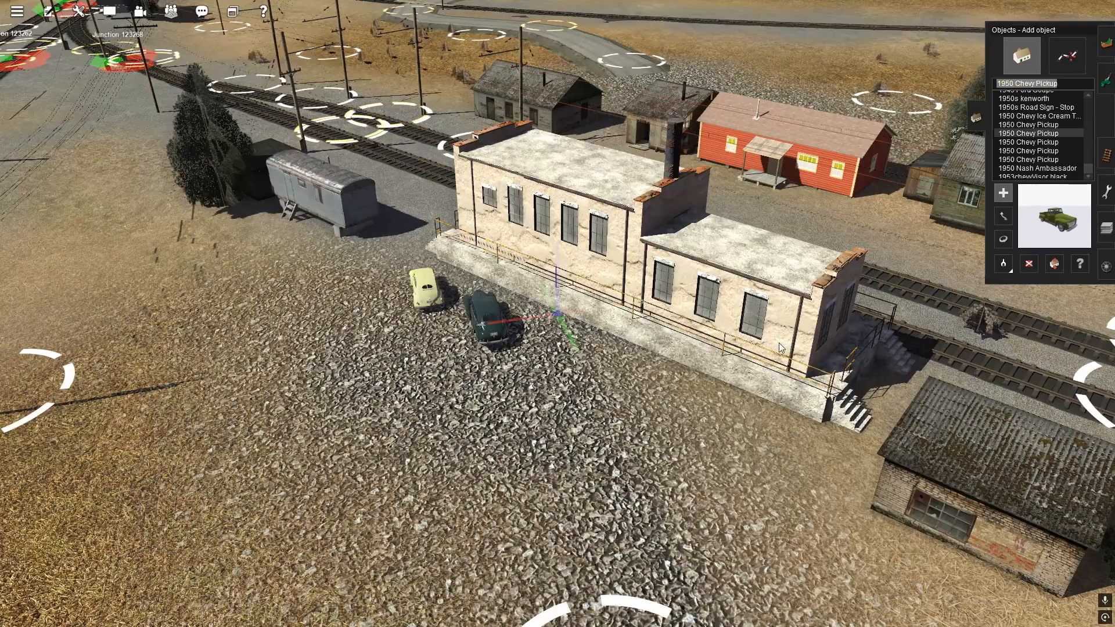
left_click(715, 412)
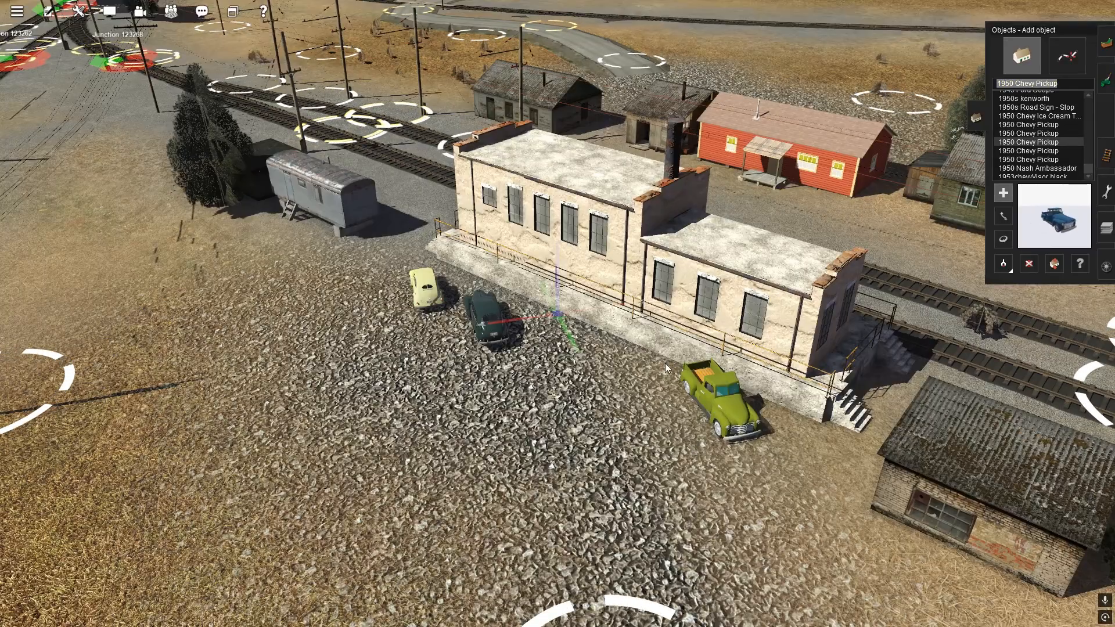
left_click(637, 387)
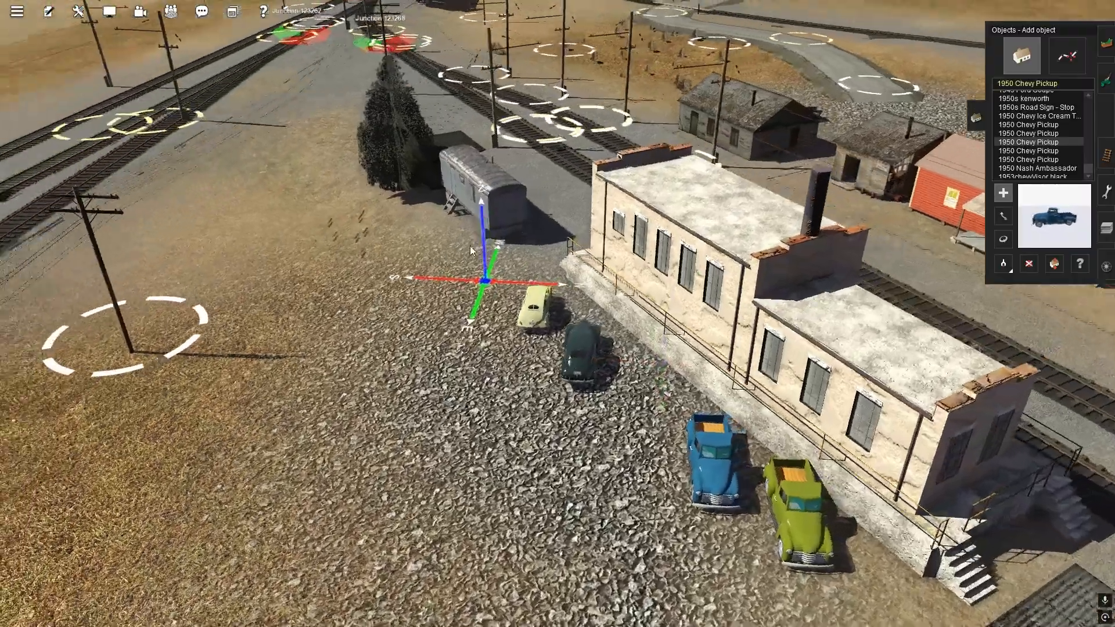
Place a grey 1950 Chevy Pickup on the gravel beside the old grey railway coach
right_click(473, 233)
right_click(638, 239)
right_click(614, 332)
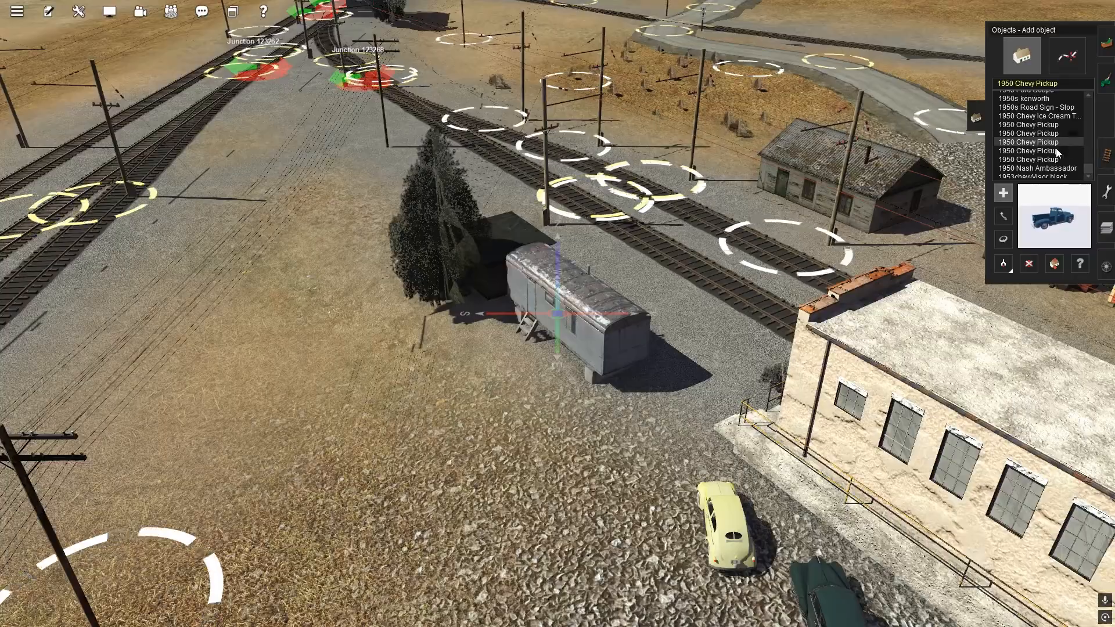
left_click(1039, 151)
left_click(539, 403)
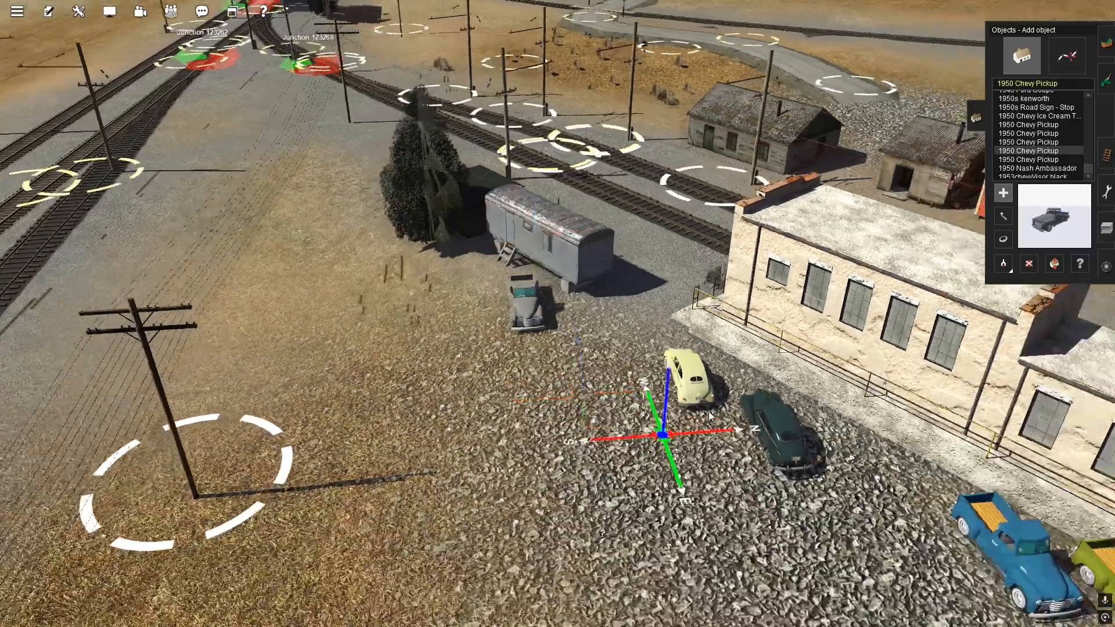
Place a red 1950 Chevy Pickup beside the small brick shed, then turn and shift it alongside the wall
right_click(731, 271)
key("Right")
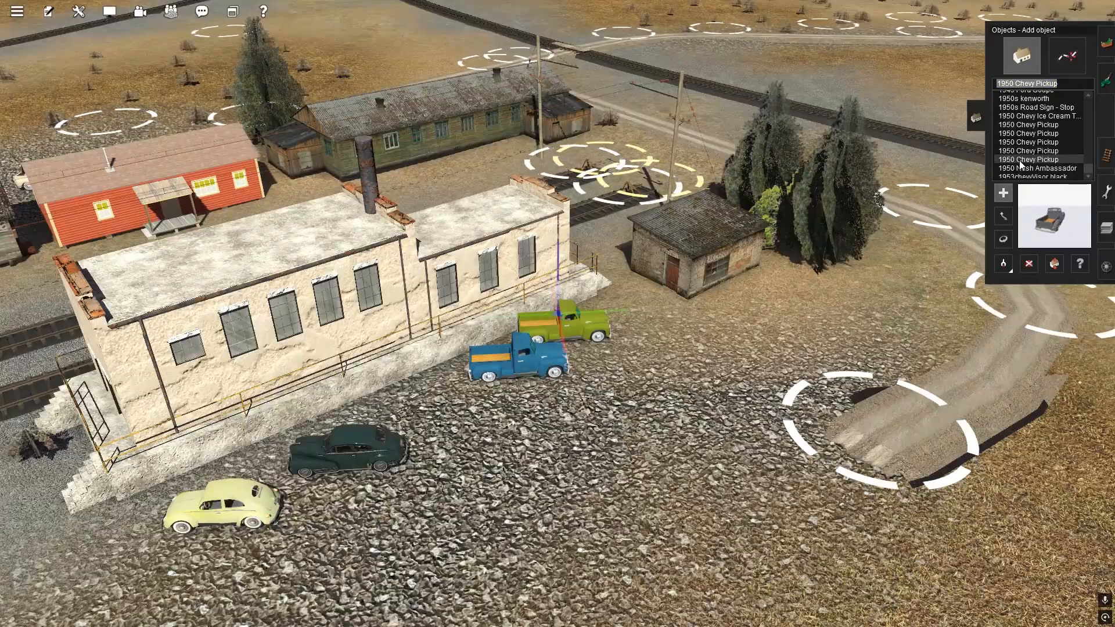
key("Down")
left_click(743, 291)
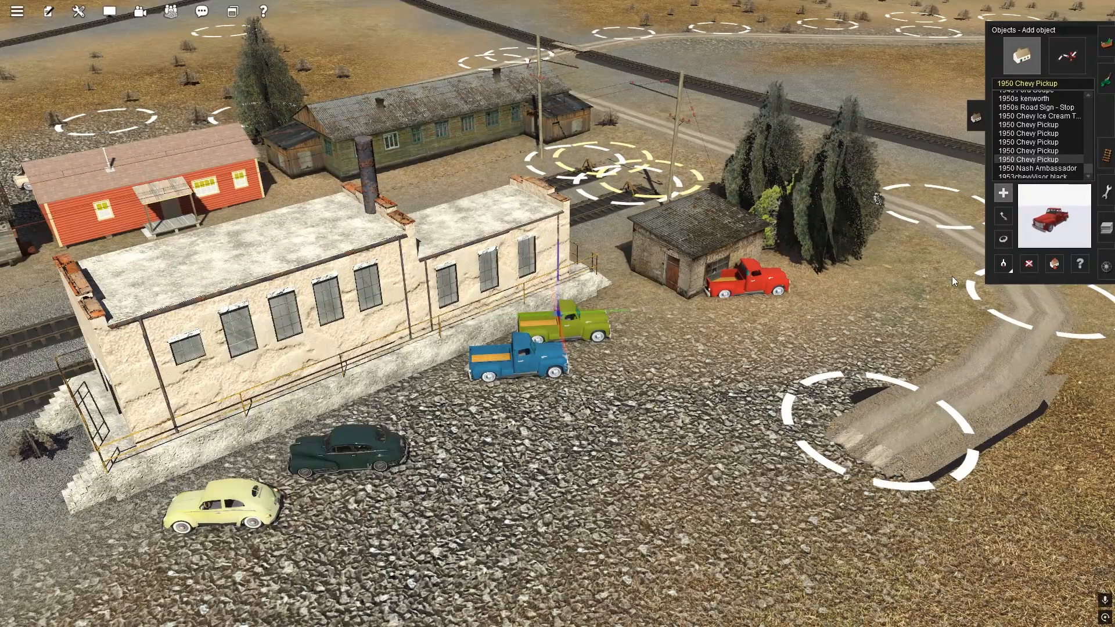
left_click(1003, 239)
left_click_drag(766, 282, 744, 291)
key("m")
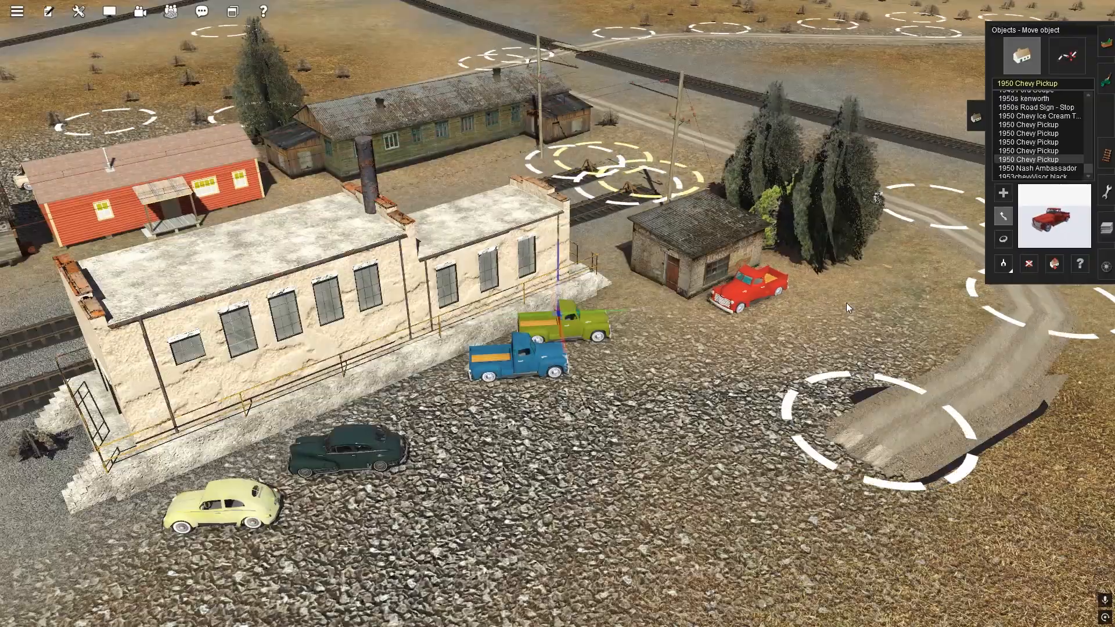
Search the trackside objects for "whist" and choose Whistle Sign W for the track ahead of the level crossing
right_click_drag(940, 343, 583, 293)
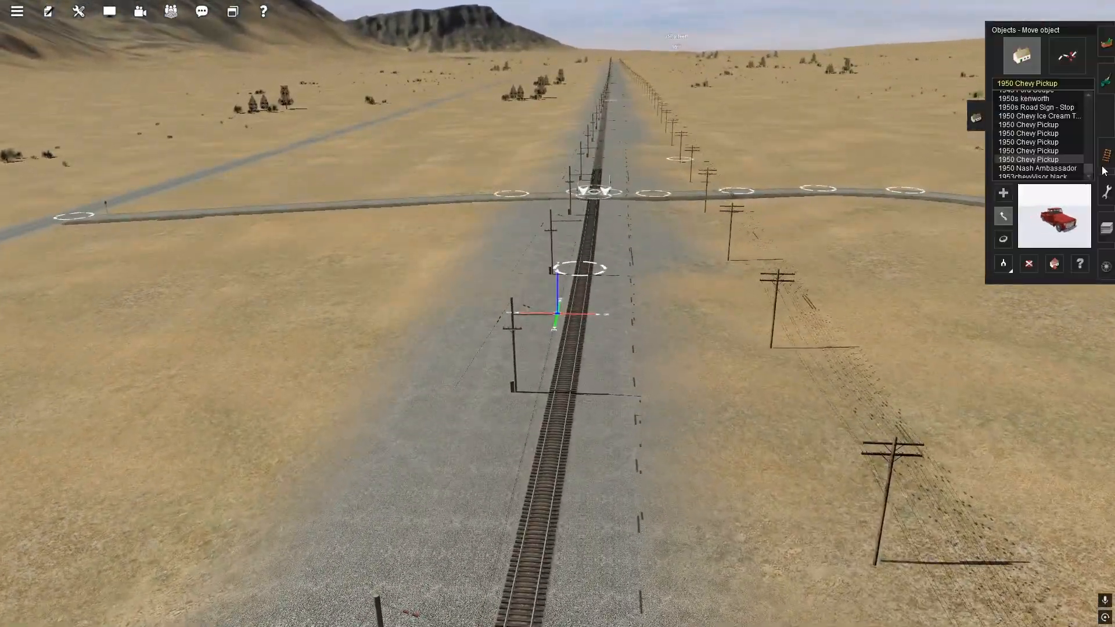
left_click(1105, 163)
left_click(1042, 49)
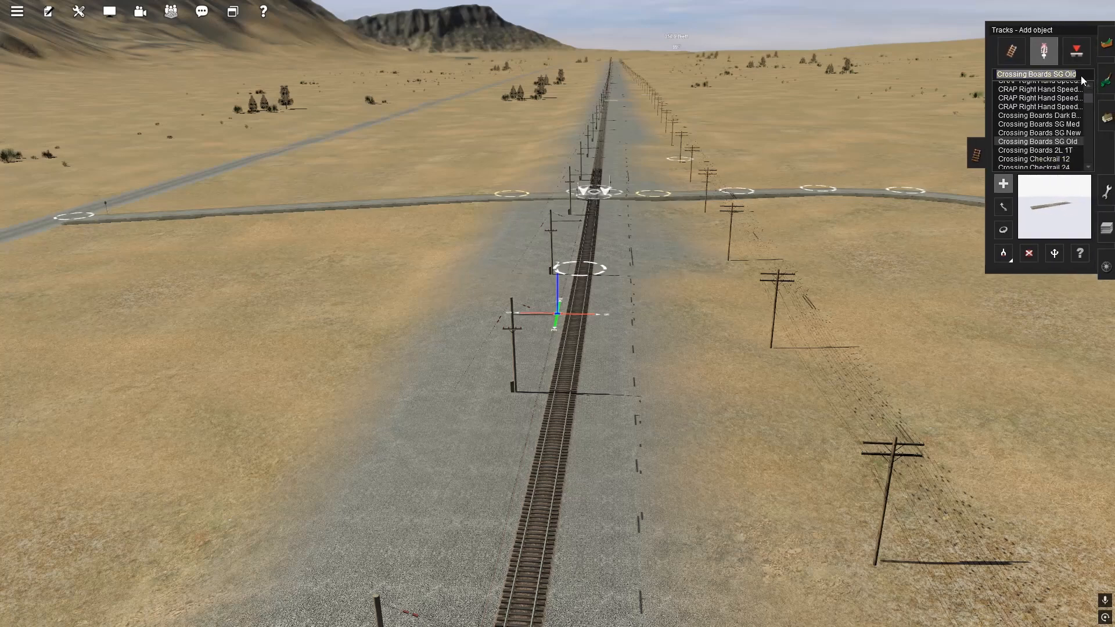
type("whist")
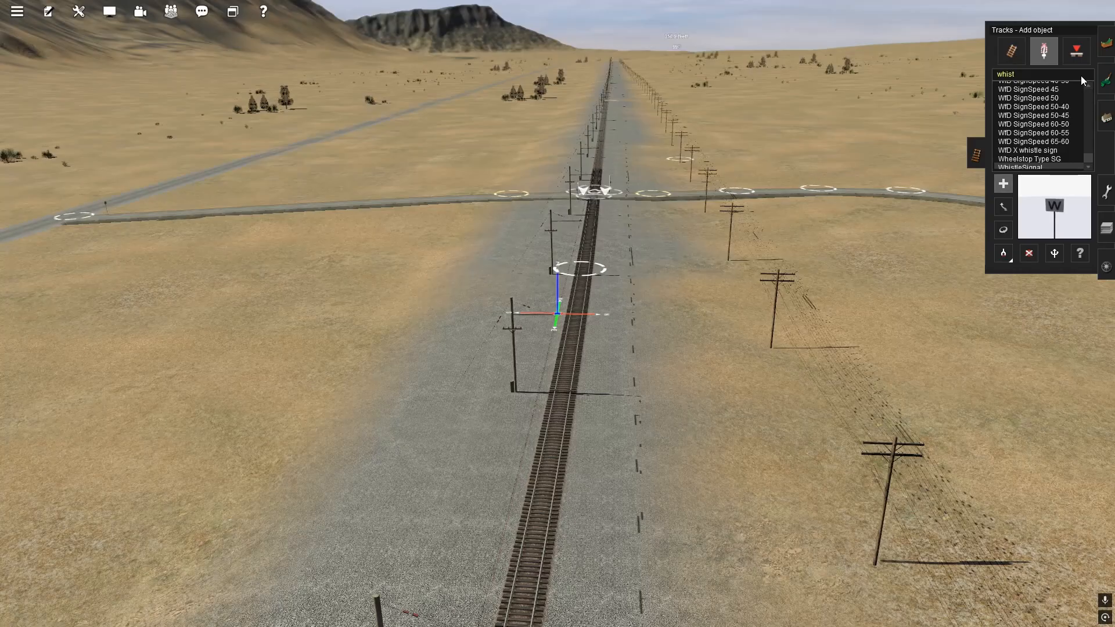
scroll(1033, 155, "down", 2)
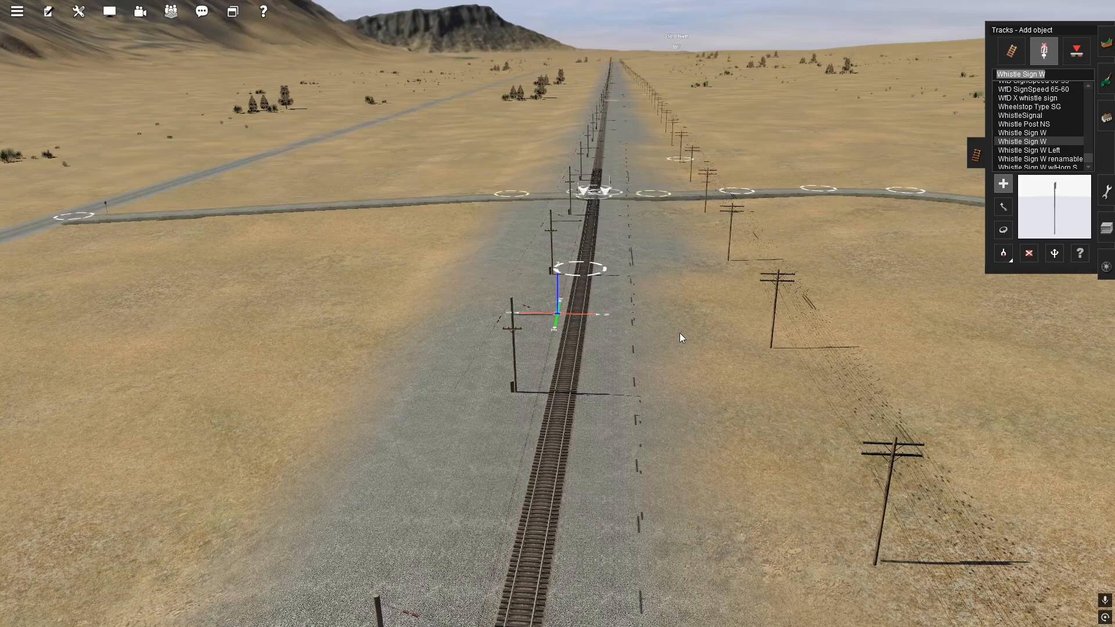
Try a Whistle Sign W beside the track ahead of the level crossing, rotate it and check its properties
left_click(555, 441)
left_click(511, 411)
scroll(549, 451, "up", 3)
scroll(601, 451, "up", 5)
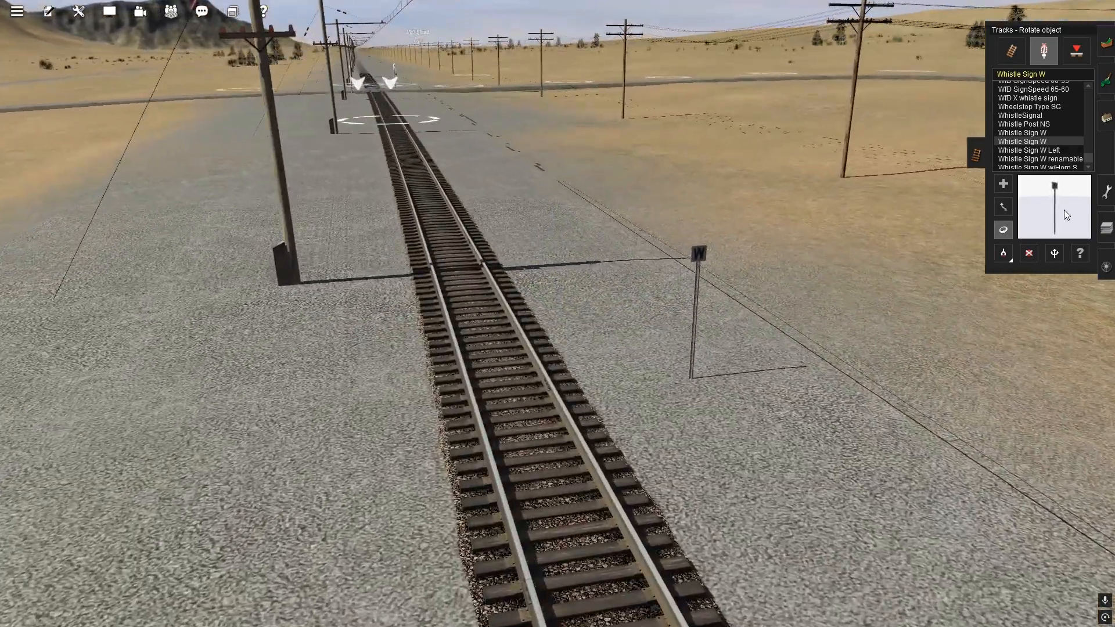
left_click(702, 255)
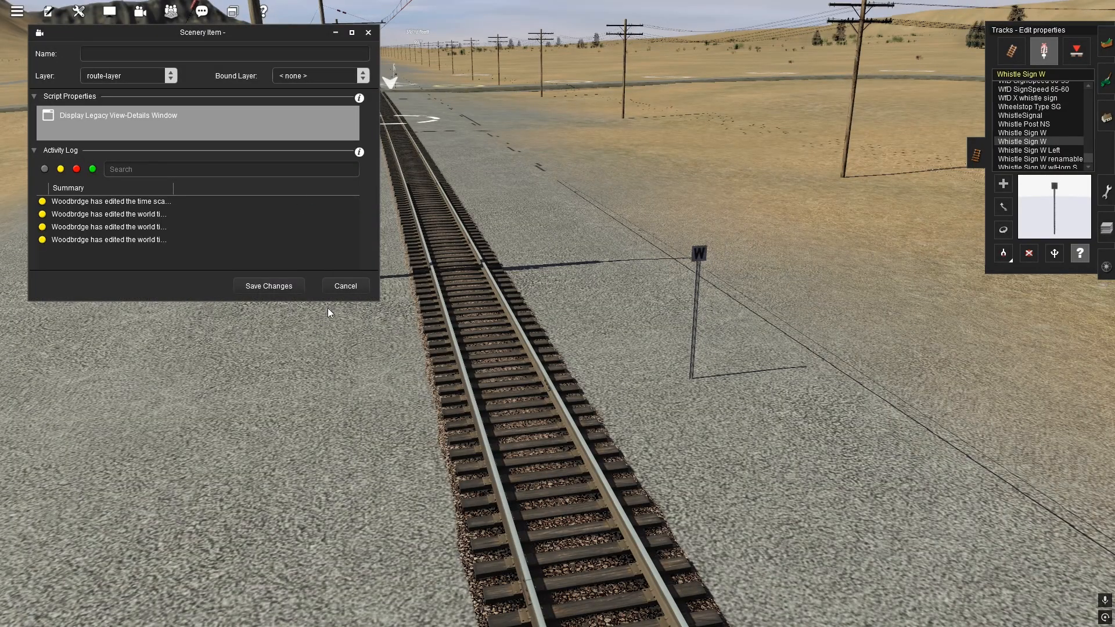
left_click(345, 286)
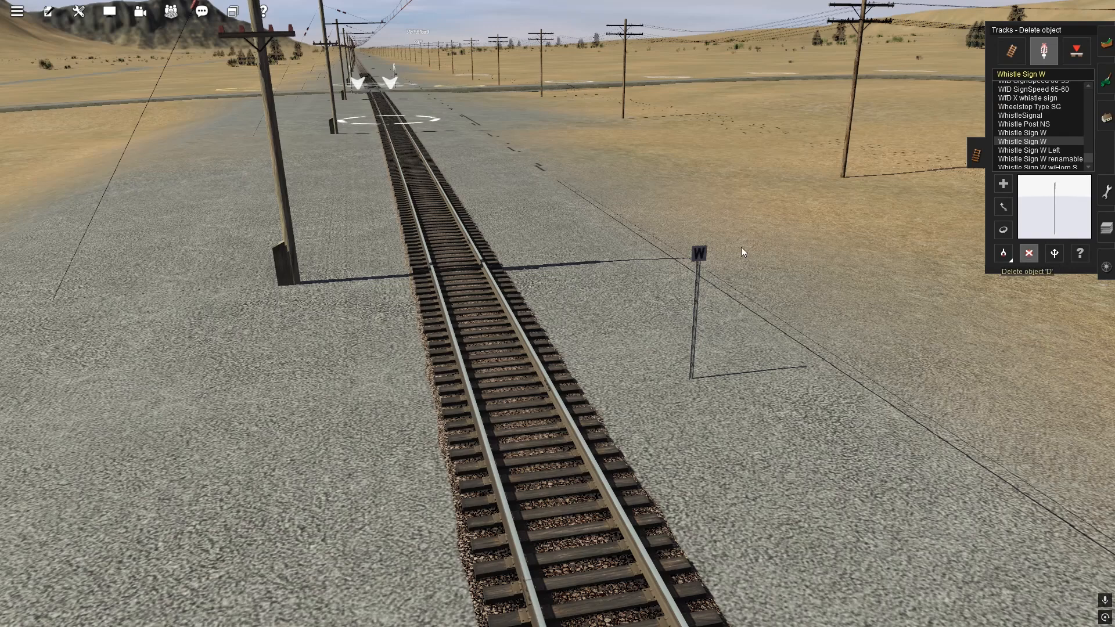
Replace the plain whistle sign with a Whistle Sign W w/Horn Seq V4 beside the track and rotate it
scroll(1055, 144, "down", 1)
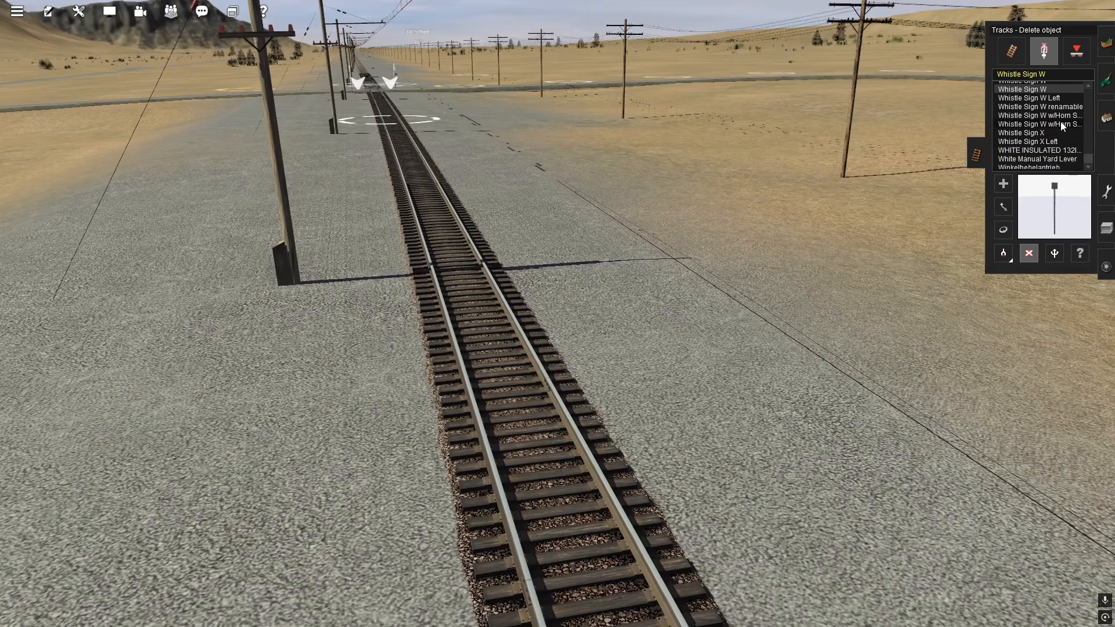
left_click(1061, 121)
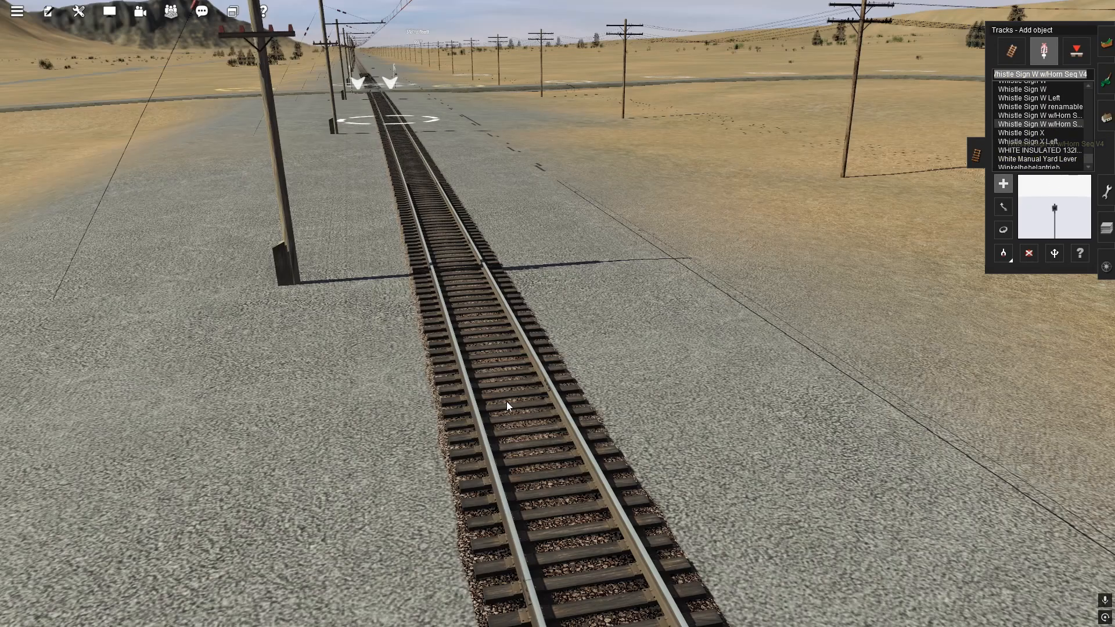
left_click(517, 381)
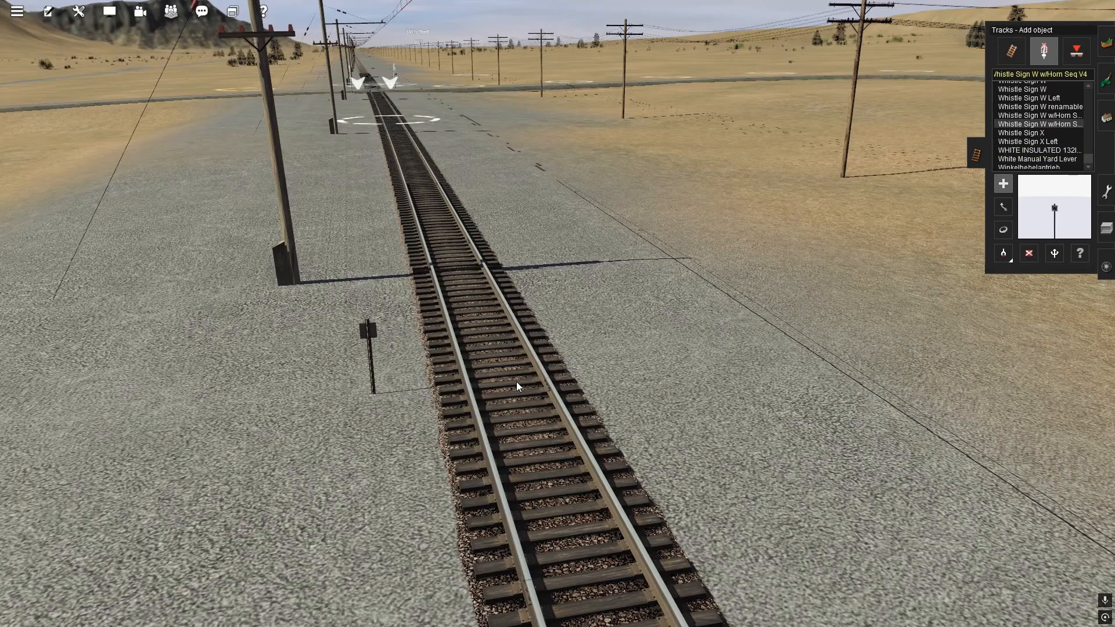
left_click(366, 331)
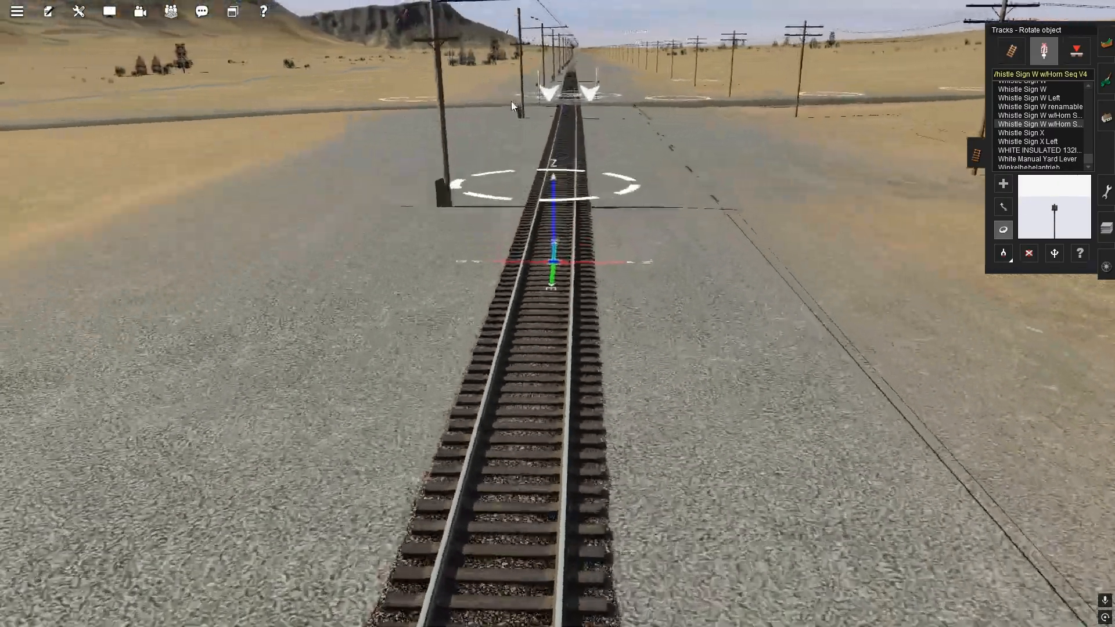
Place a second Whistle Sign W w/Horn Seq V4 beside the track for the approach from the opposite side of the crossing
right_click(512, 107)
right_click(562, 128)
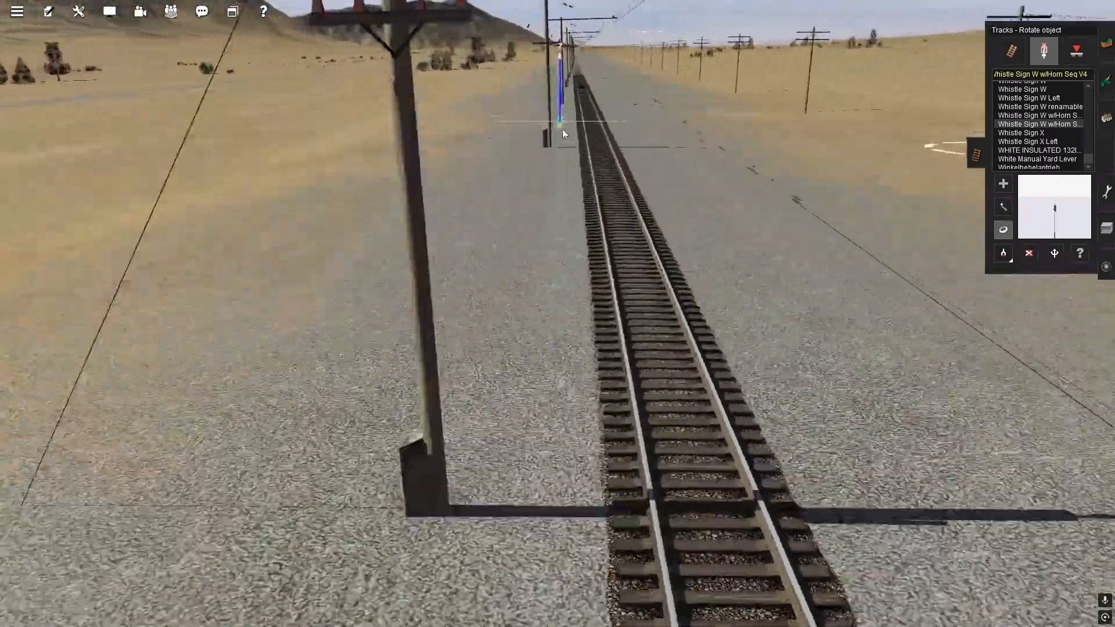
key("Right")
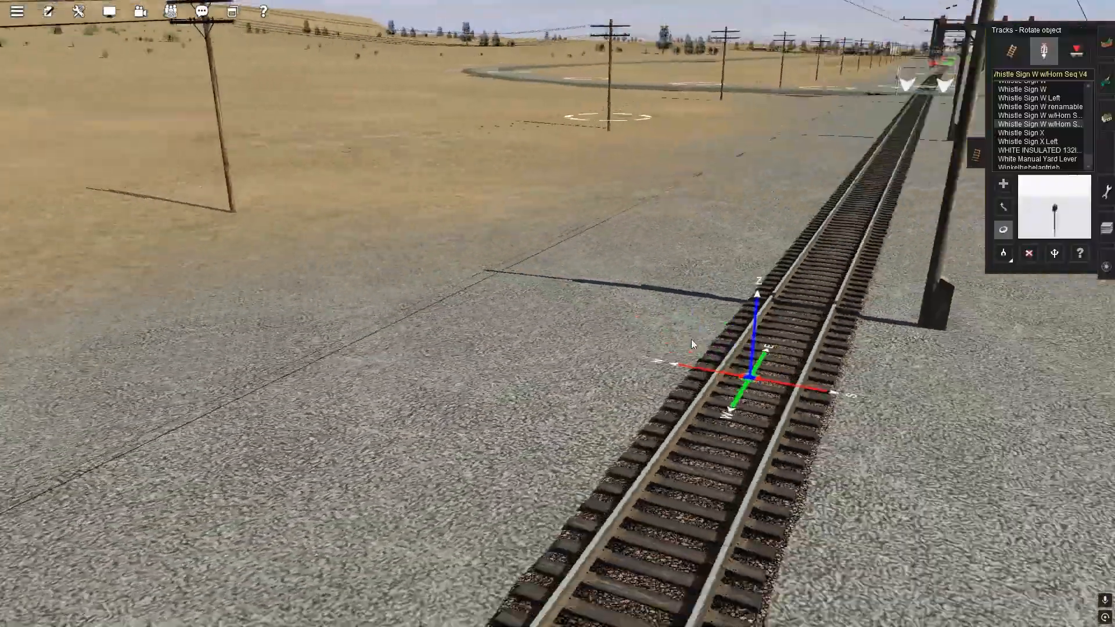
key("Left")
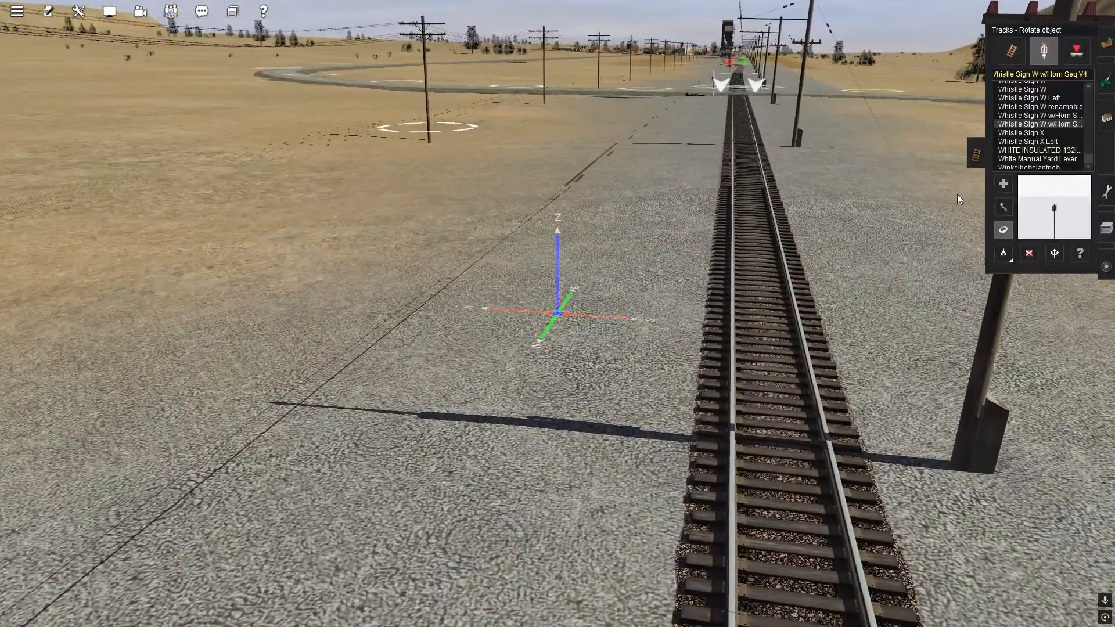
left_click(1002, 184)
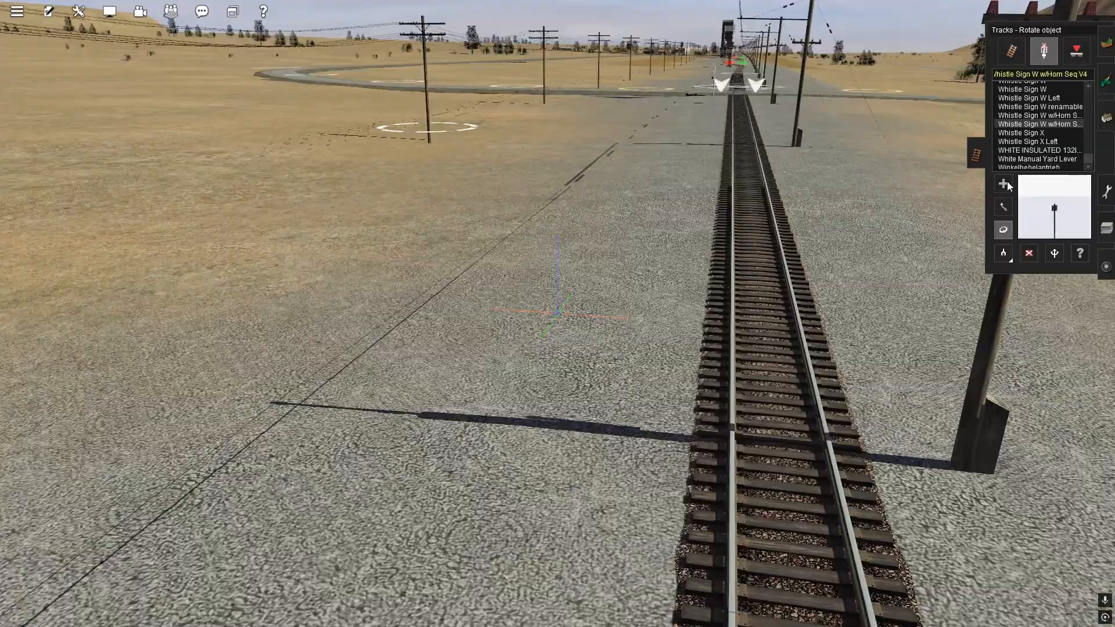
left_click(771, 362)
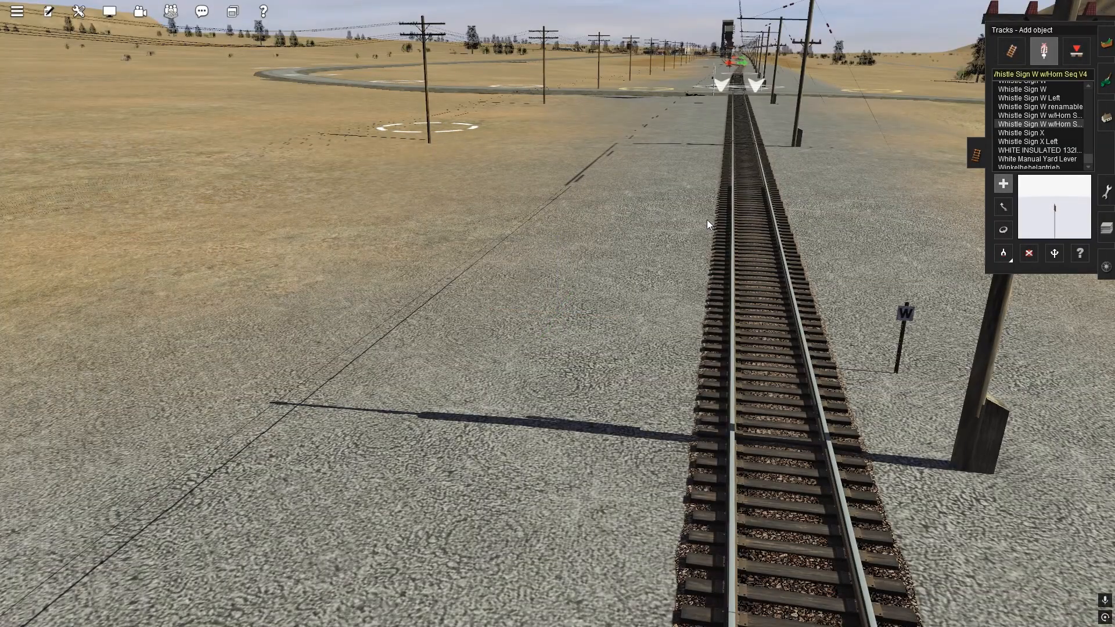
scroll(705, 207, "down", 5)
right_click_drag(716, 161, 524, 238)
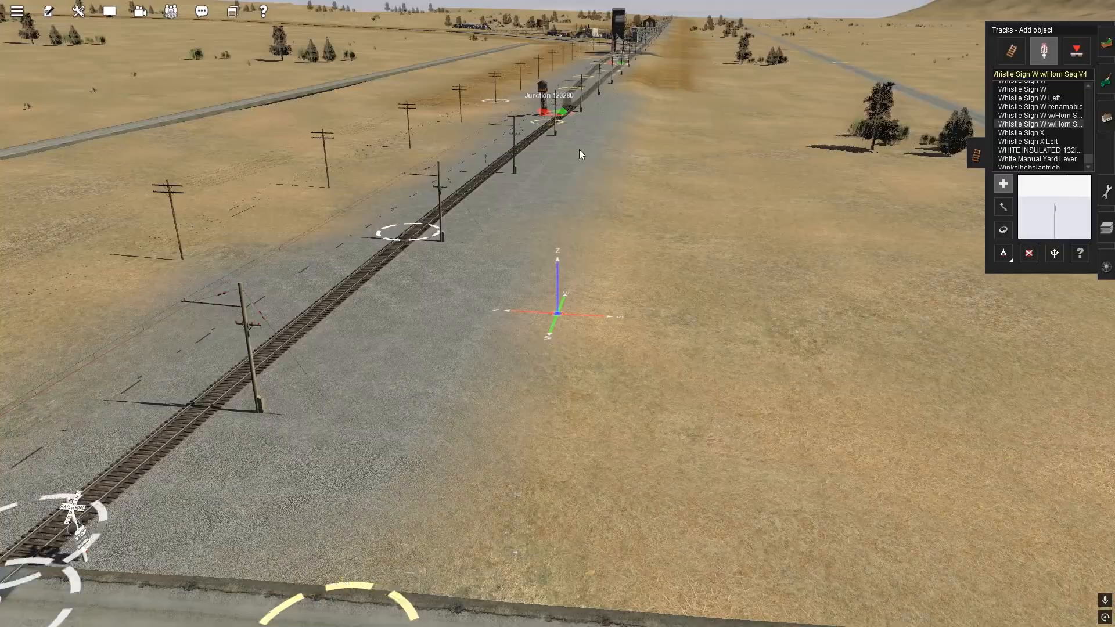
right_click_drag(579, 149, 527, 385)
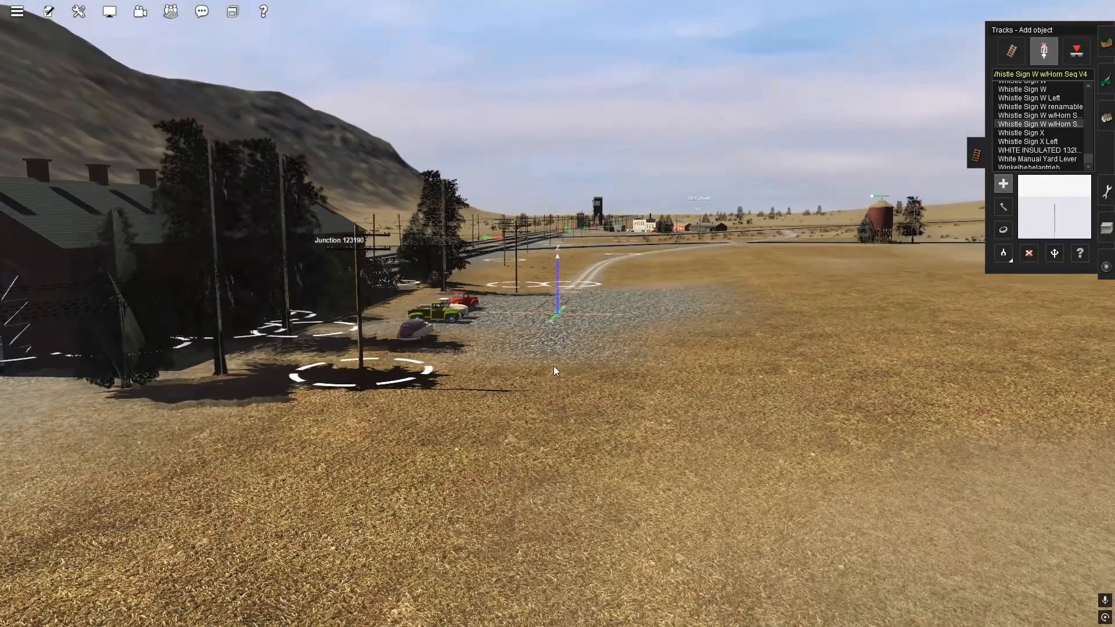